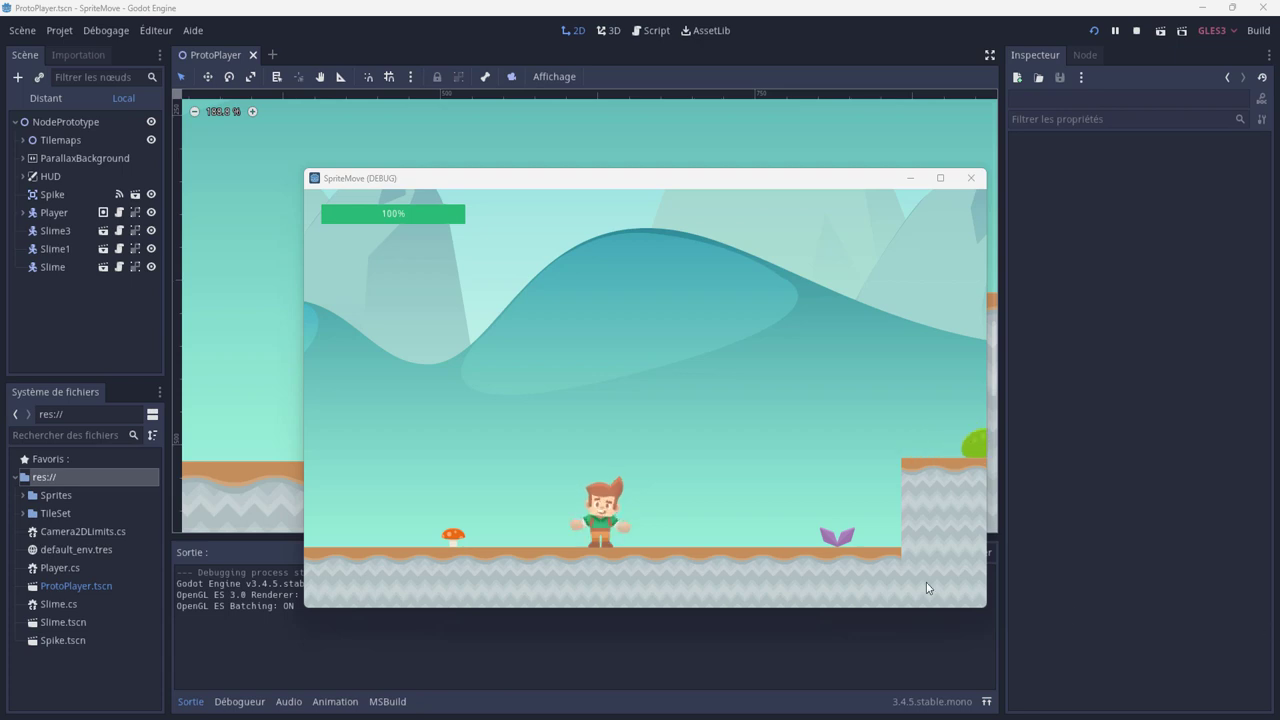
Step: Run the player right and jump across the platforms past the slime and spikes, then stop the game
key("Right")
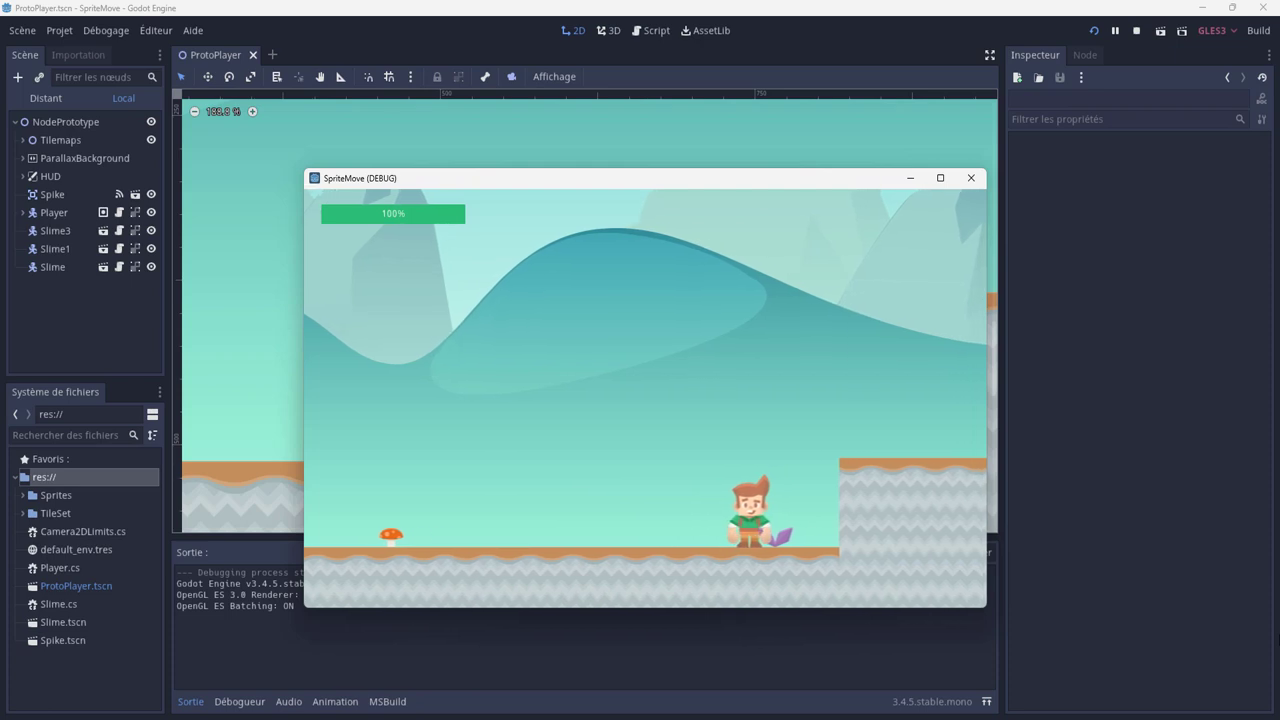
key("space")
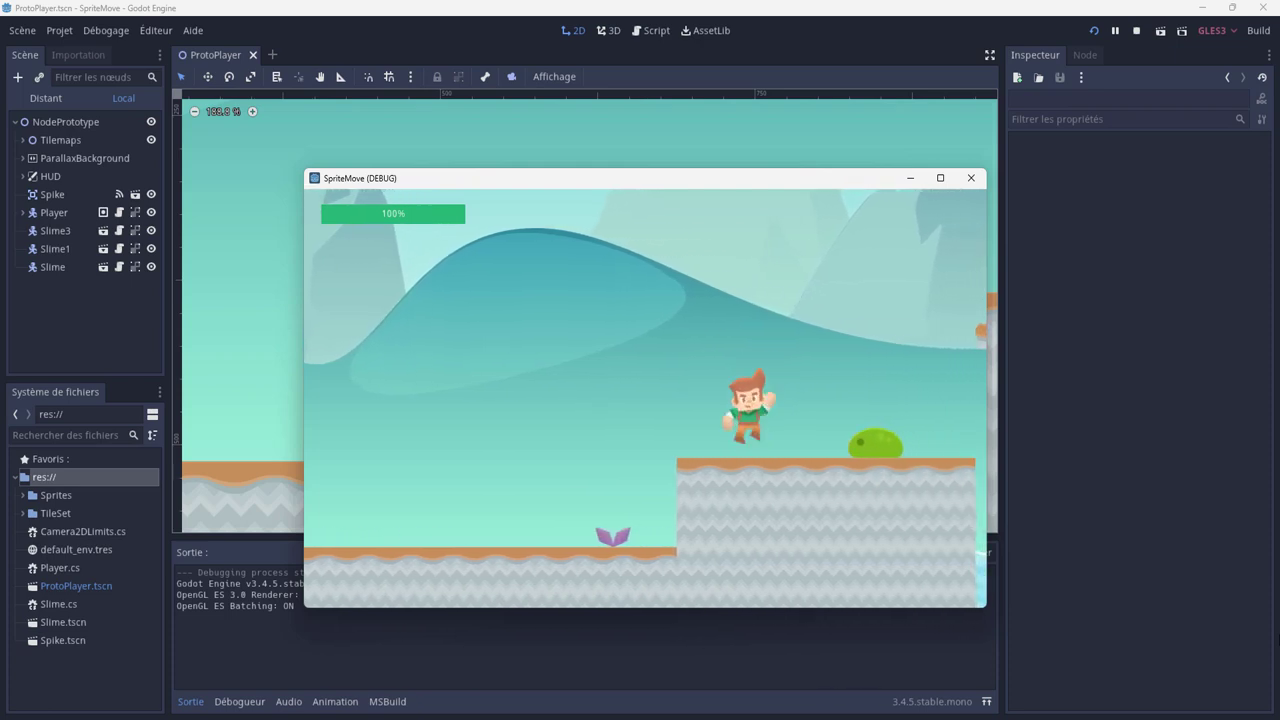
key("space")
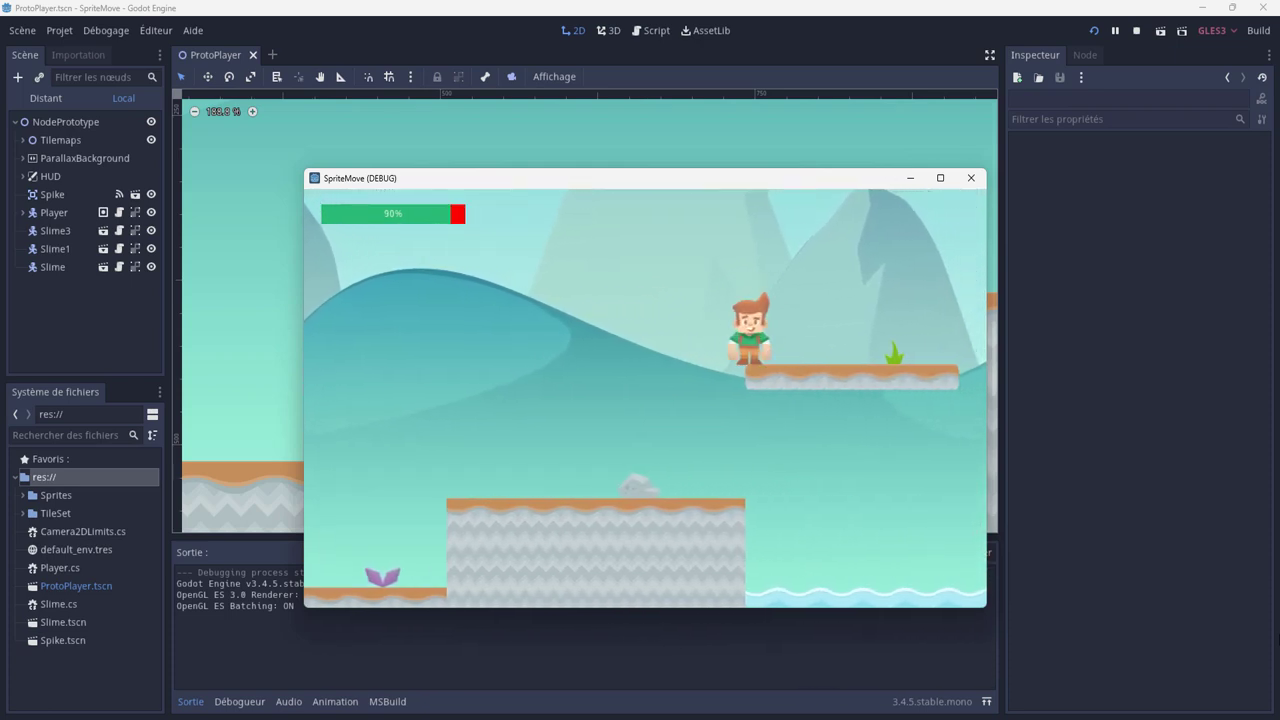
key("space")
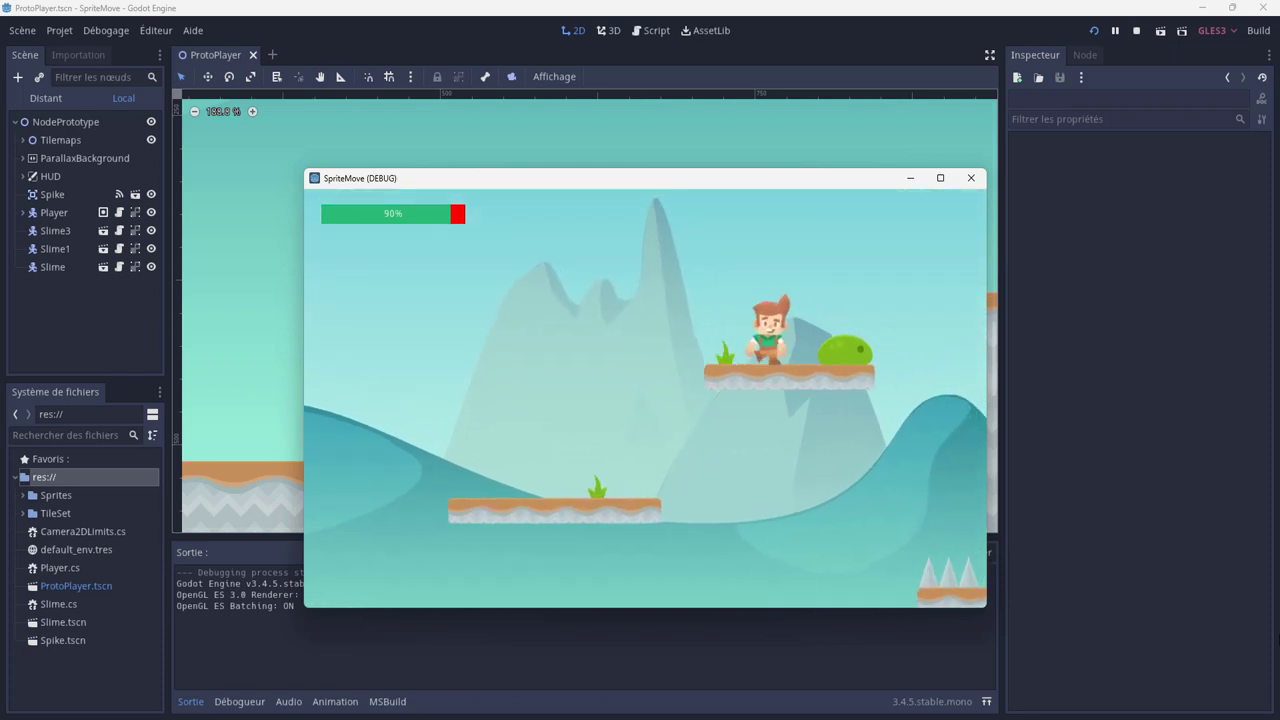
key("space")
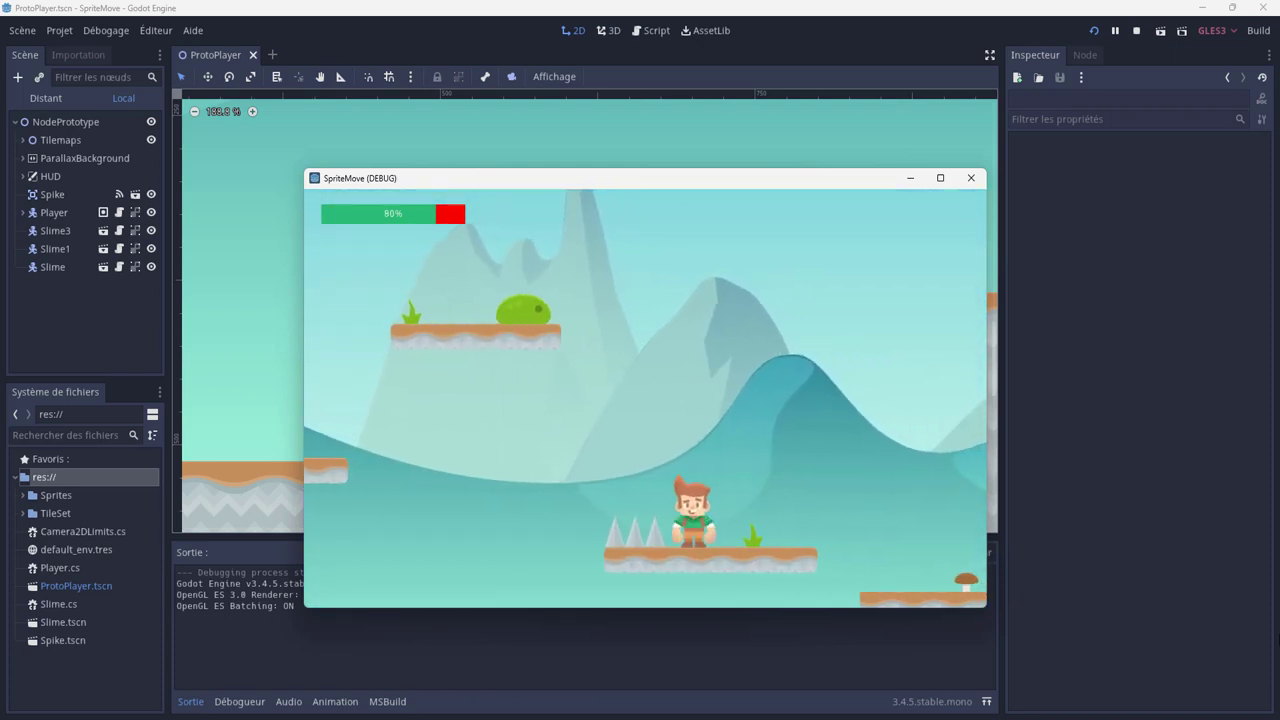
key("space")
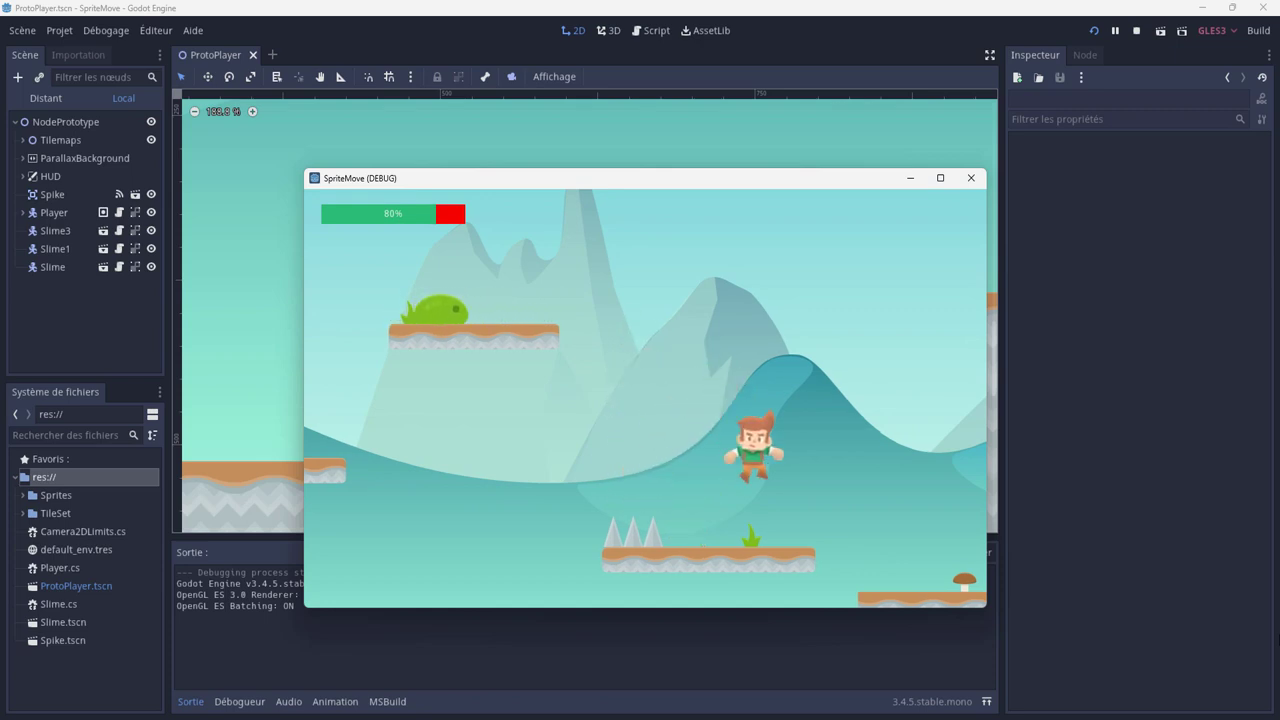
key("space")
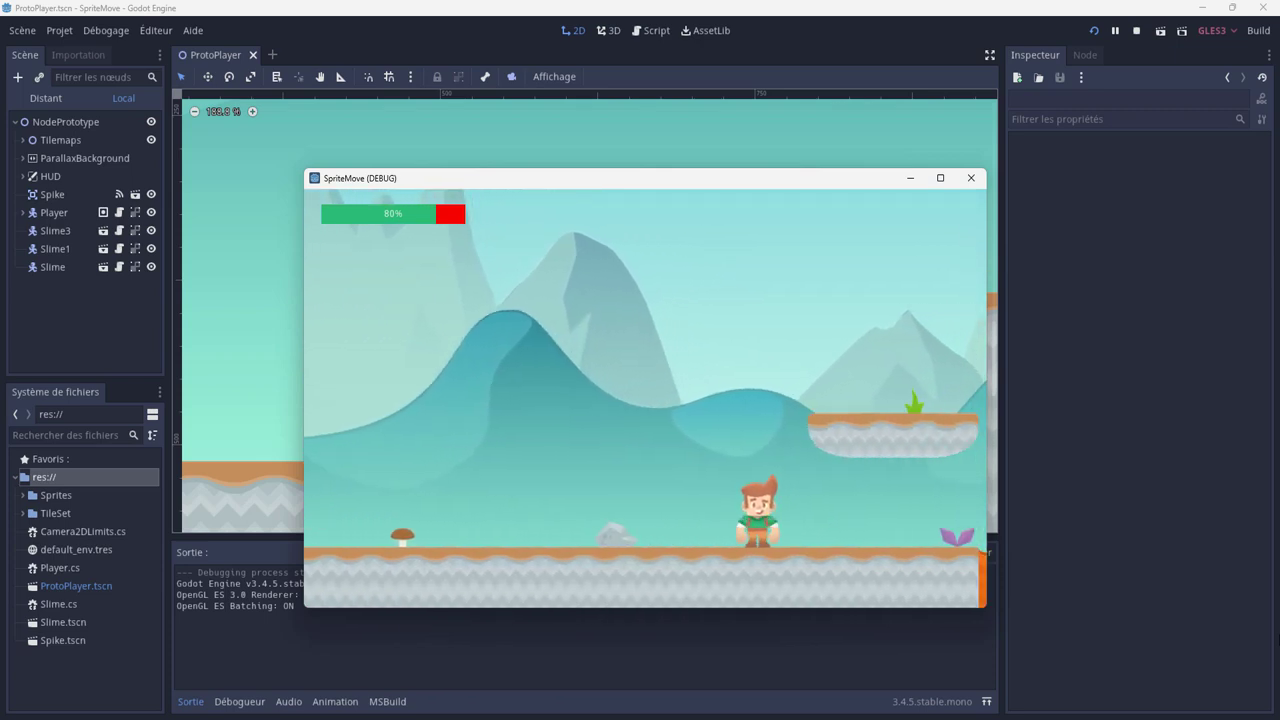
key("space")
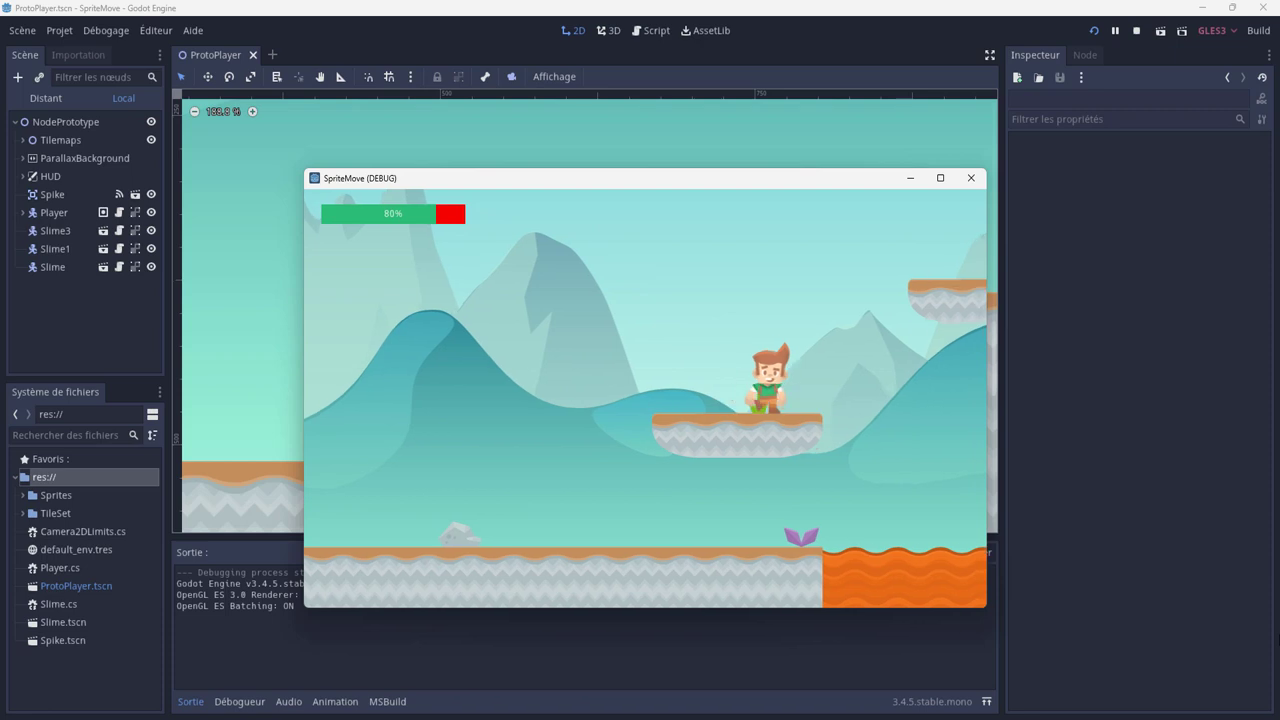
key("space")
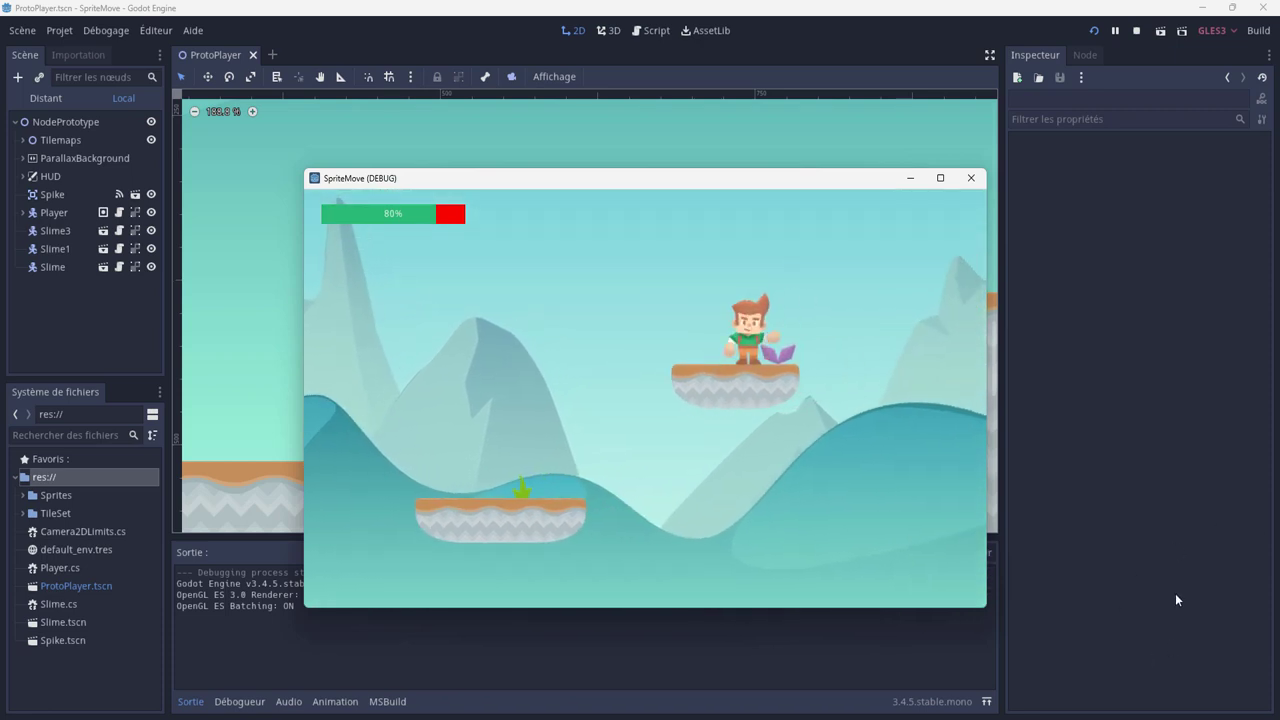
left_click(970, 178)
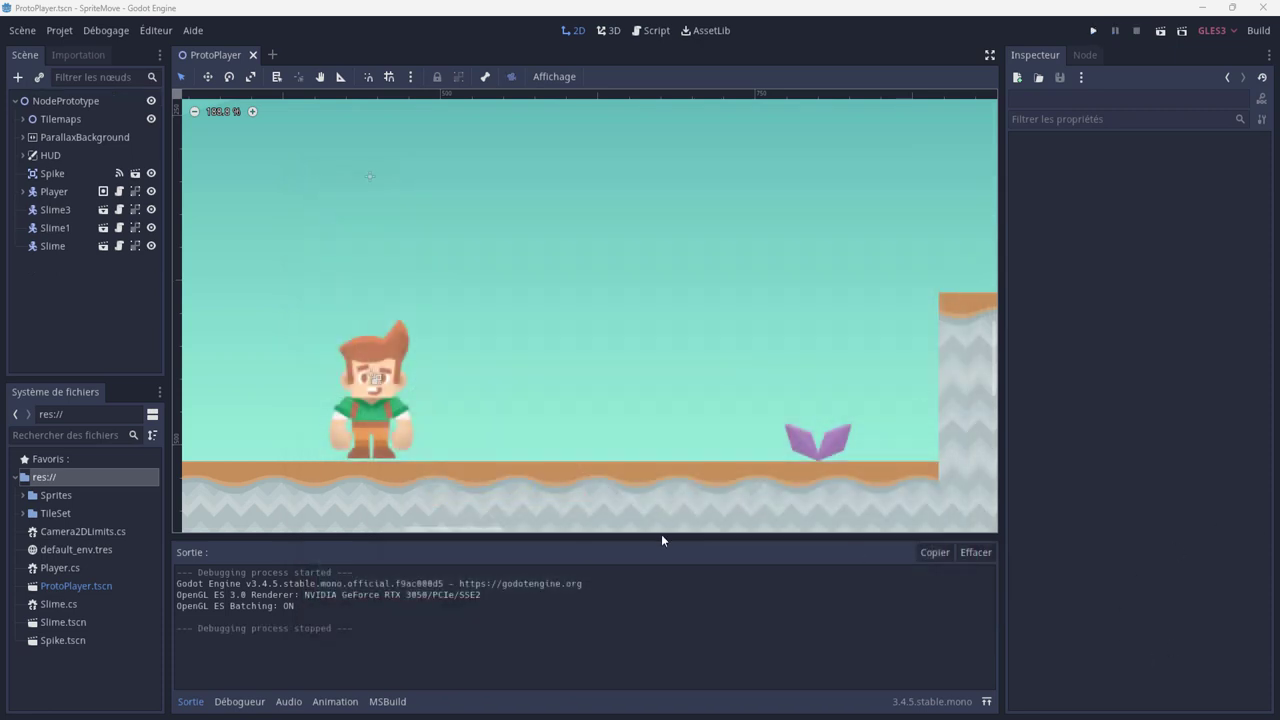
Step: Zoom the 2D viewport to about 100% and pan to frame the start area and green slime
scroll(582, 405, "down", 2)
scroll(539, 436, "down", 2)
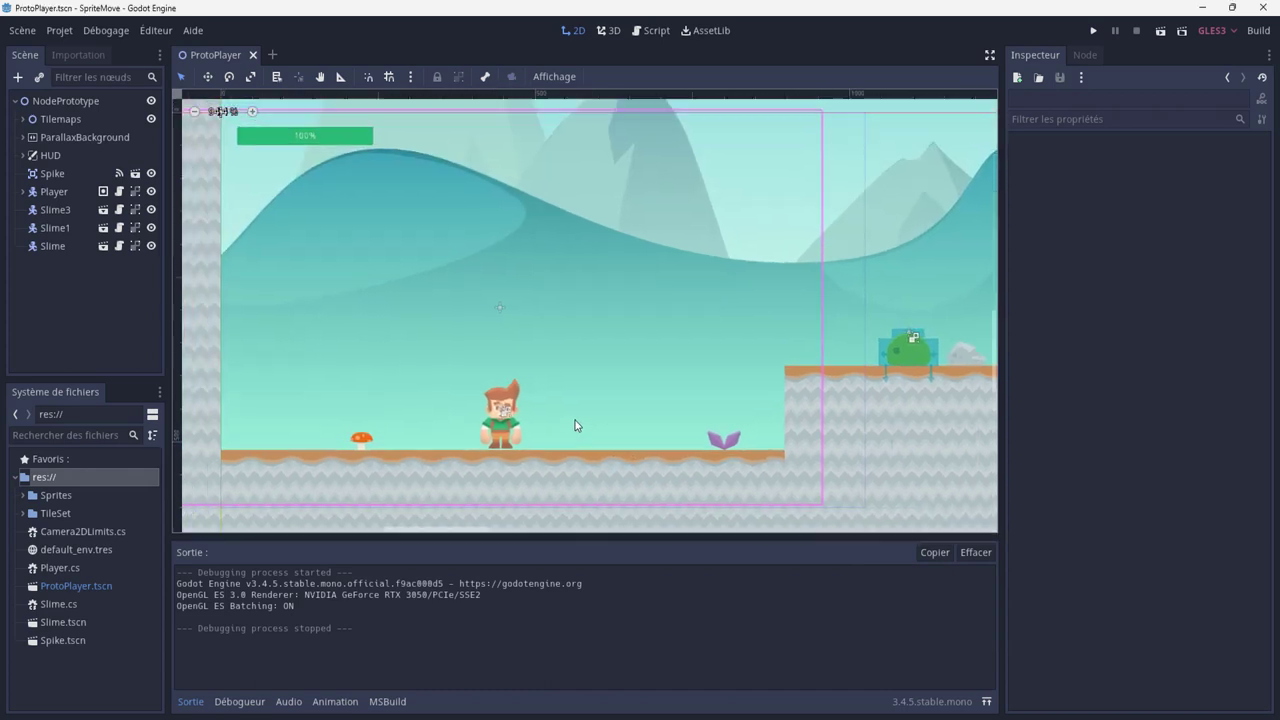
middle_click_drag(575, 425, 609, 432)
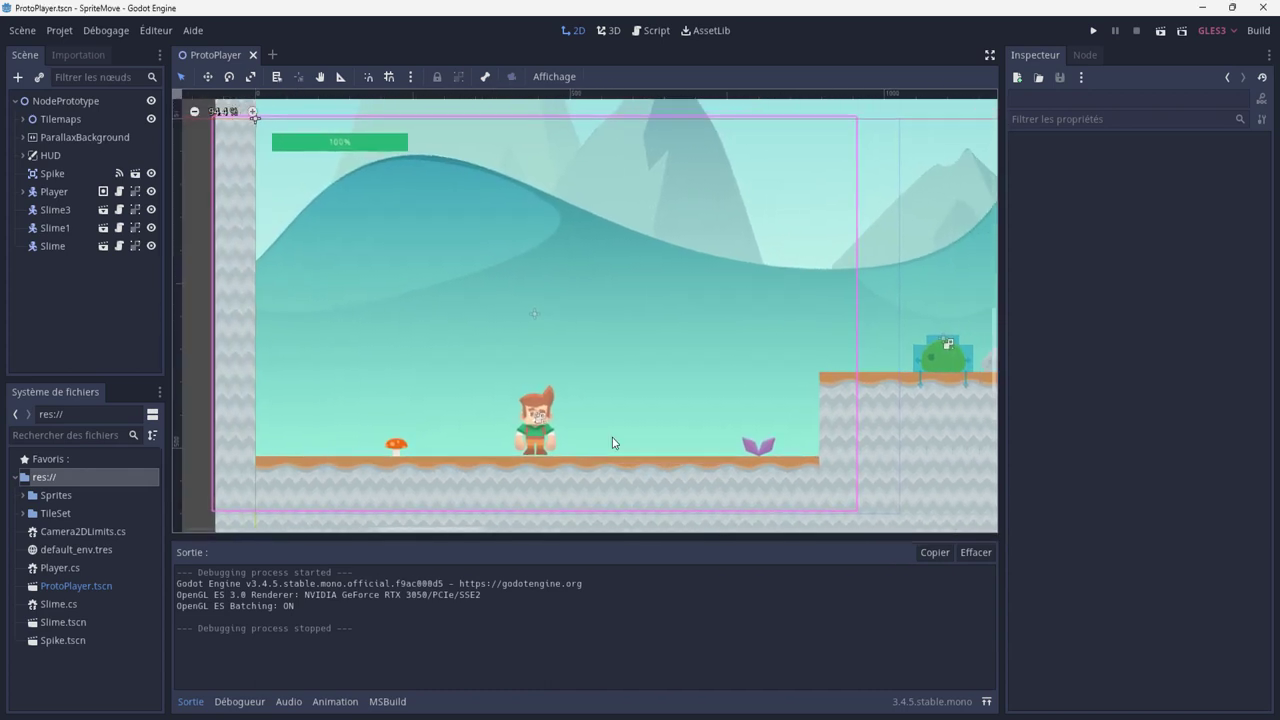
scroll(612, 442, "up", 1)
scroll(608, 442, "up", 1)
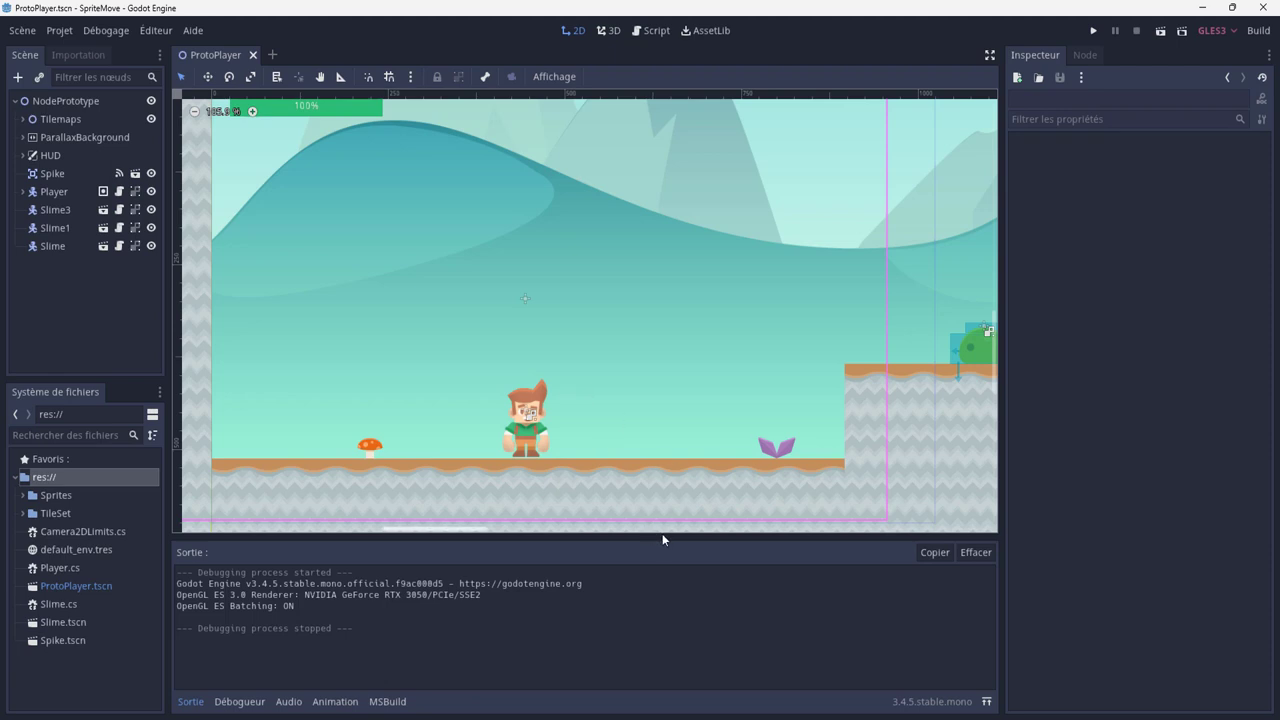
scroll(663, 355, "down", 1)
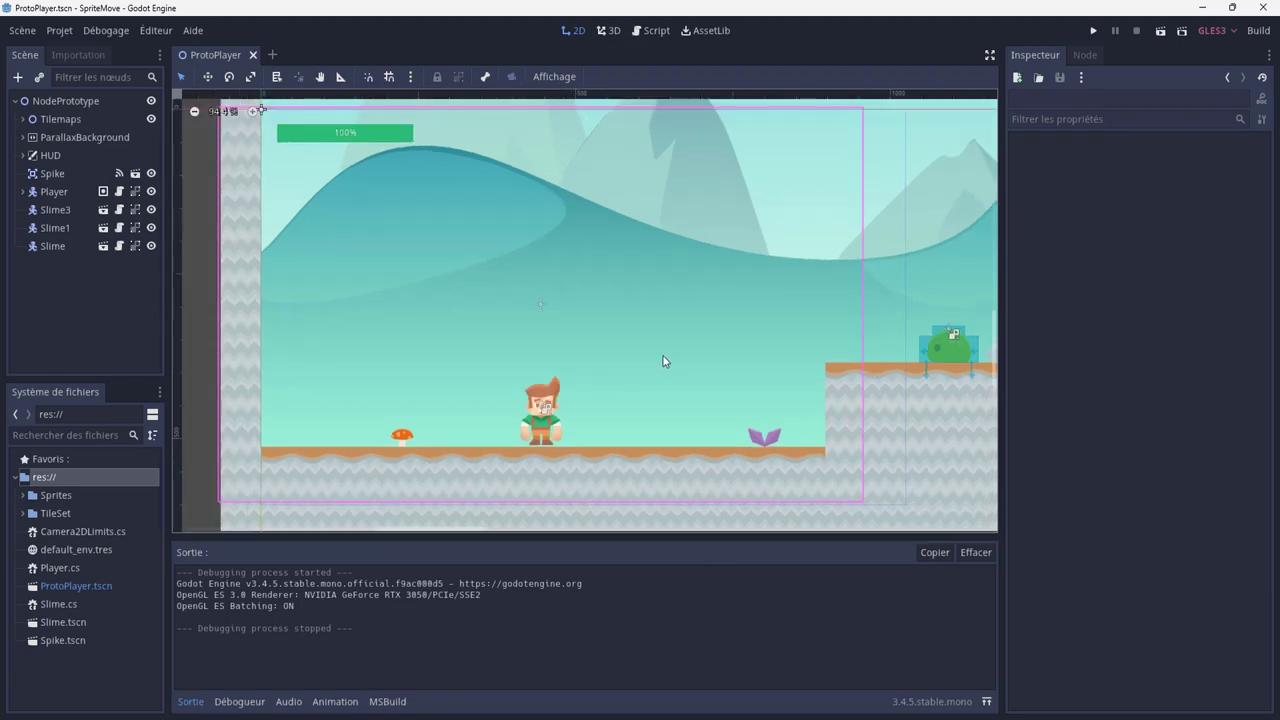
scroll(661, 355, "up", 1)
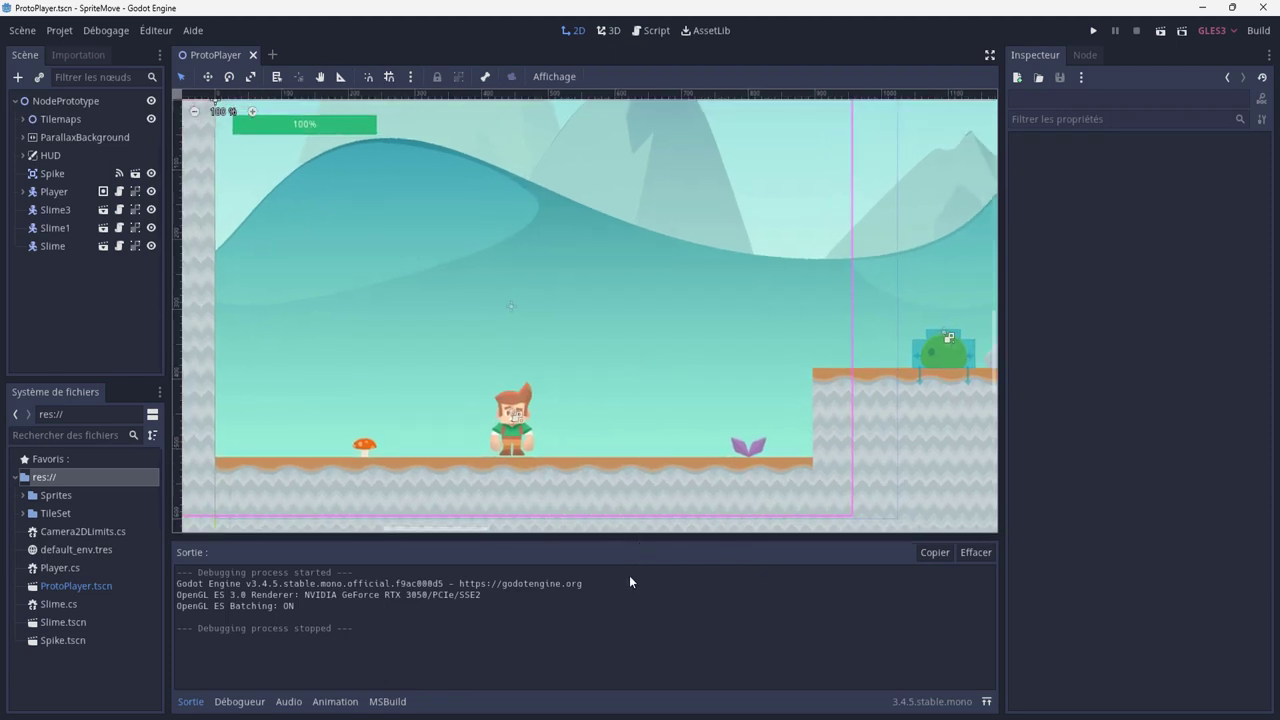
Step: Expand Sprites > Kenney platformer pack > Enemies and select frog.png
double_click(50, 496)
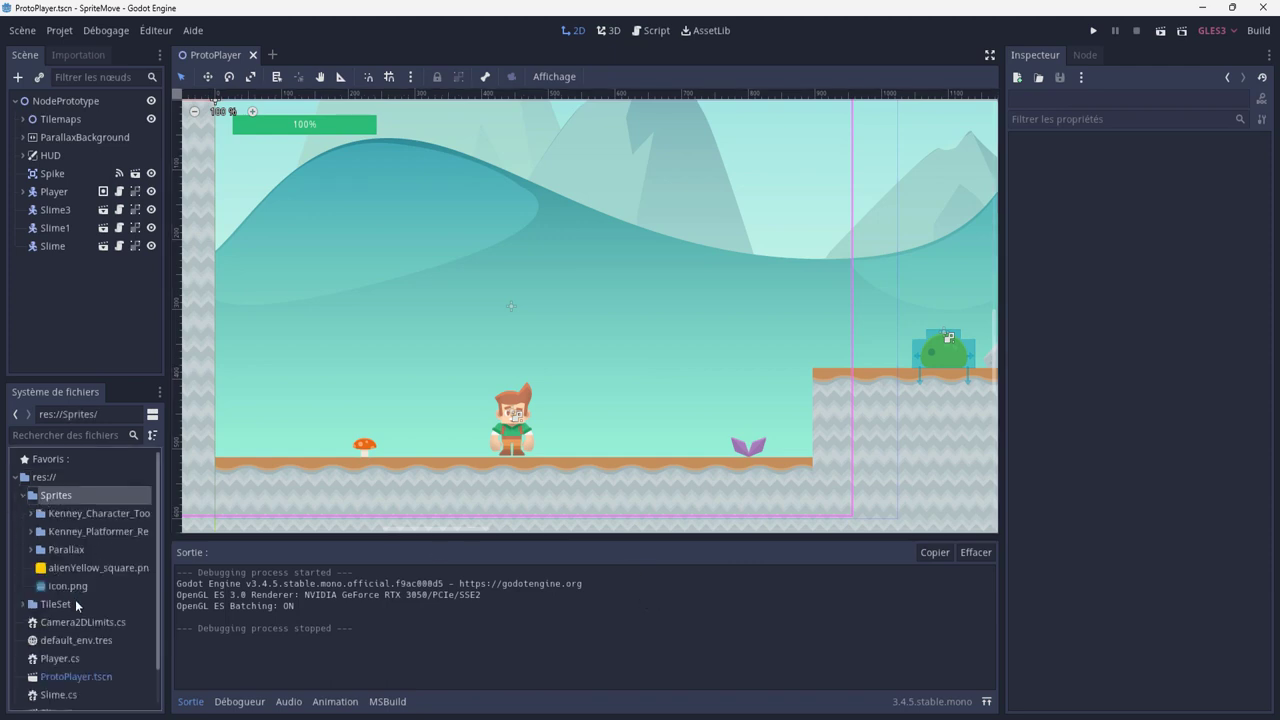
double_click(69, 532)
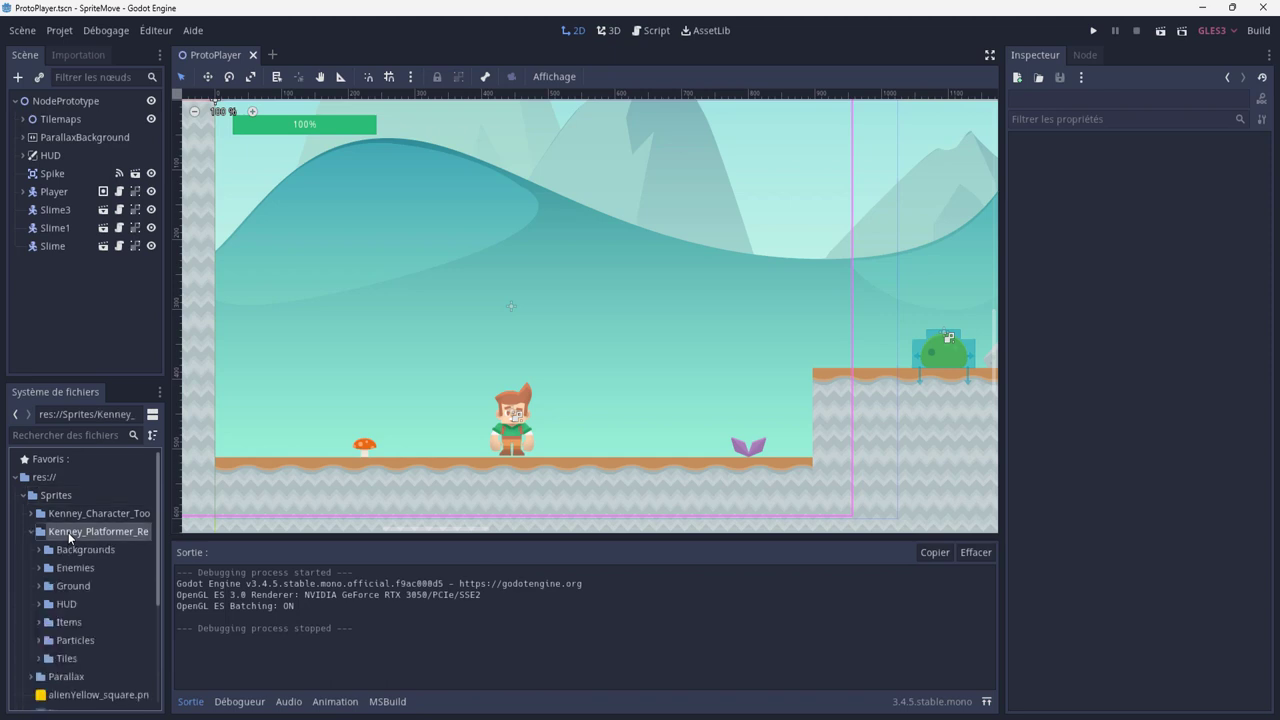
double_click(68, 568)
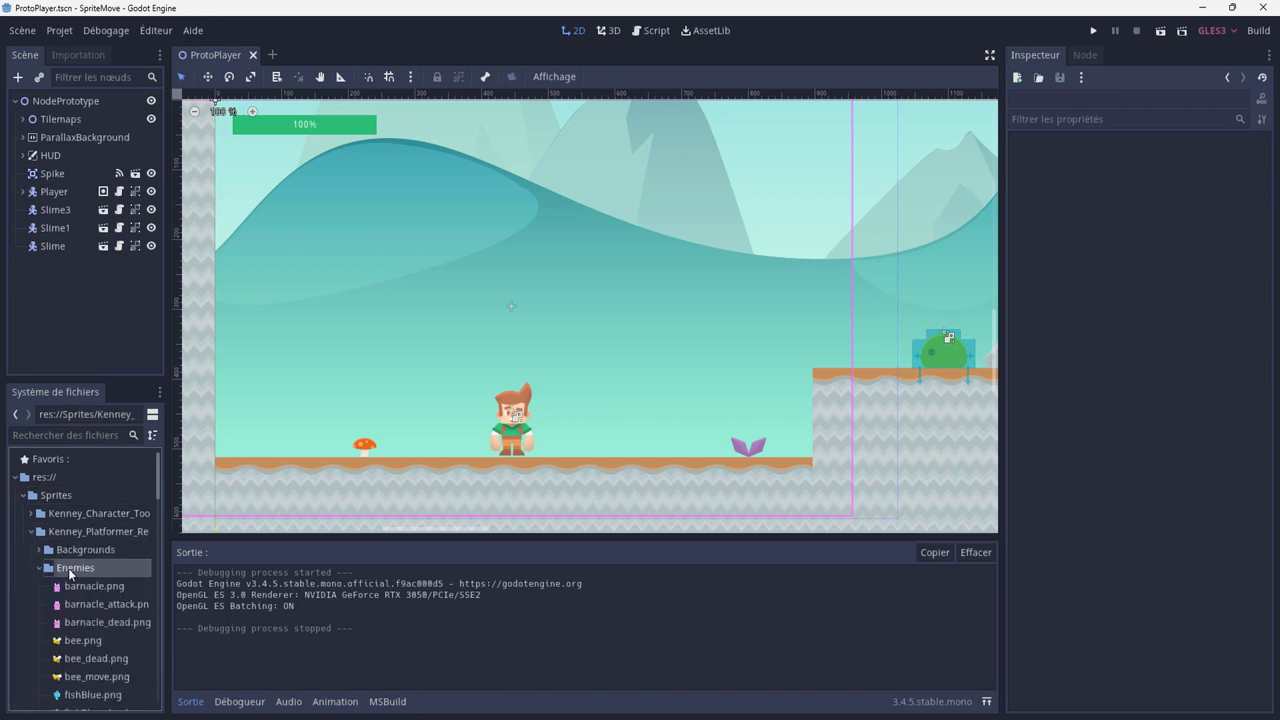
scroll(88, 613, "down", 3)
scroll(89, 615, "down", 1)
scroll(78, 586, "down", 2)
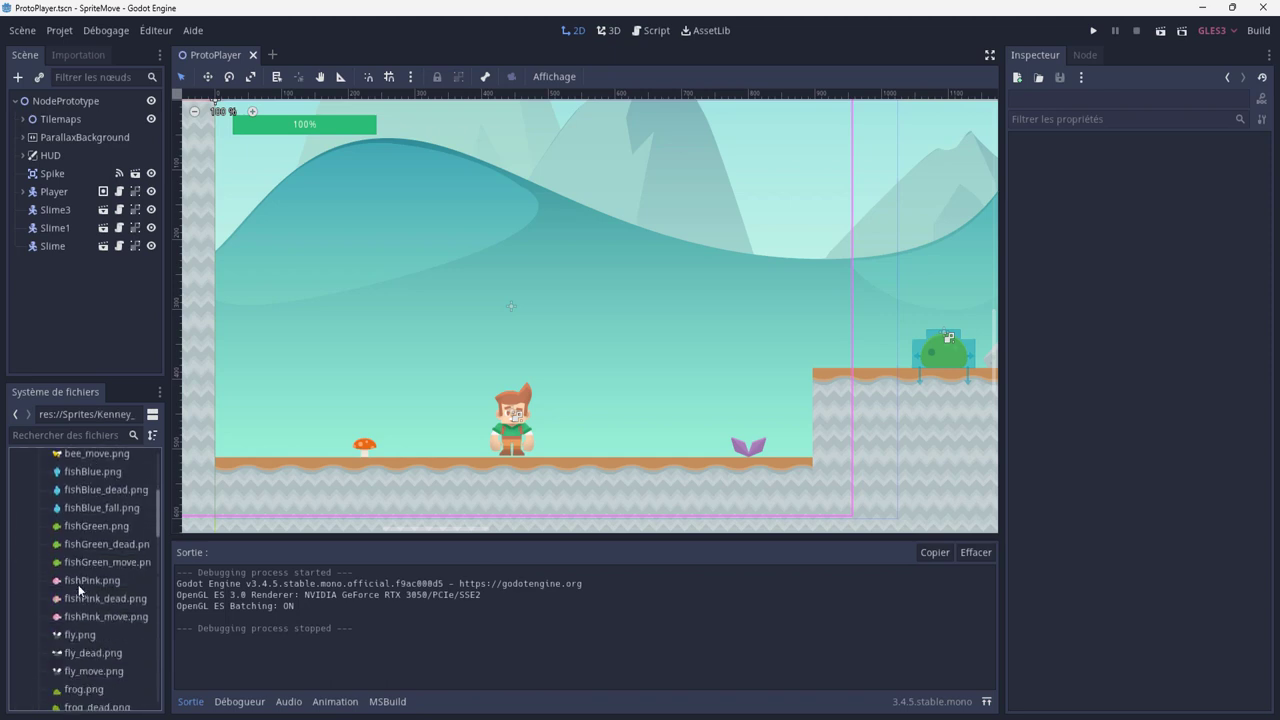
scroll(78, 590, "down", 2)
scroll(80, 597, "down", 2)
scroll(80, 560, "up", 3)
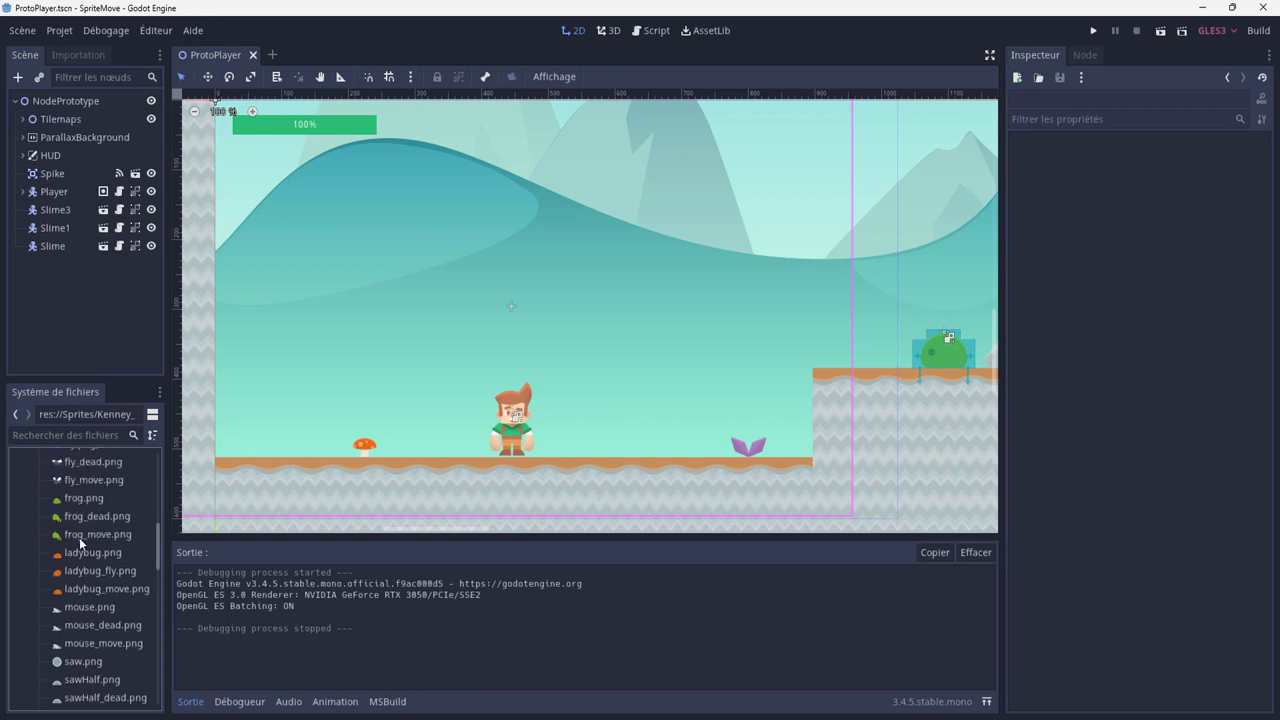
left_click(77, 501)
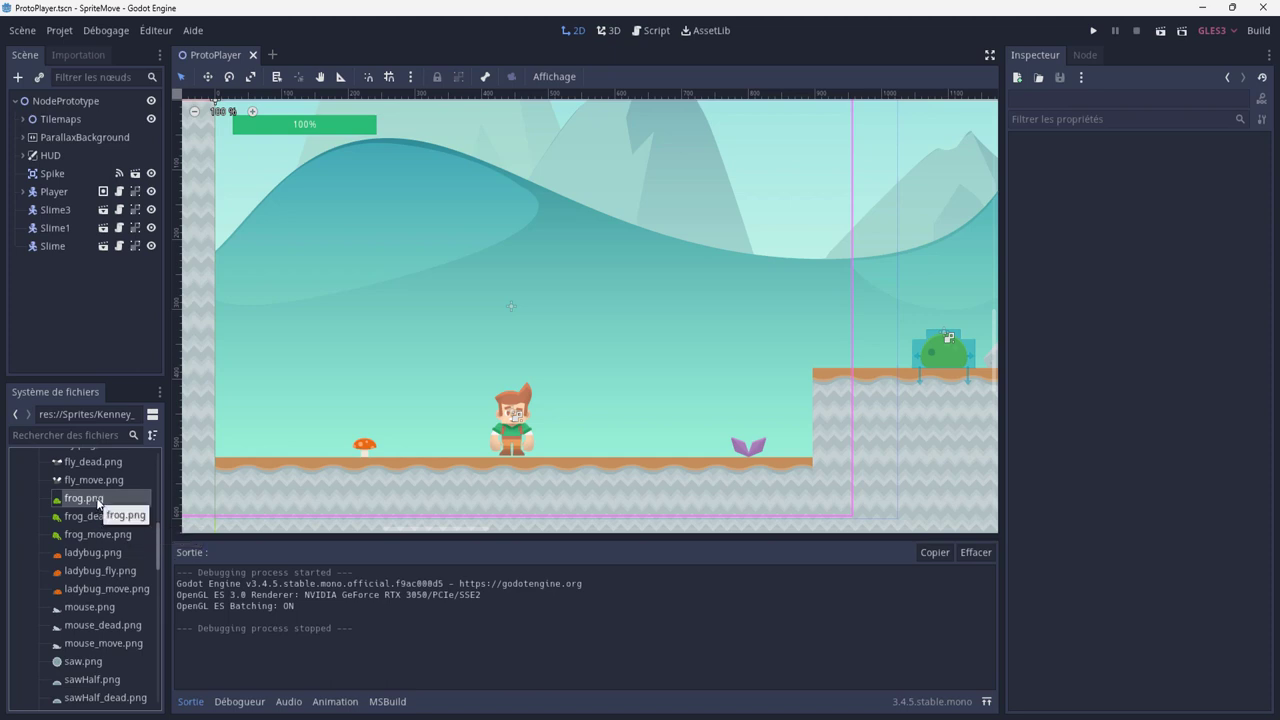
Step: Add a RigidBody2D node to the scene
left_click(18, 80)
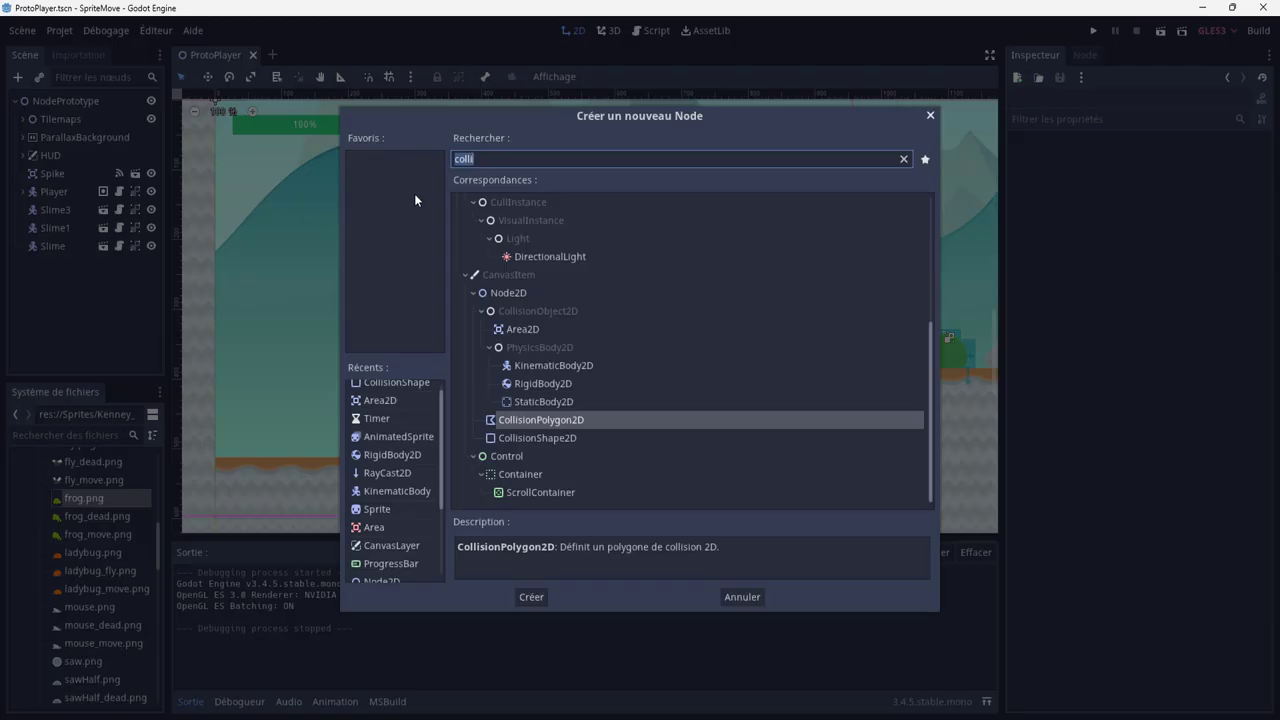
type("rigi")
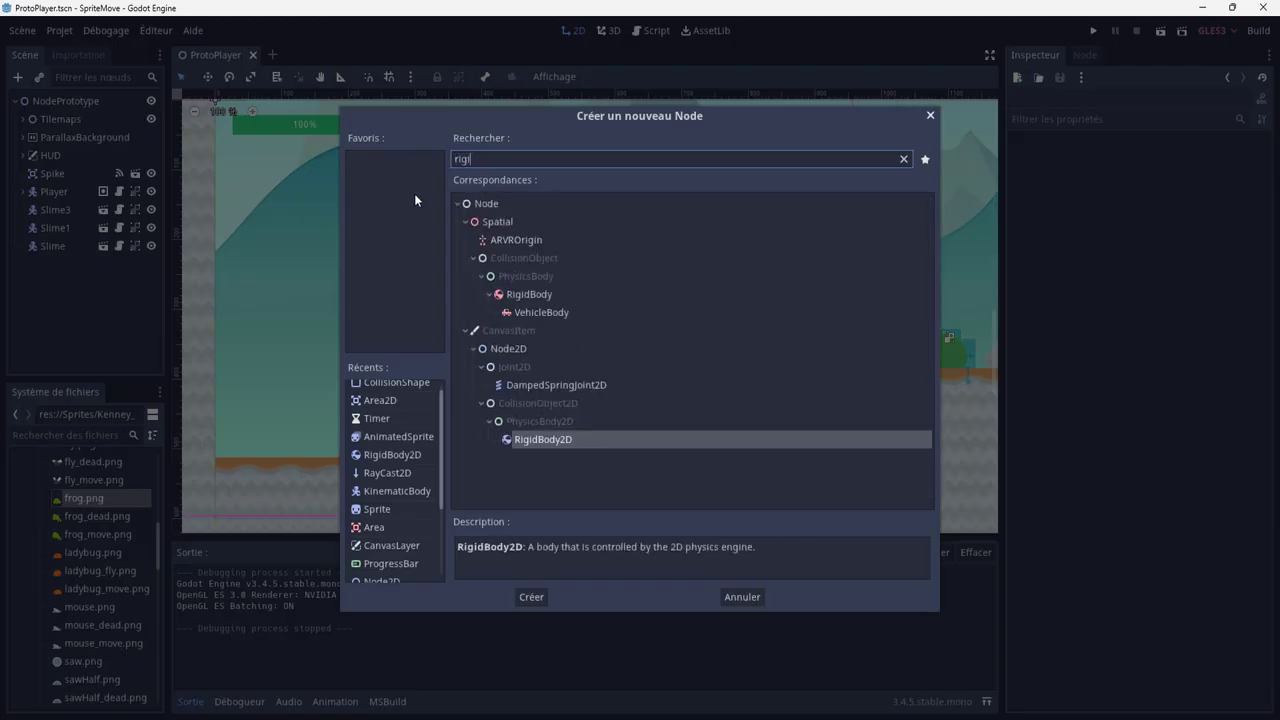
double_click(569, 436)
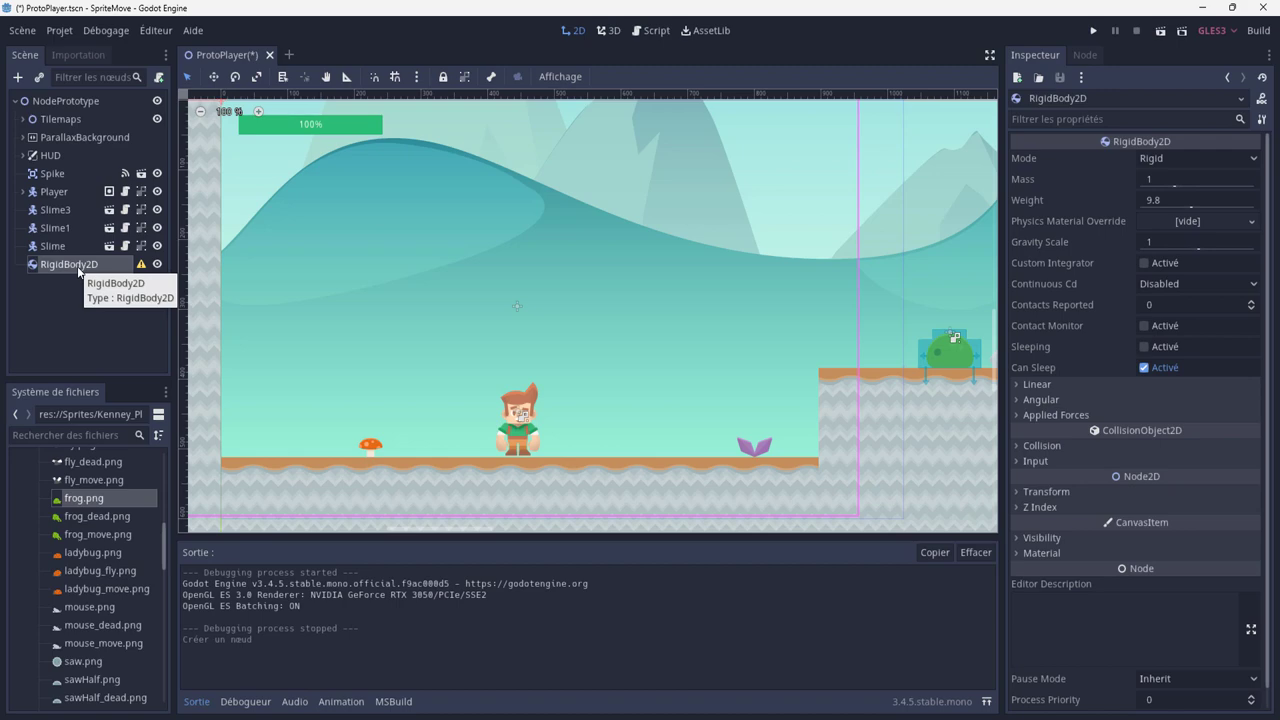
Step: Add an AnimatedSprite child node under the RigidBody2D
right_click(78, 268)
left_click(97, 280)
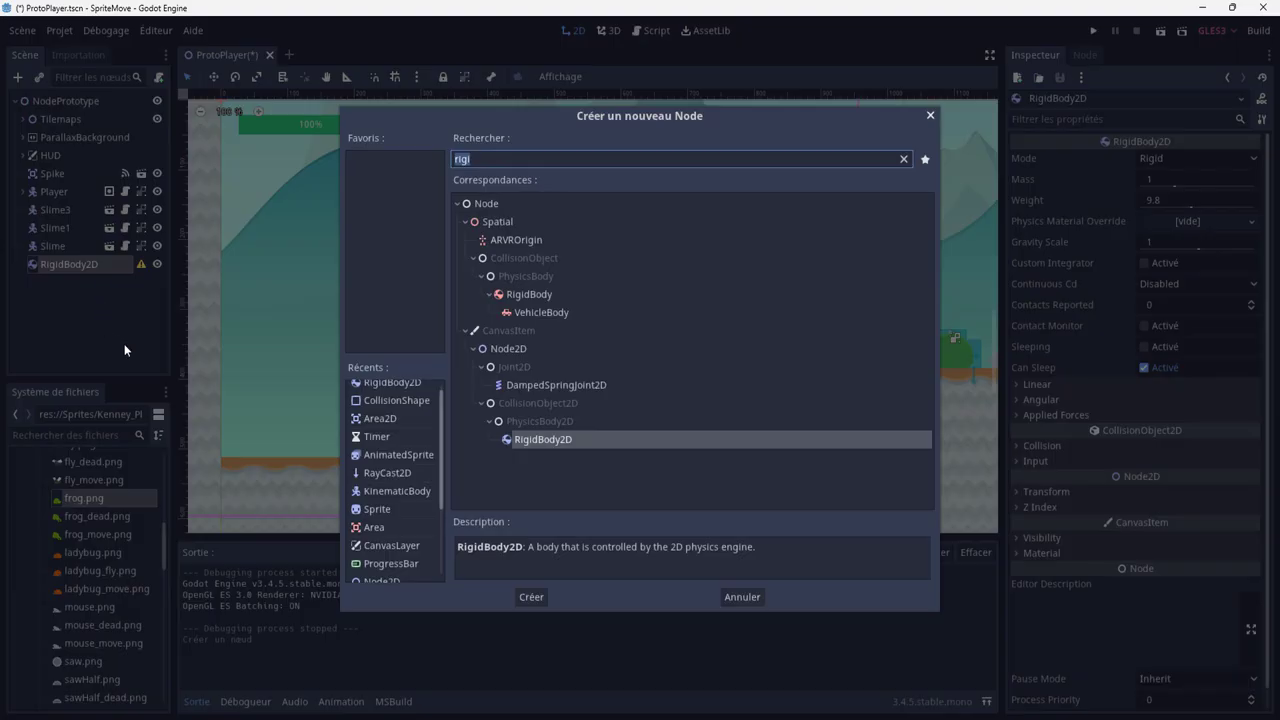
type("spr")
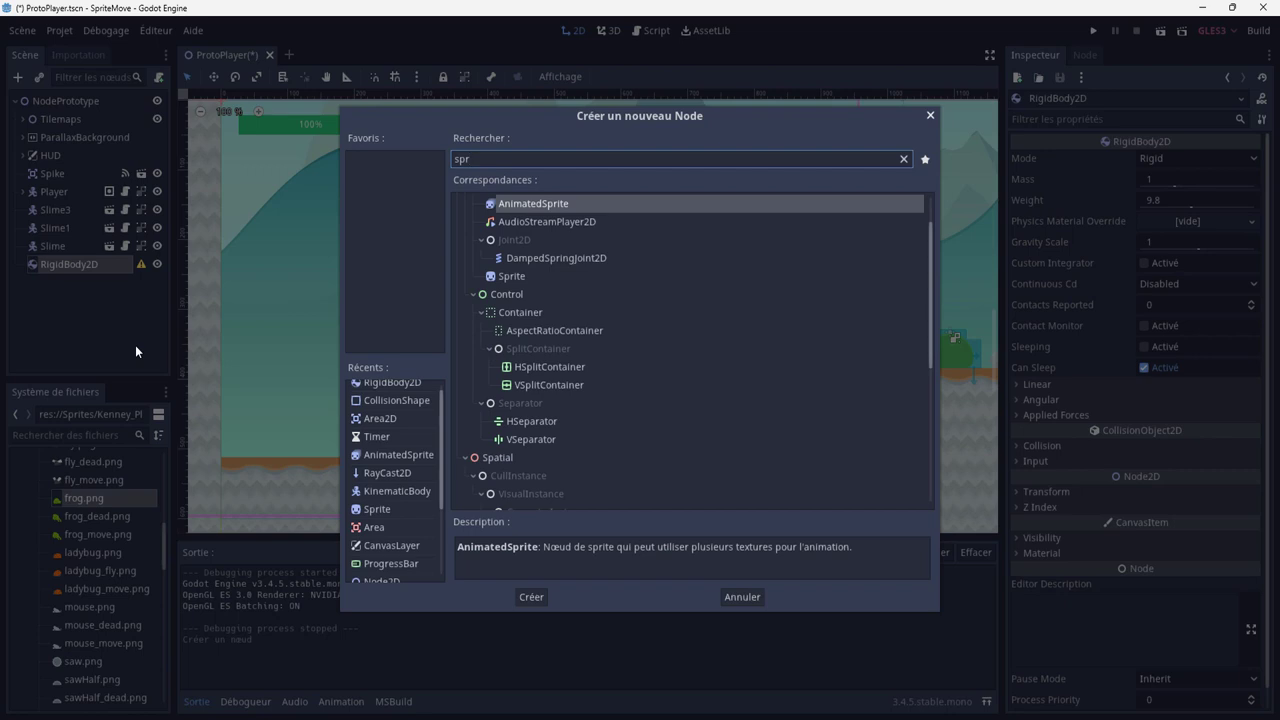
key("BackSpace")
key("BackSpace")
key("BackSpace")
type("anima")
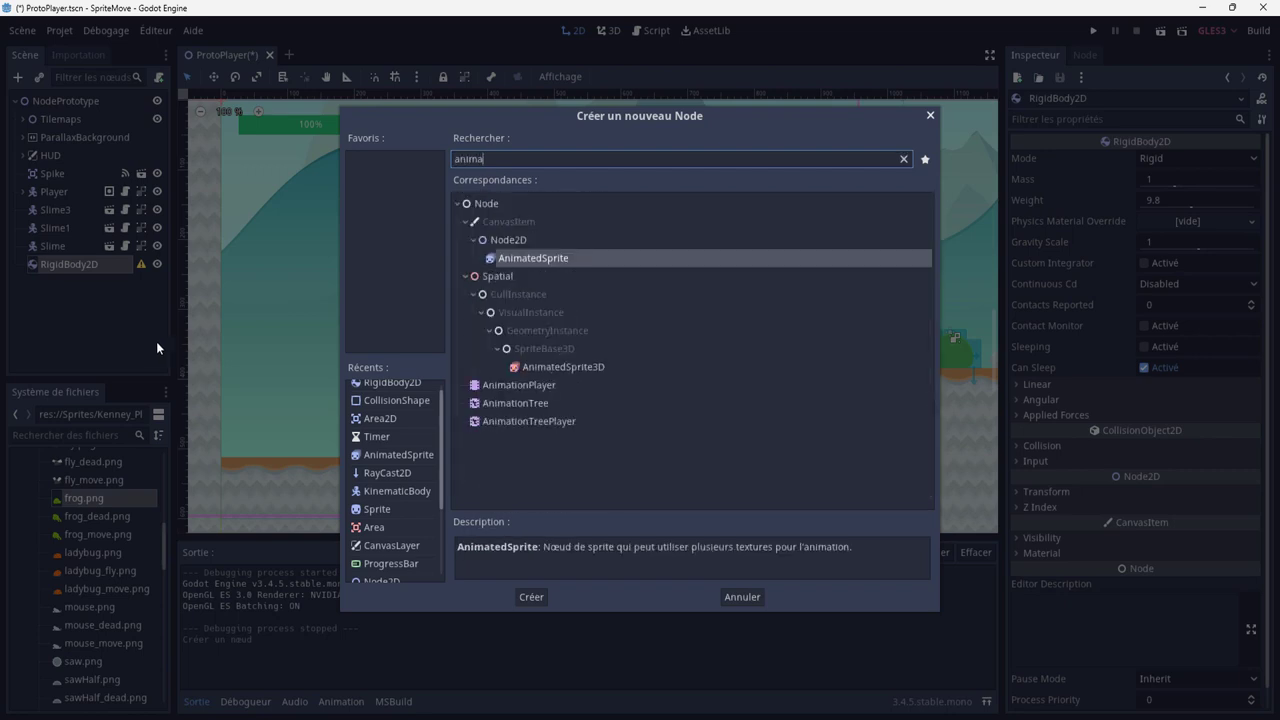
double_click(544, 258)
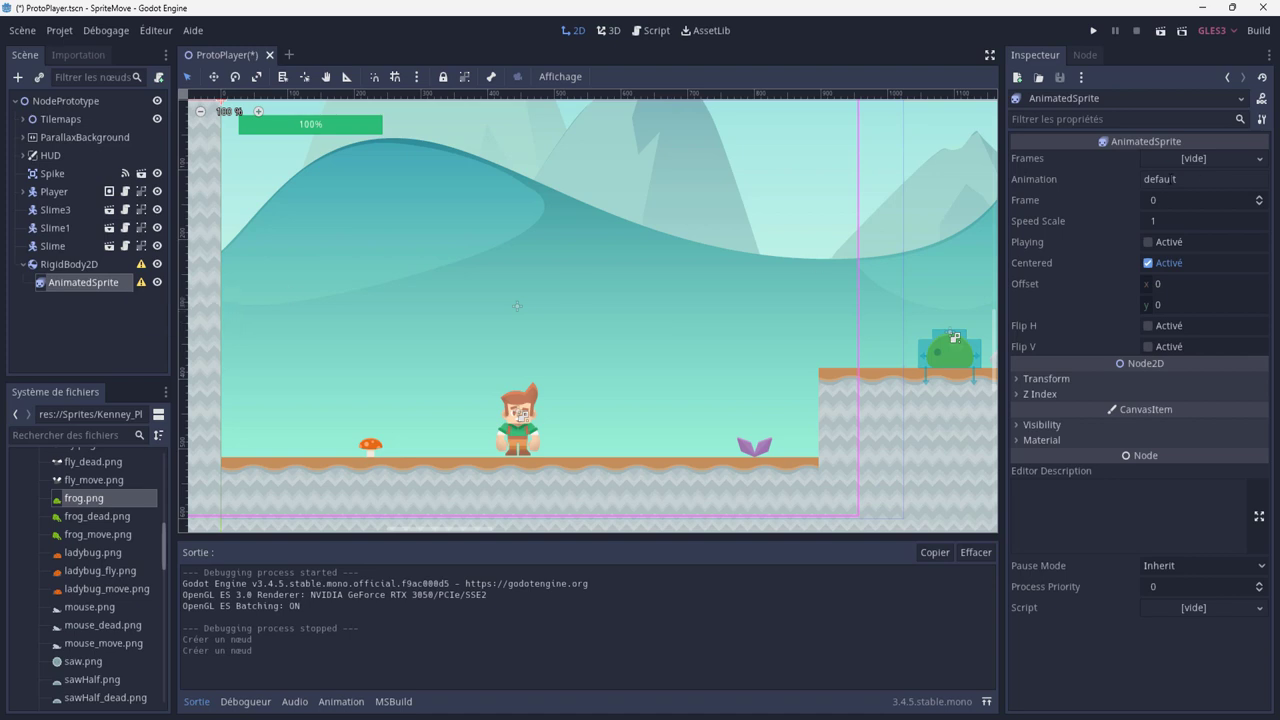
Step: Create new SpriteFrames, rename the default animation to 'idle' and add frog.png as its frame
left_click(1203, 159)
left_click(1191, 179)
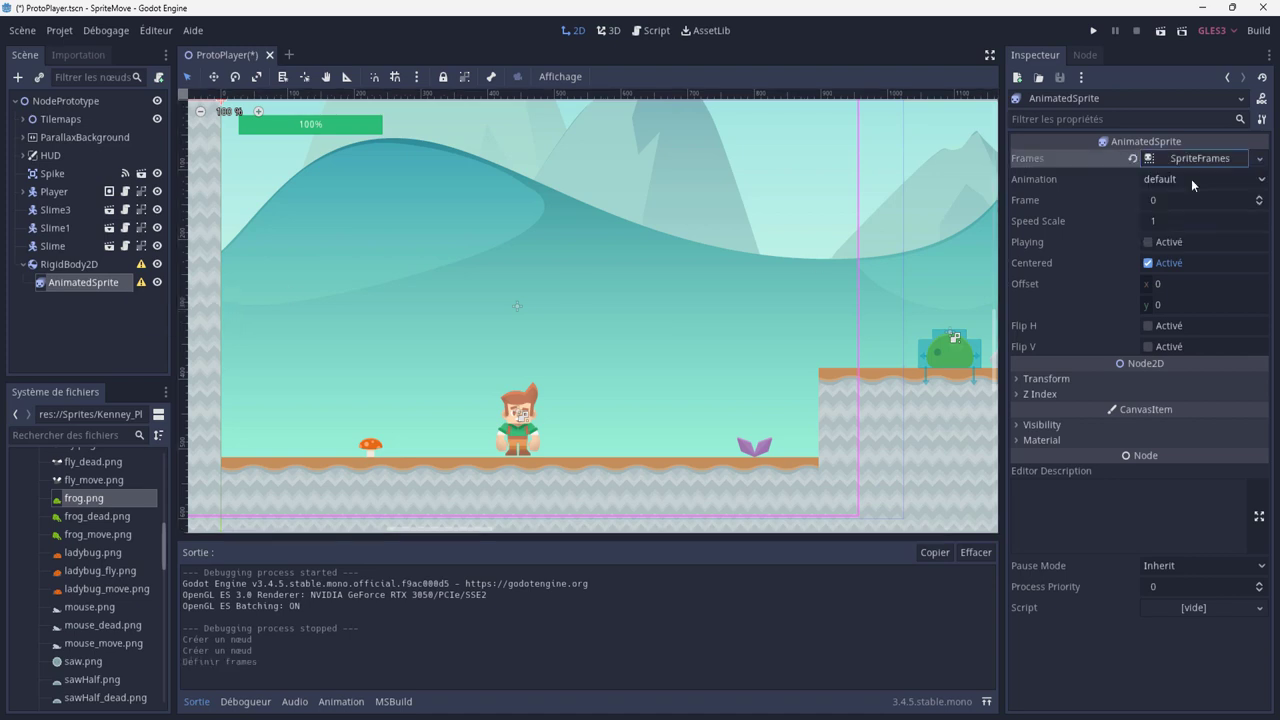
left_click(1204, 157)
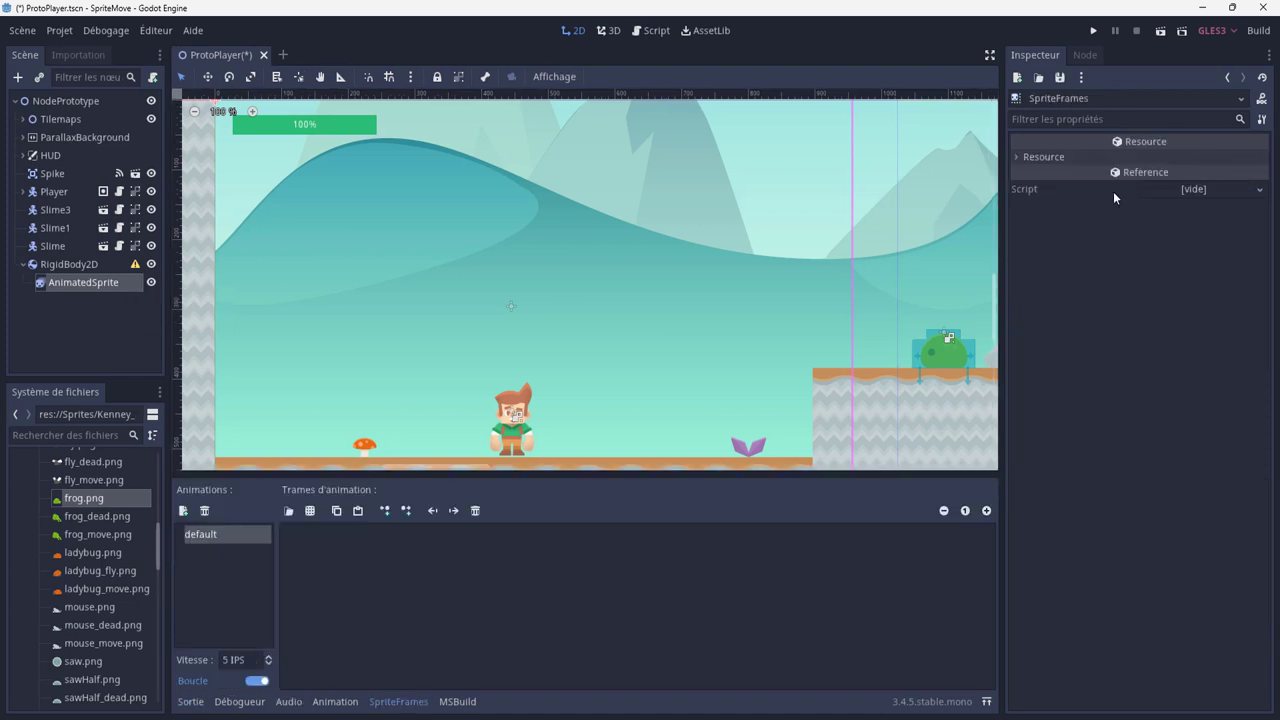
double_click(196, 538)
key("BackSpace")
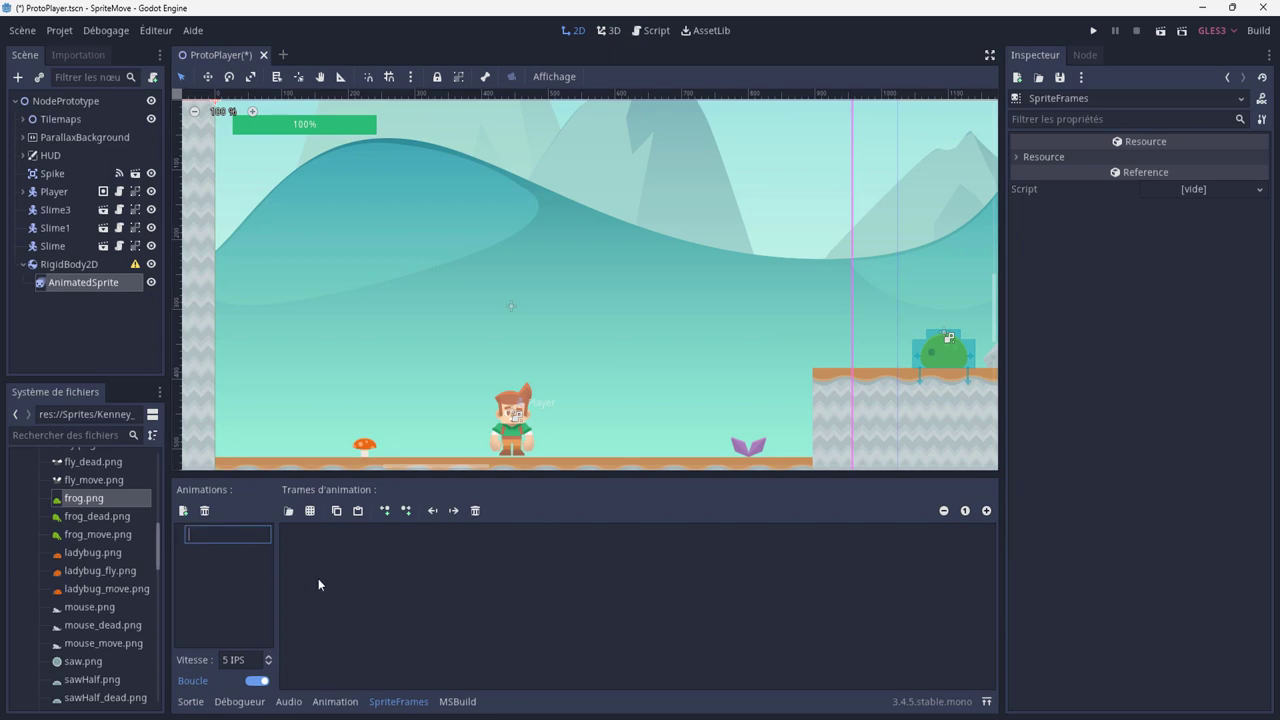
type("idle")
key("Return")
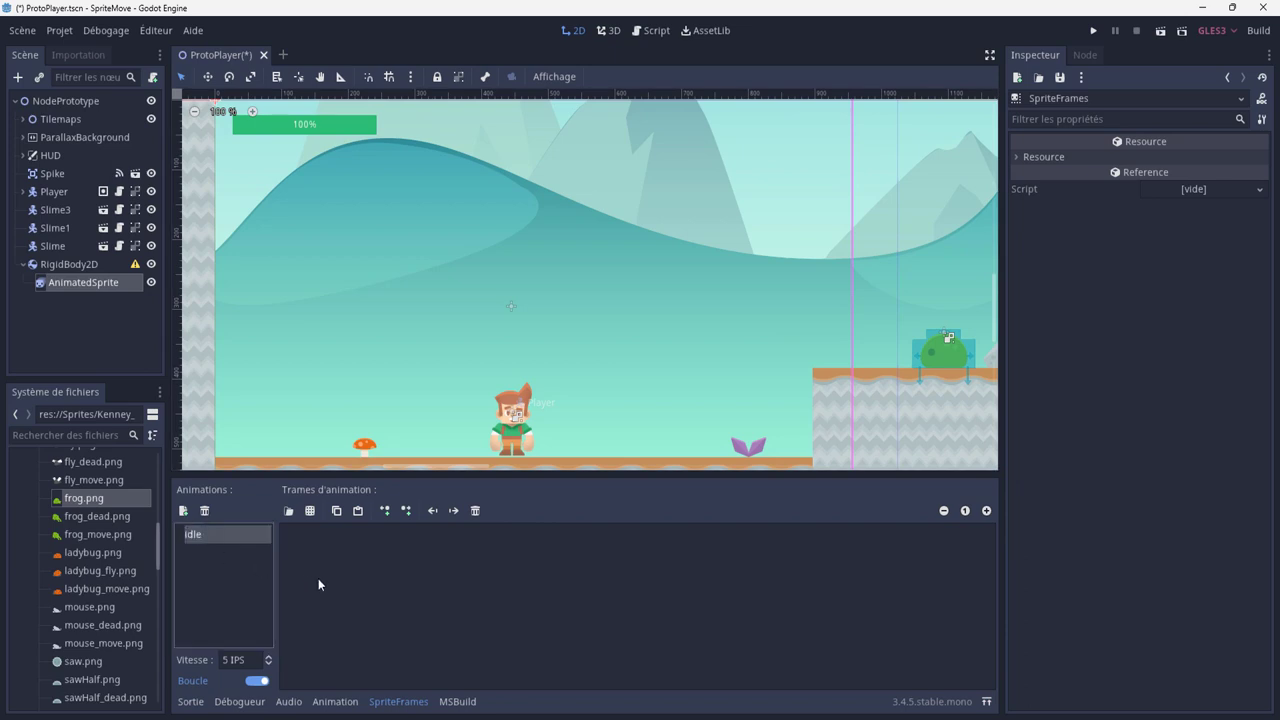
left_click_drag(76, 507, 357, 588)
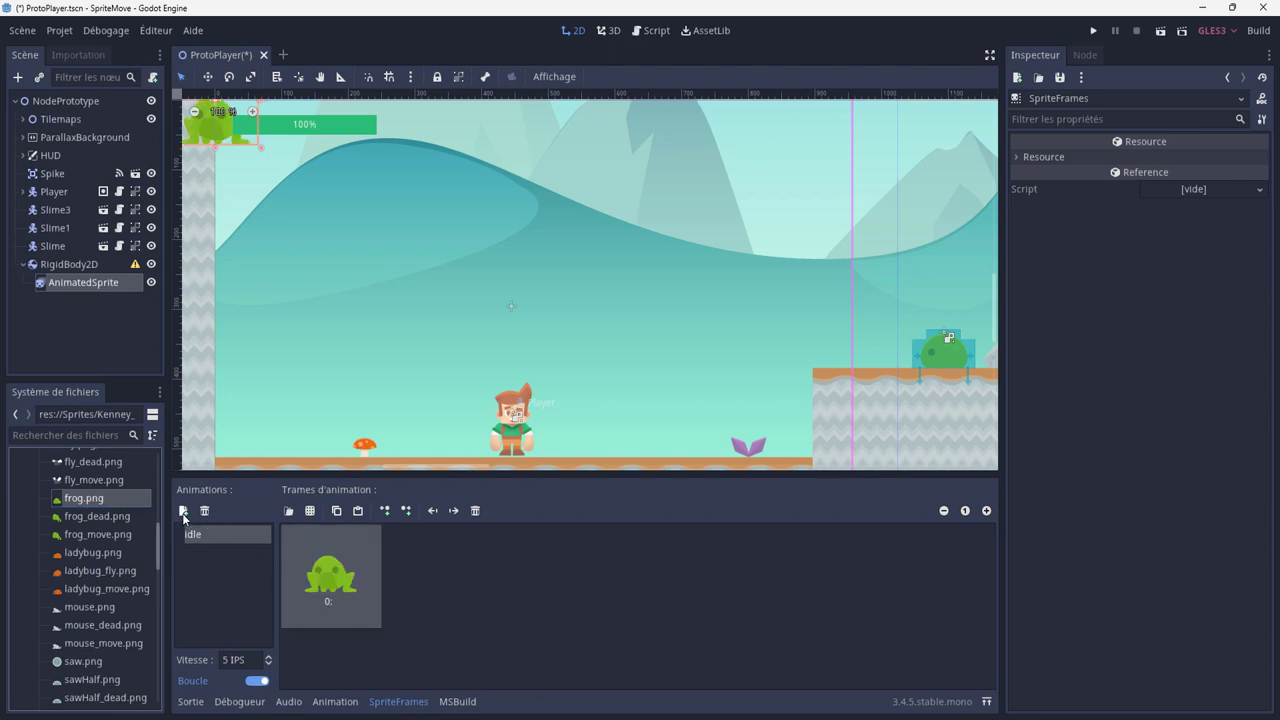
Step: Add a 'jump' animation with frog_move.png as its frame, then return to idle
left_click(183, 511)
double_click(200, 538)
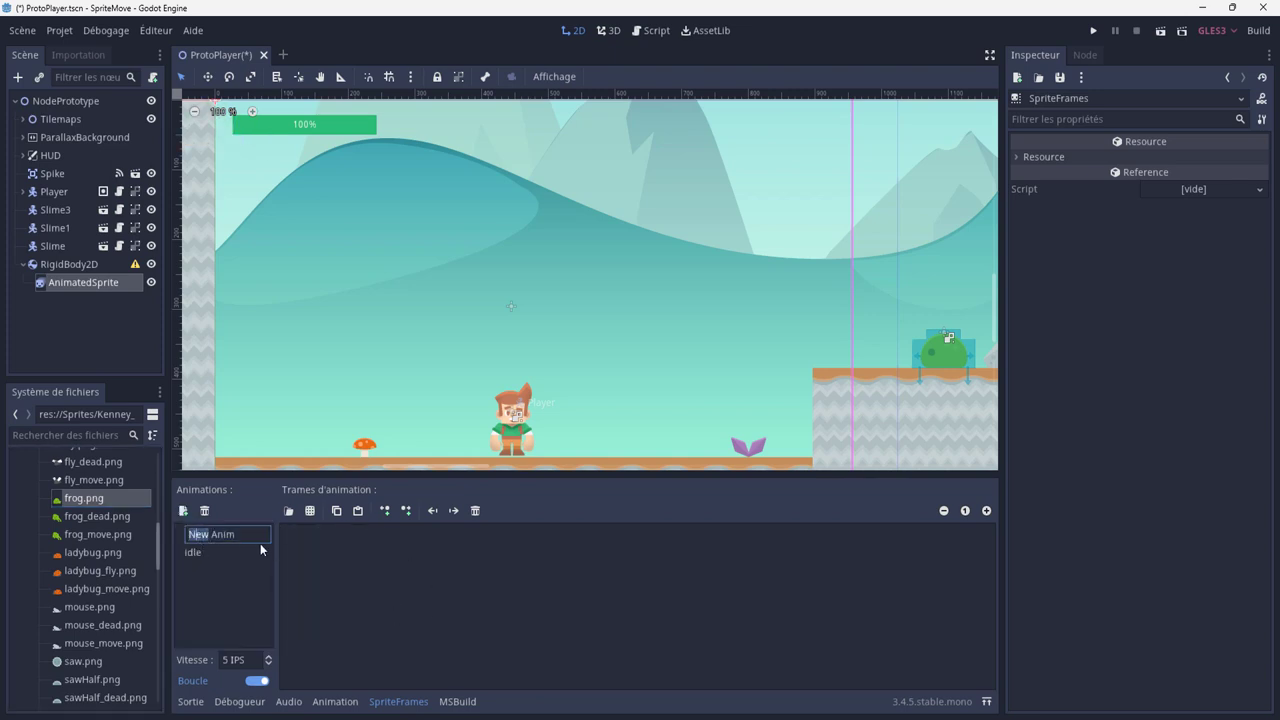
key("ctrl+a")
type("jump")
key("Return")
left_click_drag(90, 534, 355, 590)
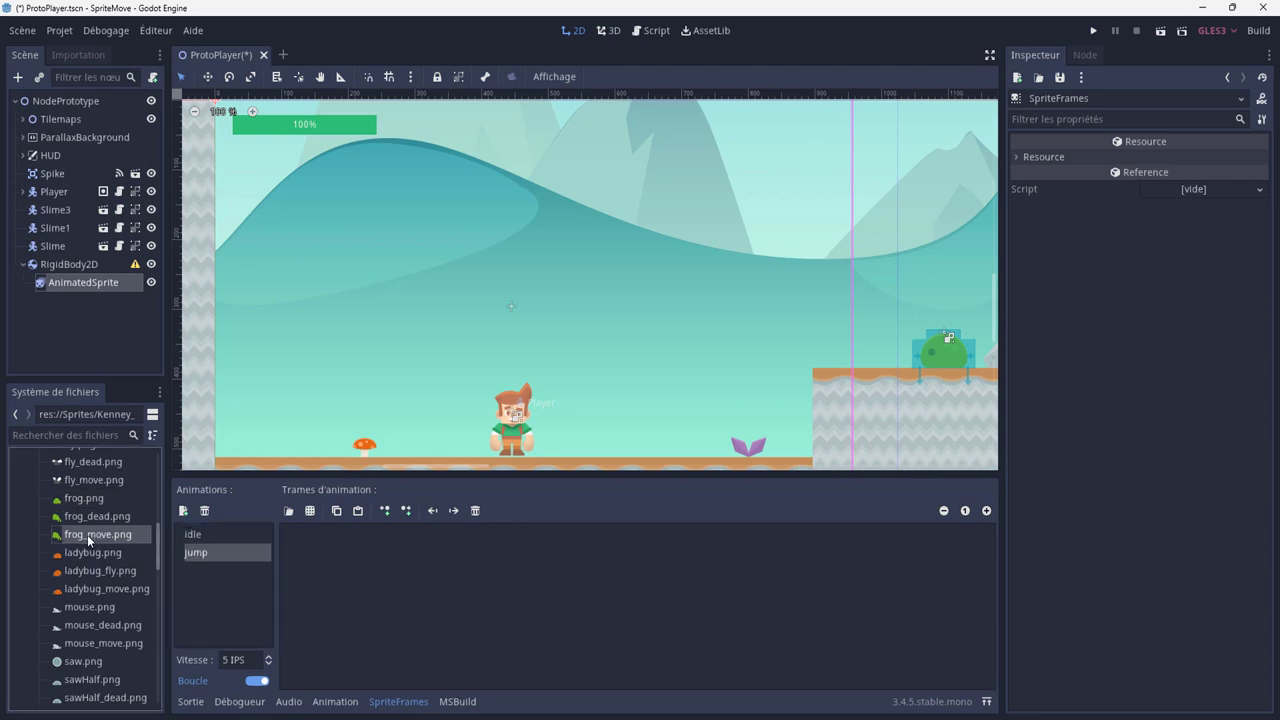
left_click(200, 537)
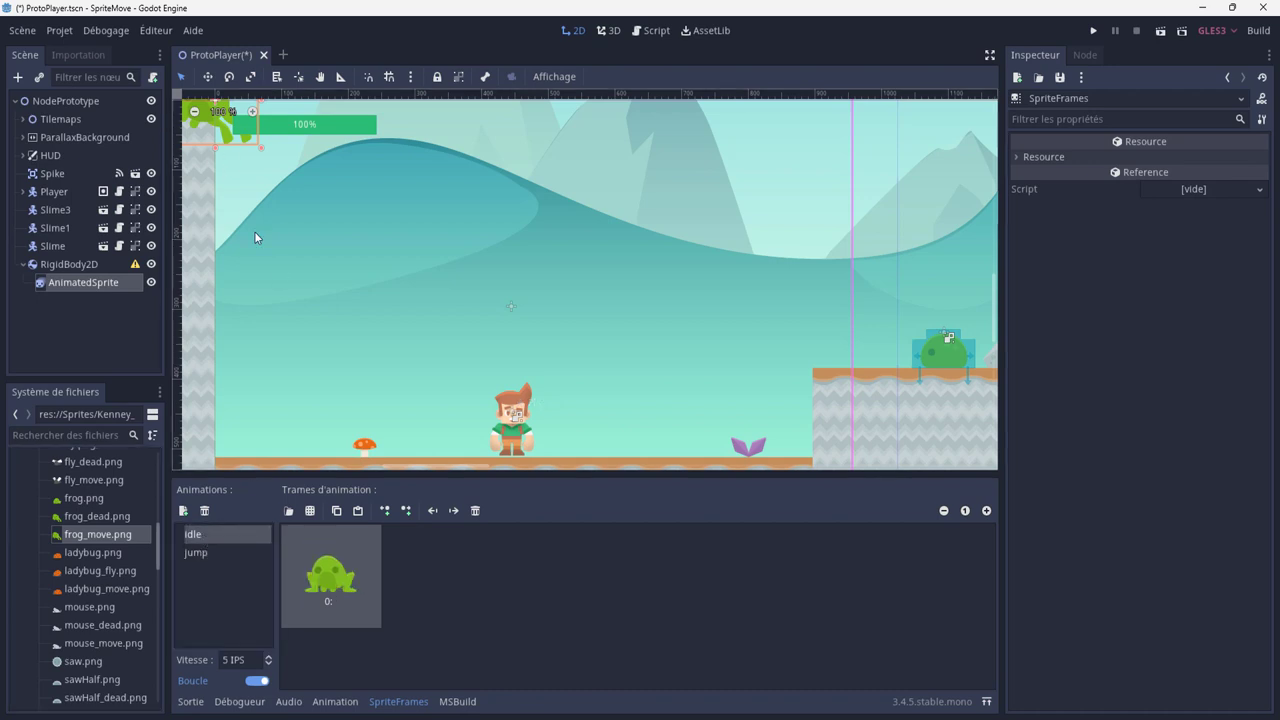
middle_click_drag(254, 231, 564, 397)
scroll(564, 397, "up", 1)
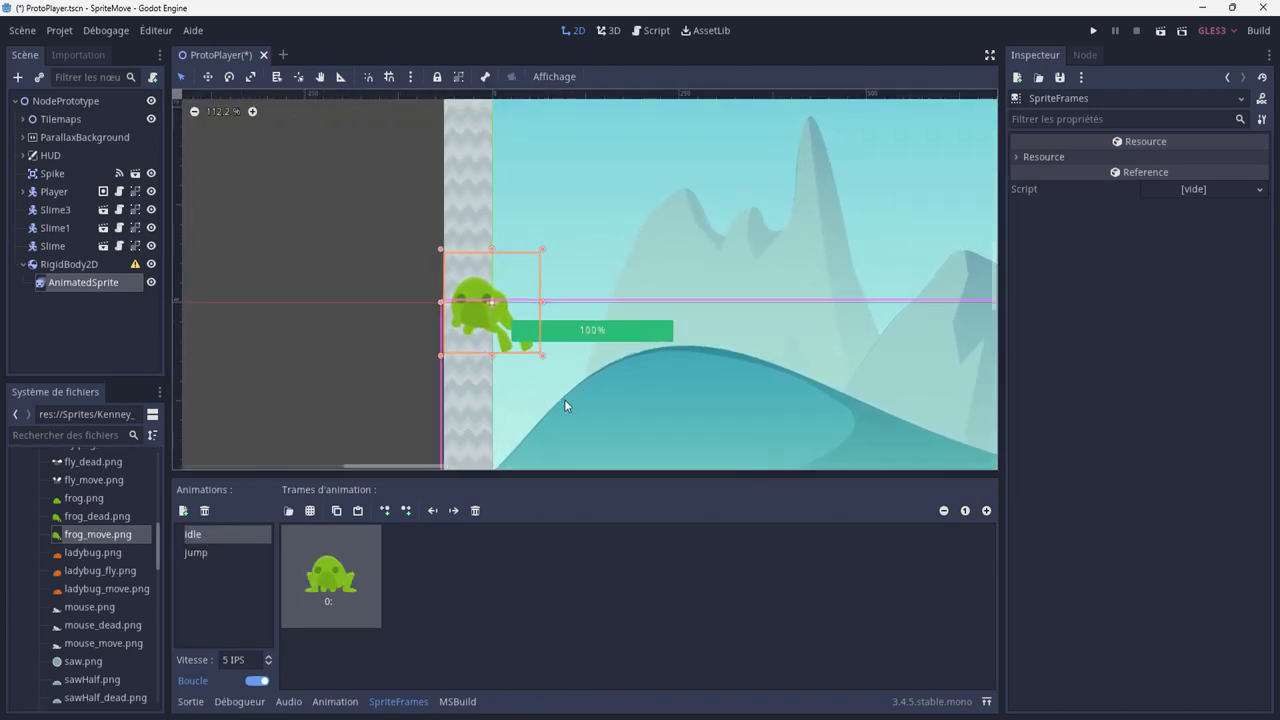
Step: Make the RigidBody2D's children unselectable and move the frog onto the ground right of the player
left_click(73, 267)
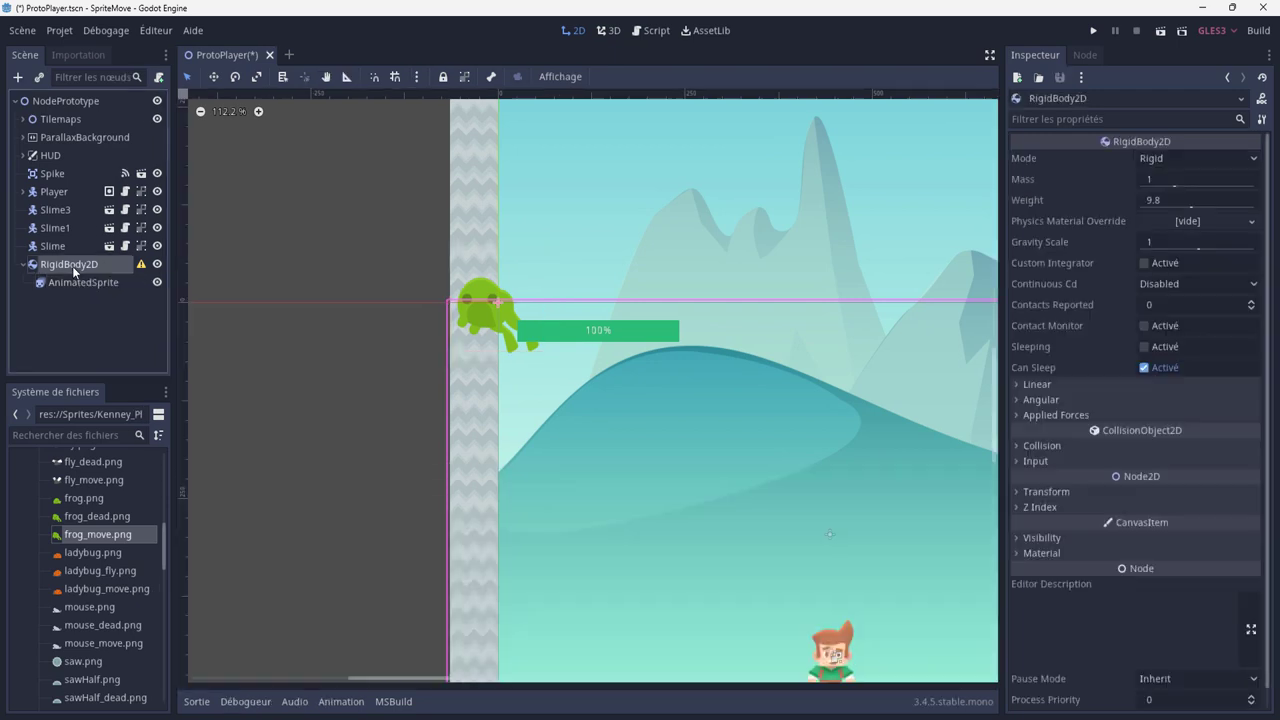
left_click(464, 82)
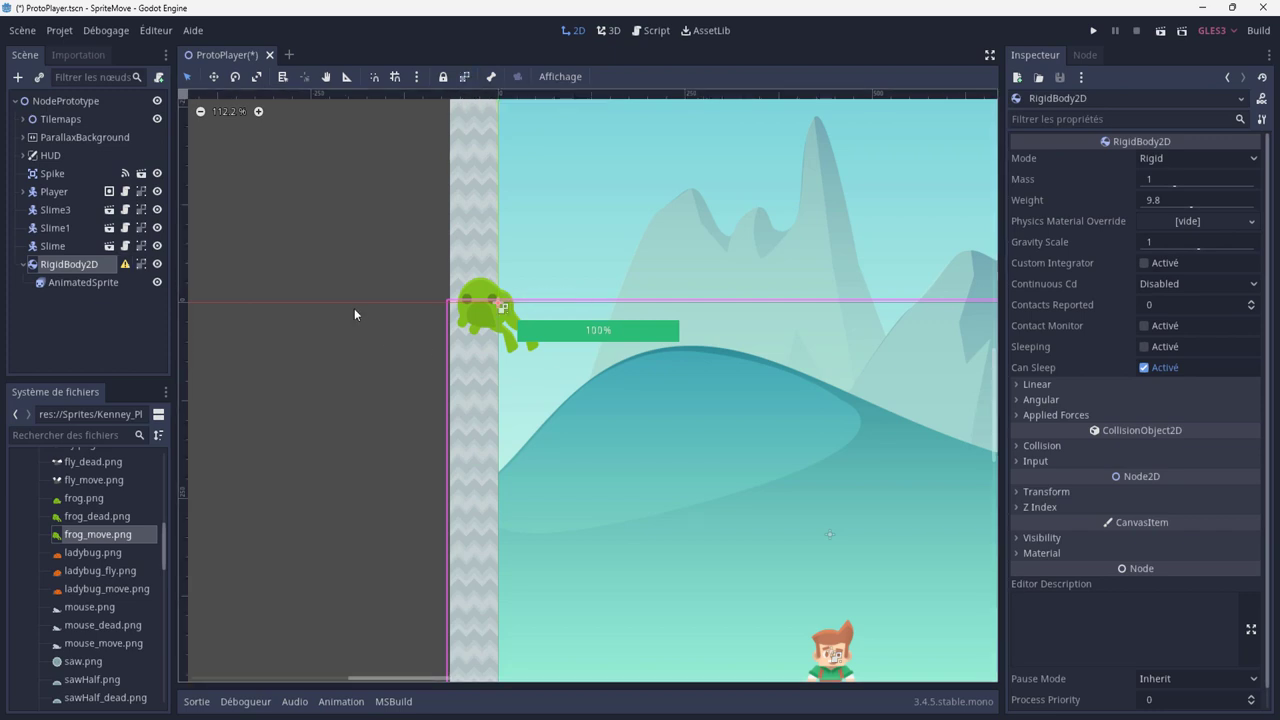
mouse_move(511, 330)
left_mouse_down()
mouse_move(636, 409)
mouse_move(730, 445)
left_mouse_up()
middle_click_drag(730, 445, 507, 257)
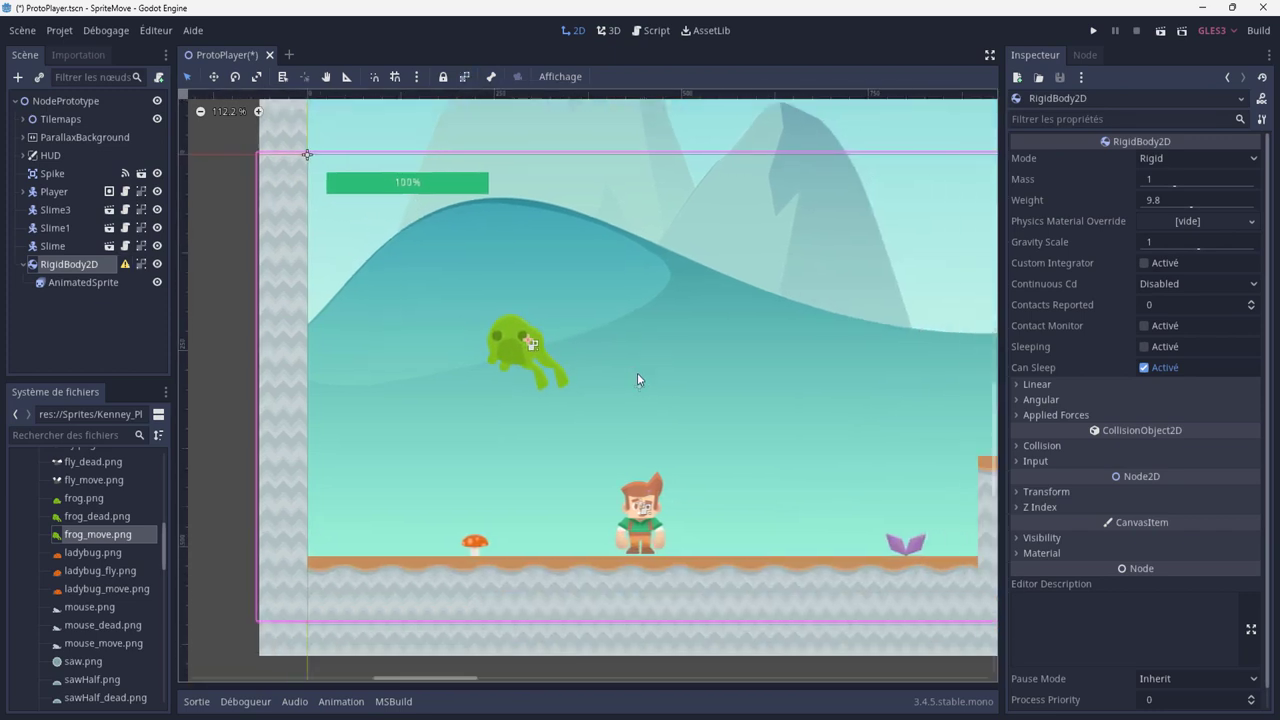
mouse_move(494, 329)
left_mouse_down()
mouse_move(721, 393)
mouse_move(742, 490)
left_mouse_up()
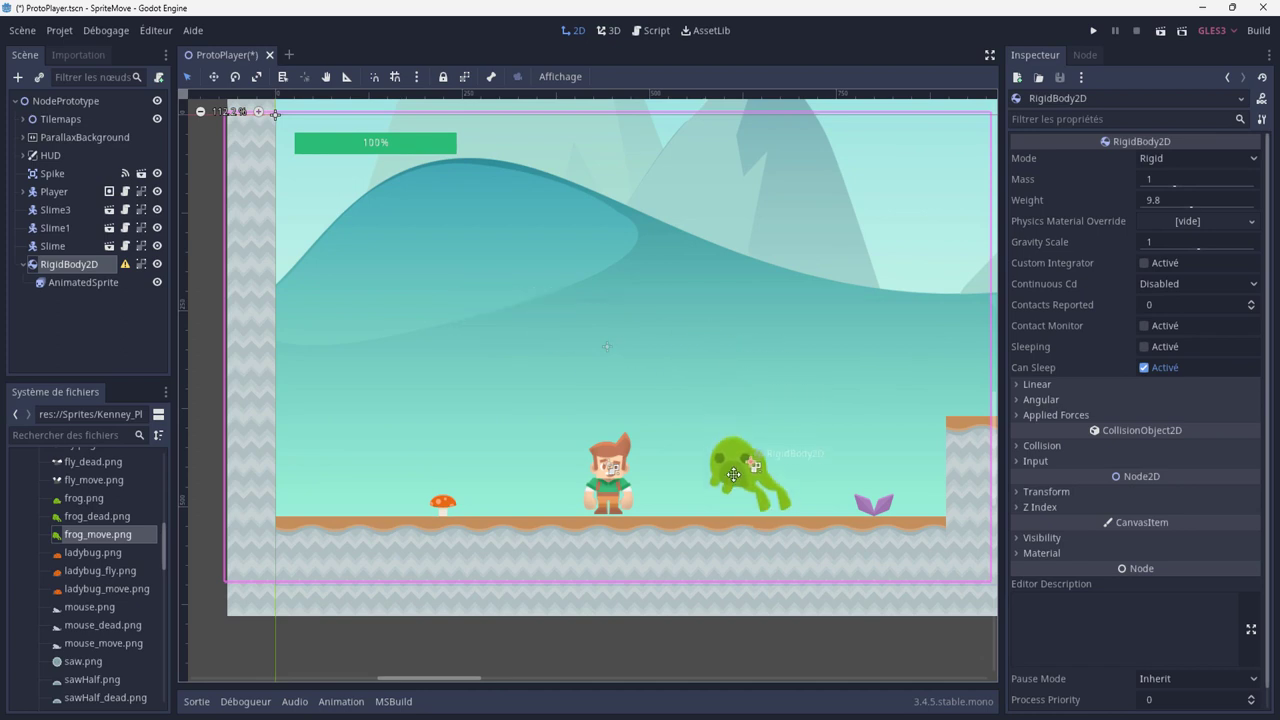
Step: Set the AnimatedSprite's Animation to idle, then reselect the RigidBody2D
left_click(70, 286)
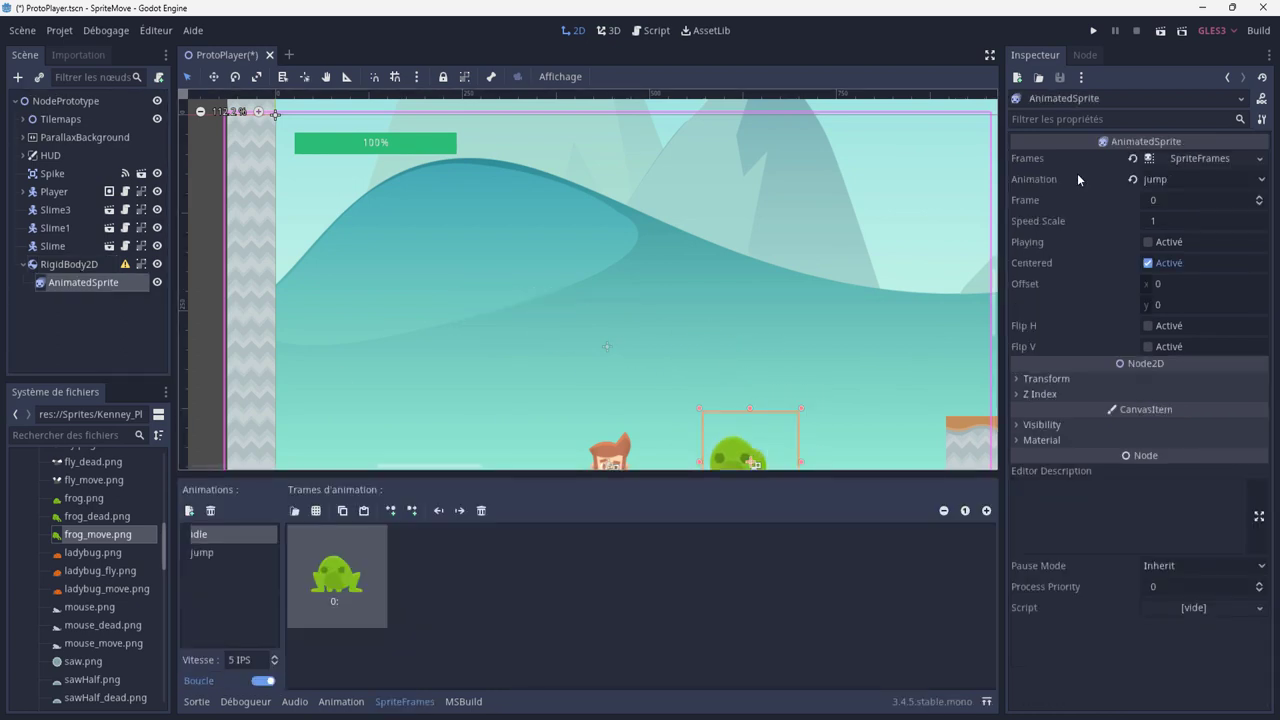
left_click(1262, 179)
left_click(1185, 203)
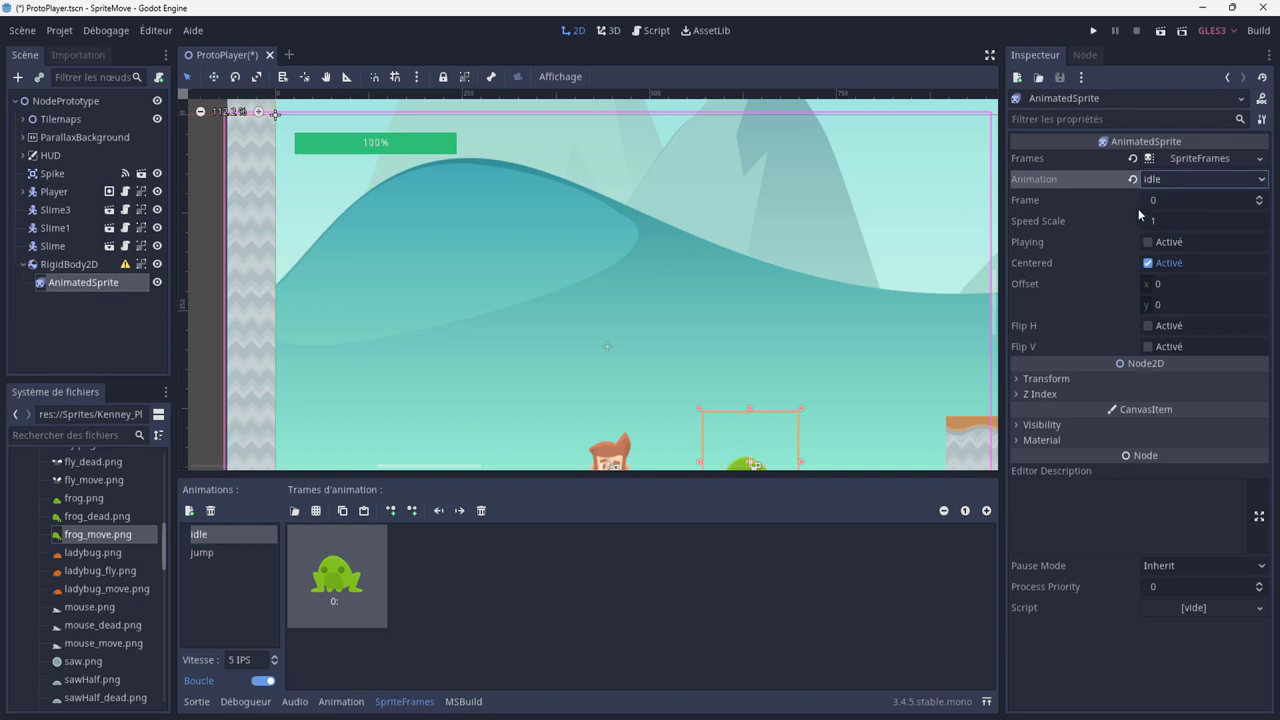
mouse_move(761, 396)
middle_mouse_down()
mouse_move(666, 296)
mouse_move(675, 318)
middle_mouse_up()
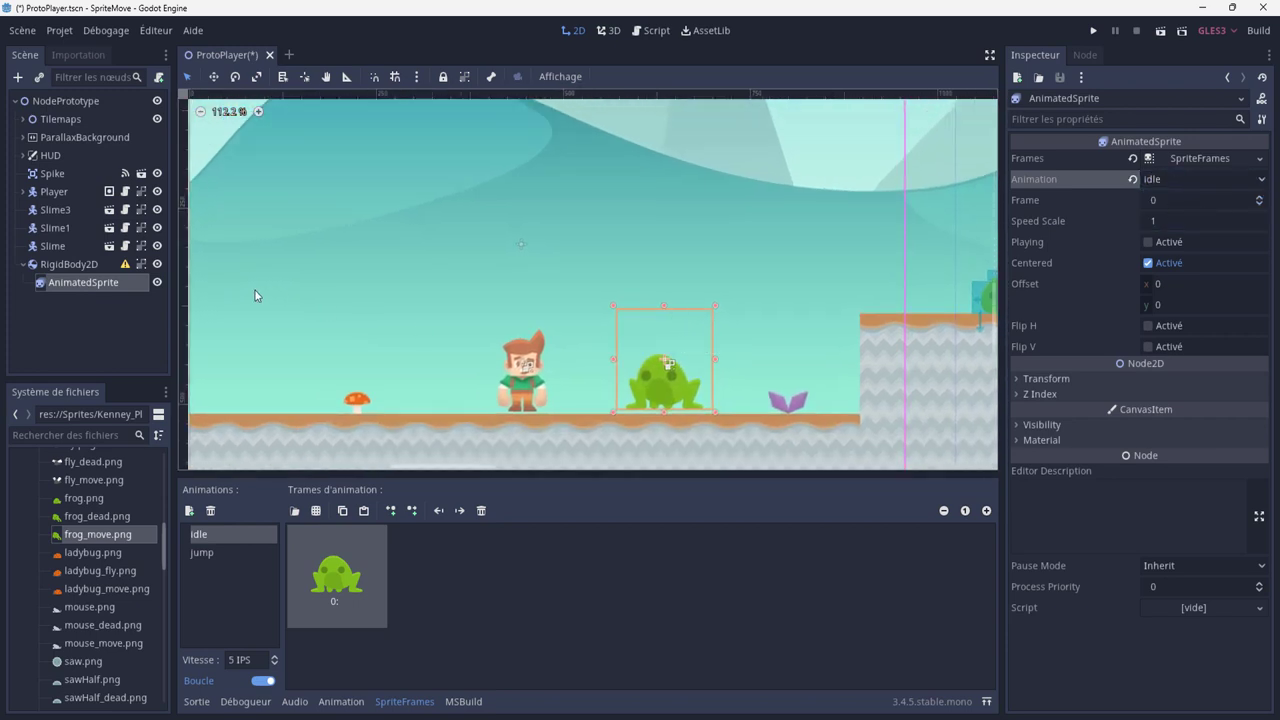
left_click(70, 264)
scroll(569, 389, "up", 1)
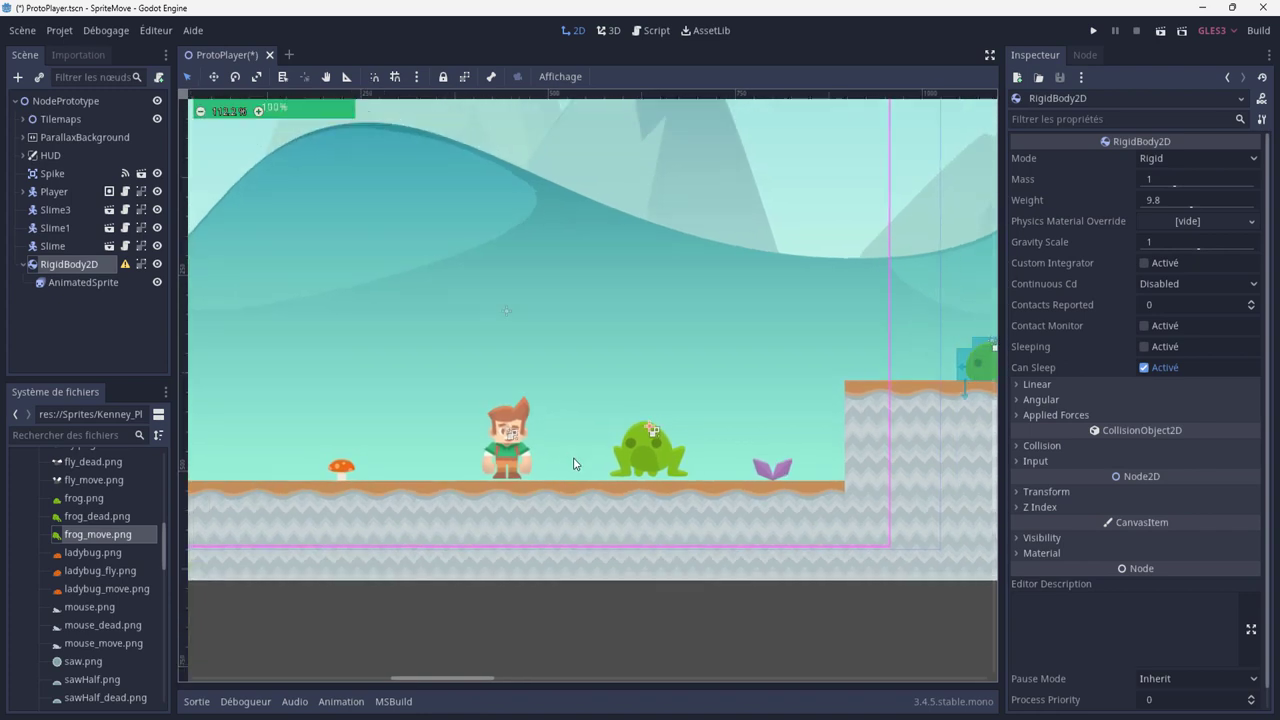
scroll(602, 477, "up", 2)
scroll(600, 478, "down", 1)
Step: Lift the frog about 87 px above the ground and test-run the game to watch it fall
scroll(578, 474, "down", 1)
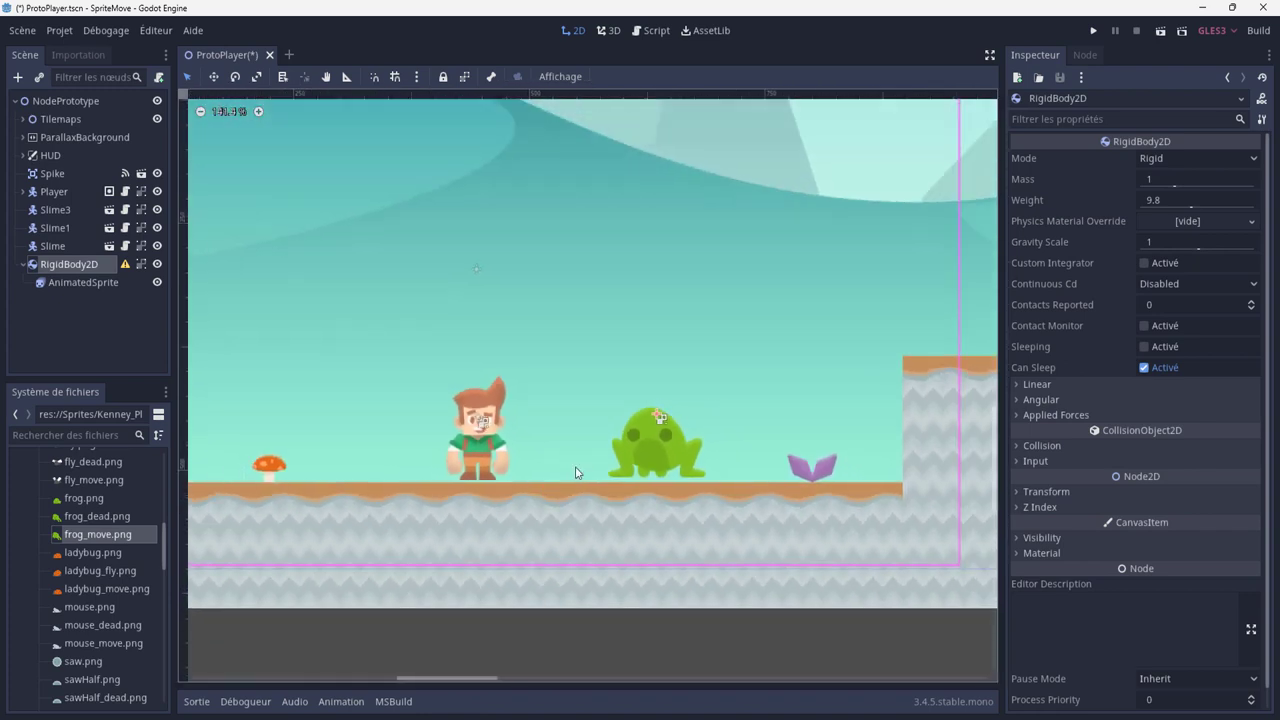
left_click_drag(649, 403, 645, 316)
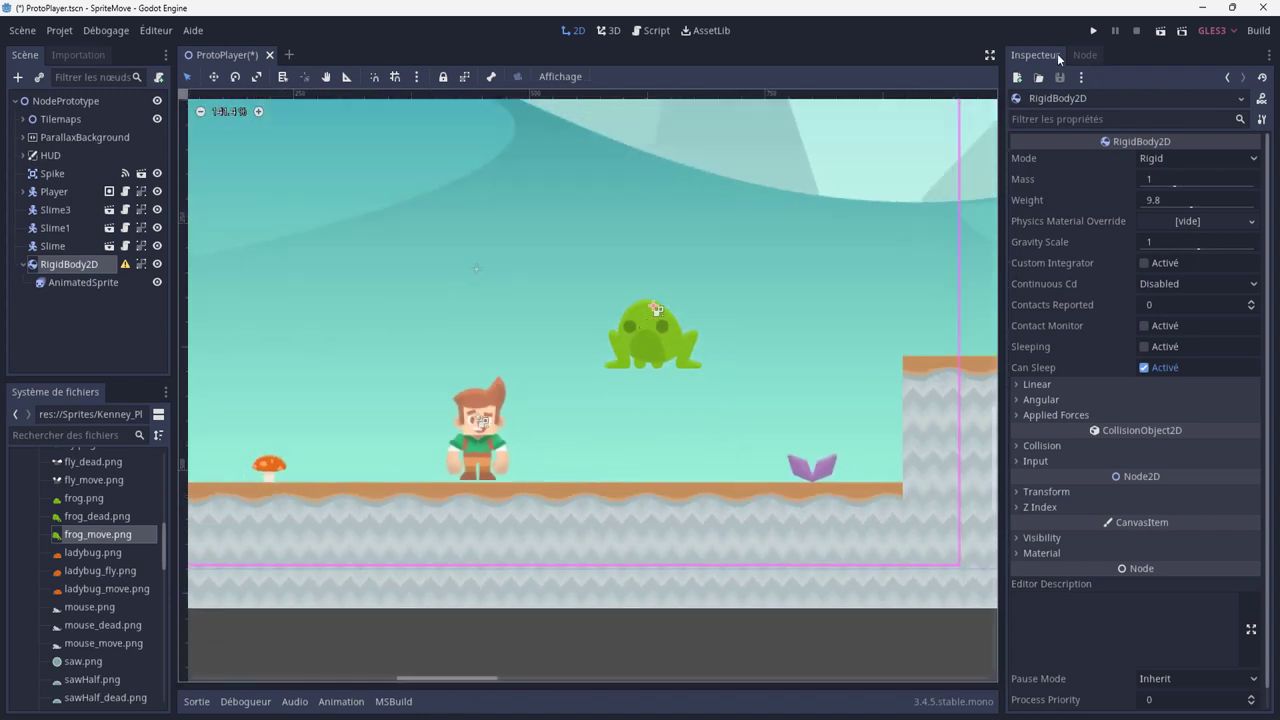
left_click(1091, 35)
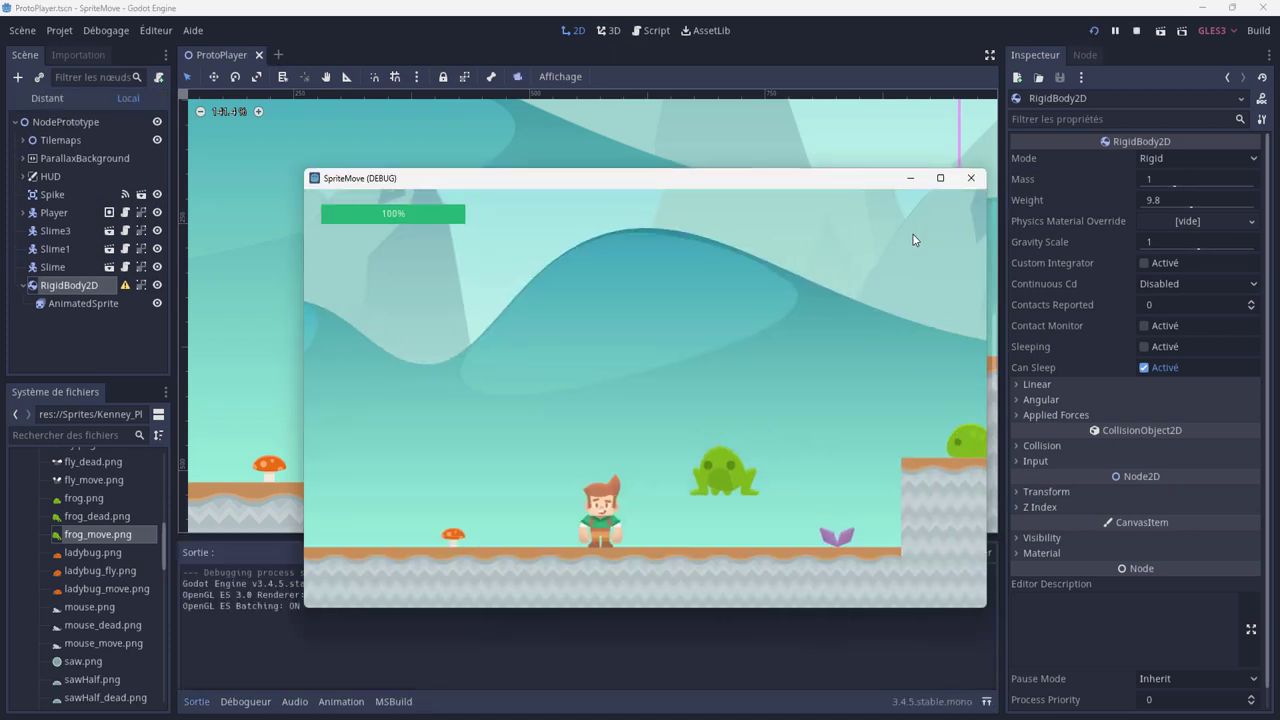
left_click(970, 178)
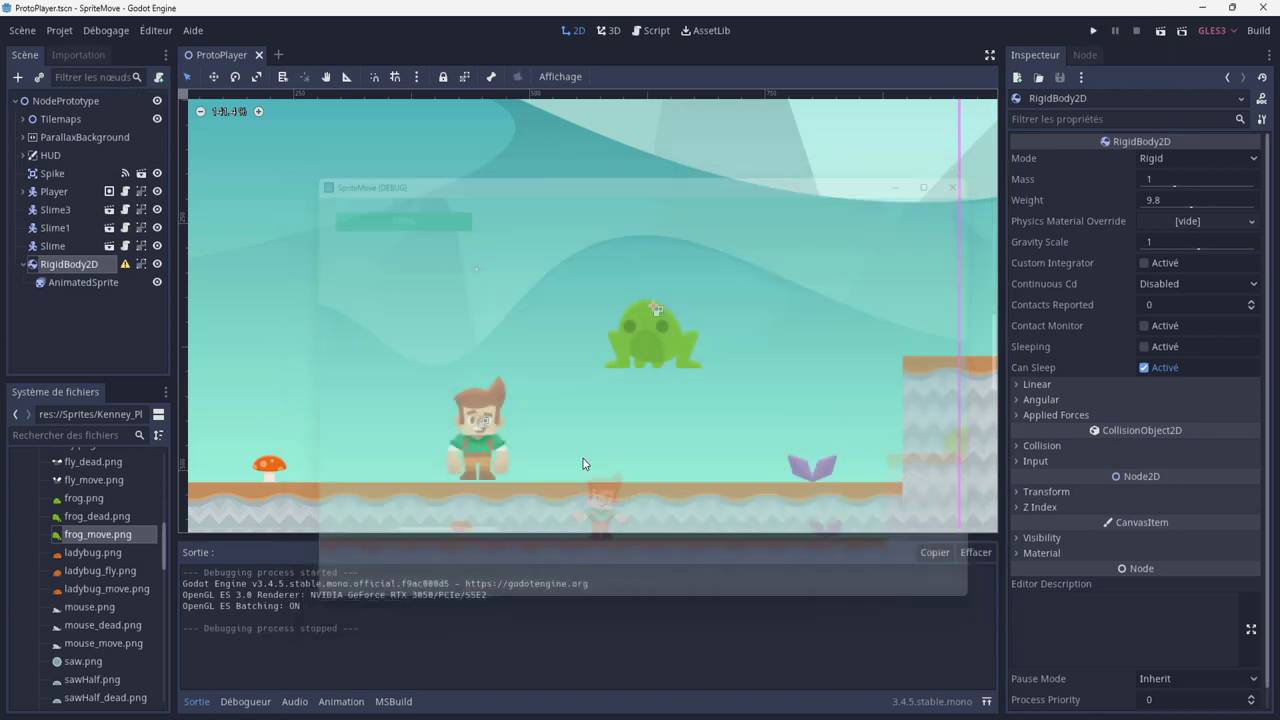
Step: Add a CollisionShape2D child under the frog's RigidBody2D
right_click(66, 267)
left_click(92, 280)
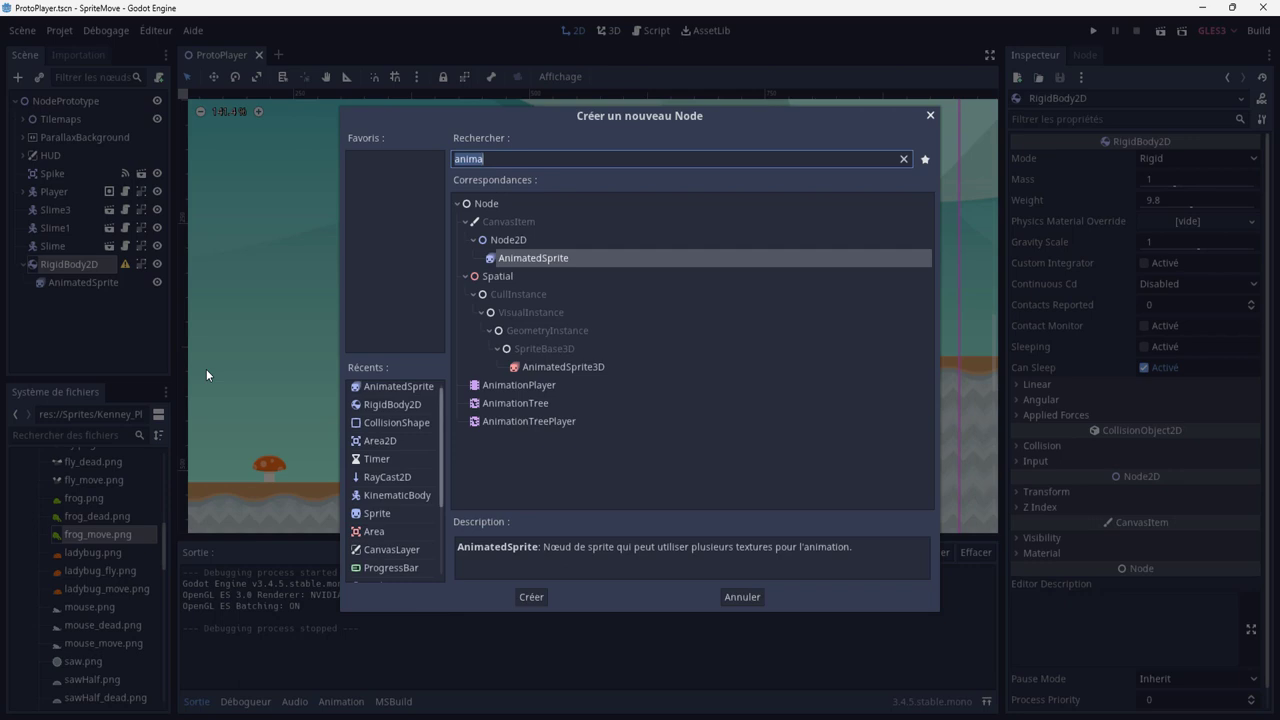
type("coll")
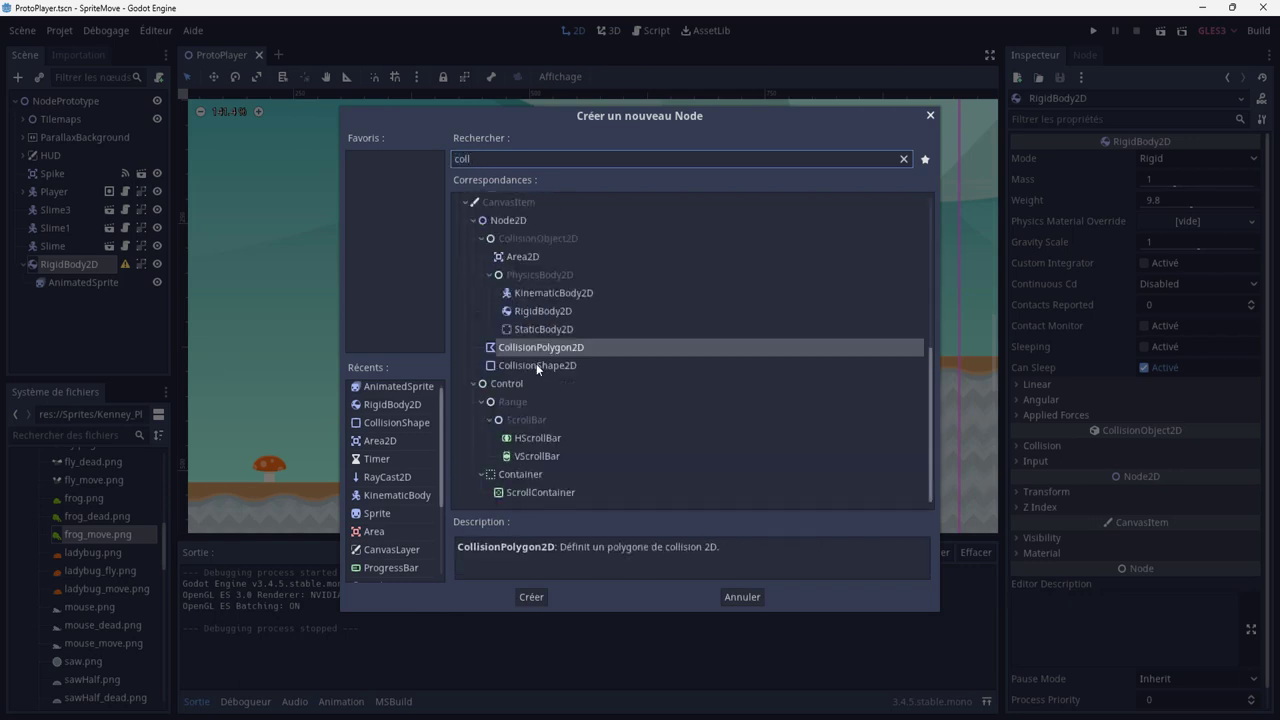
double_click(536, 363)
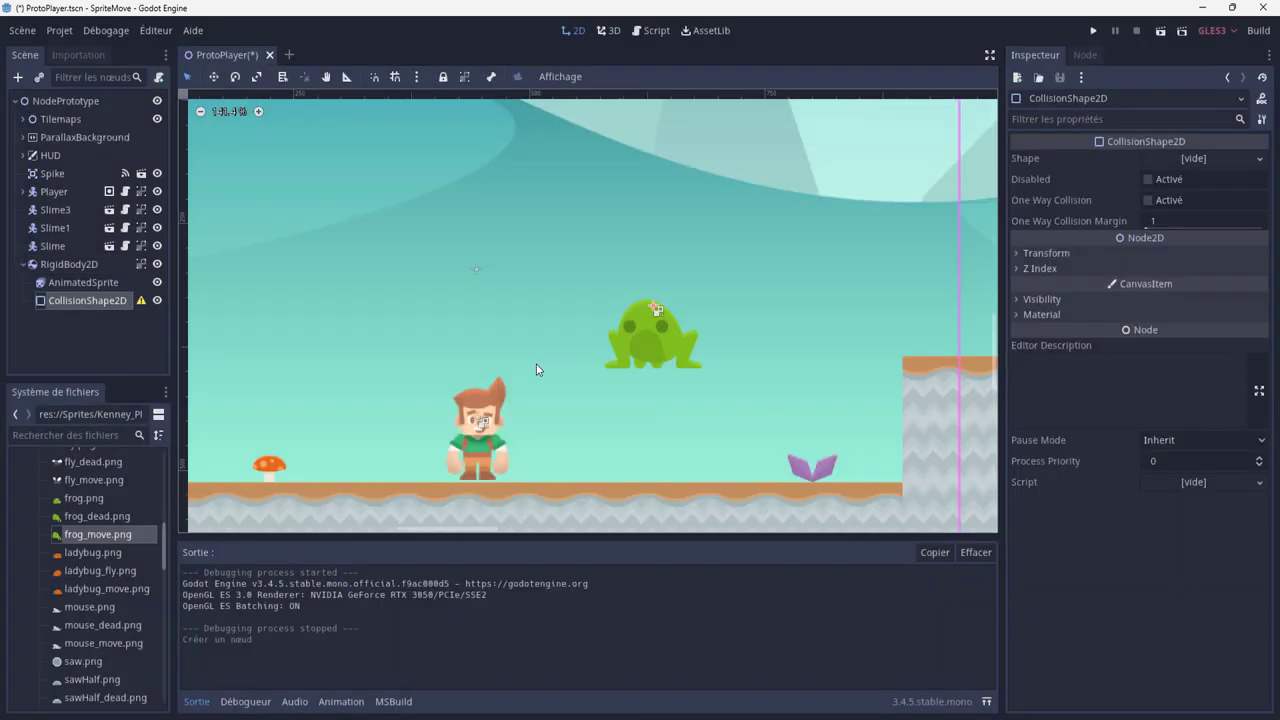
Step: Give it a new RectangleShape2D and stretch the rectangle to cover the whole frog
left_click(1192, 160)
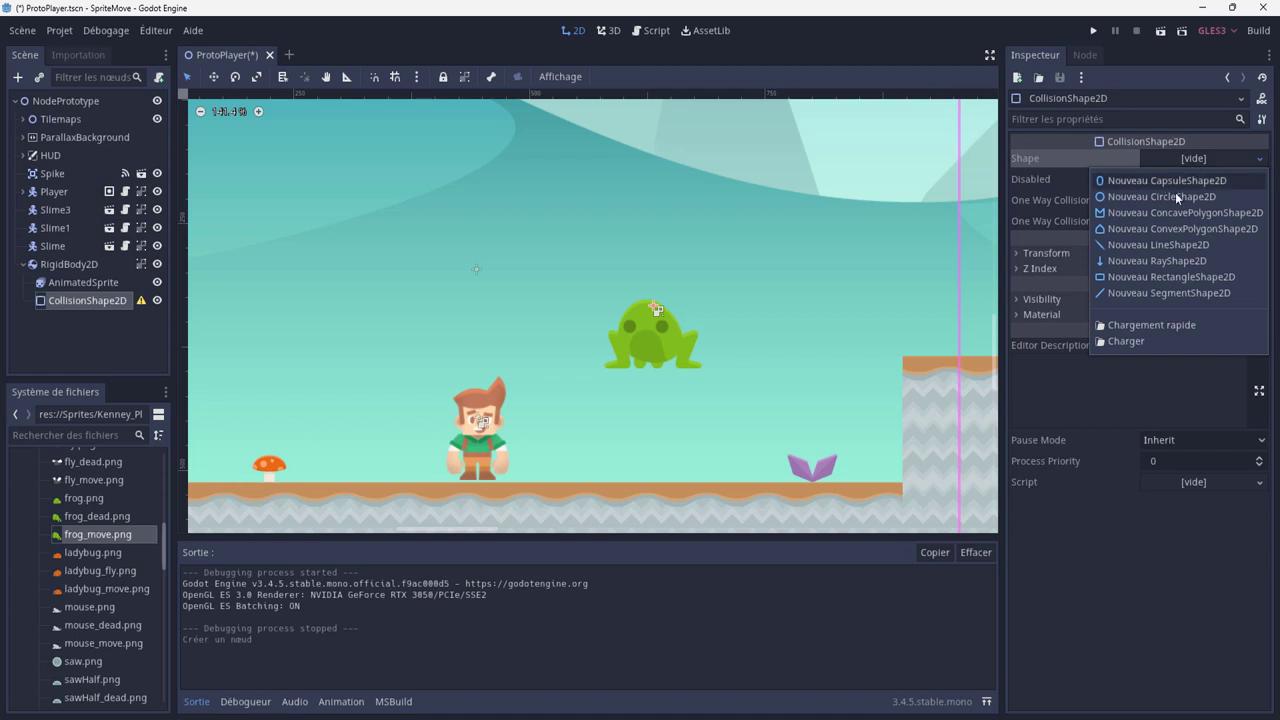
left_click(1166, 276)
left_click_drag(622, 347, 612, 376)
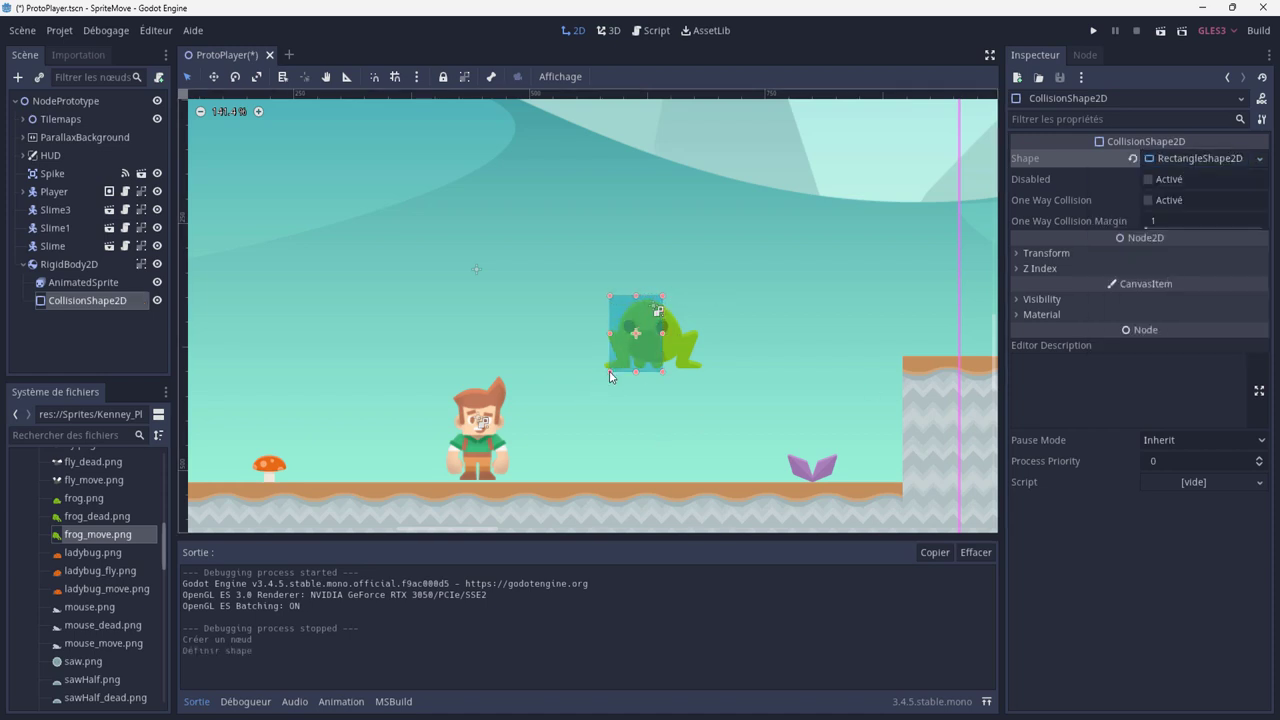
scroll(673, 408, "up", 2)
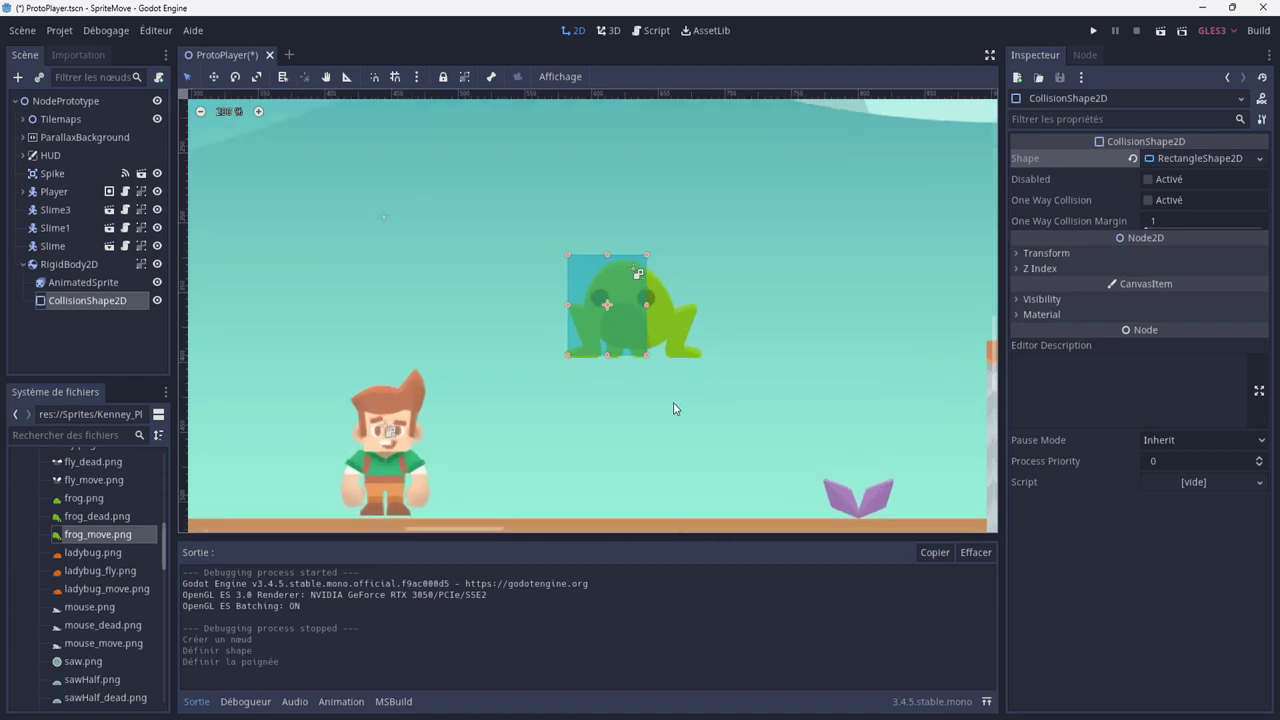
scroll(673, 408, "up", 1)
left_click_drag(640, 343, 711, 346)
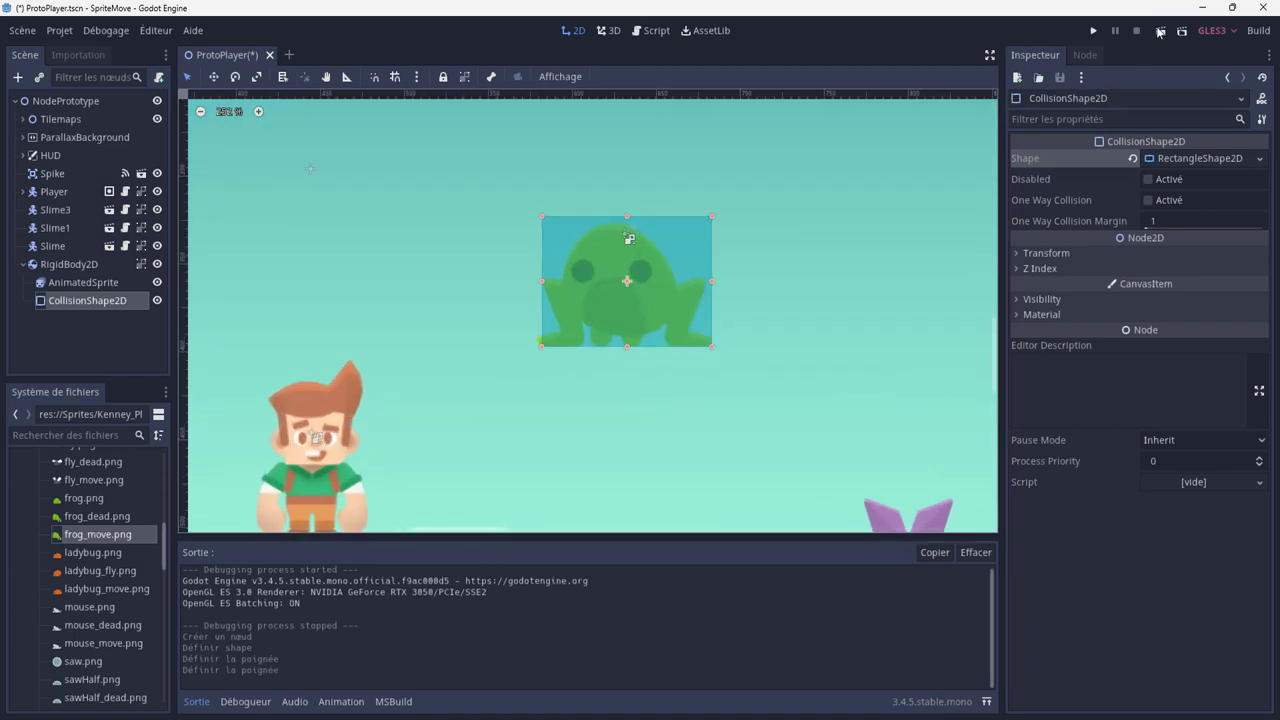
Step: Test the collision, lower the frog onto the ground, save and run again to confirm it rests there
left_click(1094, 32)
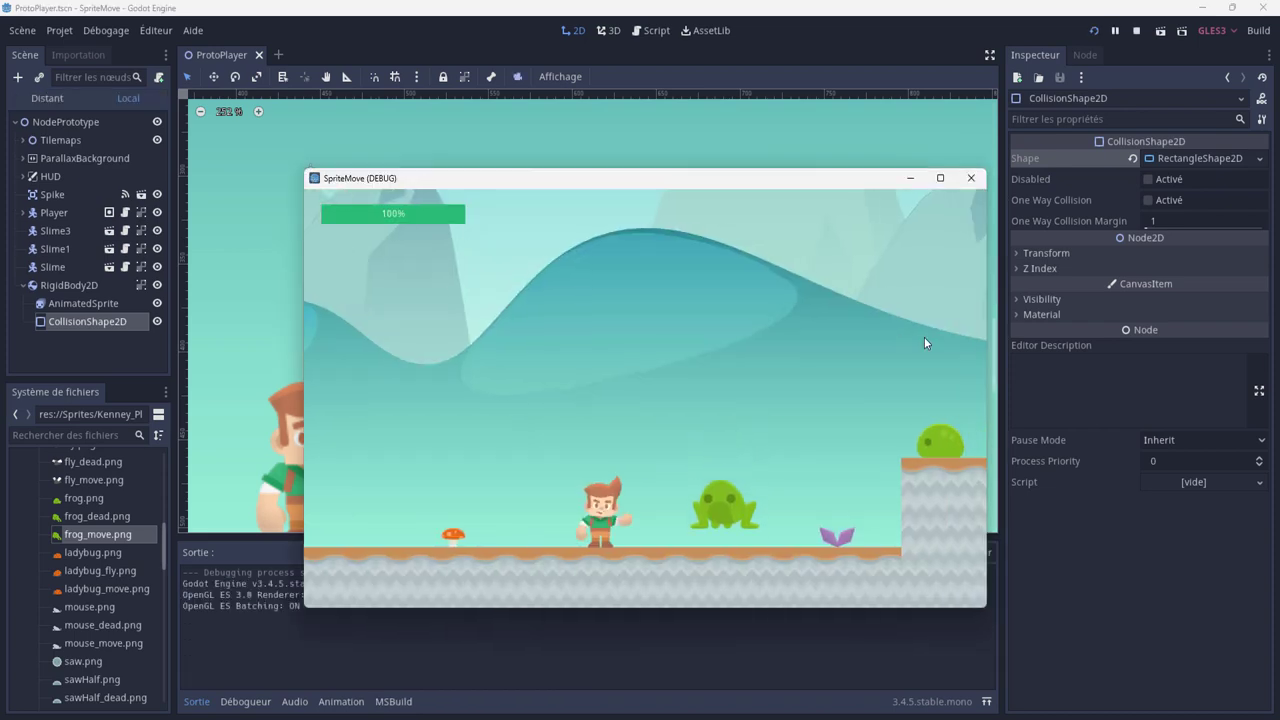
left_click(971, 179)
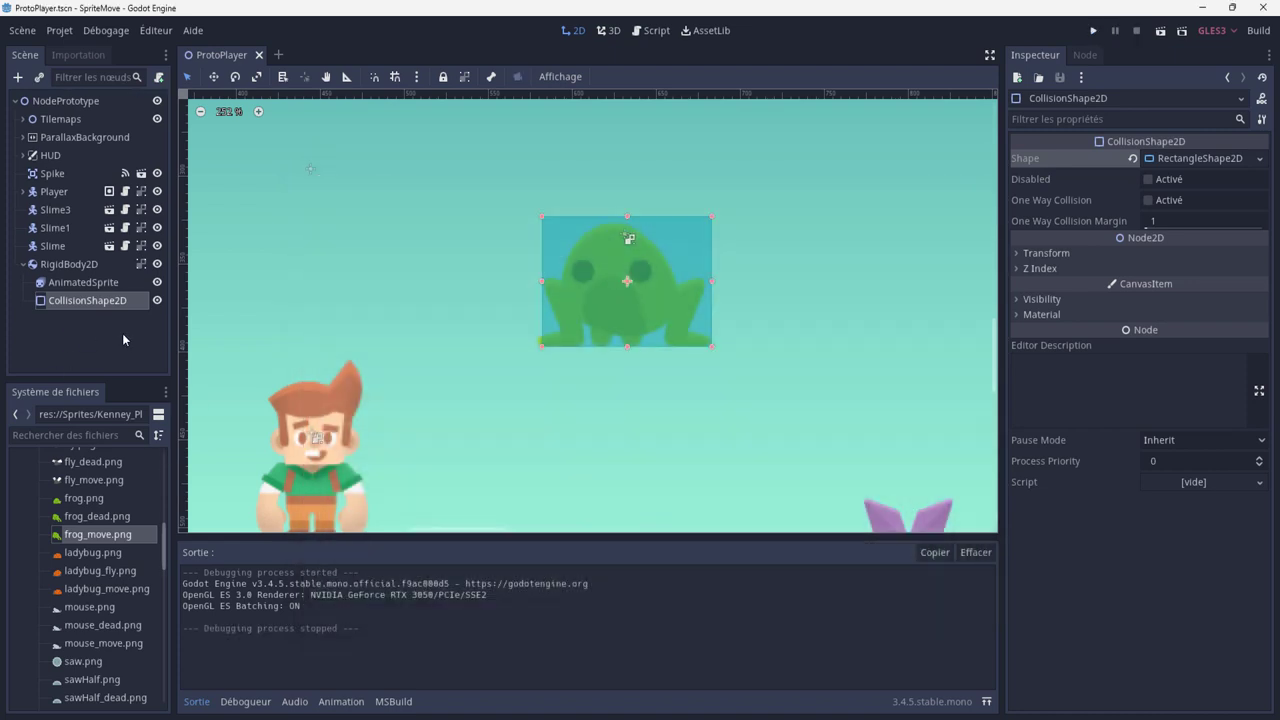
scroll(454, 274, "down", 3)
mouse_move(584, 285)
left_mouse_down()
mouse_move(635, 413)
mouse_move(621, 439)
left_mouse_up()
key("ctrl+s")
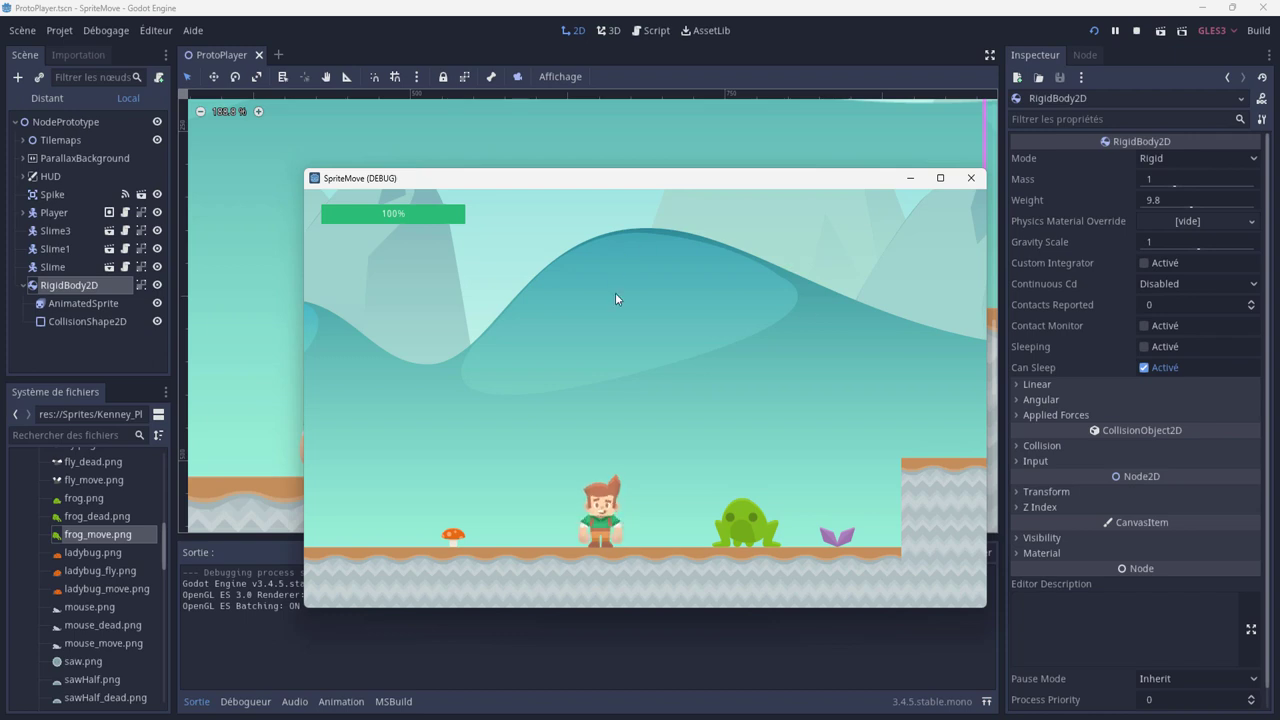
left_click(970, 178)
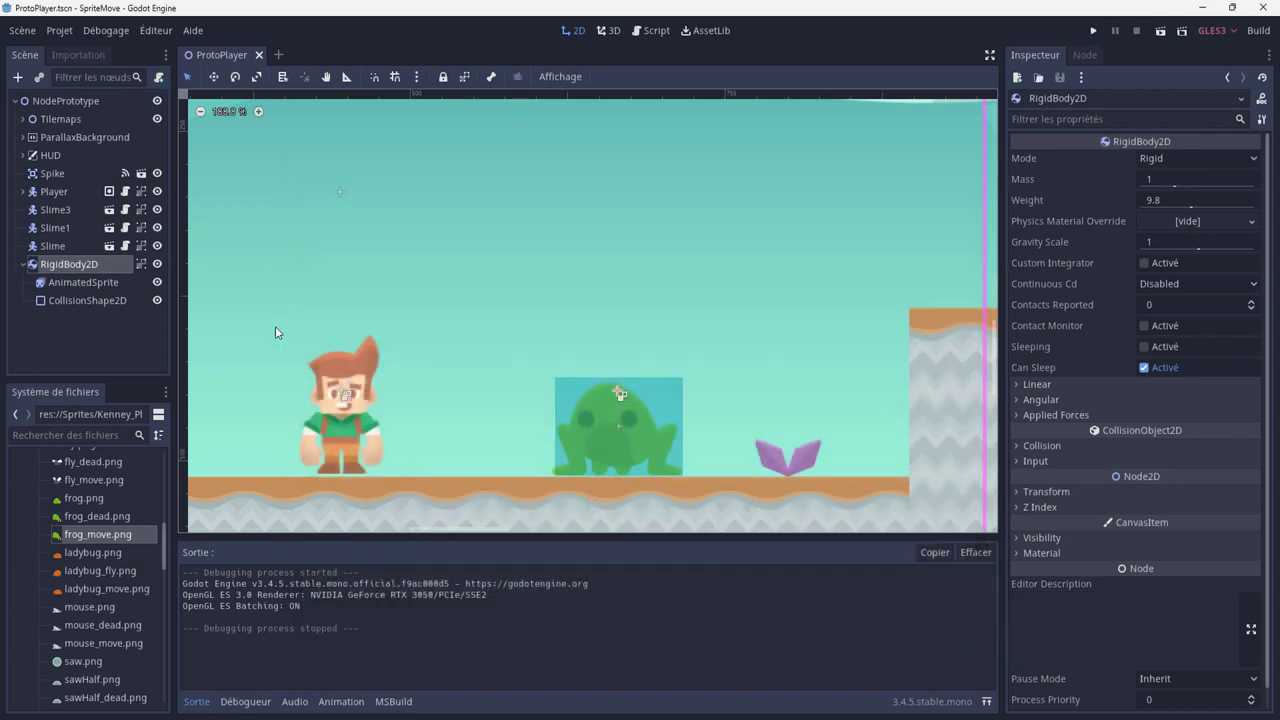
Step: Add a Timer child node under the RigidBody2D
right_click(82, 272)
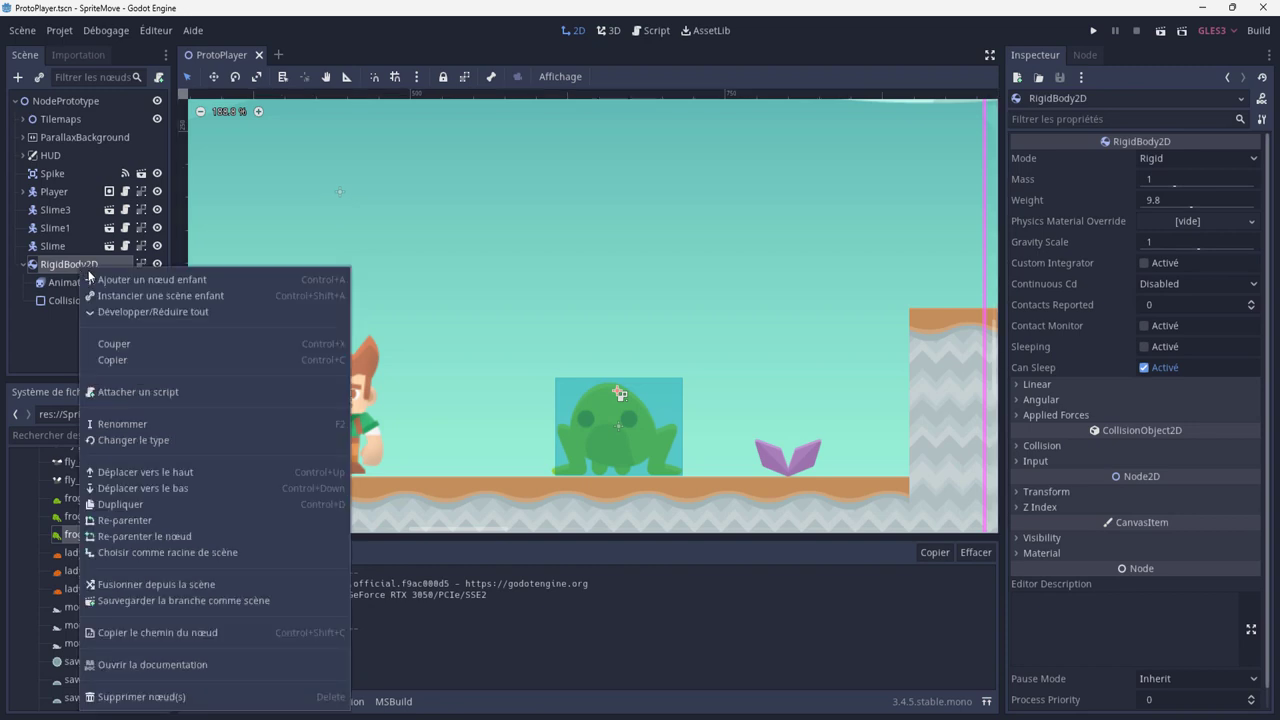
left_click(107, 280)
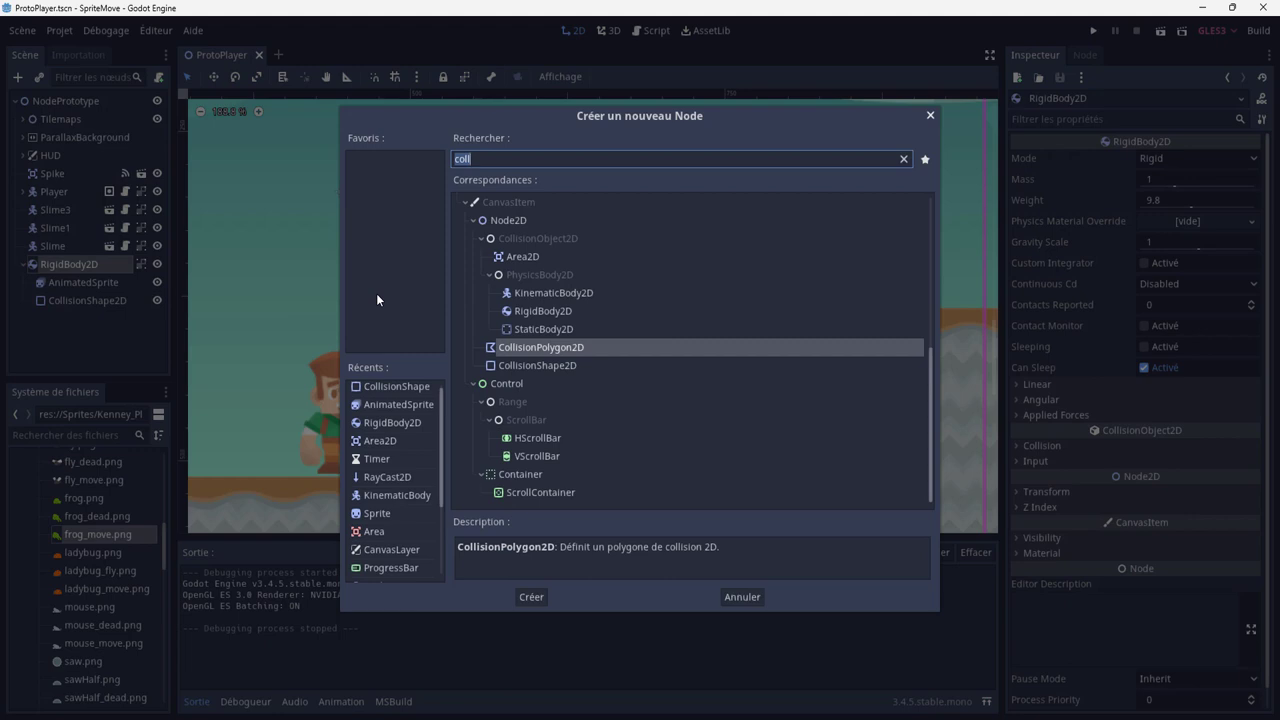
type("timer")
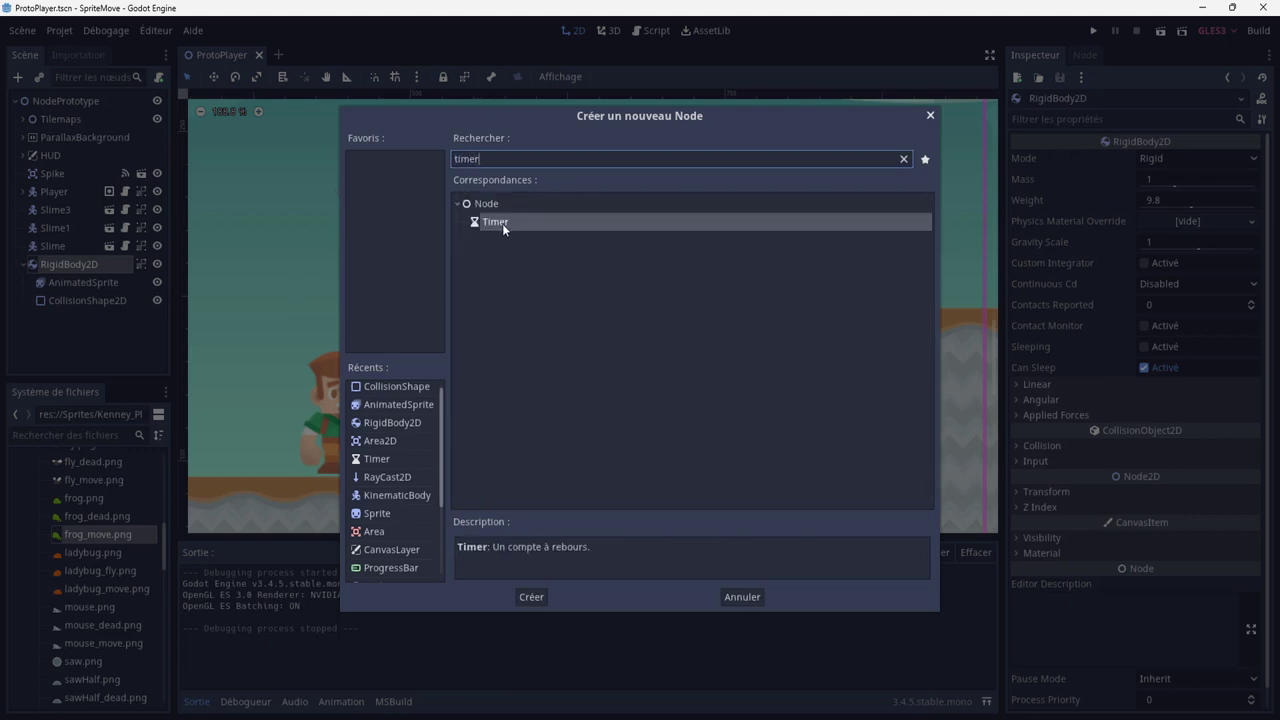
double_click(502, 223)
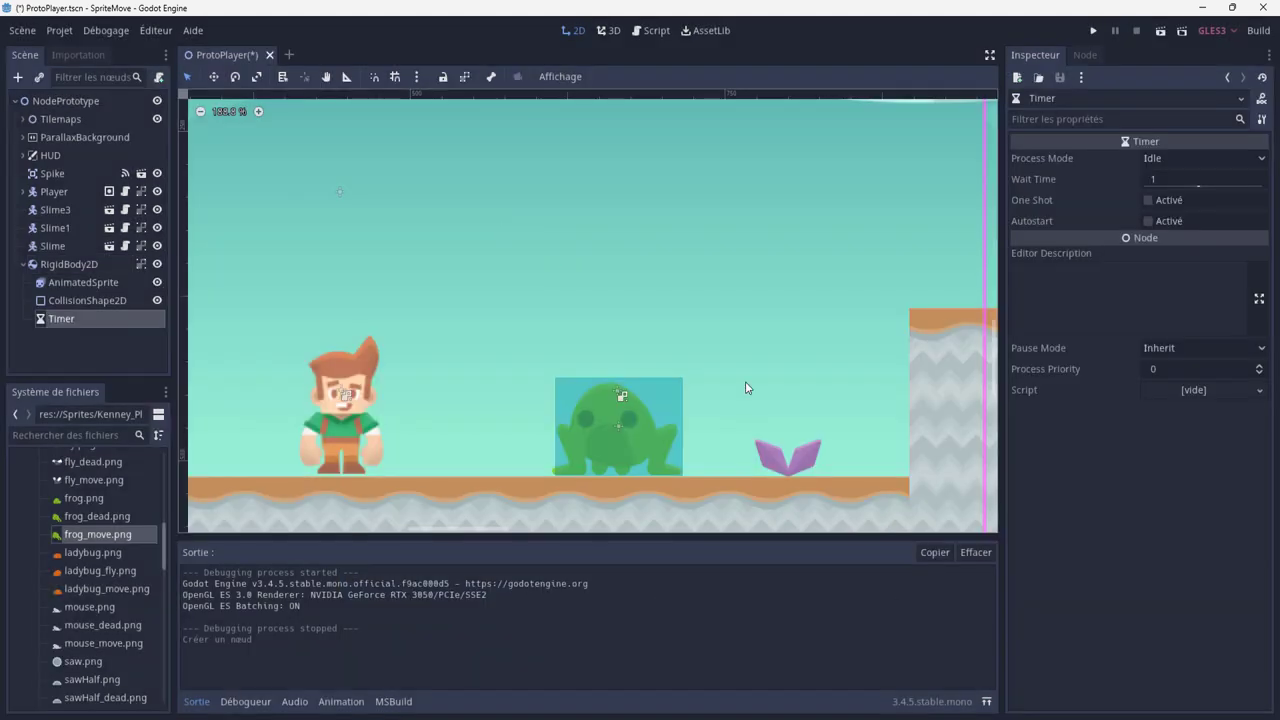
Step: Rename the RigidBody2D node to 'Frog'
left_click(74, 264)
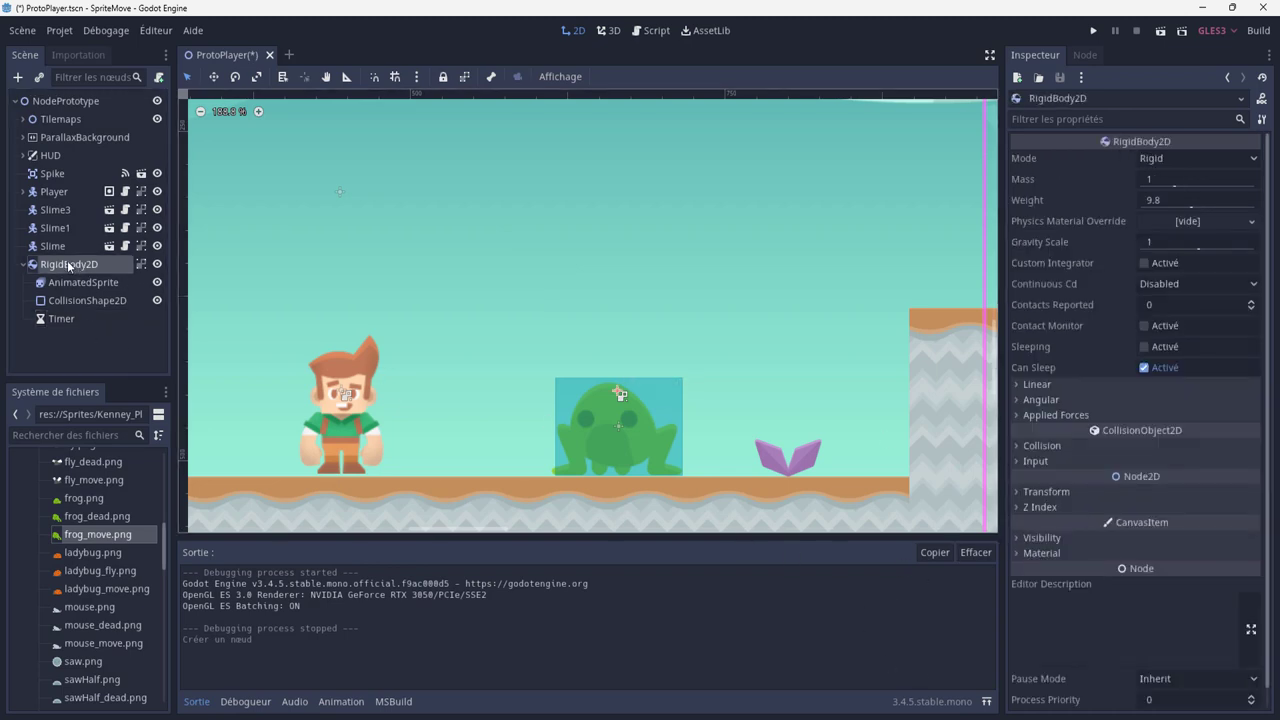
left_click(68, 264)
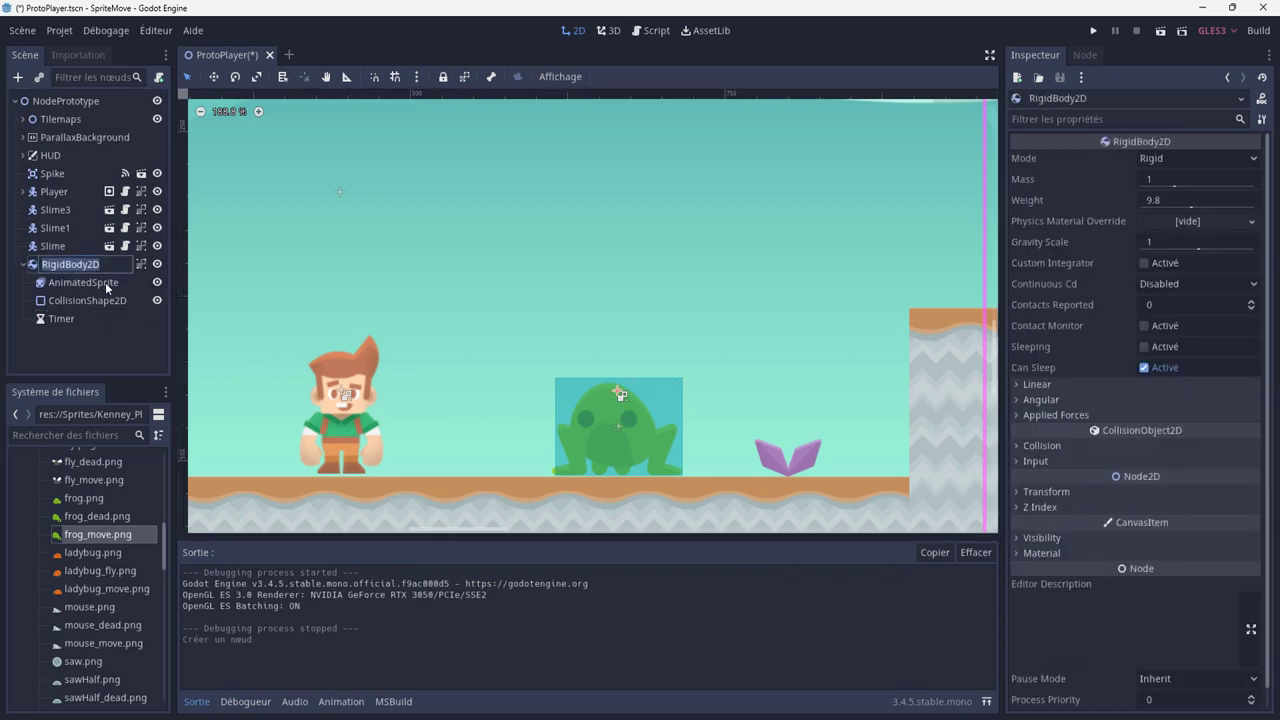
type("Frog")
key("Return")
Step: Start creating a new C# script Frog.cs for the Frog node
scroll(1158, 461, "down", 1)
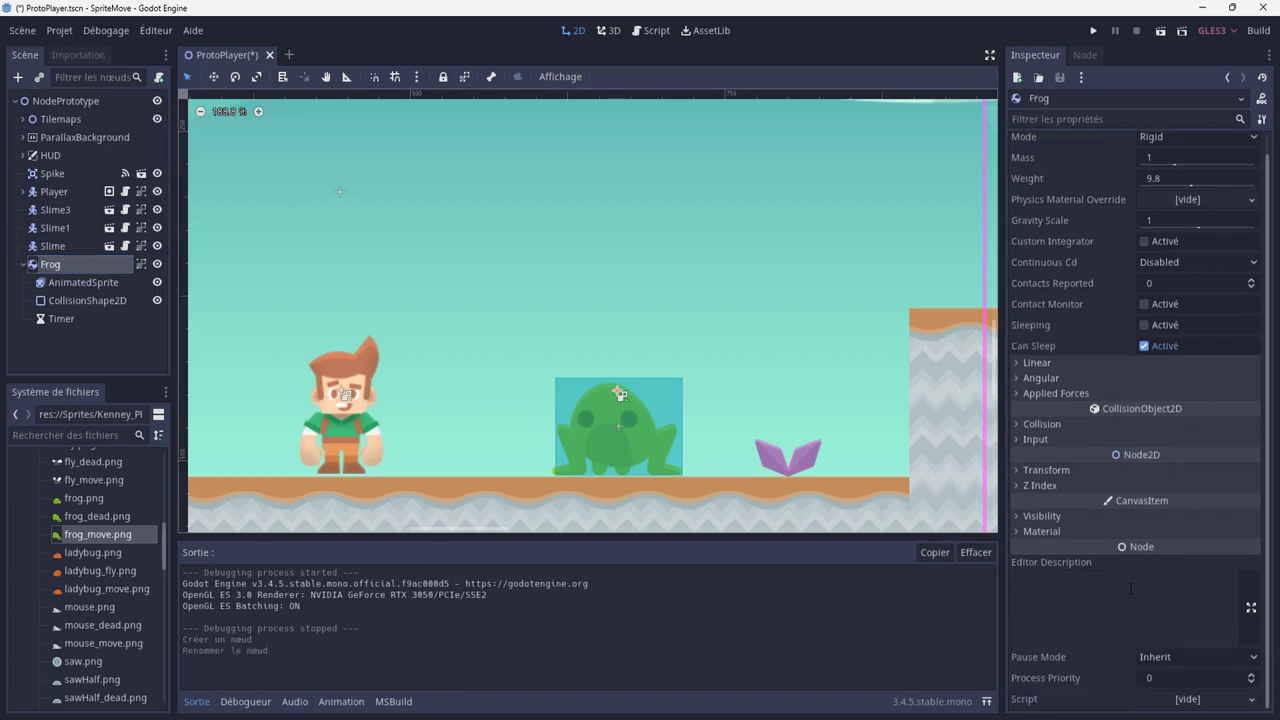
left_click(1170, 702)
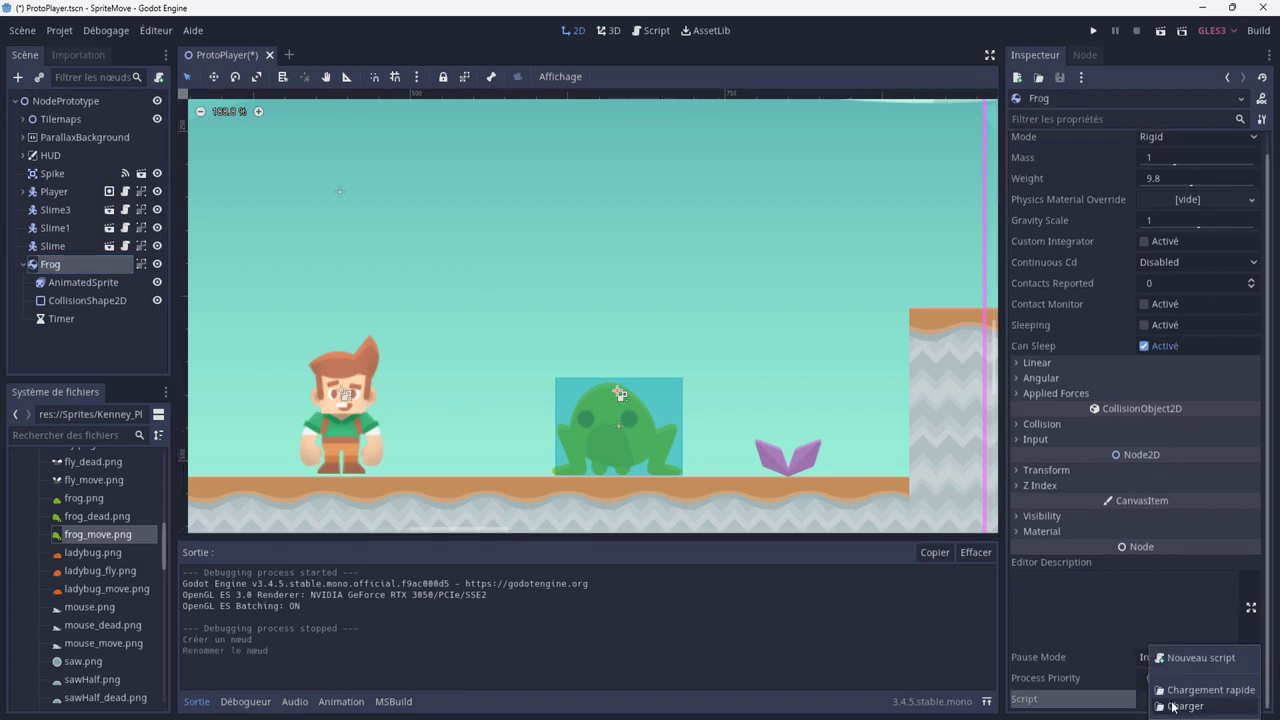
left_click(1204, 660)
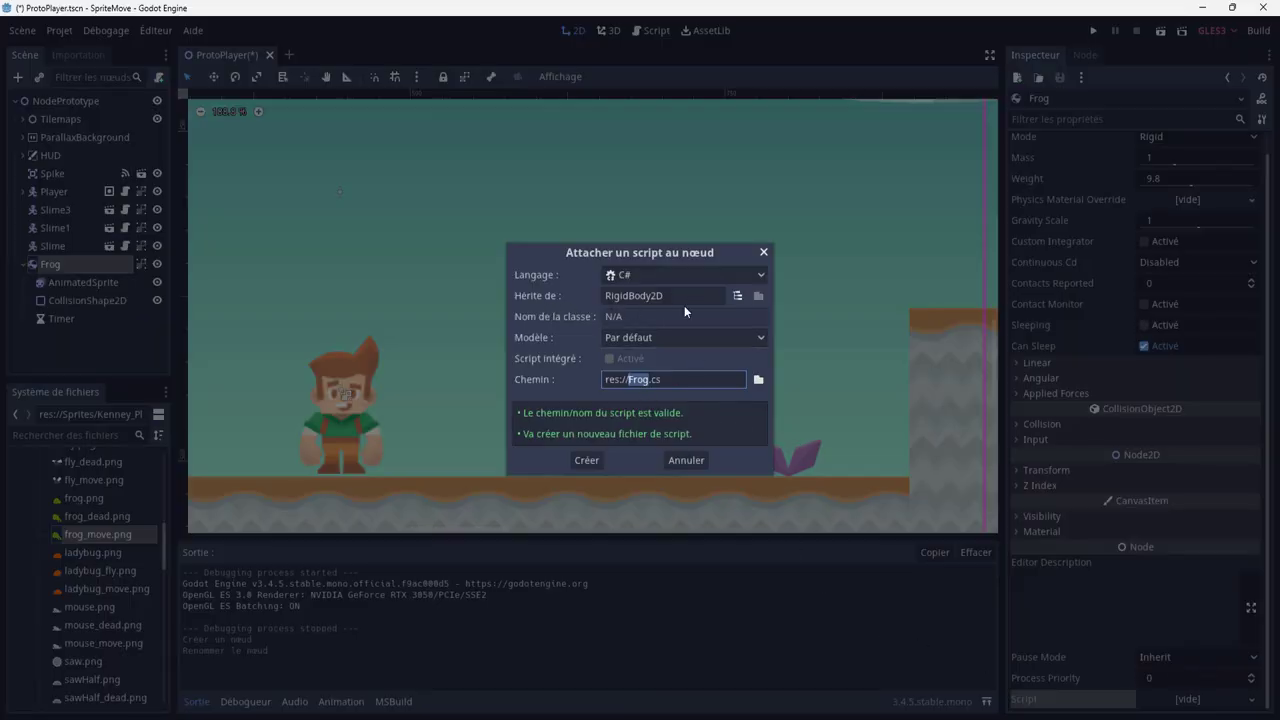
Step: Delete the example member-variable comments and the 'Called every frame' comment from Frog.cs
left_click(593, 455)
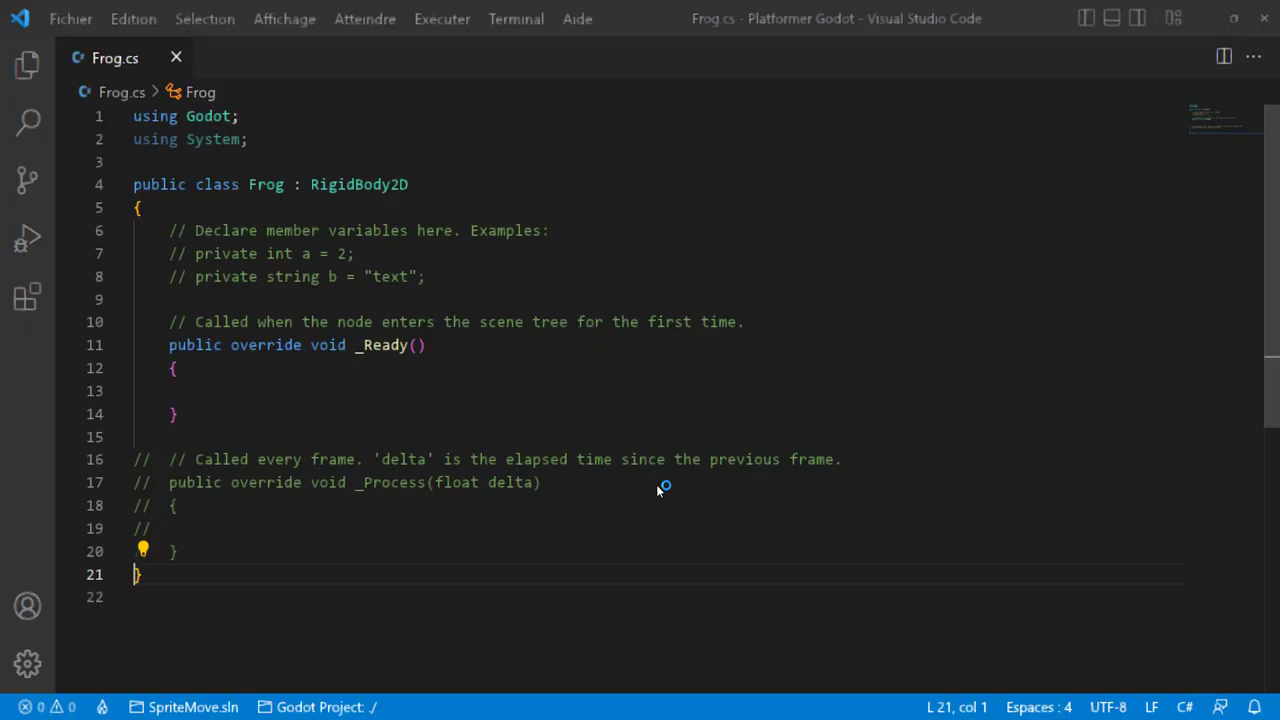
left_click(501, 565)
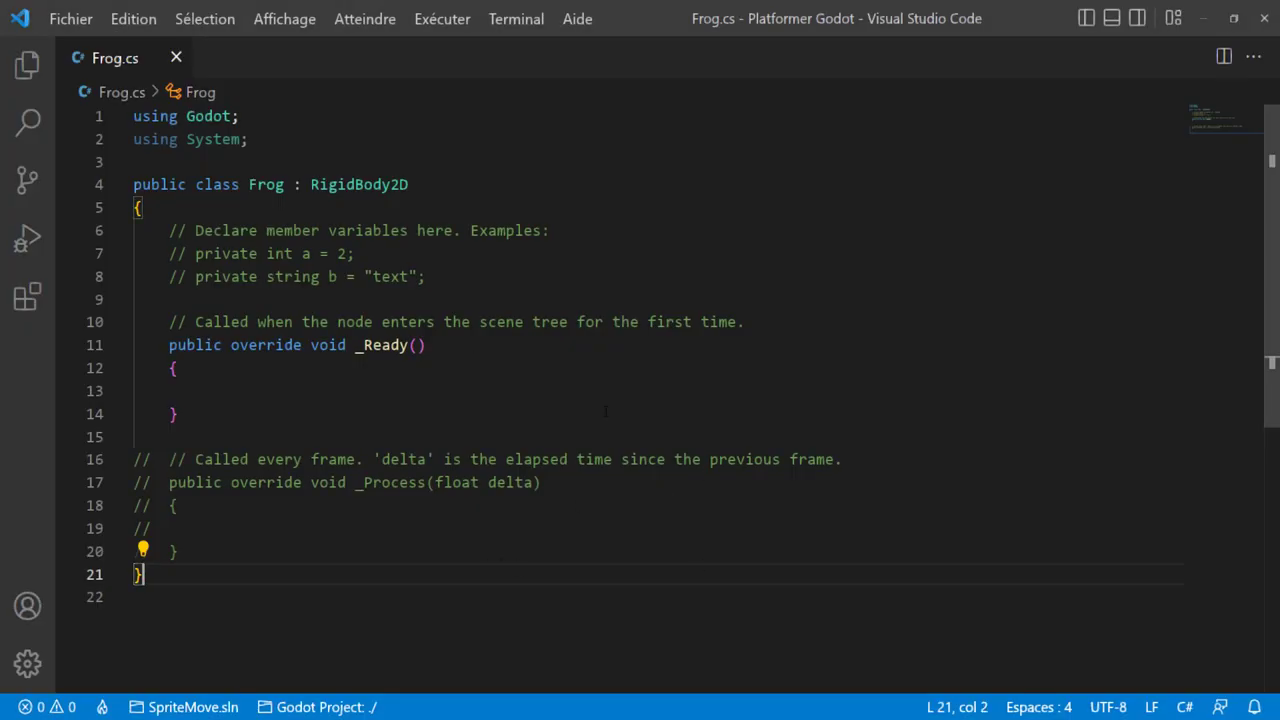
left_click_drag(162, 230, 750, 322)
key("BackSpace")
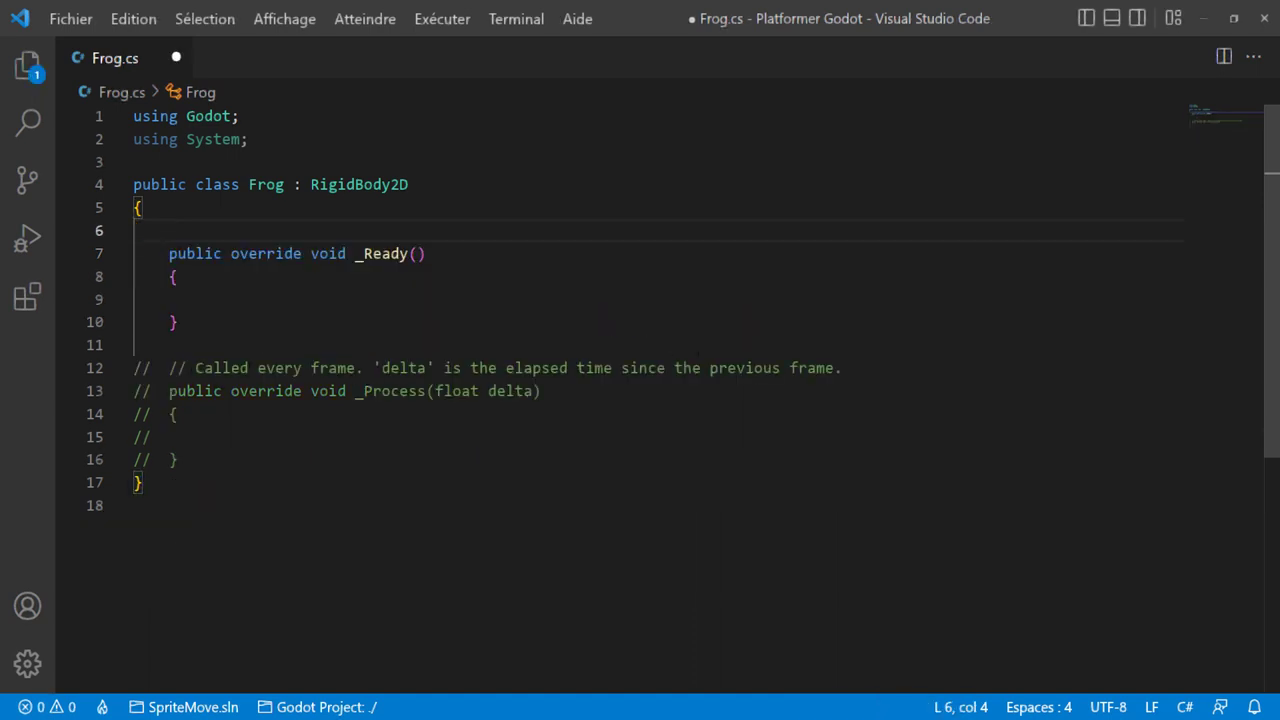
mouse_move(848, 368)
left_mouse_down()
mouse_move(488, 391)
mouse_move(134, 368)
left_mouse_up()
key("BackSpace")
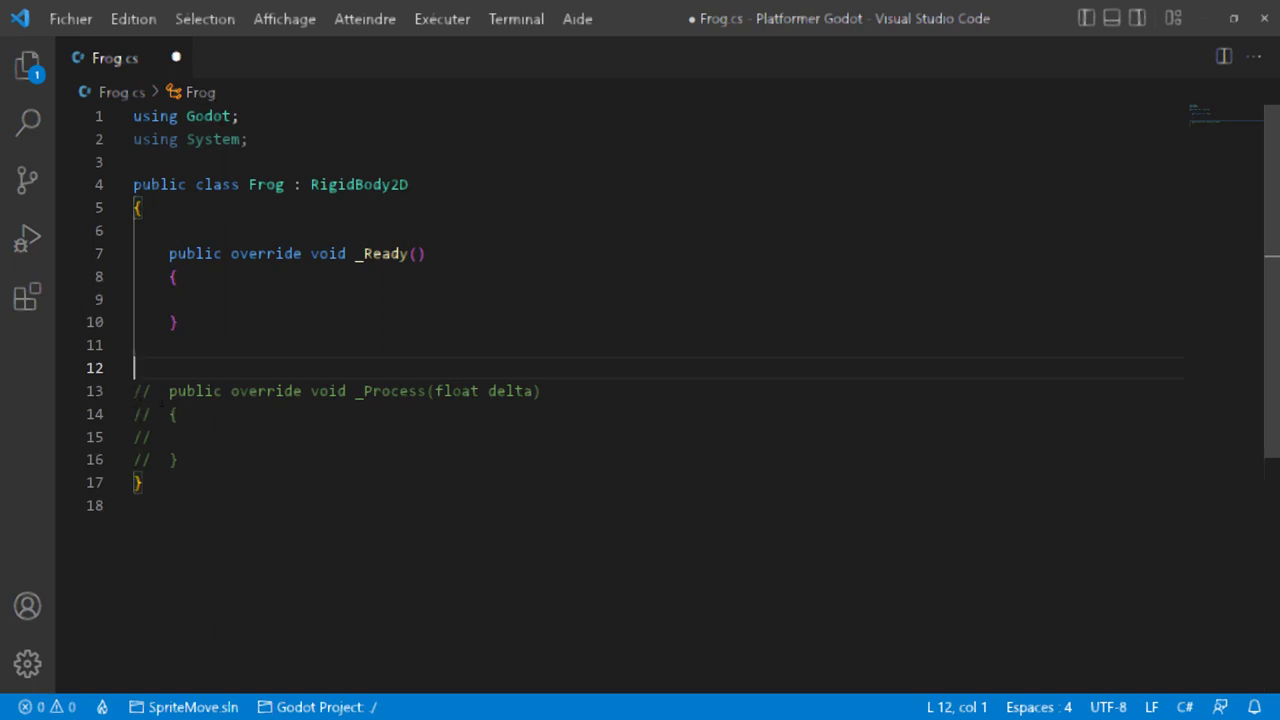
Step: Uncomment the _Process(float delta) method with Ctrl+K Ctrl+U and indent it one level
left_click_drag(169, 391, 178, 459)
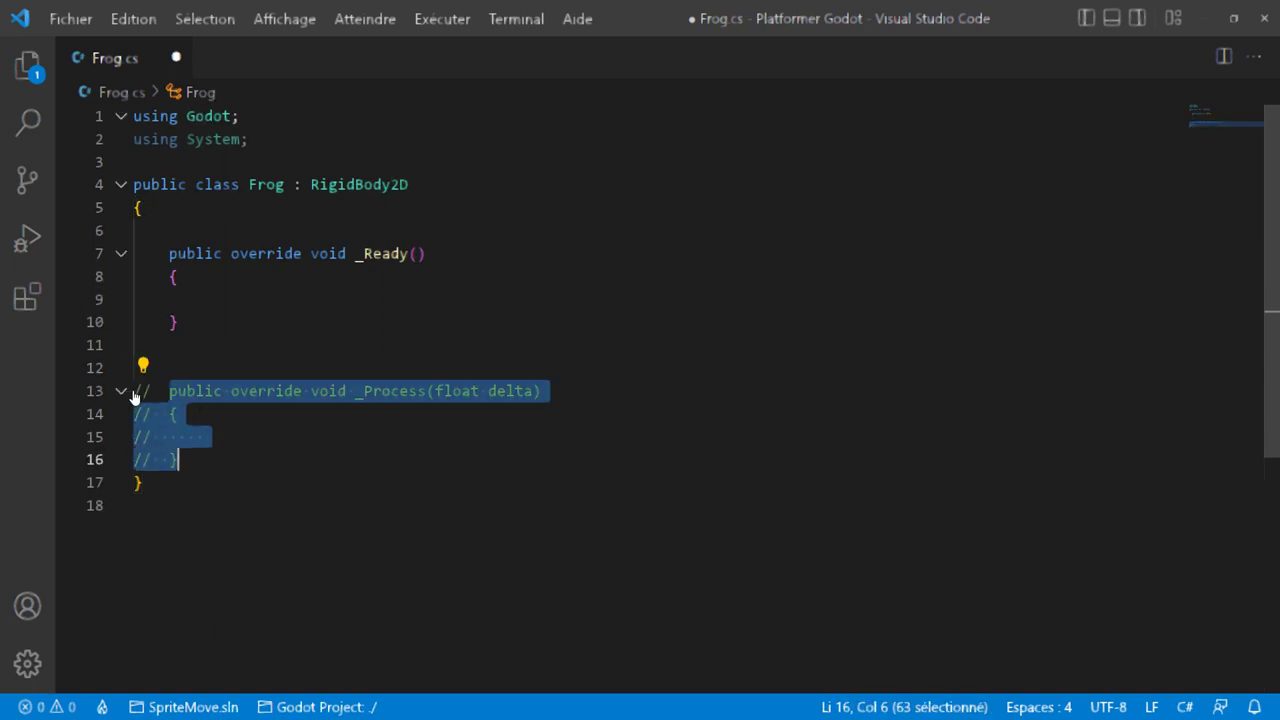
left_click_drag(134, 391, 185, 460)
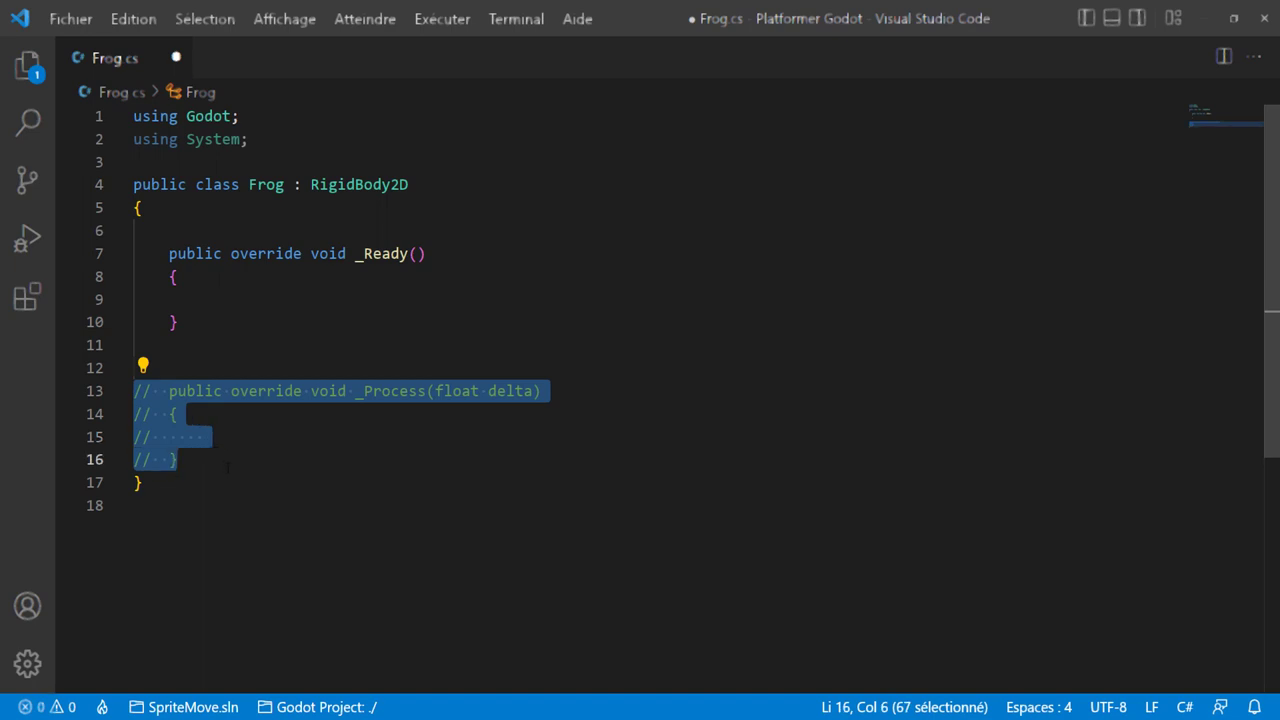
key("ctrl+k")
key("ctrl+u")
left_click(410, 553)
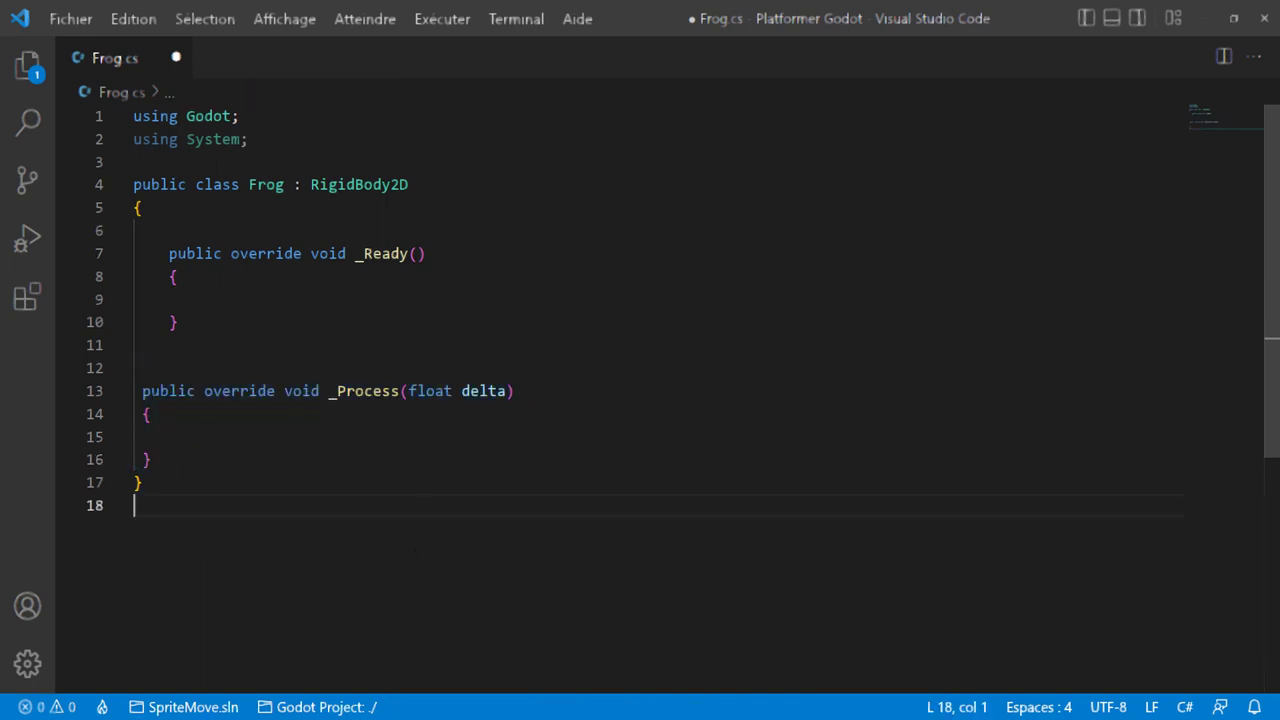
left_click_drag(134, 391, 185, 460)
key("Tab")
left_click(604, 482)
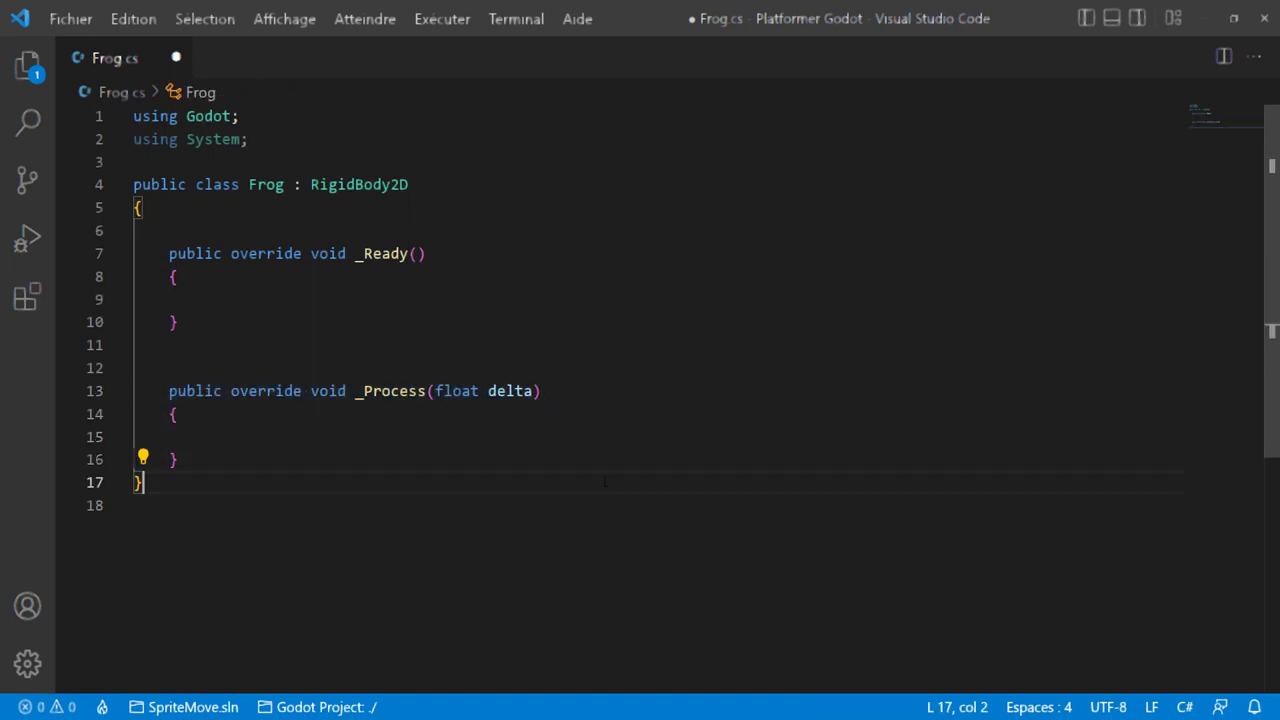
left_click(263, 233)
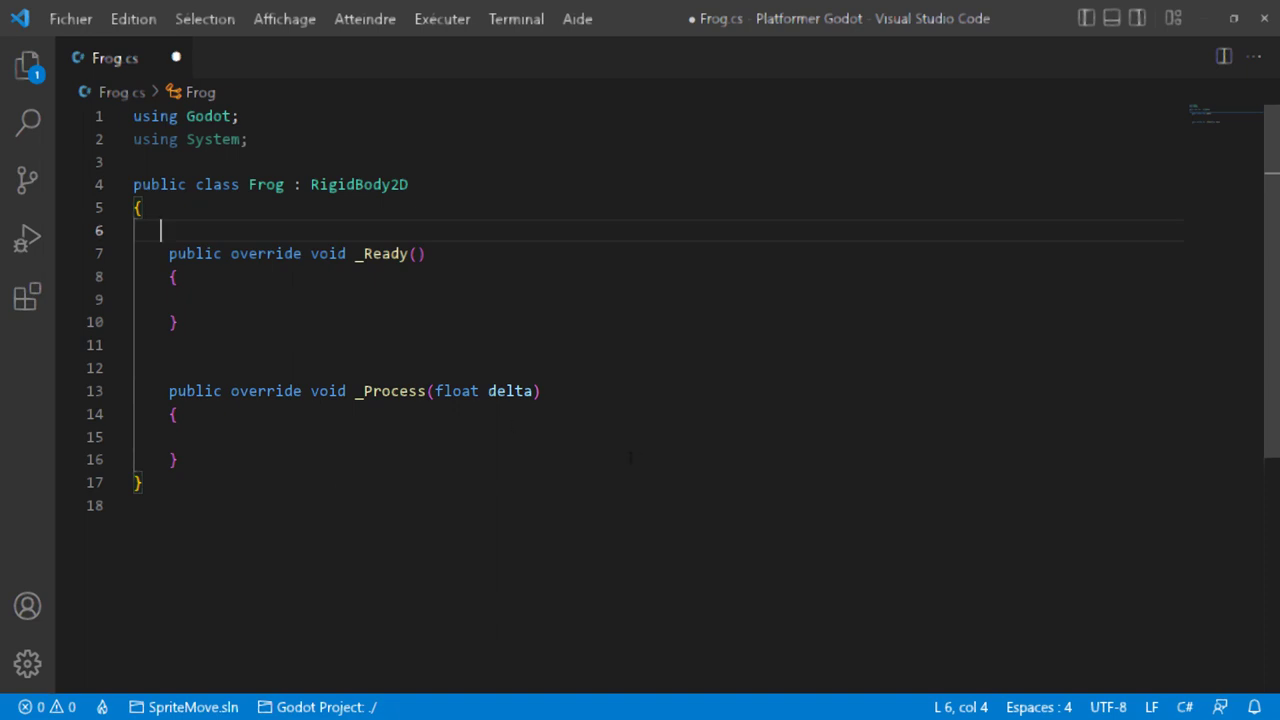
Step: Declare the fields Vector2 posFrog; and AnimatedSprite anim; in the Frog class
left_click(290, 19)
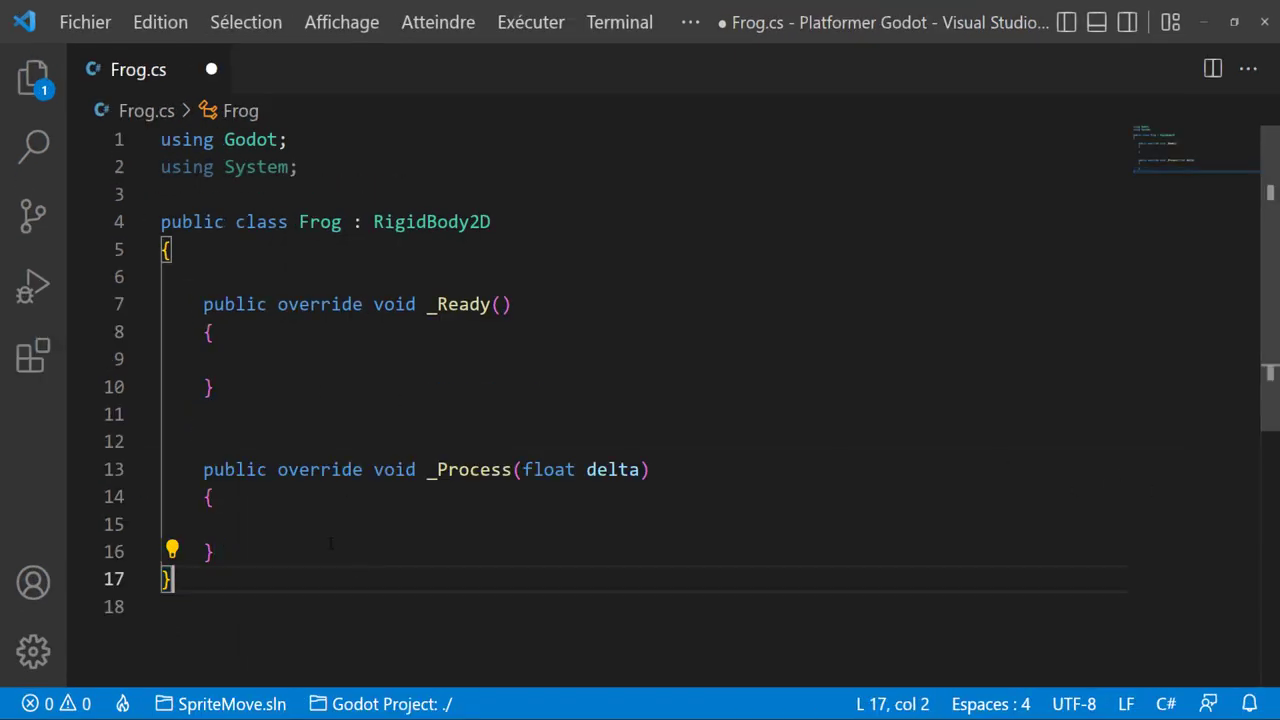
left_click(300, 359)
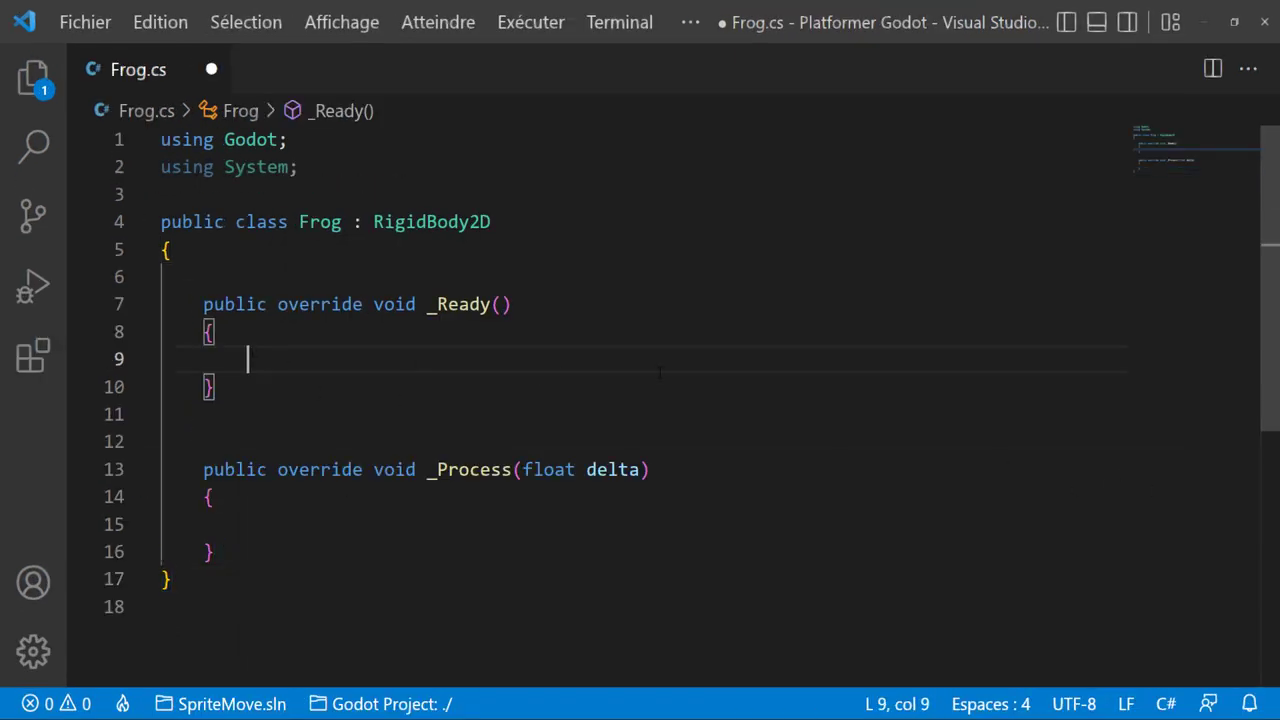
left_click(286, 275)
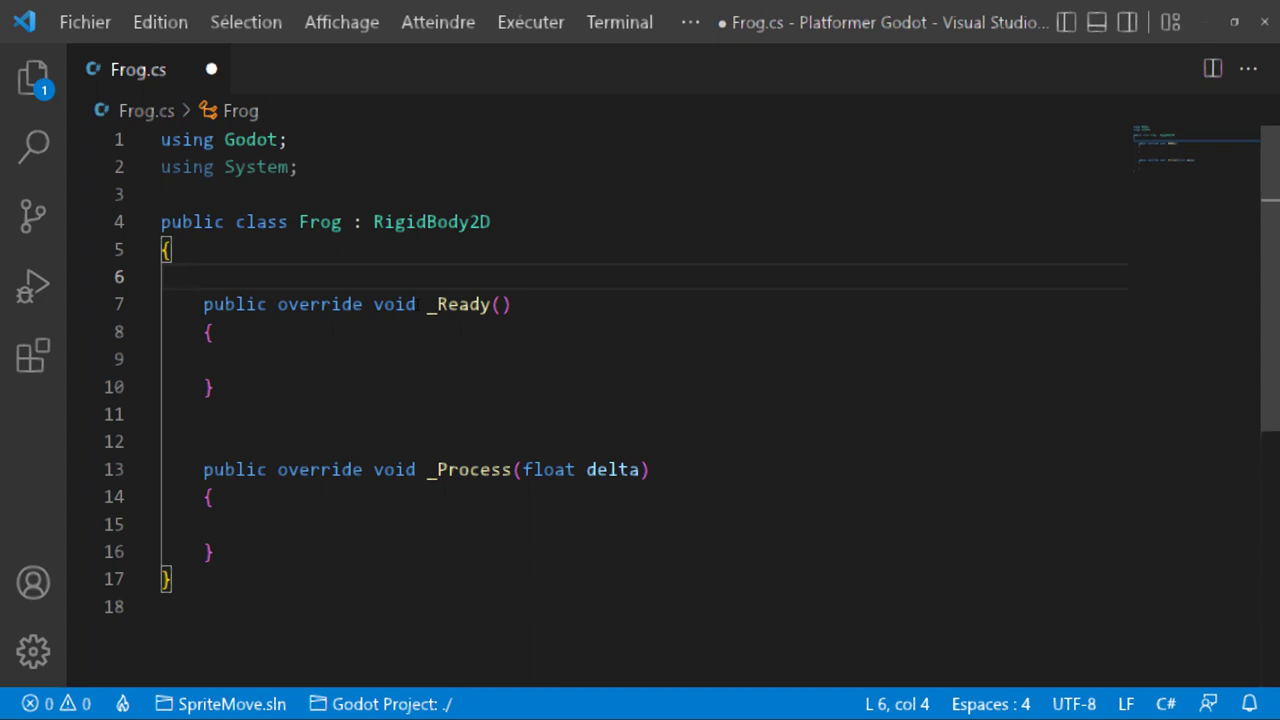
type("v")
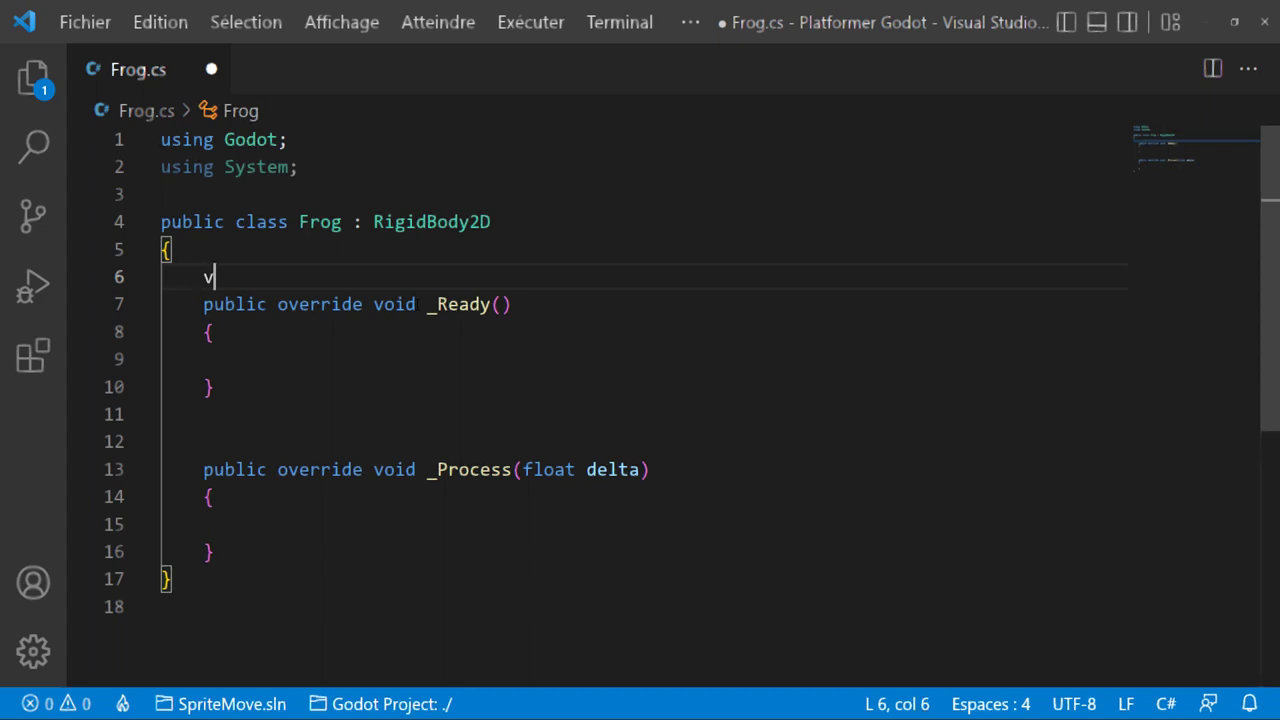
type("ec")
key("Return")
type("pos")
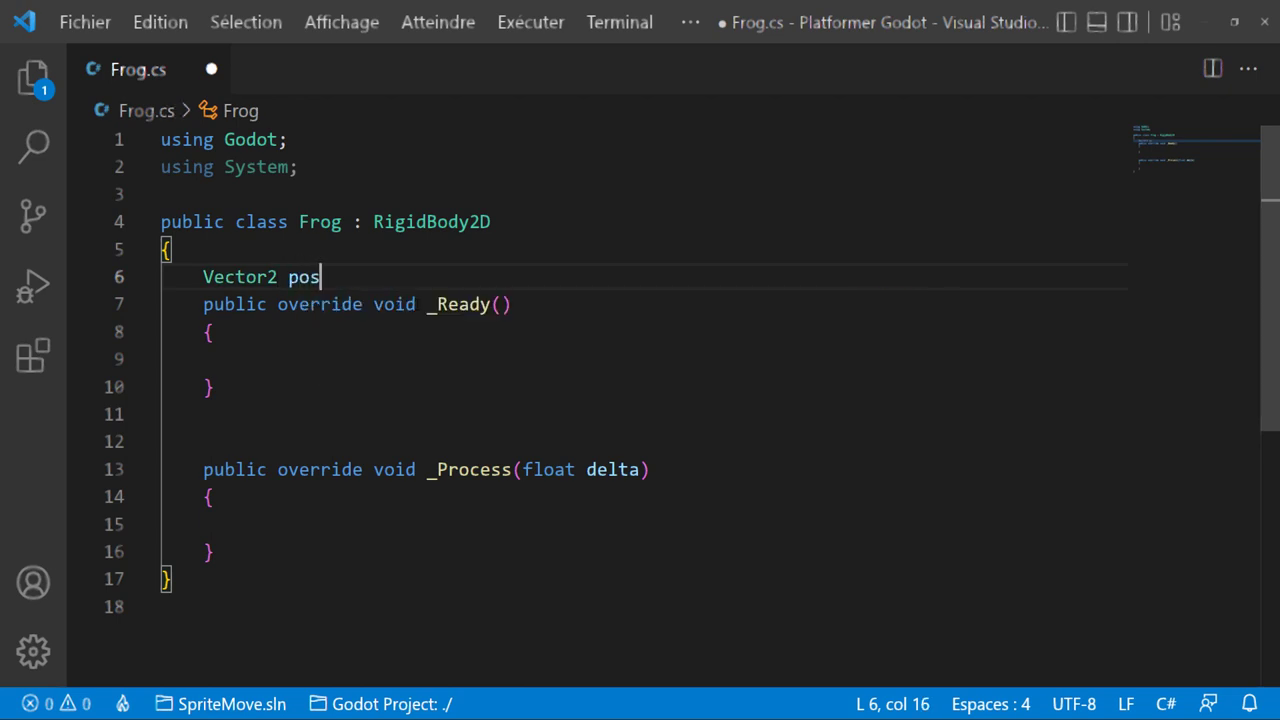
type("Frog")
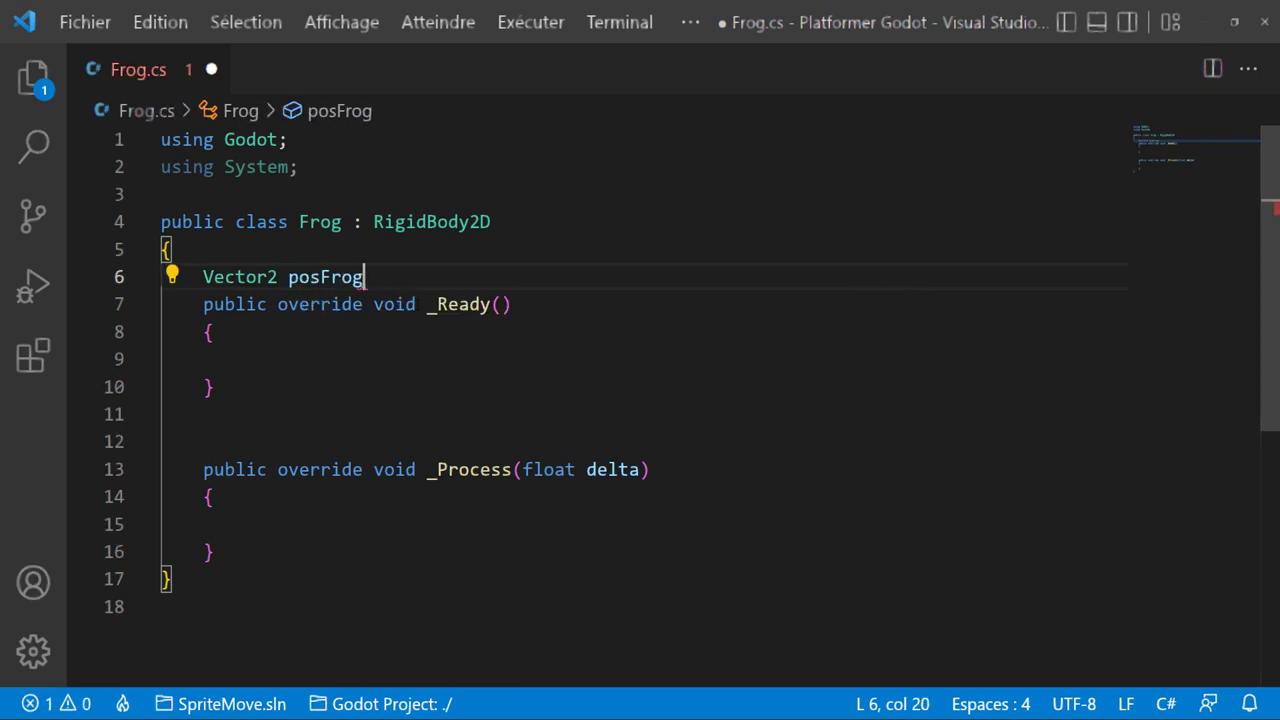
type(";")
key("Return")
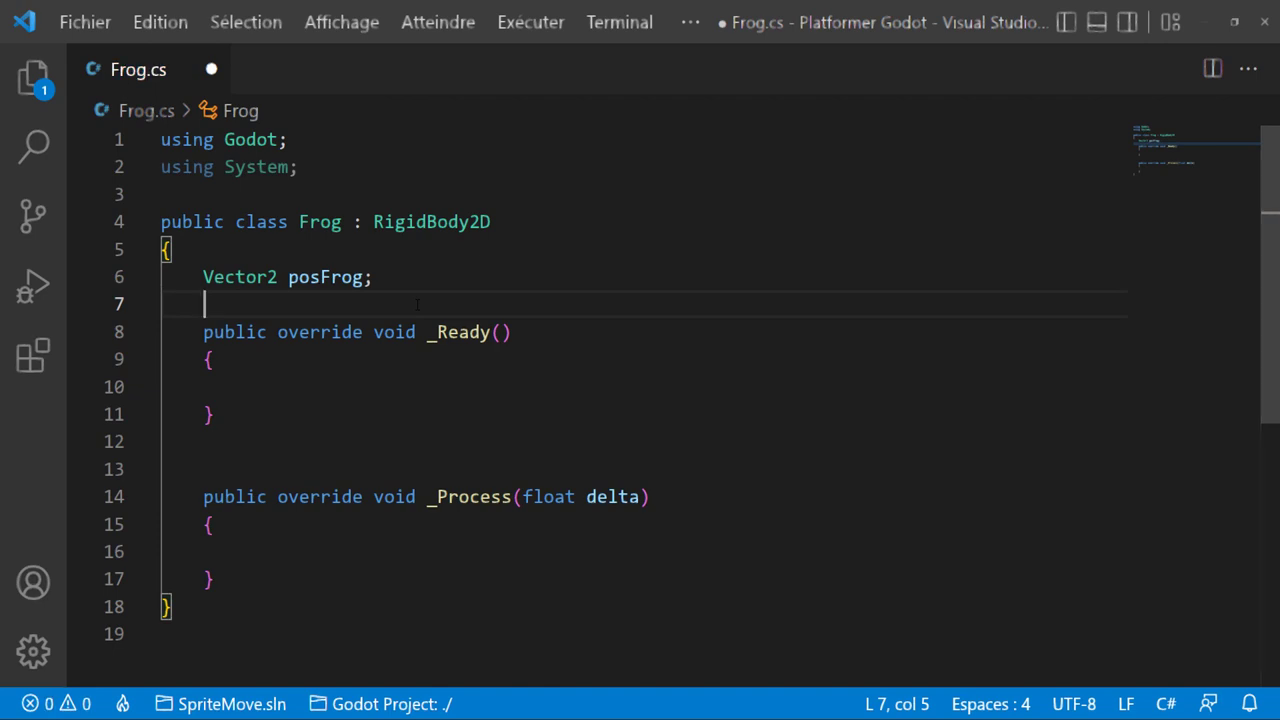
type("ani")
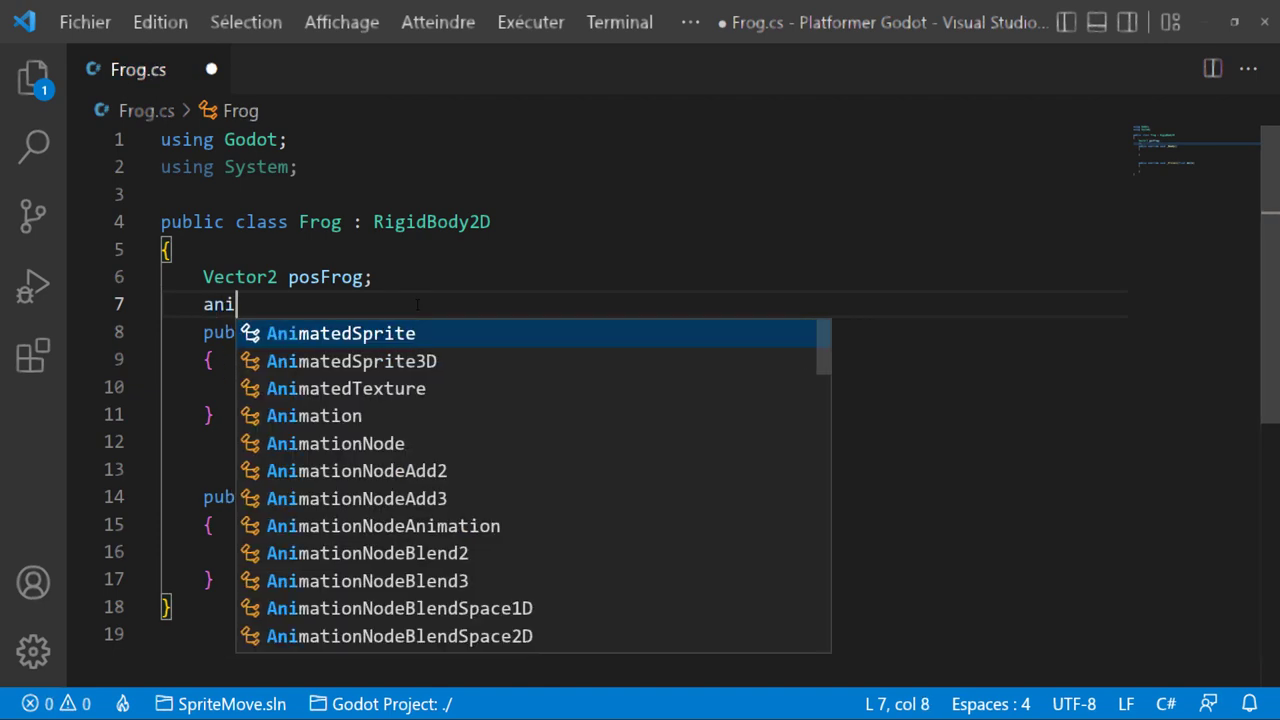
type("ma")
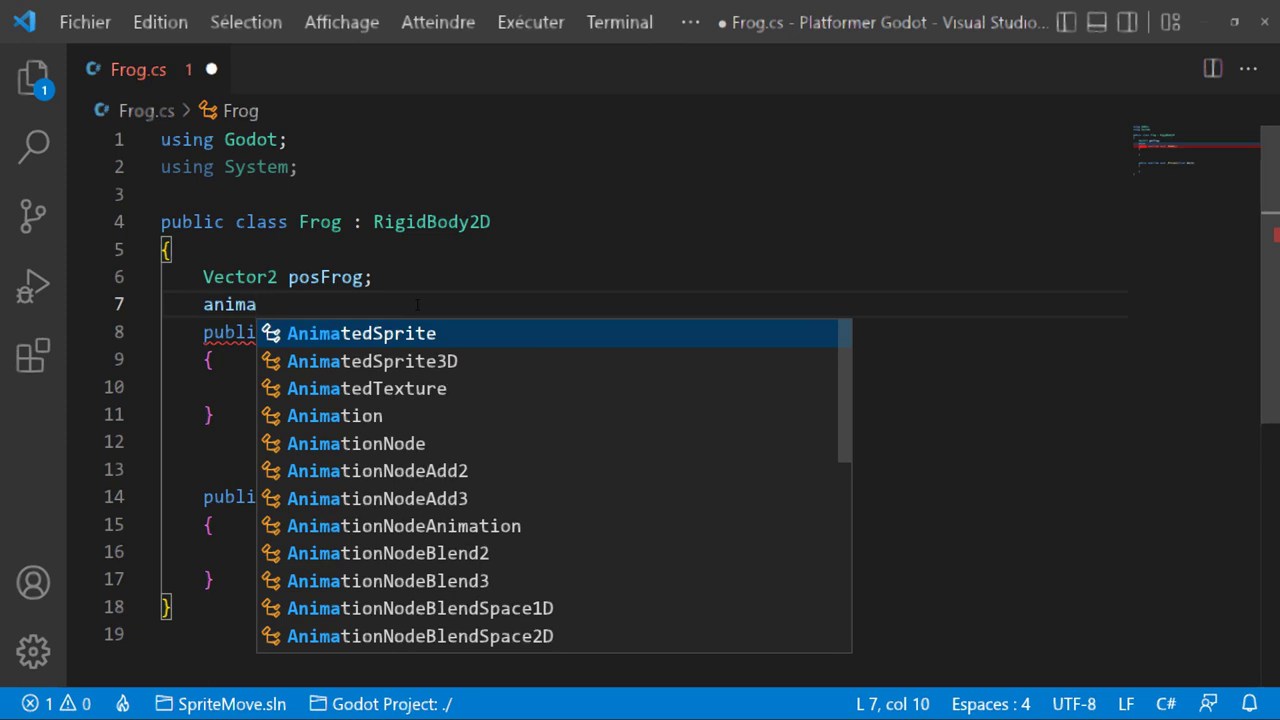
key("Down")
key("Up")
key("Return")
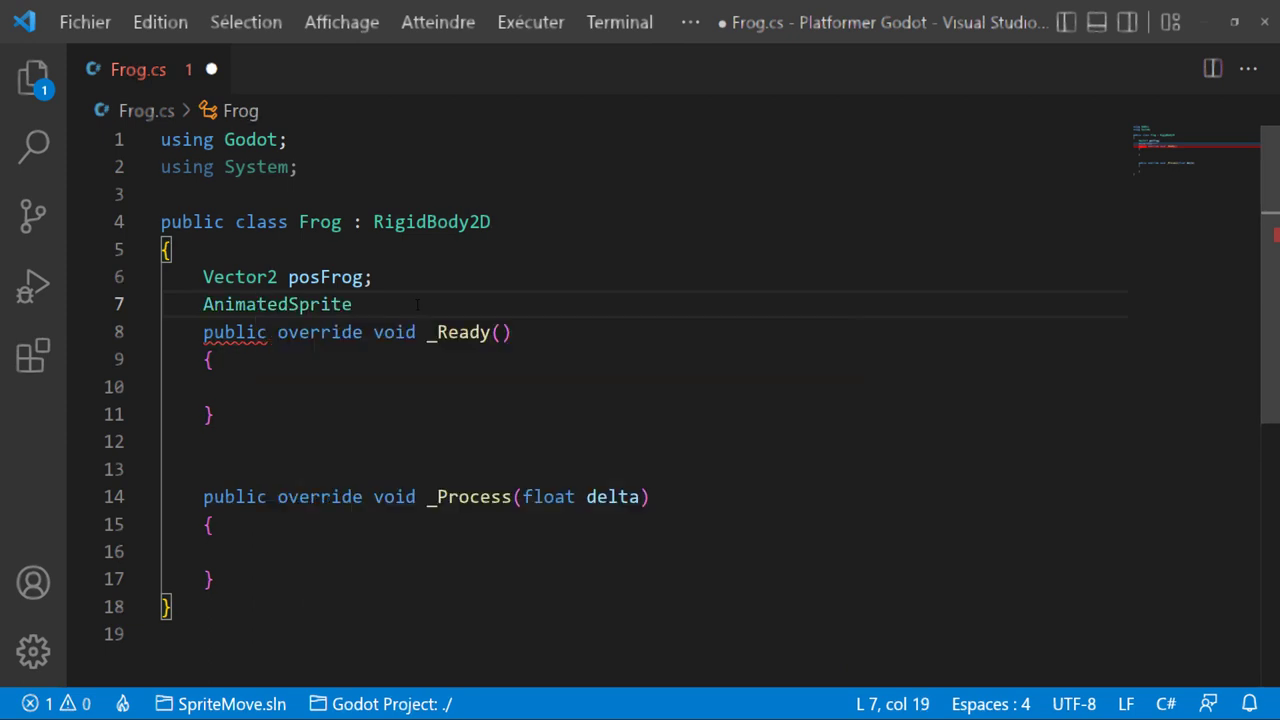
type("anim;")
key("Return")
Step: In _Ready, assign anim = GetNode<AnimatedSprite>("AnimatedSprite");
left_click(706, 416)
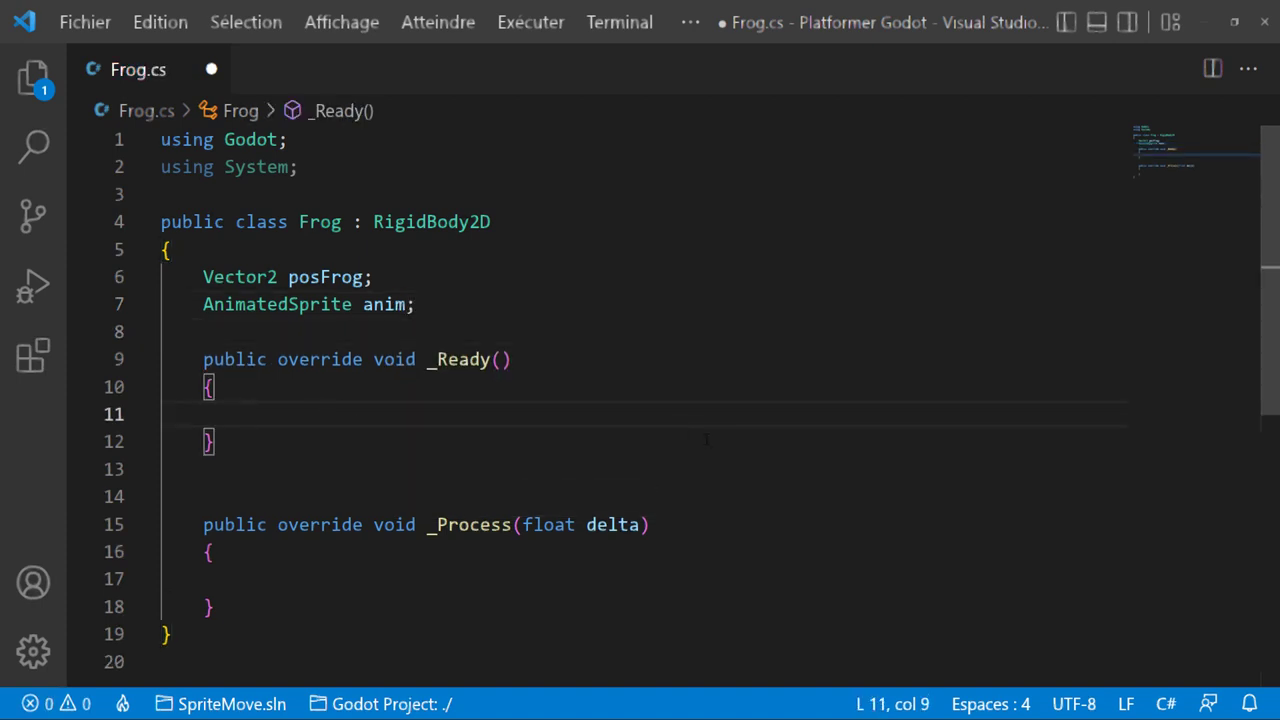
type("ani")
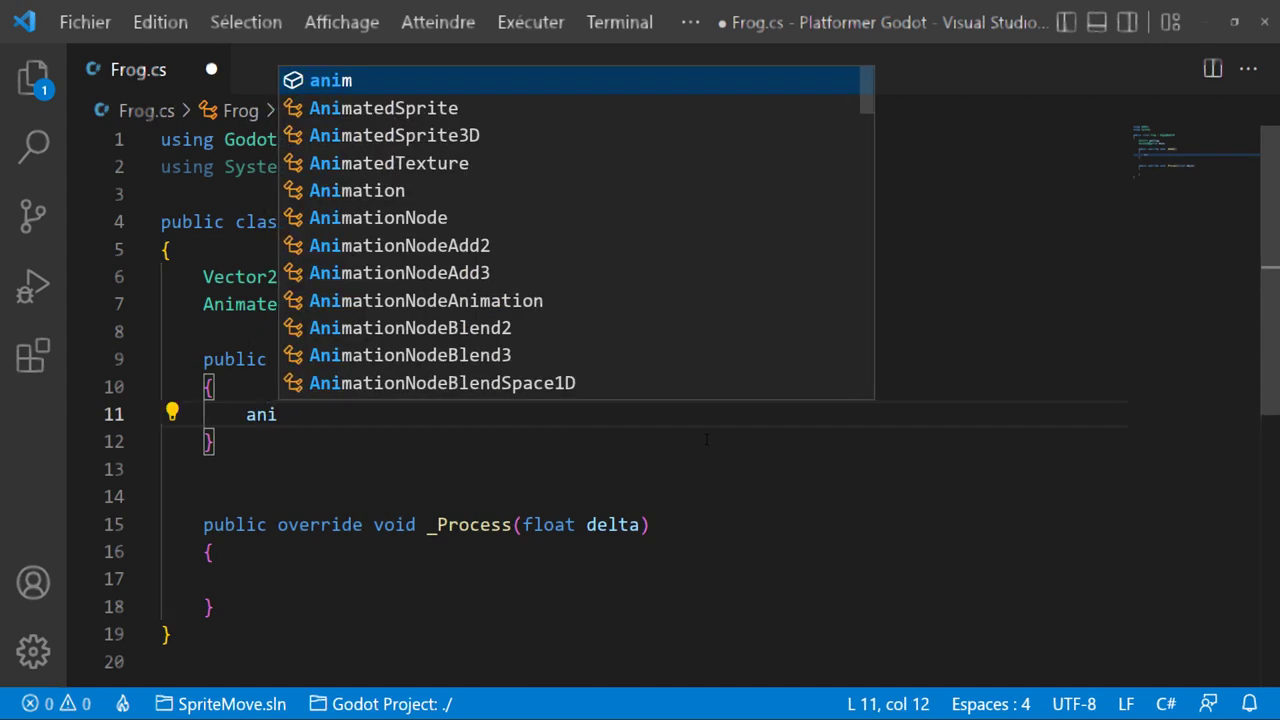
key("Return")
type("= get")
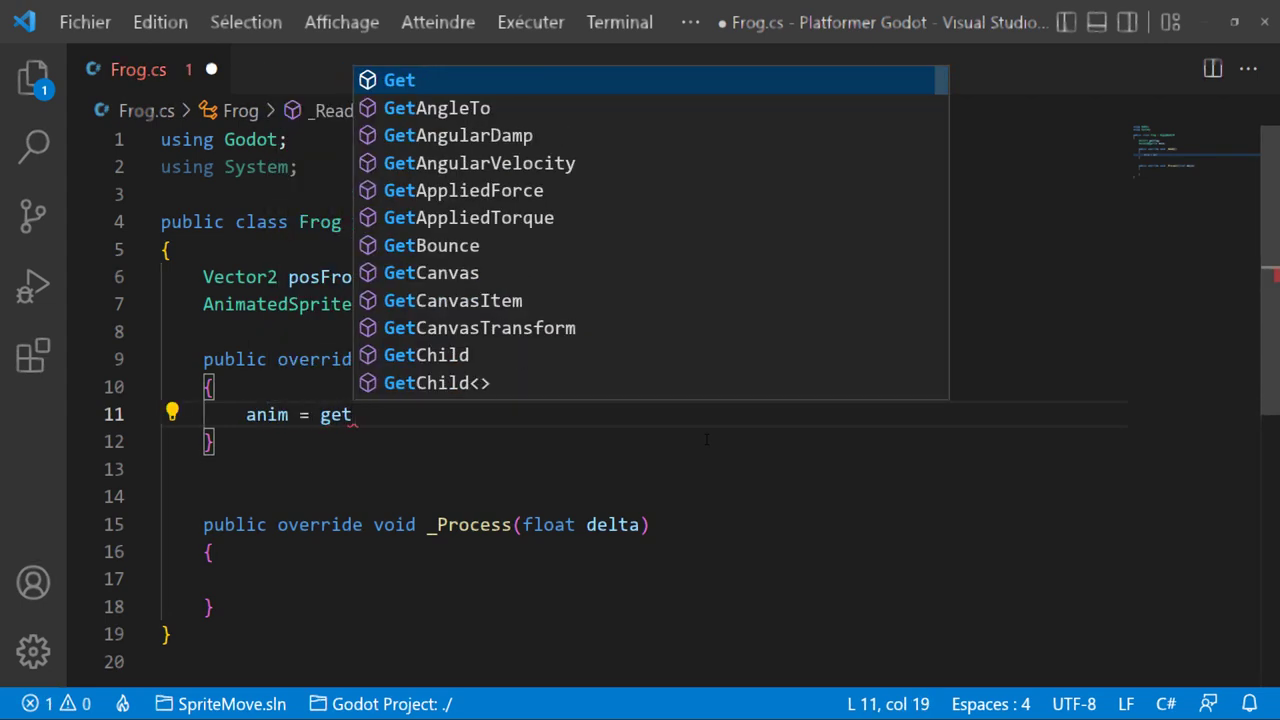
type("node")
key("Down")
key("Down")
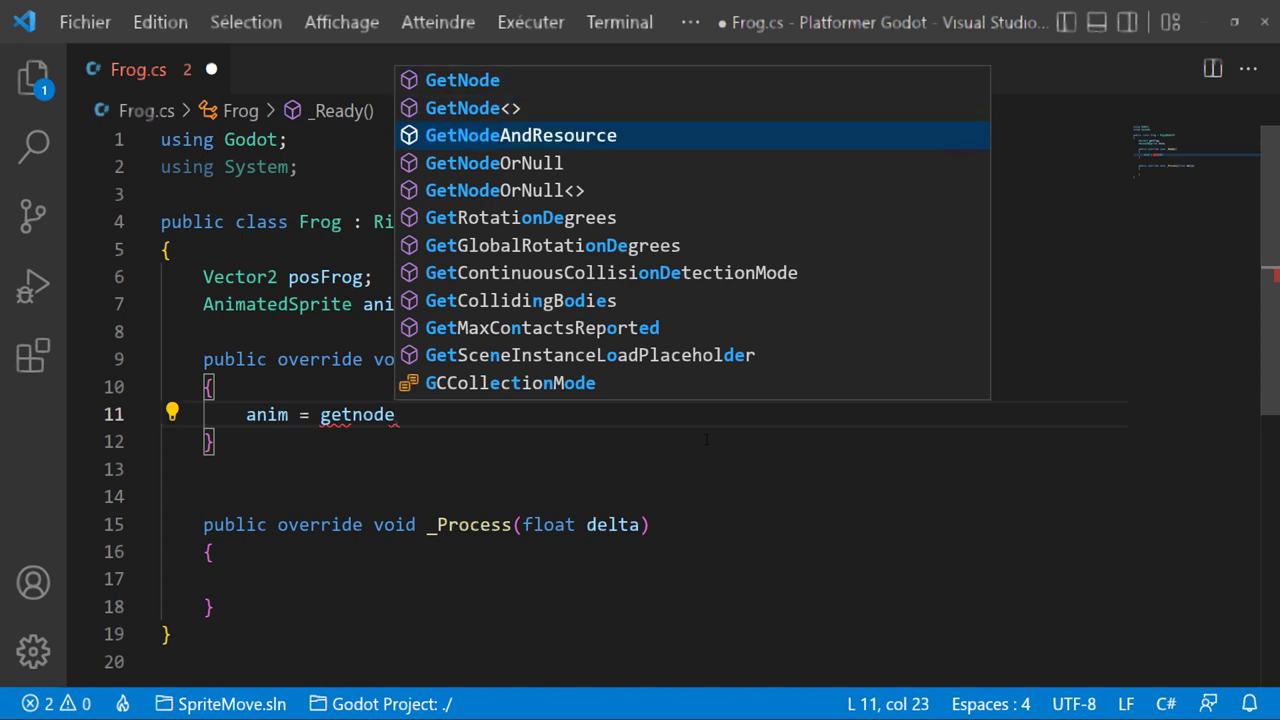
key("Up")
key("Up")
key("Return")
type("<")
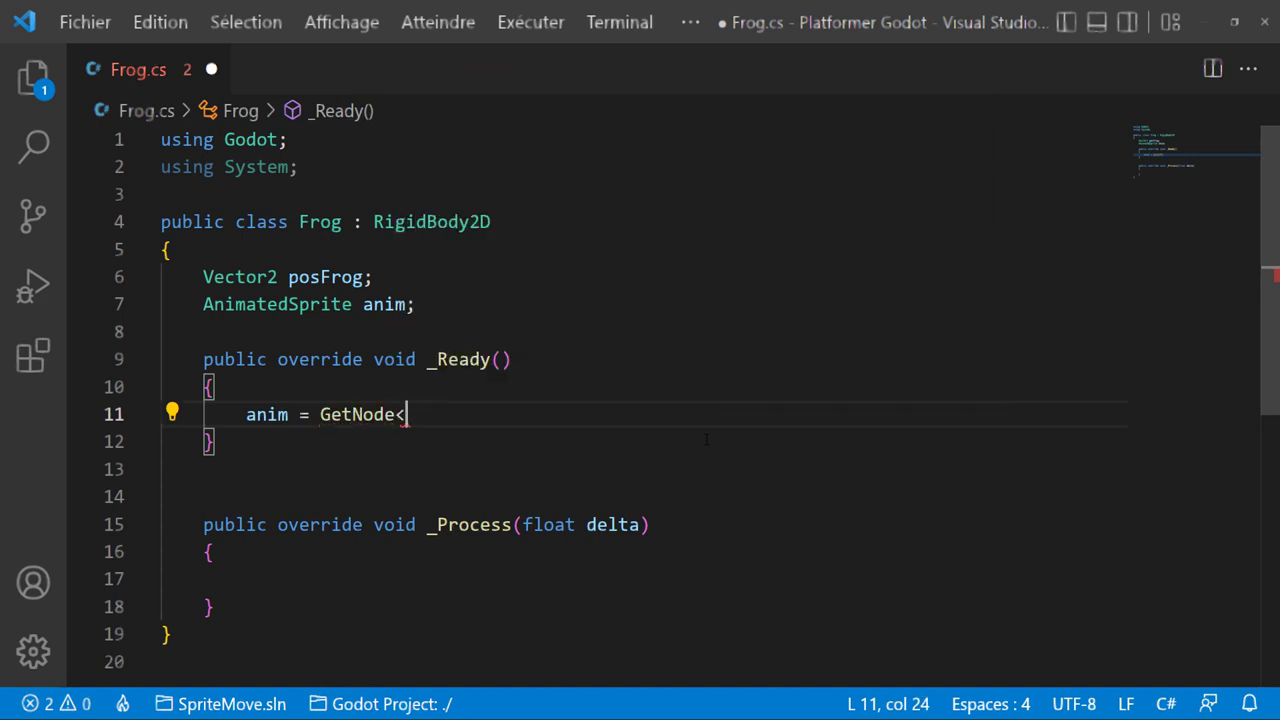
type("Aniu")
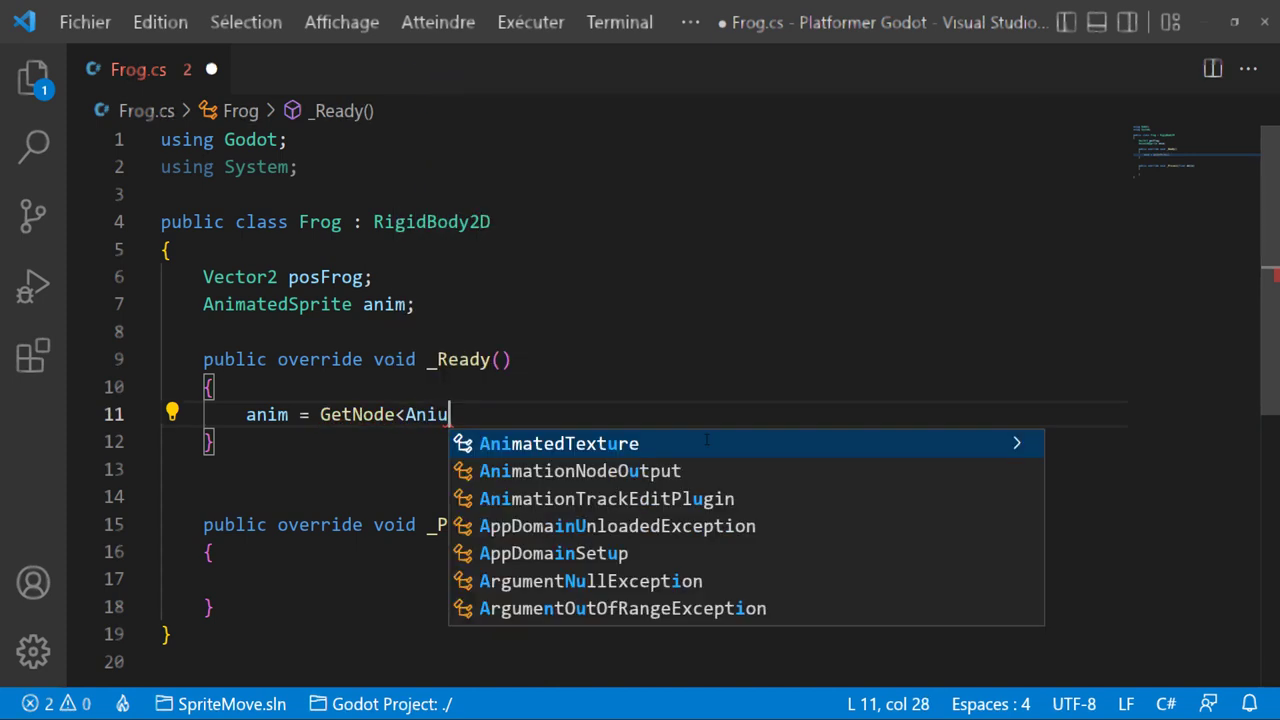
key("BackSpace")
type("mate")
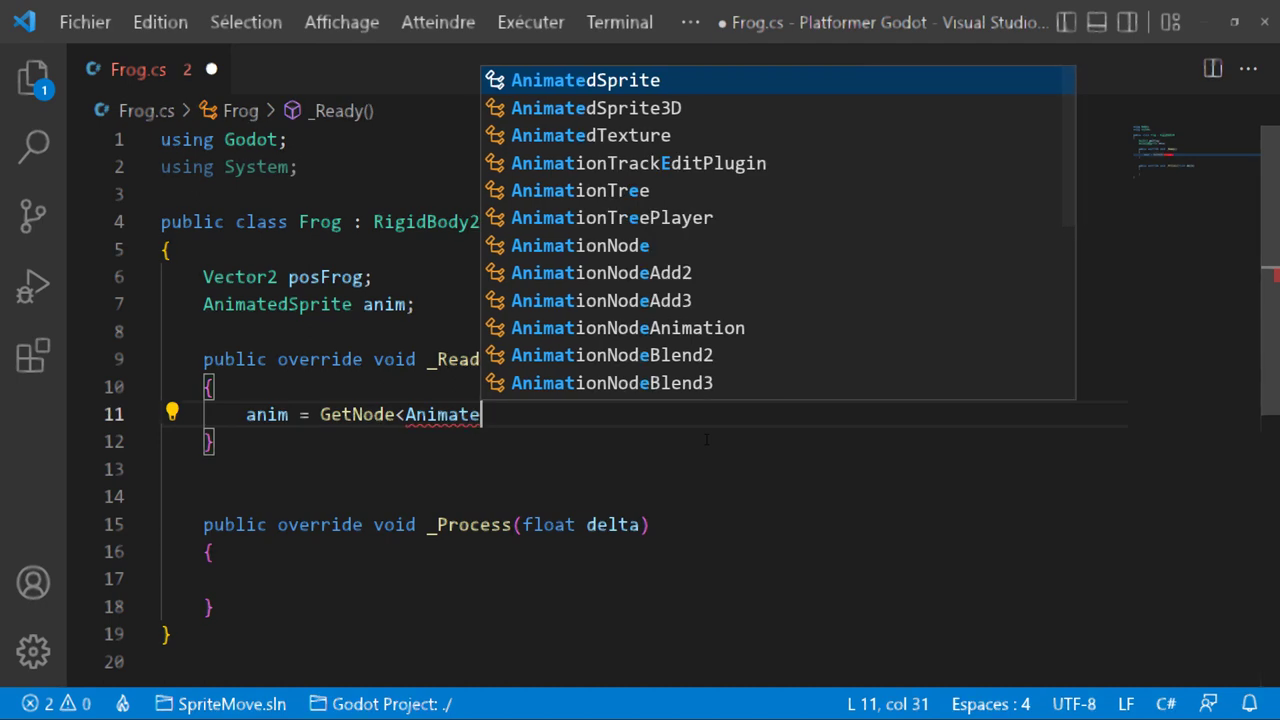
key("Return")
type(">")
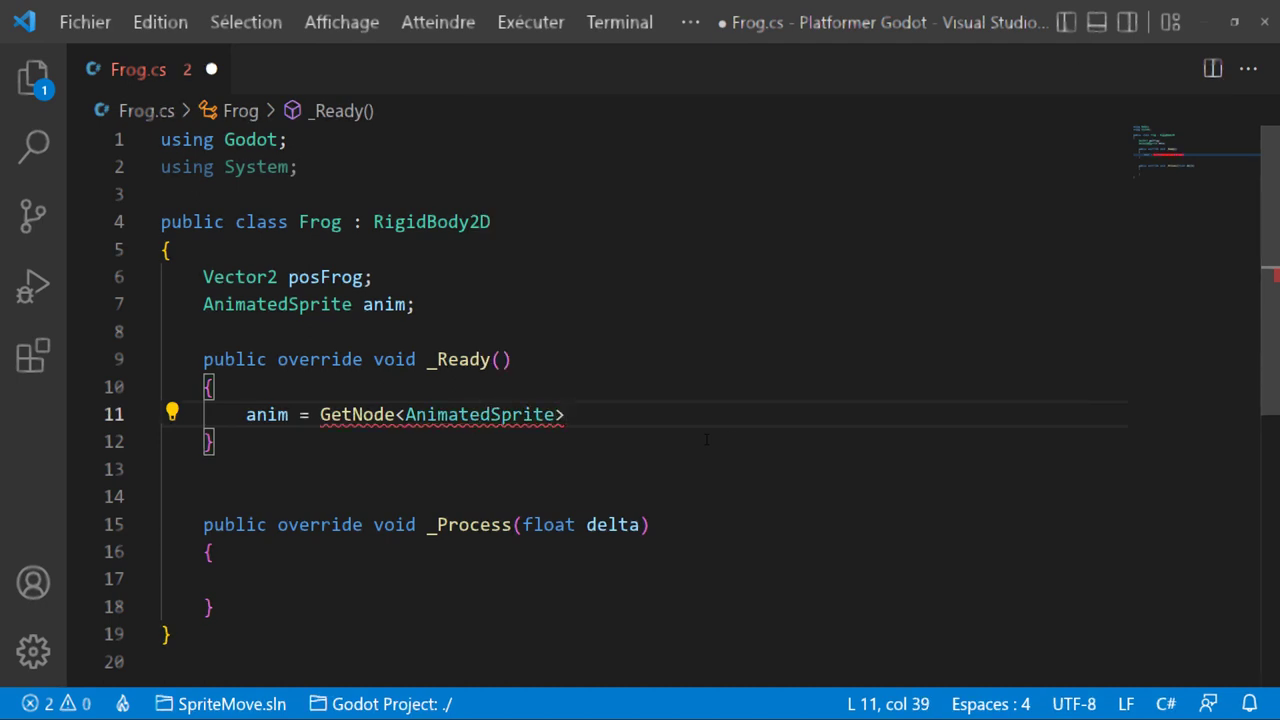
type("(\"")
double_click(515, 416)
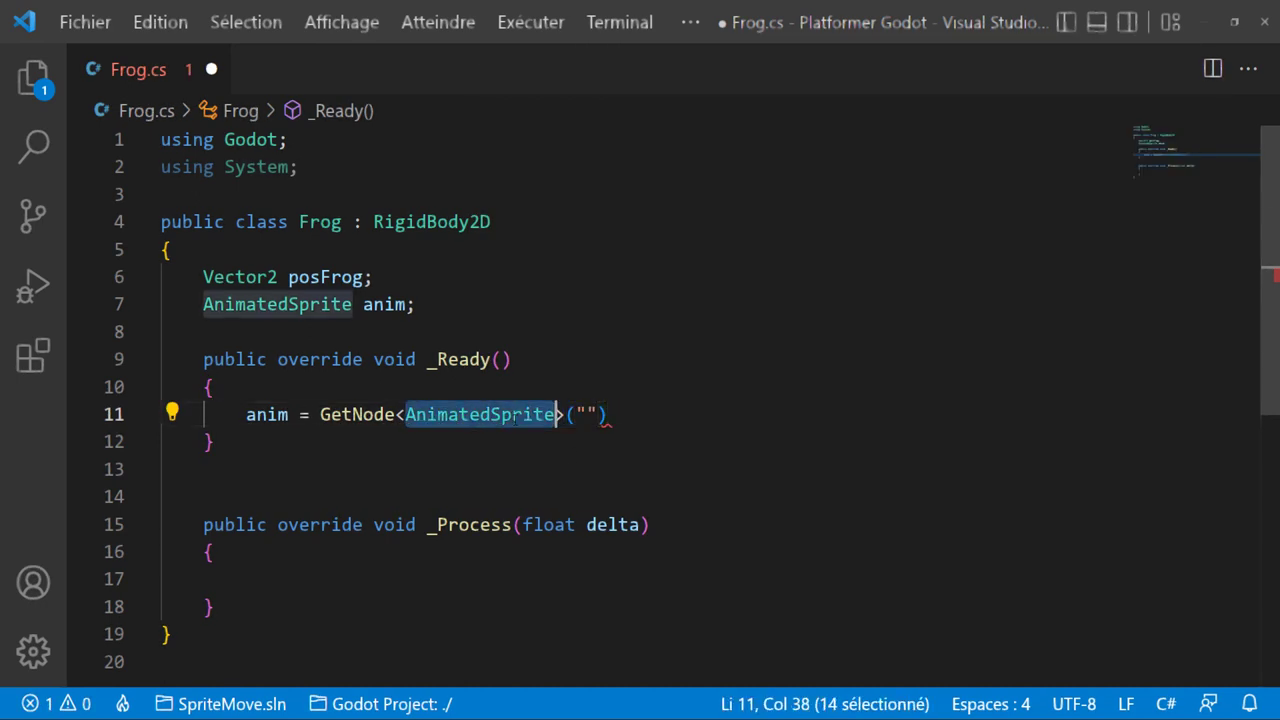
key("ctrl+c")
left_click(587, 414)
key("ctrl+v")
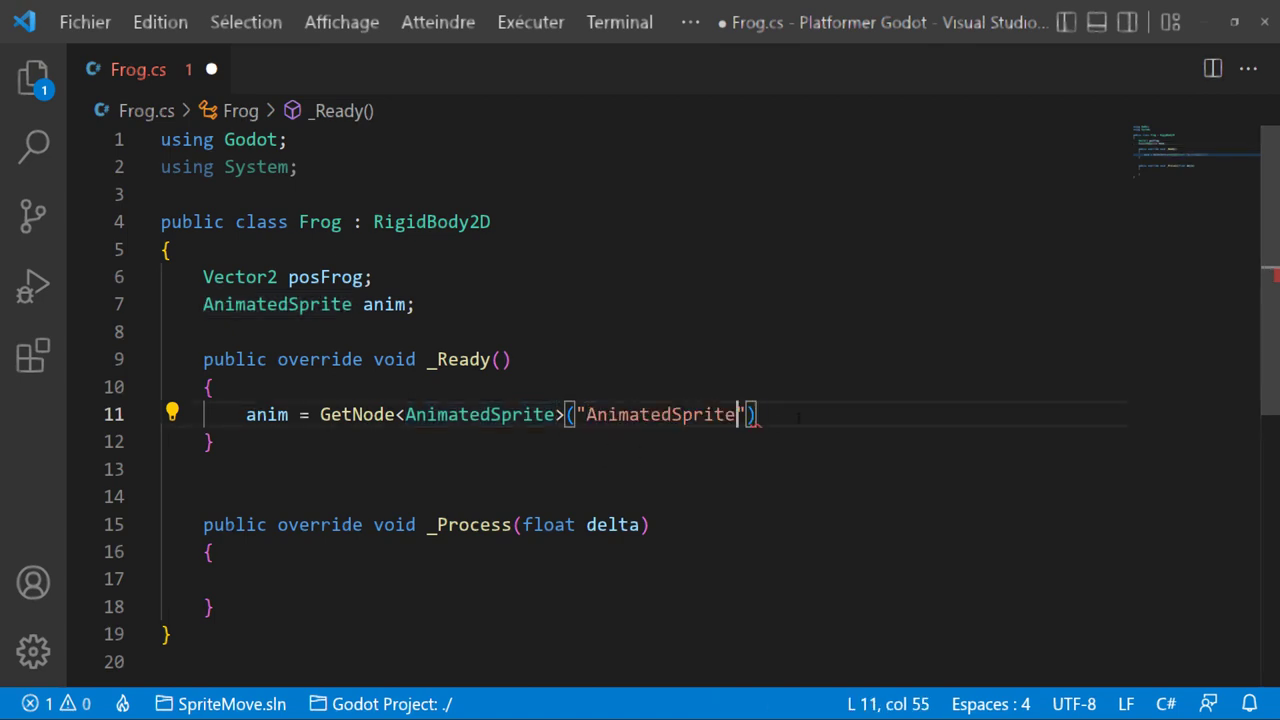
type("\");")
Step: Add posFrog = Position; to _Ready, save Frog.cs and return to Godot
key("Return")
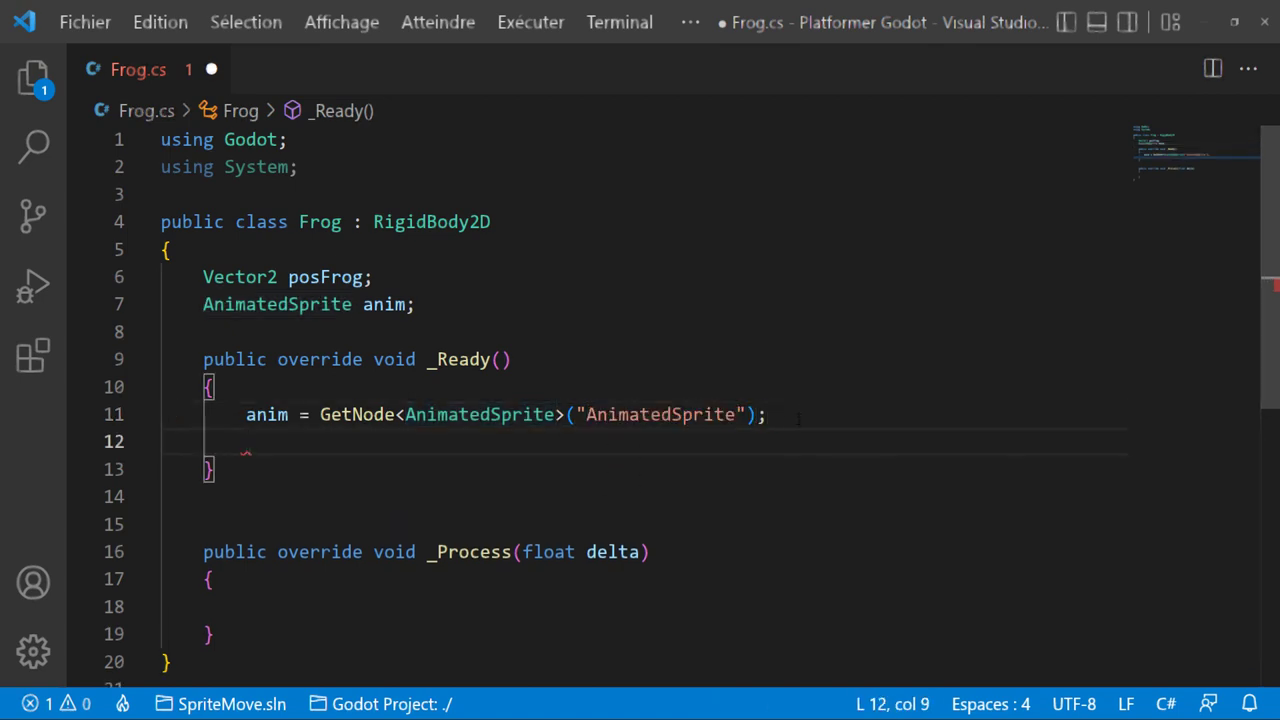
type("pos")
key("Return")
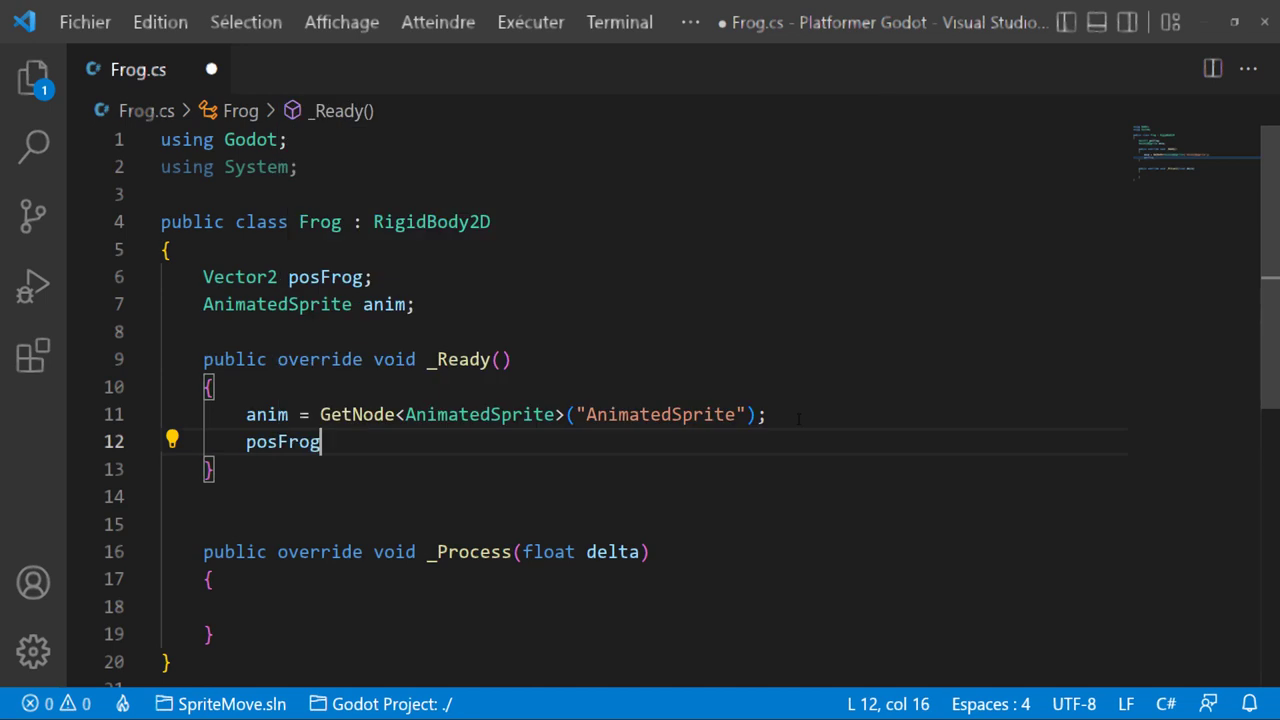
type(" = ")
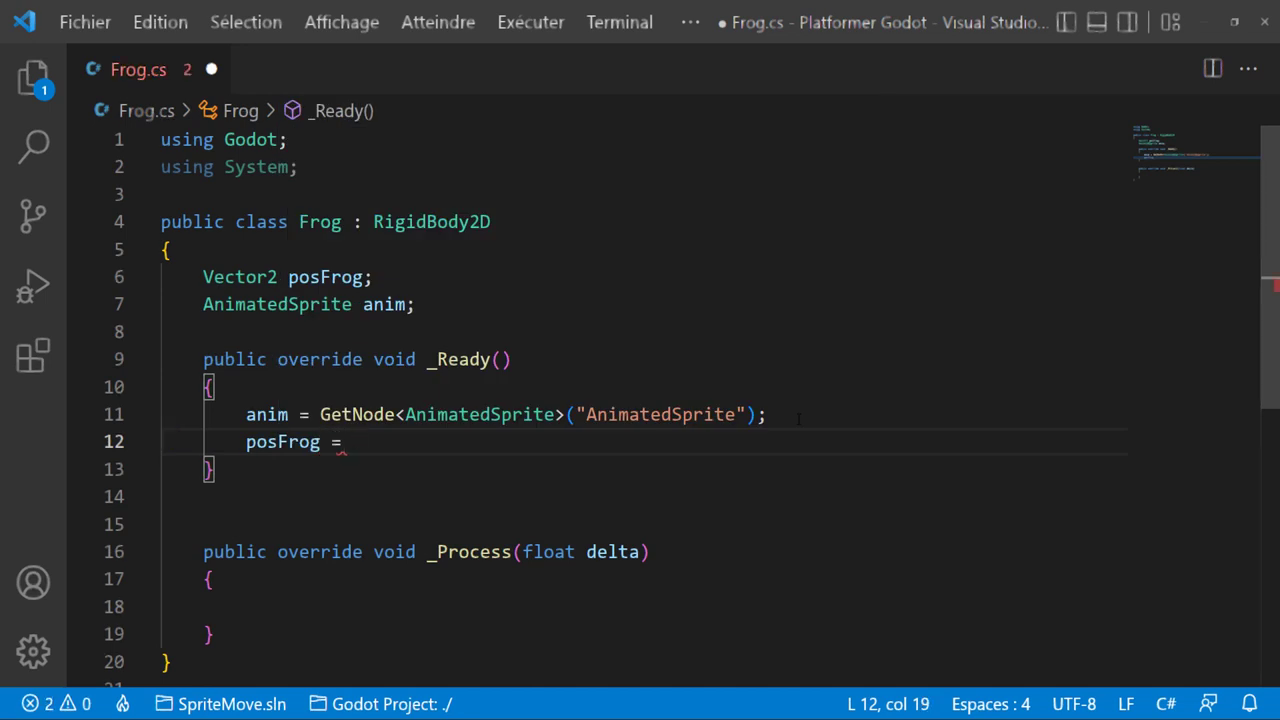
type("posi")
key("Return")
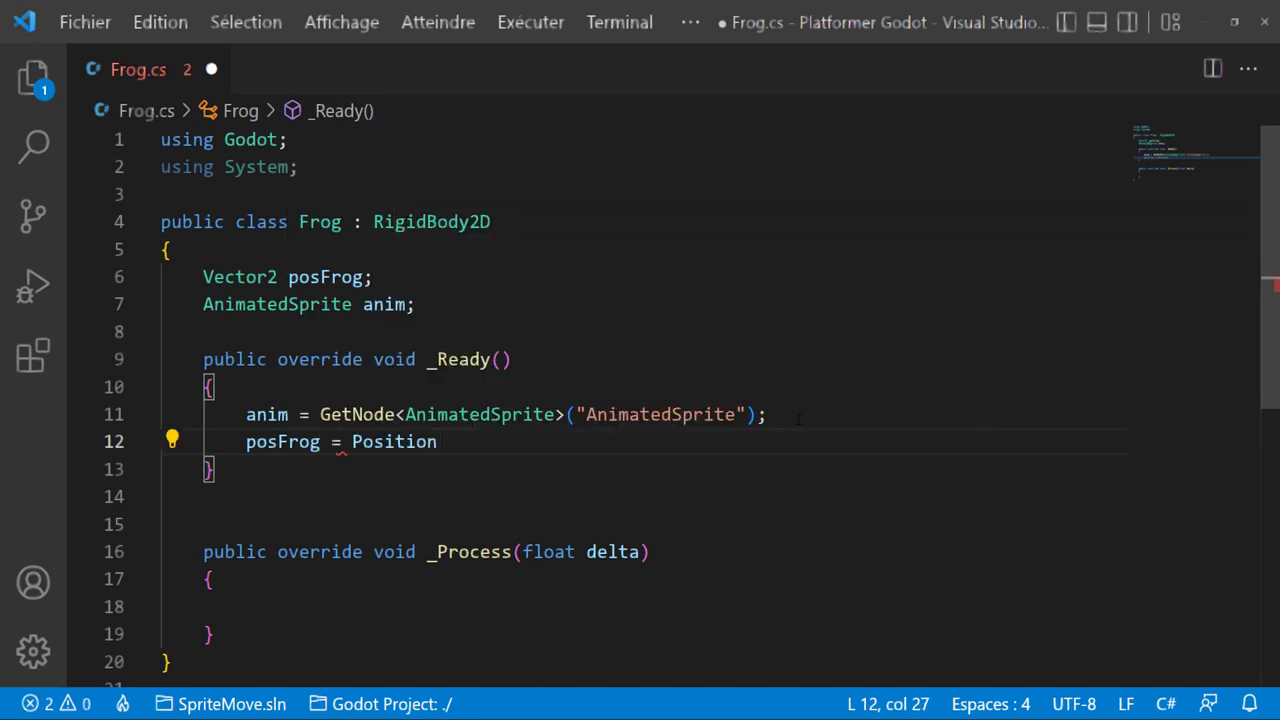
type(";")
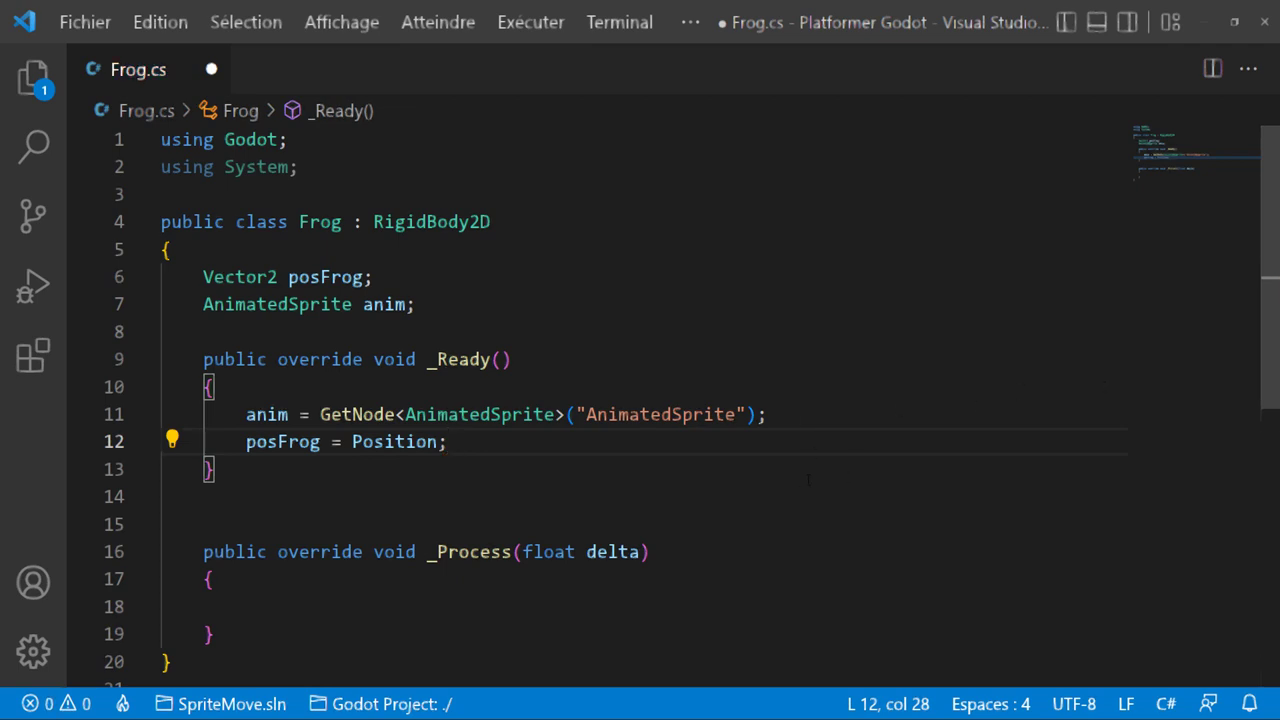
key("ctrl+s")
key("alt+Tab")
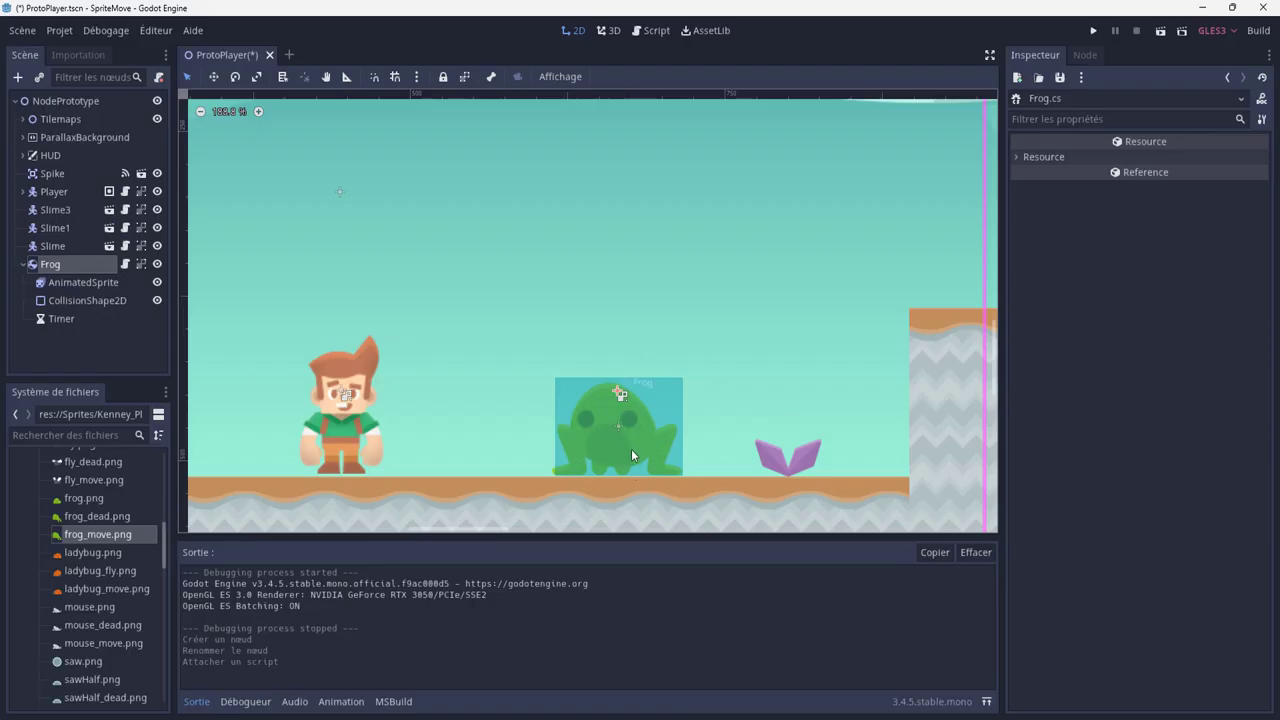
Step: Keep the Frog Timer's Process Mode on Idle, enable Autostart, and view its signals
left_click(58, 319)
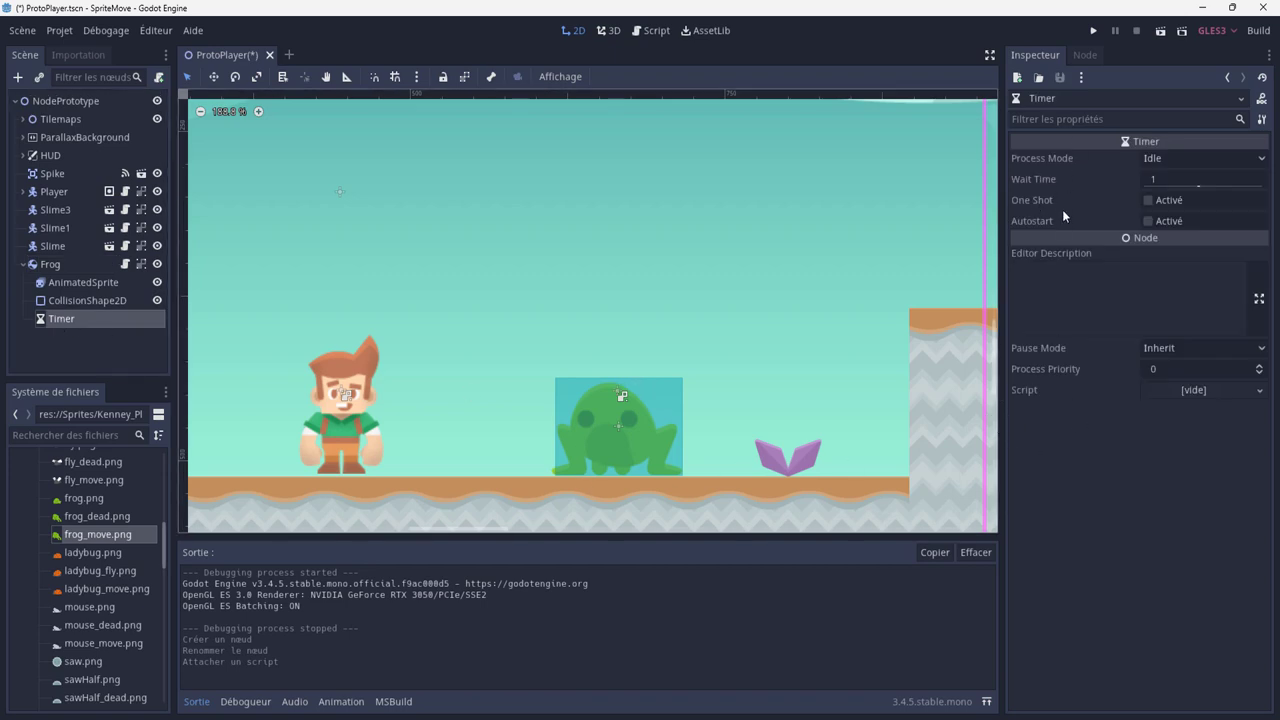
left_click(1180, 160)
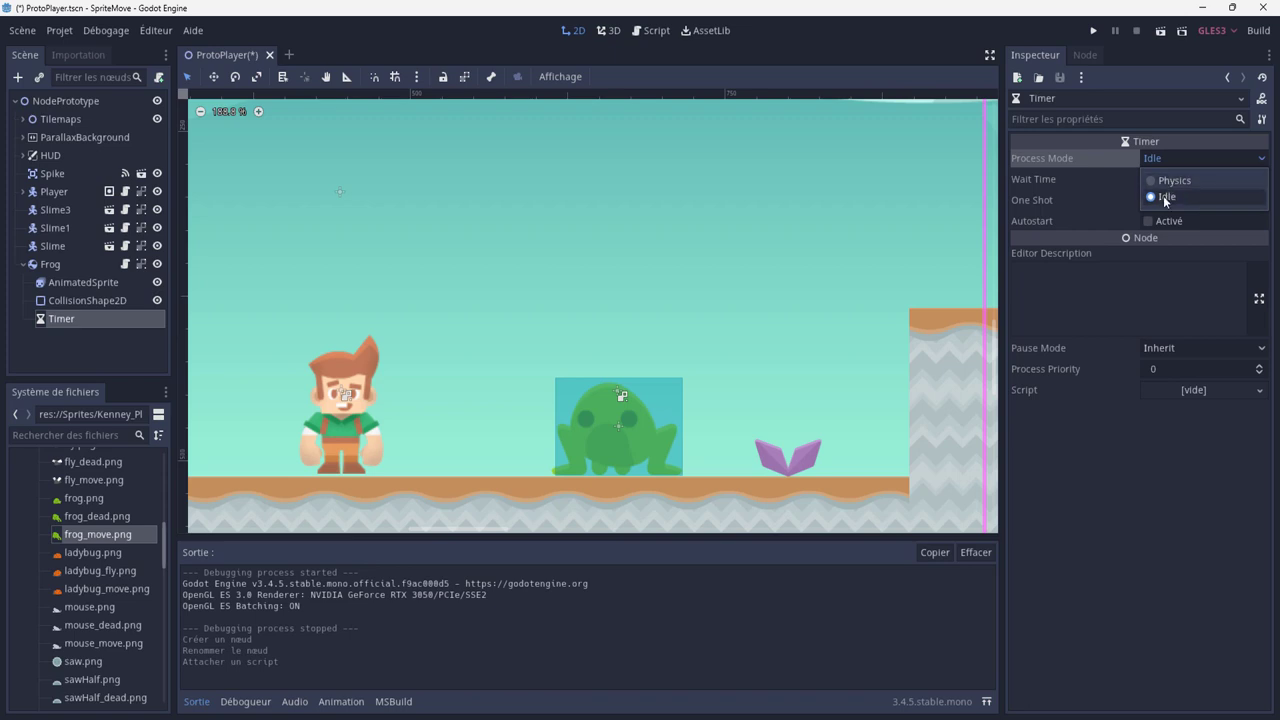
left_click(1162, 197)
mouse_move(1054, 219)
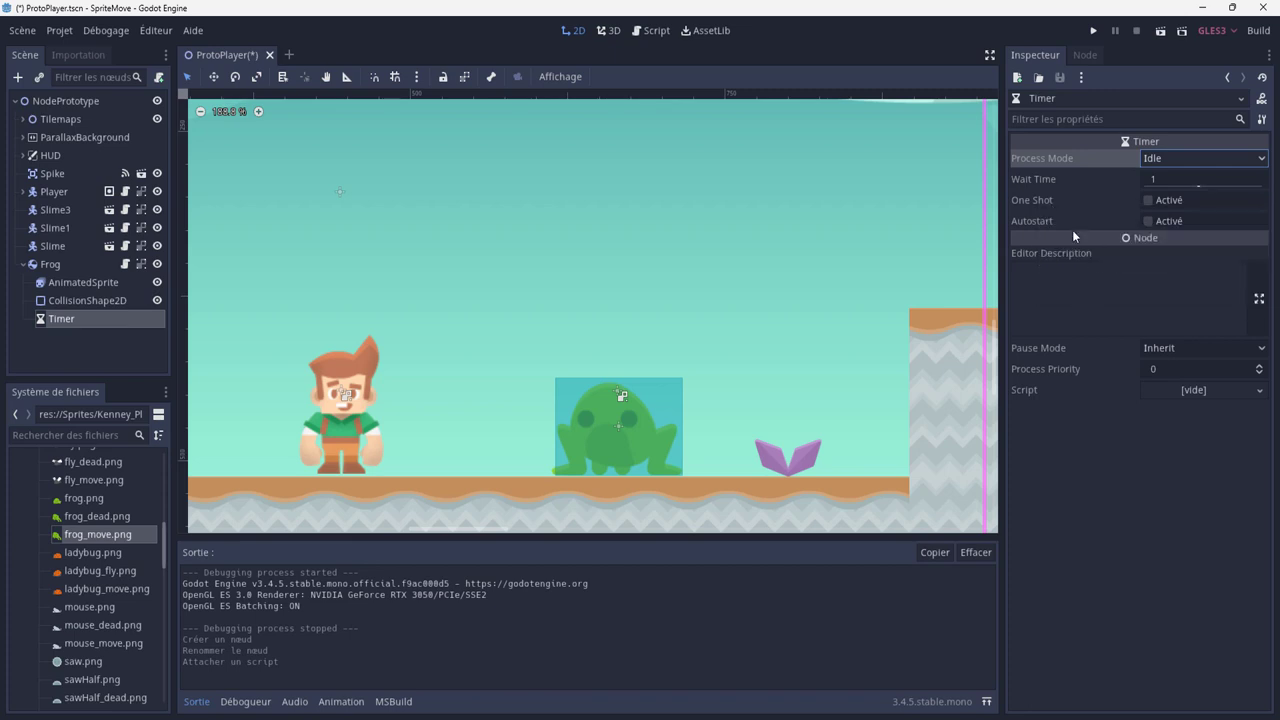
left_click(1147, 221)
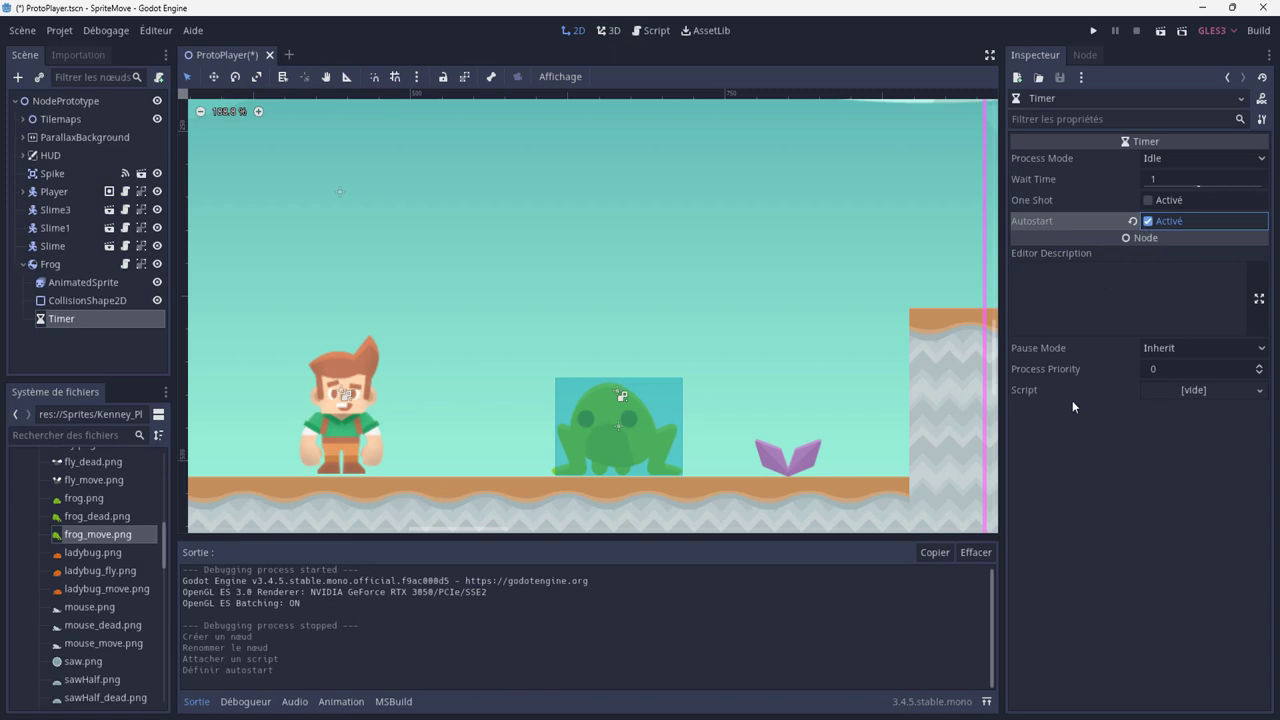
left_click(1086, 56)
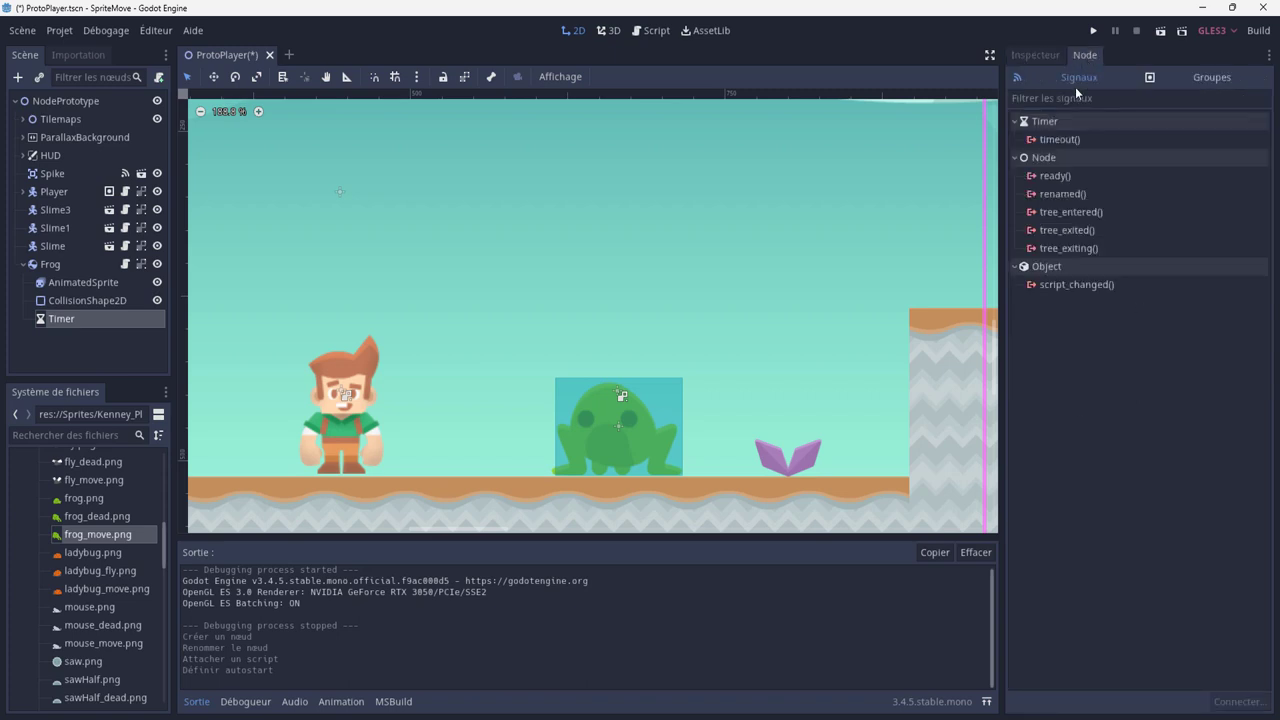
Step: Connect the Timer's timeout() signal to the Frog script, naming the receiver method OnTimerTimeout
left_click(1052, 139)
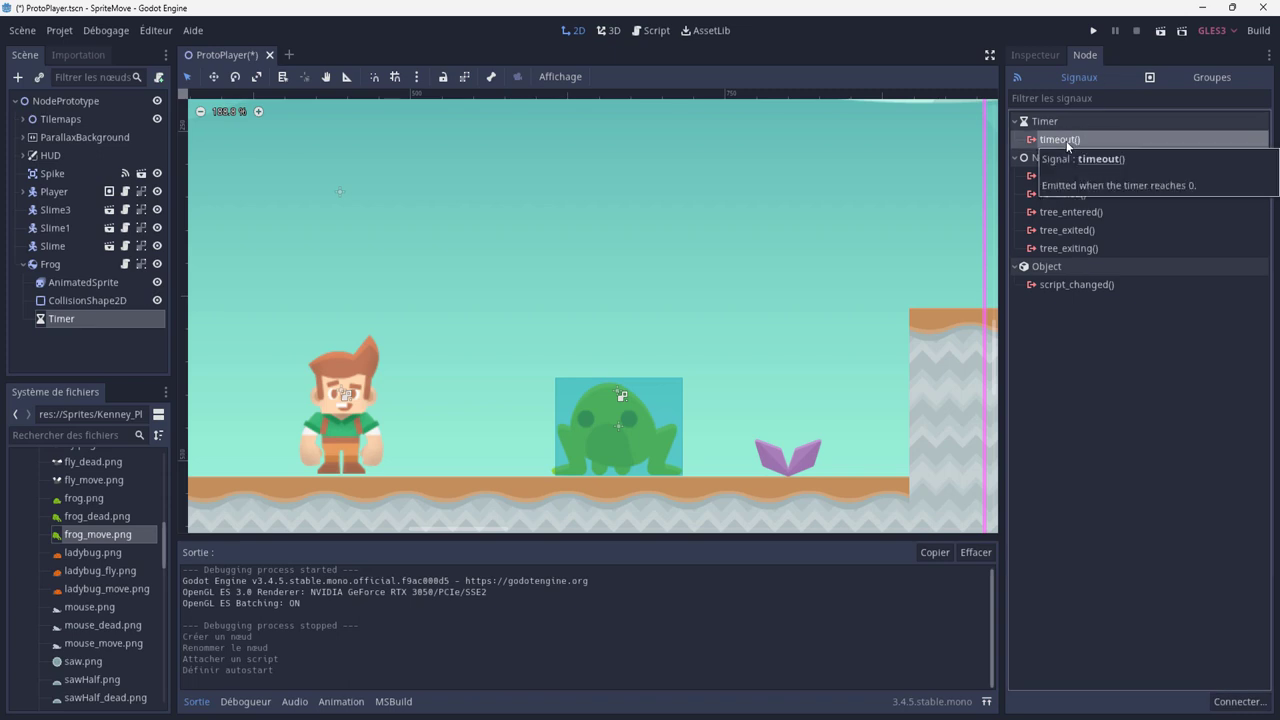
double_click(1066, 141)
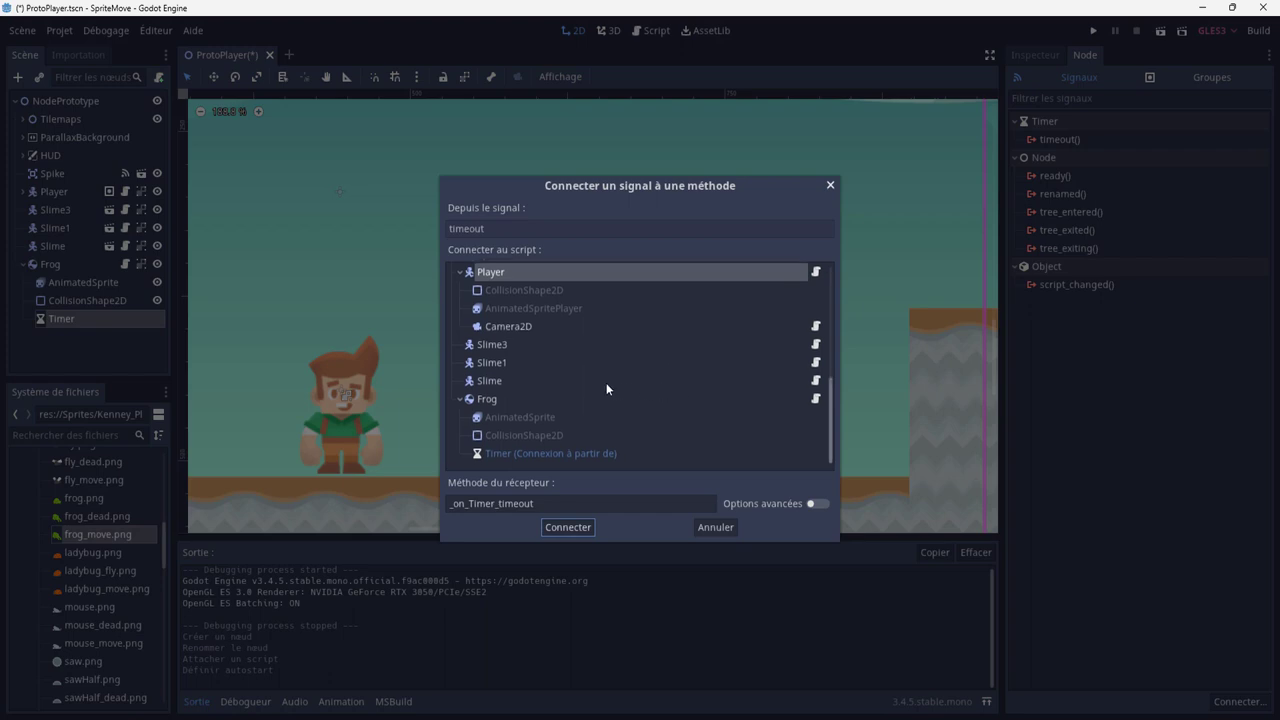
left_click(483, 400)
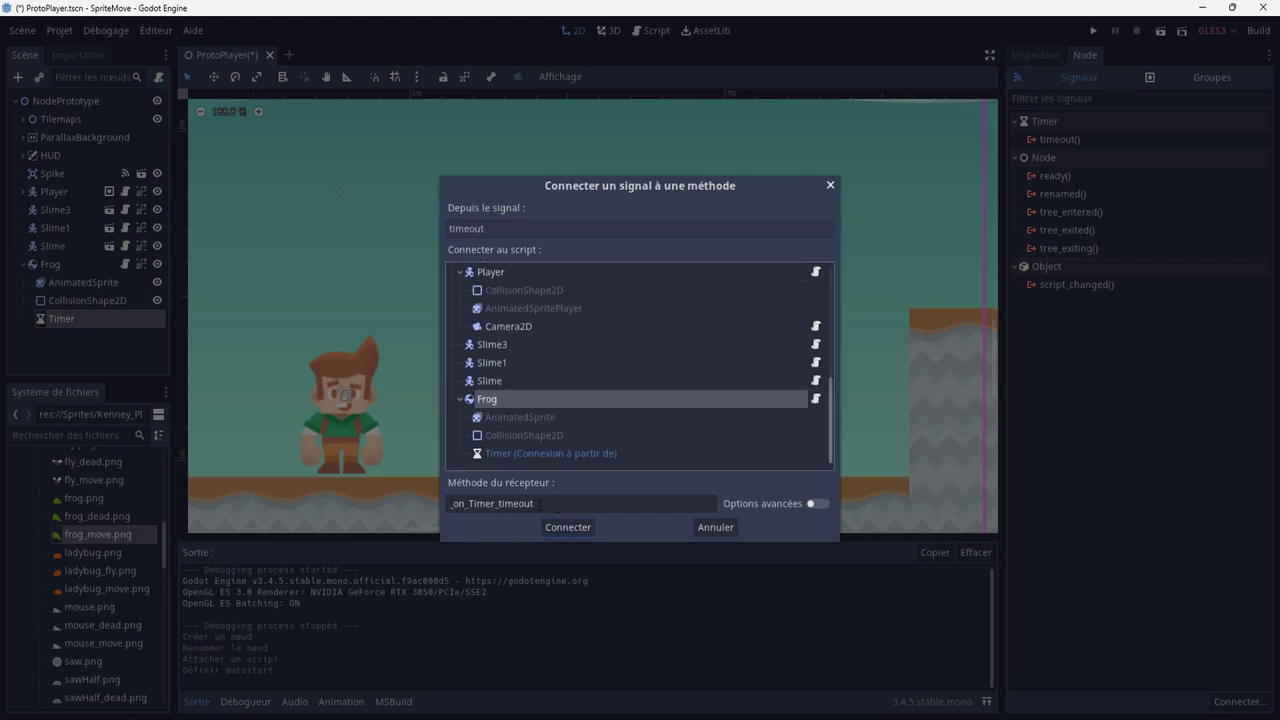
left_click(456, 504)
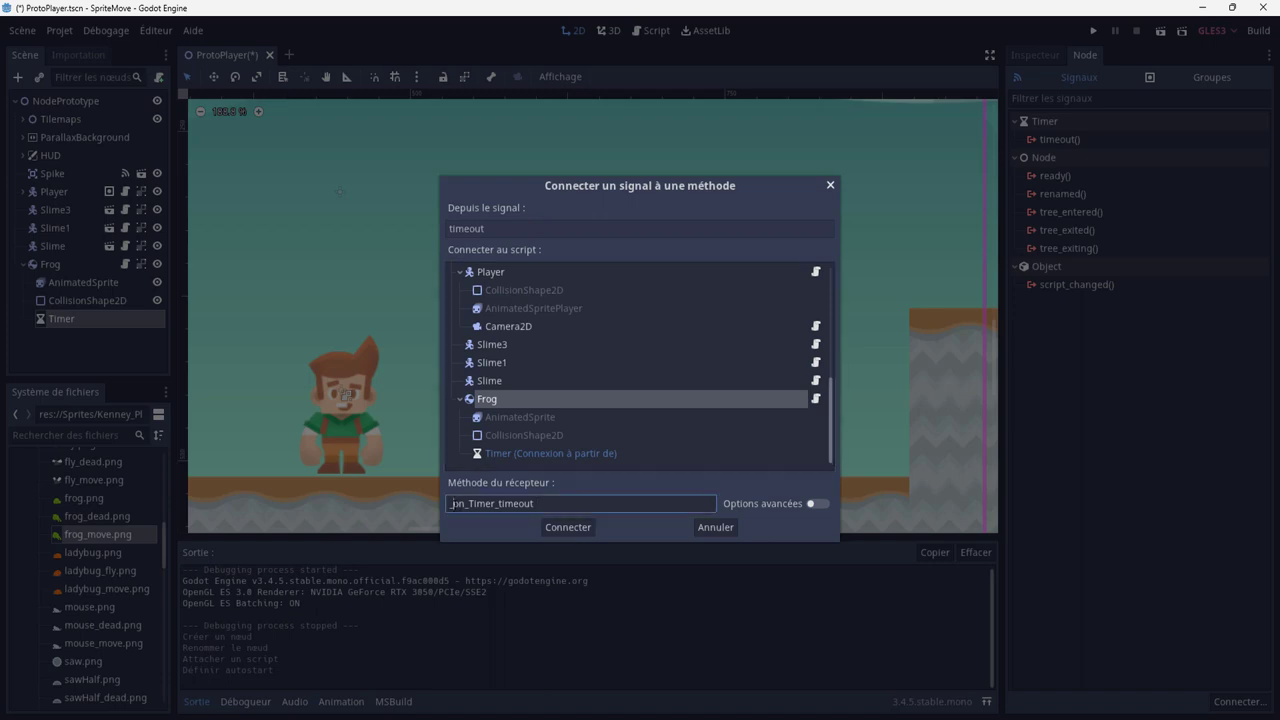
key("Delete")
type("O")
key("BackSpace")
key("BackSpace")
key("BackSpace")
type("T")
double_click(518, 503)
left_click(563, 527)
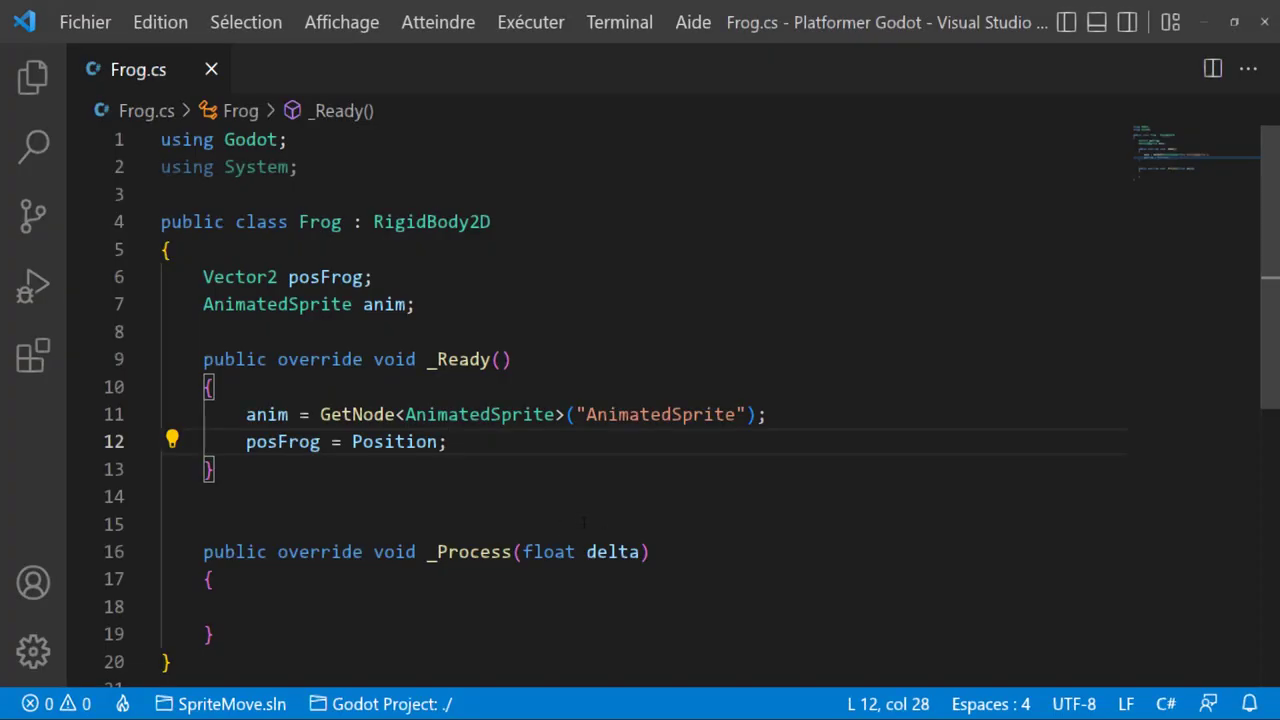
Step: Below _Process, write void OnTimerTimeout() containing GD.Print("Je saute..."); and save
scroll(500, 500, "down", 3)
left_click(326, 425)
key("Return")
key("Return")
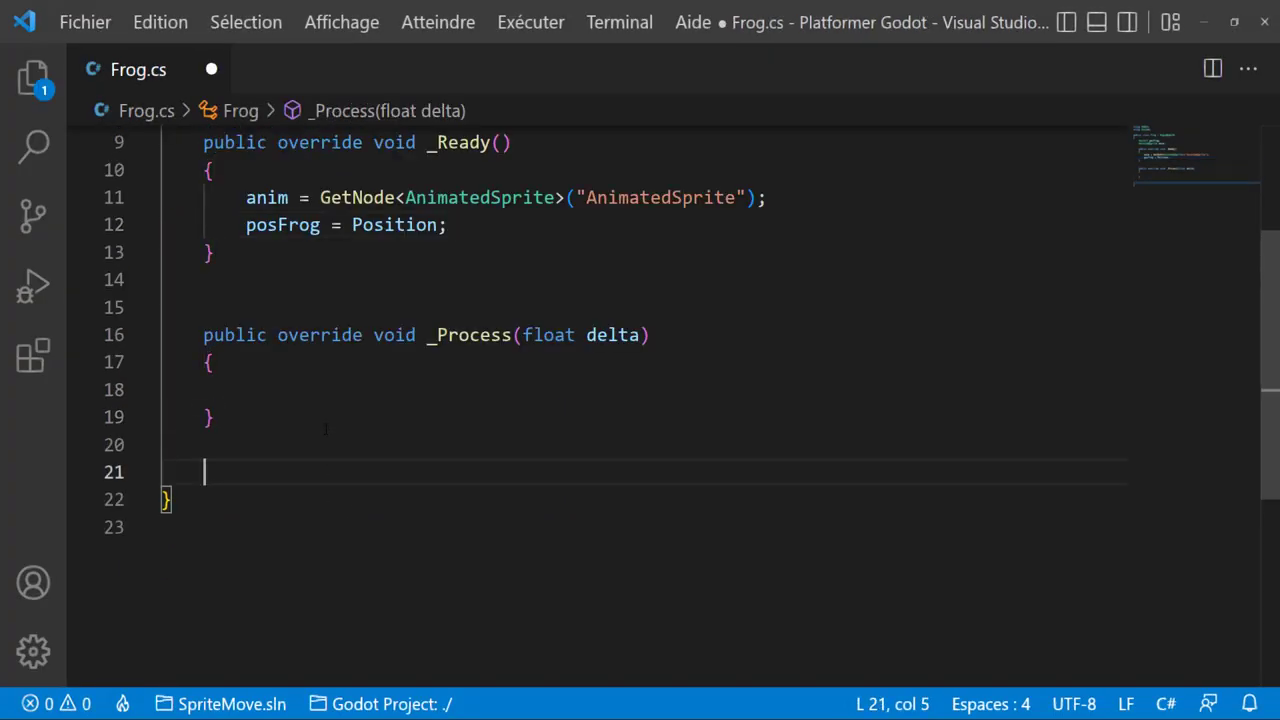
type("void ")
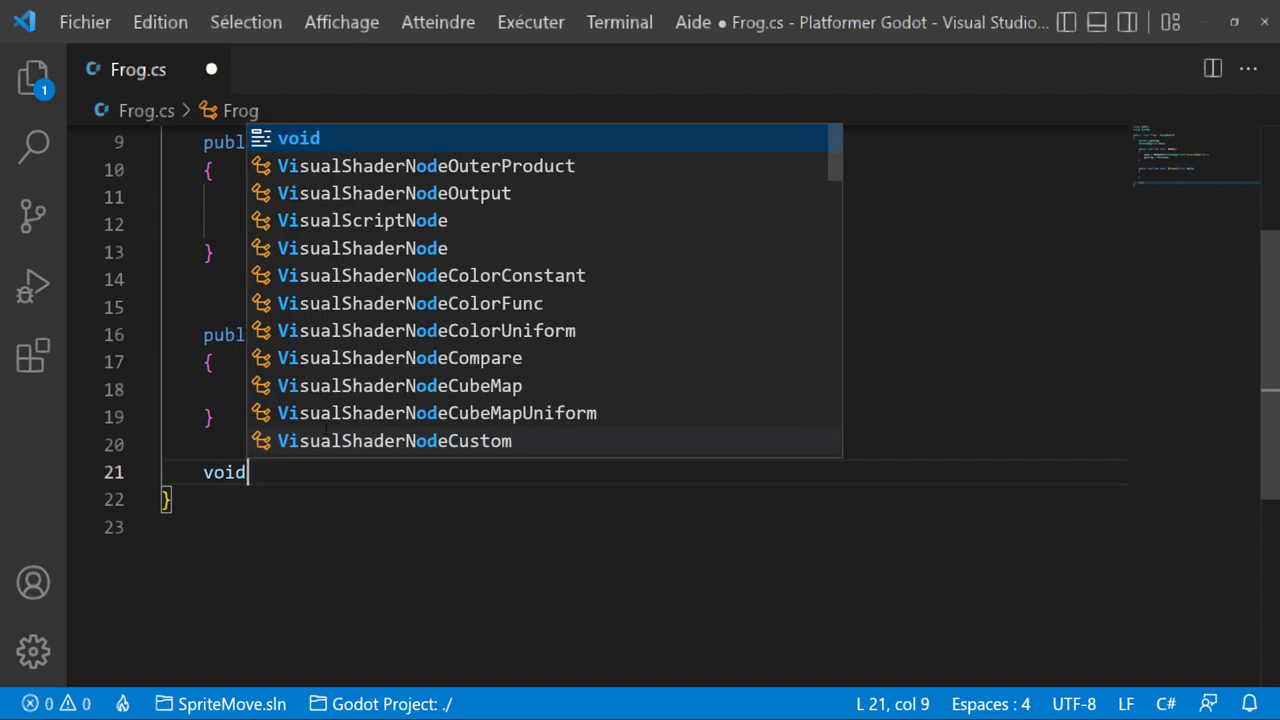
type("OnTimerTimeout")
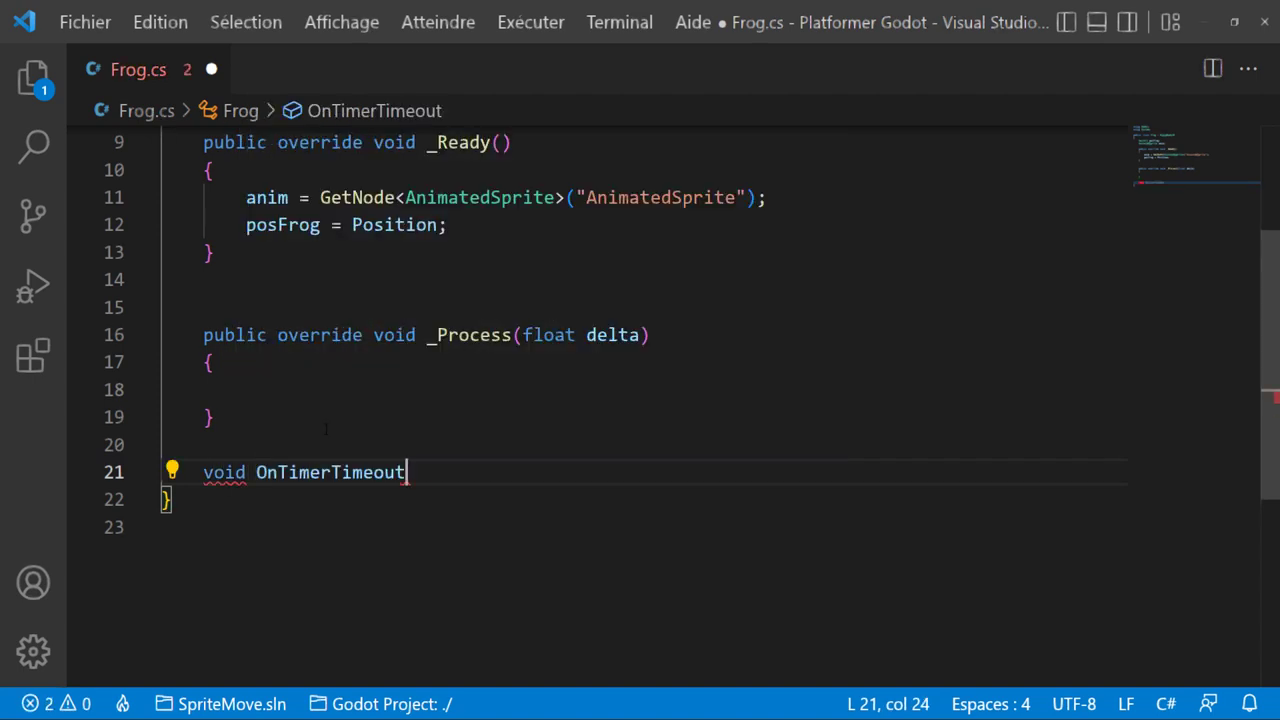
type("()")
key("Return")
type("{")
key("Return")
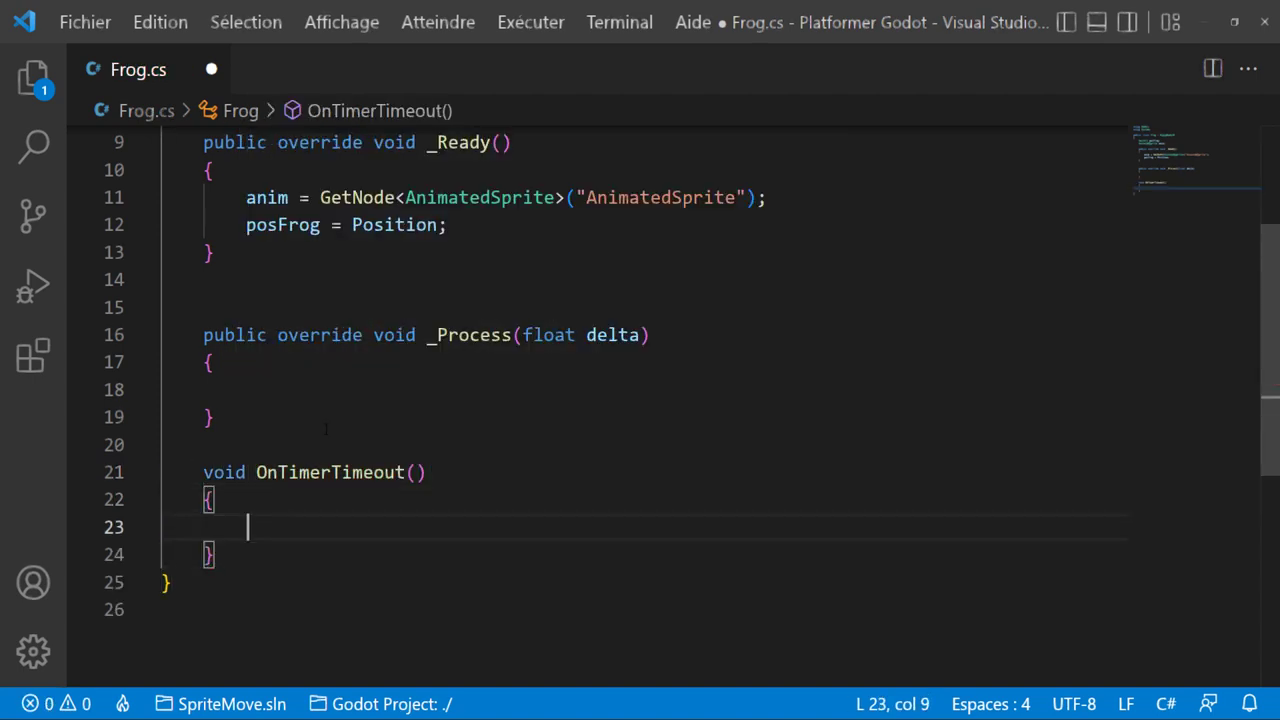
type("Gd")
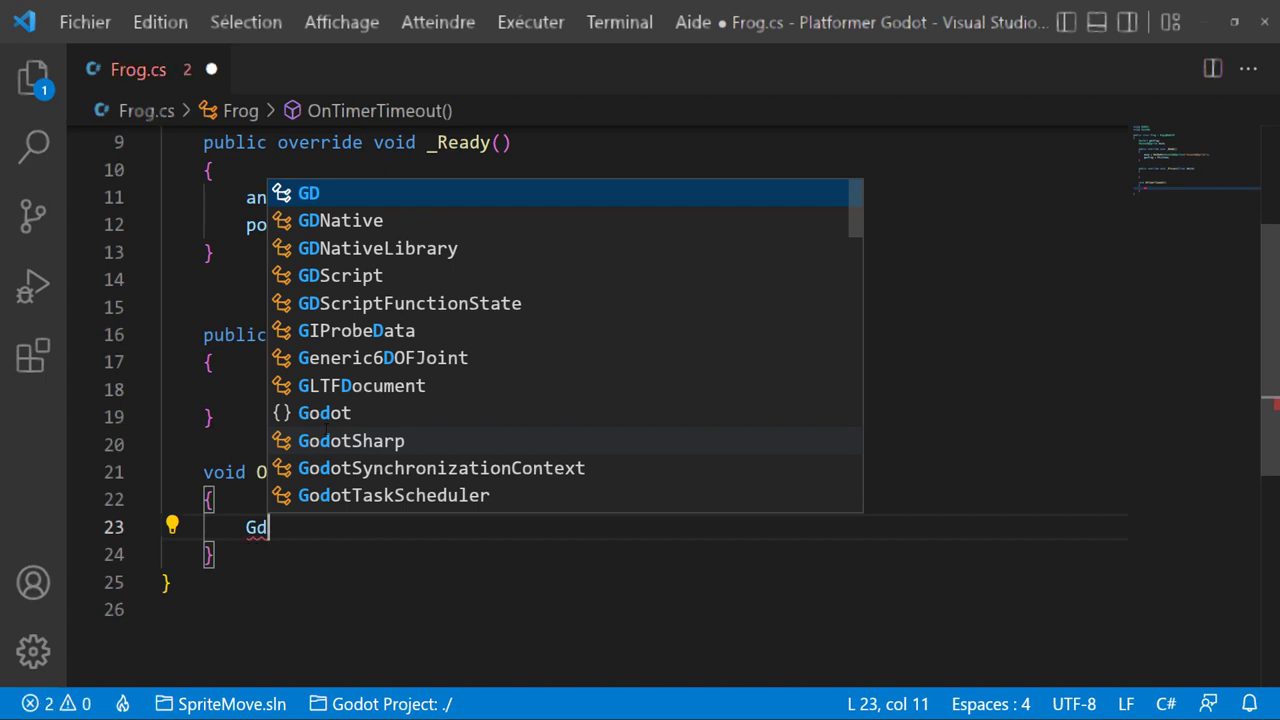
key("Return")
type(".prin")
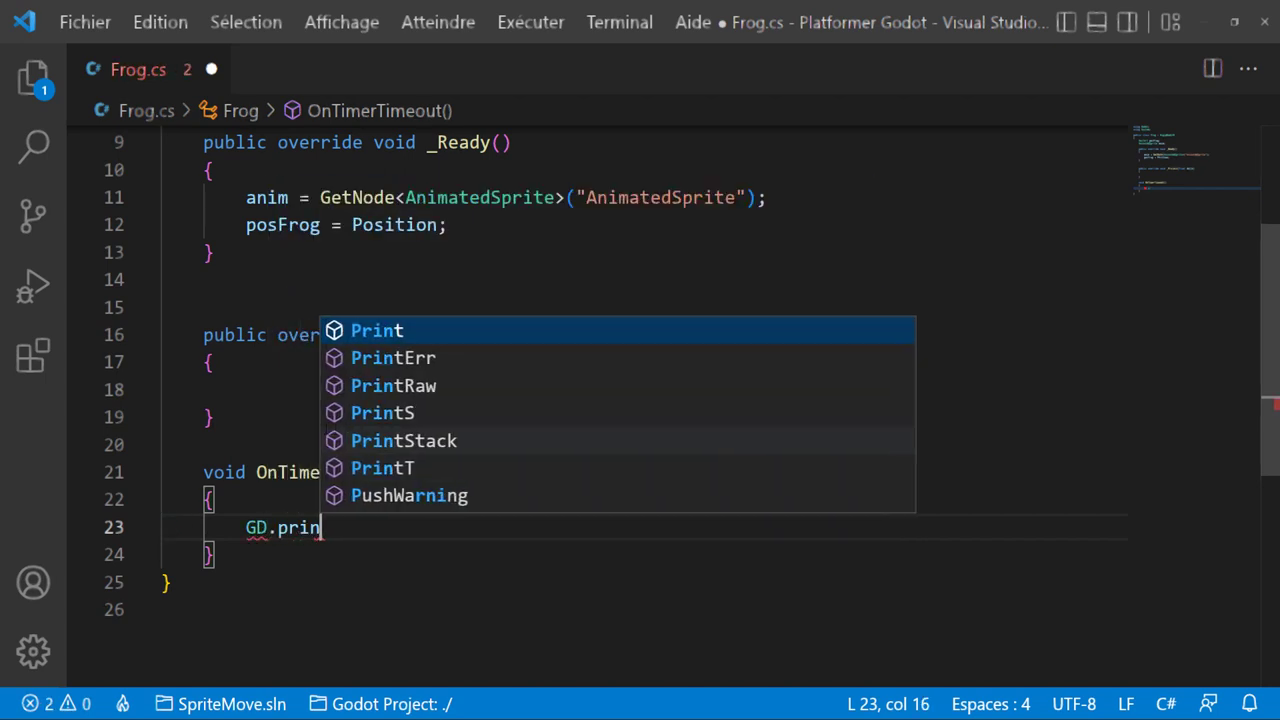
key("Return")
type("(\"J")
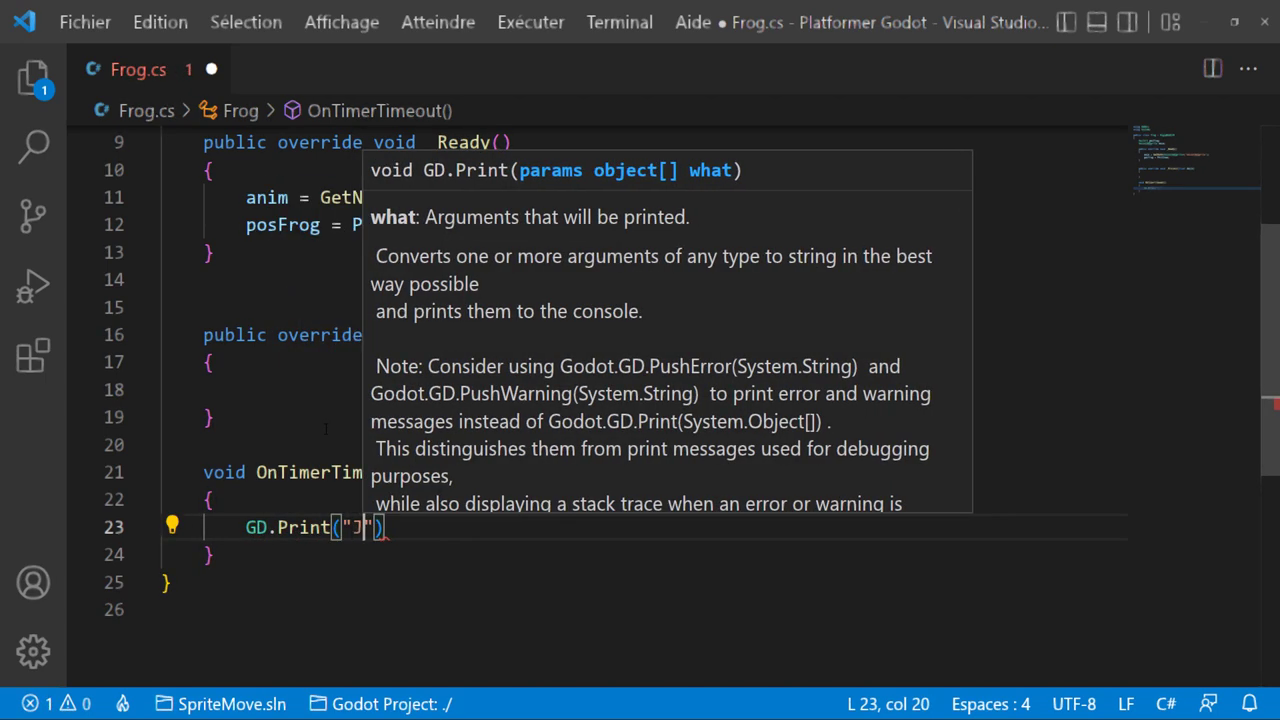
type("e saute...")
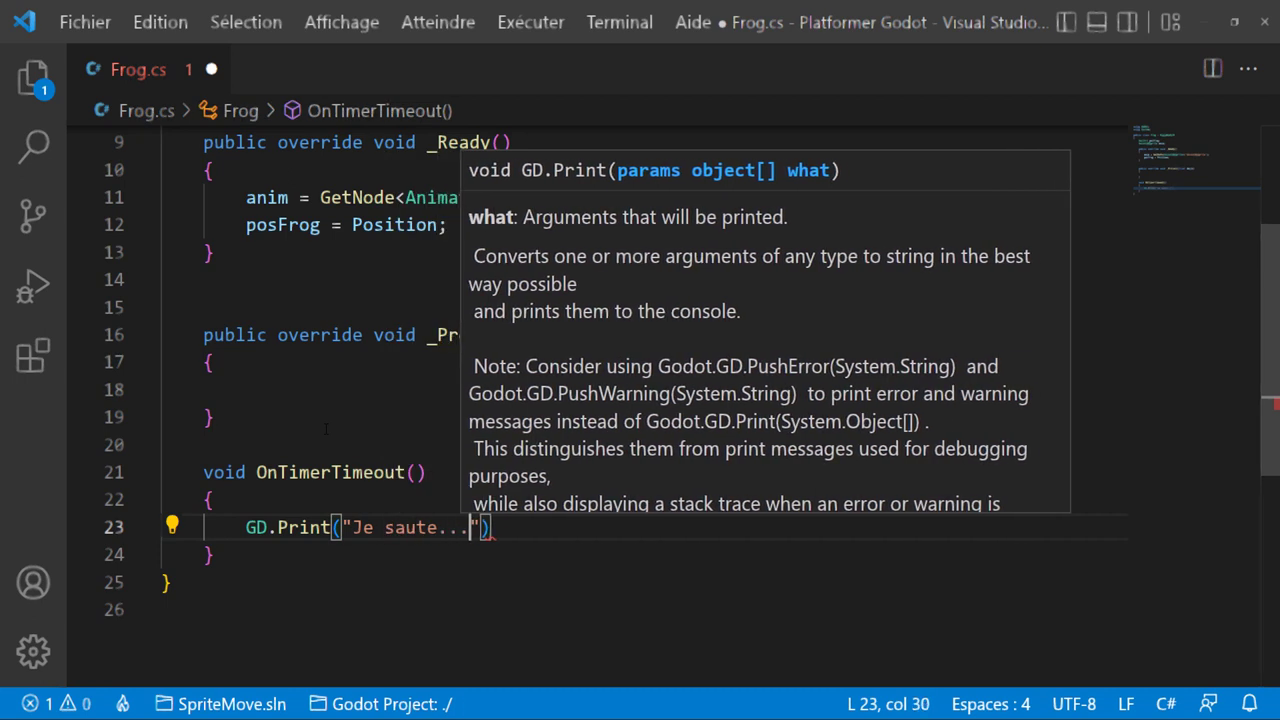
type("\");")
key("ctrl+s")
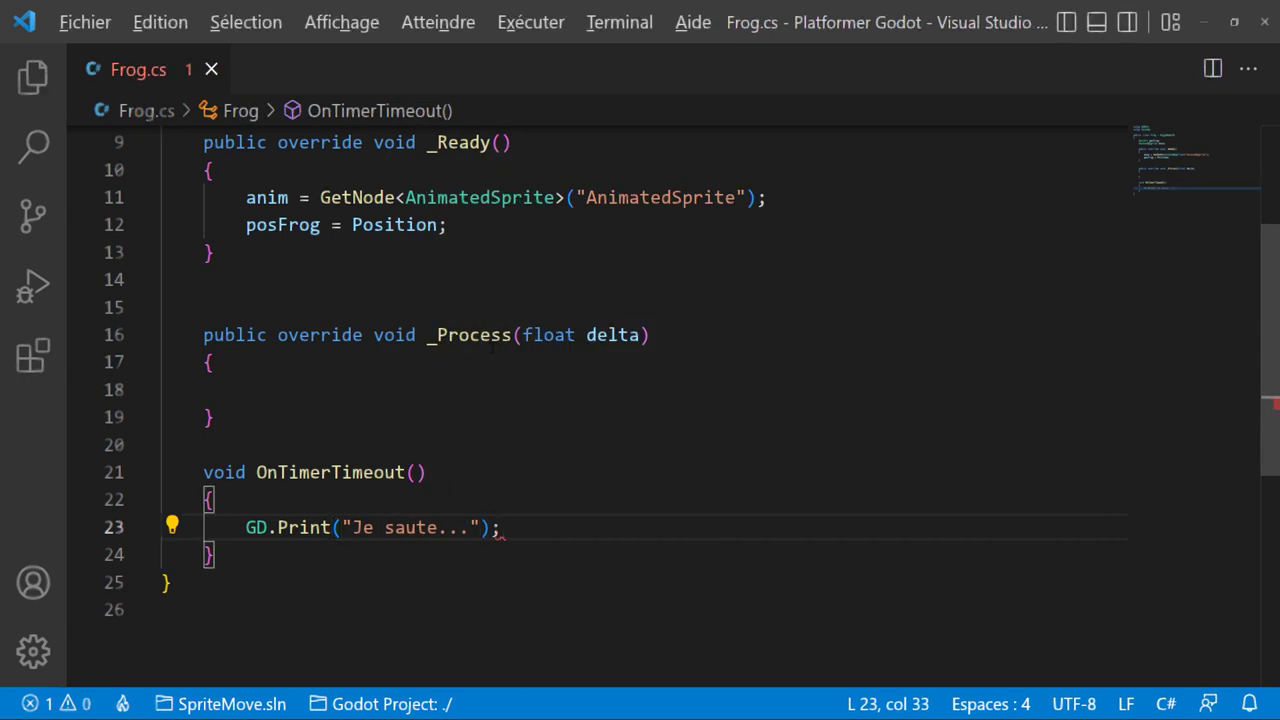
key("alt+Tab")
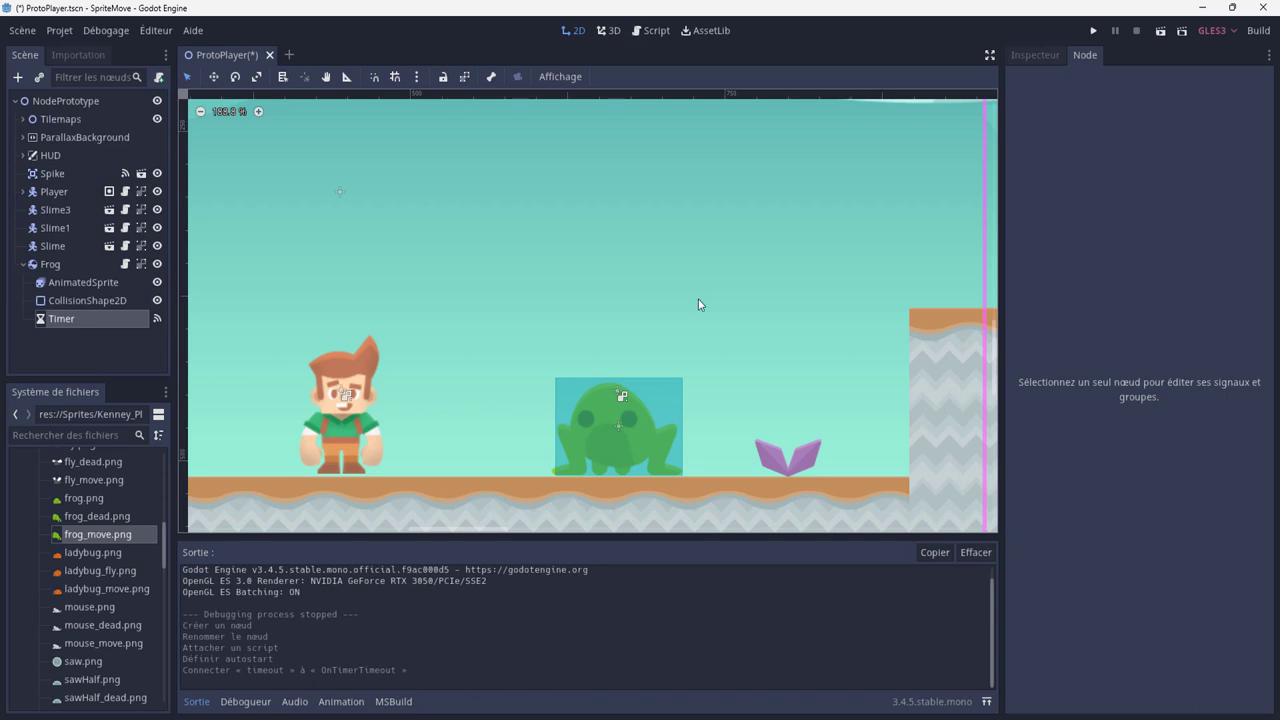
Step: Run the game to confirm 'Je saute...' prints, then review the Frog's RigidBody2D properties
left_click(1093, 31)
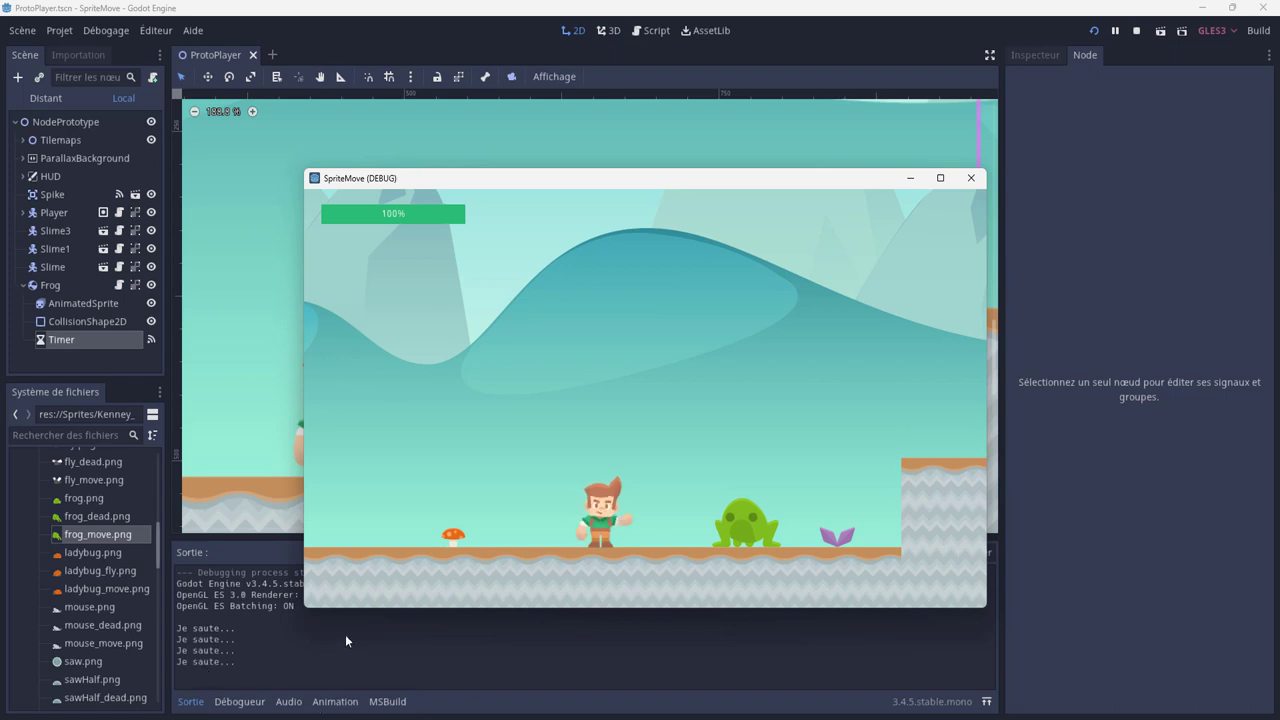
left_click(970, 177)
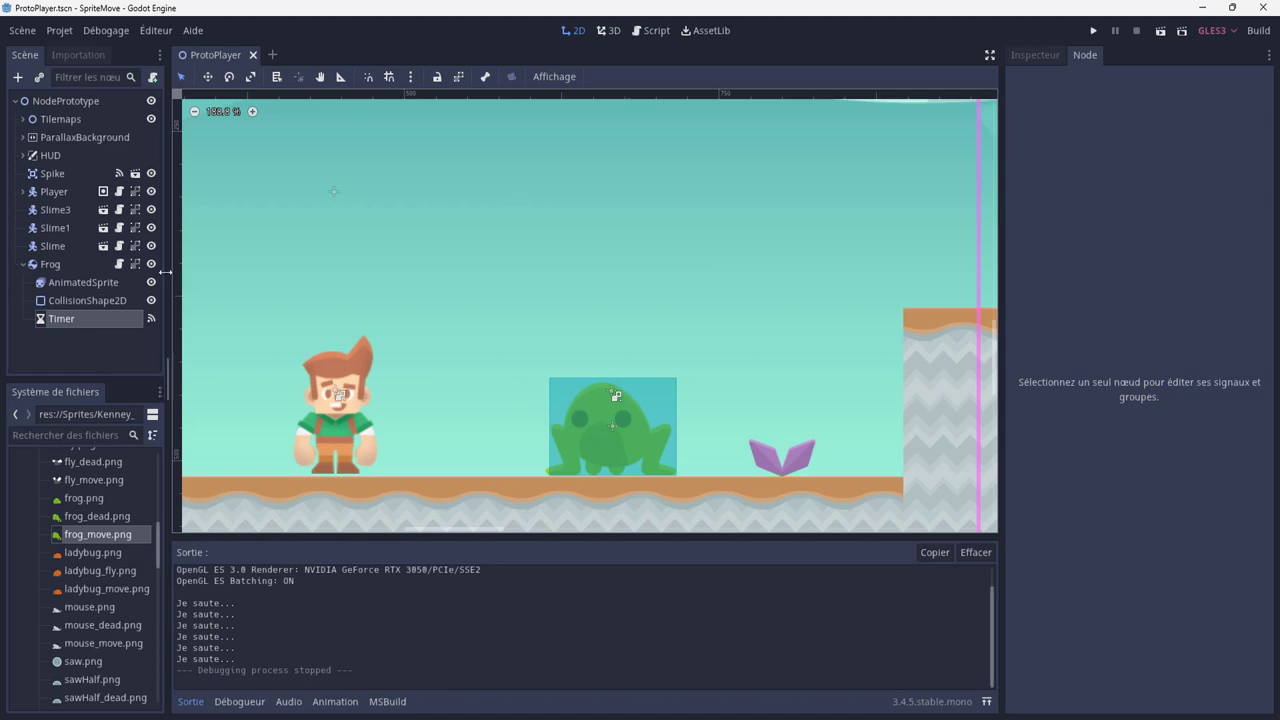
left_click(73, 267)
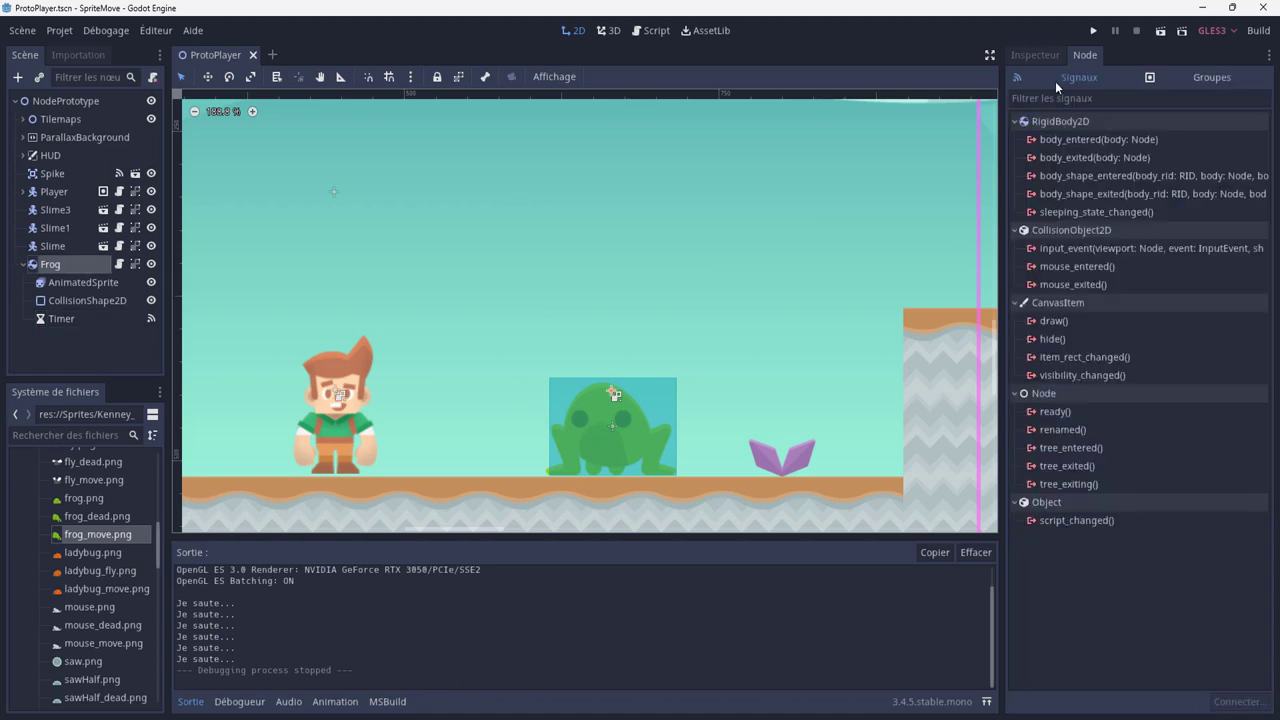
left_click(1035, 55)
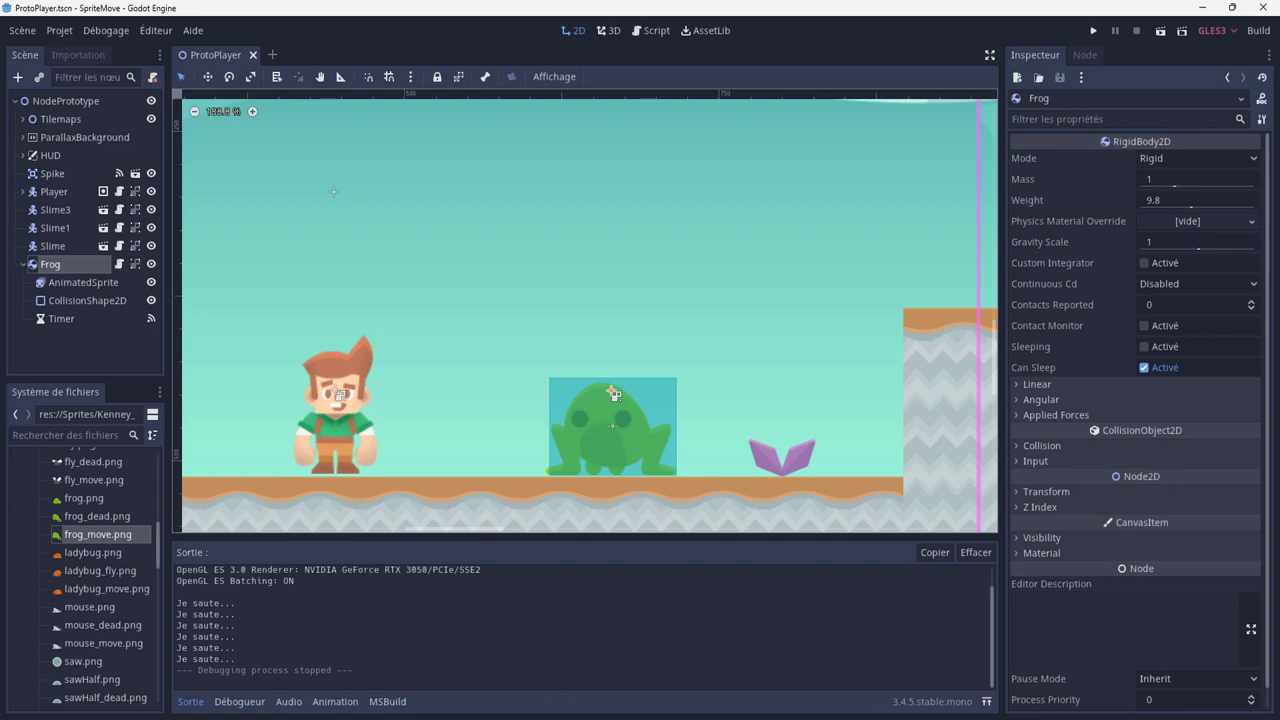
key("alt+Tab")
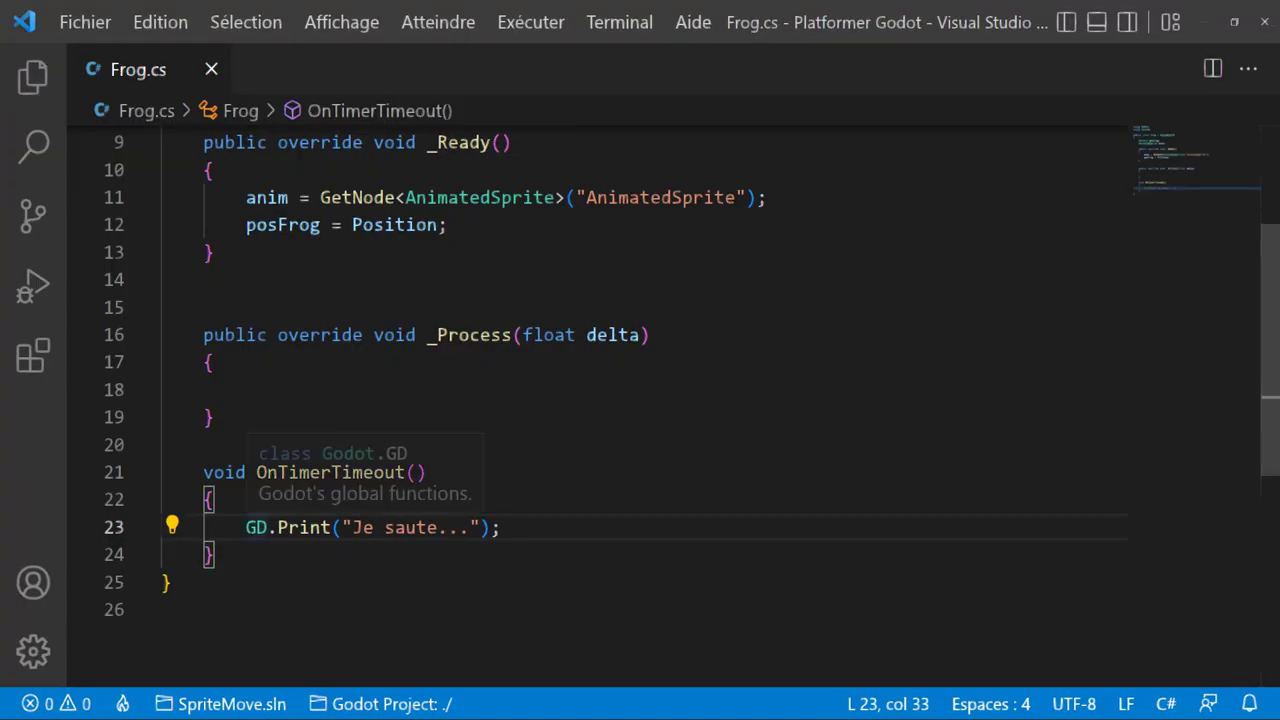
Step: Replace the GD.Print line in OnTimerTimeout with an ApplyImpulse( call
left_click_drag(246, 527, 532, 527)
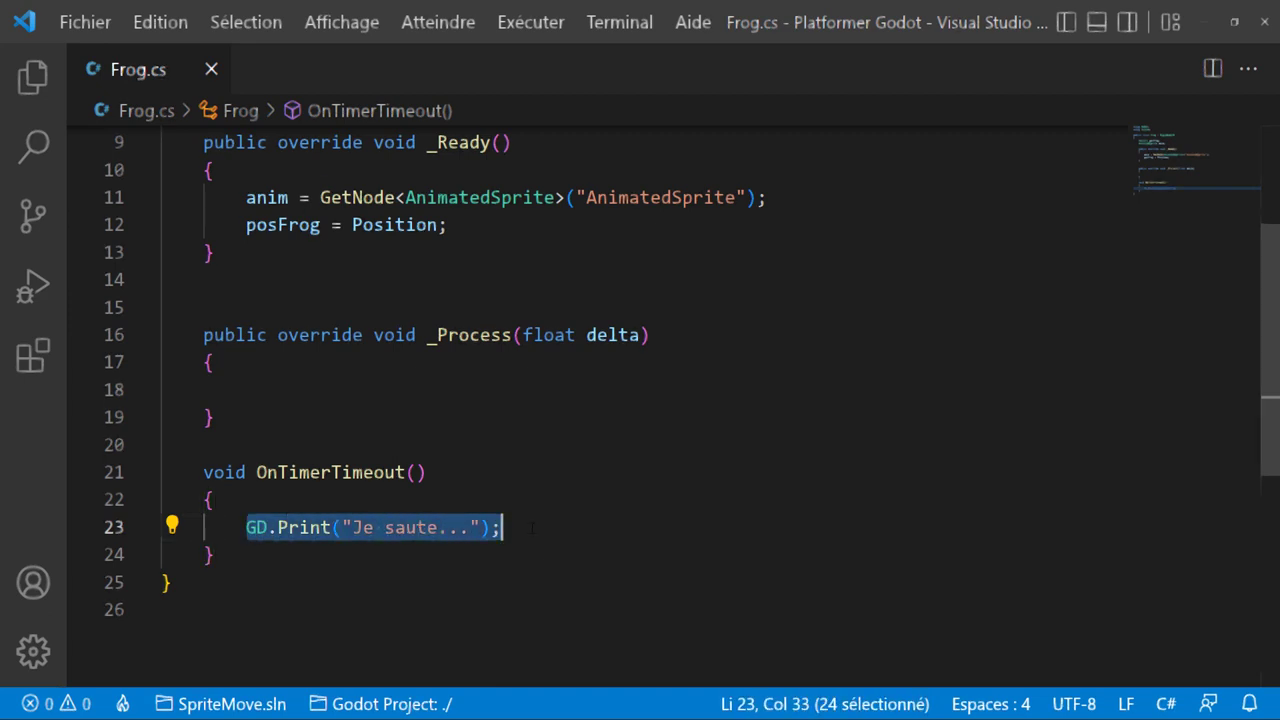
type("appl")
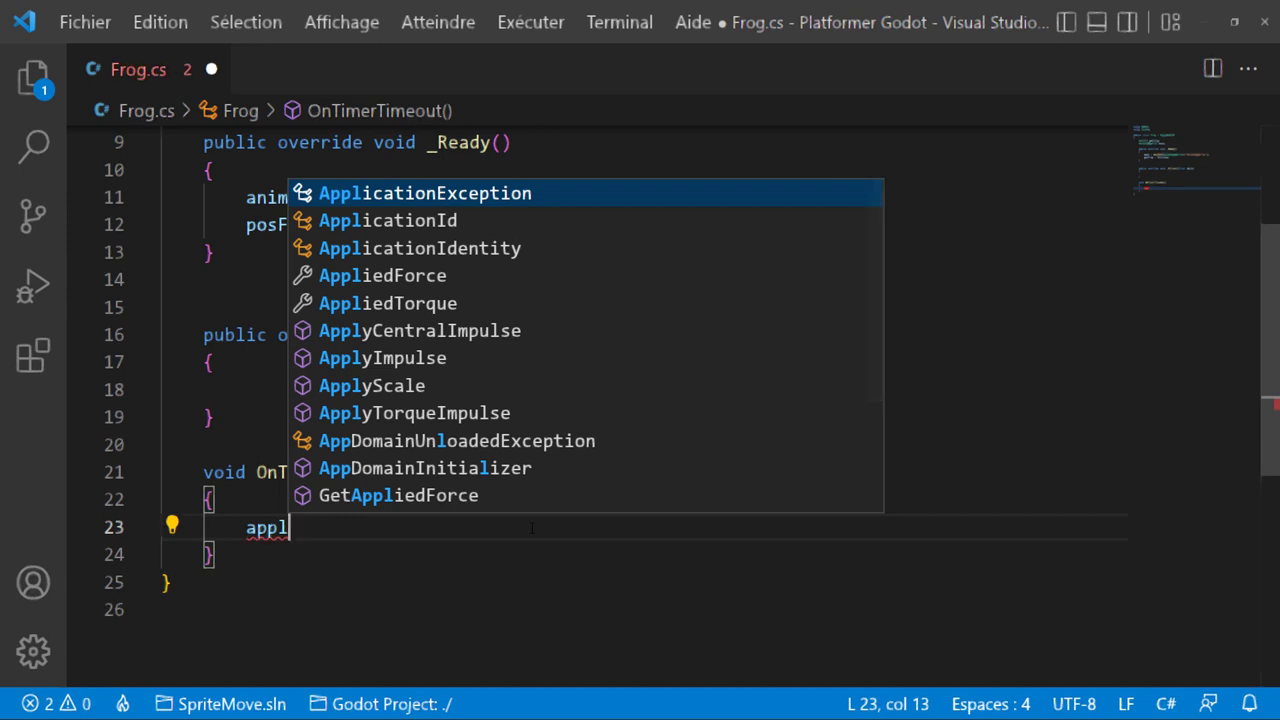
type("yim")
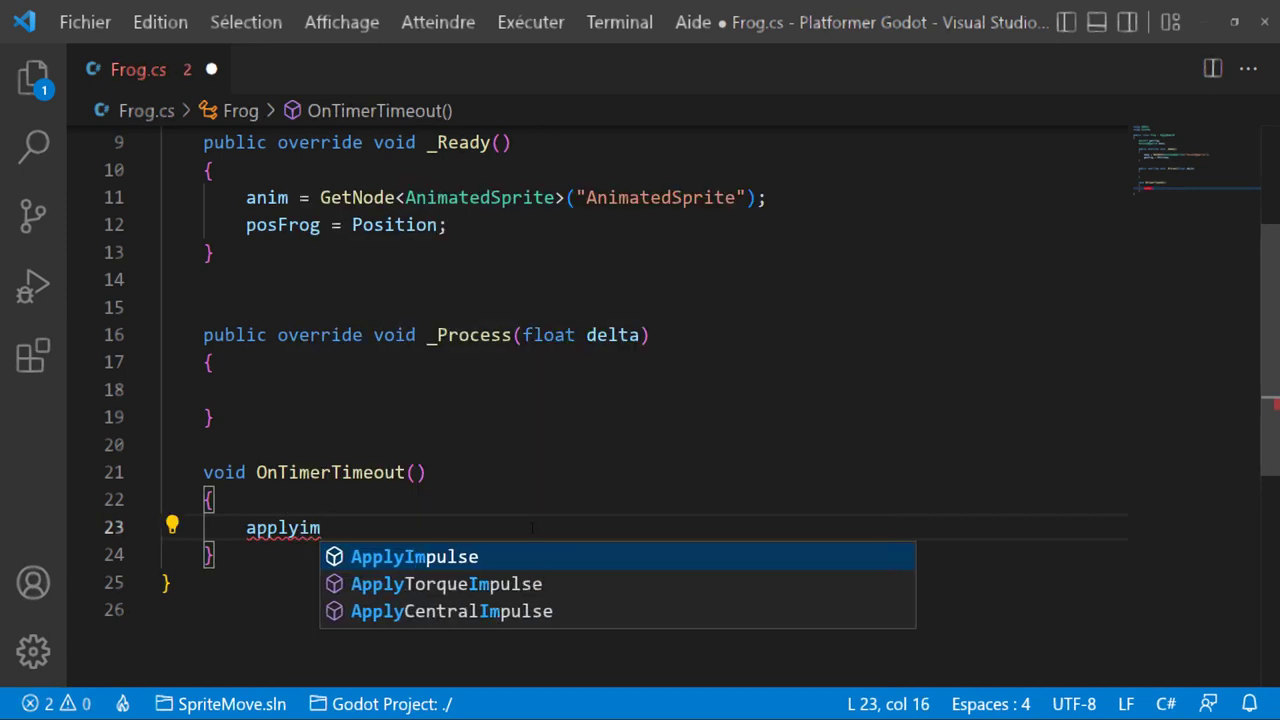
key("BackSpace")
key("BackSpace")
key("BackSpace")
key("BackSpace")
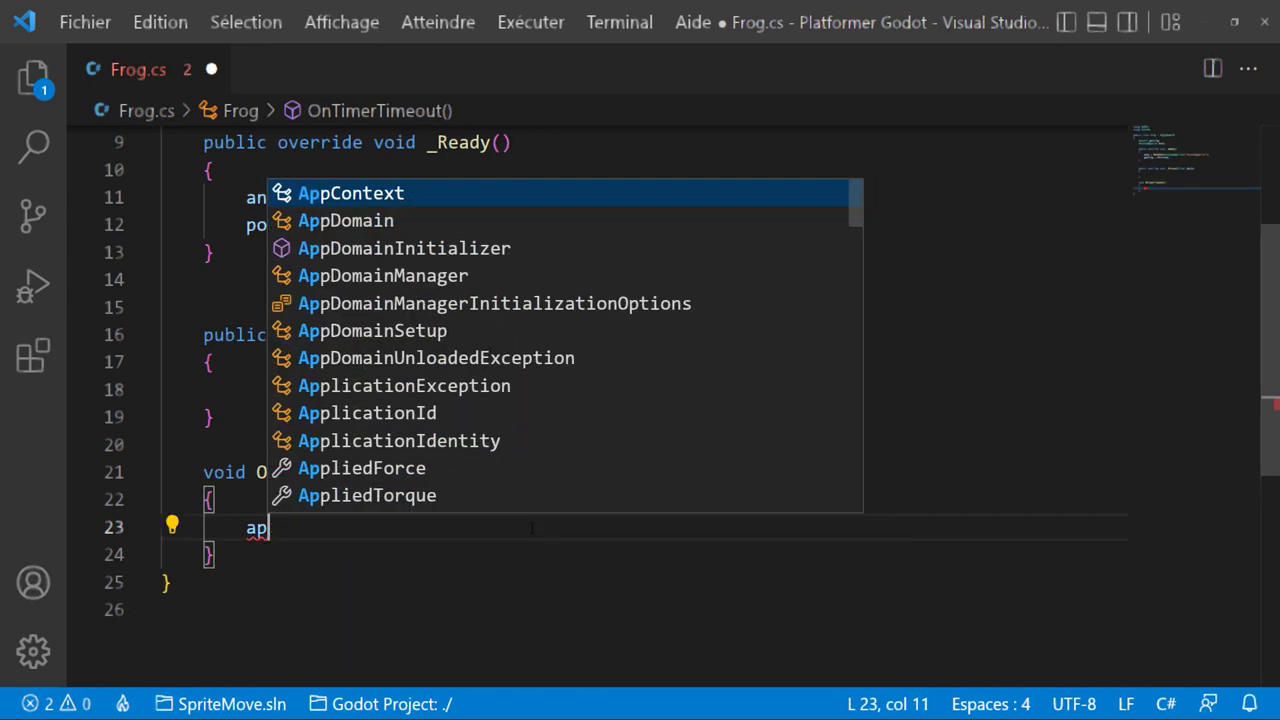
key("BackSpace")
key("BackSpace")
type("add")
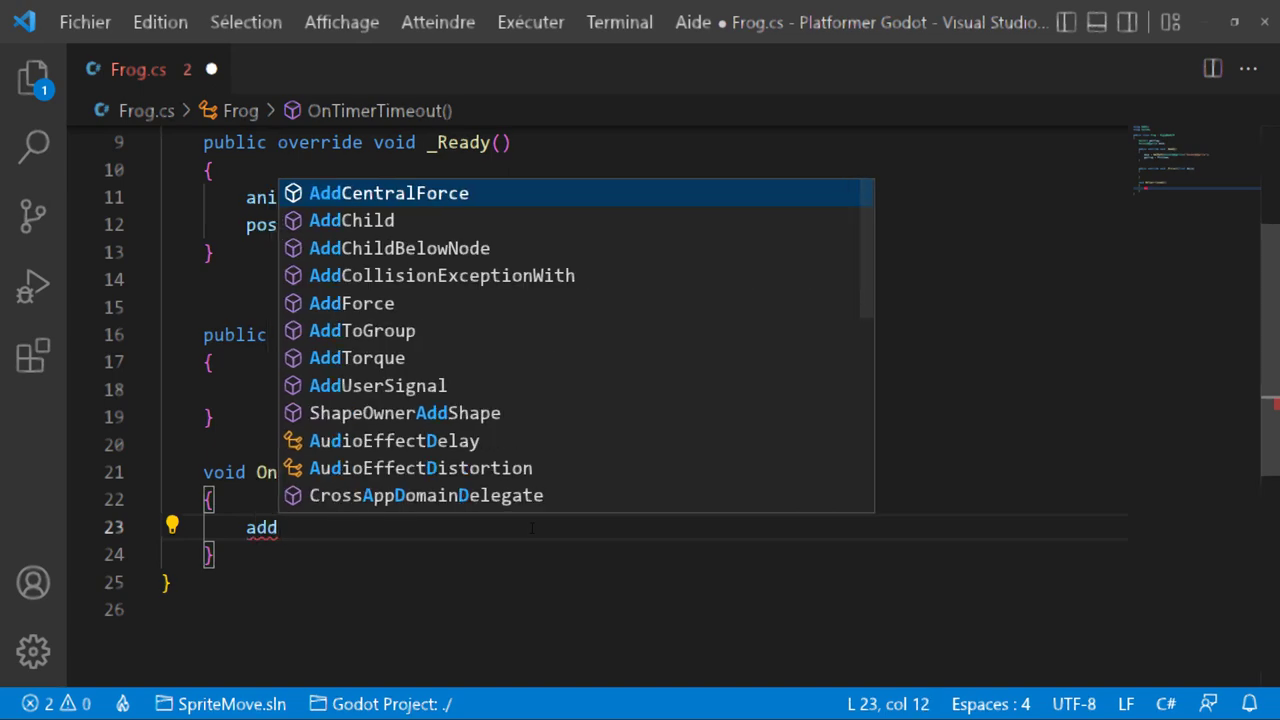
type("for")
key("BackSpace")
key("BackSpace")
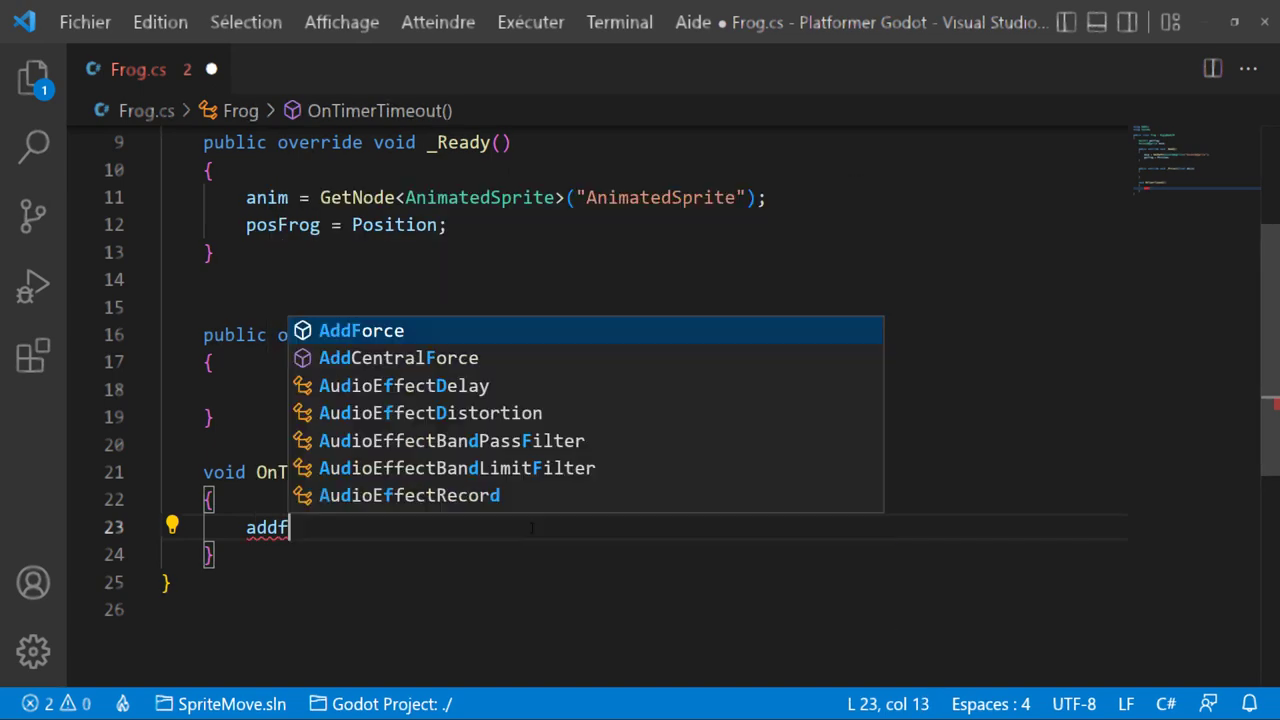
key("BackSpace")
key("BackSpace")
key("BackSpace")
type("pply")
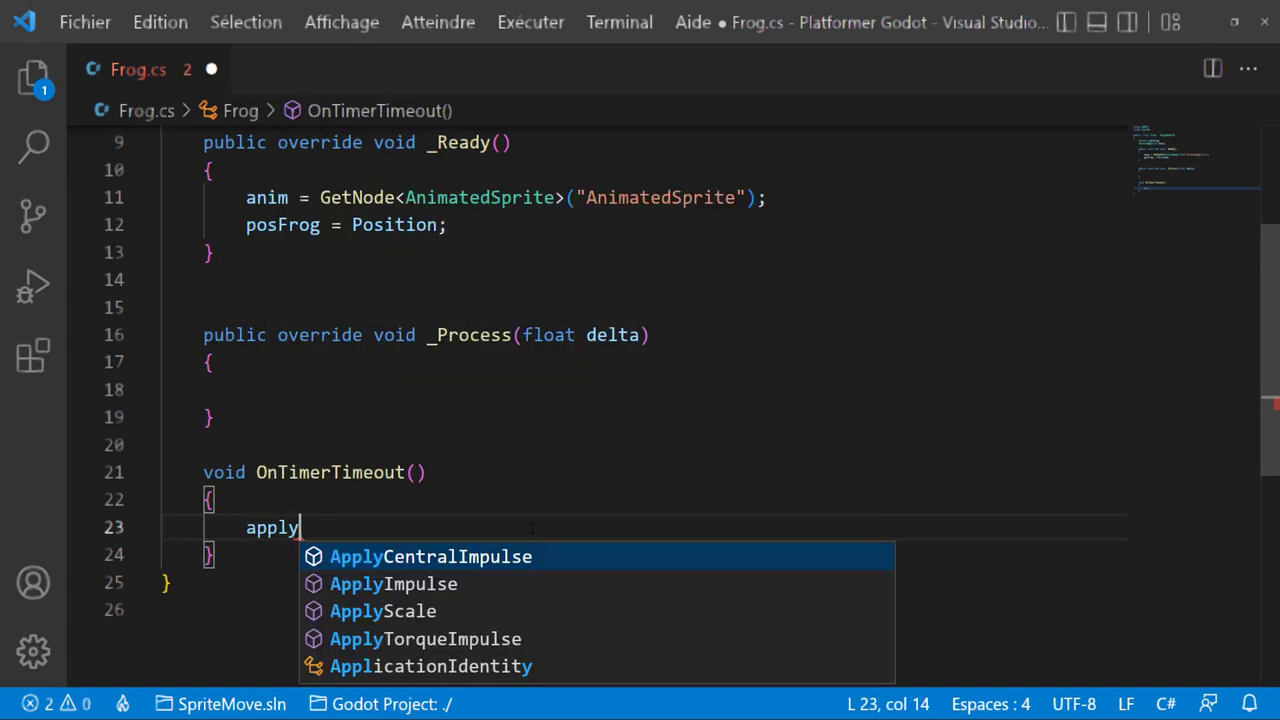
key("Down")
key("Return")
type("(")
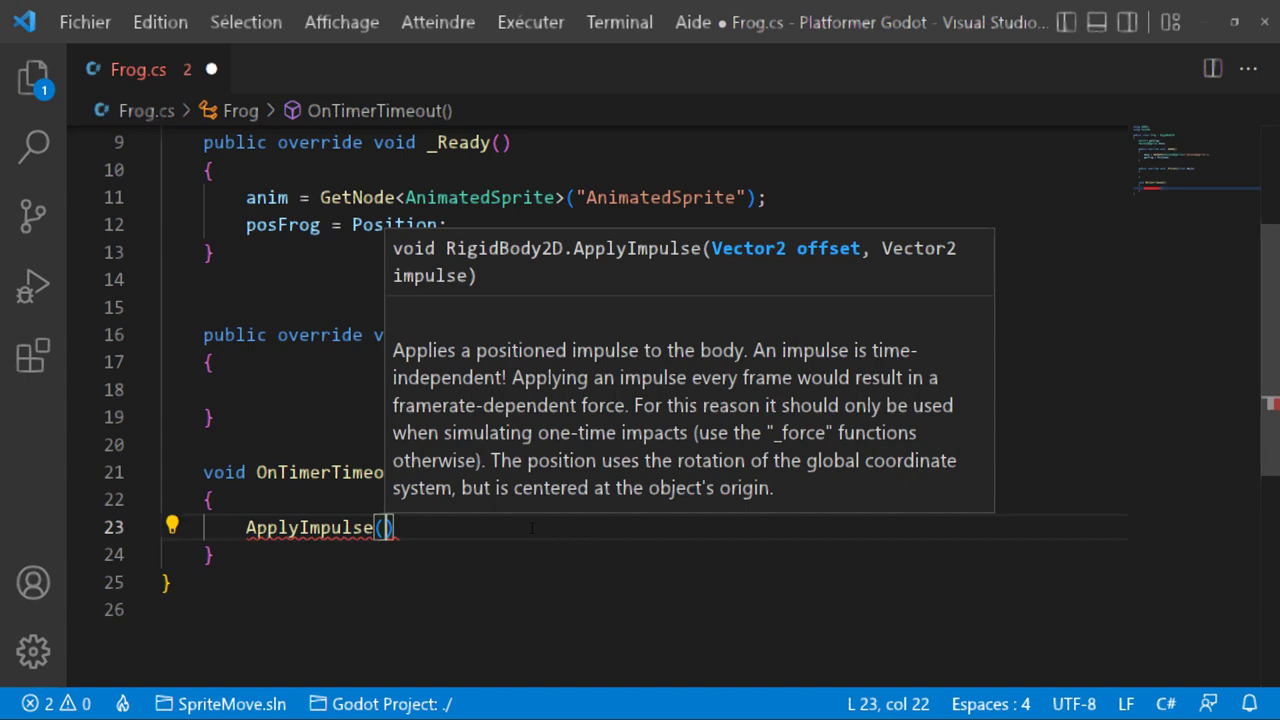
Step: Complete it as ApplyImpulse(Vector2.Up, Vector2.Up * 500); and save Frog.cs
type("vec")
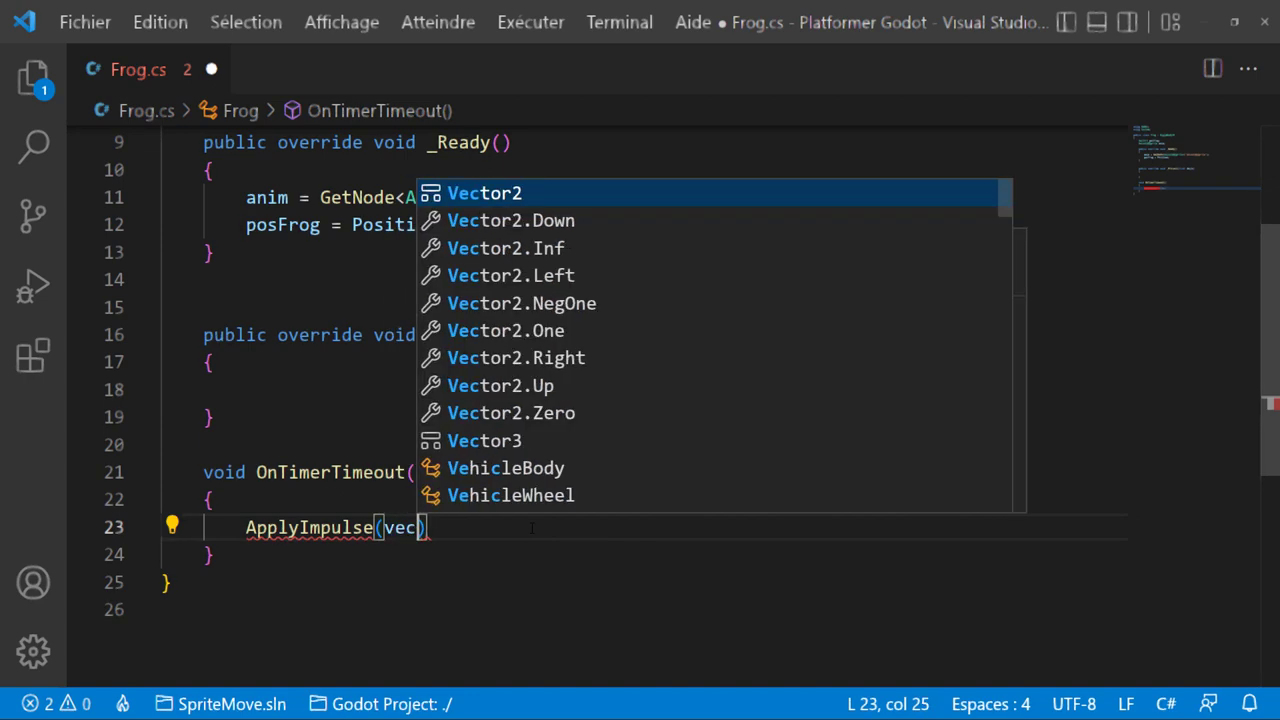
key("Return")
type(".up")
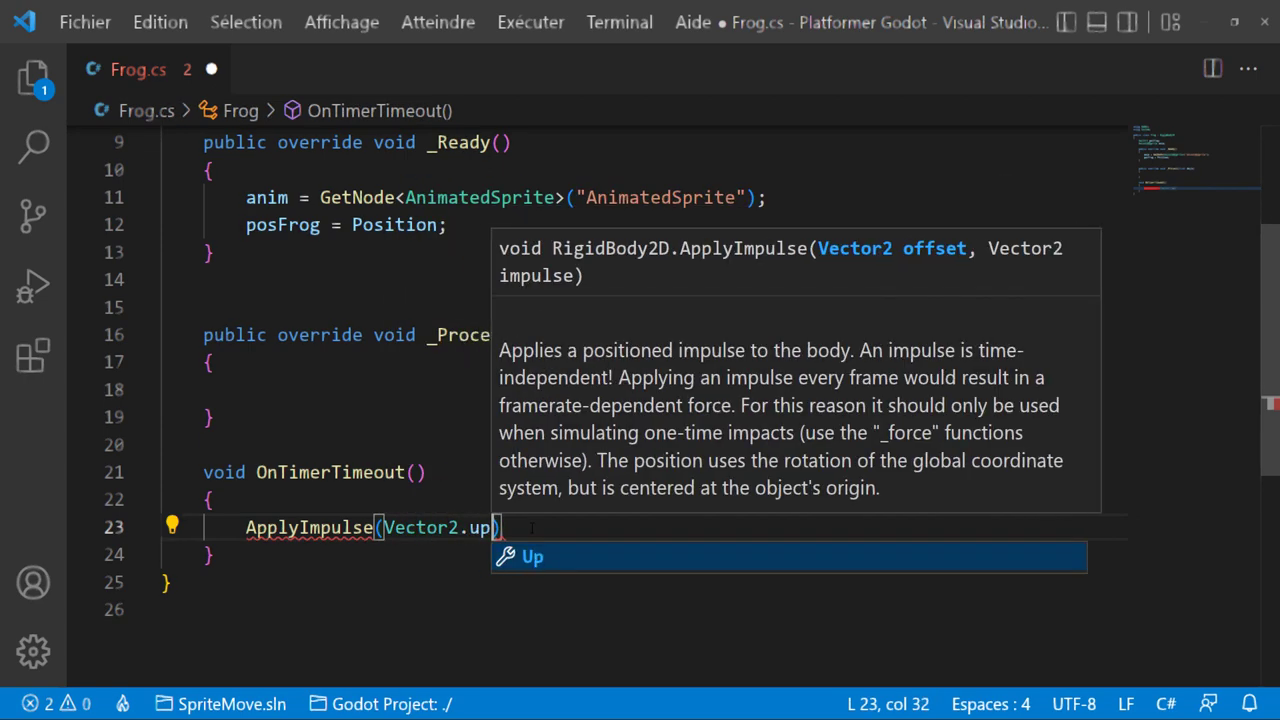
key("Return")
type(",")
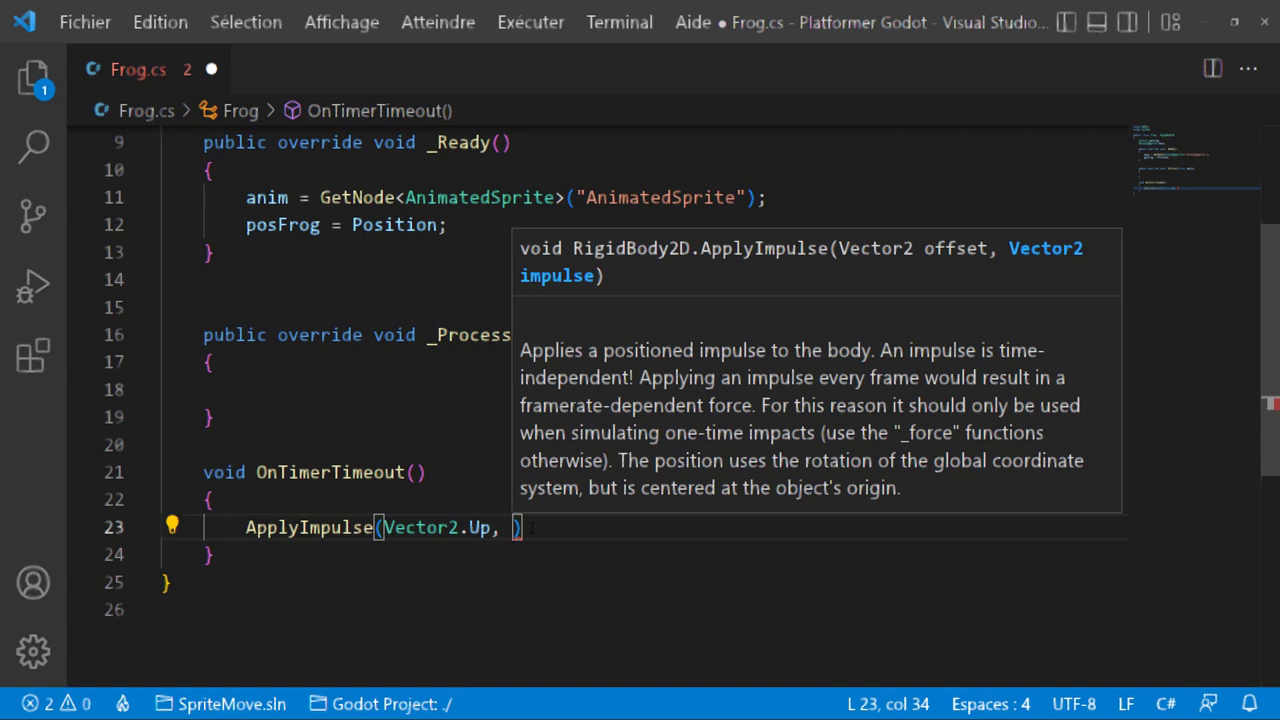
type("vec")
key("Return")
type(".")
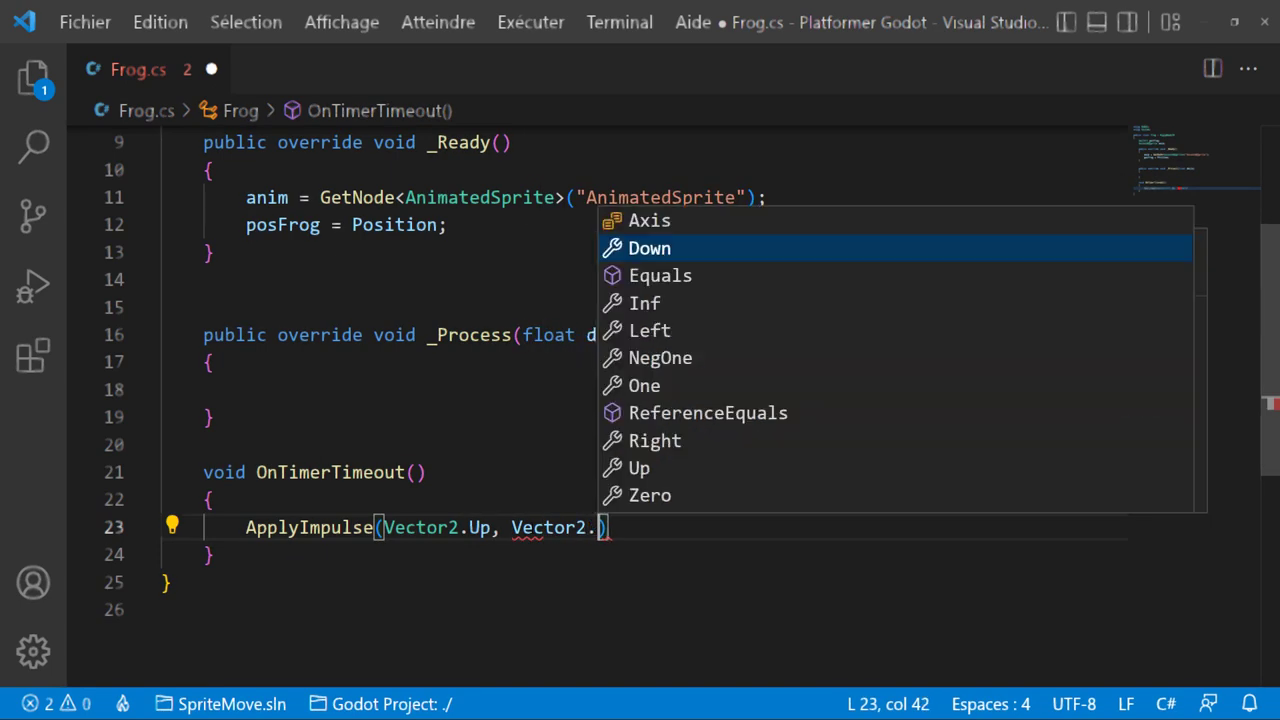
type("up ")
type("* ")
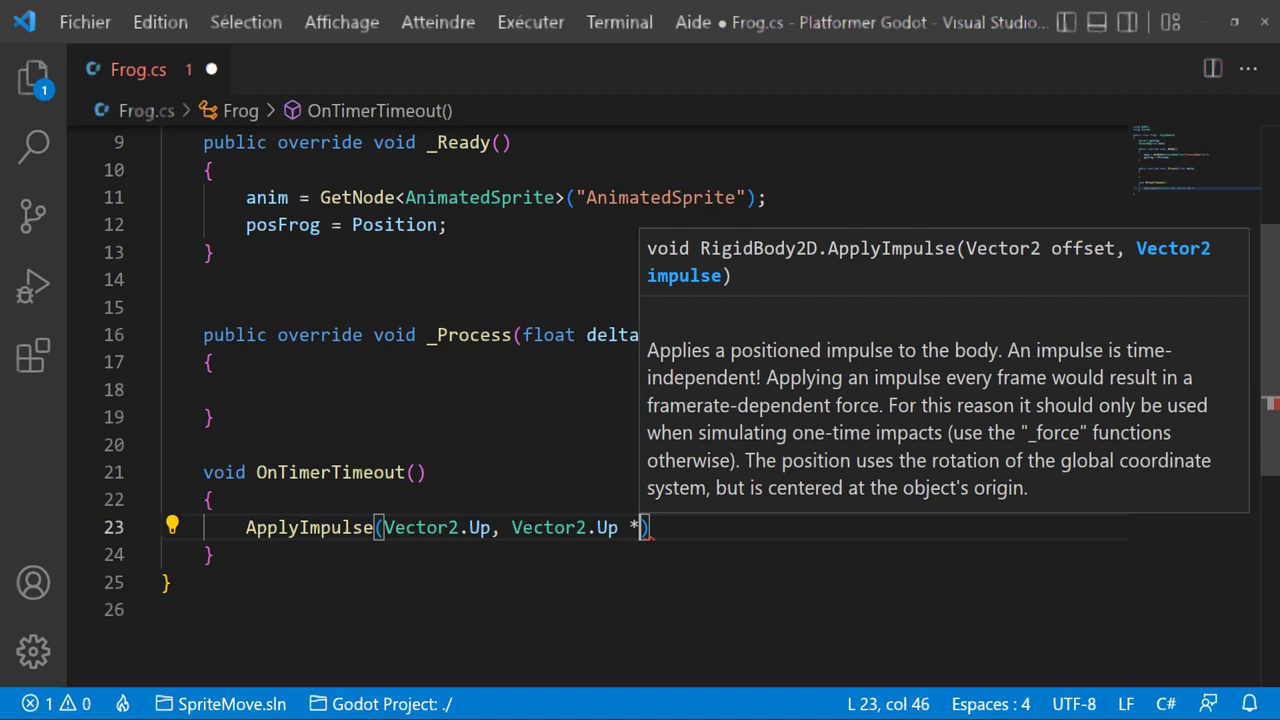
type("500")
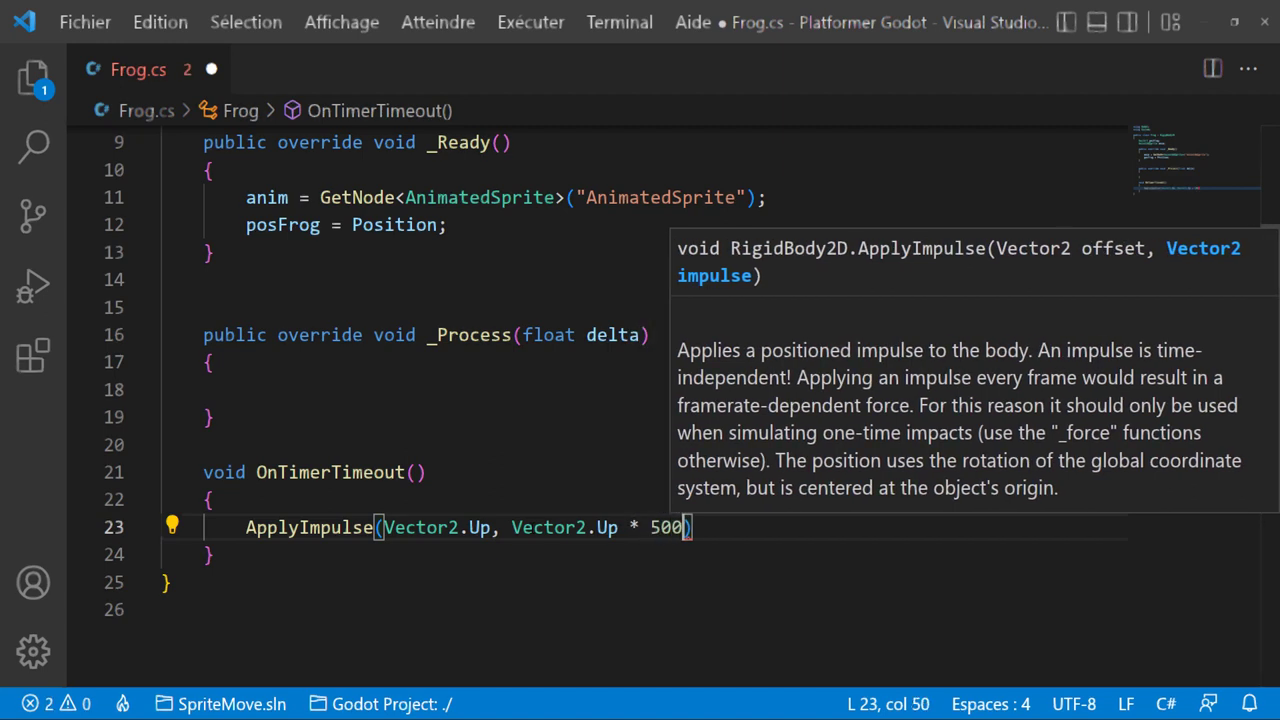
type(");")
key("ctrl+s")
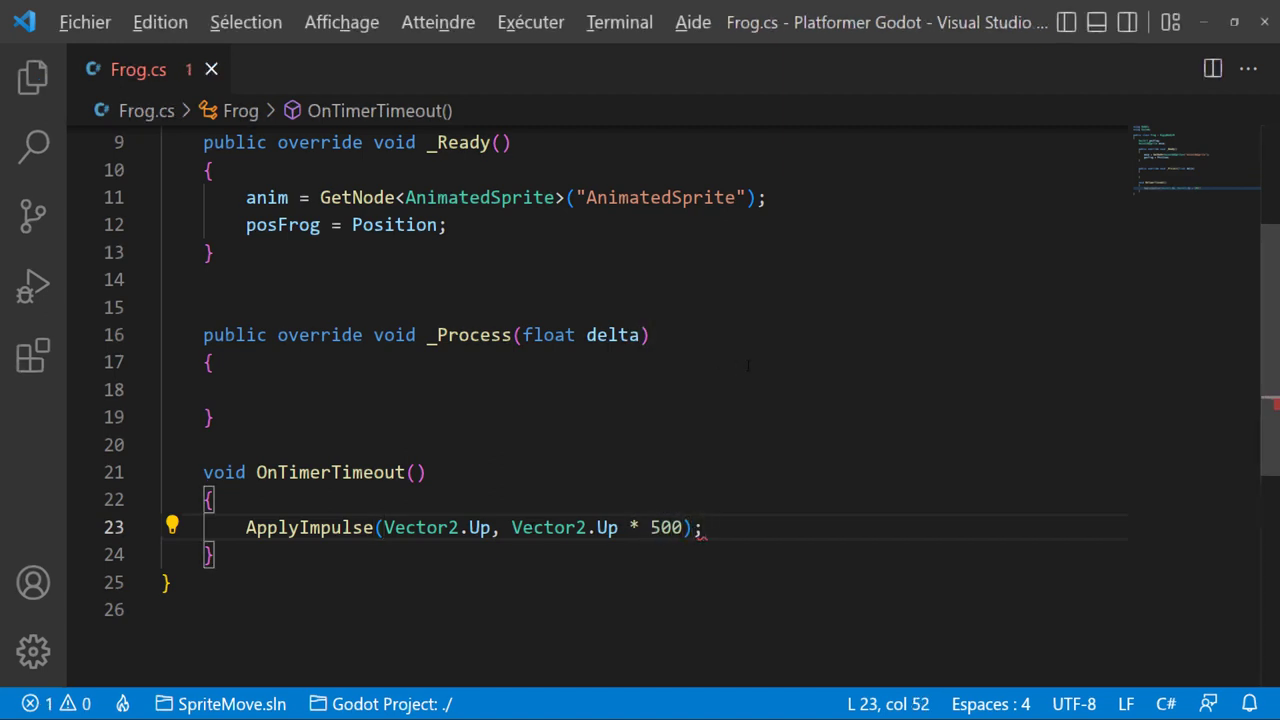
key("alt+Tab")
Step: Set the Timer's Wait Time to 2.5 seconds, test-running the game before and after
left_click(1094, 31)
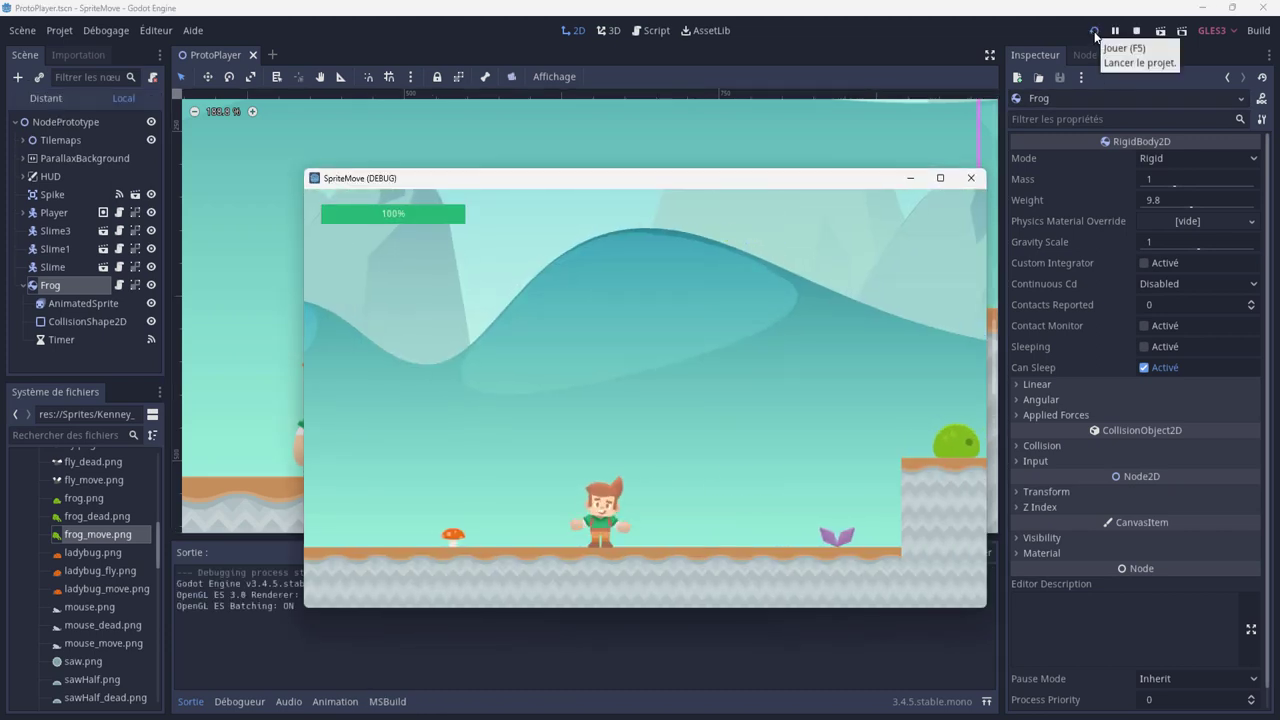
left_click(970, 178)
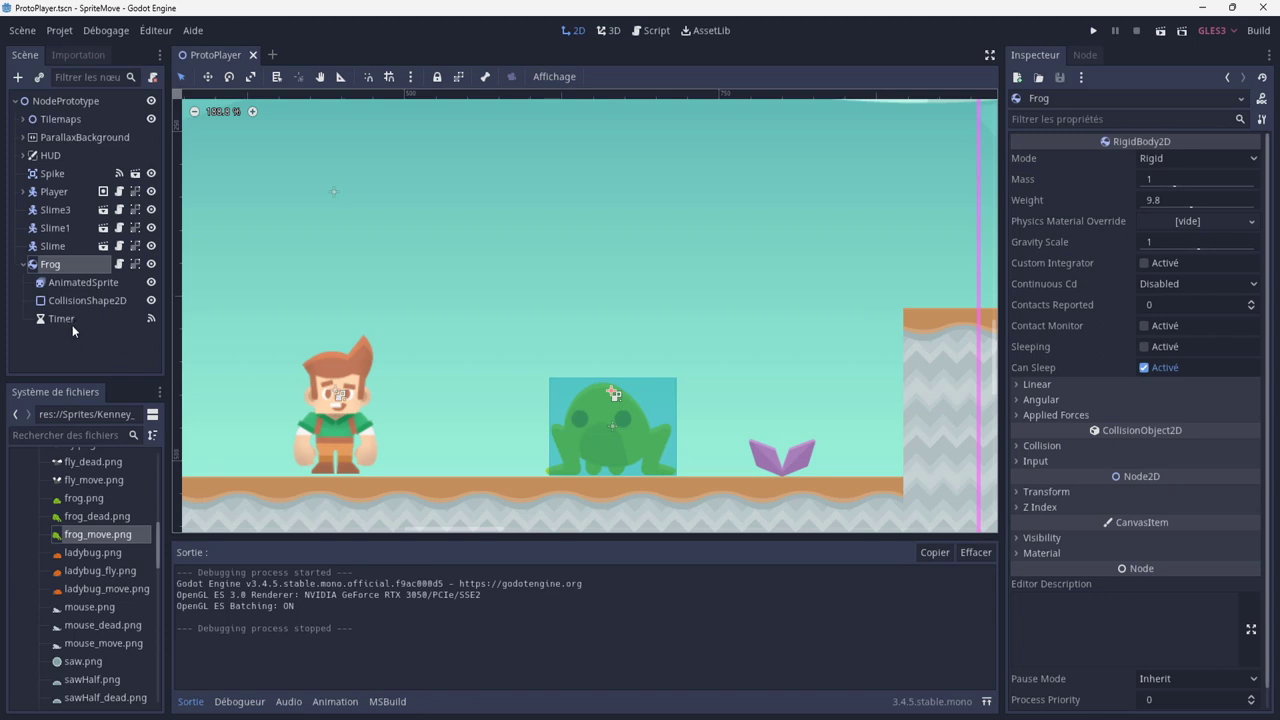
left_click(72, 322)
left_click(1160, 180)
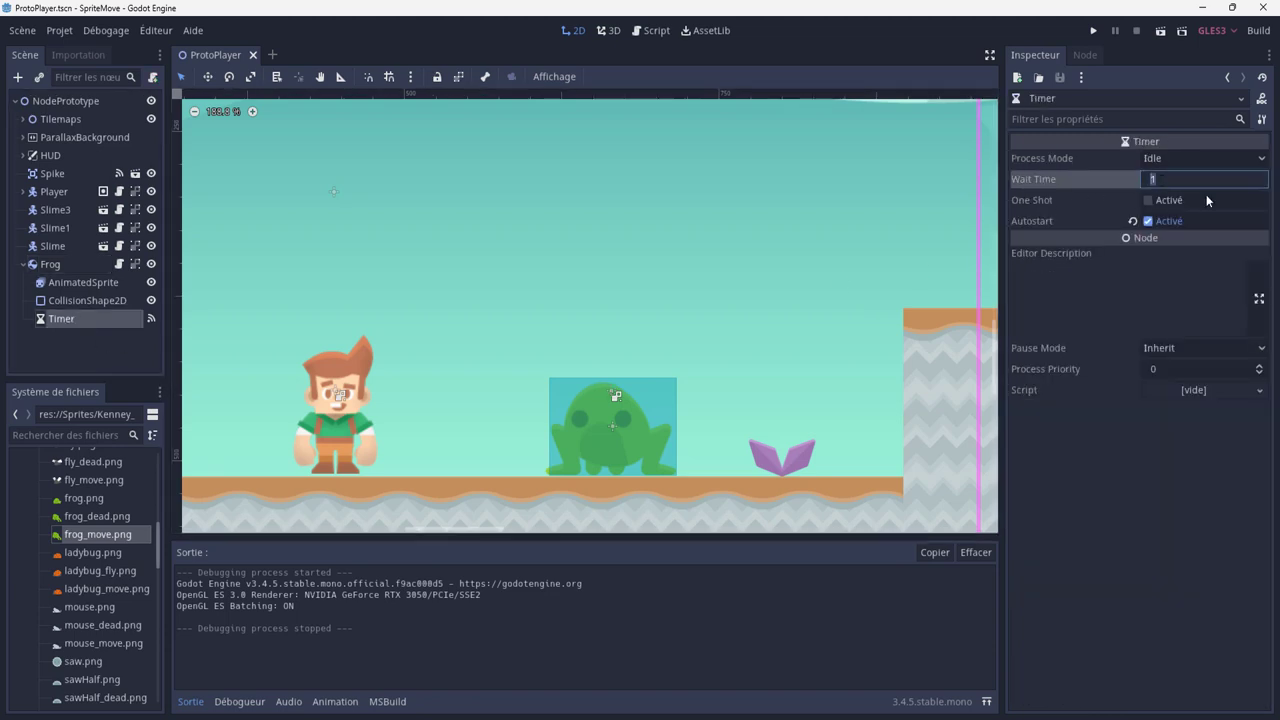
type("2.5")
left_click(1093, 33)
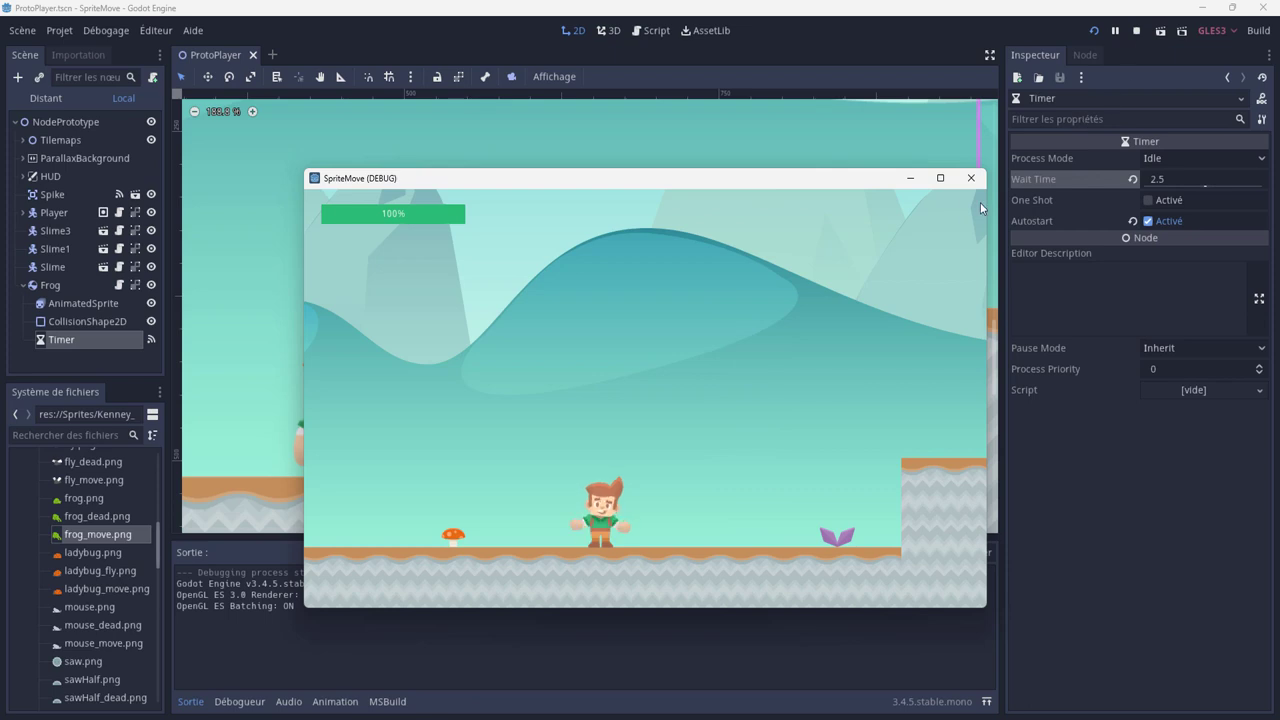
left_click(970, 178)
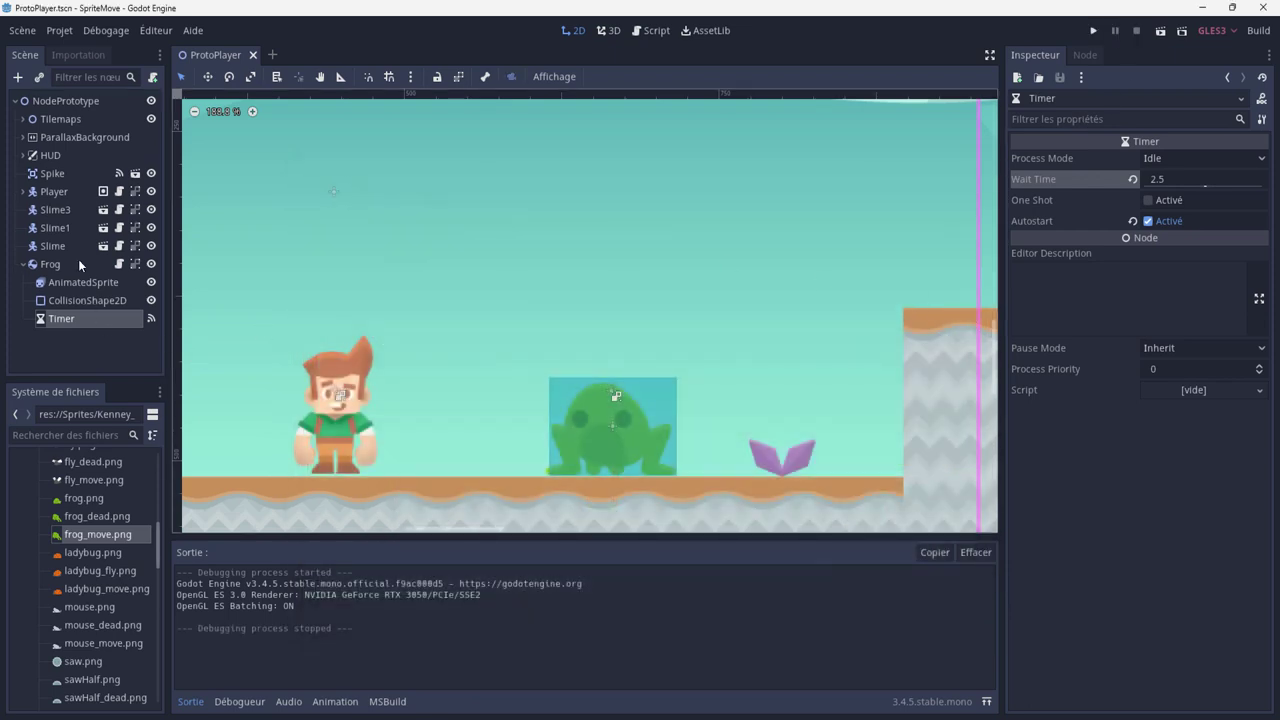
Step: Set the Frog's Mass to 5.72 and test-run the game
left_click(52, 264)
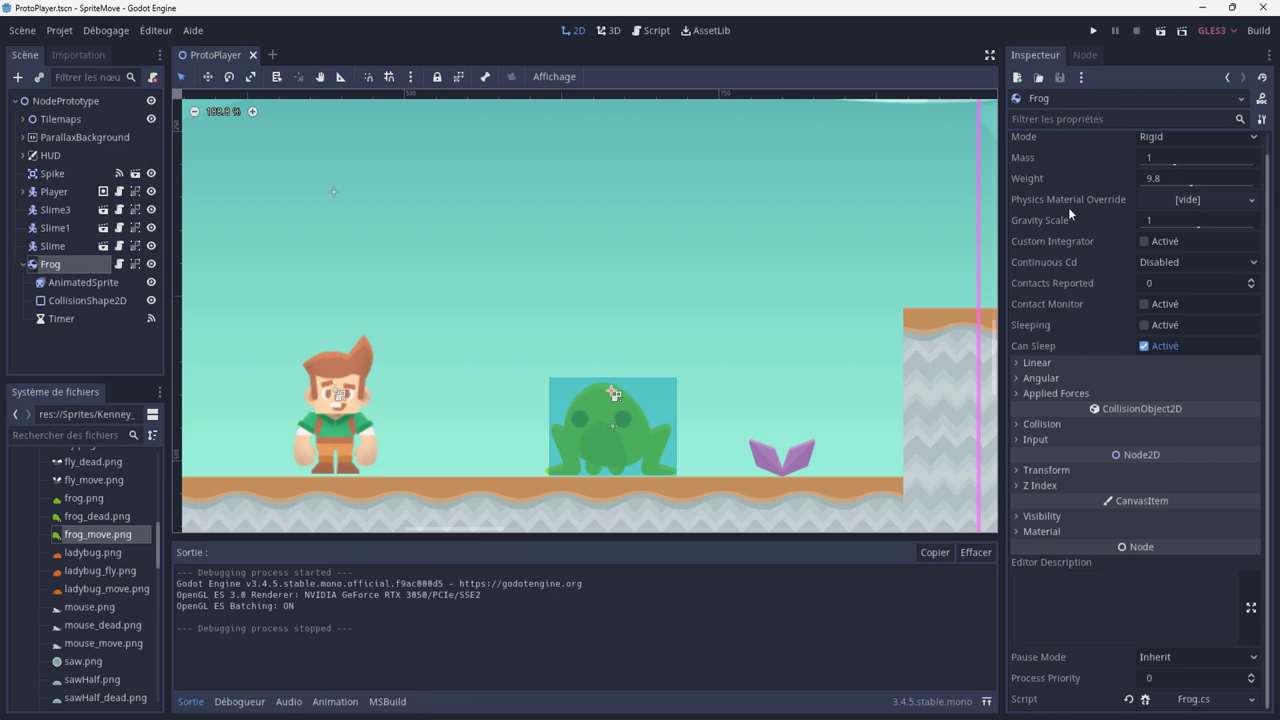
scroll(1066, 262, "up", 1)
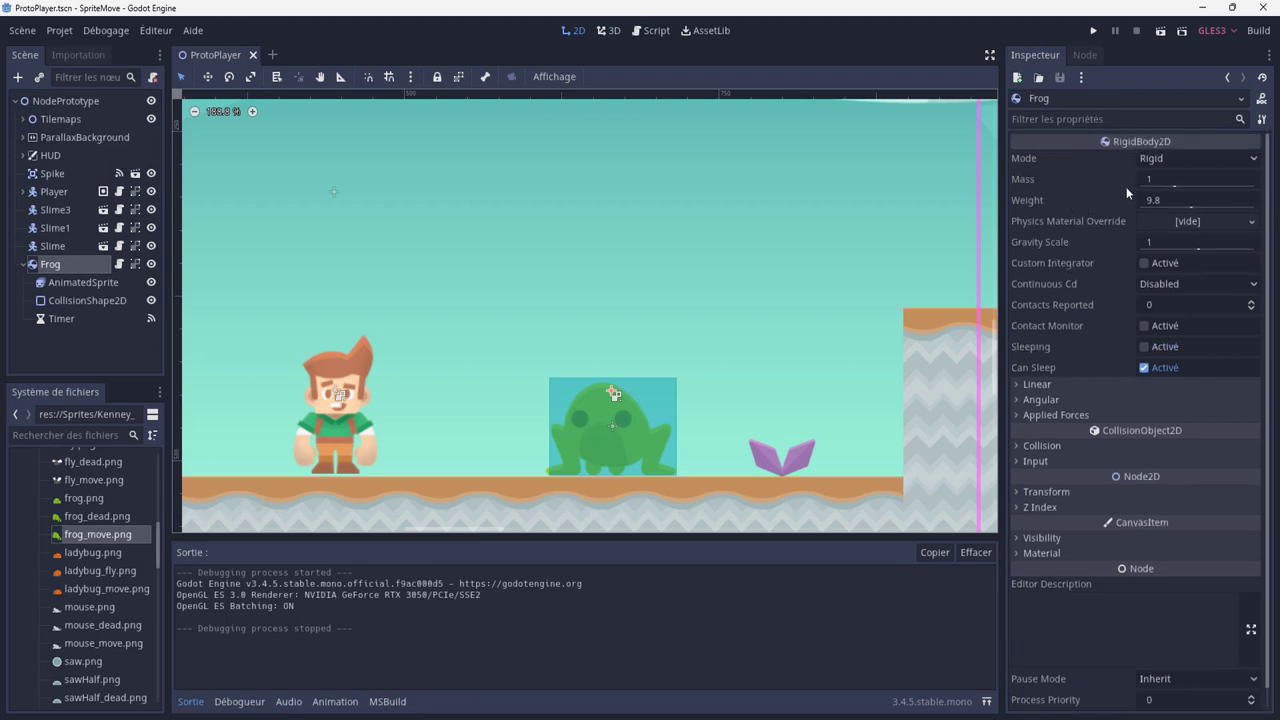
left_click_drag(1175, 189, 1187, 188)
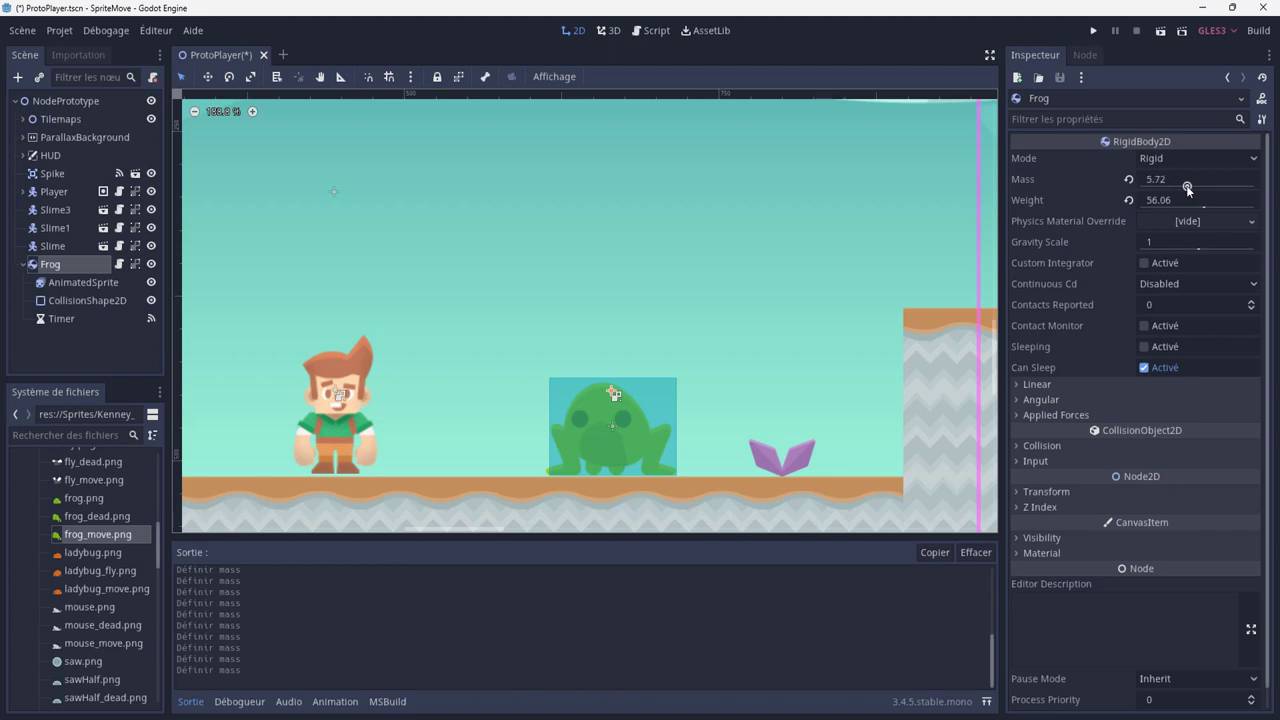
left_click(1093, 31)
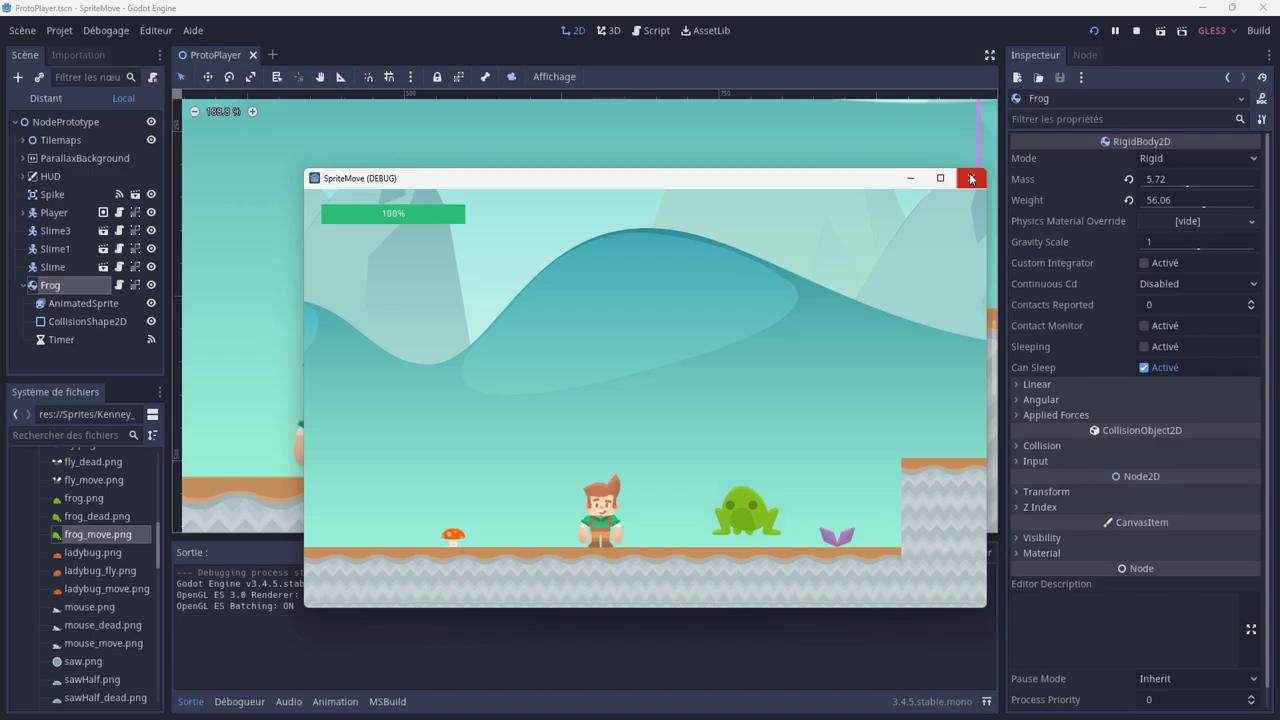
left_click(971, 180)
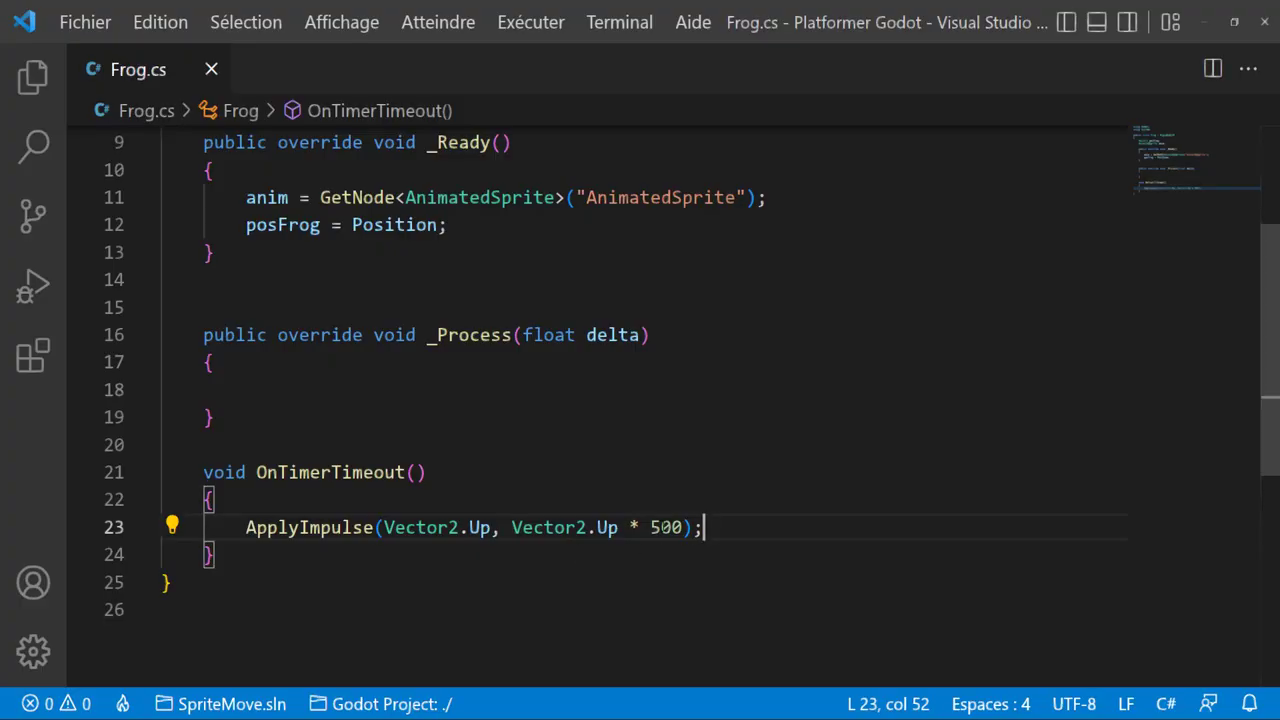
Step: Change the impulse multiplier in Frog.cs from 500 to 4000 and save
double_click(666, 527)
type("4")
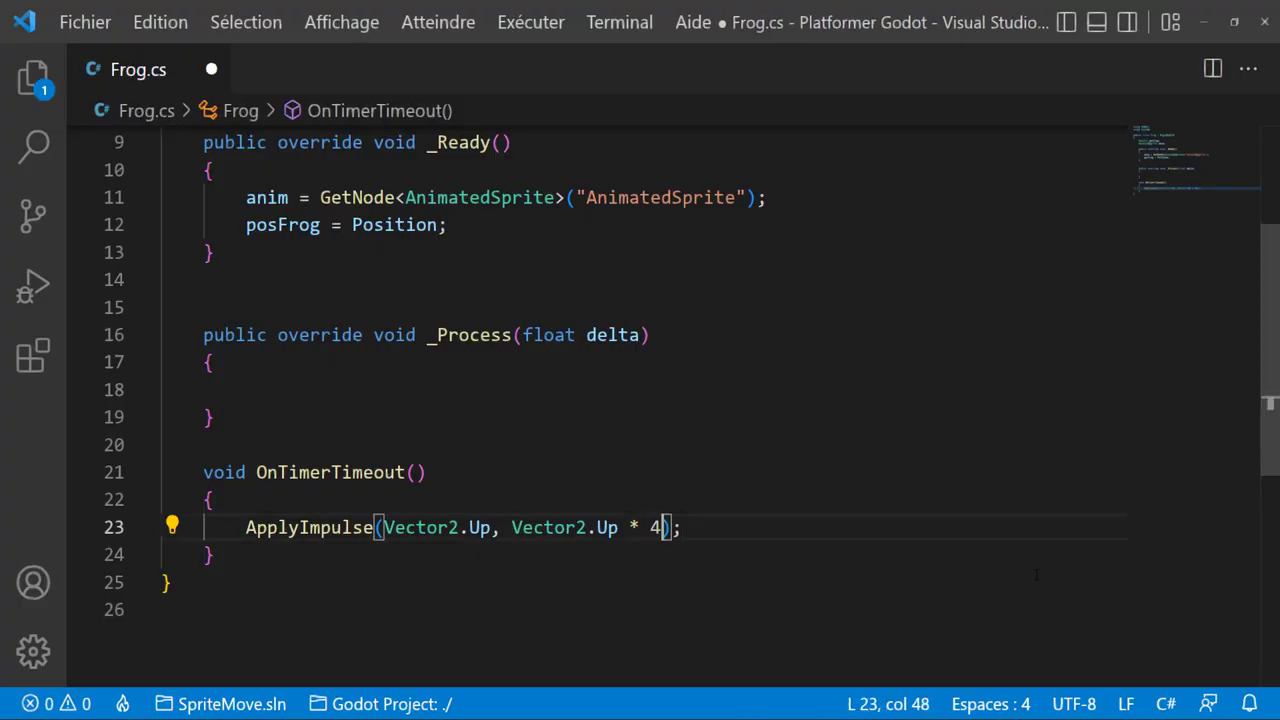
type("000")
key("ctrl+s")
key("alt+Tab")
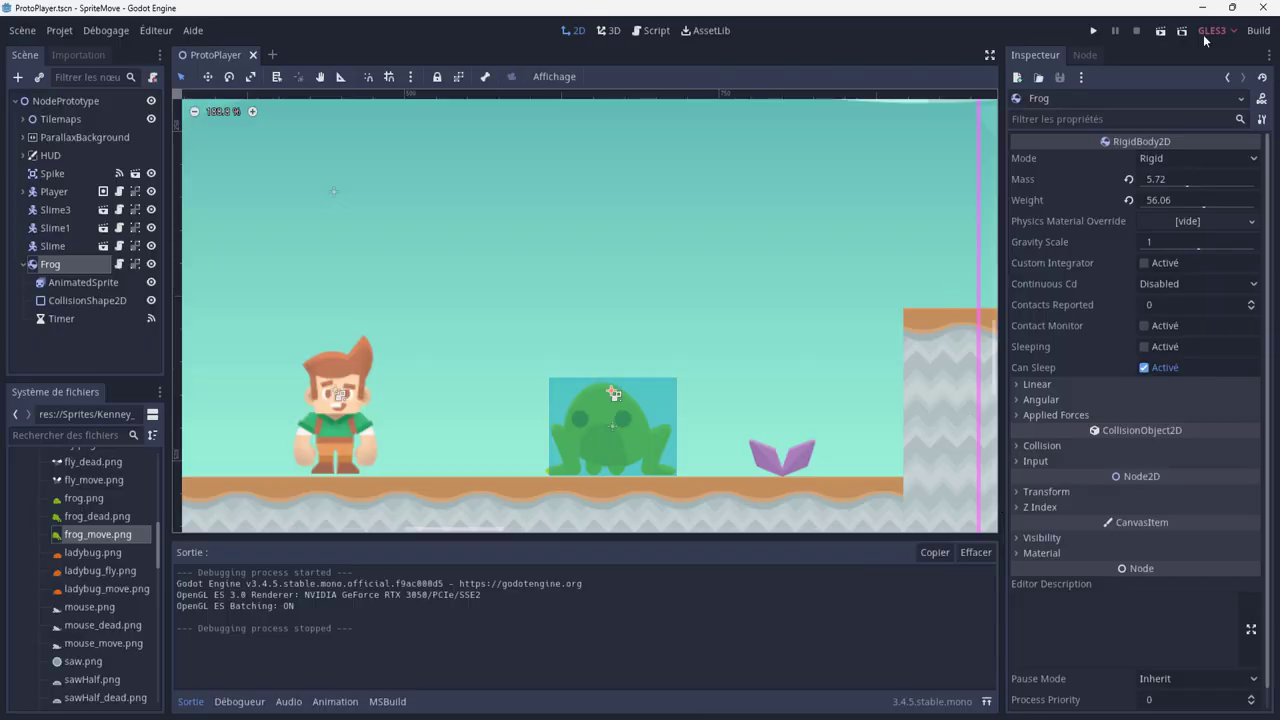
Step: Test the jump at the current mass, then at Mass 27.23, and finally at 14.32
left_click(1093, 31)
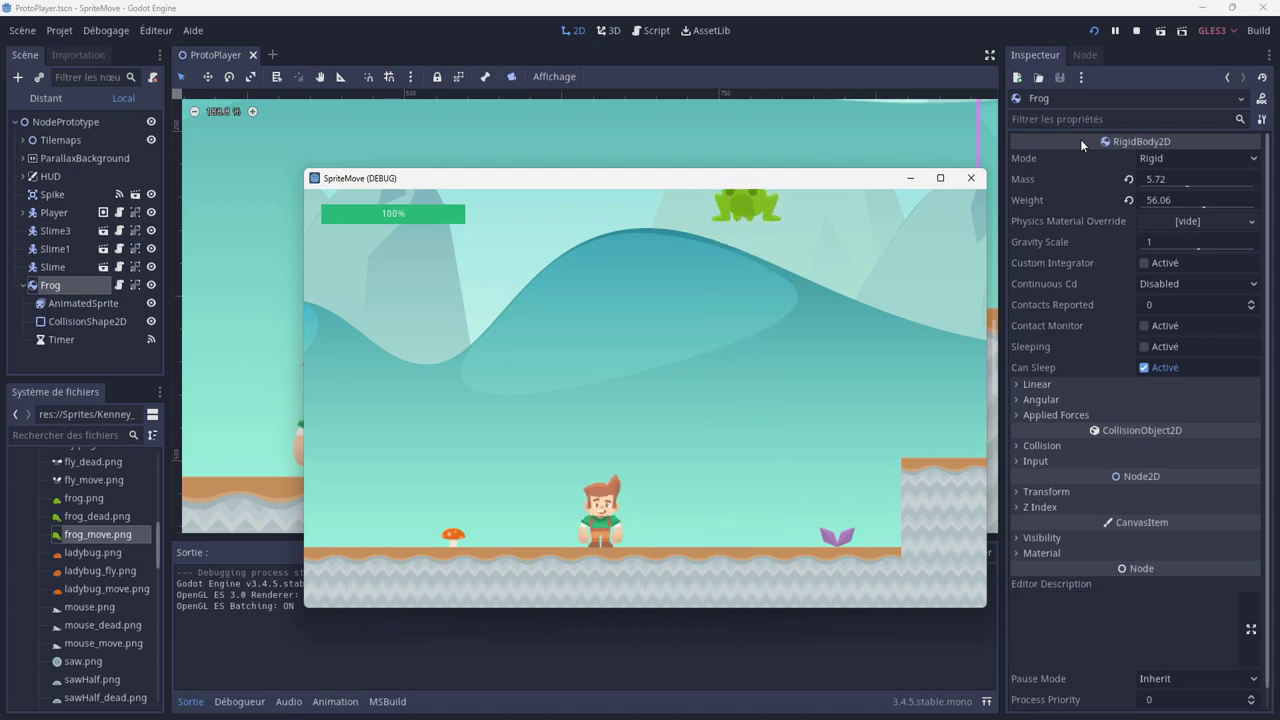
left_click(970, 178)
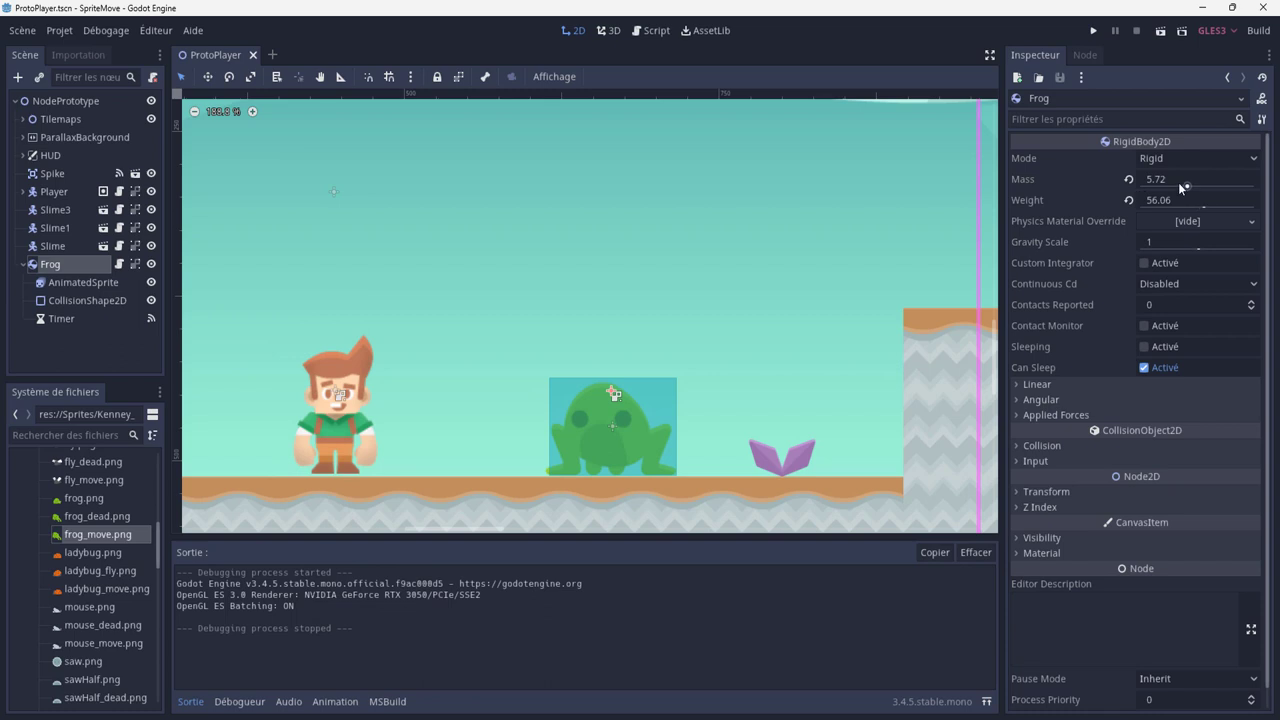
left_click_drag(1178, 182, 1240, 182)
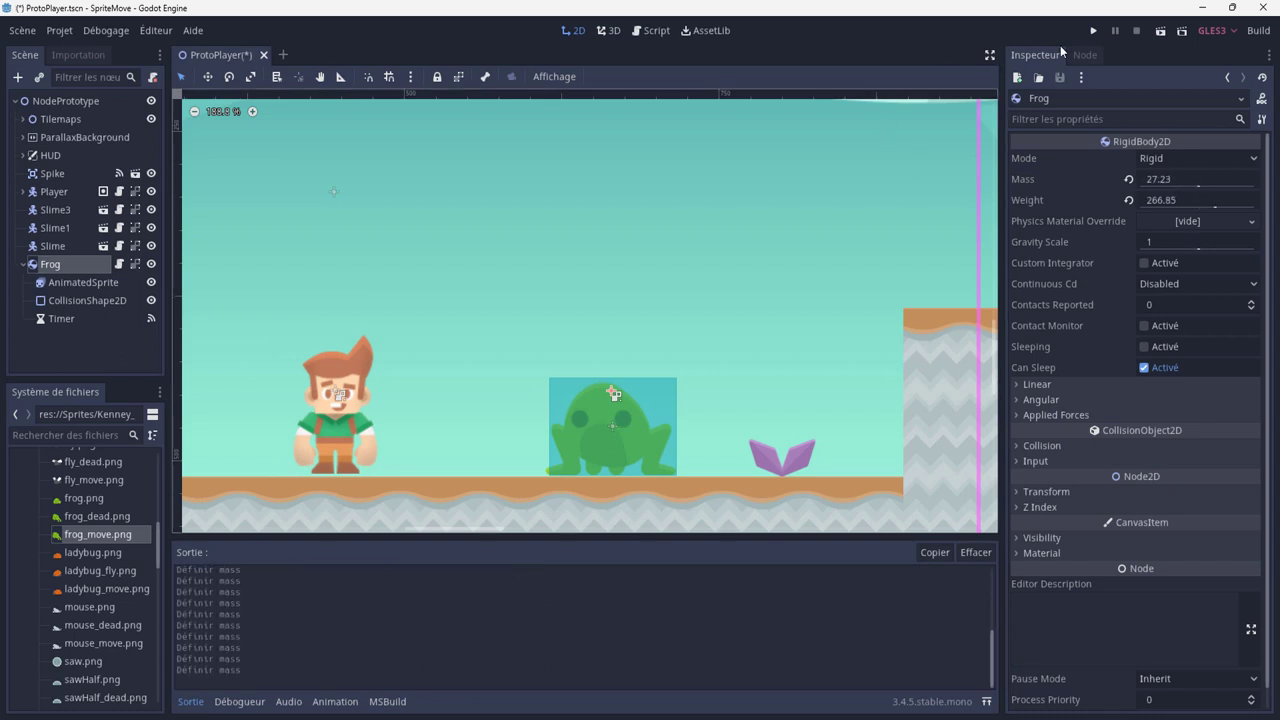
left_click(1091, 32)
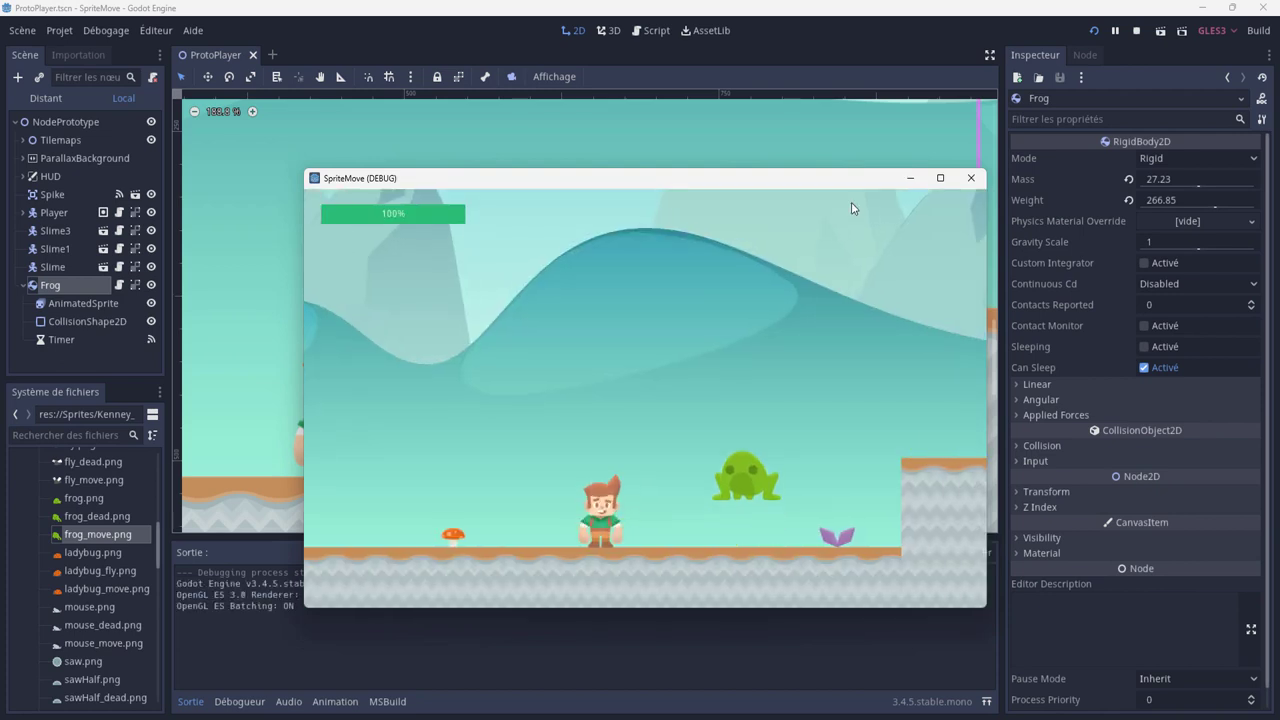
left_click(970, 178)
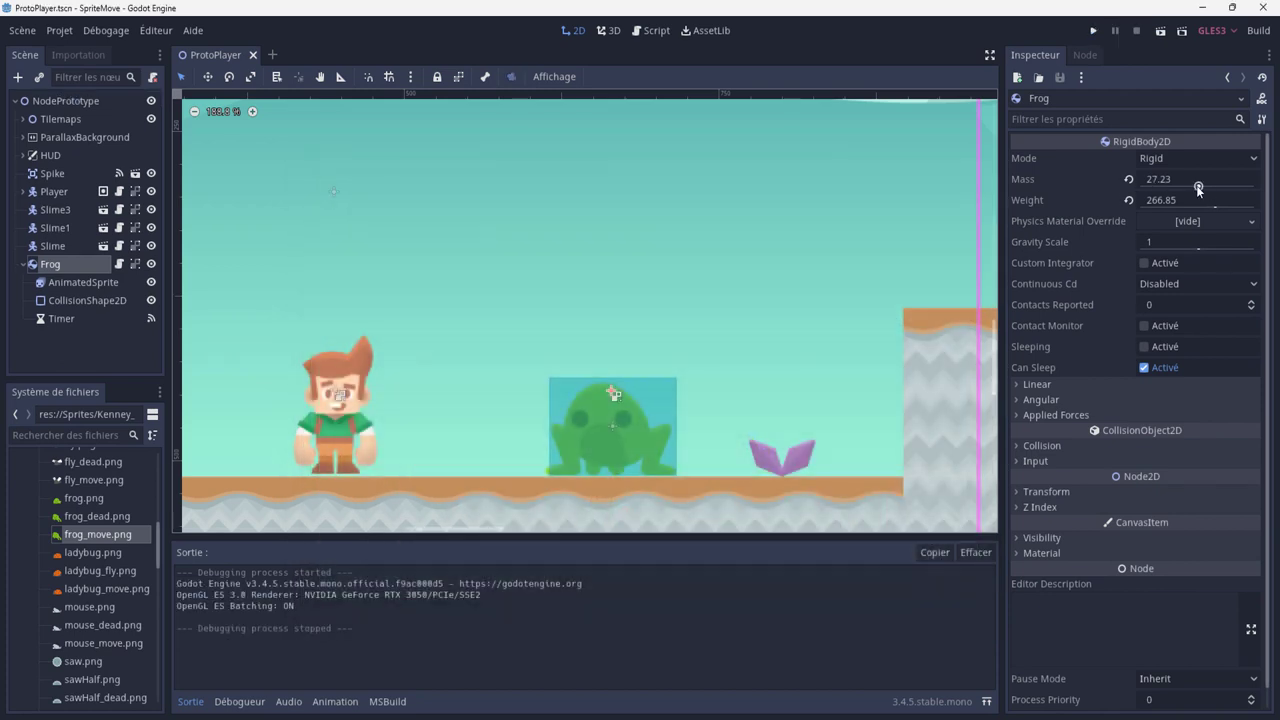
left_click_drag(1198, 186, 1193, 187)
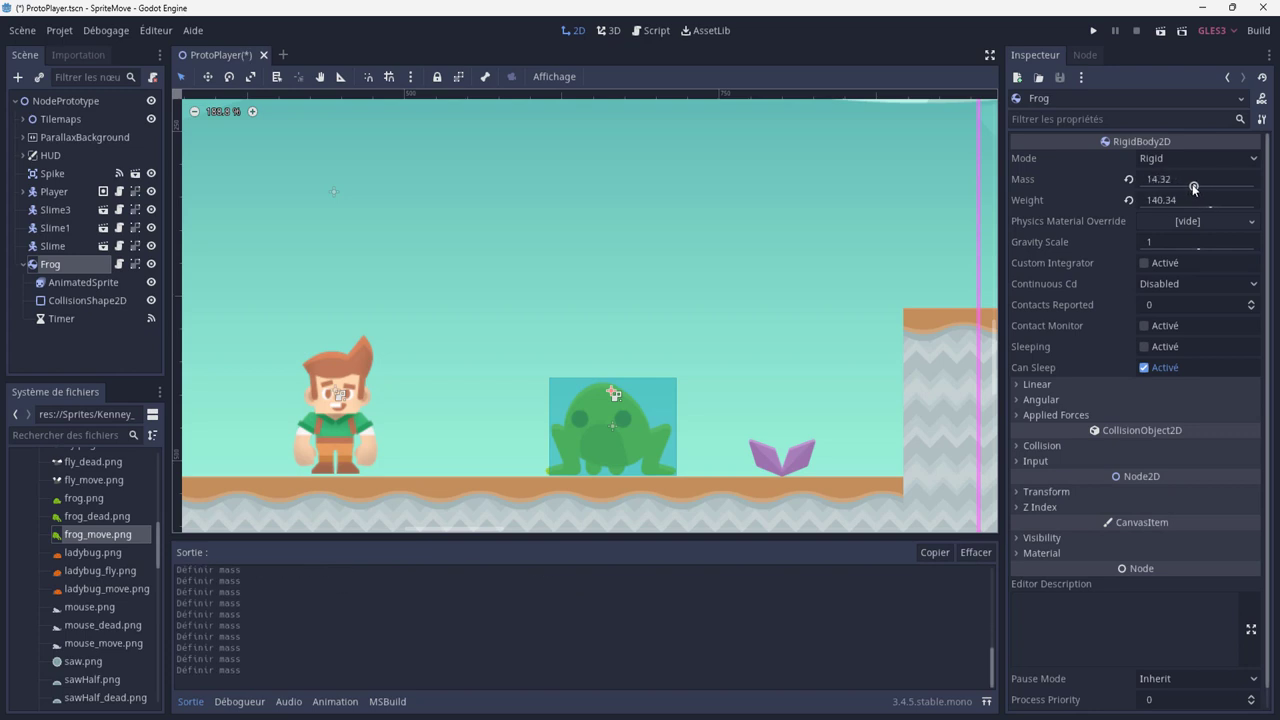
left_click(1094, 31)
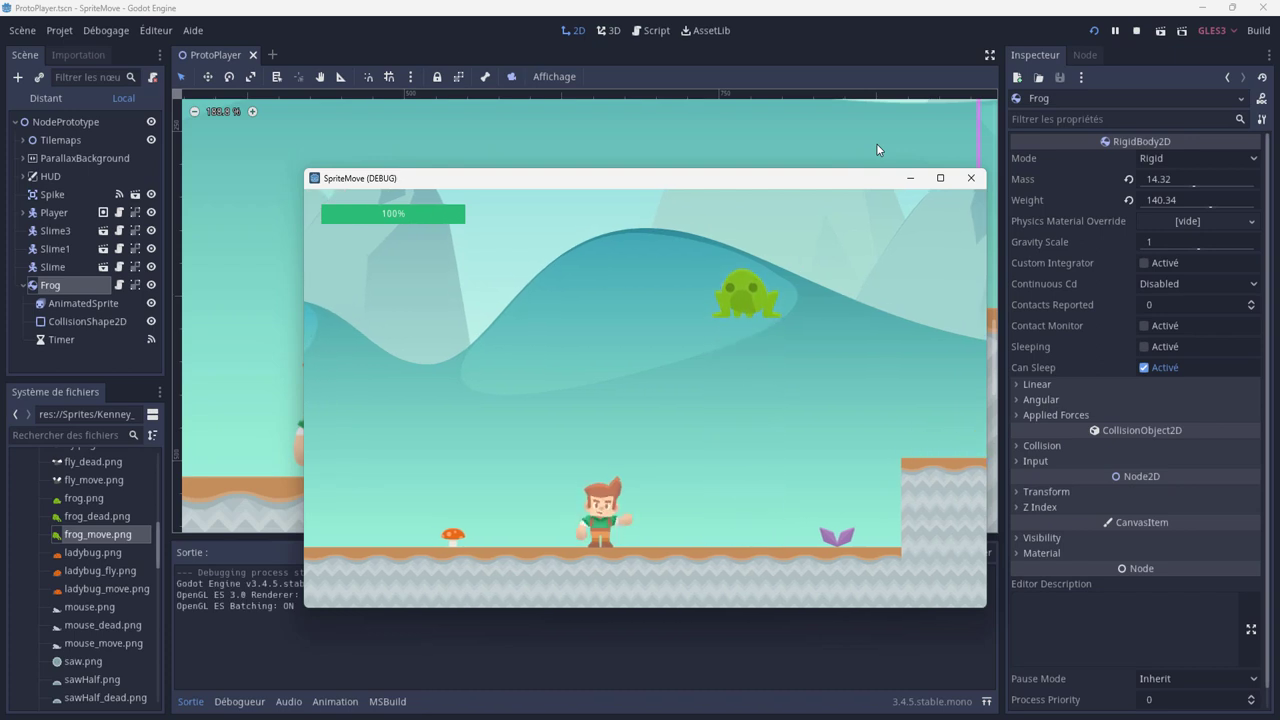
left_click(970, 178)
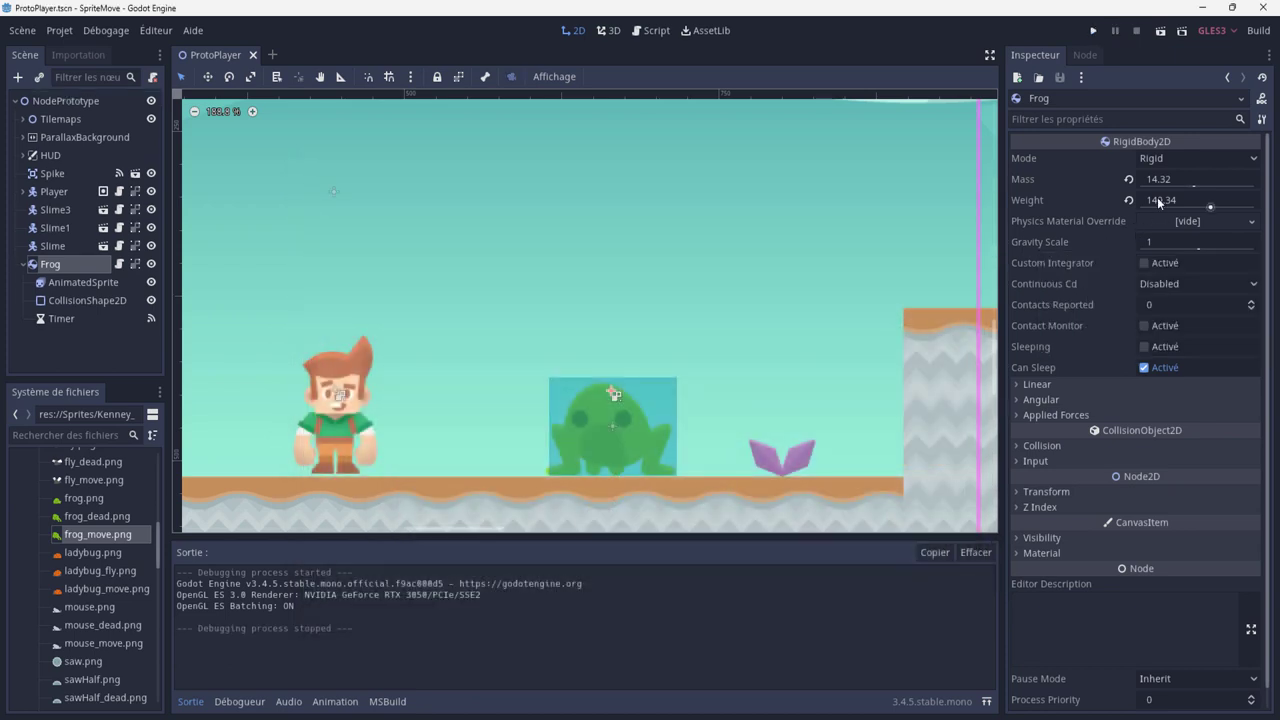
Step: Revert the frog's mass to 1, nudge its gravity scale up, and test-run the game
key("ctrl+z")
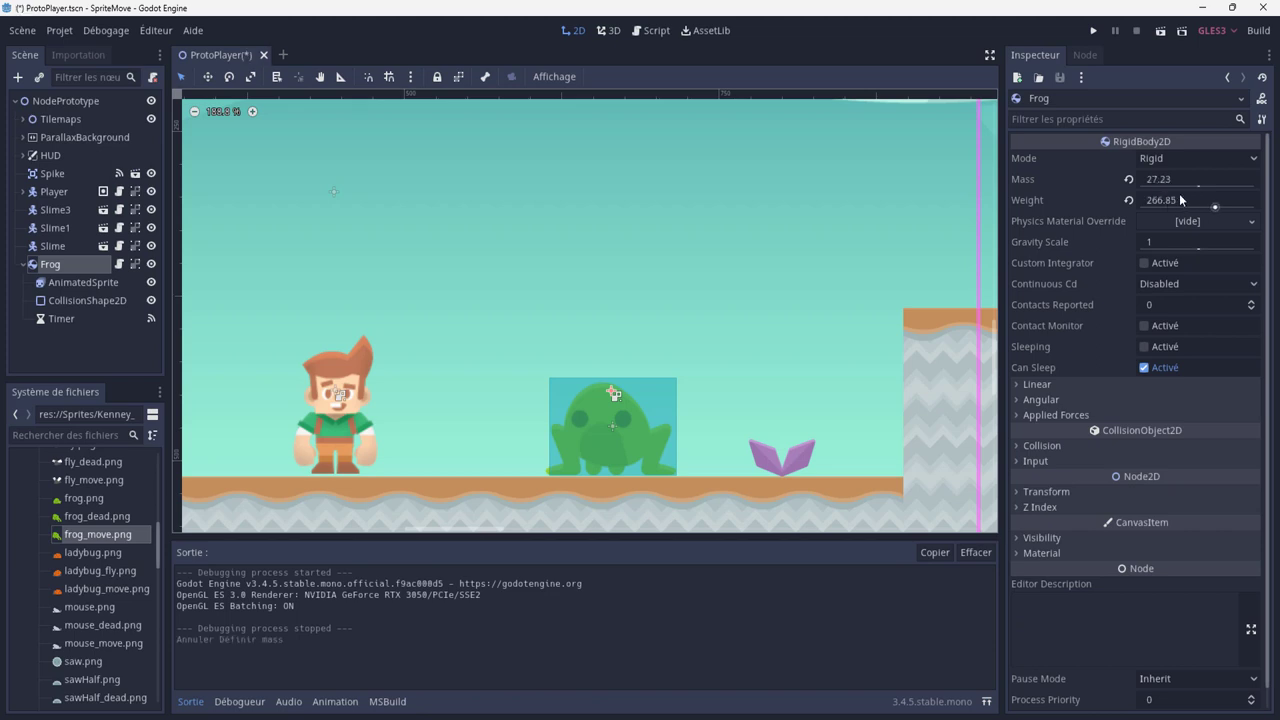
key("ctrl+z")
key("ctrl+z")
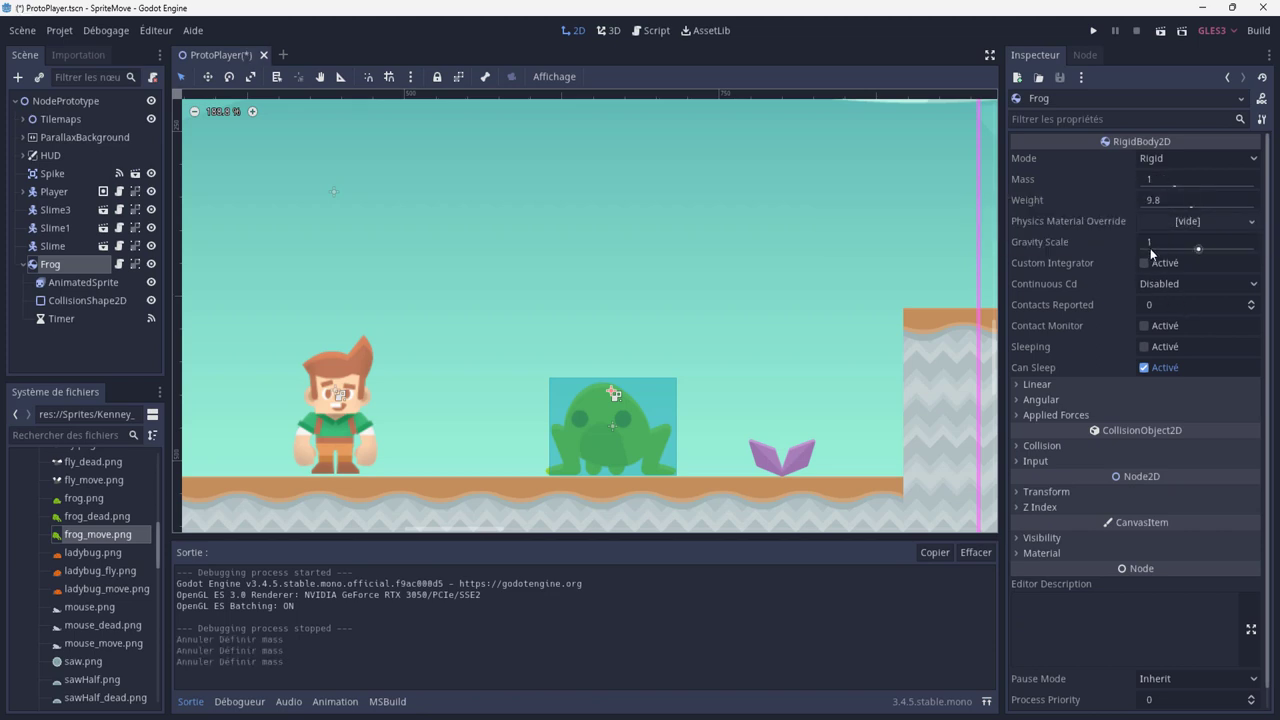
left_click_drag(1198, 249, 1199, 250)
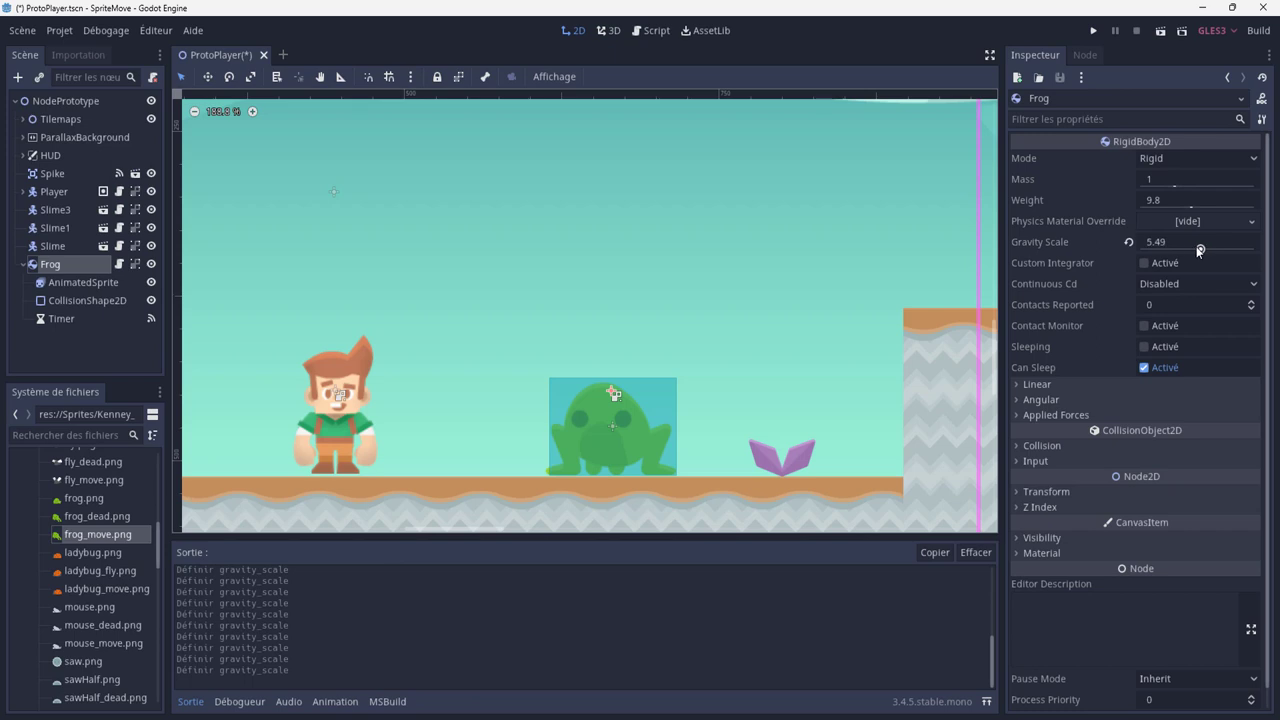
left_click(1093, 31)
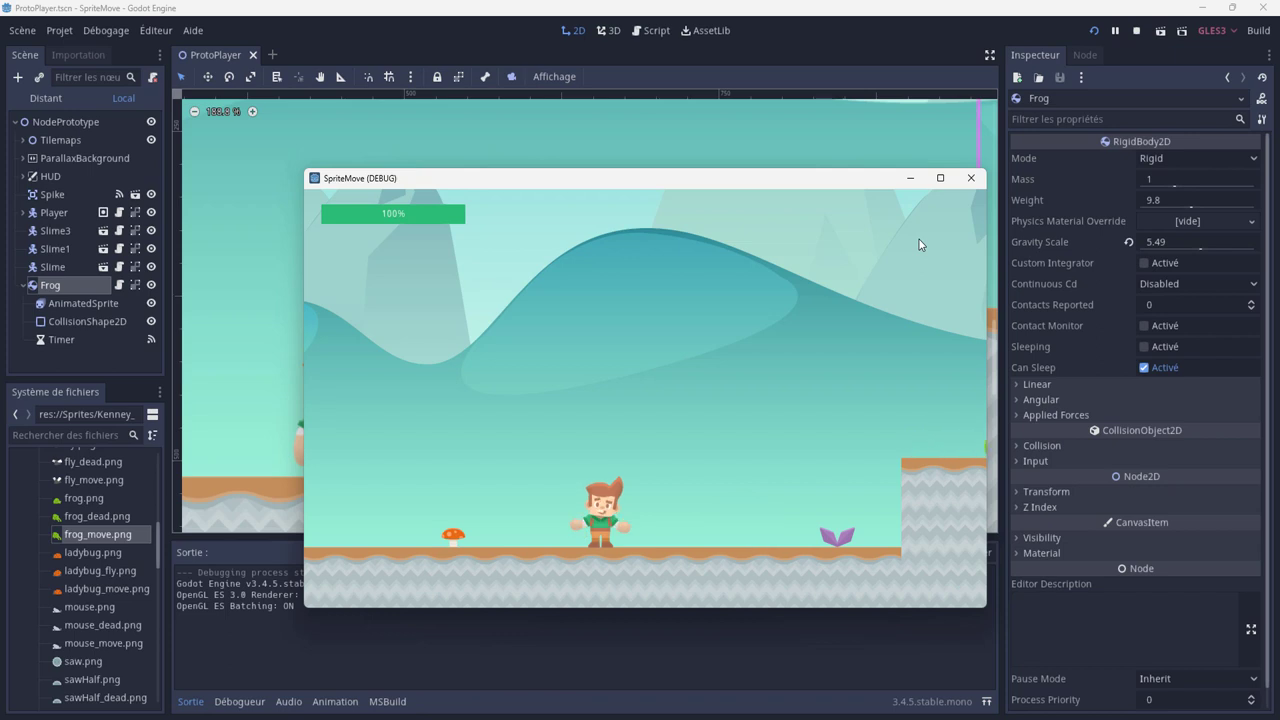
left_click(977, 179)
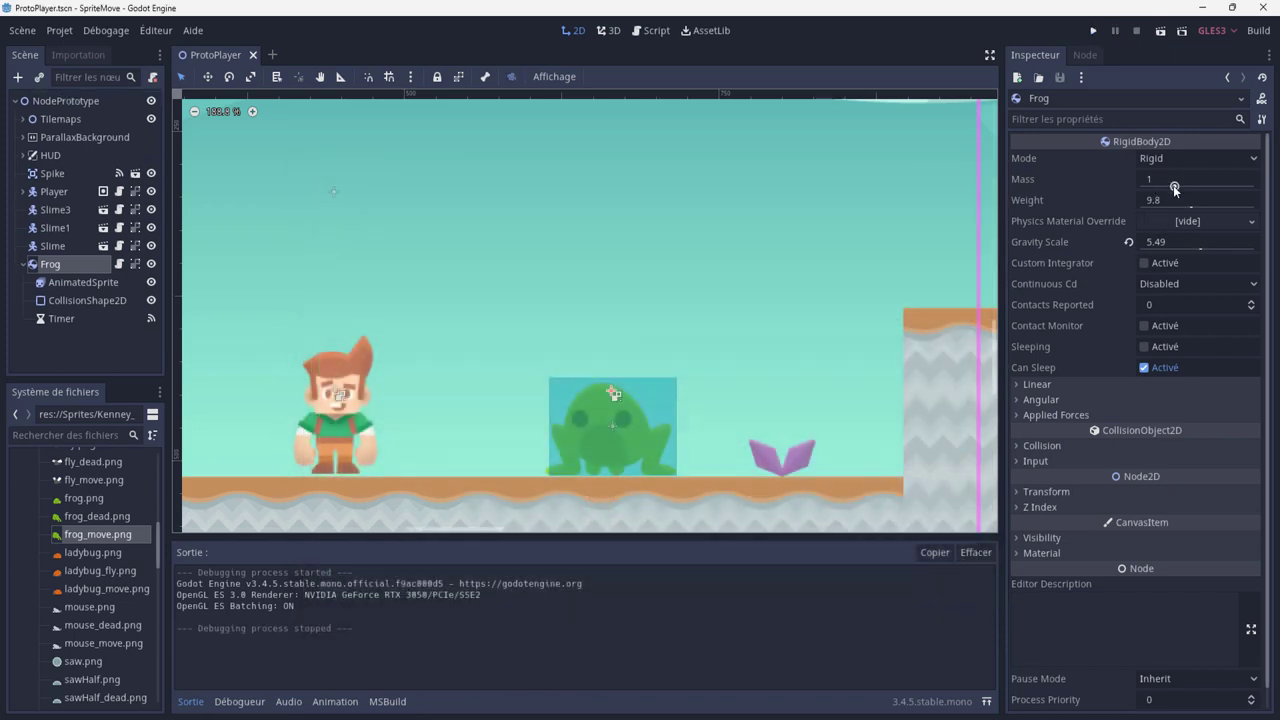
Step: Set the frog's gravity scale to 2.5 and test-run the game again
left_click_drag(1201, 250, 1195, 250)
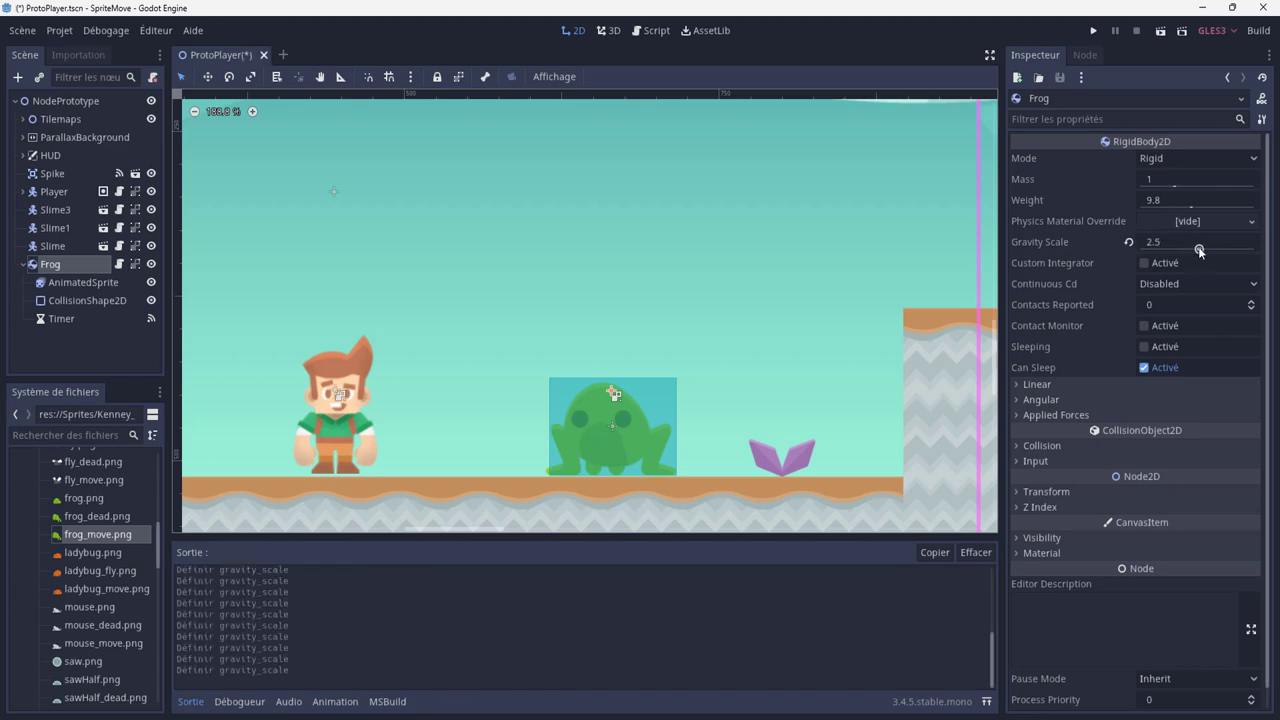
left_click(1094, 32)
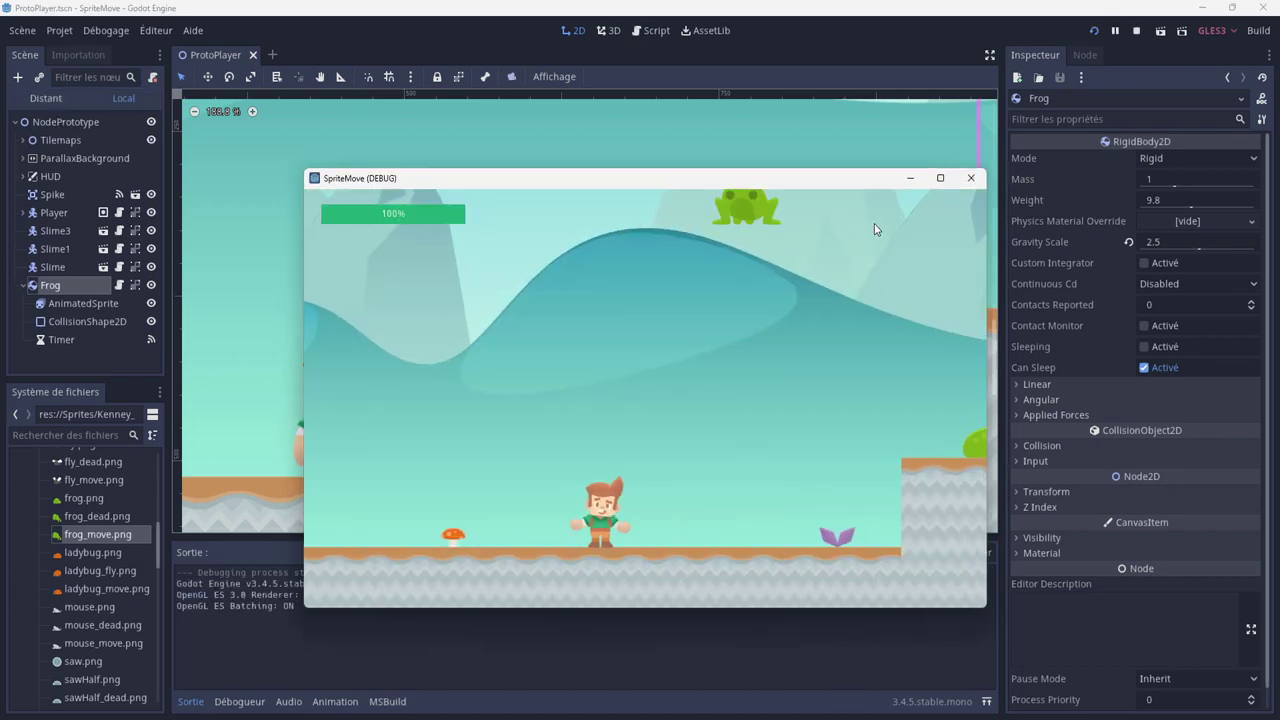
left_click(983, 180)
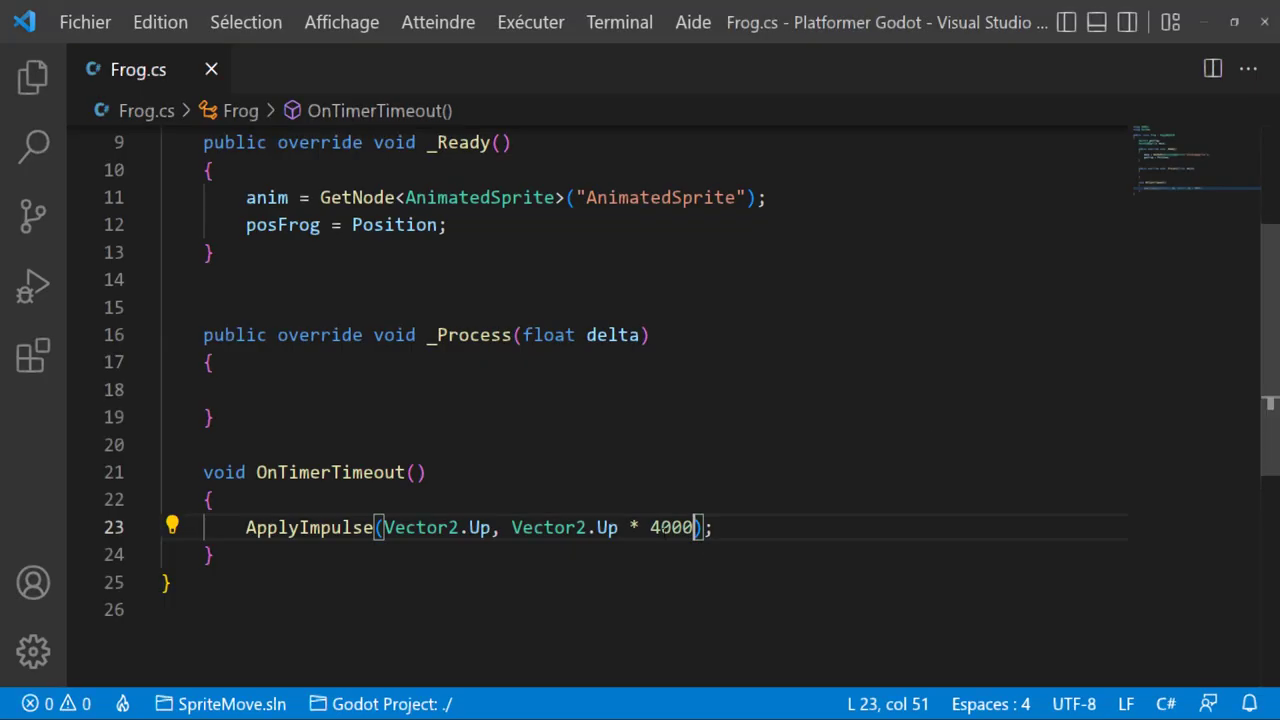
Step: Change the jump impulse in Frog.cs from 4000 to 1000, save, and play the scene
double_click(670, 527)
type("100")
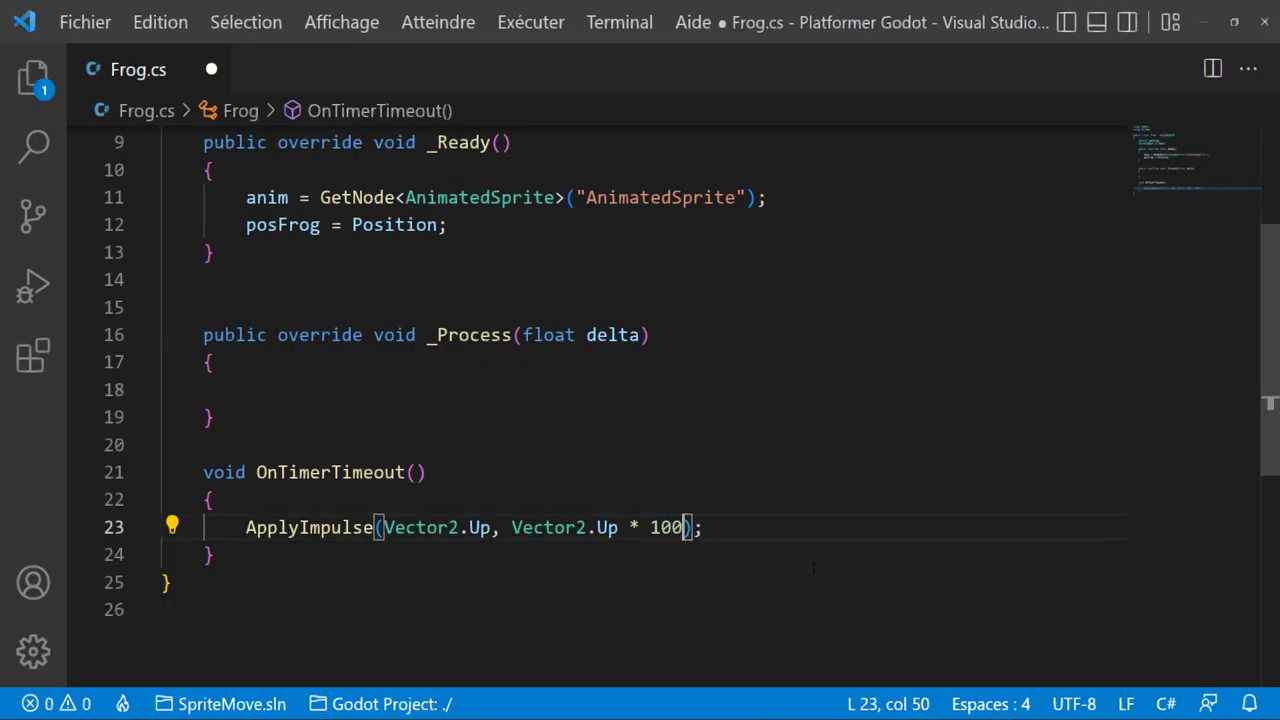
type("0")
key("ctrl+s")
key("alt+Tab")
key("F5")
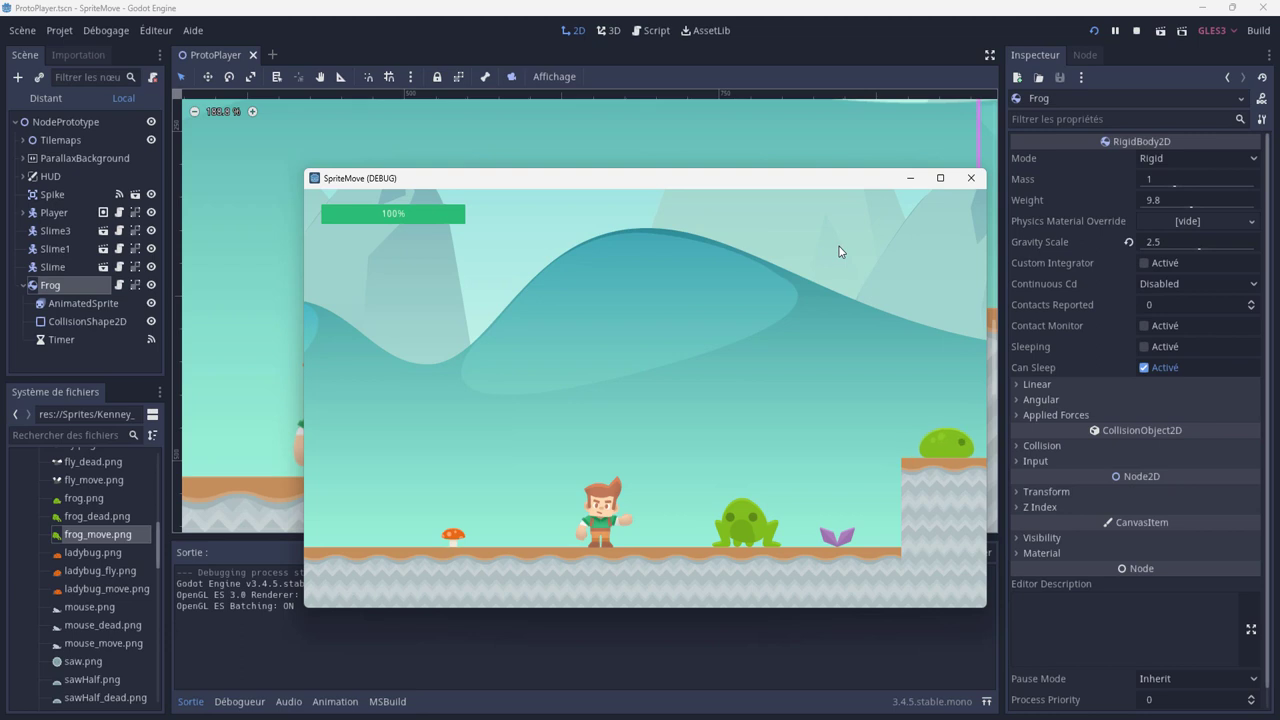
Step: Raise the frog's gravity scale to 5.49 and test-run the game
left_click(962, 183)
left_click_drag(1199, 250, 1199, 247)
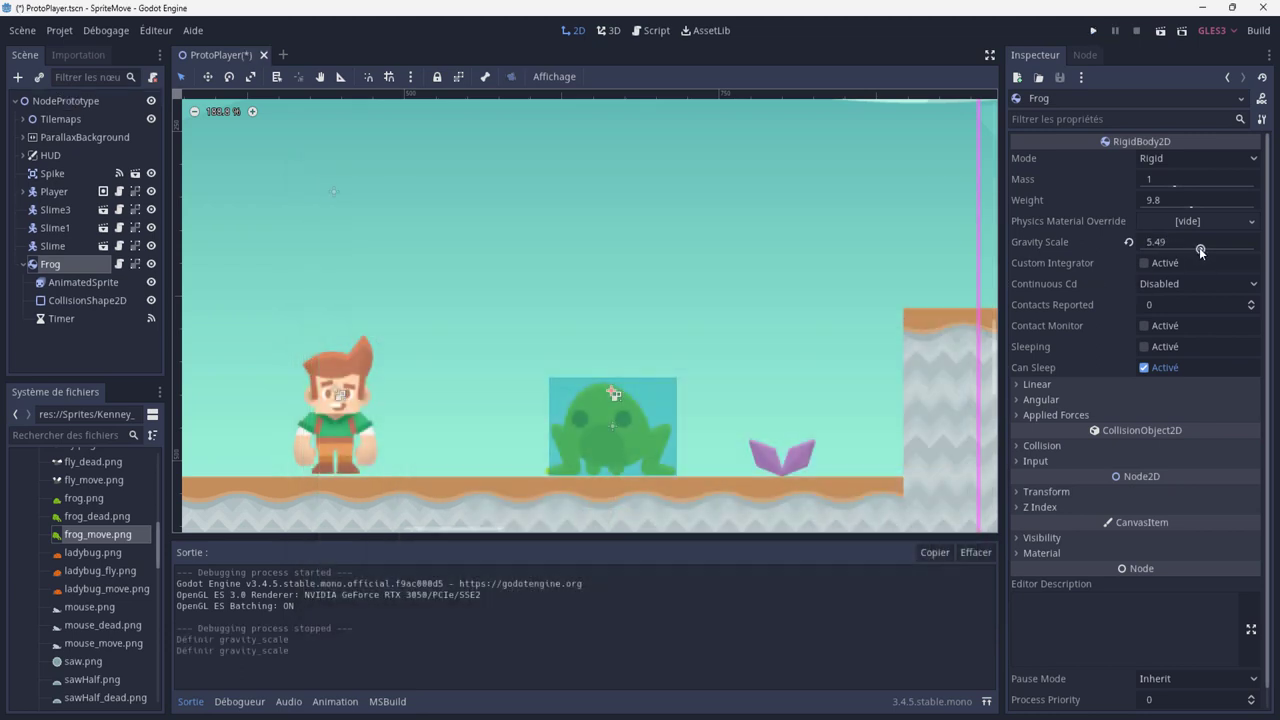
left_click(1092, 29)
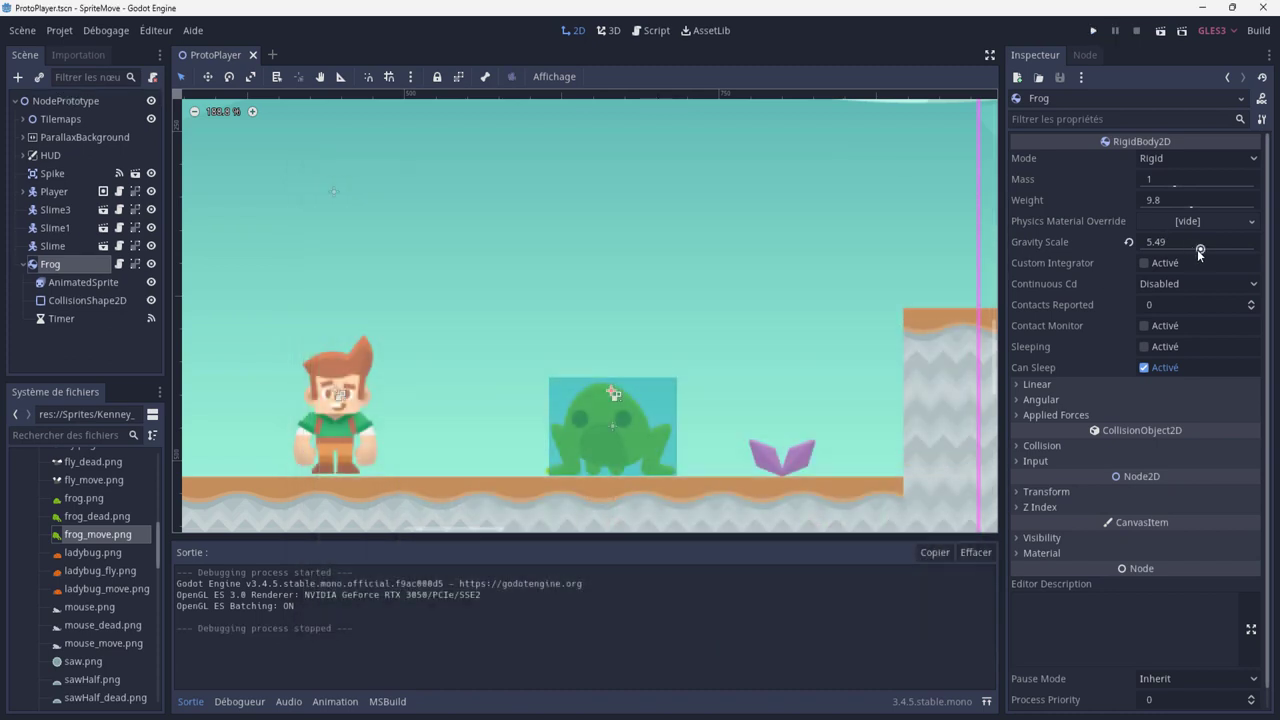
Step: Raise the gravity scale to 14.47, run the game, and walk the player toward the frog
left_click_drag(1201, 252, 1212, 250)
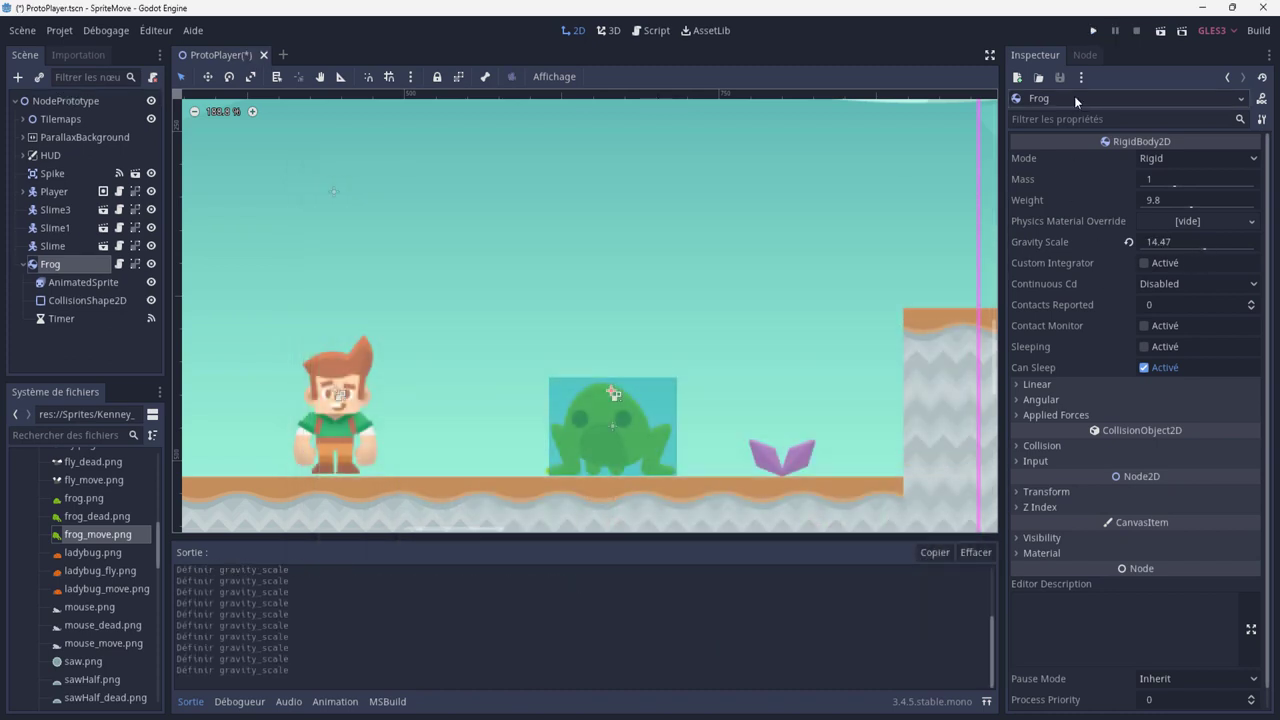
left_click(1093, 31)
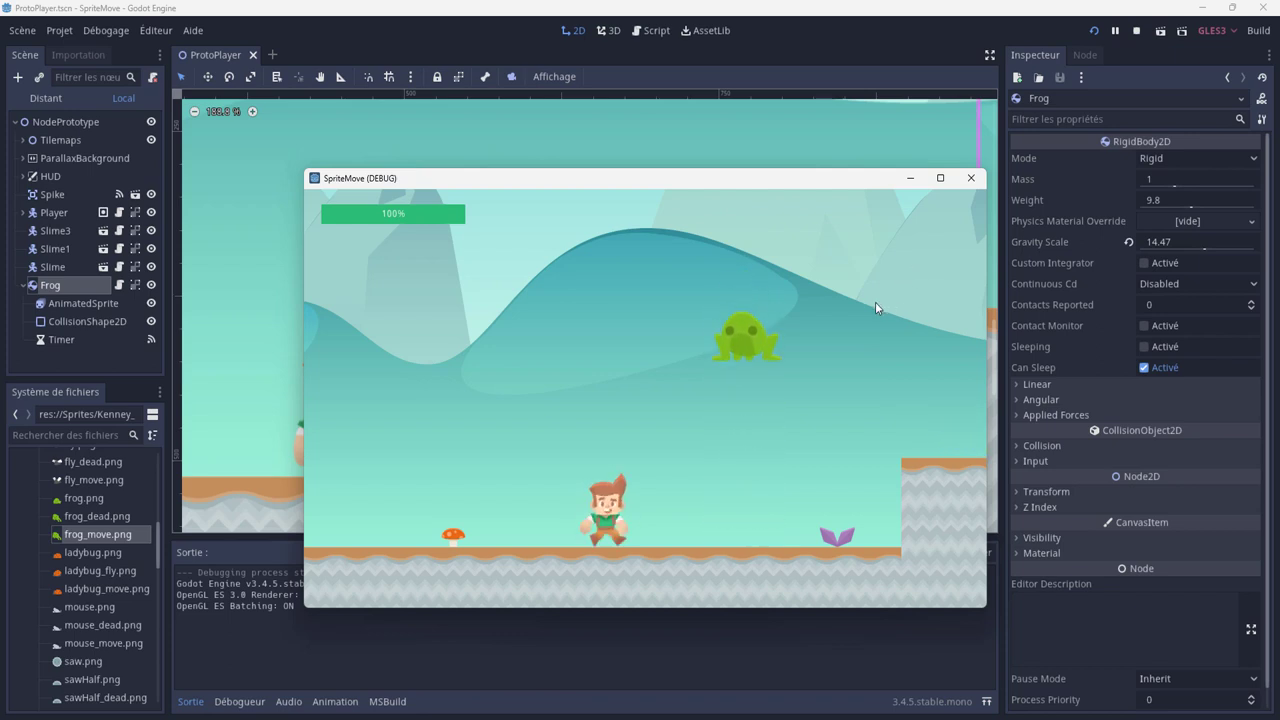
key("Right")
key("Left")
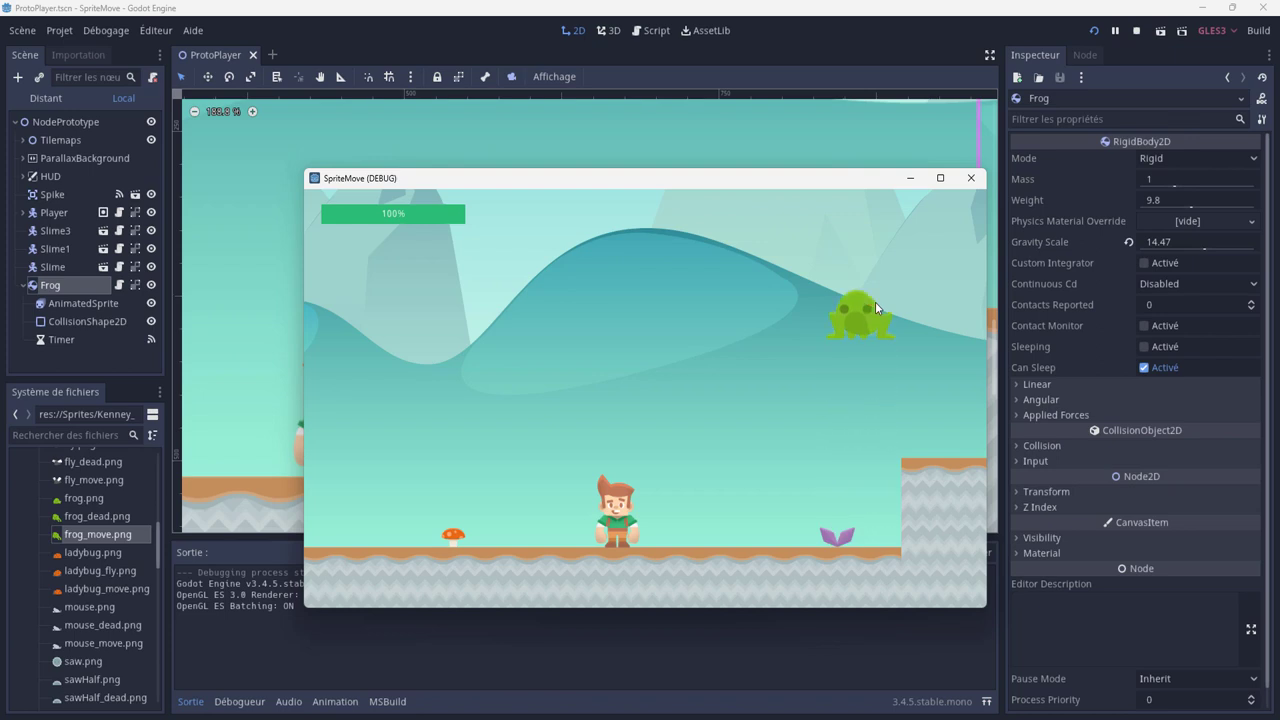
key("Right")
key("Right")
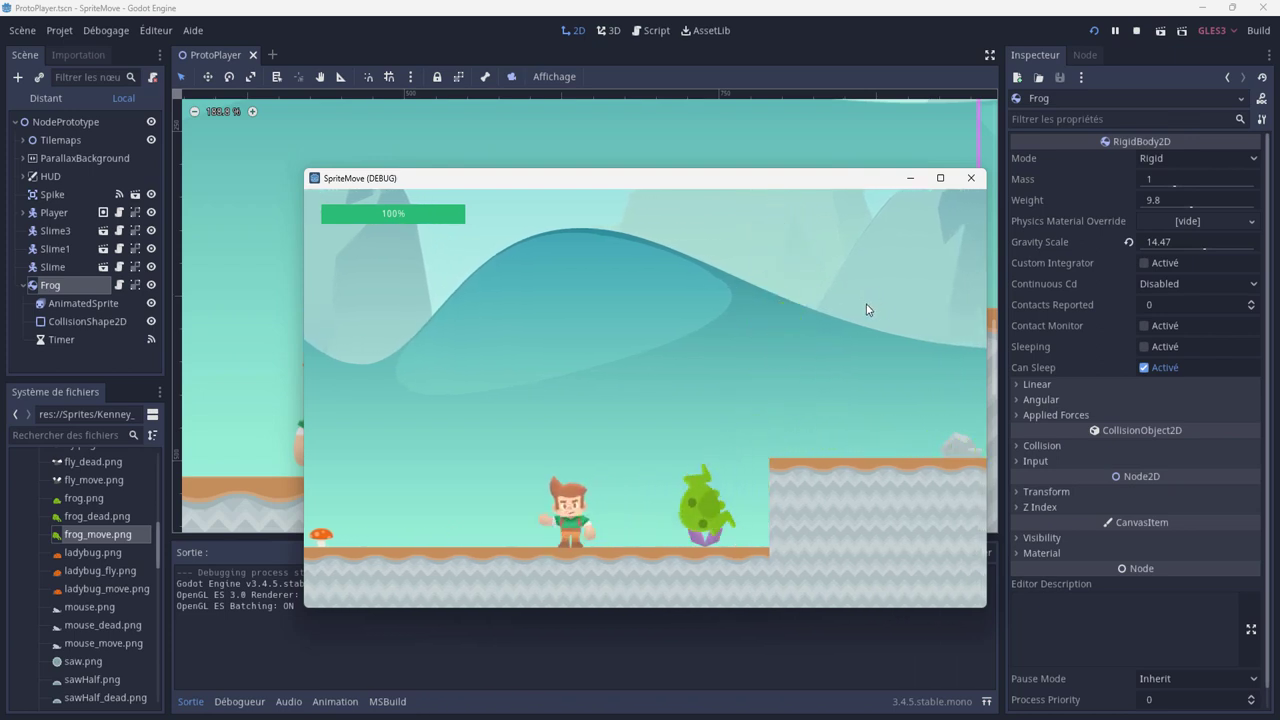
Step: Stop the game and review the posFrog field declaration in Frog.cs
left_click(970, 178)
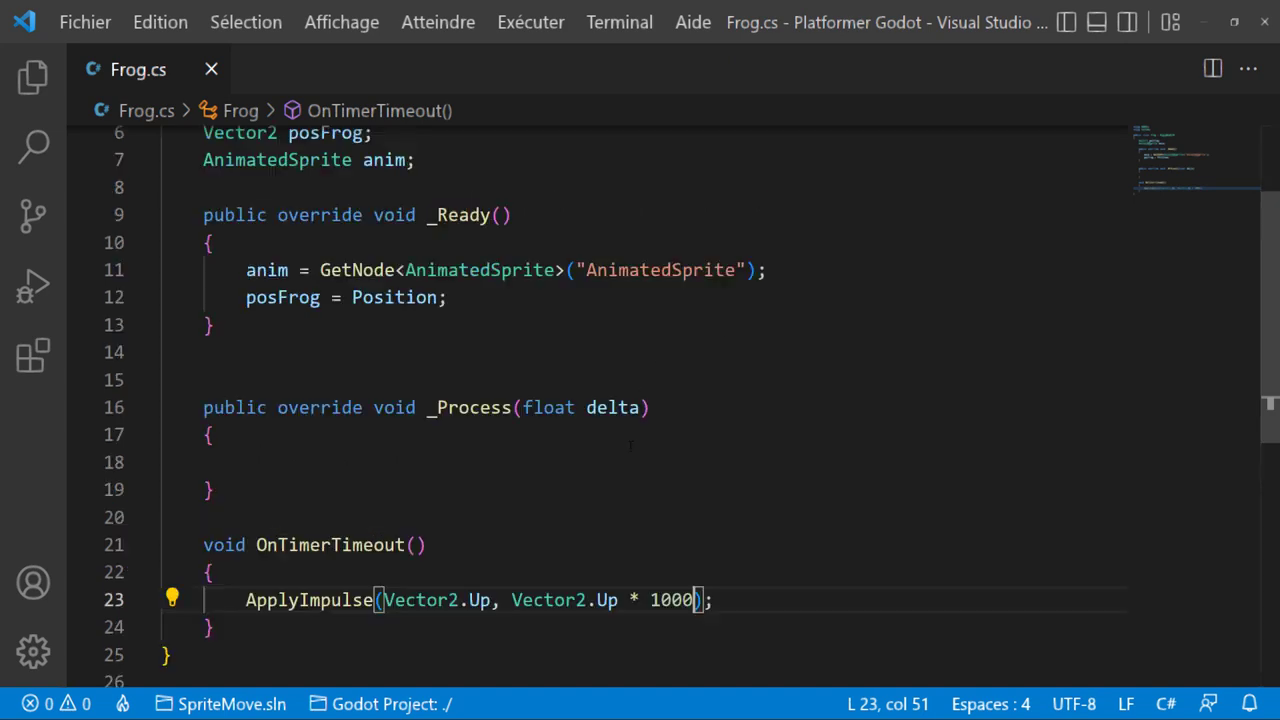
left_click(320, 277)
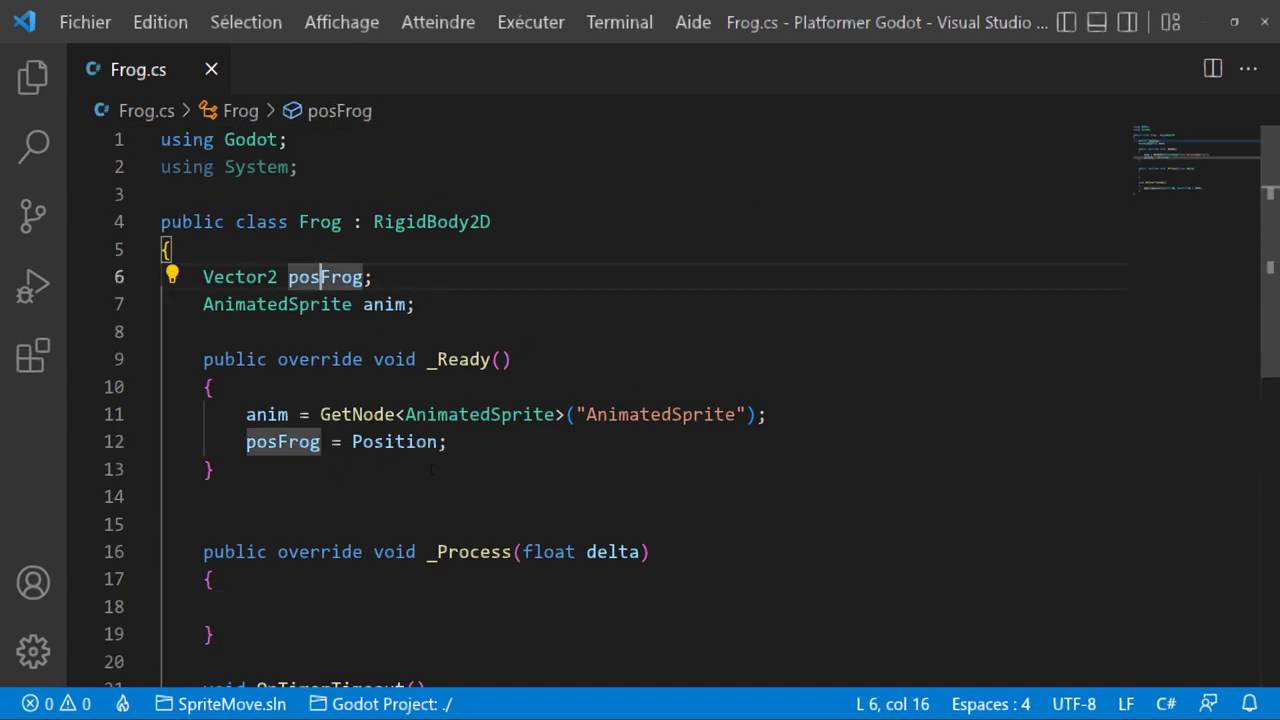
scroll(432, 470, "down", 2)
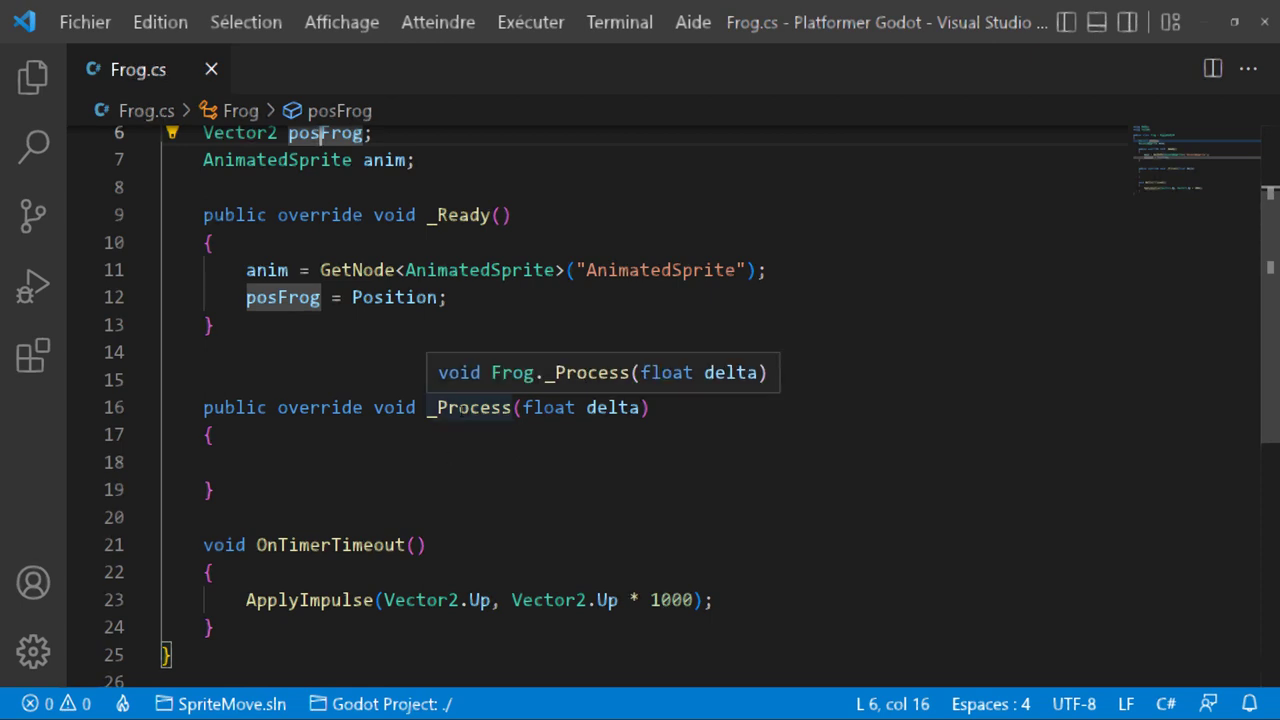
Step: In _Process, write Position = new Vector2(posFrog.x, Position.y); using completions
left_click(660, 462)
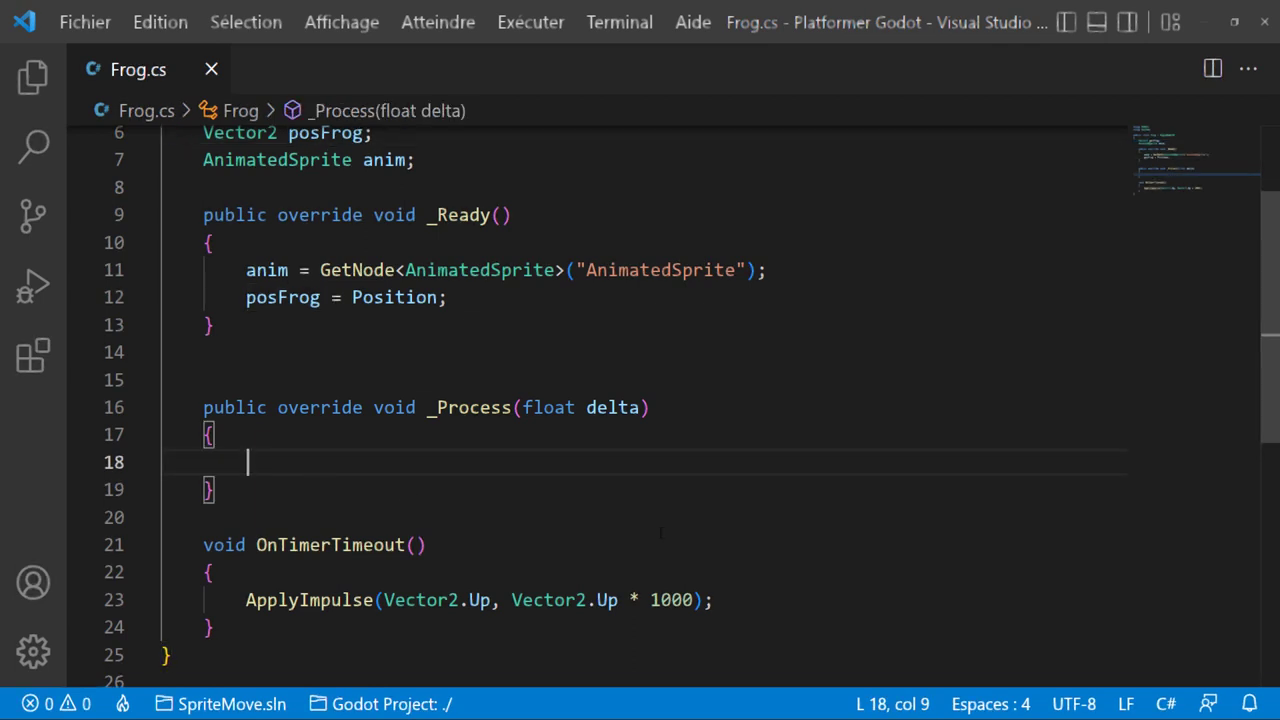
type("posi")
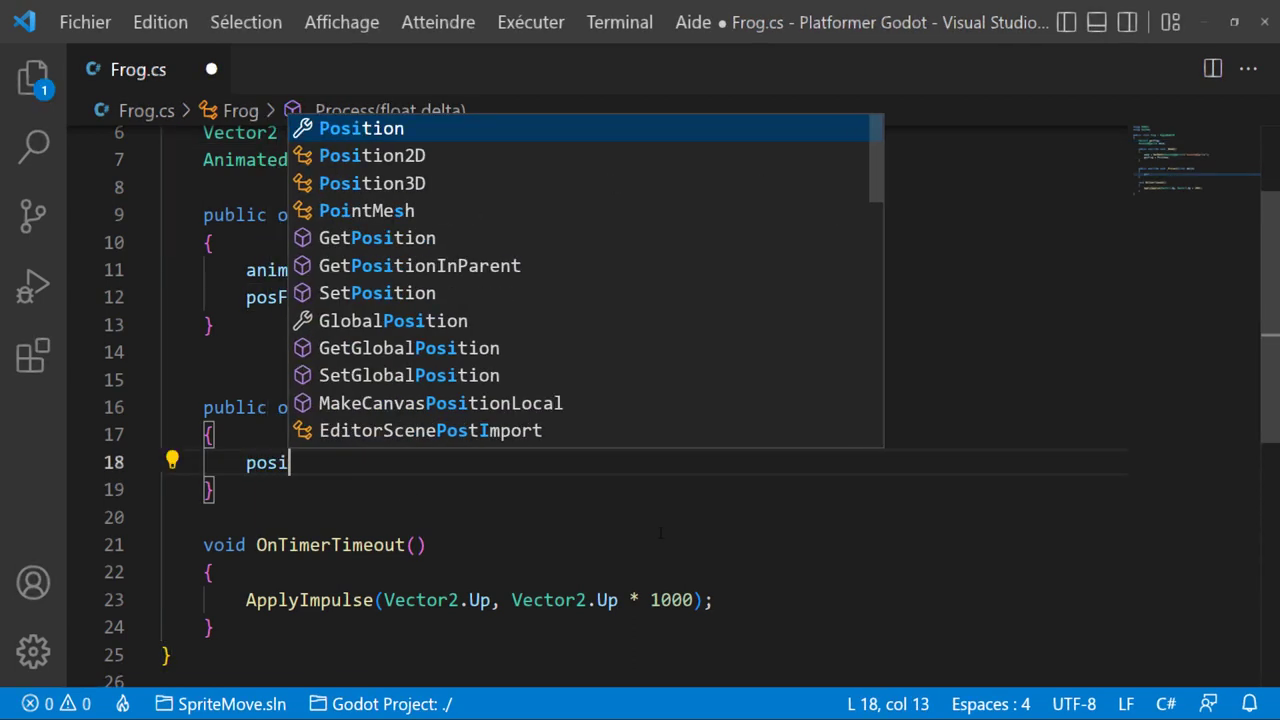
key("Tab")
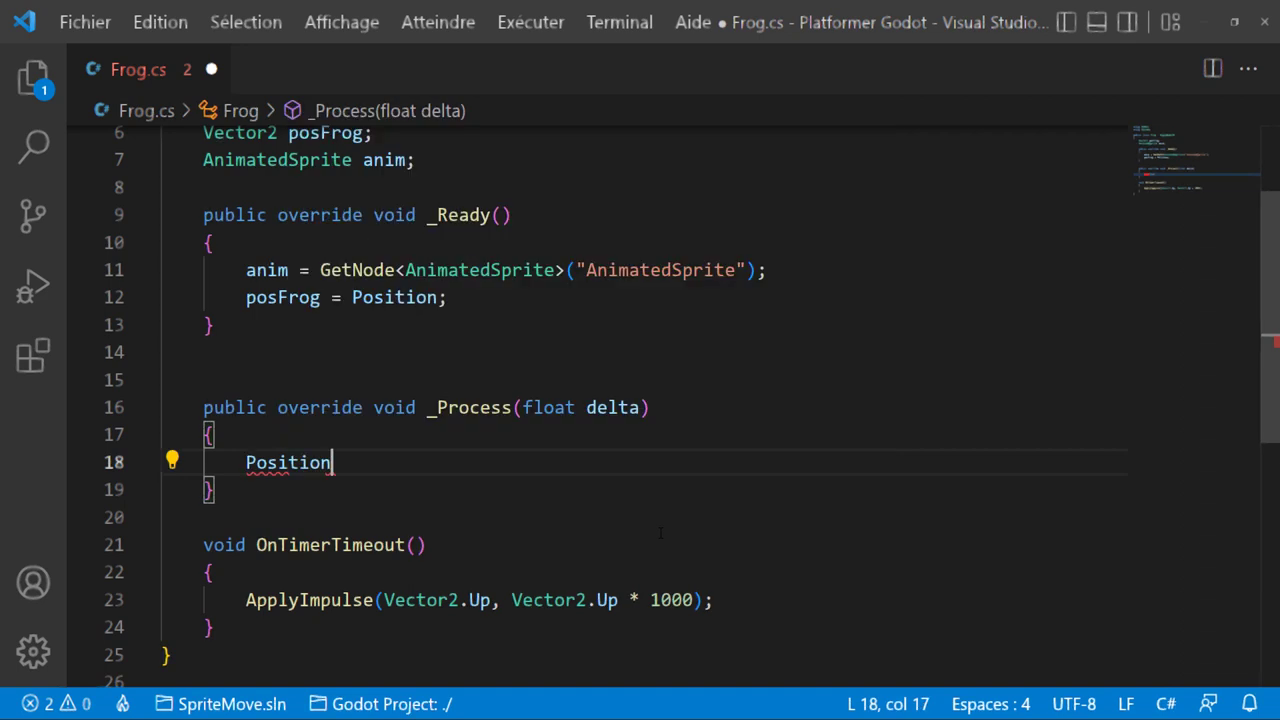
type(" = new")
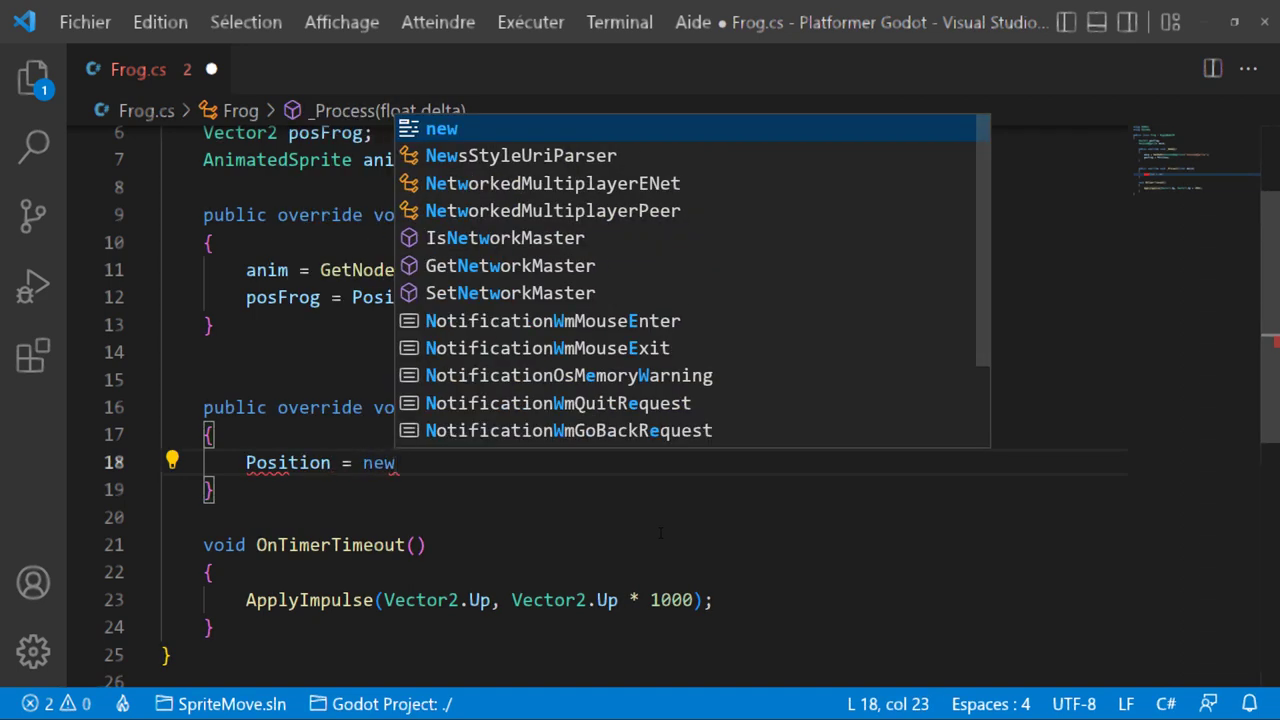
type(" vec")
key("Tab")
type("(")
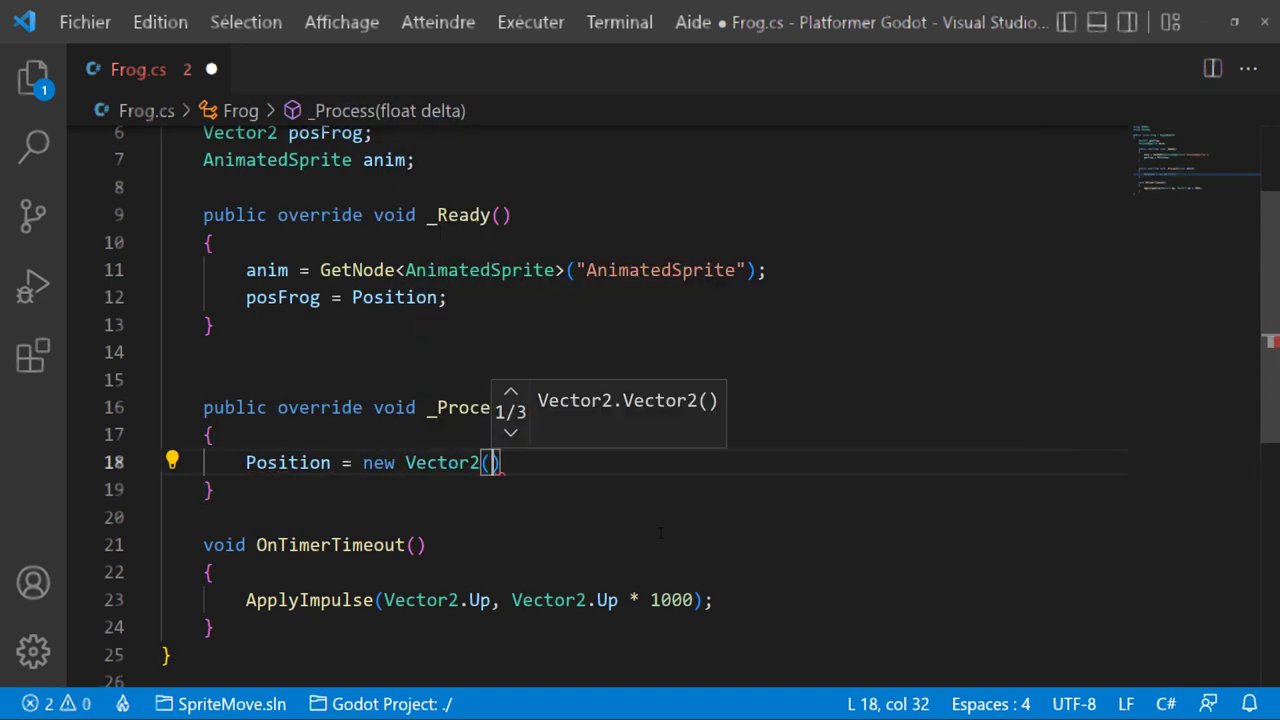
type("pos")
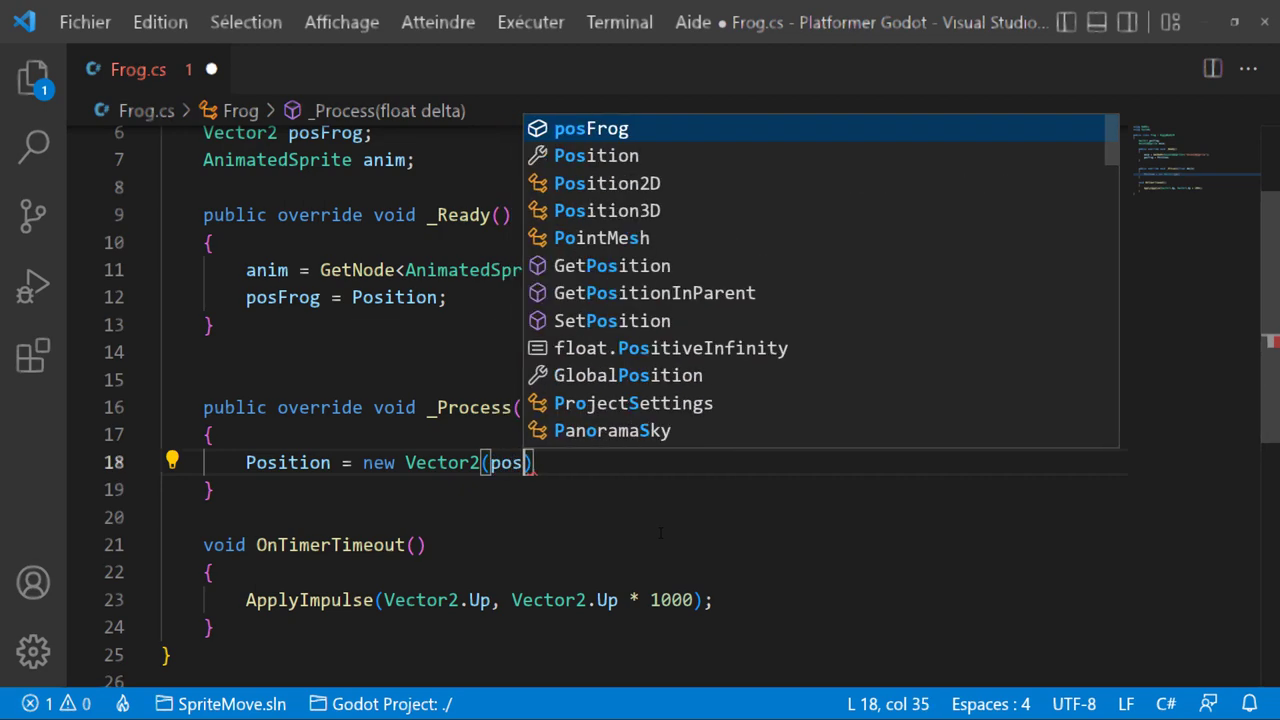
key("Tab")
type(".x")
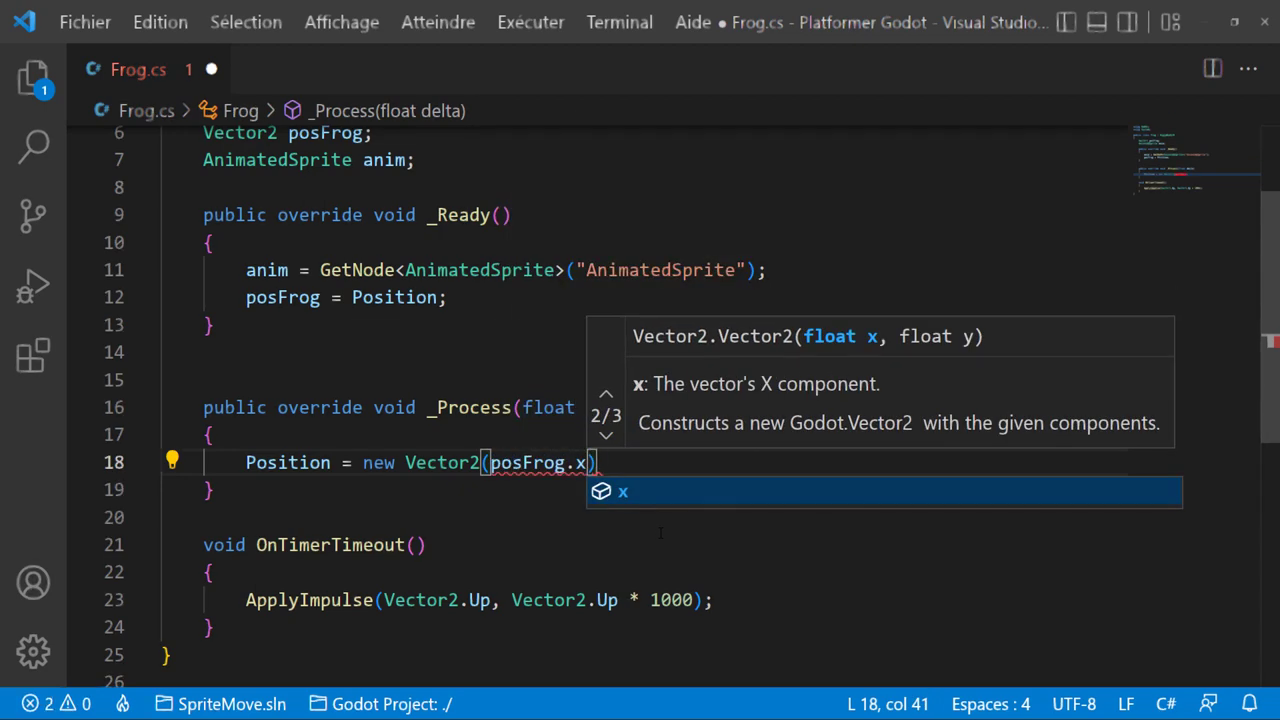
type(", posi")
key("Tab")
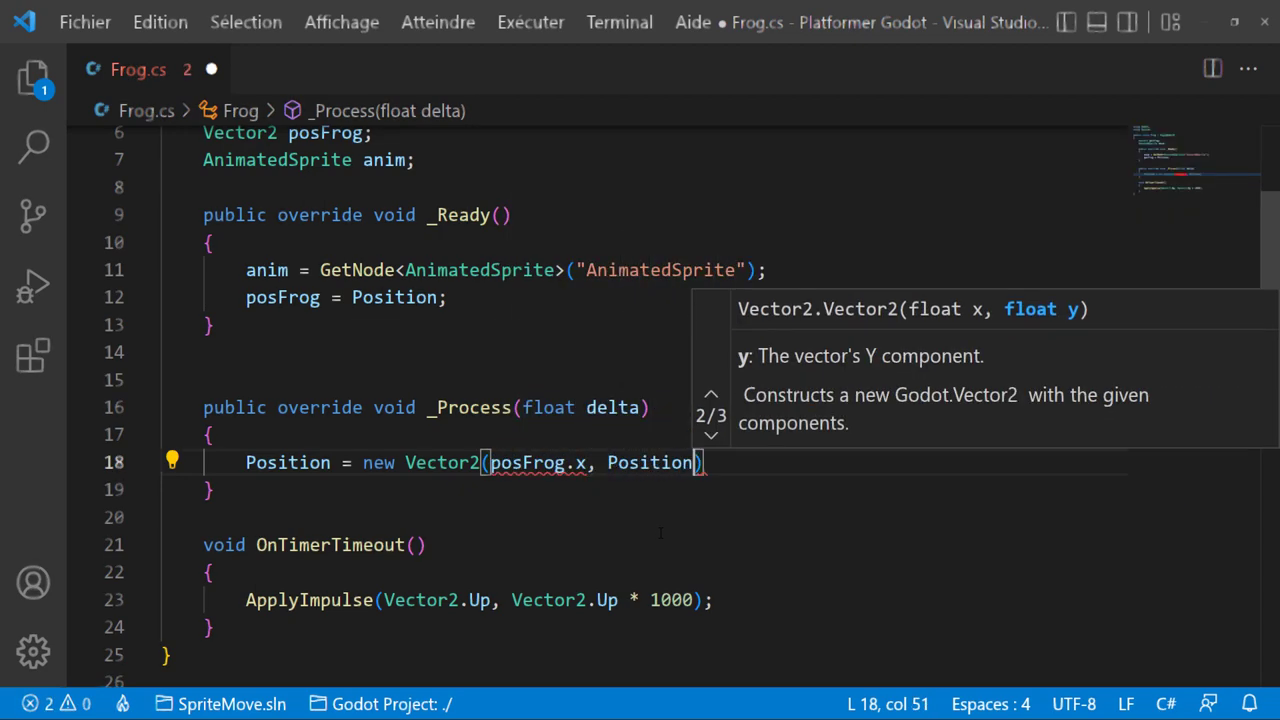
type(".y)")
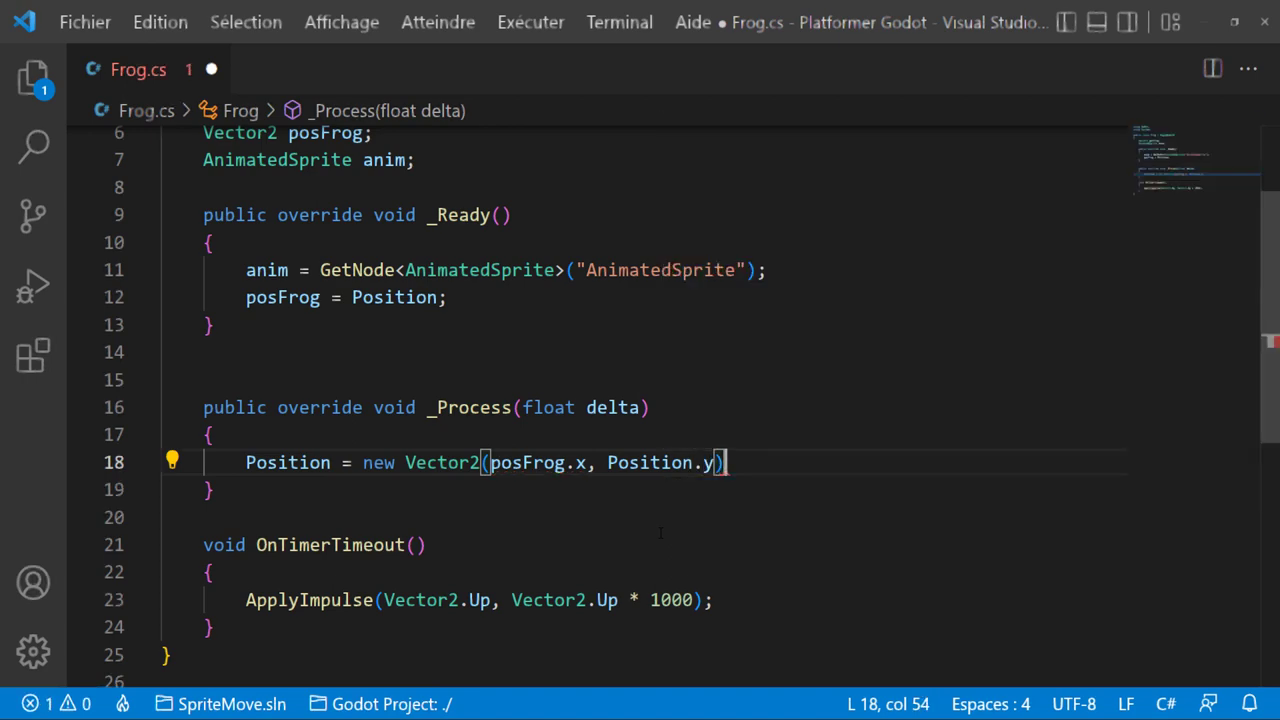
type(";")
Step: Save Frog.cs and run the game in Godot with the updated script
key("ctrl+s")
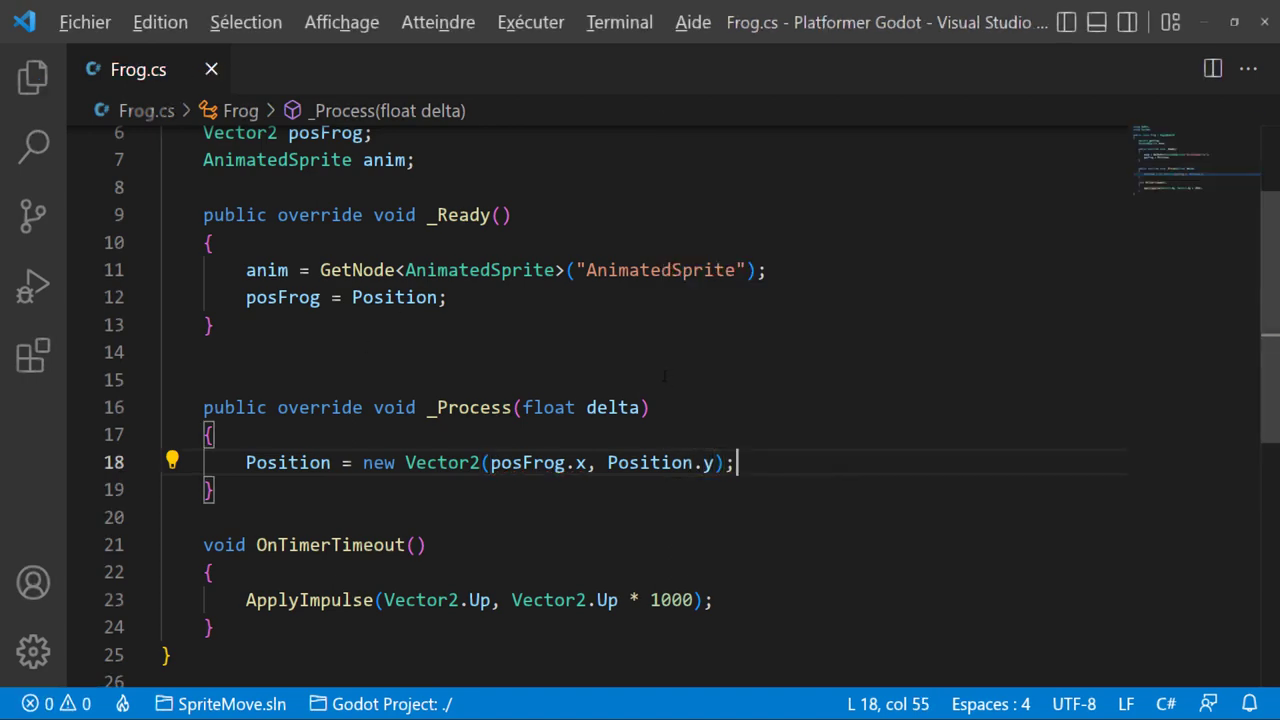
key("alt+Tab")
left_click(1090, 33)
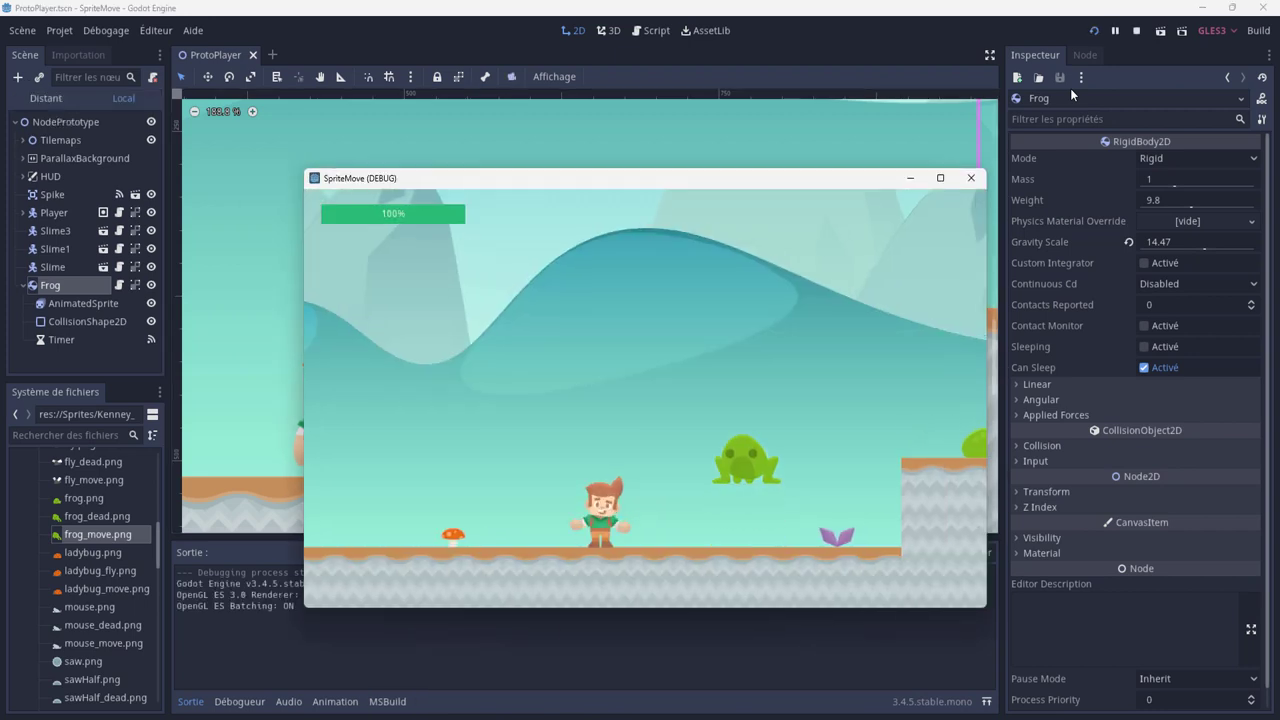
Step: Walk the player right into the frog to watch it hop, then return to Frog.cs
key("Right")
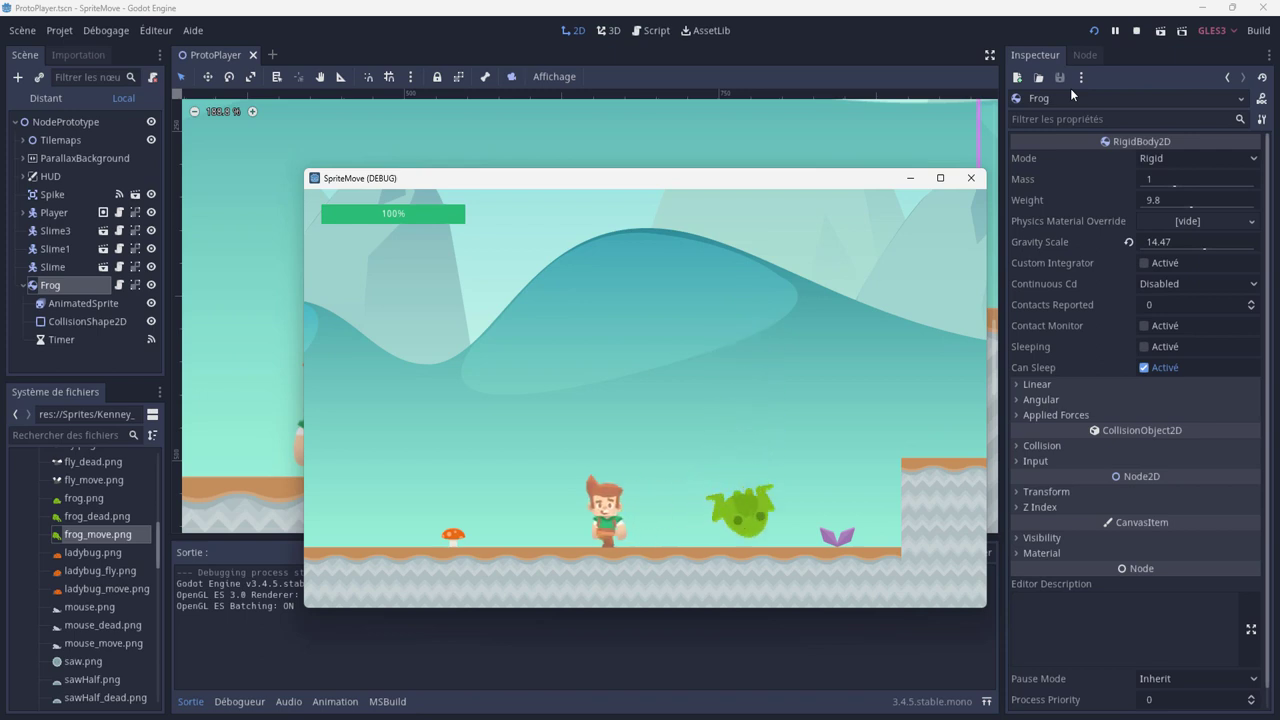
key("Right")
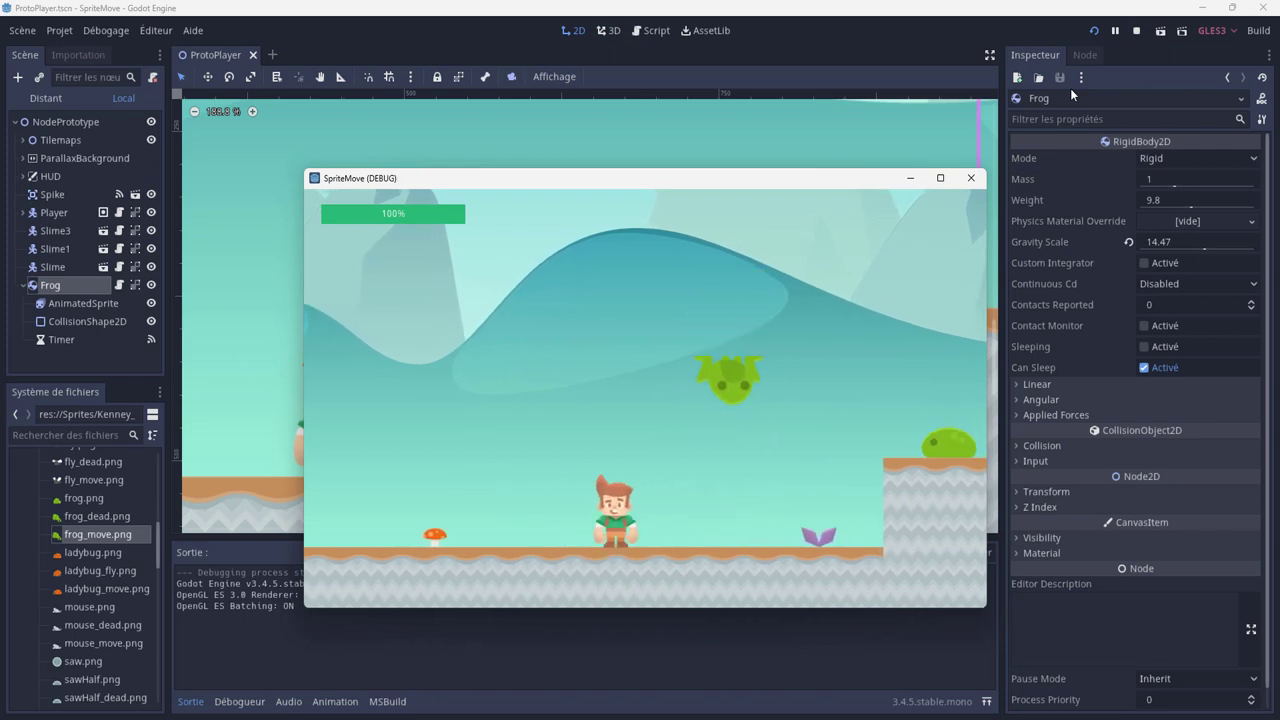
key("alt+Tab")
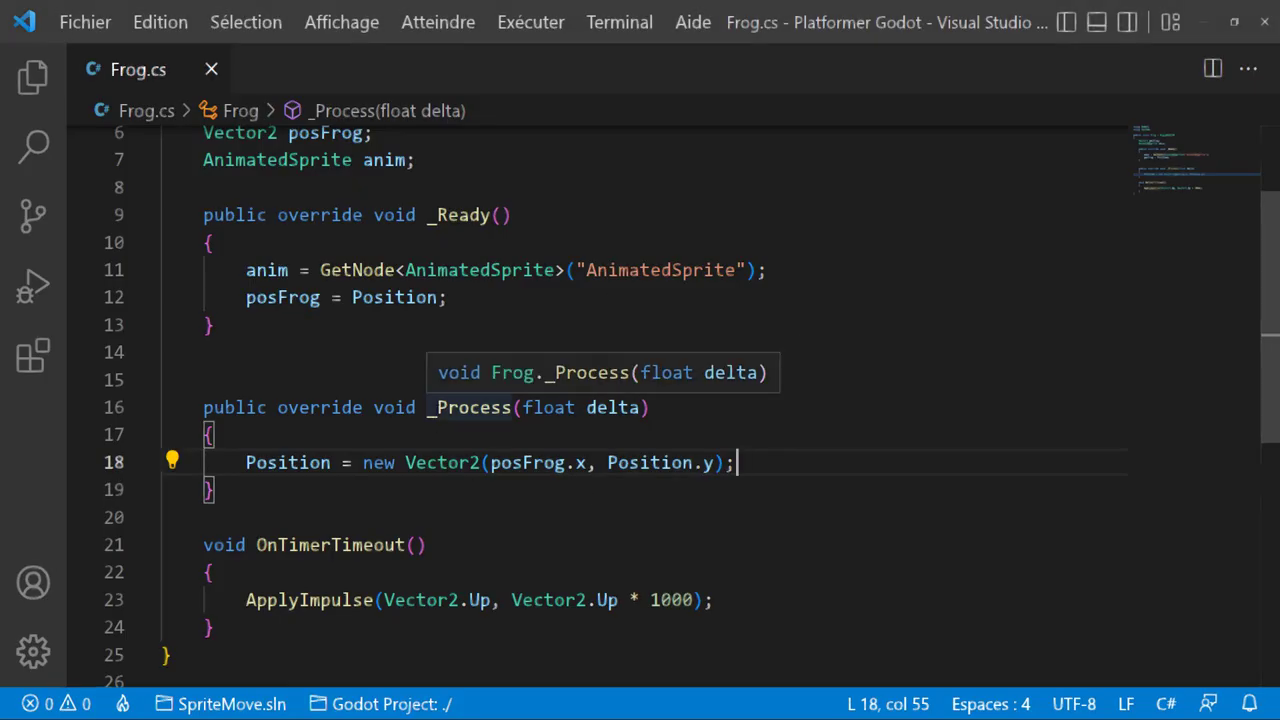
Step: Rename the _Process method to _PhysicsProcess
left_click(437, 407)
type("P")
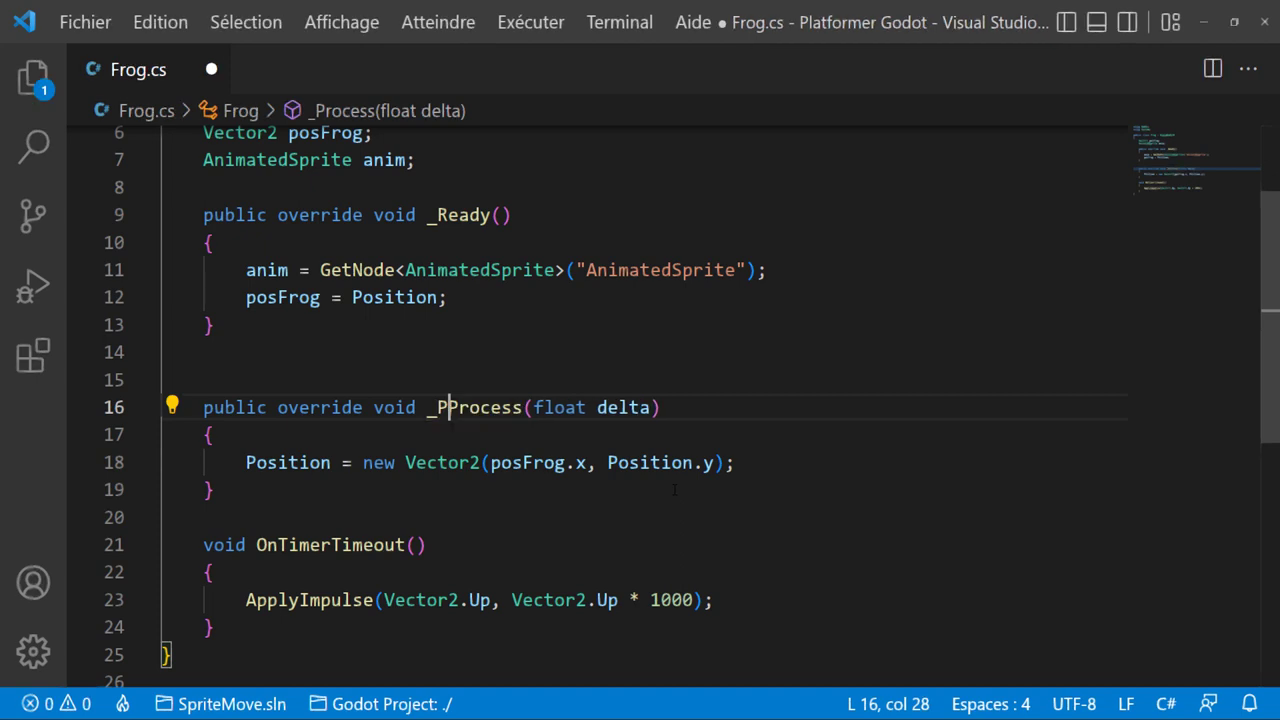
type("hyscis")
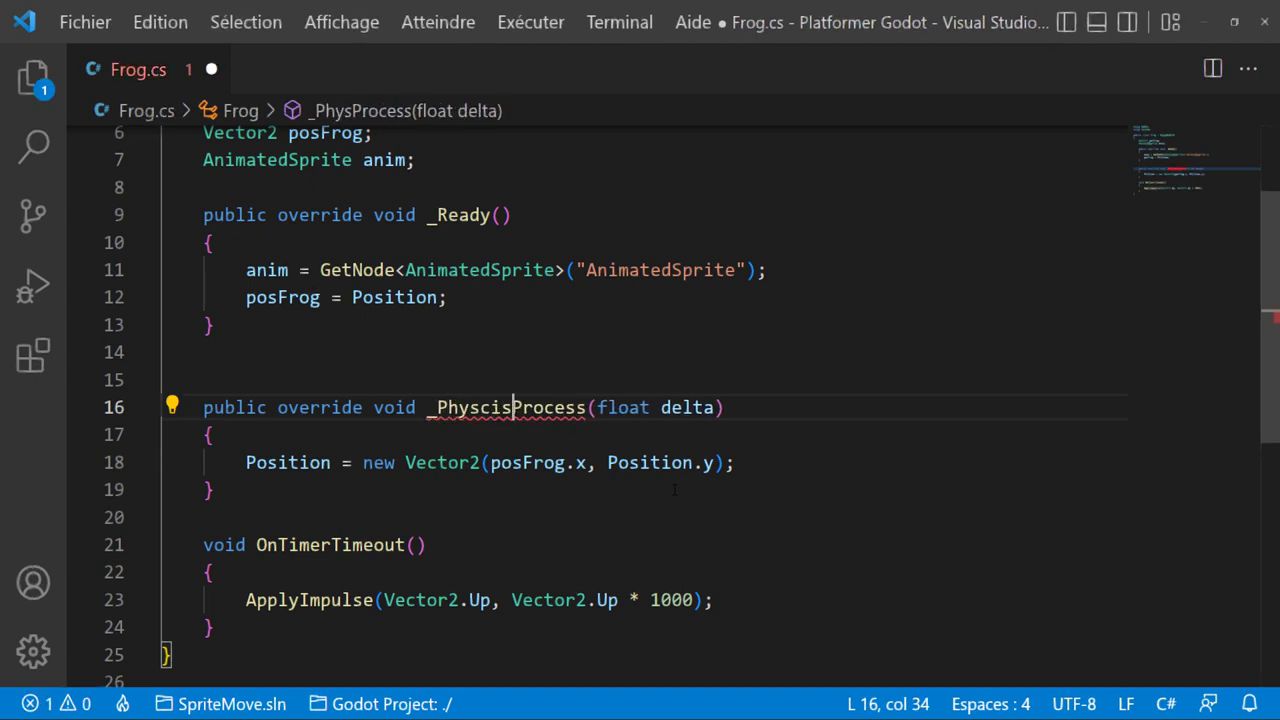
key("BackSpace")
key("BackSpace")
key("BackSpace")
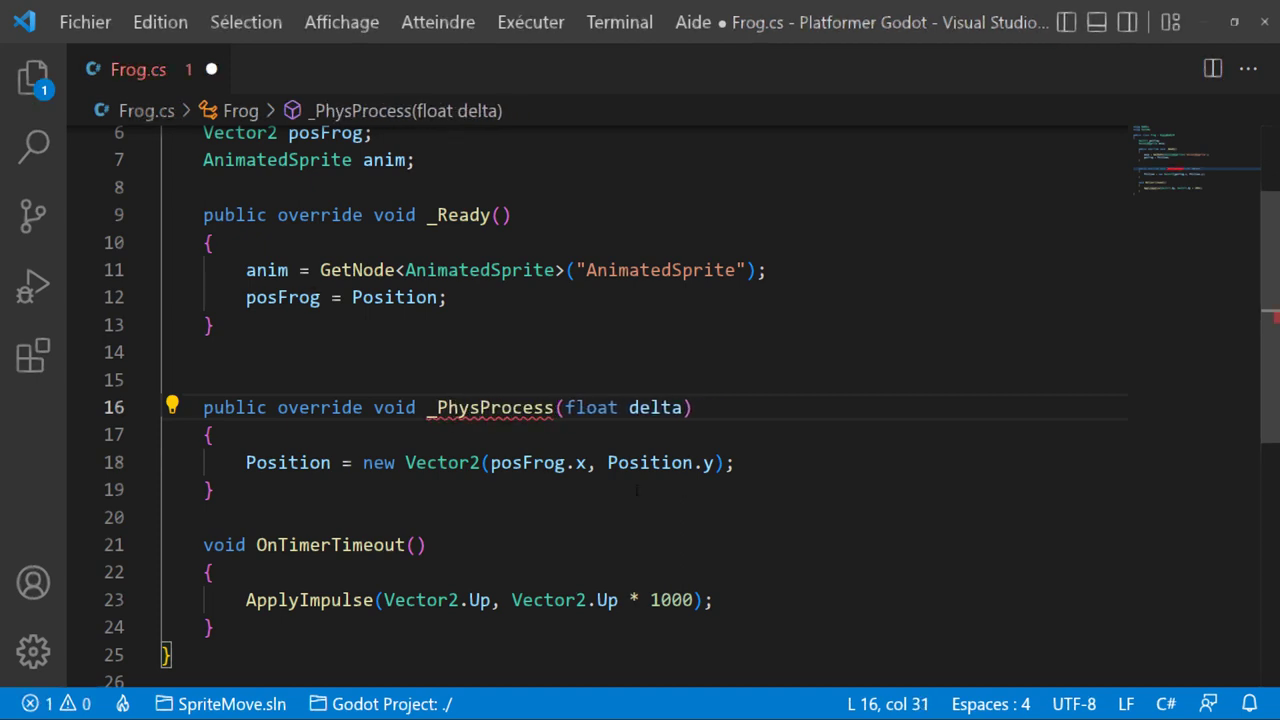
type("ics")
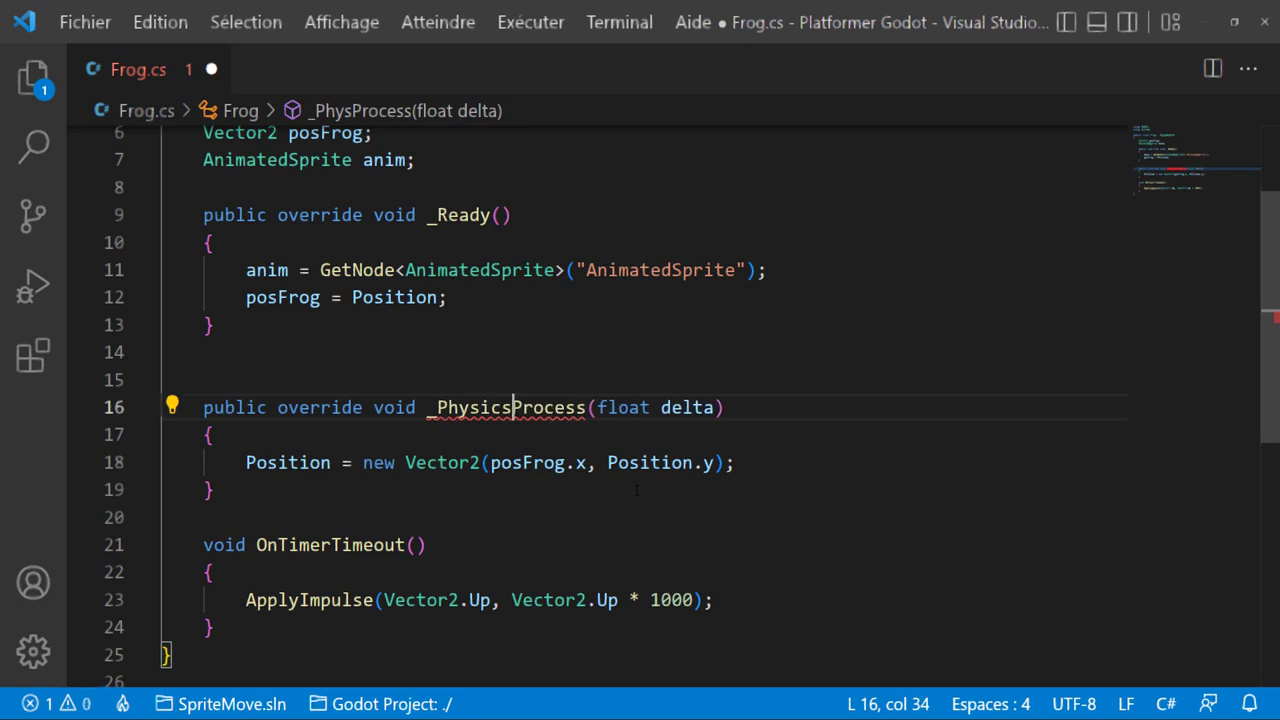
Step: Save Frog.cs and switch back to the Godot editor
left_click(637, 521)
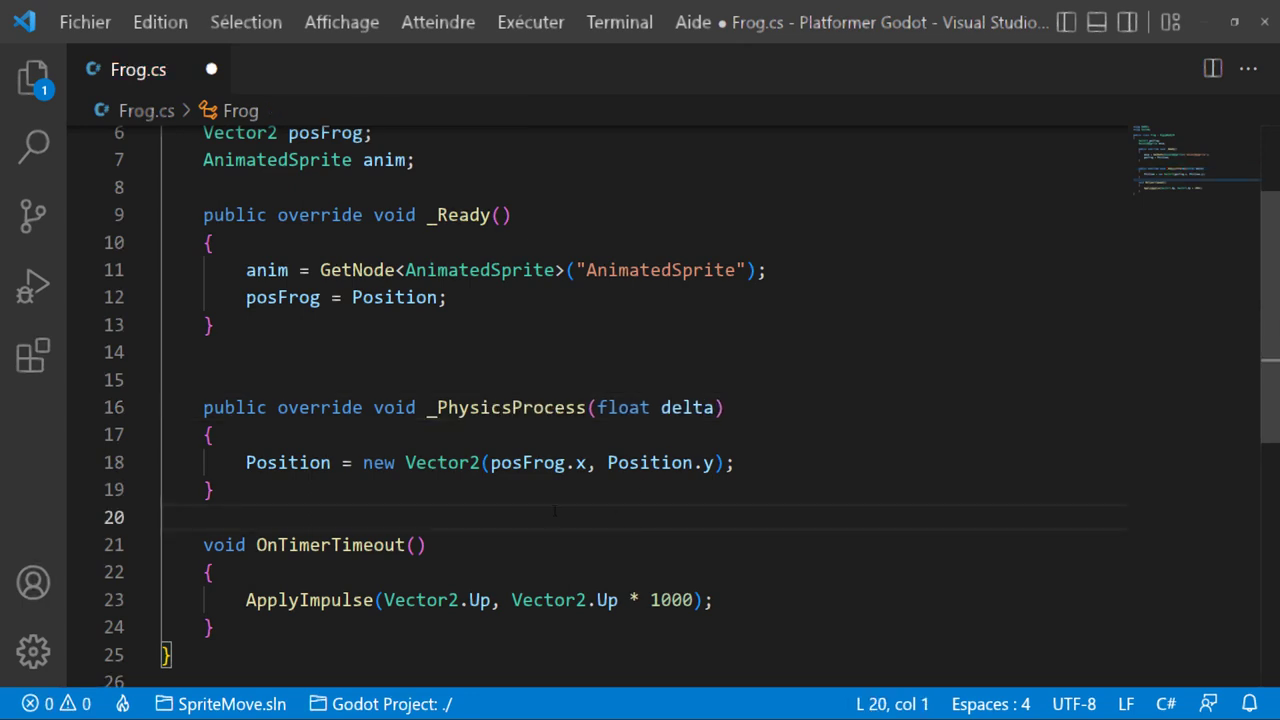
key("ctrl+s")
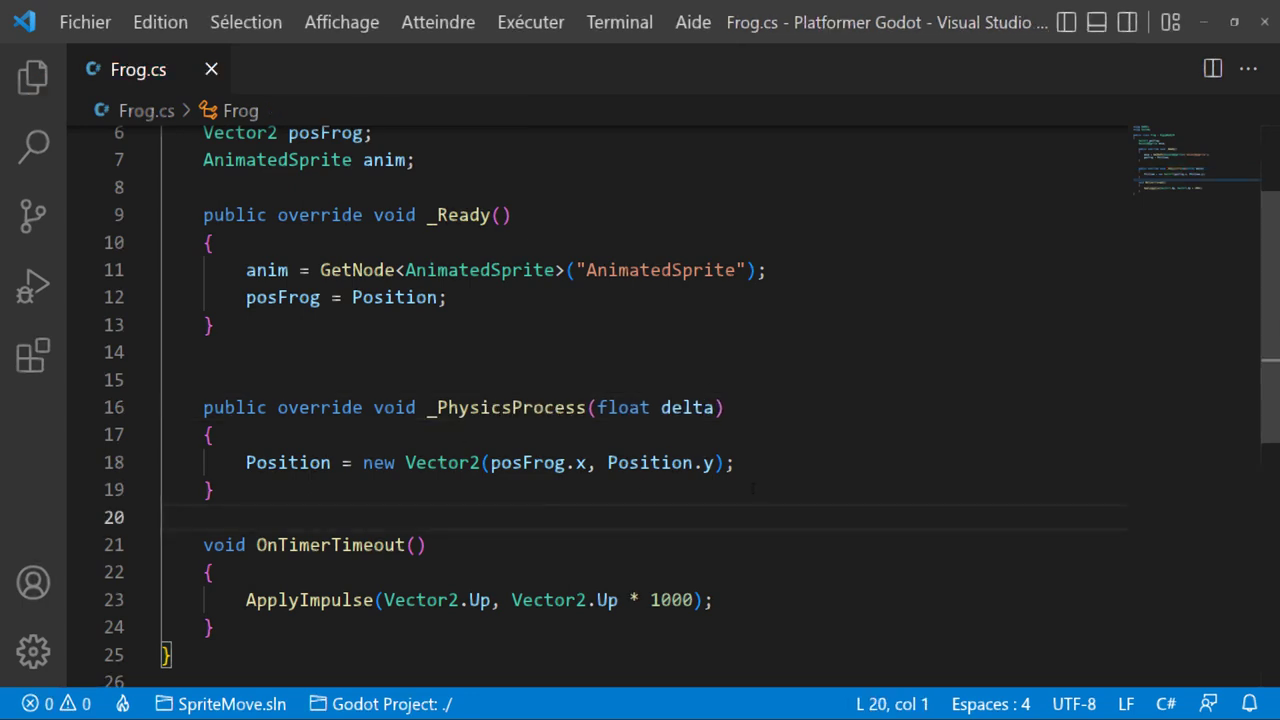
key("alt+Tab")
left_click(1094, 31)
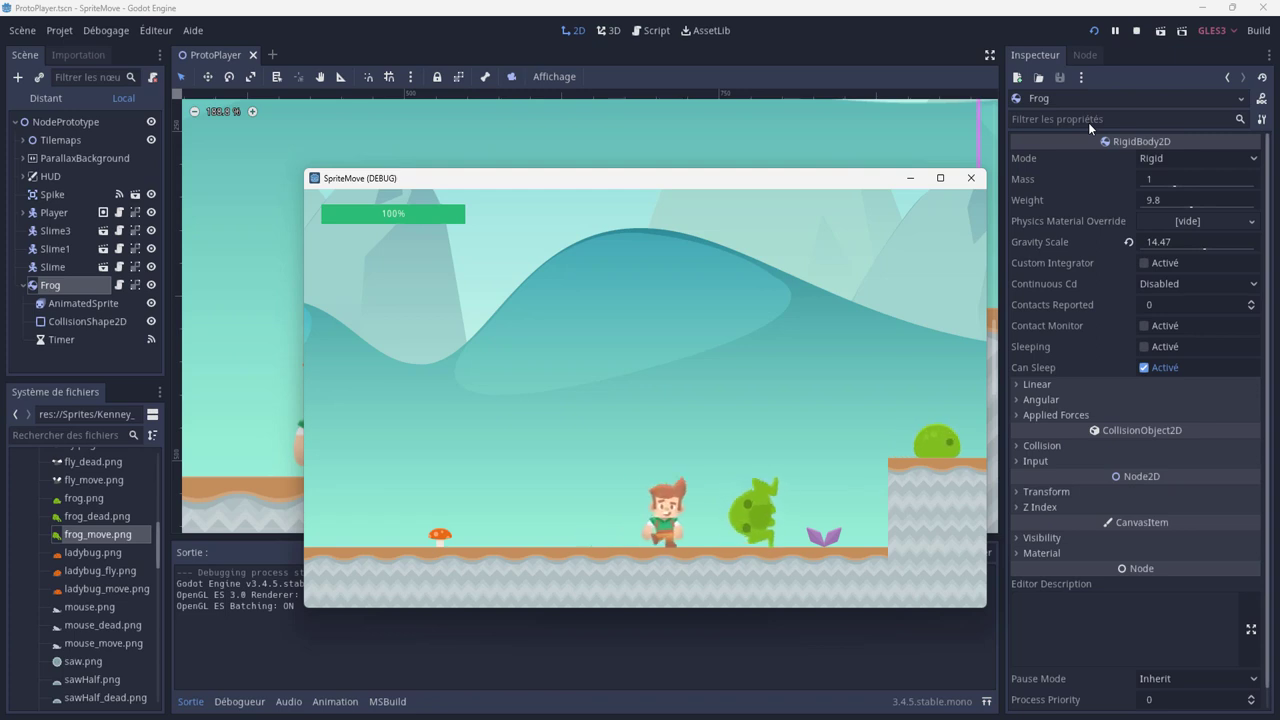
key("Right")
key("Left")
key("Right")
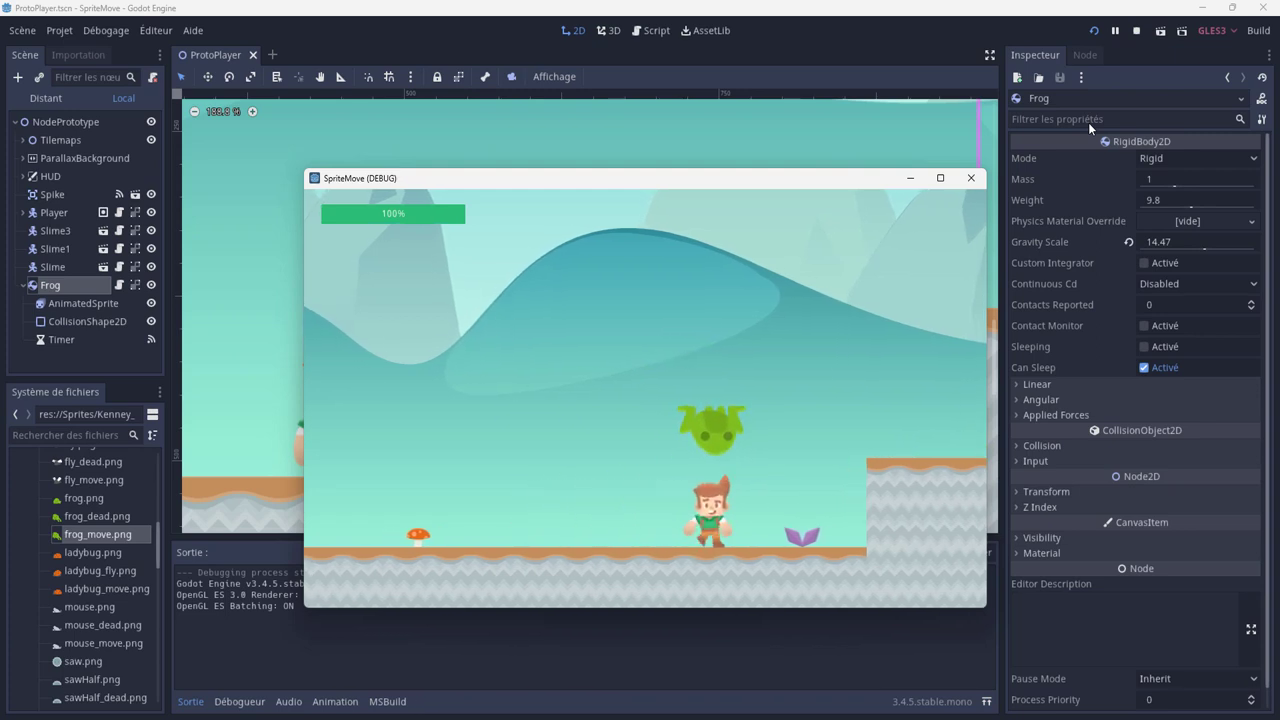
key("Left")
key("space")
key("Right")
key("Right")
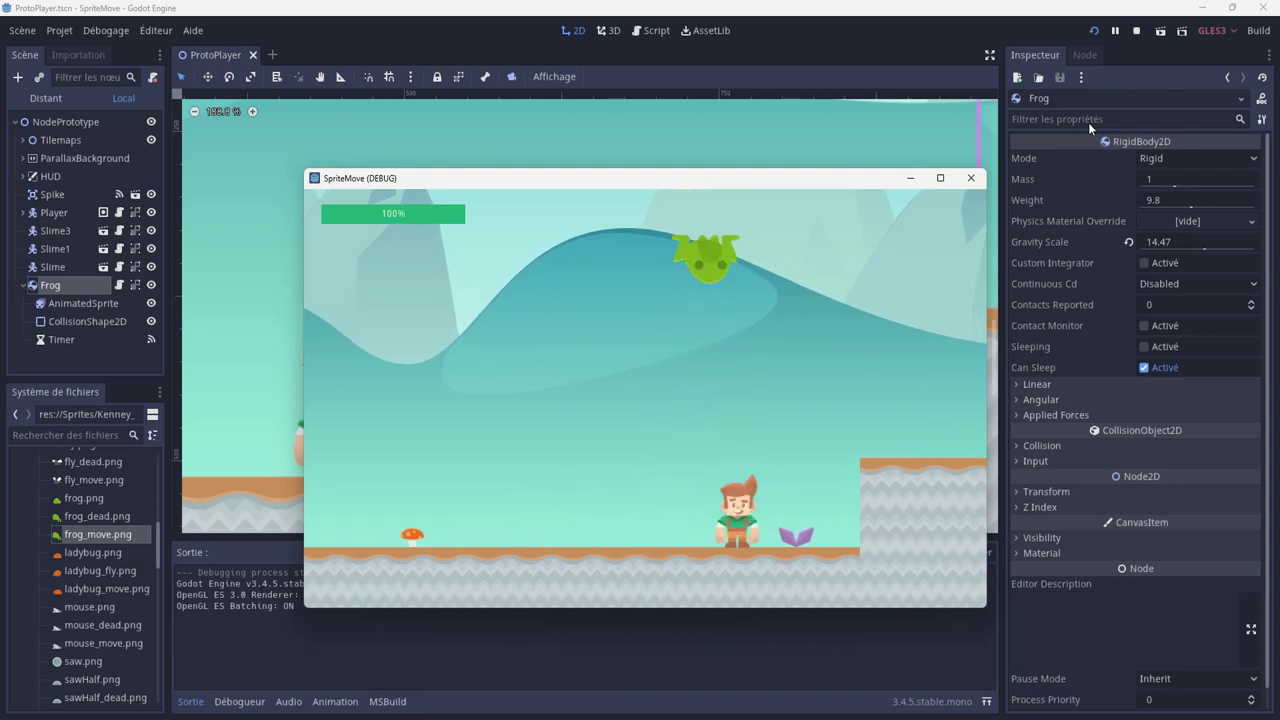
key("Left")
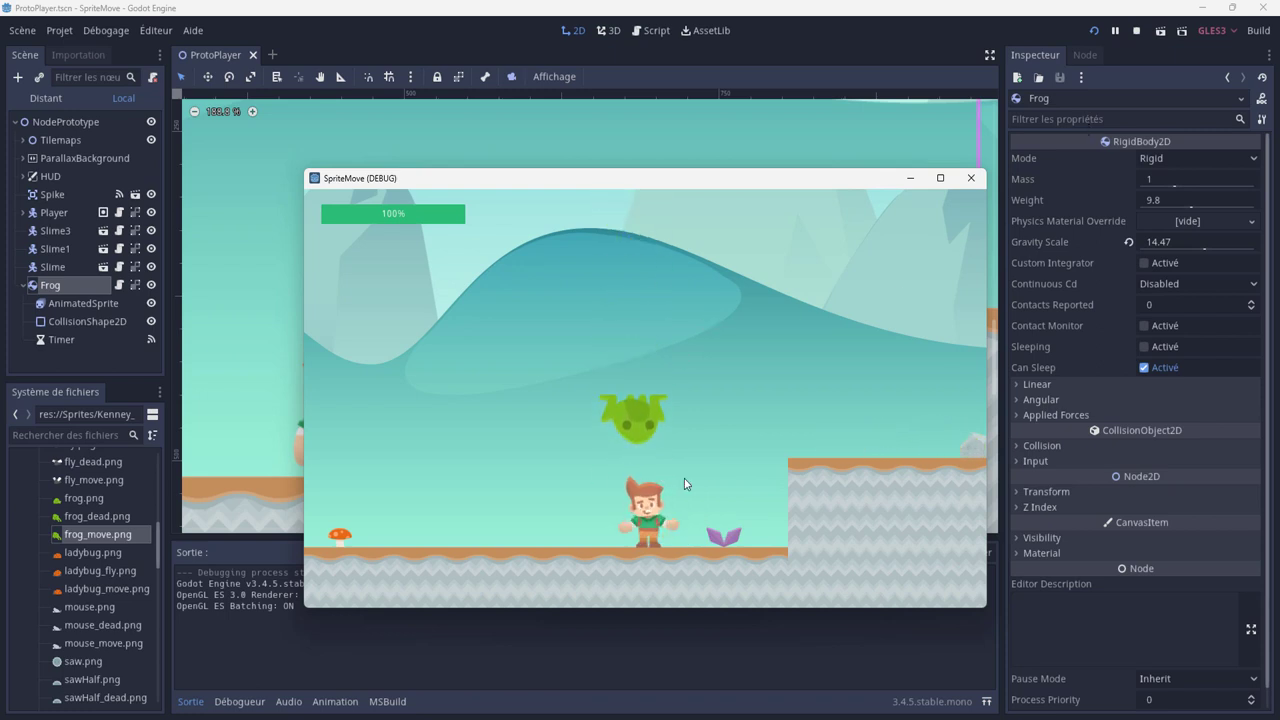
key("Left")
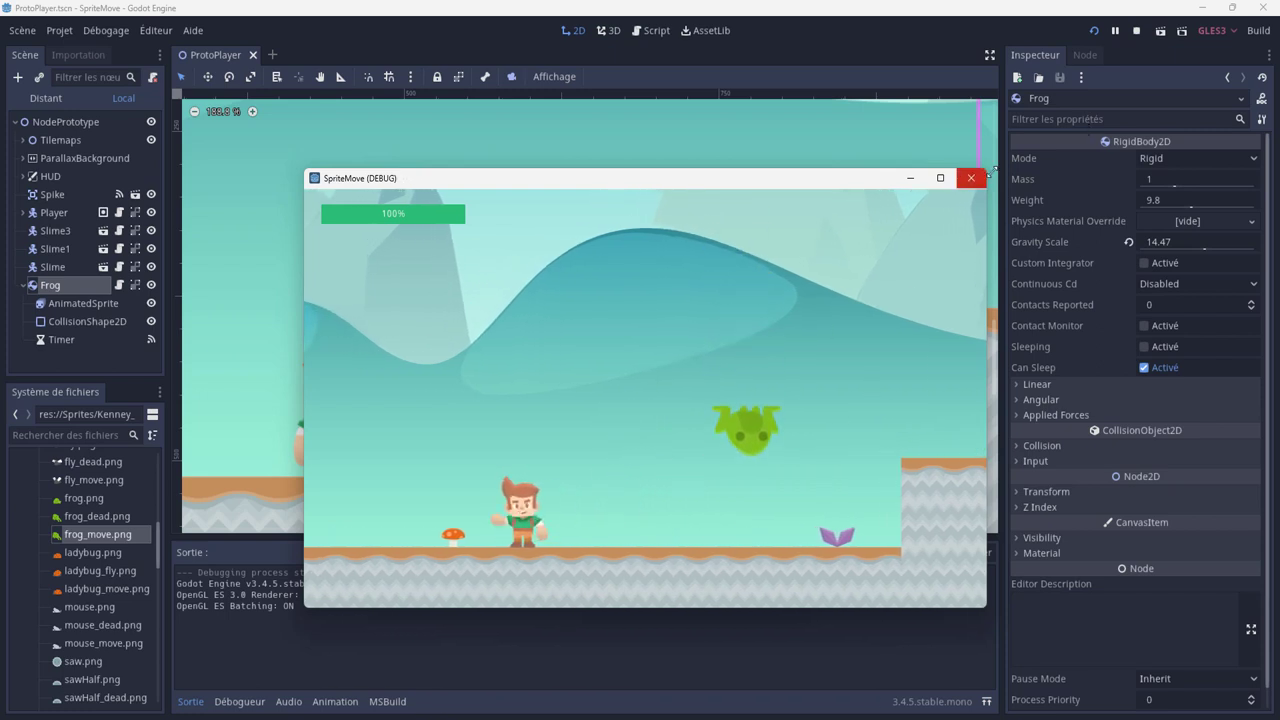
left_click(970, 178)
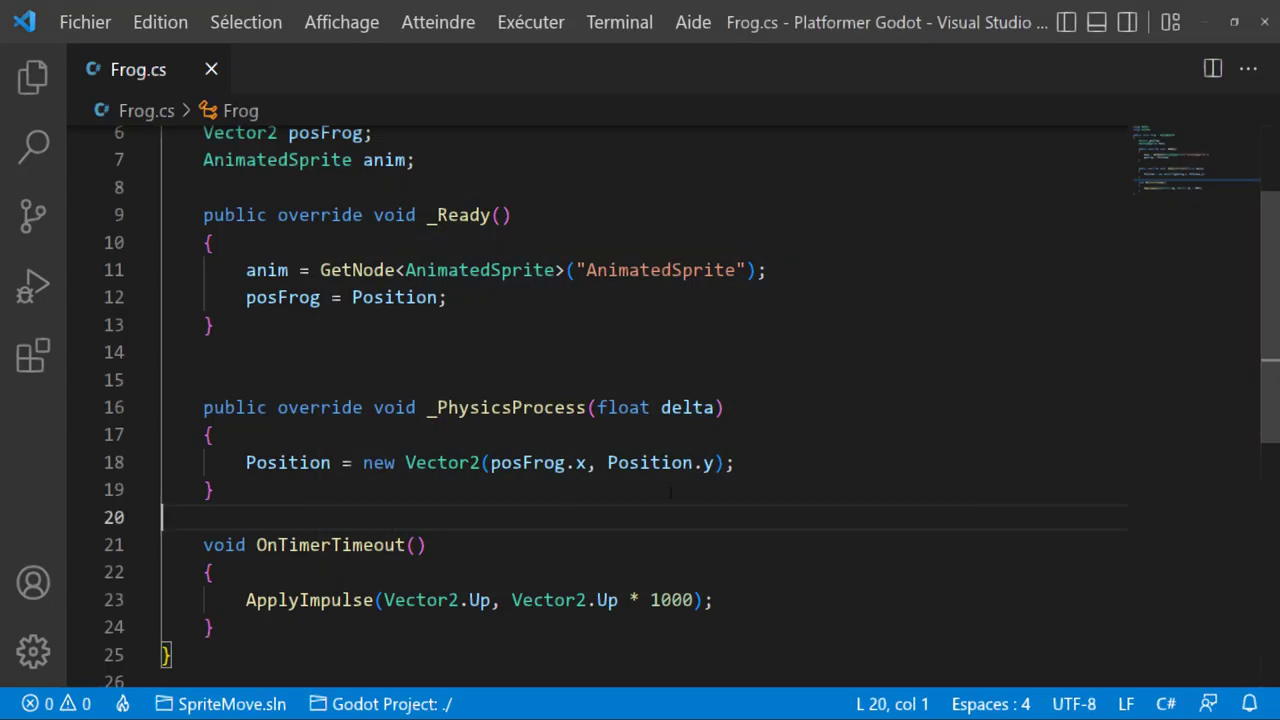
left_click(765, 468)
key("alt+Tab")
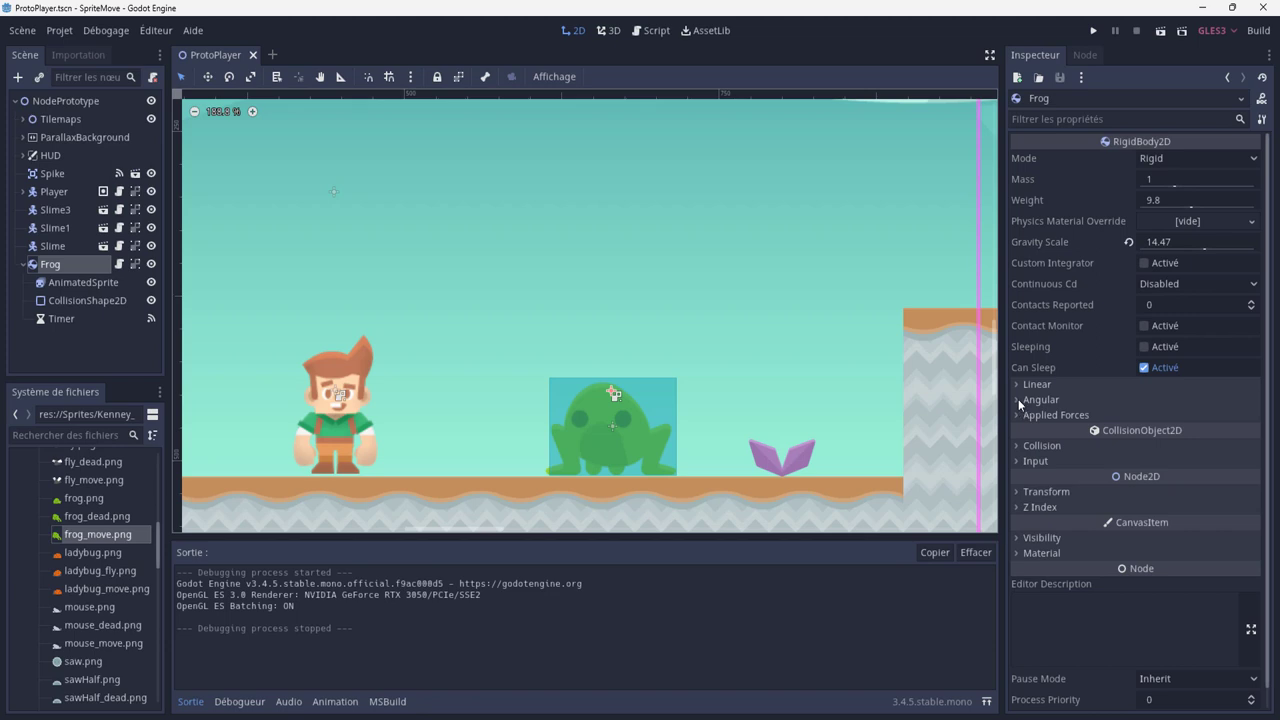
Step: Try rotating the frog to about -133 degrees under Transform, then undo back to 0
left_click(1018, 400)
left_click(1017, 401)
left_click(1017, 492)
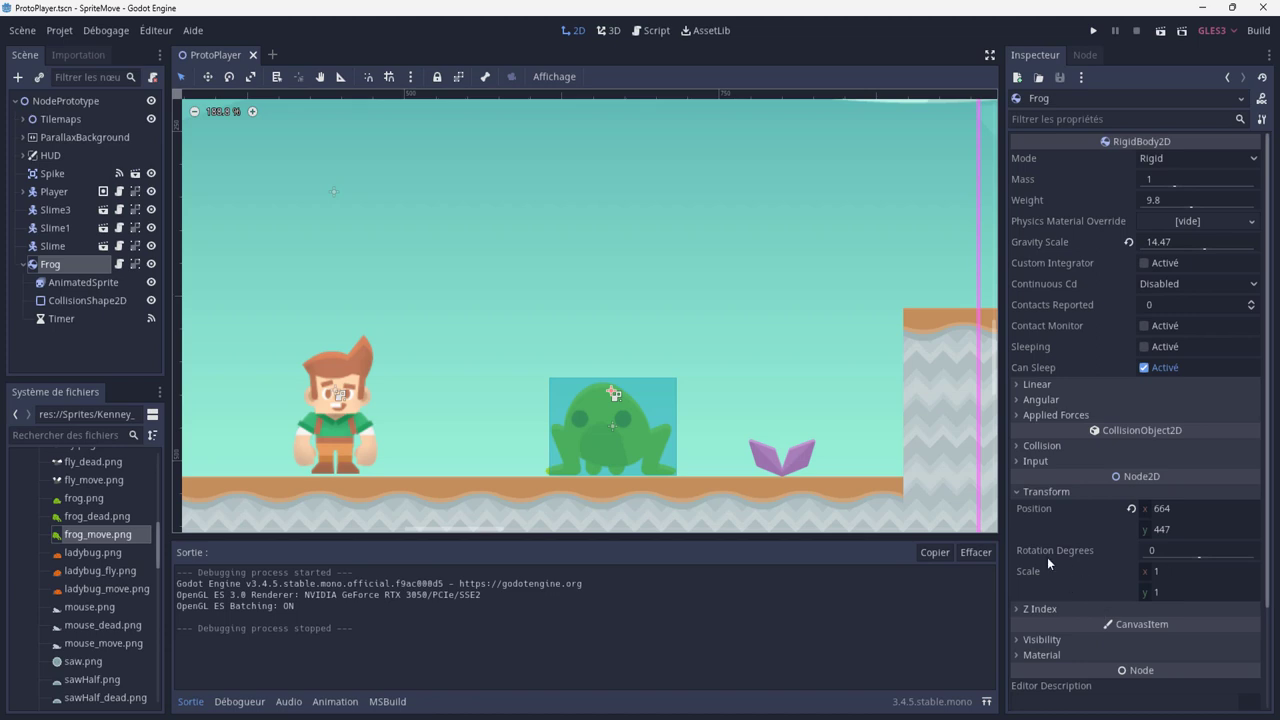
left_click_drag(1199, 560, 1178, 559)
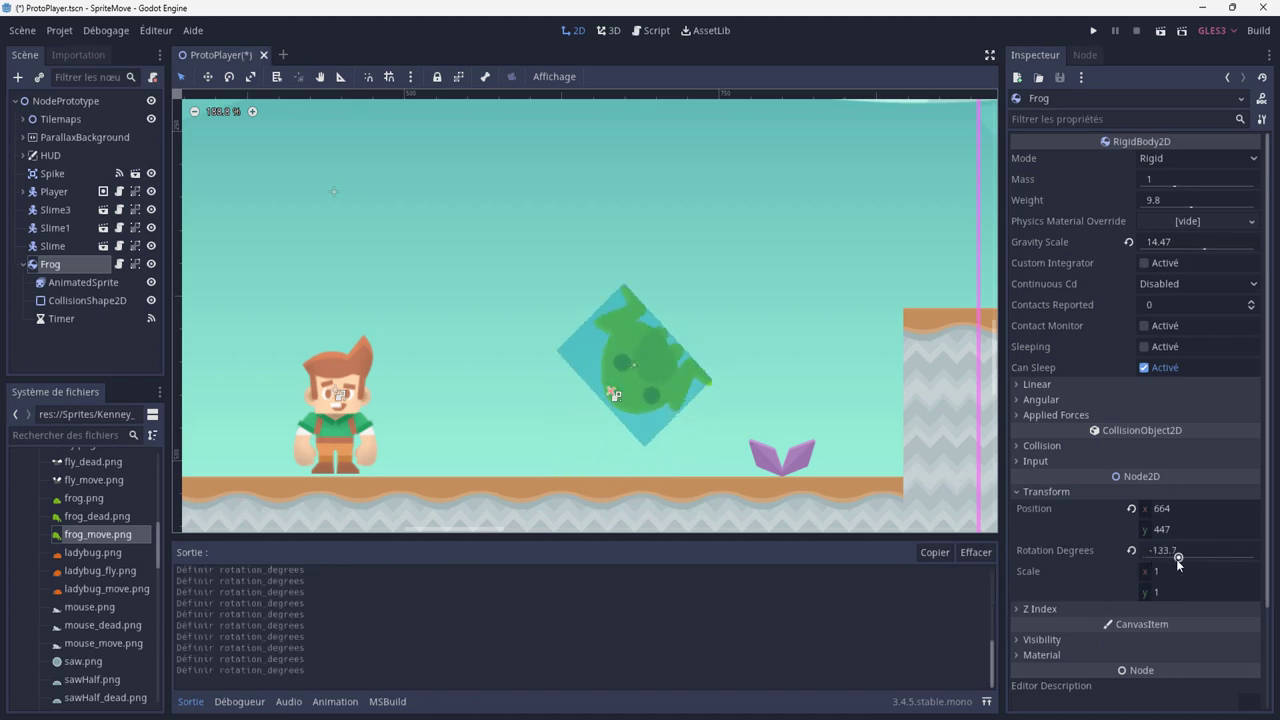
key("ctrl+z")
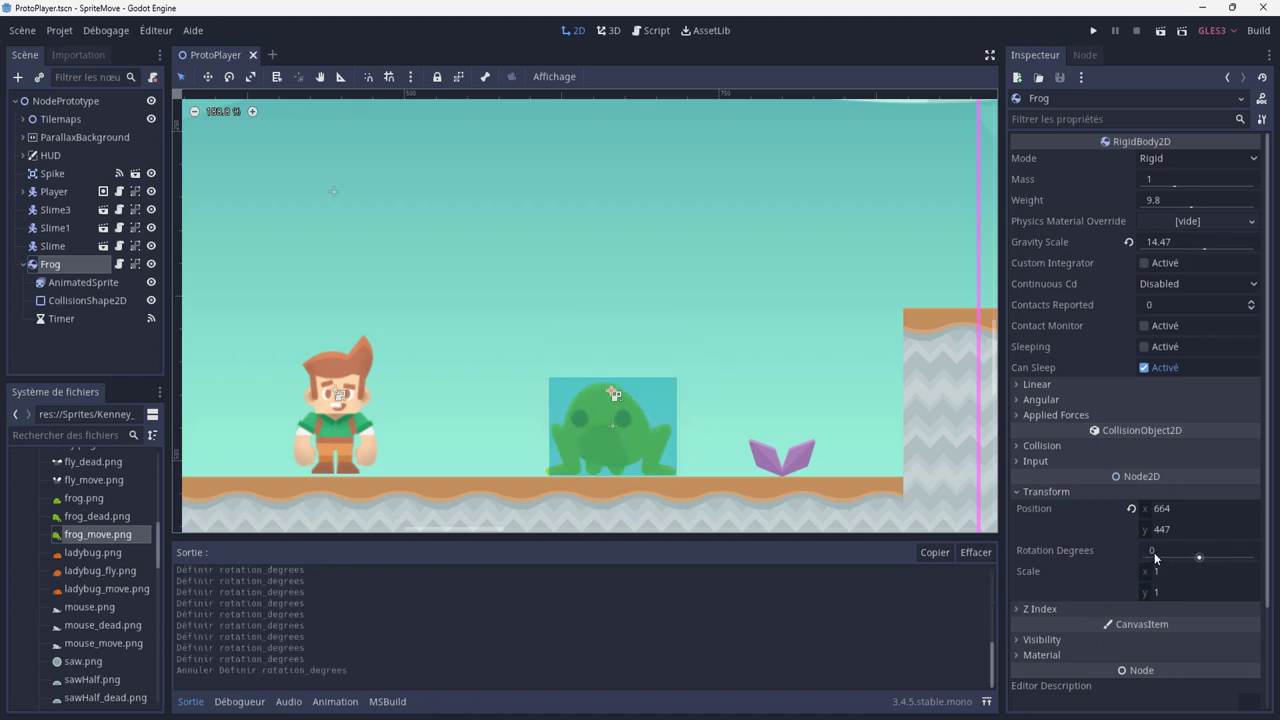
Step: Add a new line 19 in _PhysicsProcess, inserting GetRotationDegrees(); from the suggestions
key("alt+Tab")
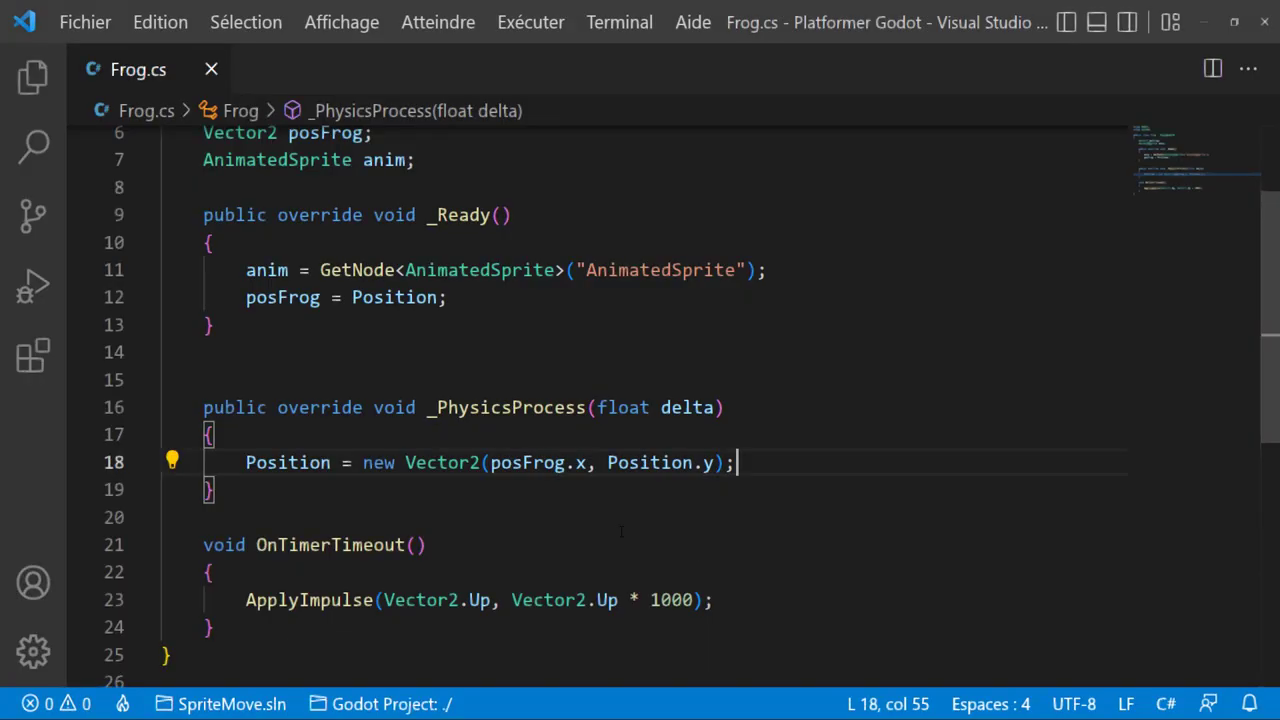
key("Return")
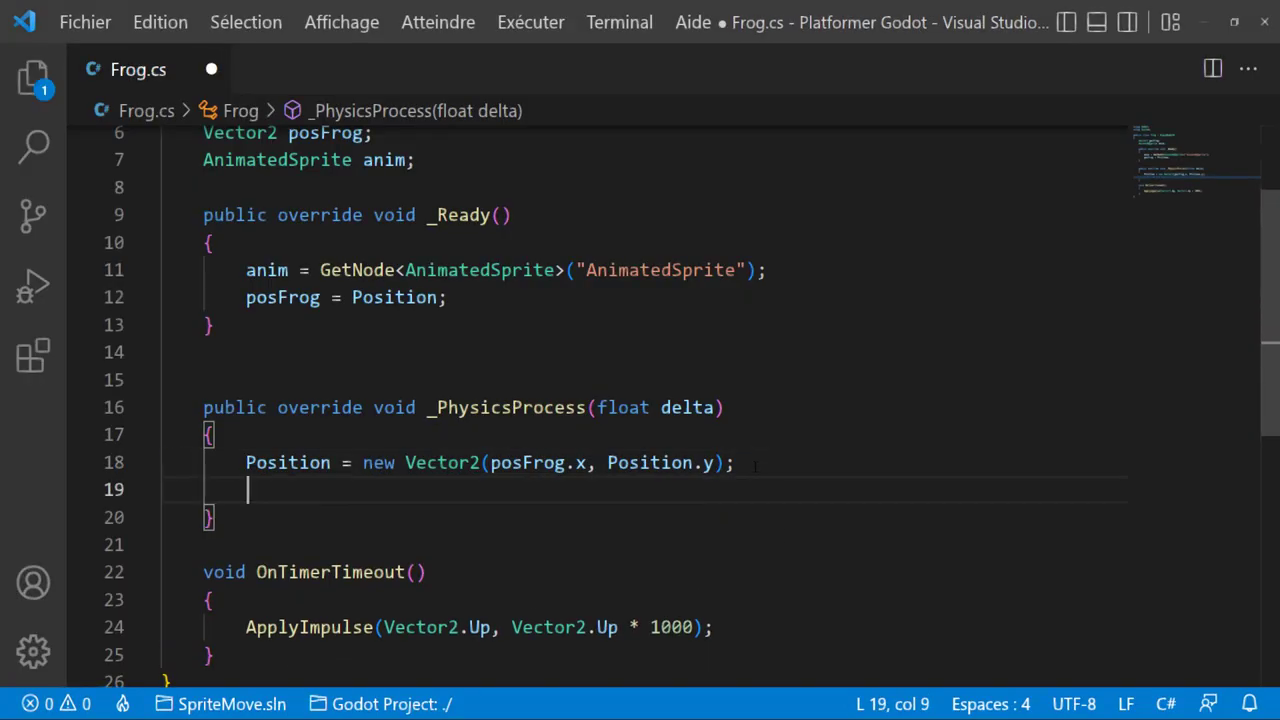
type("roita")
key("BackSpace")
key("BackSpace")
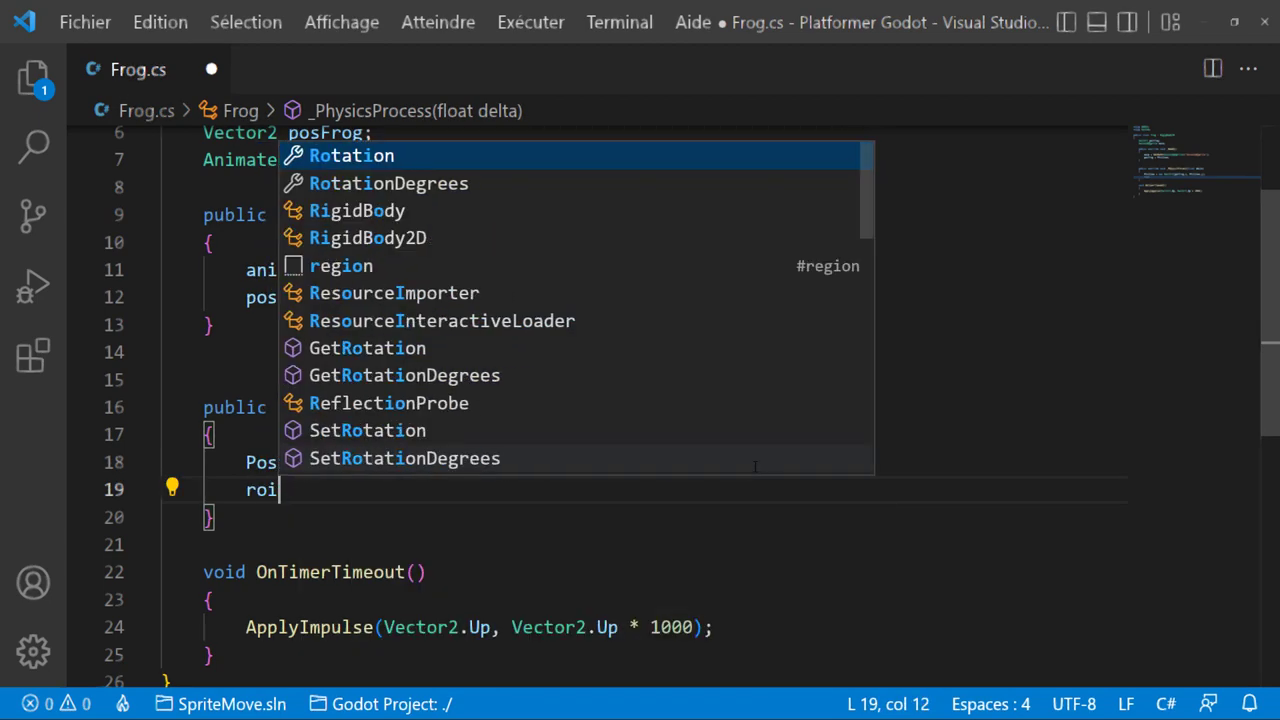
key("BackSpace")
type("ta")
key("Down")
key("Down")
key("Down")
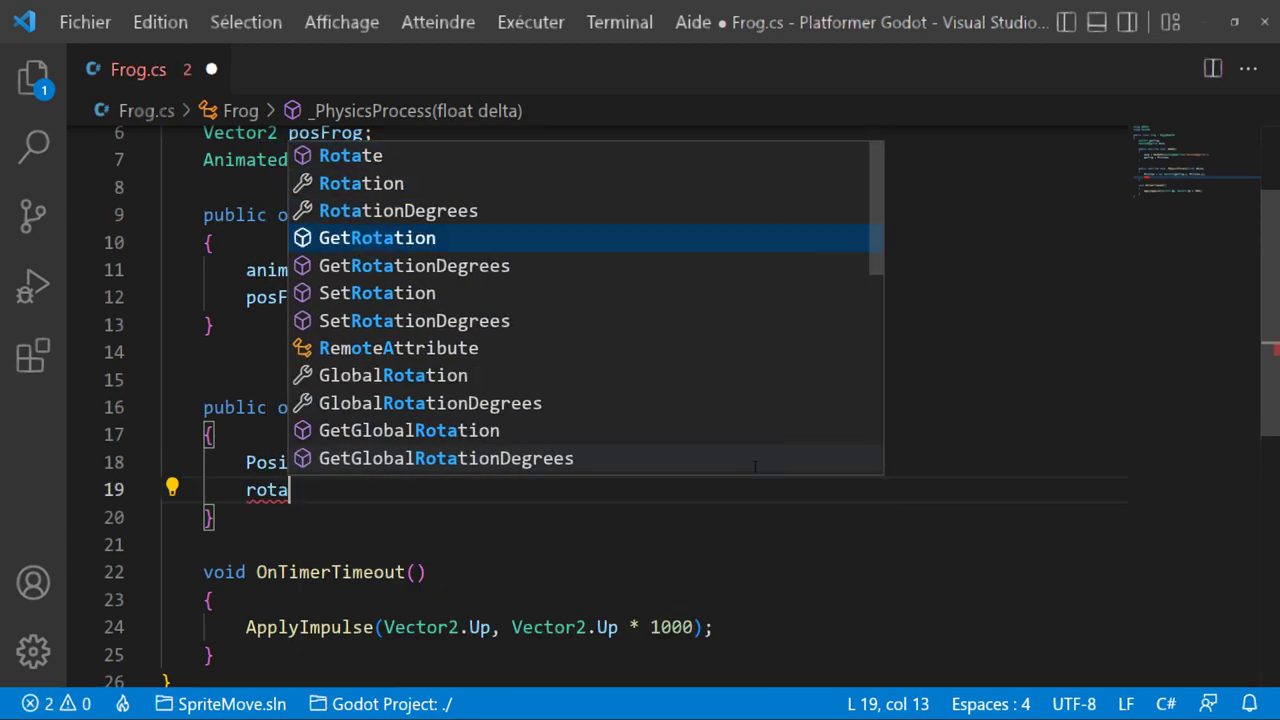
key("Down")
key("Return")
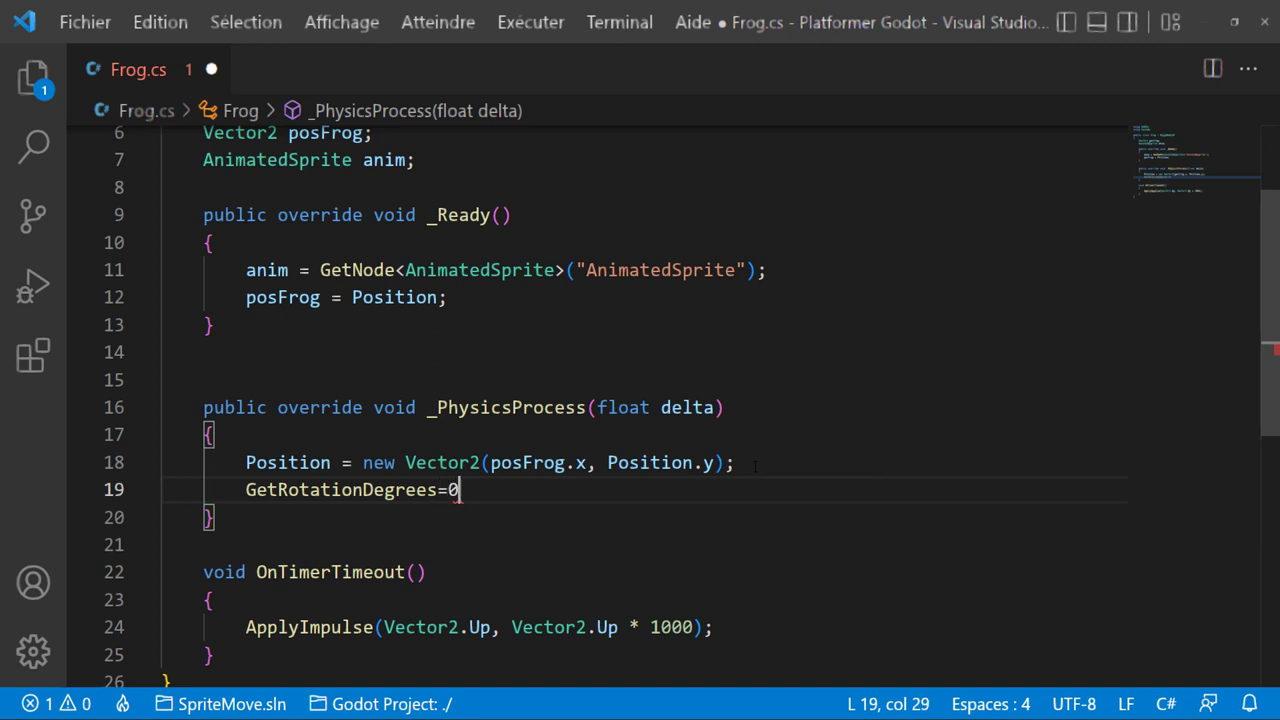
type(";")
Step: Replace it with RotationDegrees so line 19 reads RotationDegrees=0;, and save Frog.cs
key("Down")
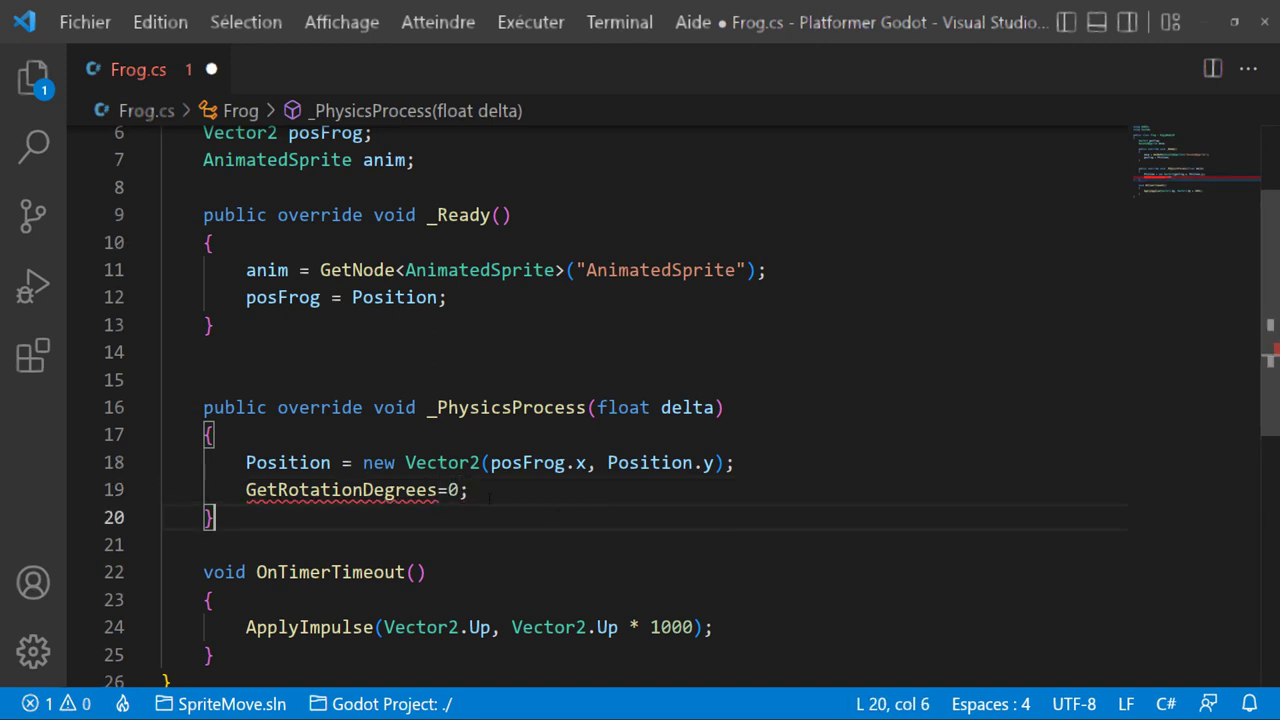
double_click(347, 489)
type("rota")
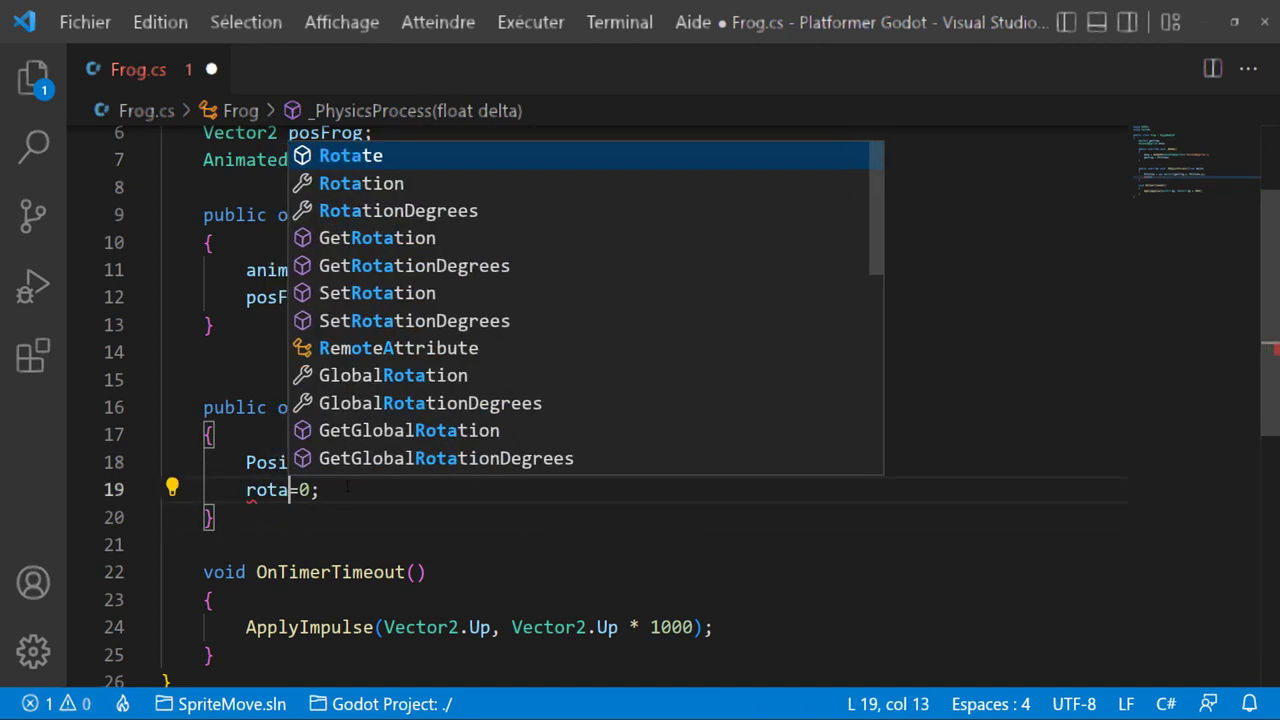
left_click(451, 212)
key("End")
key("ctrl+s")
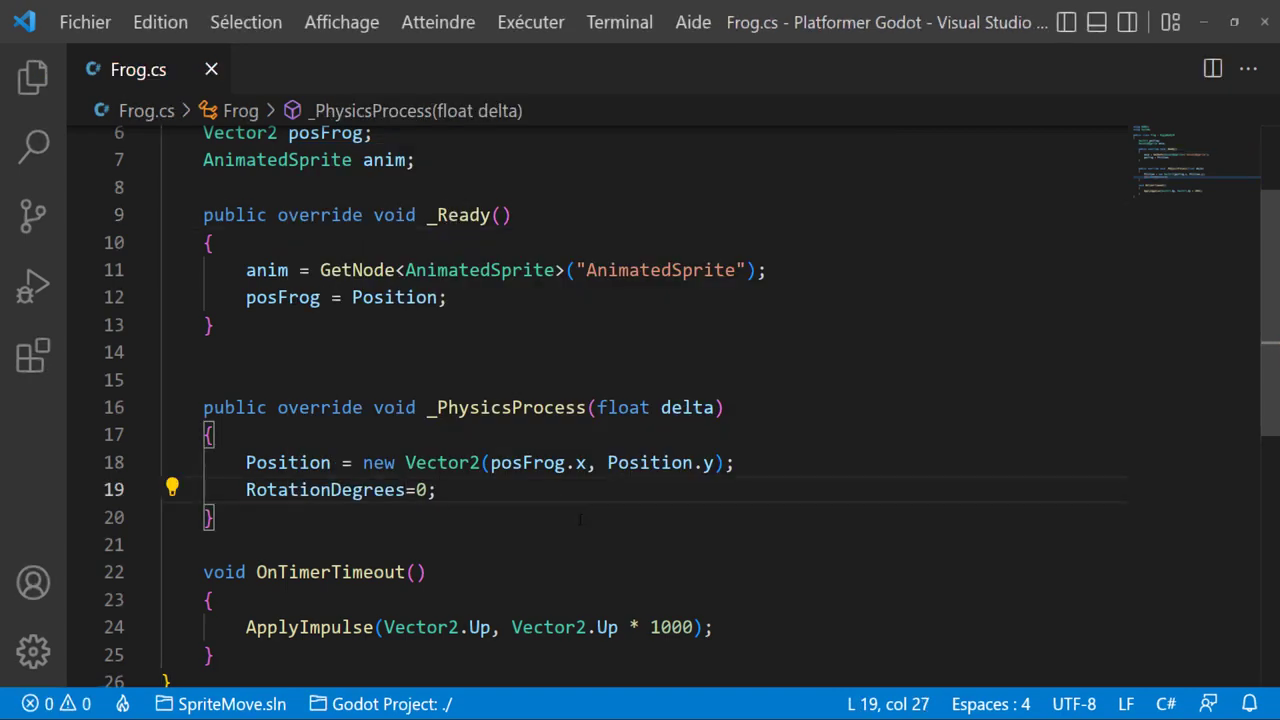
key("alt+Tab")
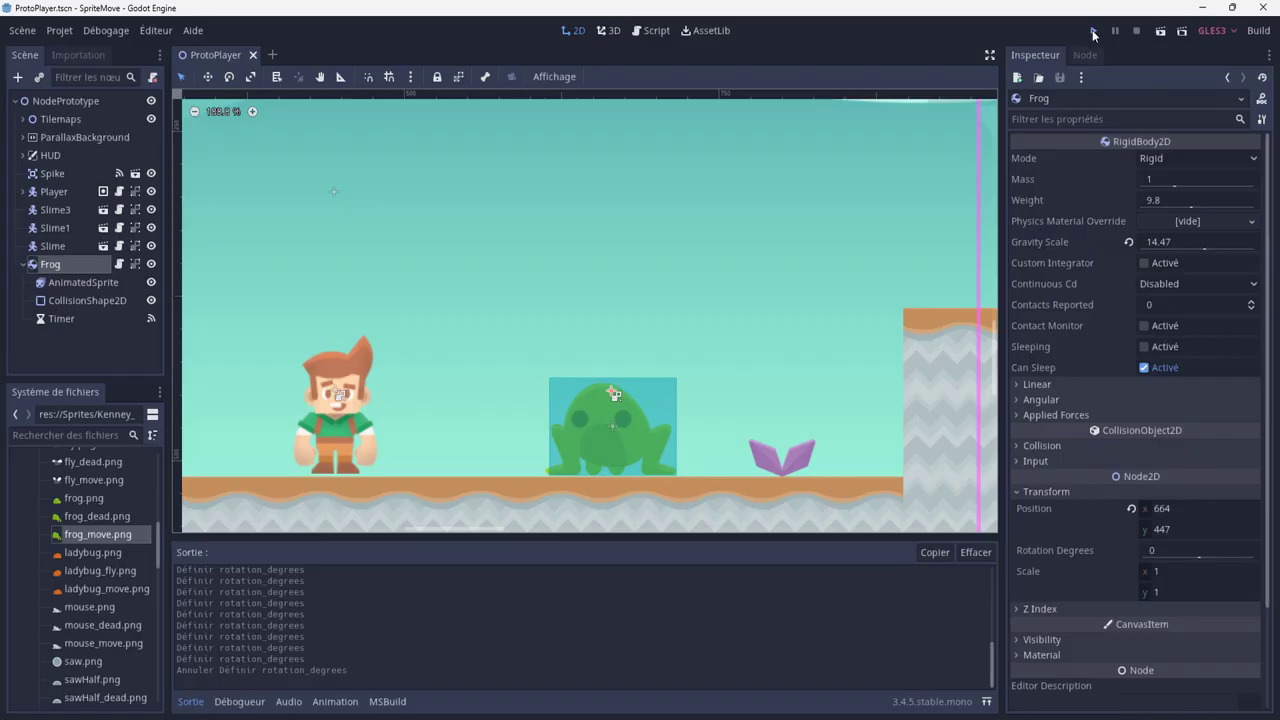
Step: Launch the game and walk the player back and forth to watch the frog jump upright
left_click(1092, 30)
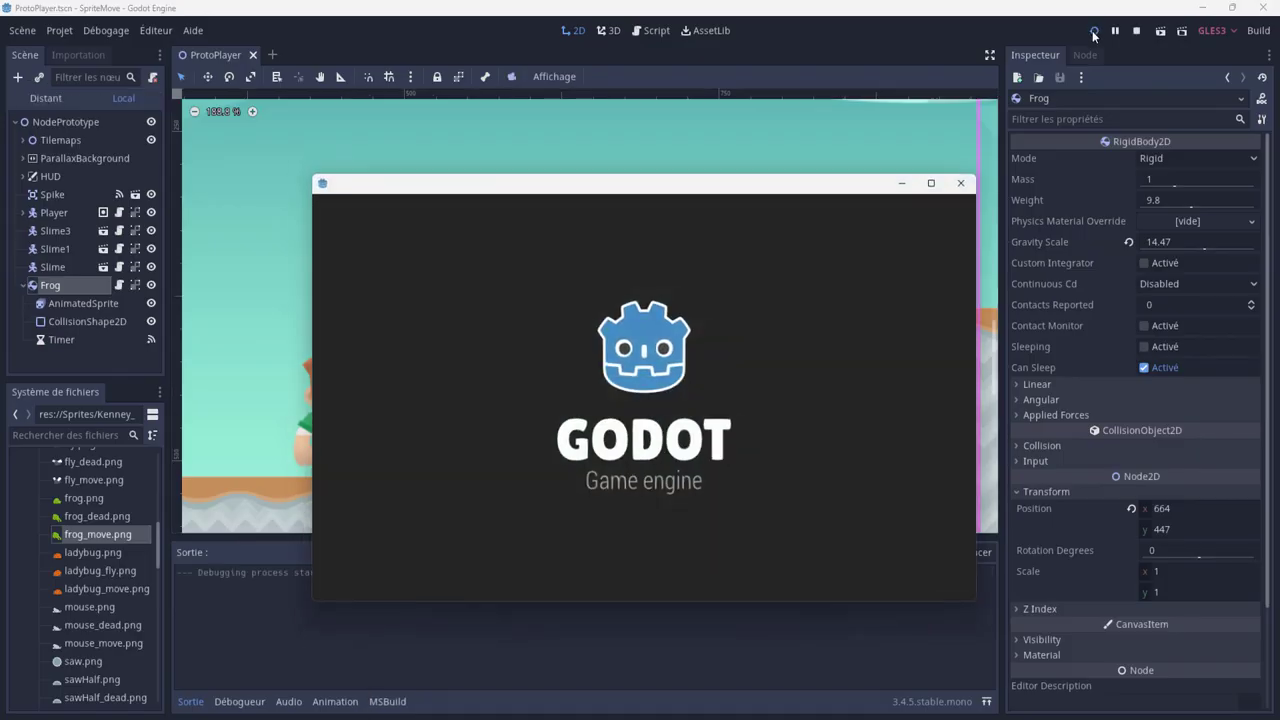
key("Right")
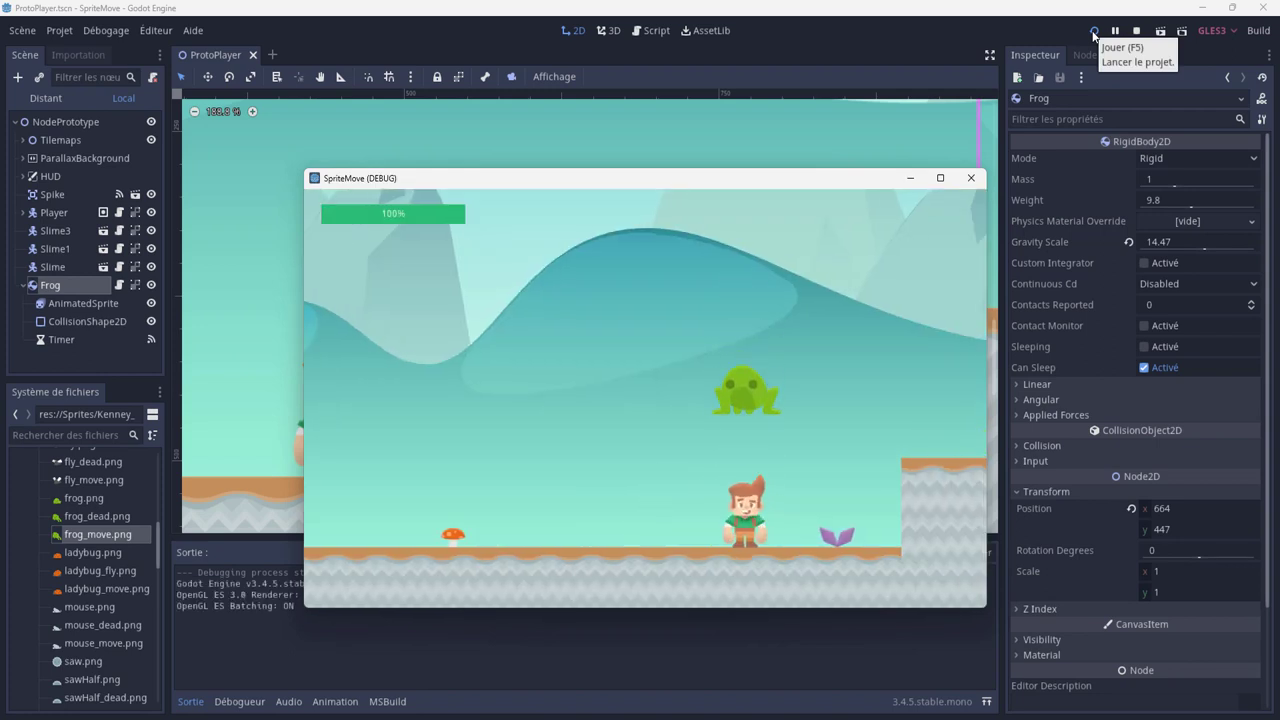
key("Left")
key("Right")
key("Left")
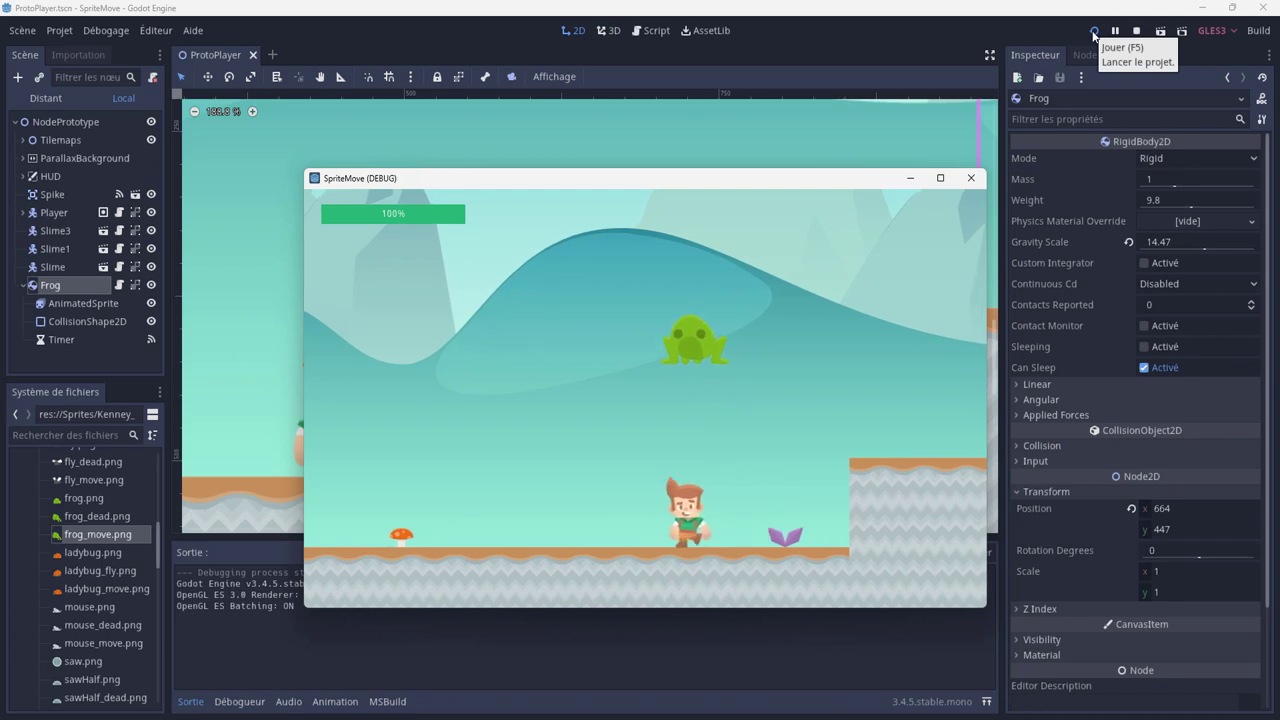
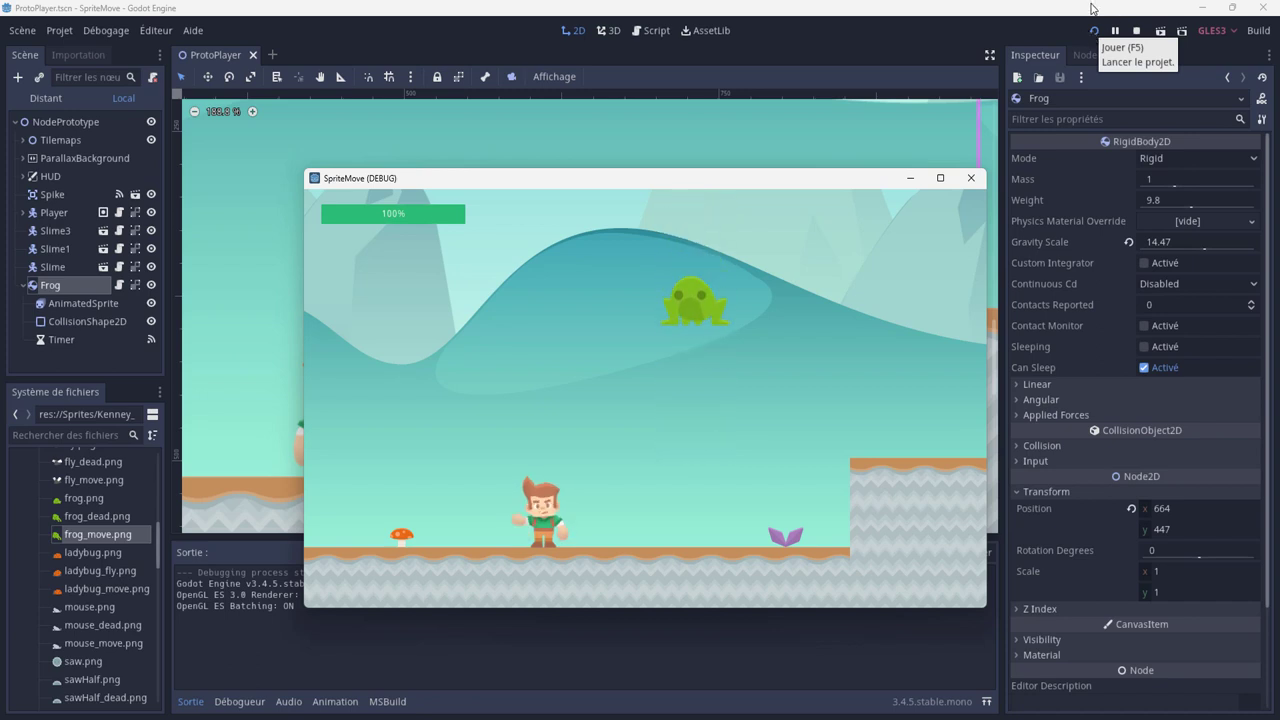
Step: Stop the game, adjust the Frog Timer's Wait Time, and switch to Frog.cs in VS Code
left_click(970, 178)
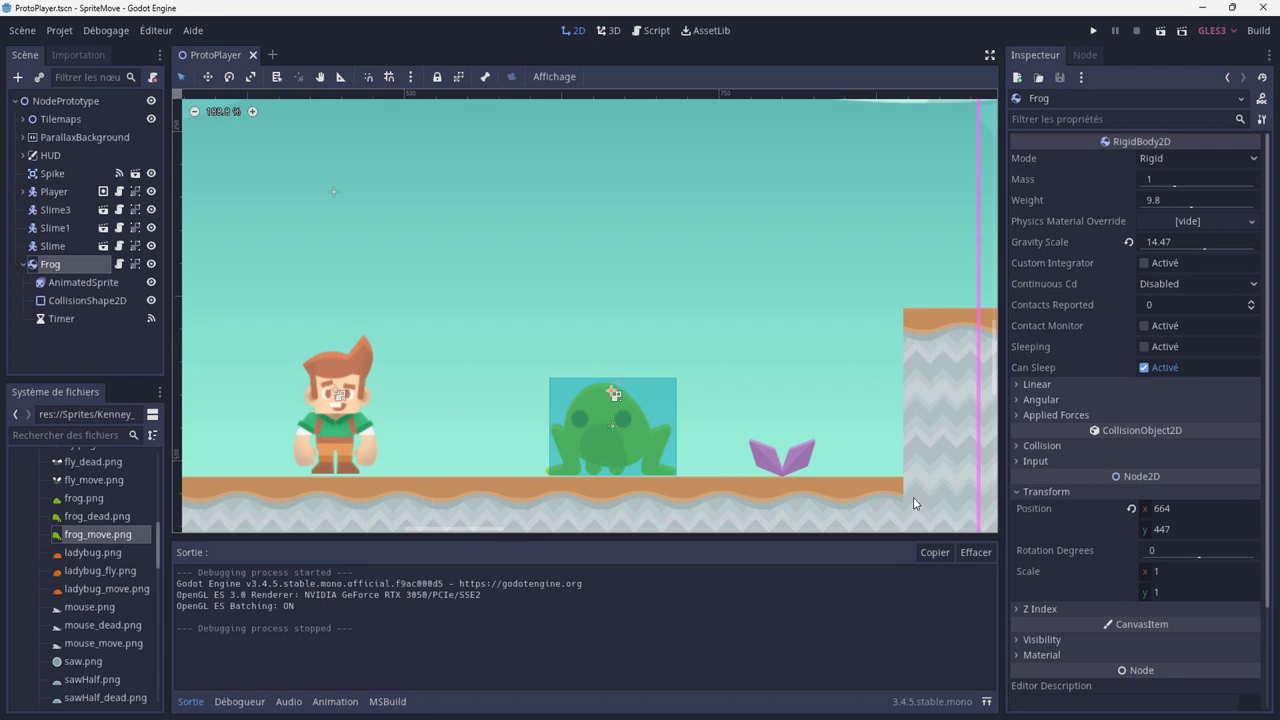
left_click(69, 320)
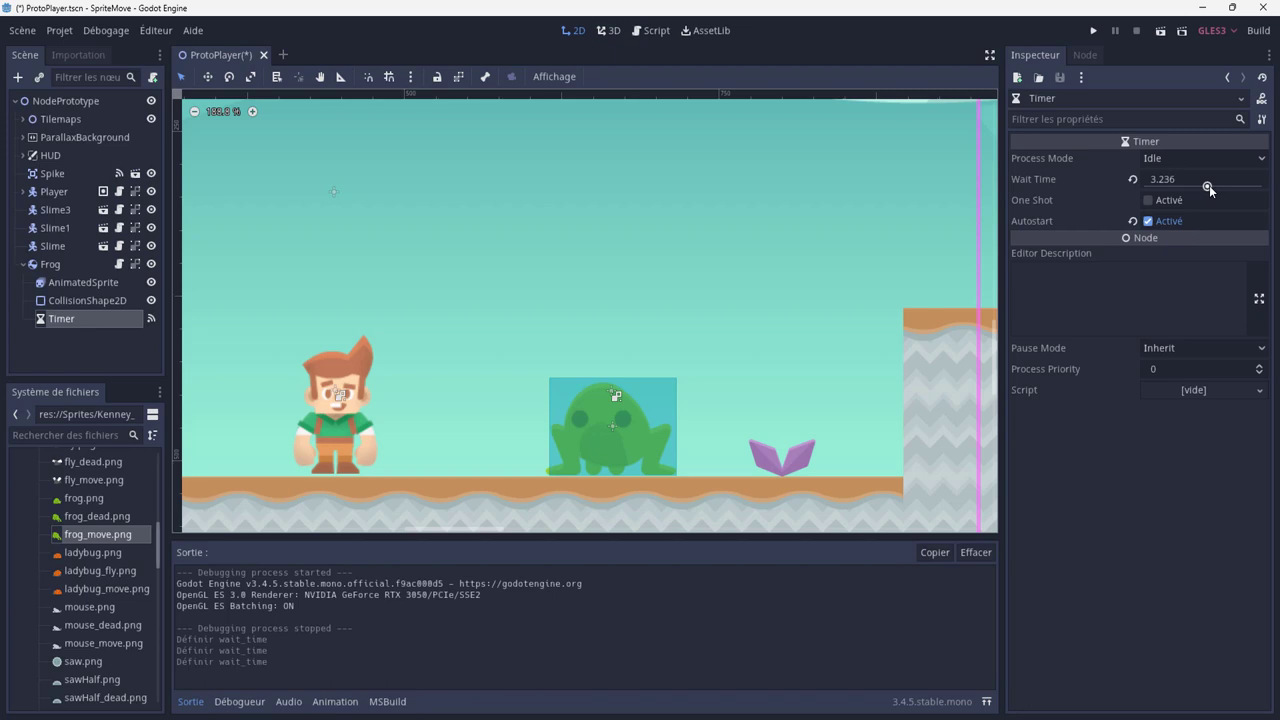
left_click(1183, 179)
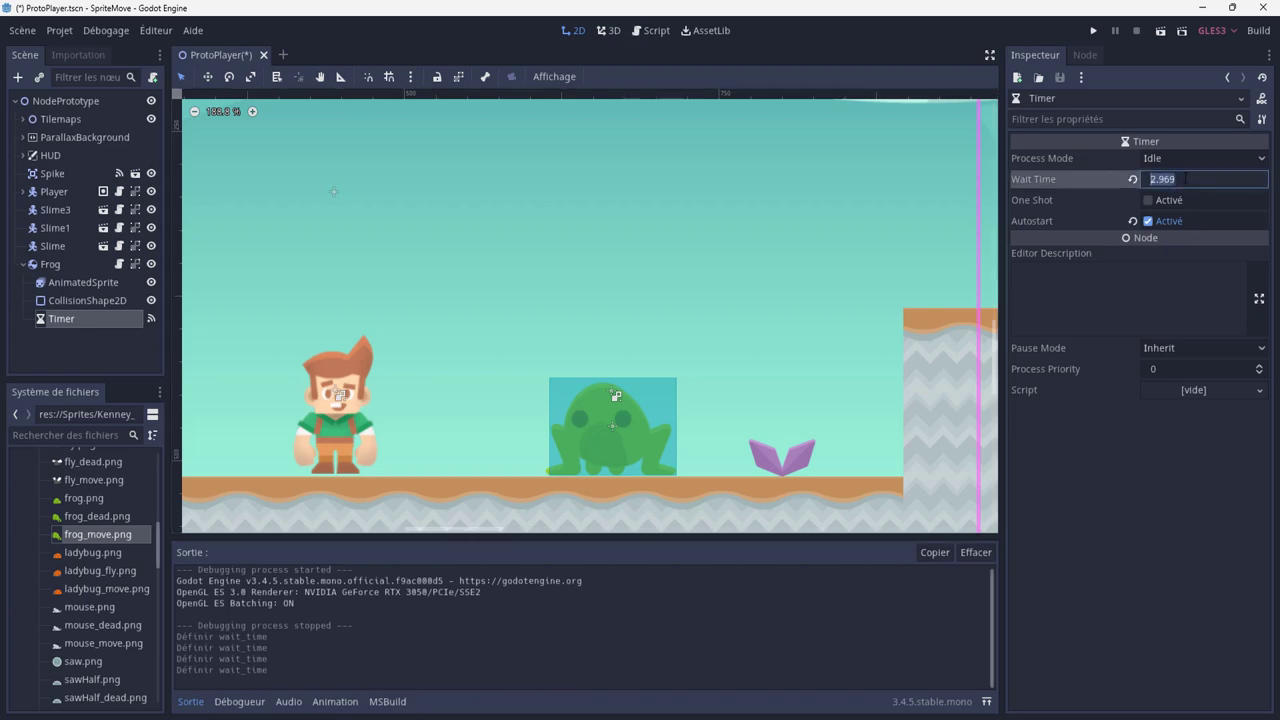
key("alt+Tab")
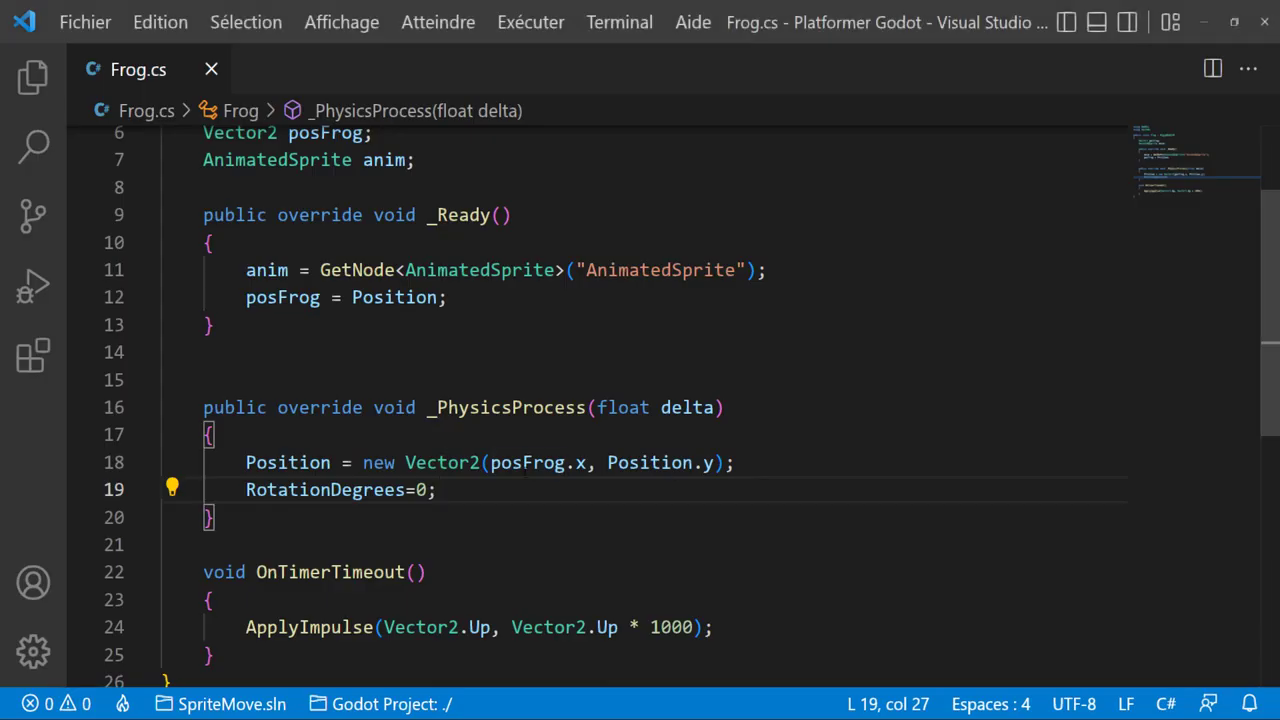
Step: Insert GD.Print("Timer"); as the first line of OnTimerTimeout and save Frog.cs
scroll(507, 491, "down", 3)
left_click(305, 390)
key("Return")
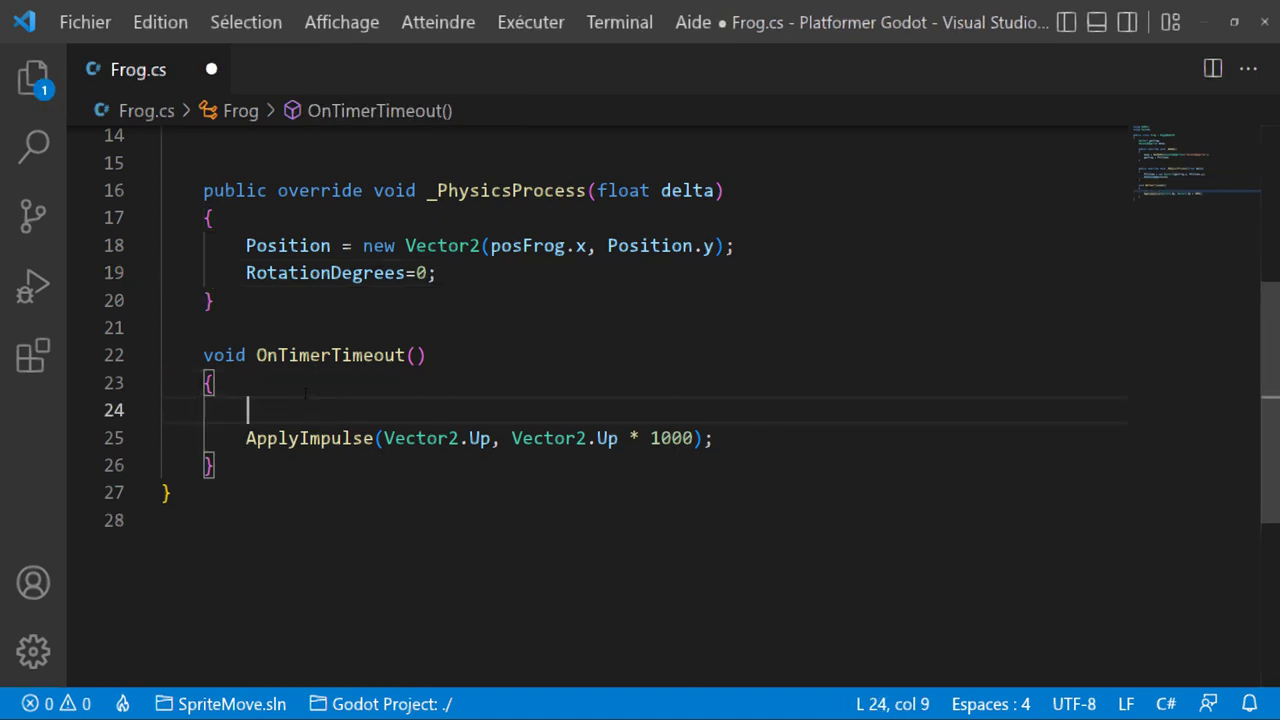
type("gd")
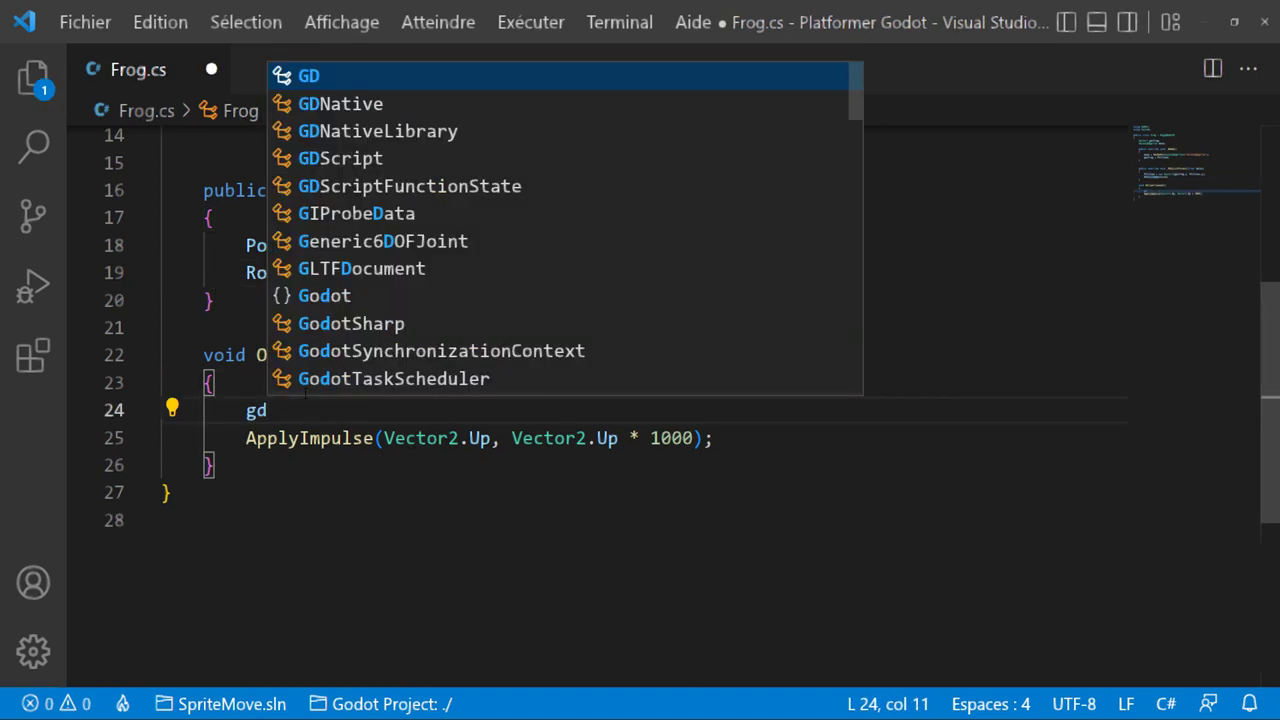
type(".prin")
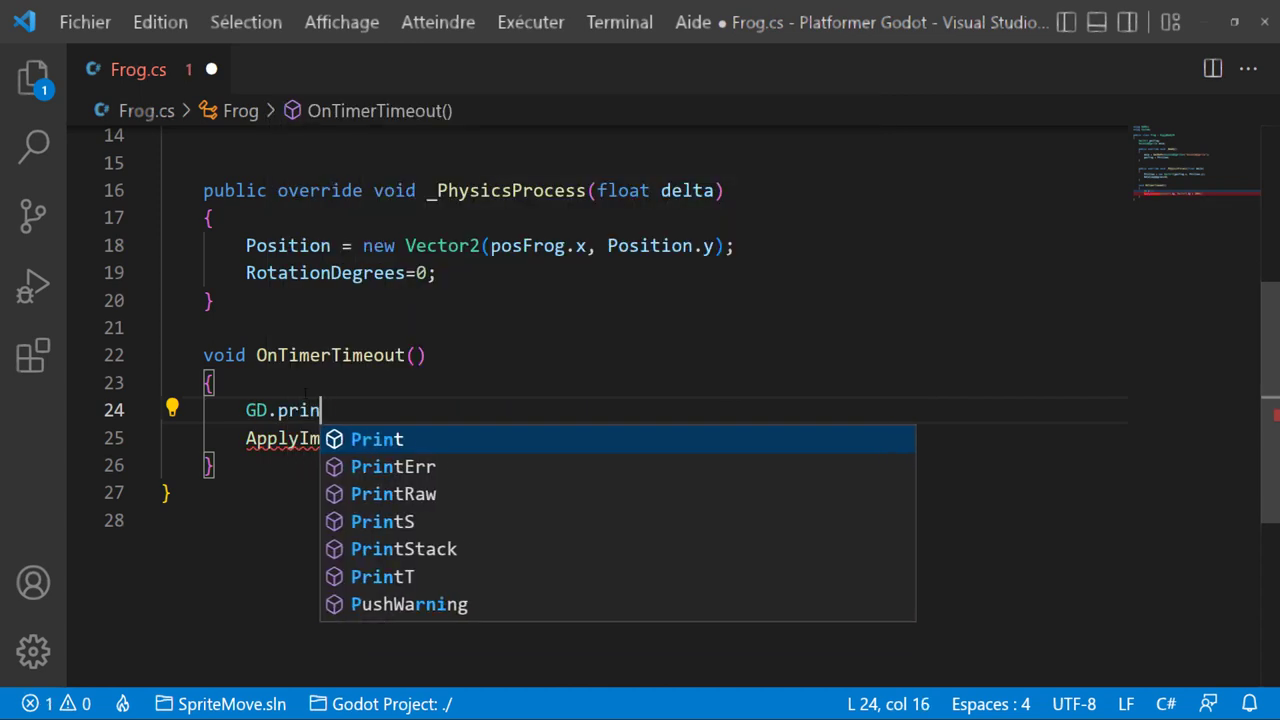
type("t(\"")
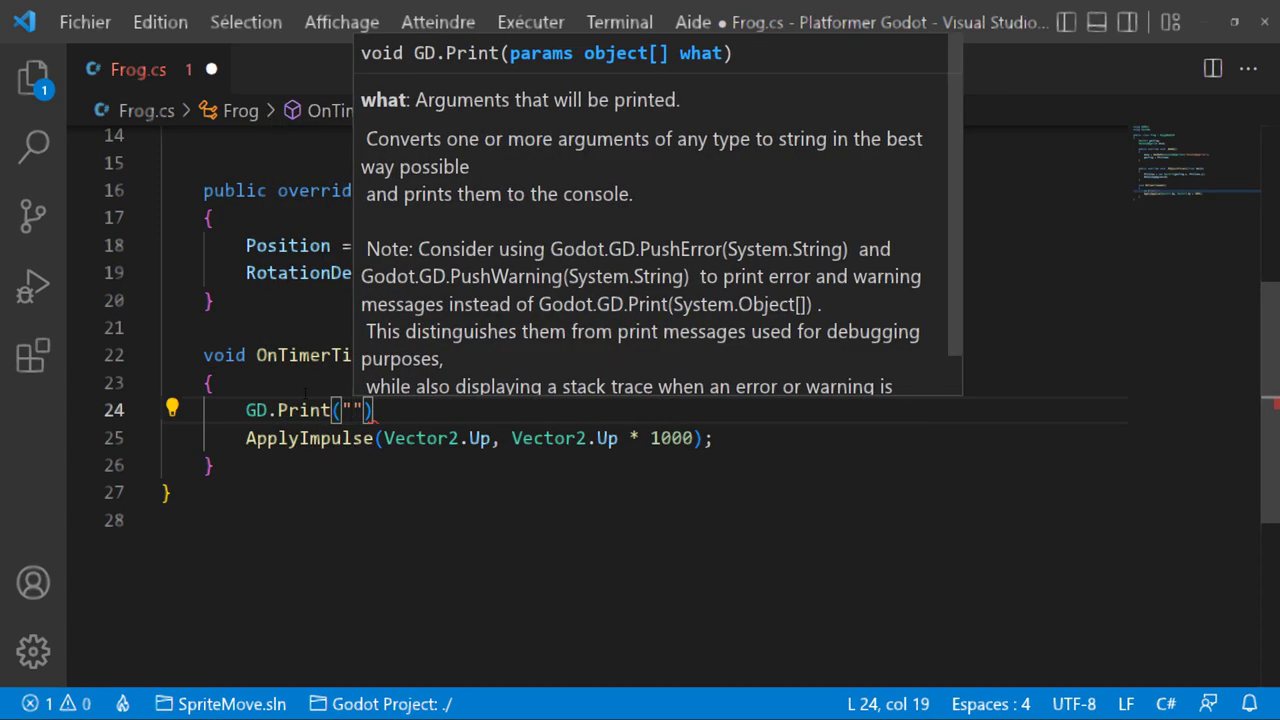
type("Tome")
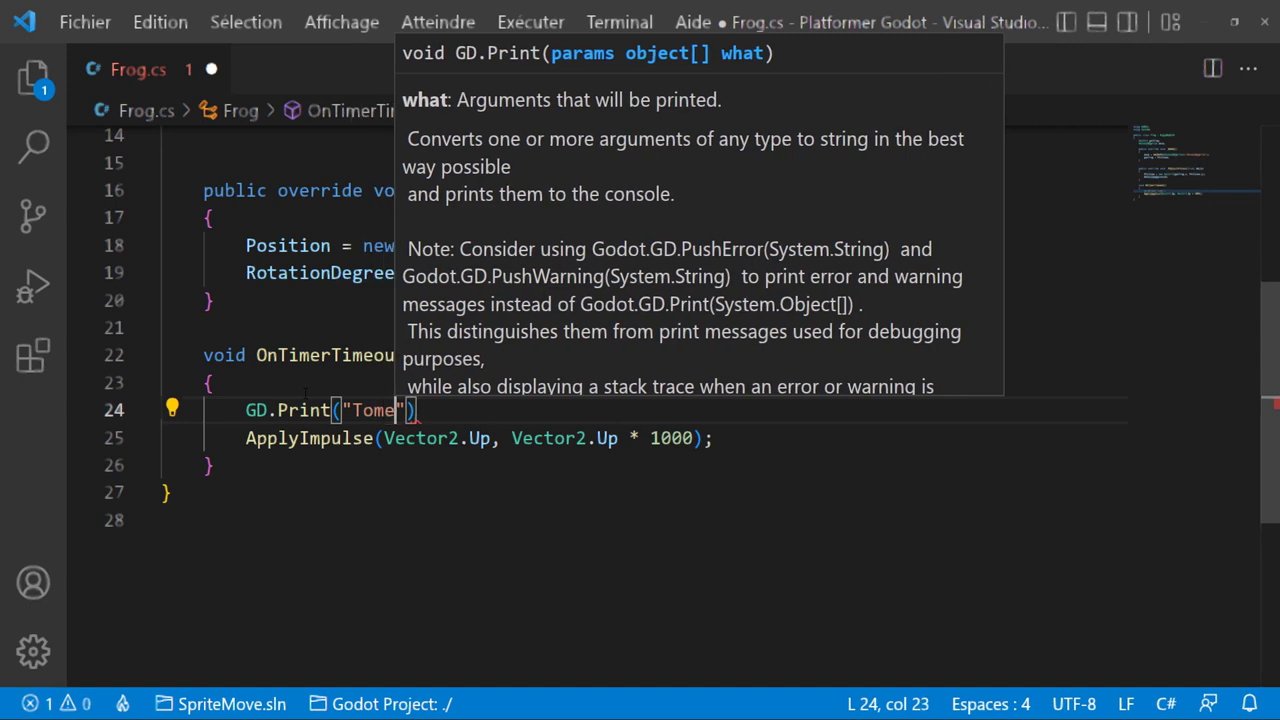
key("BackSpace")
key("BackSpace")
key("BackSpace")
type("imer")
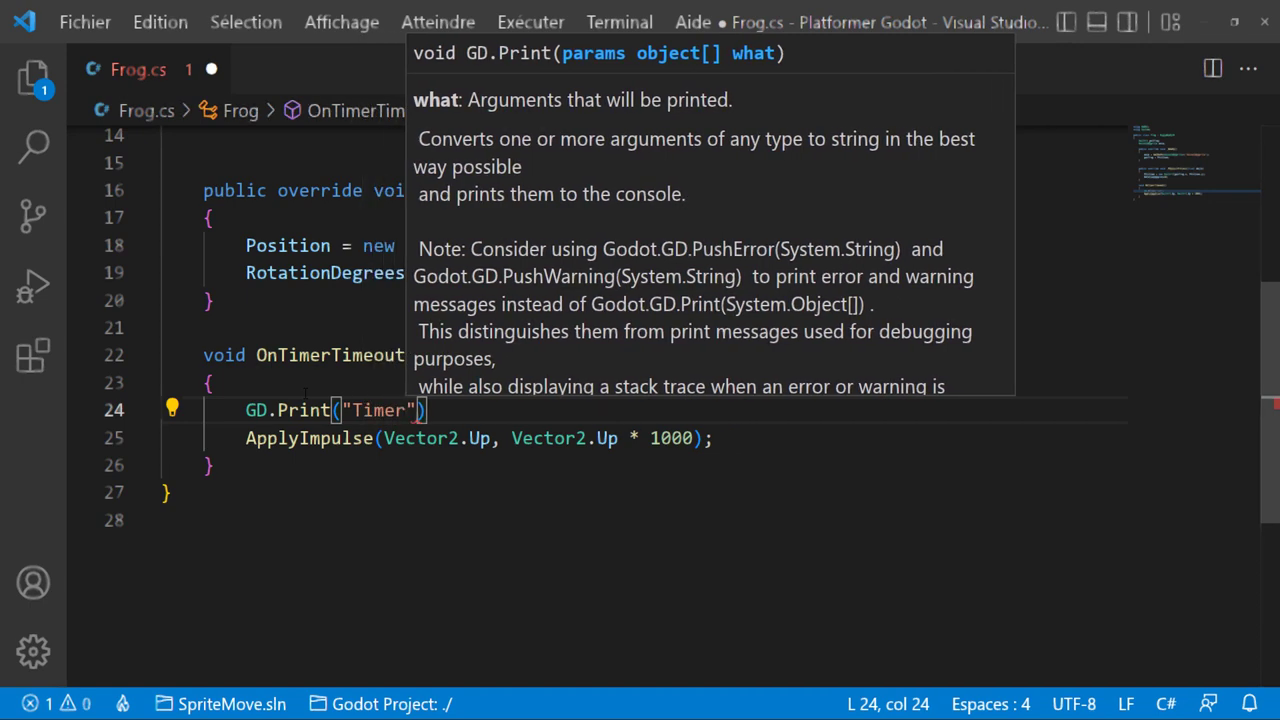
type("\");")
key("ctrl+s")
key("alt+Tab")
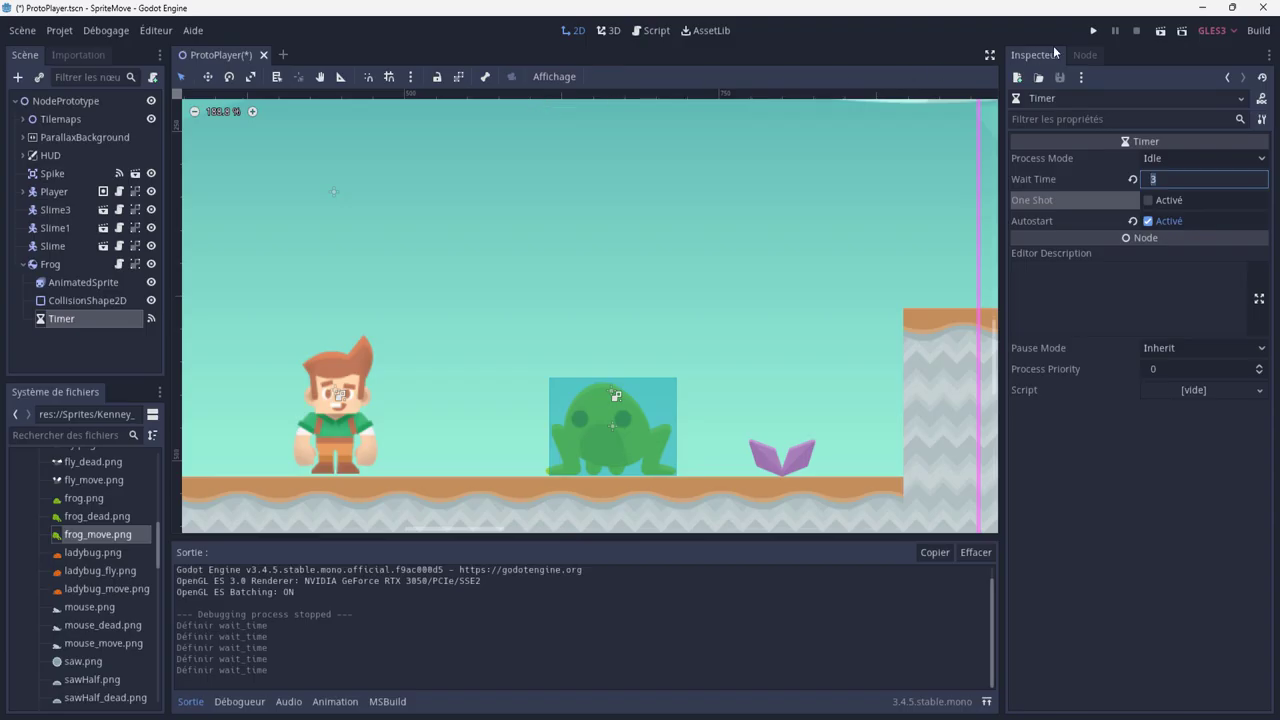
Step: Playtest, walking the player left and right while the frog jumps, then stop the game
left_click(1092, 32)
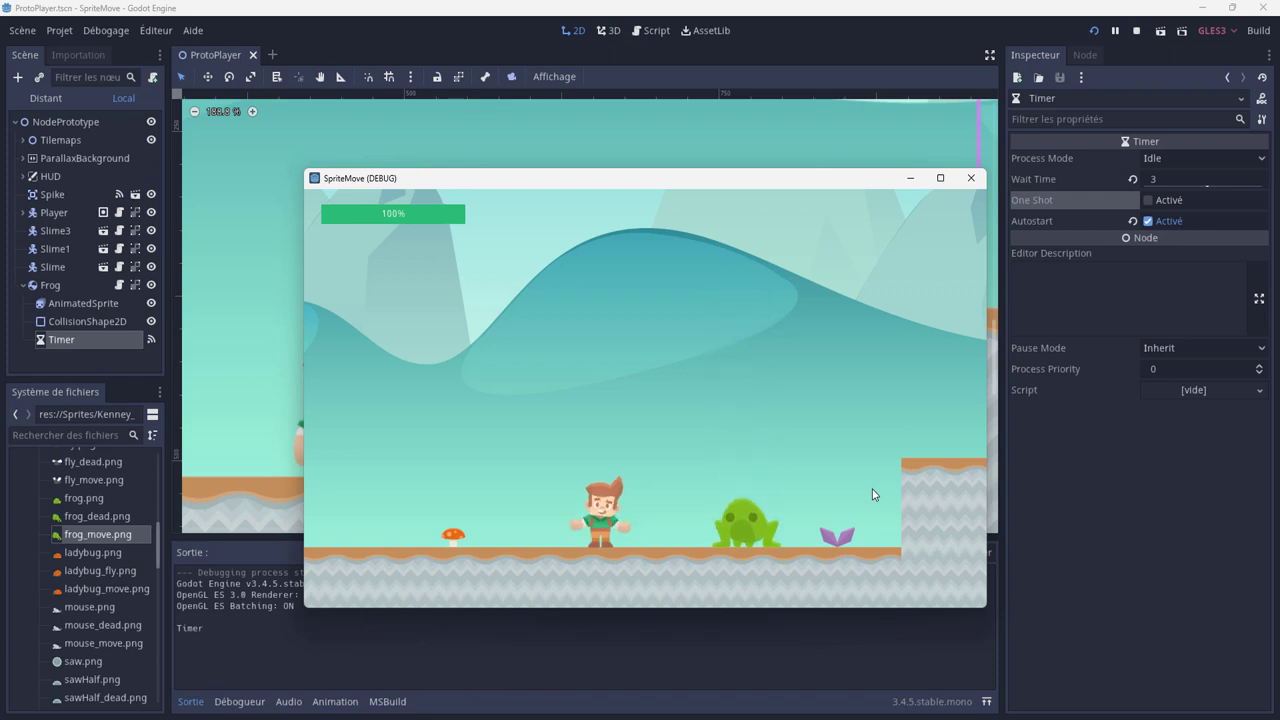
key("Right")
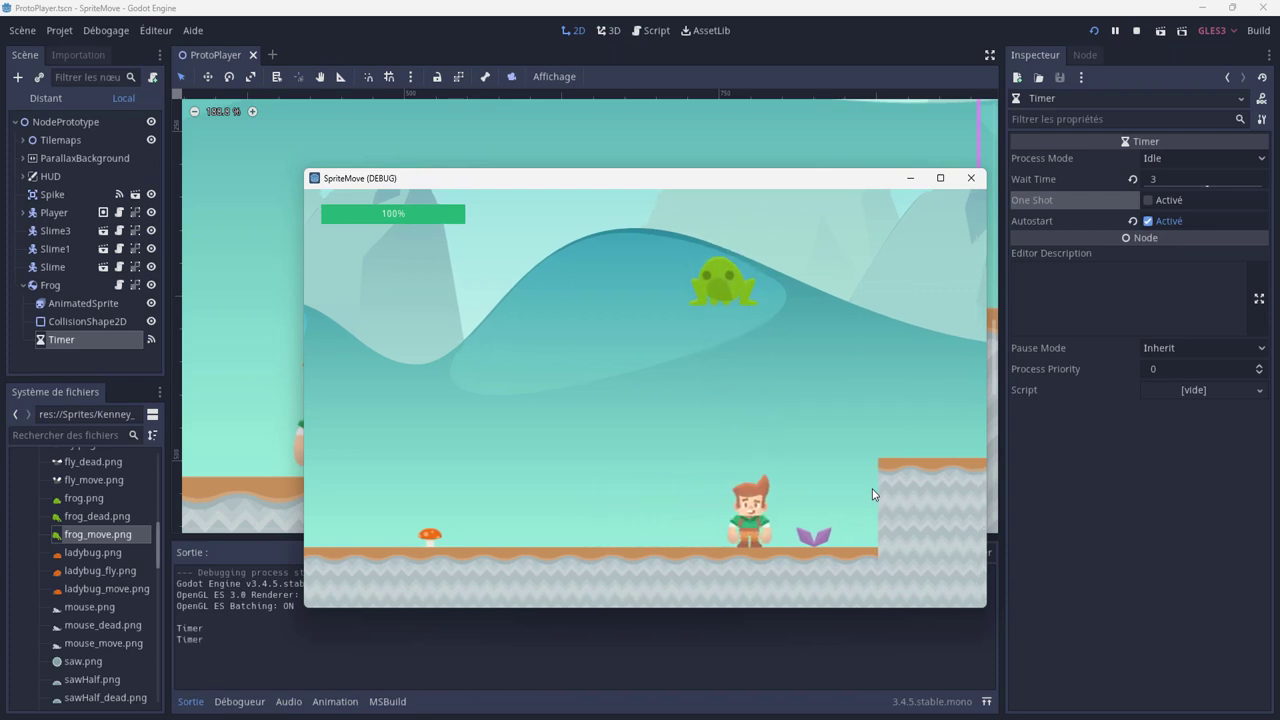
key("Left")
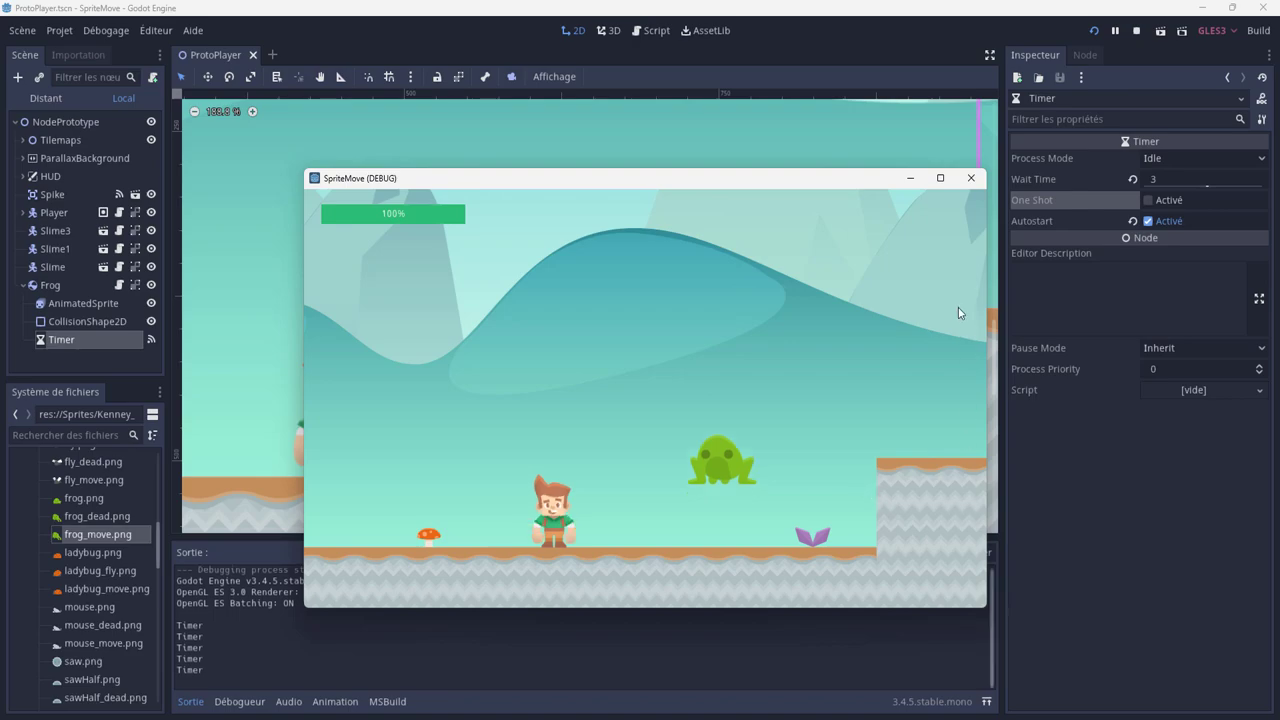
left_click(970, 178)
key("alt+Tab")
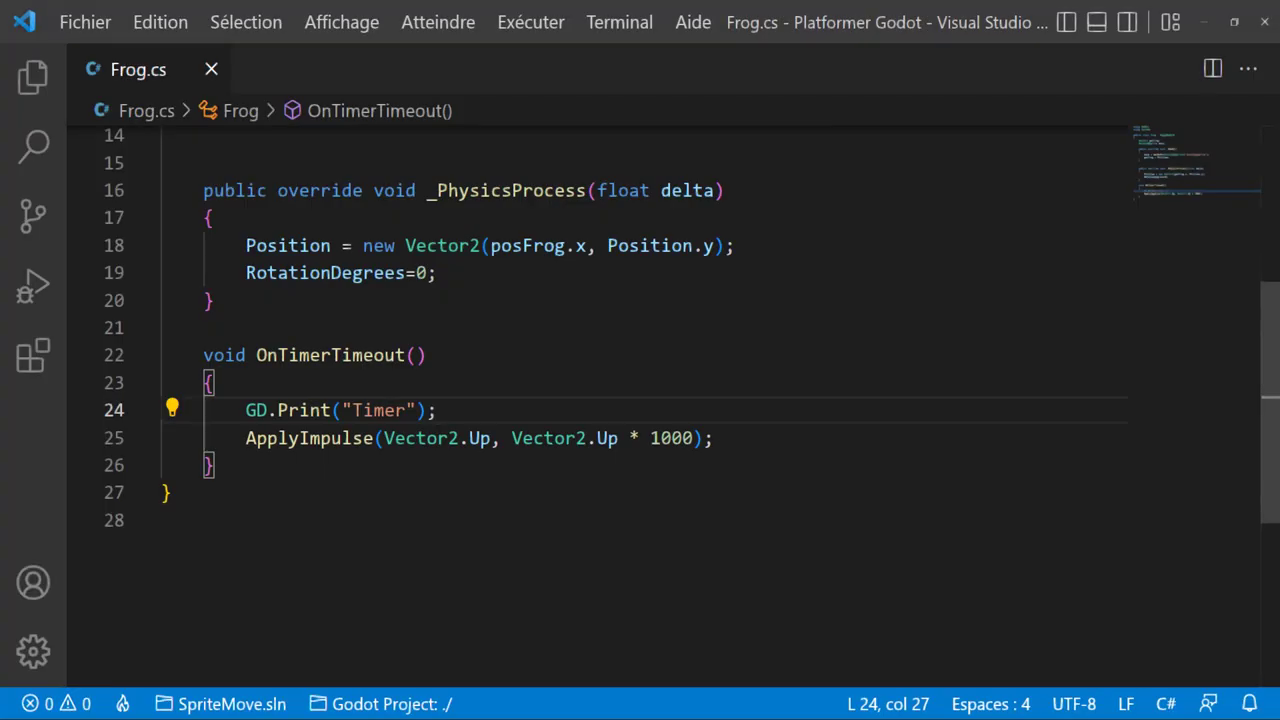
scroll(523, 468, "up", 5)
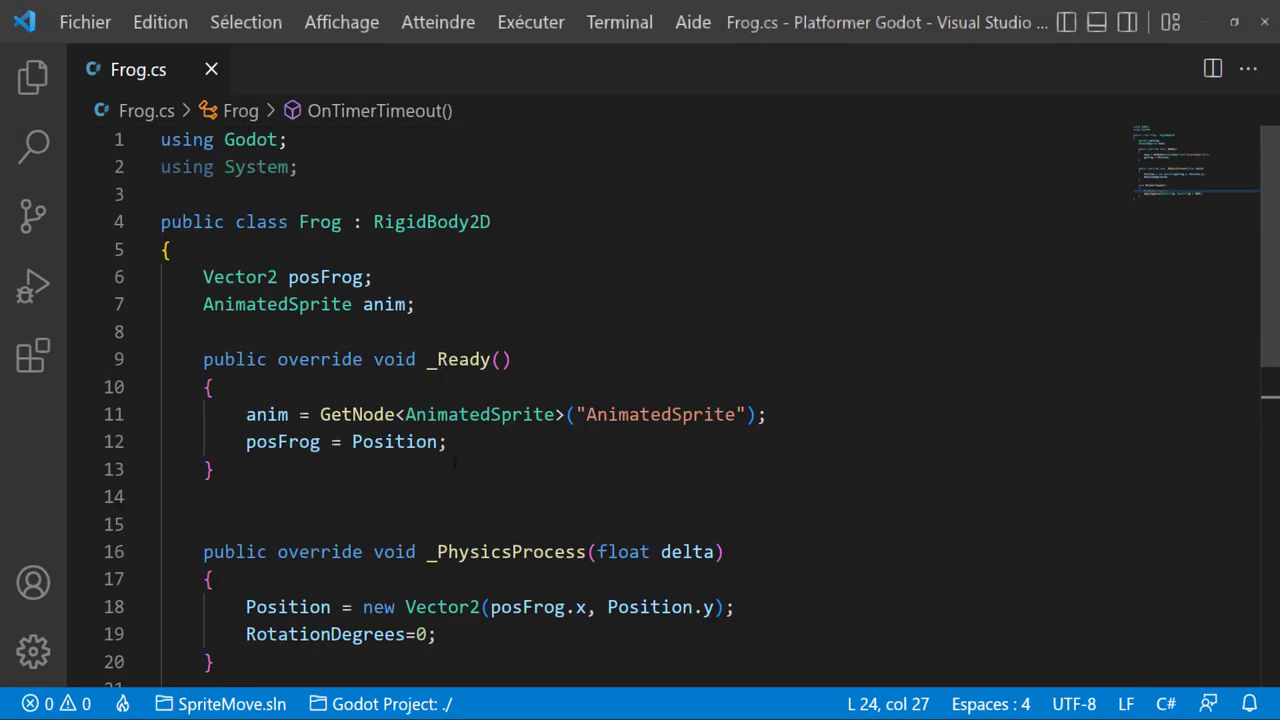
scroll(444, 481, "down", 1)
double_click(674, 535)
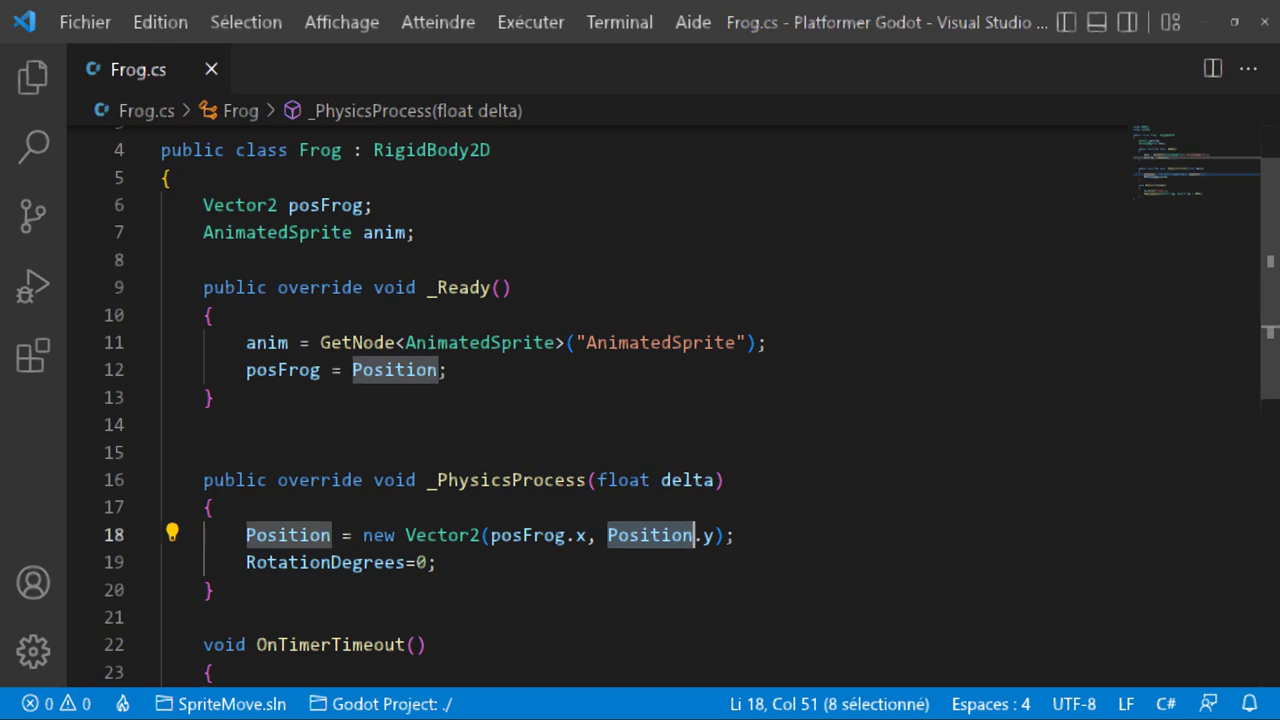
scroll(240, 341, "down", 3)
scroll(240, 341, "down", 2)
key("ctrl+End")
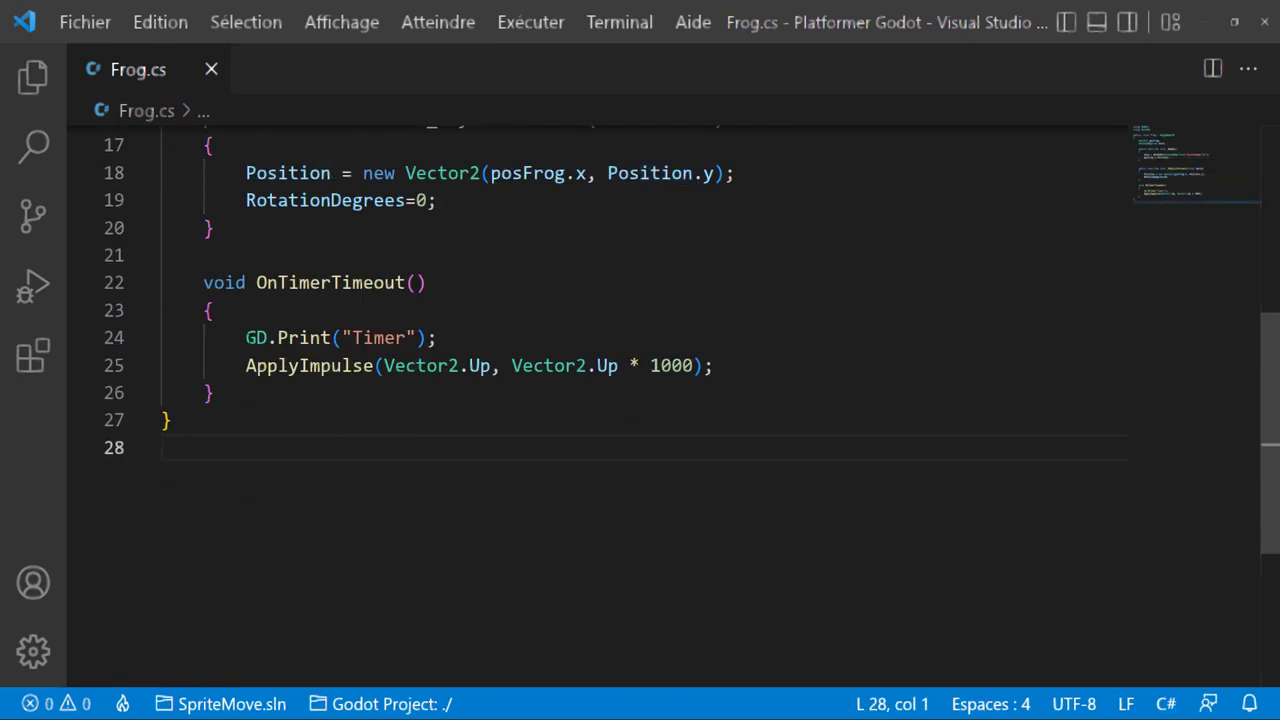
left_click_drag(246, 338, 438, 338)
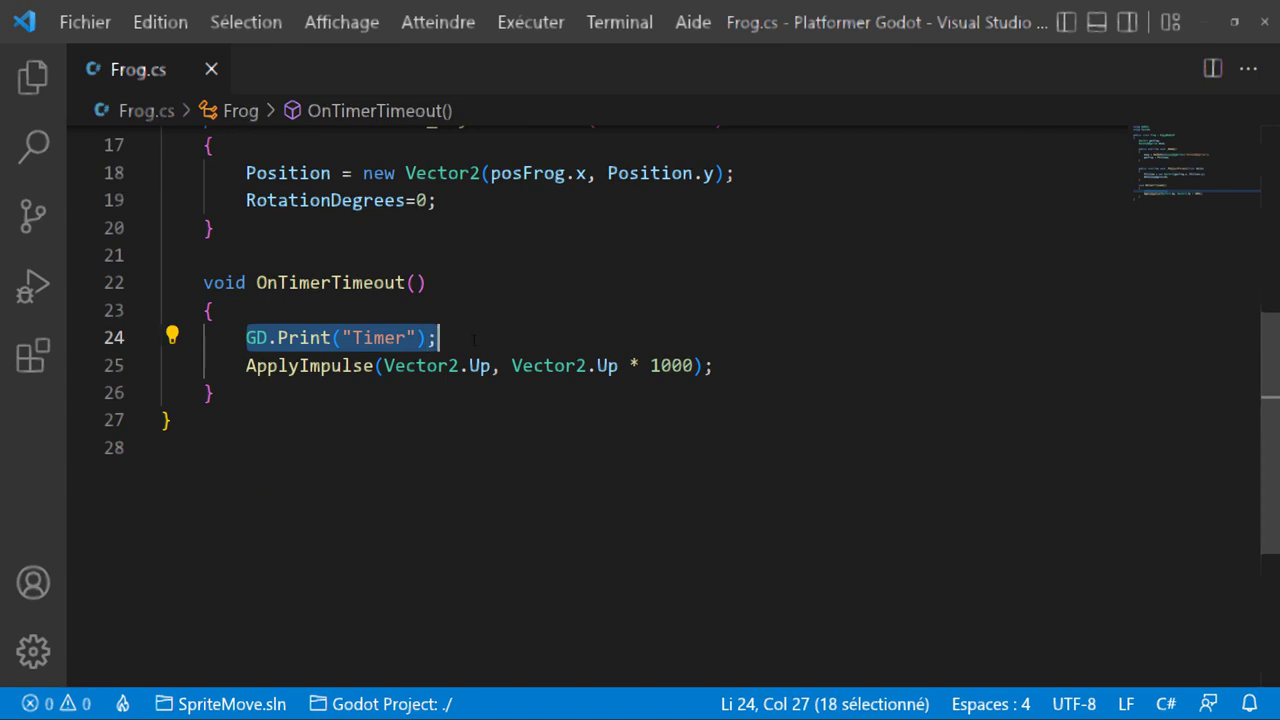
Step: Replace the Timer print line with if(Position.y >= posFrog.y)
left_click(466, 413)
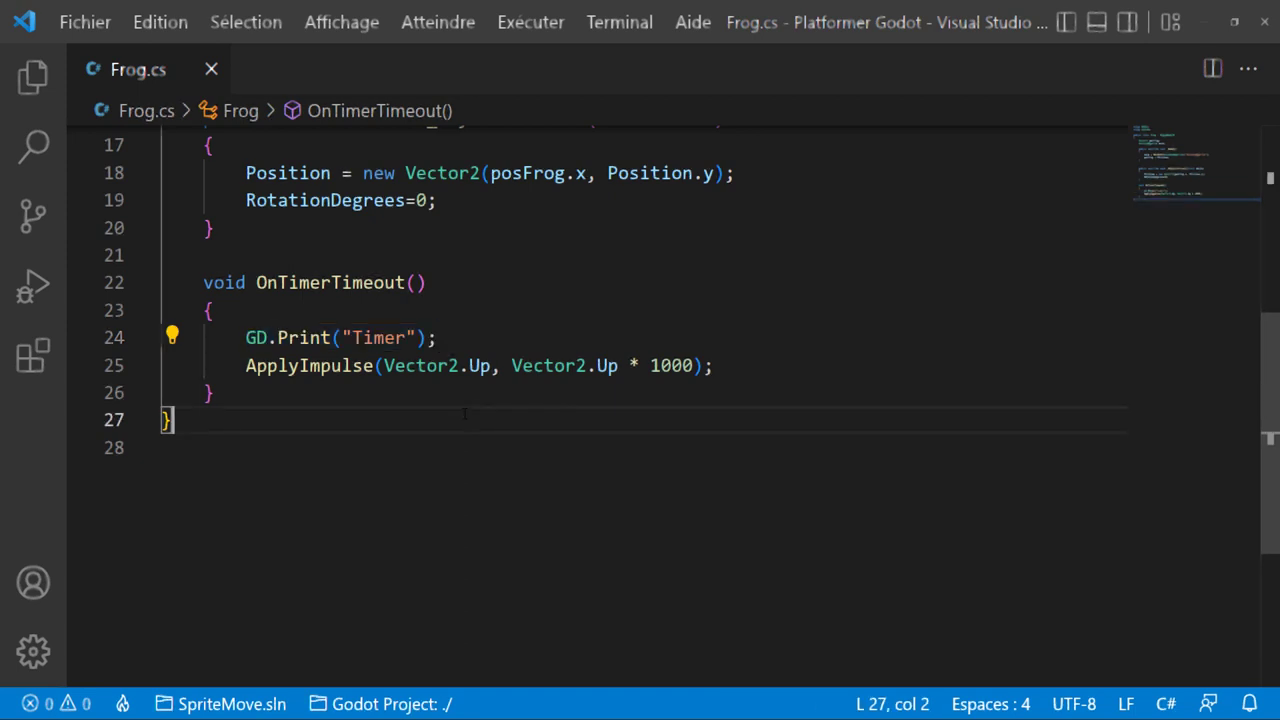
left_click_drag(440, 338, 237, 340)
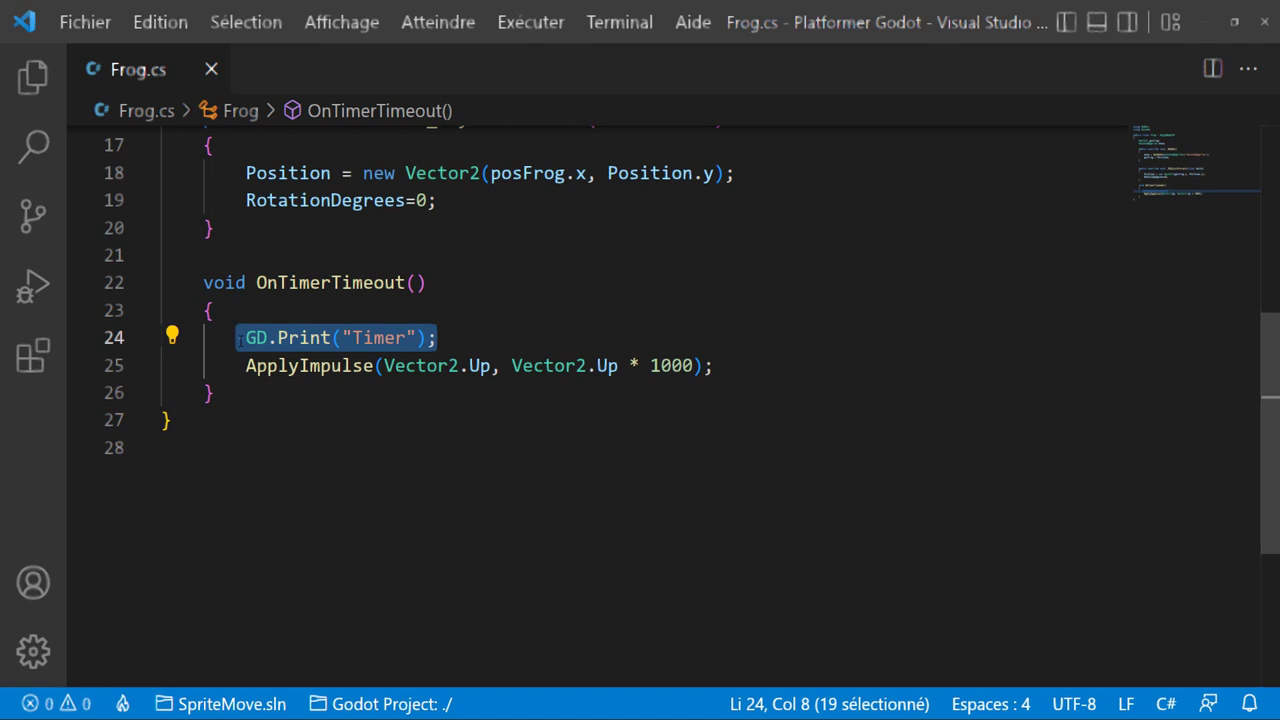
type("if(")
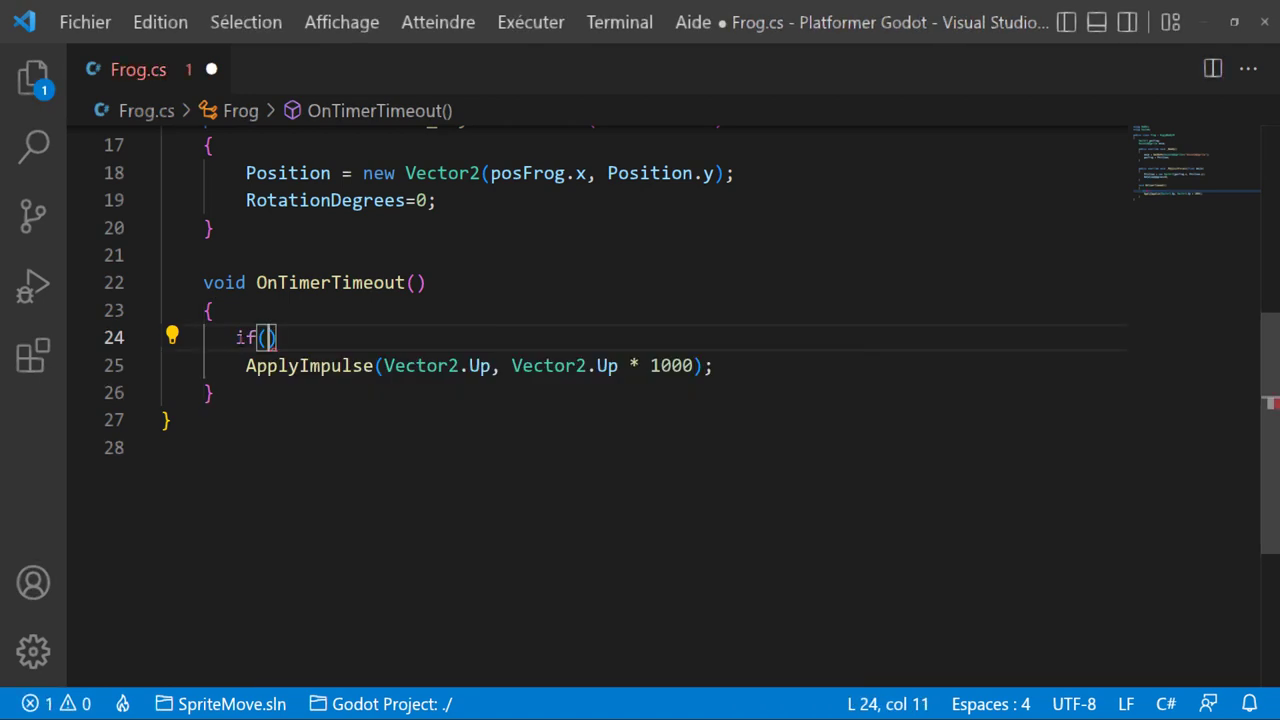
type("pos")
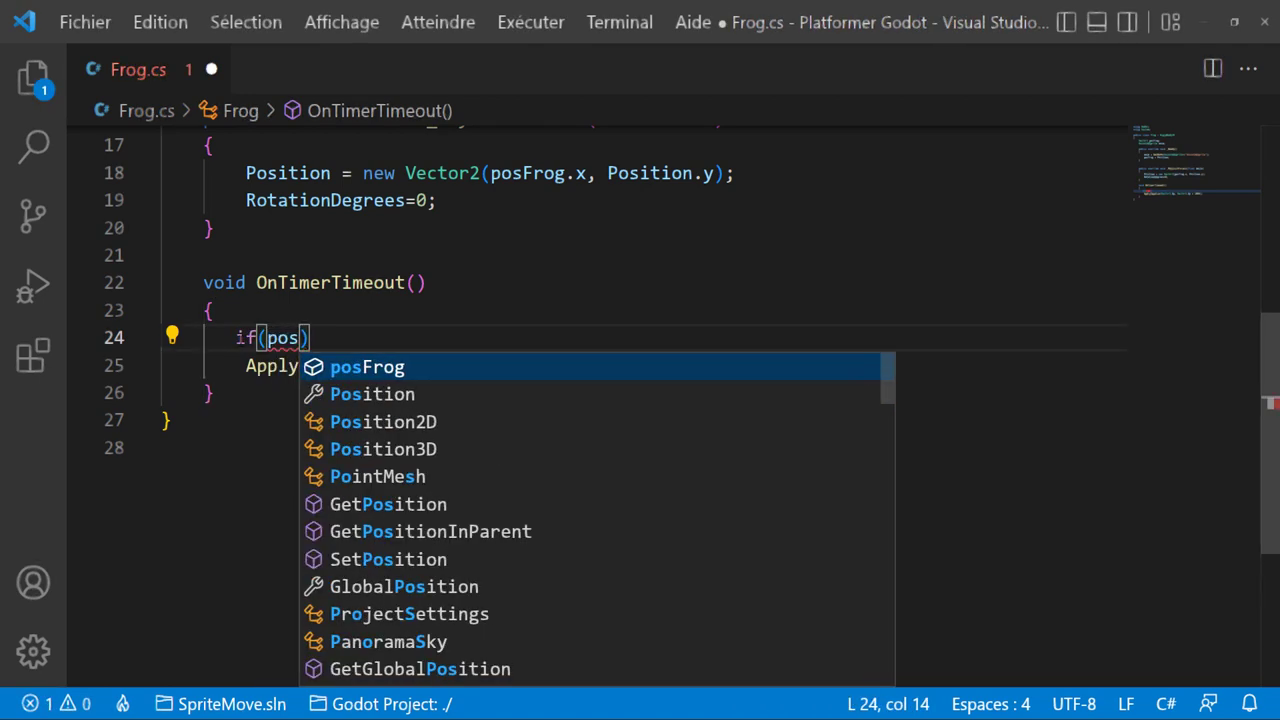
key("Return")
key("BackSpace")
key("BackSpace")
key("BackSpace")
key("BackSpace")
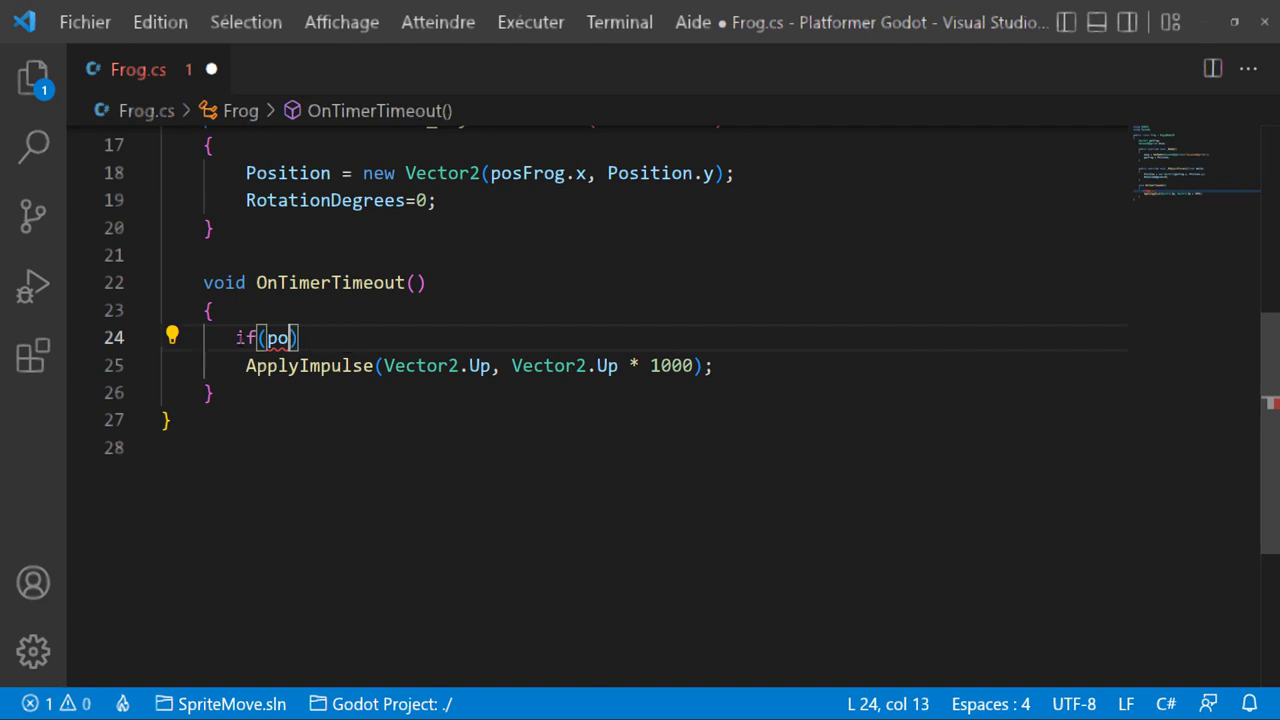
key("BackSpace")
key("BackSpace")
type("positio")
key("Return")
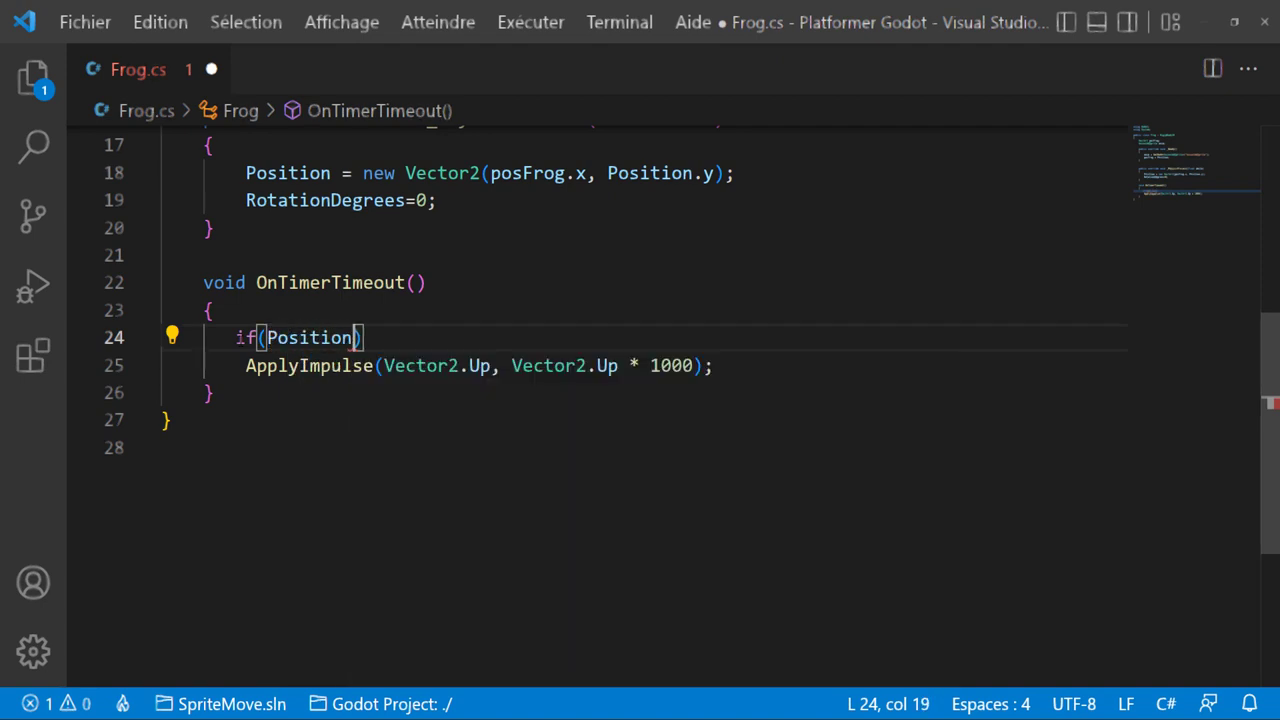
type(".y")
type(" >")
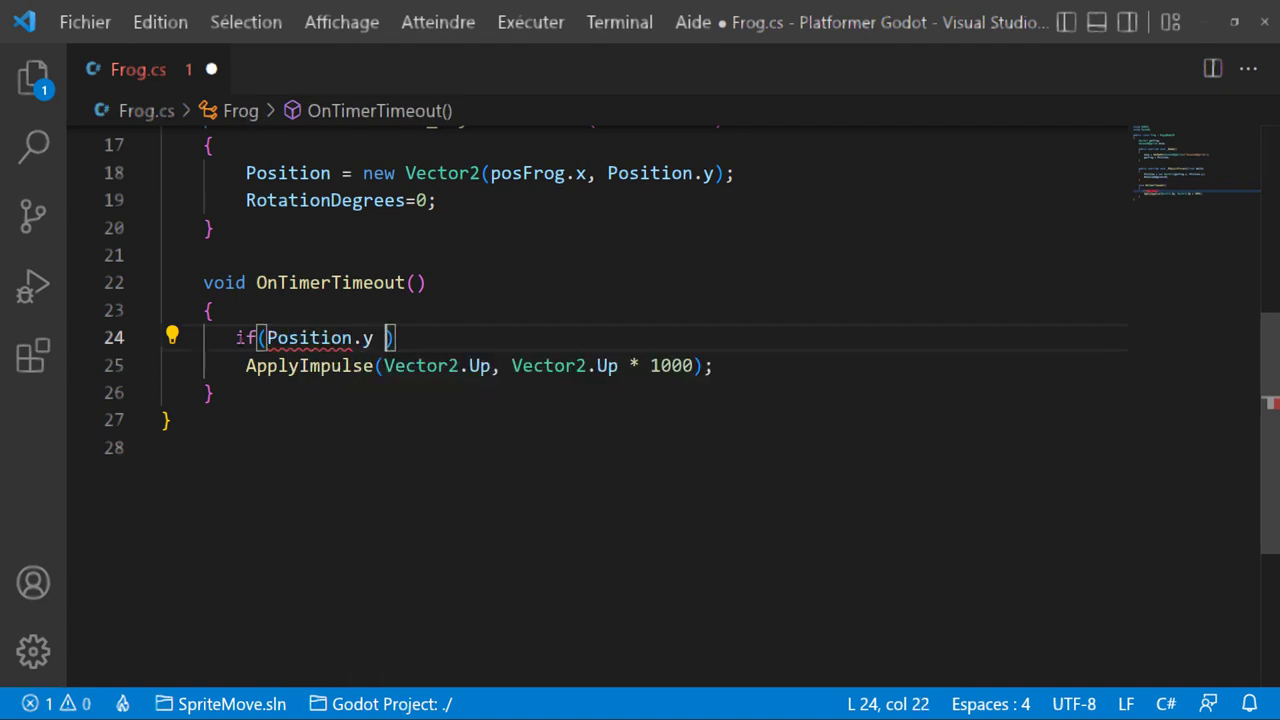
type("= p")
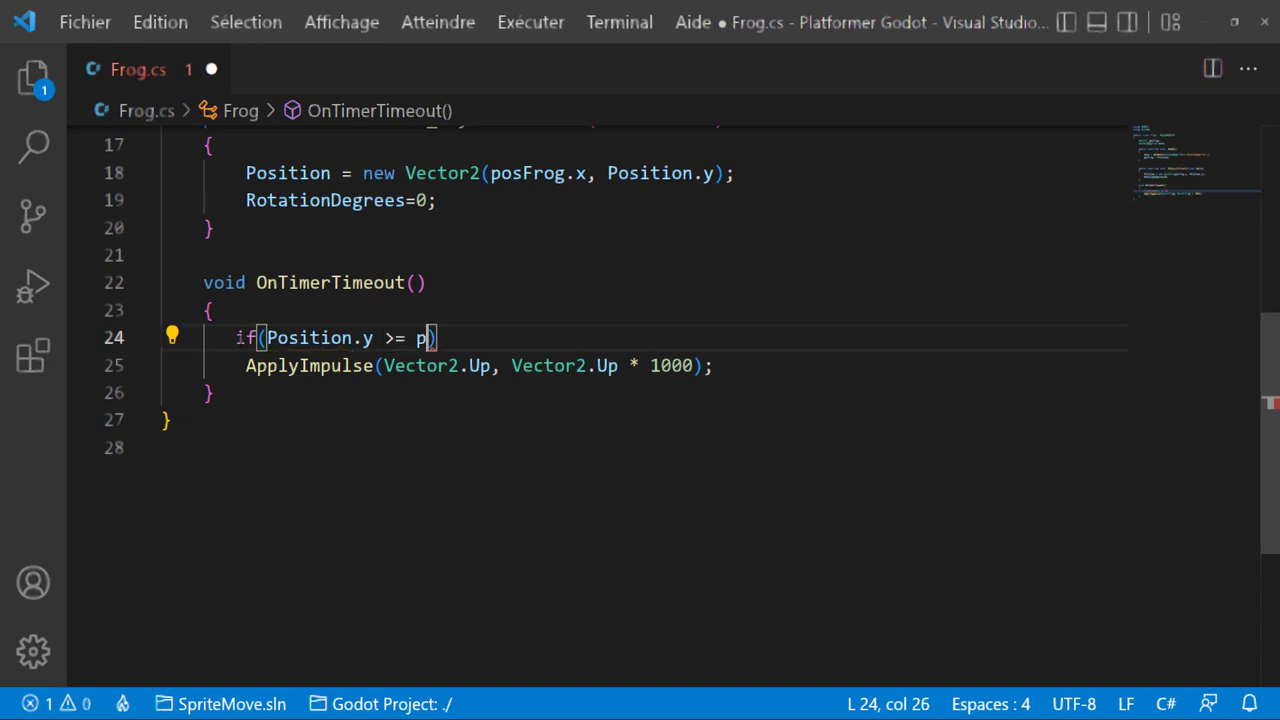
type("os")
key("Return")
type(".")
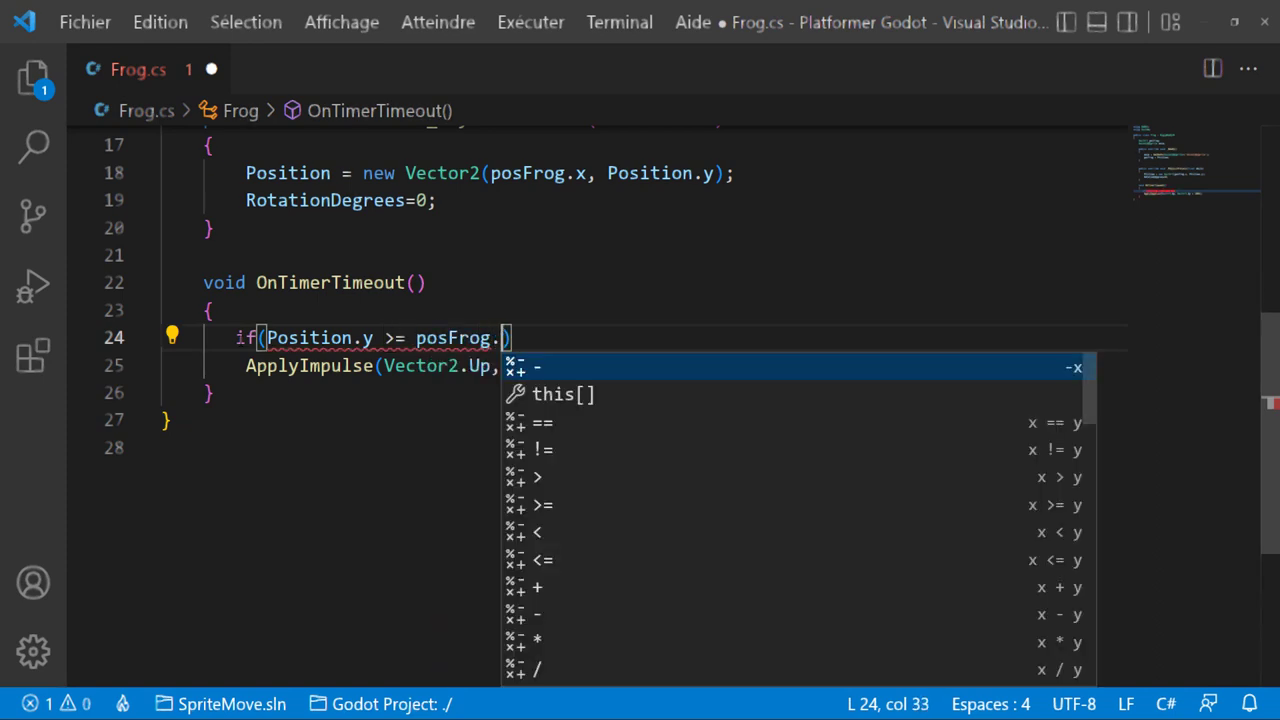
type("y )")
Step: Join the ApplyImpulse call onto the if line and save Frog.cs
key("Delete")
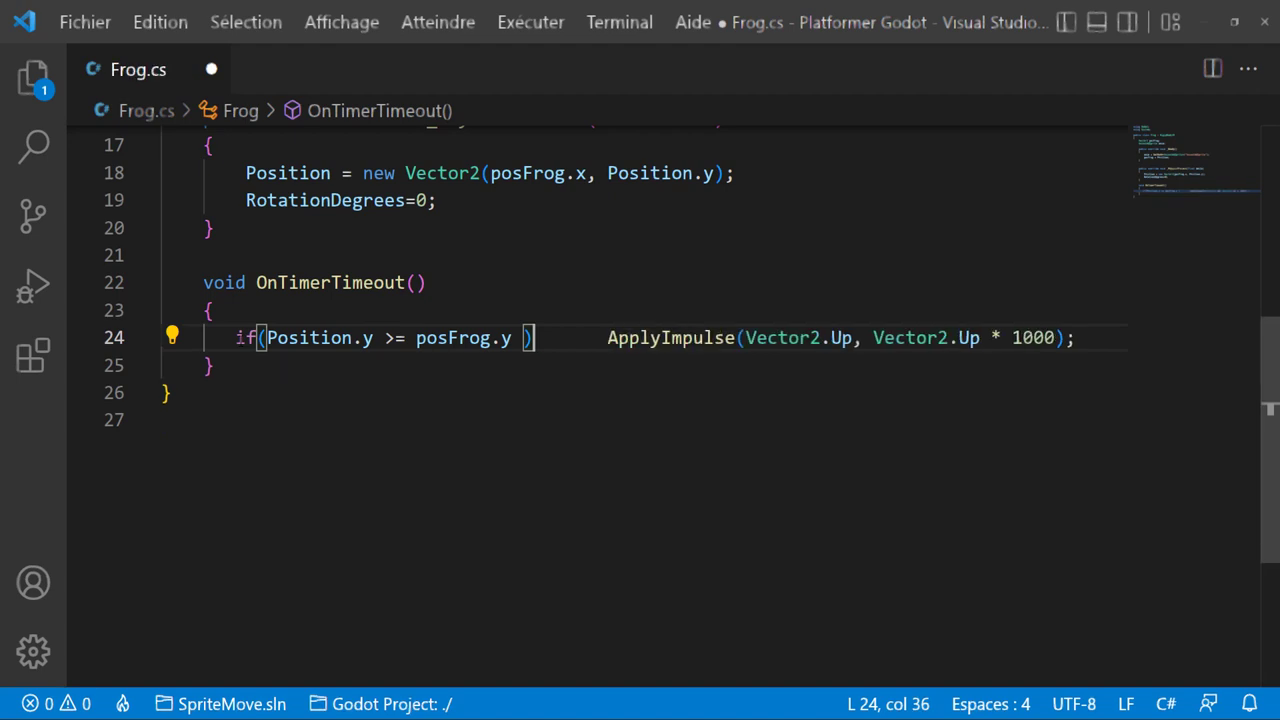
key("Delete")
key("Delete")
key("Delete")
key("Delete")
key("Delete")
key("Delete")
left_click(618, 541)
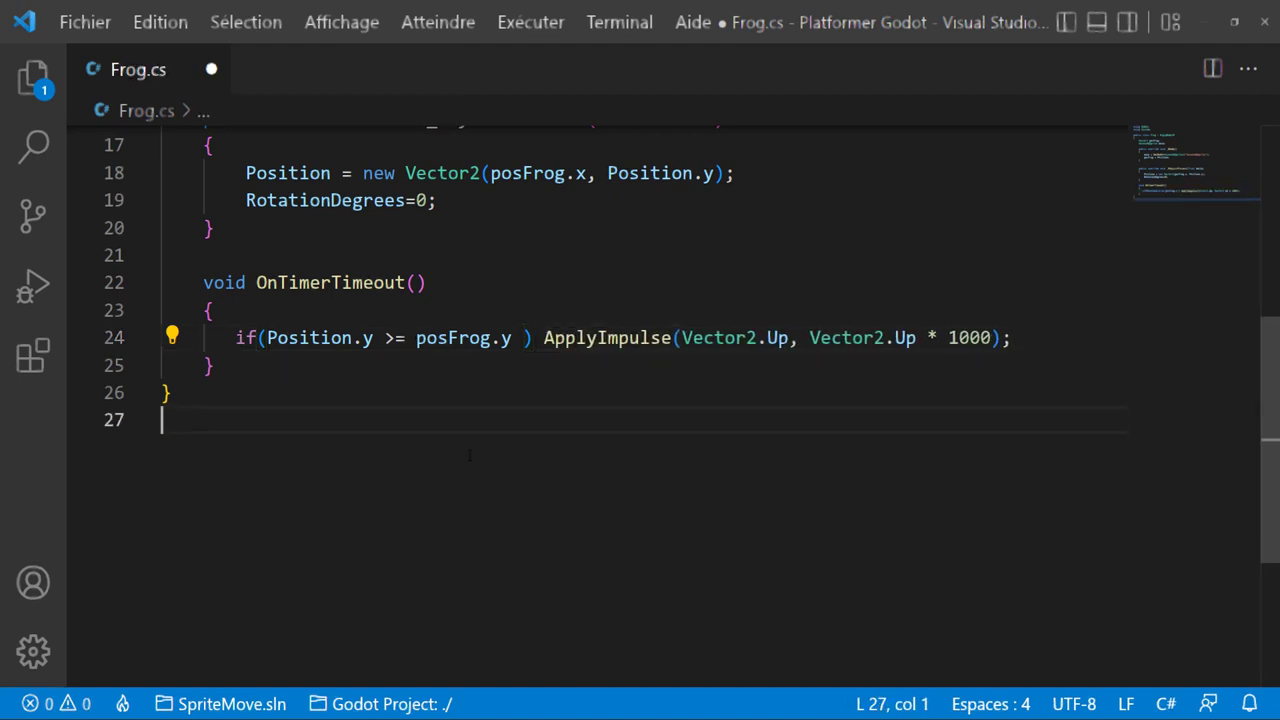
key("ctrl+s")
key("alt+Tab")
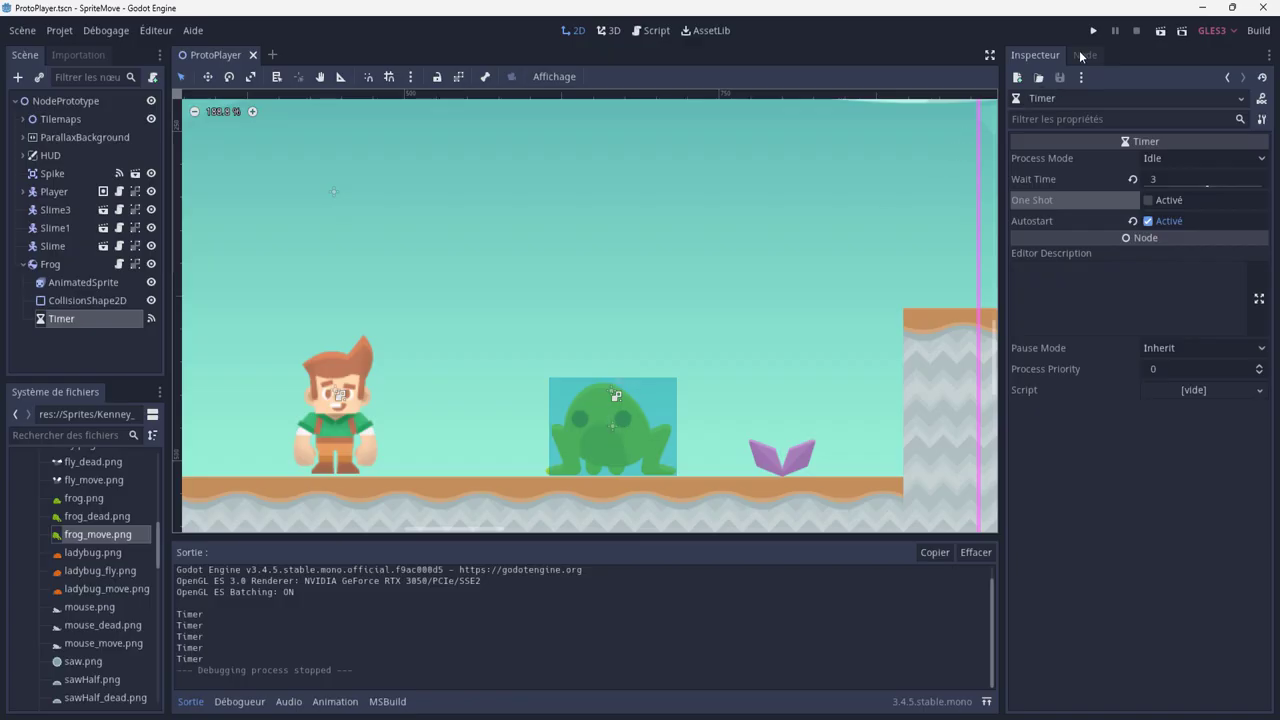
Step: Run the game, walk the player under the jumping frog and stomp it, then stop
left_click(1093, 30)
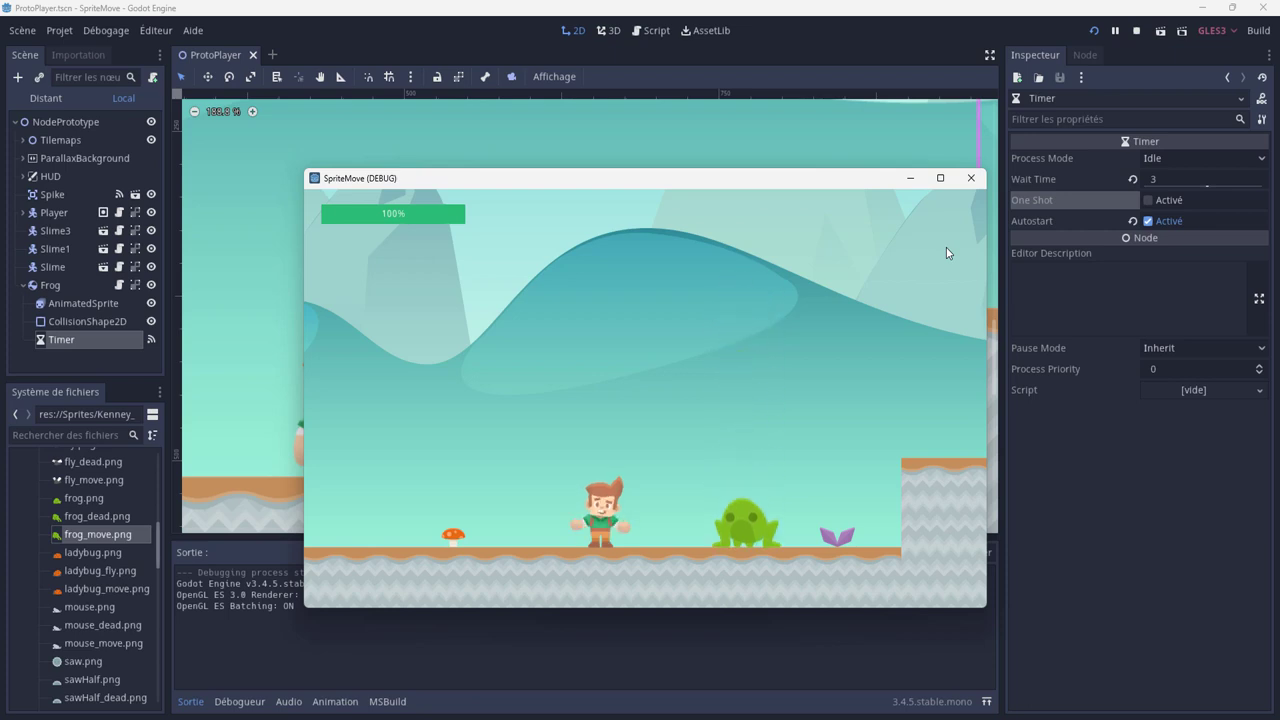
key("Right")
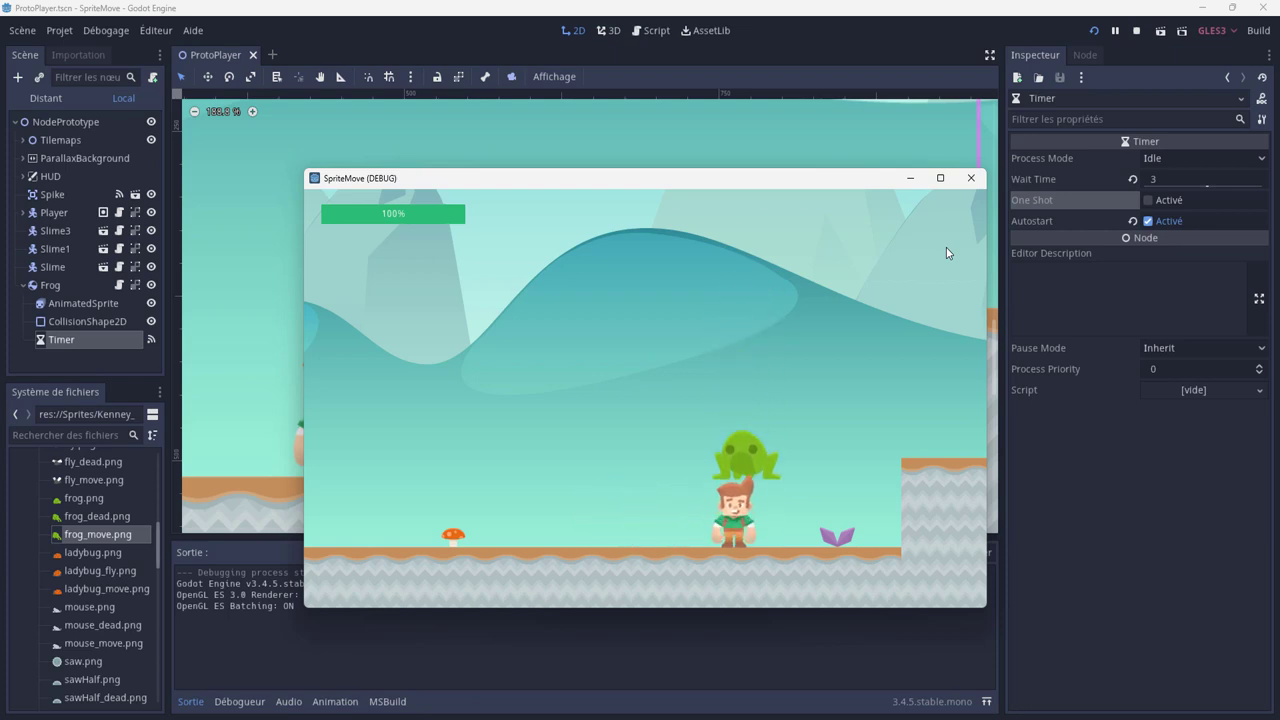
key("Left")
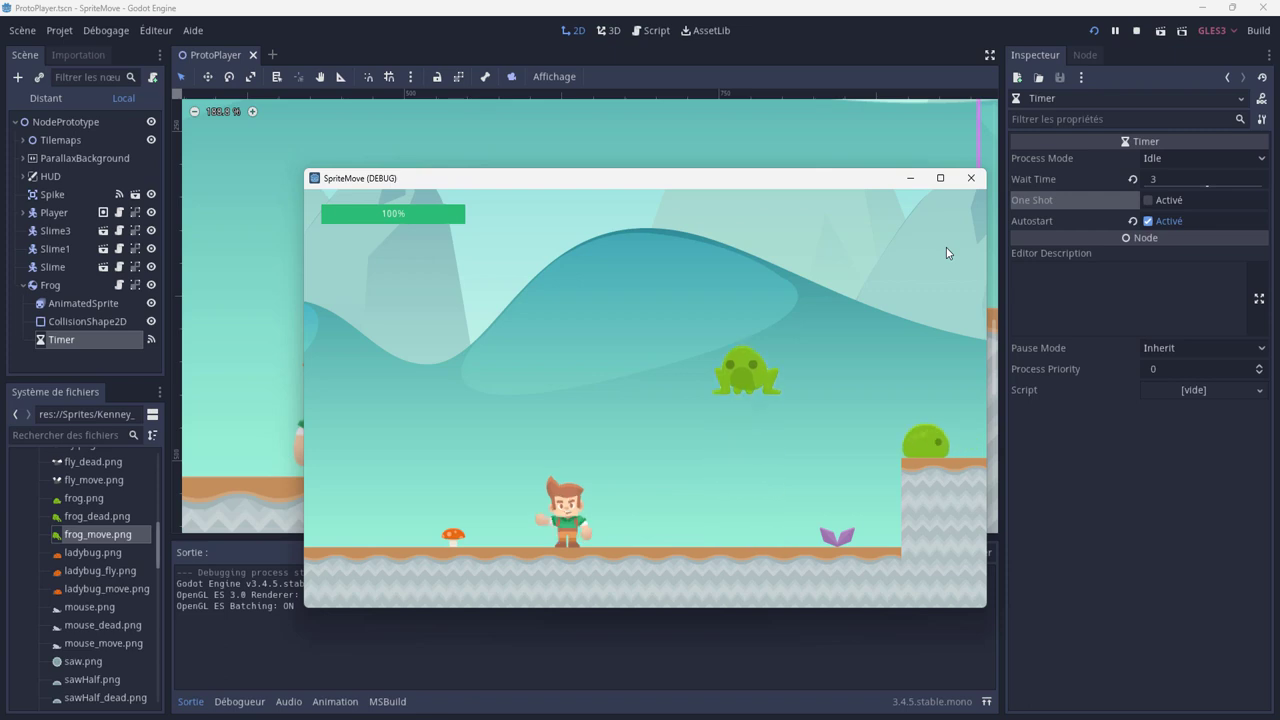
key("Right")
key("Right")
key("Left")
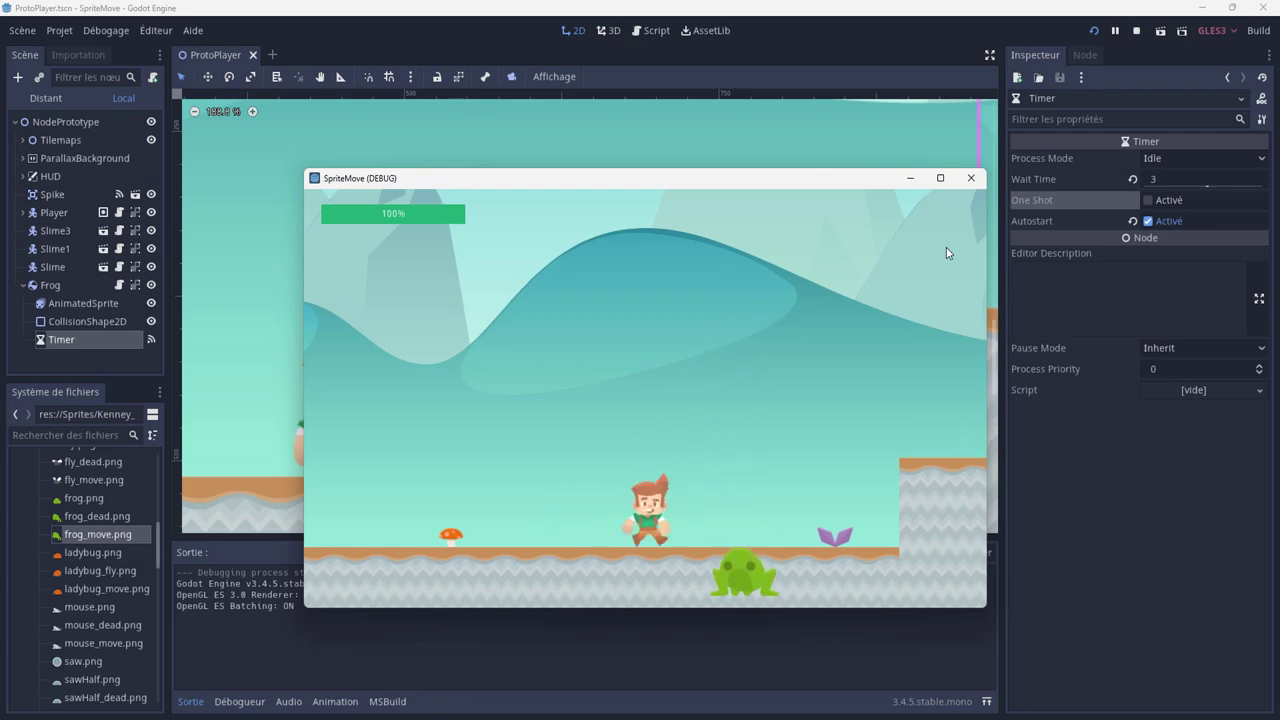
key("Right")
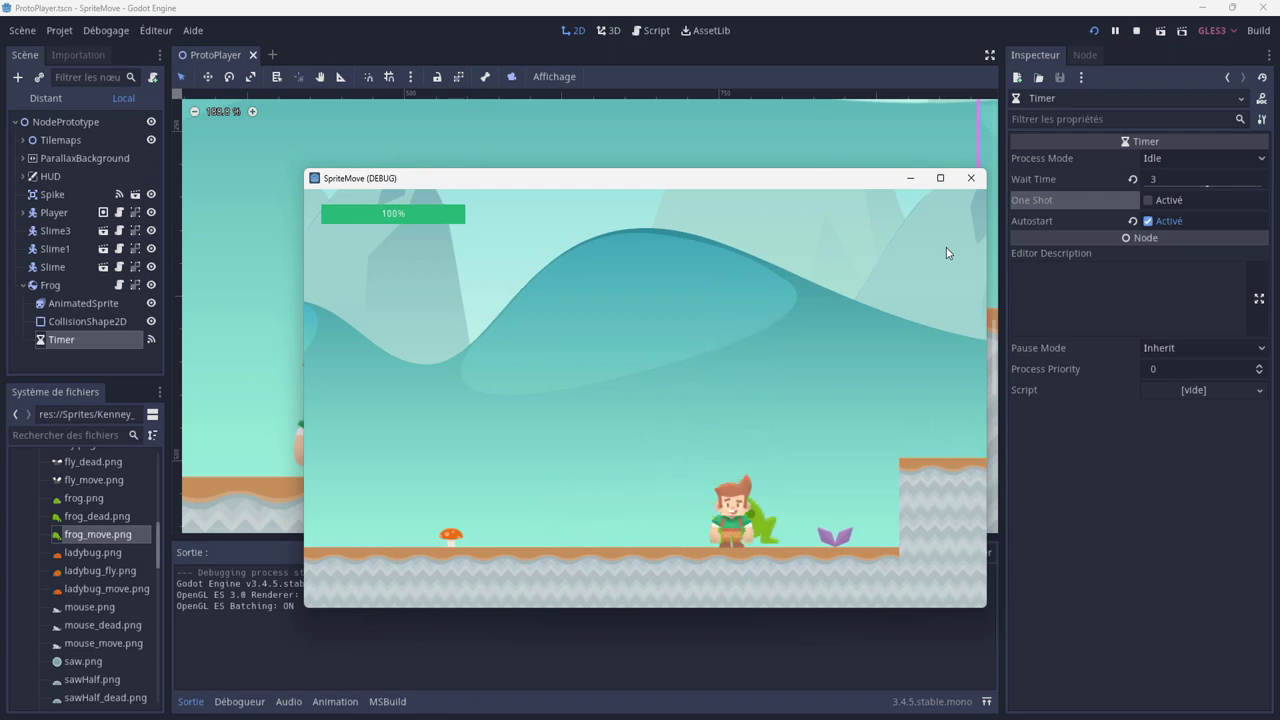
key("Left")
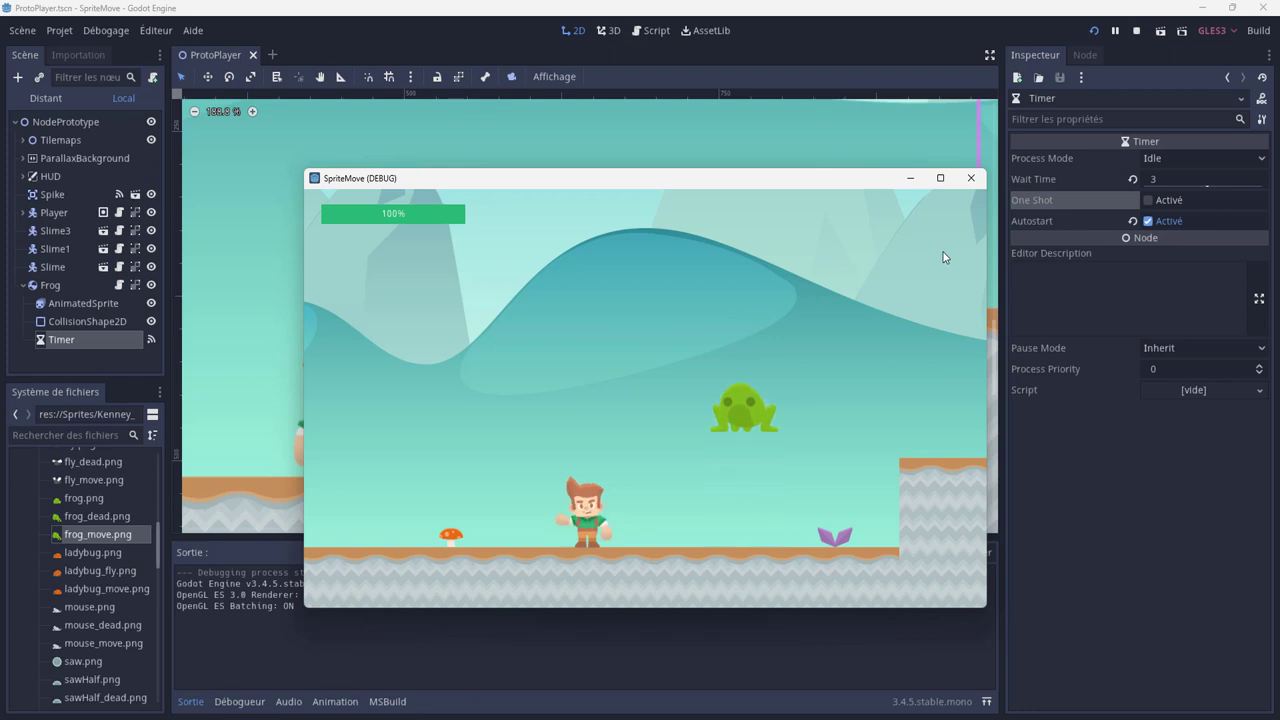
left_click(970, 178)
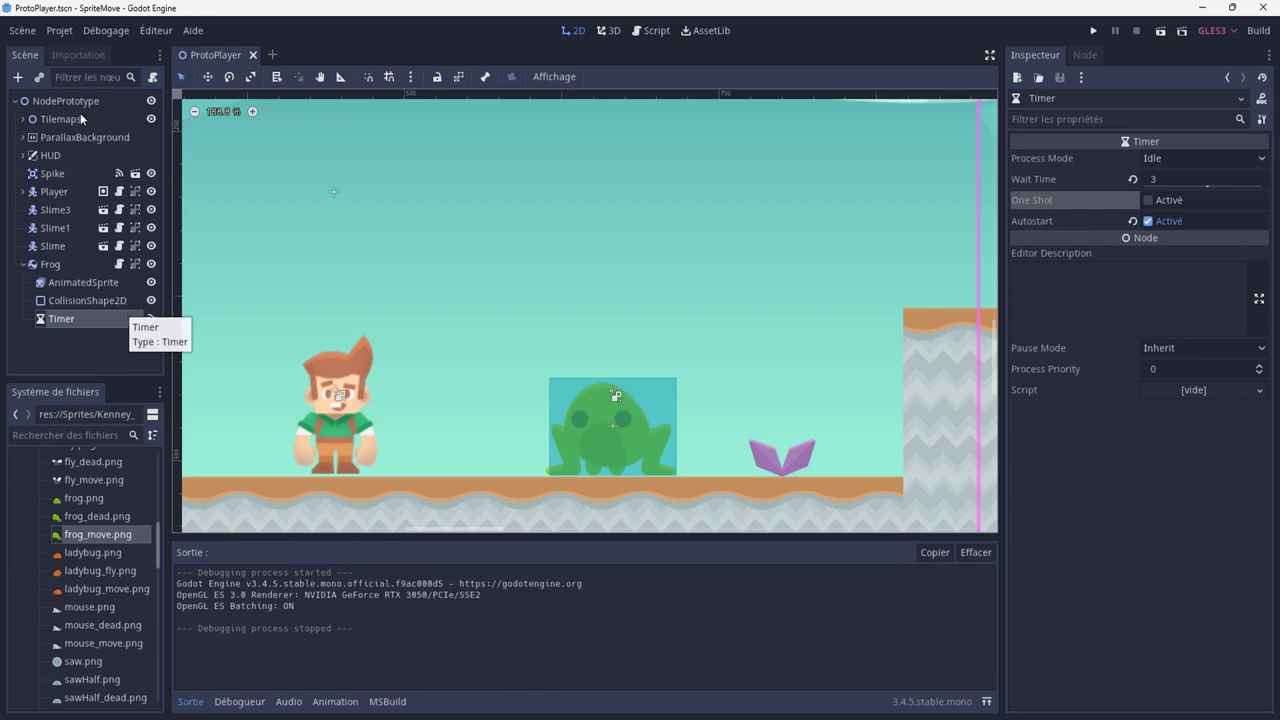
Step: Set the Frog's Continuous Cd to Cast Shape and launch the game
left_click(72, 301)
left_click(58, 266)
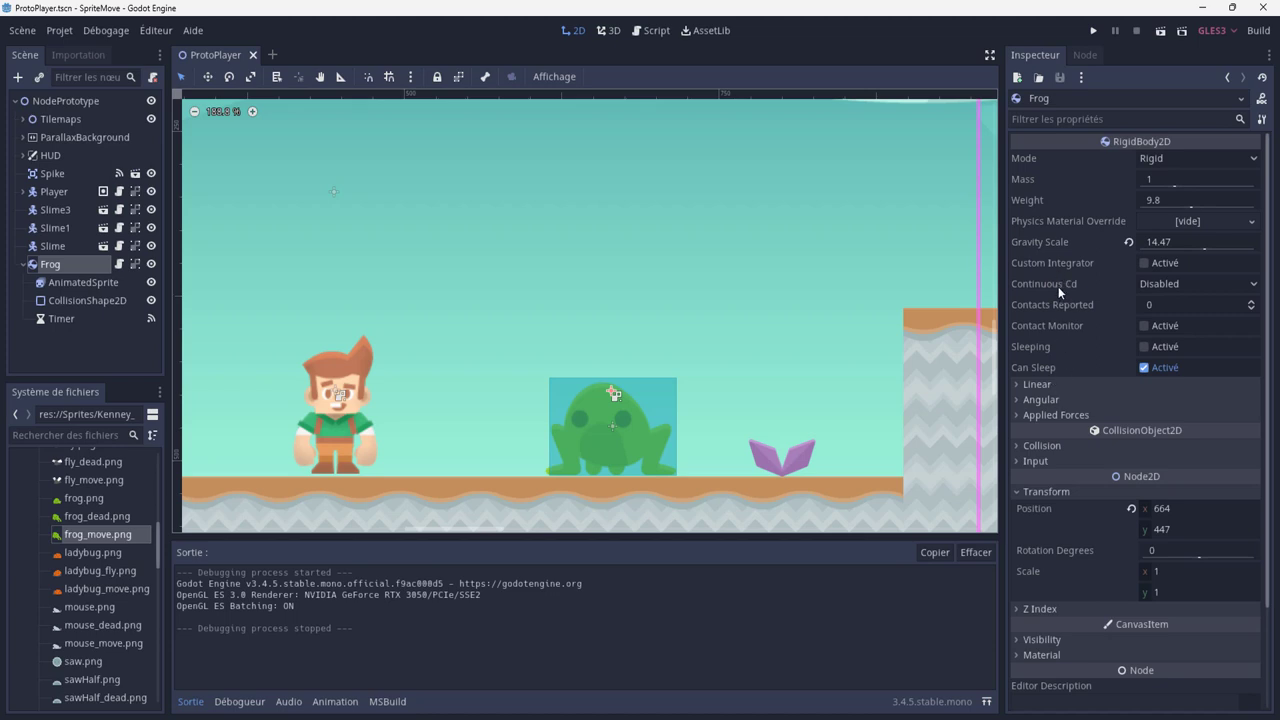
left_click(1194, 286)
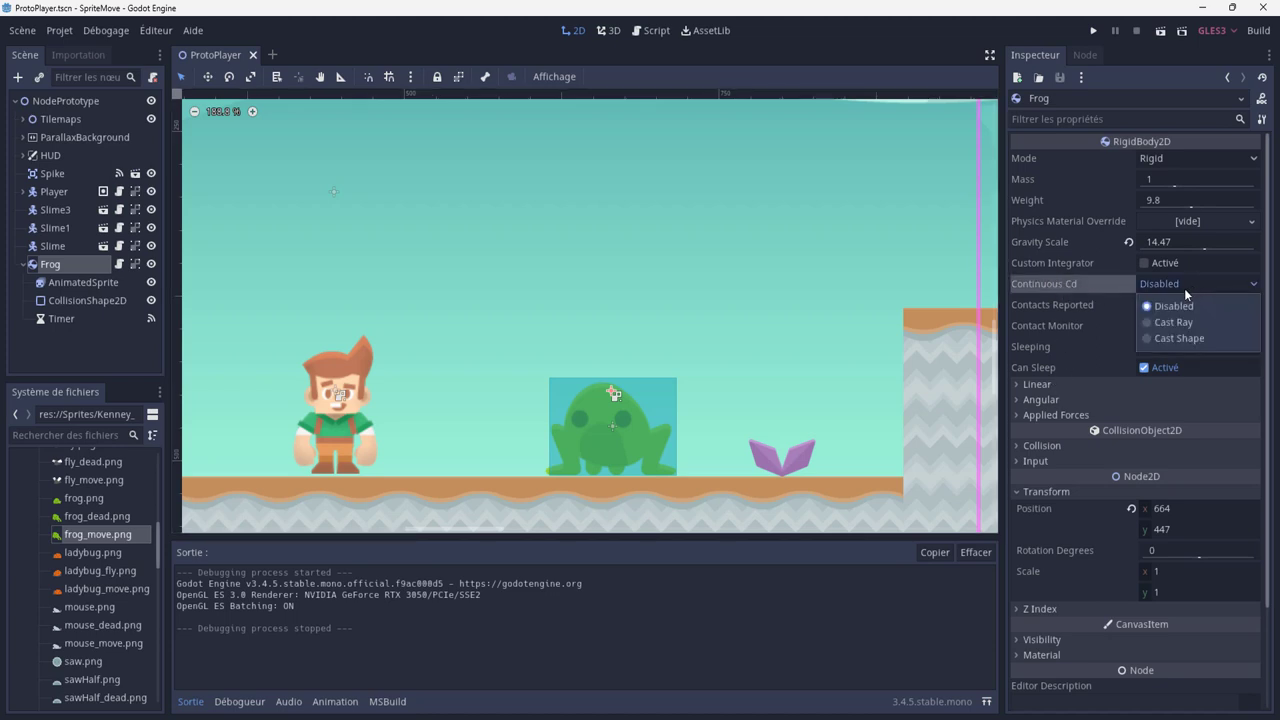
left_click(1170, 339)
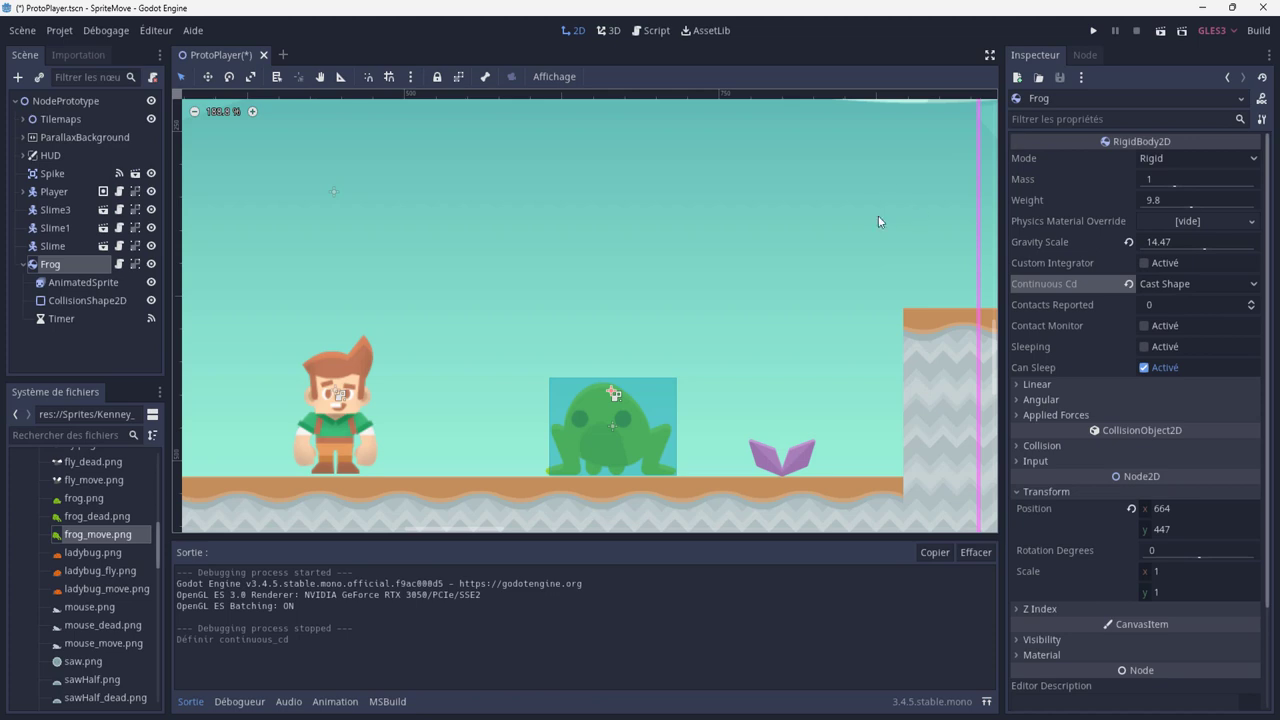
left_click(1093, 33)
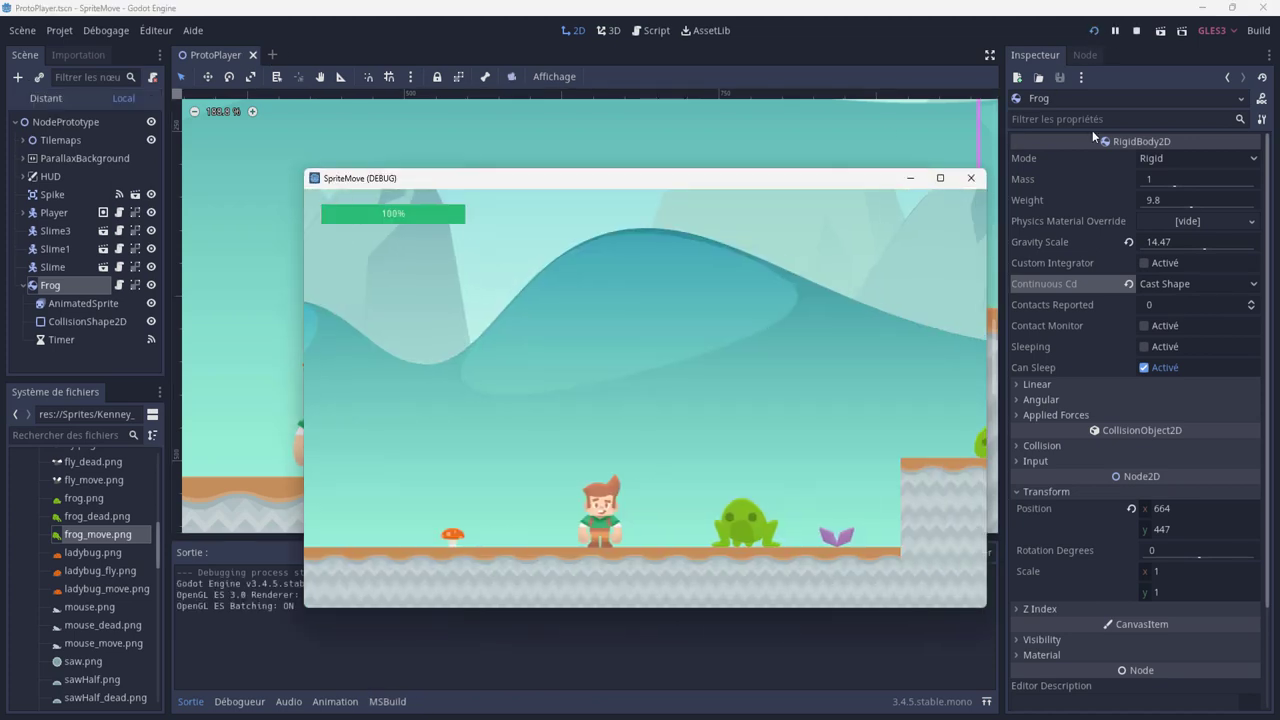
Step: Playtest by jumping onto the platform and walking back left to lower ground
key("space")
key("Right")
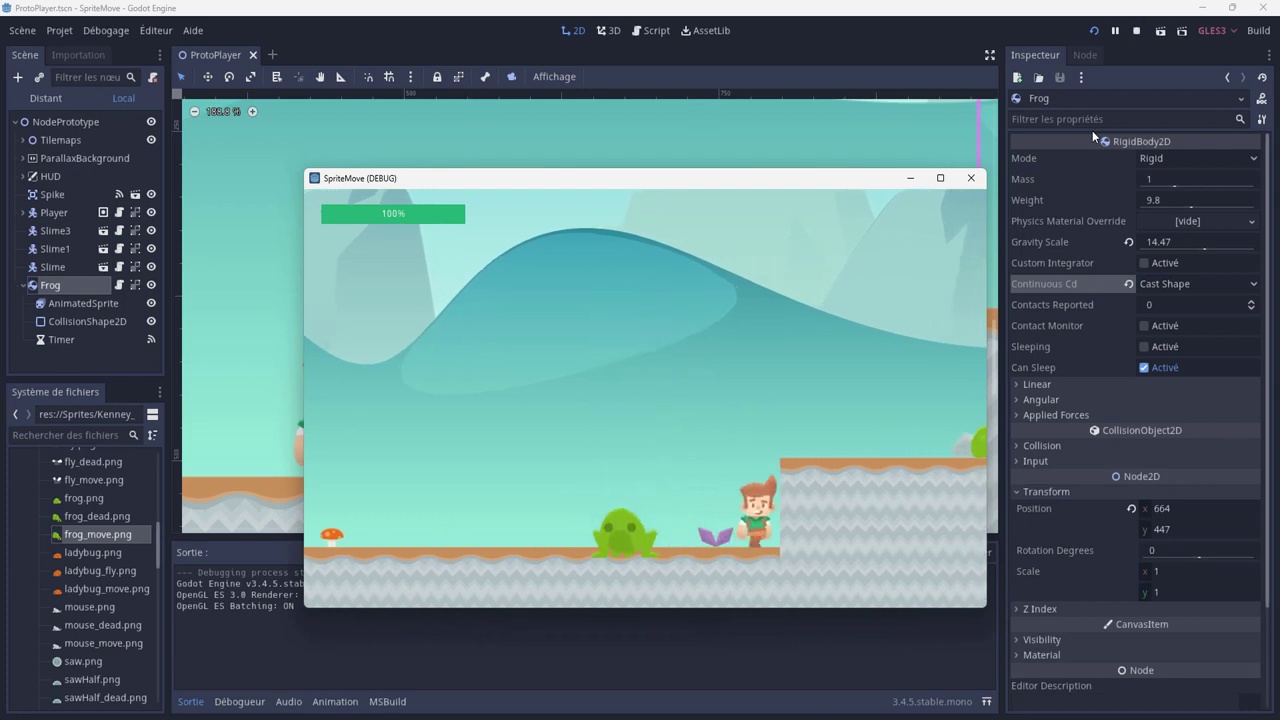
key("Right")
key("Left")
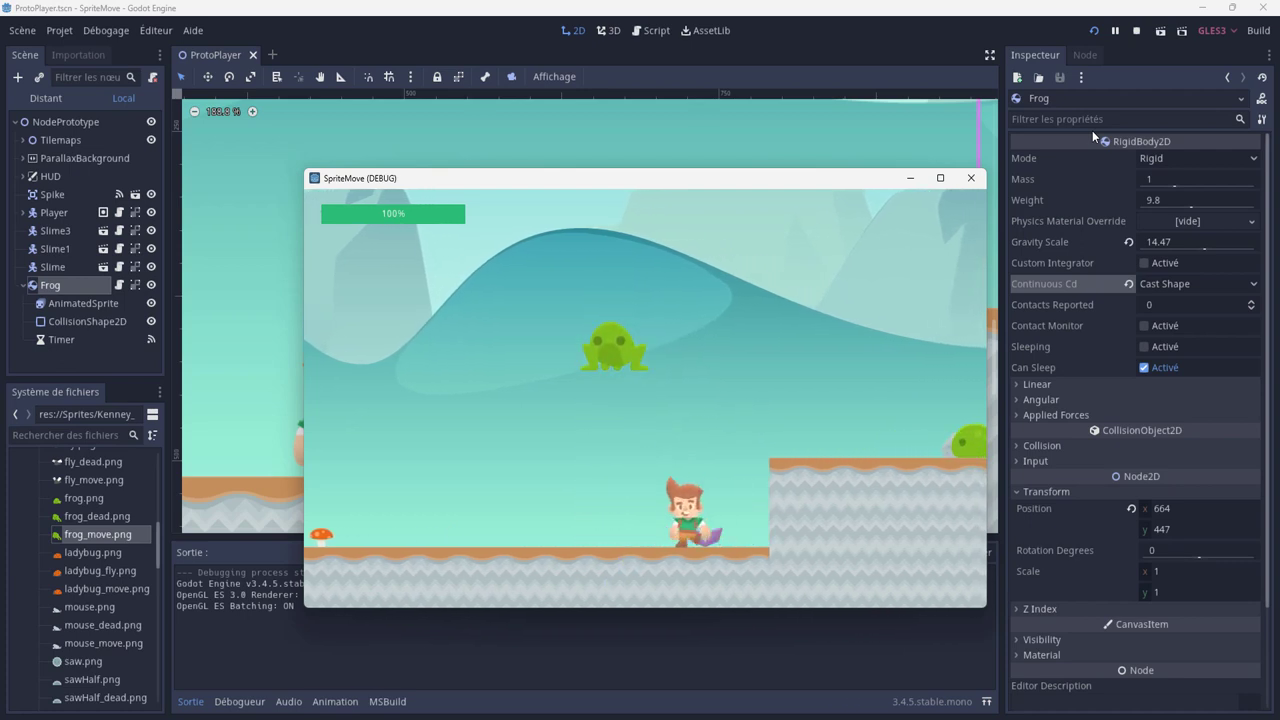
key("Left")
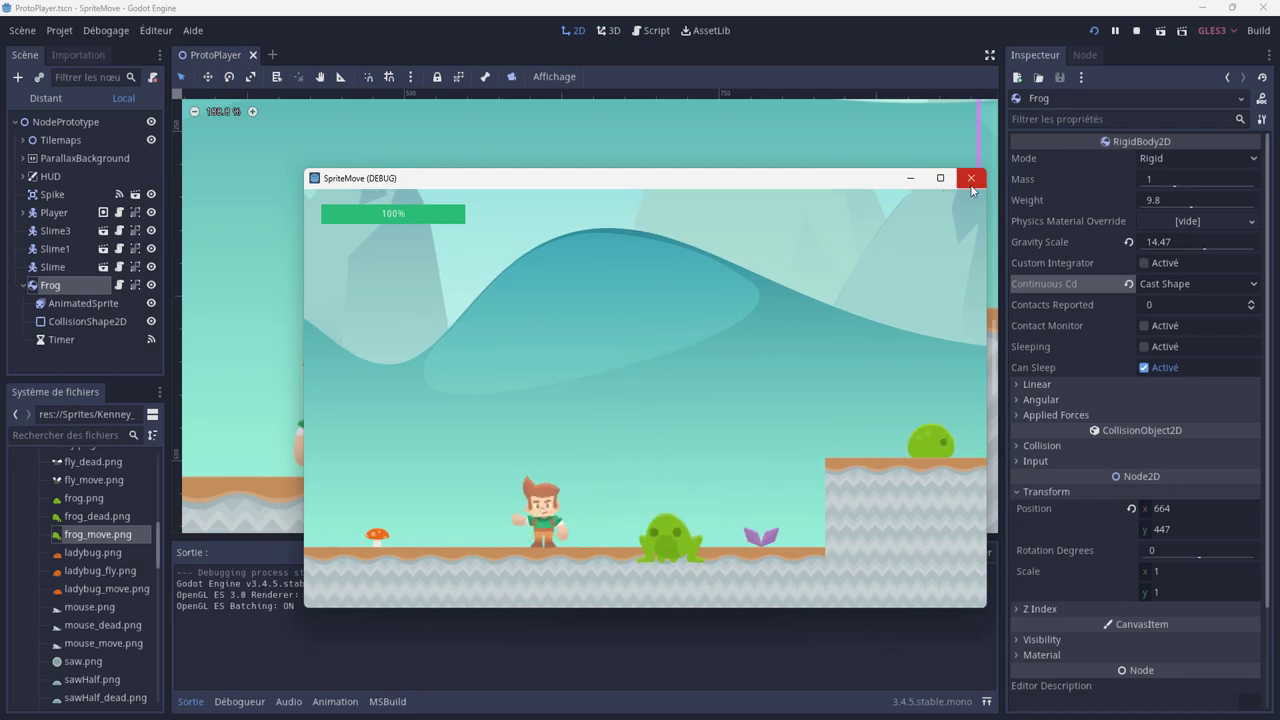
Step: Close the game, raise the Frog to (665, 443), and run again
key("alt+F4")
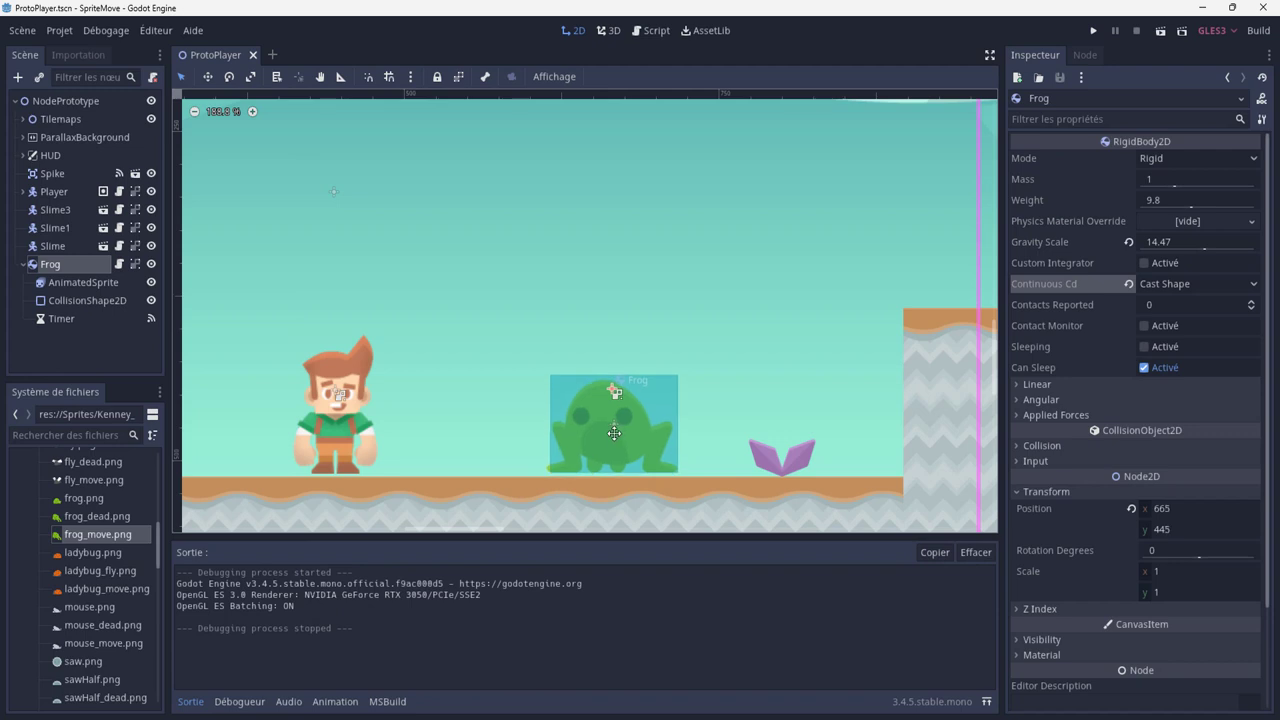
left_click_drag(614, 445, 615, 441)
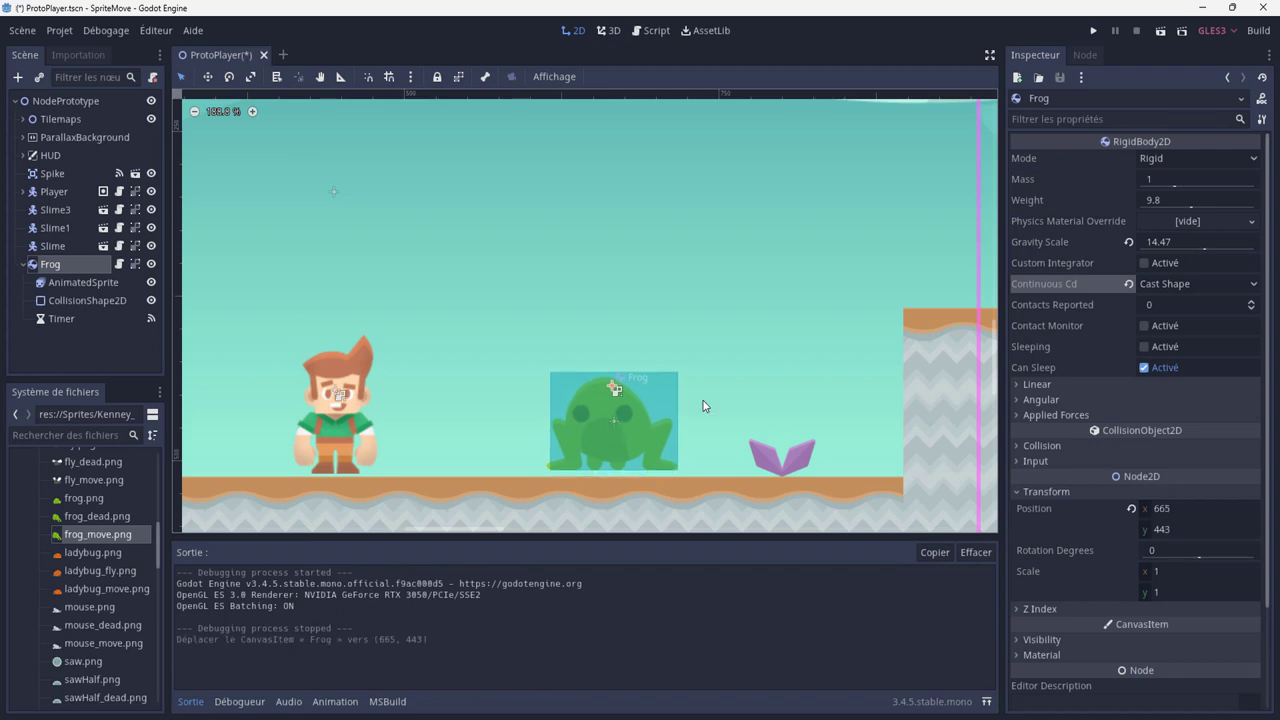
left_click(1093, 31)
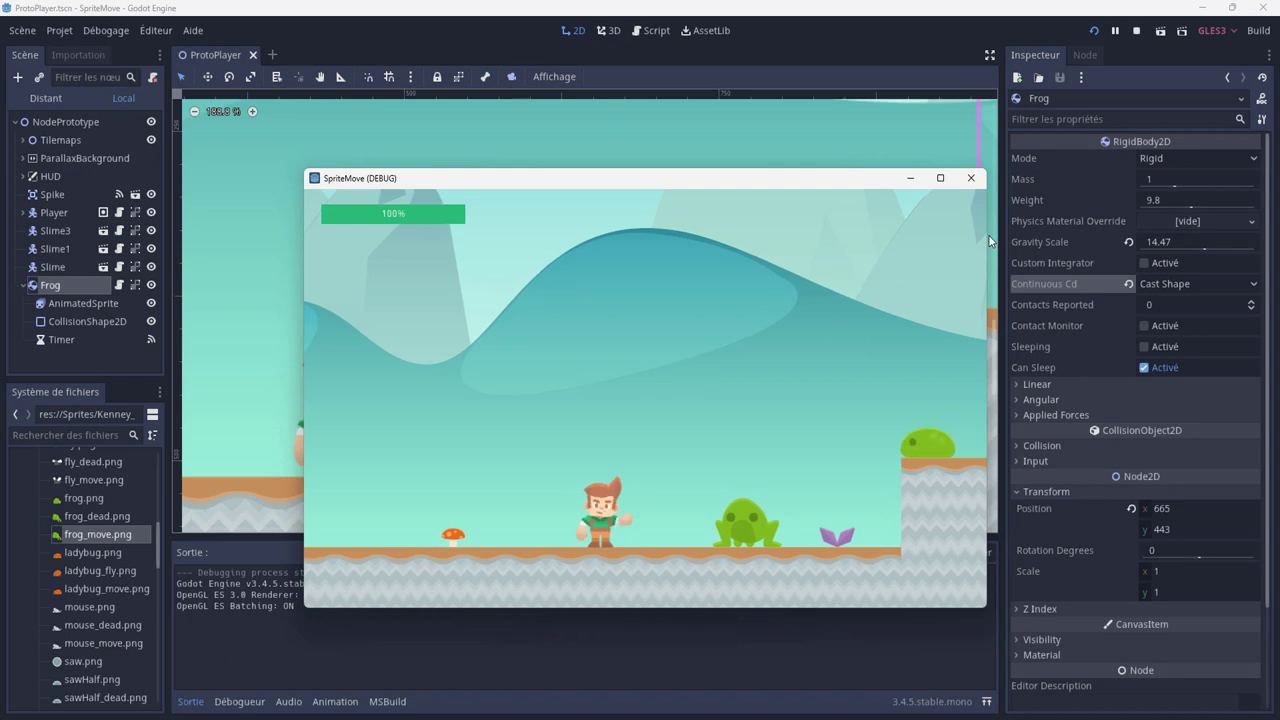
Step: Walk and jump the player beside the raised frog, then close the game
key("Right")
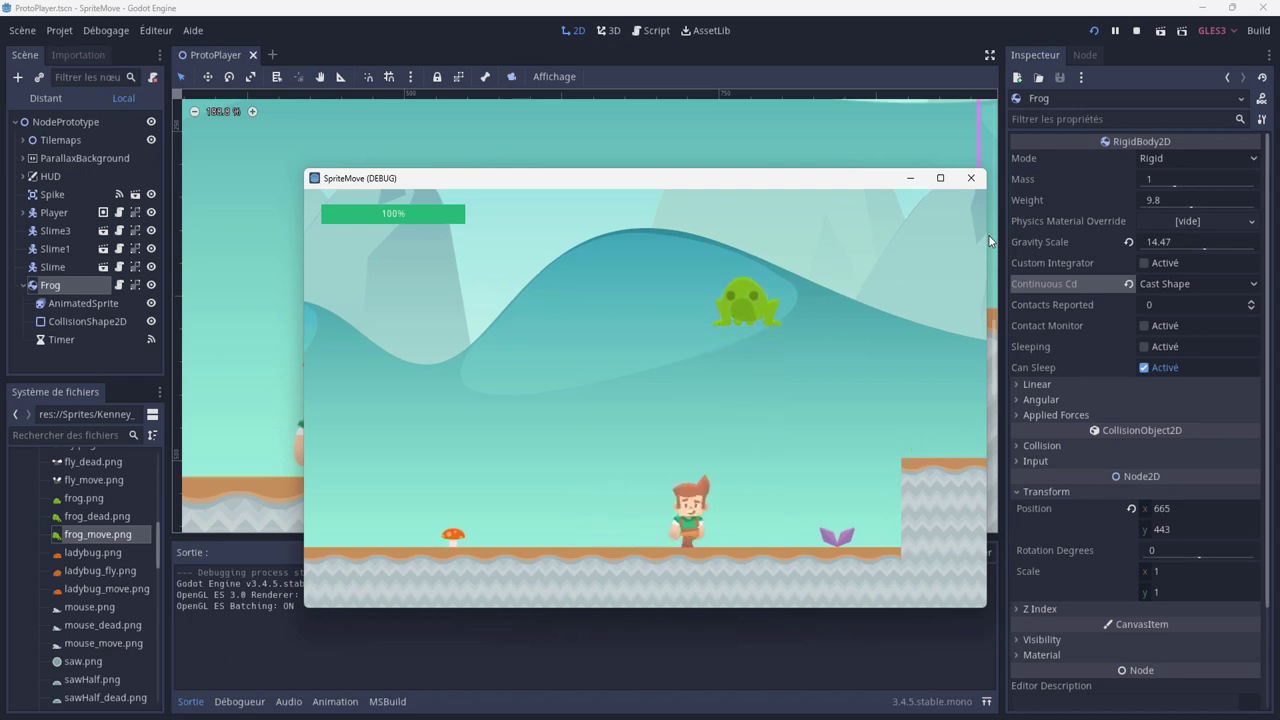
key("space")
key("Left")
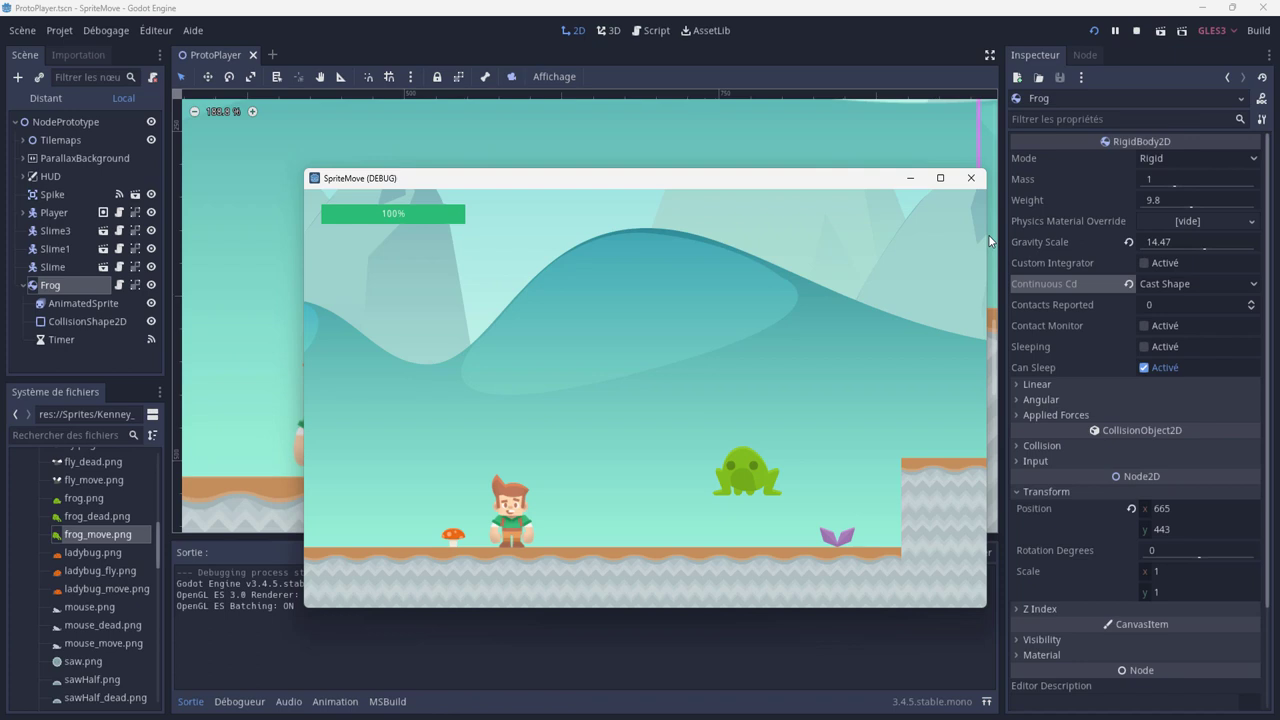
left_click(970, 178)
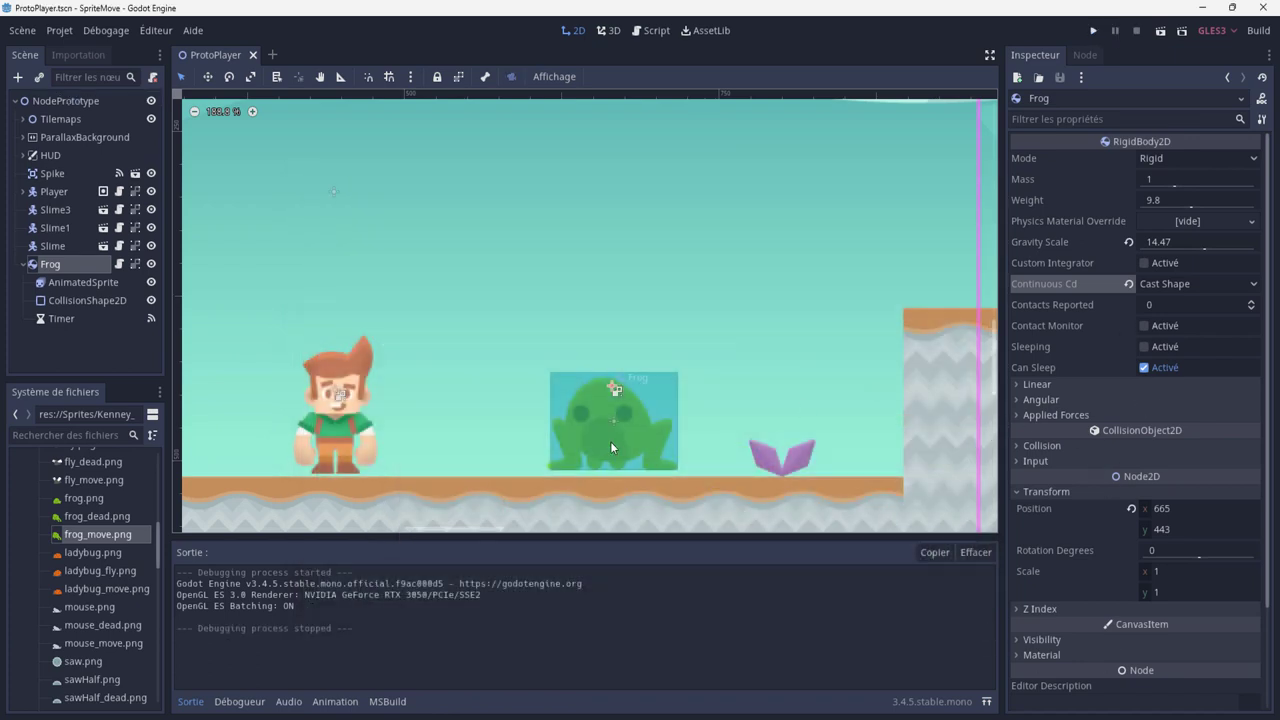
Step: Lower the Frog to (665, 448), set Continuous Cd to Disabled, and run the game
left_click_drag(610, 446, 610, 453)
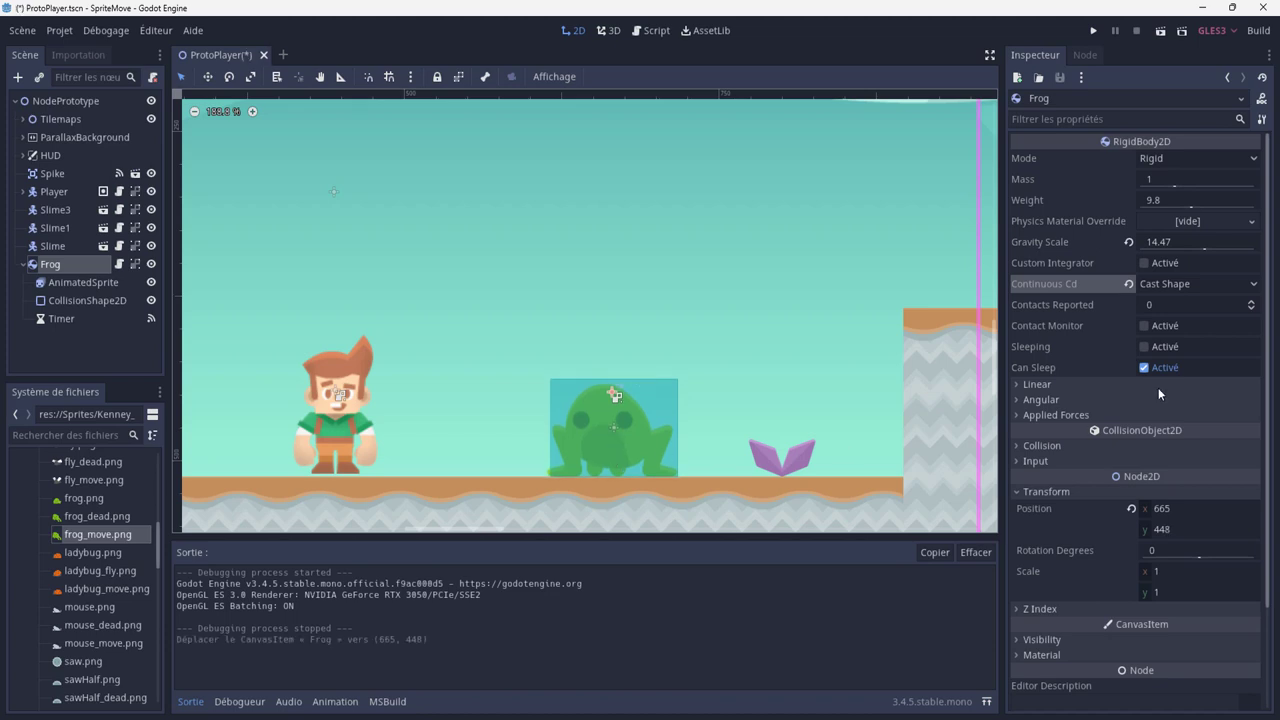
left_click(1217, 286)
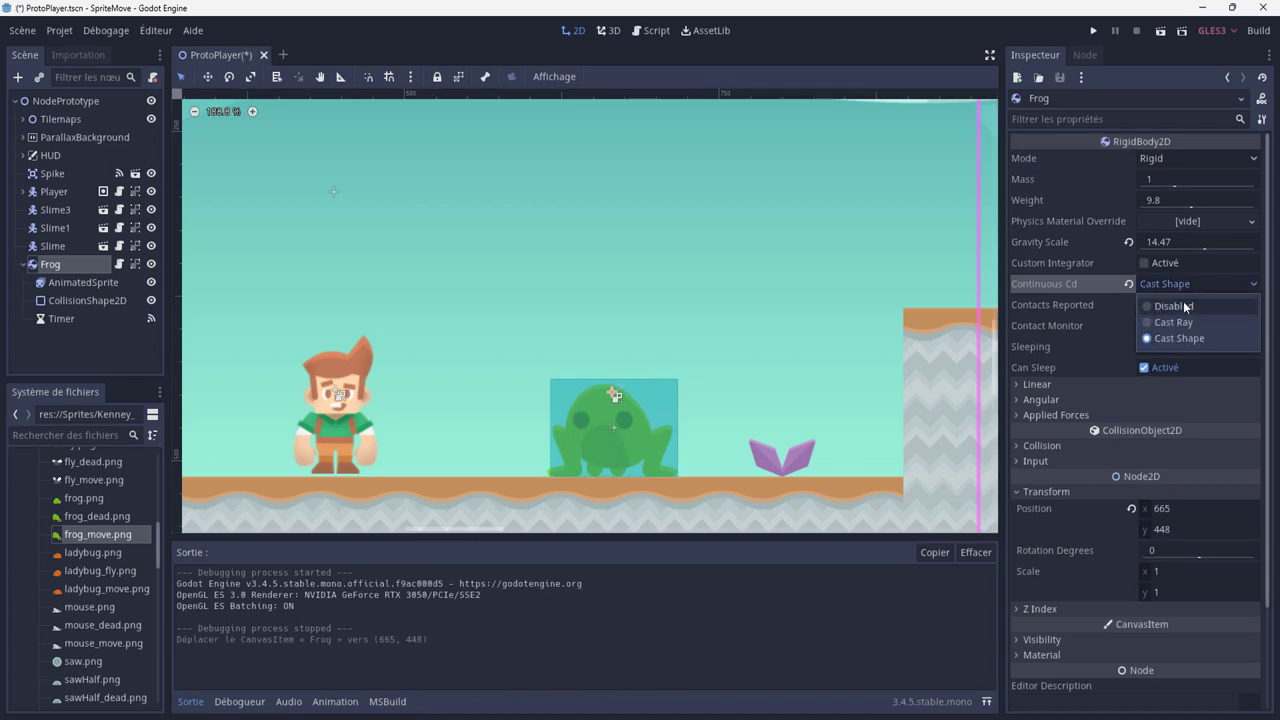
left_click(1170, 304)
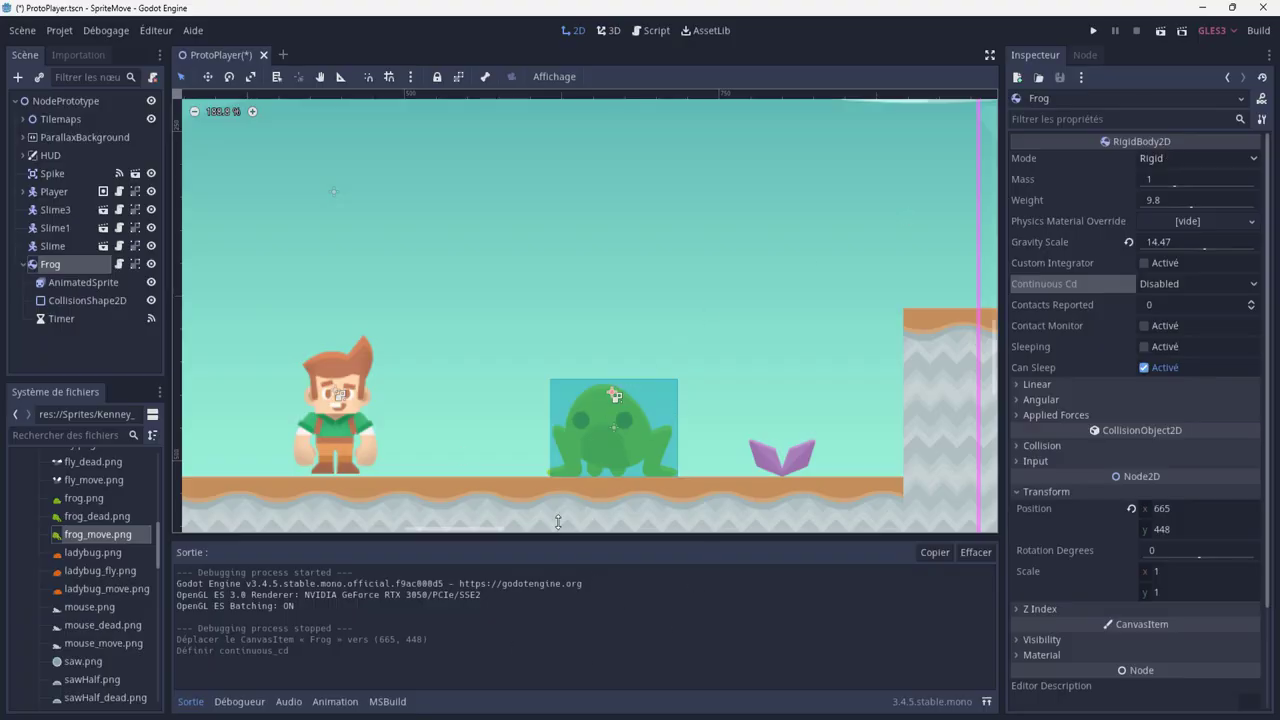
left_click(1094, 31)
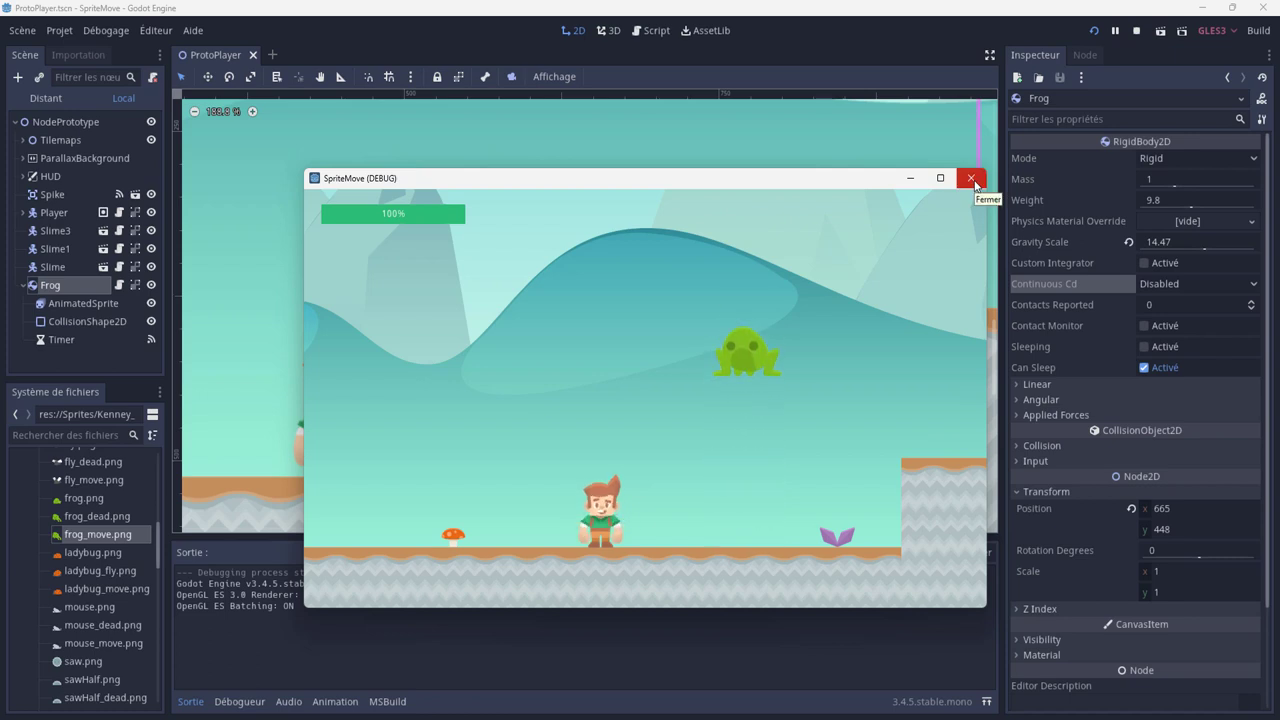
Step: Close the game, nudge the Frog up to y 446, and run again
left_click(971, 178)
scroll(596, 492, "up", 2)
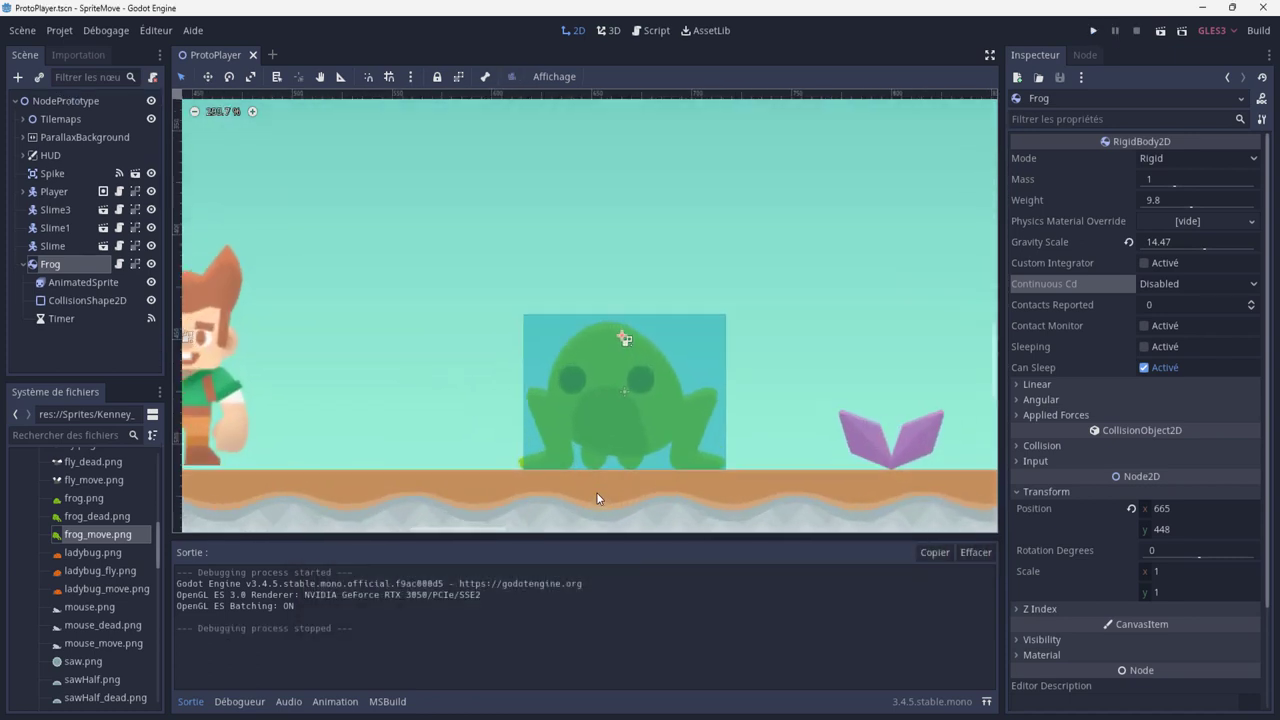
left_click_drag(594, 434, 594, 424)
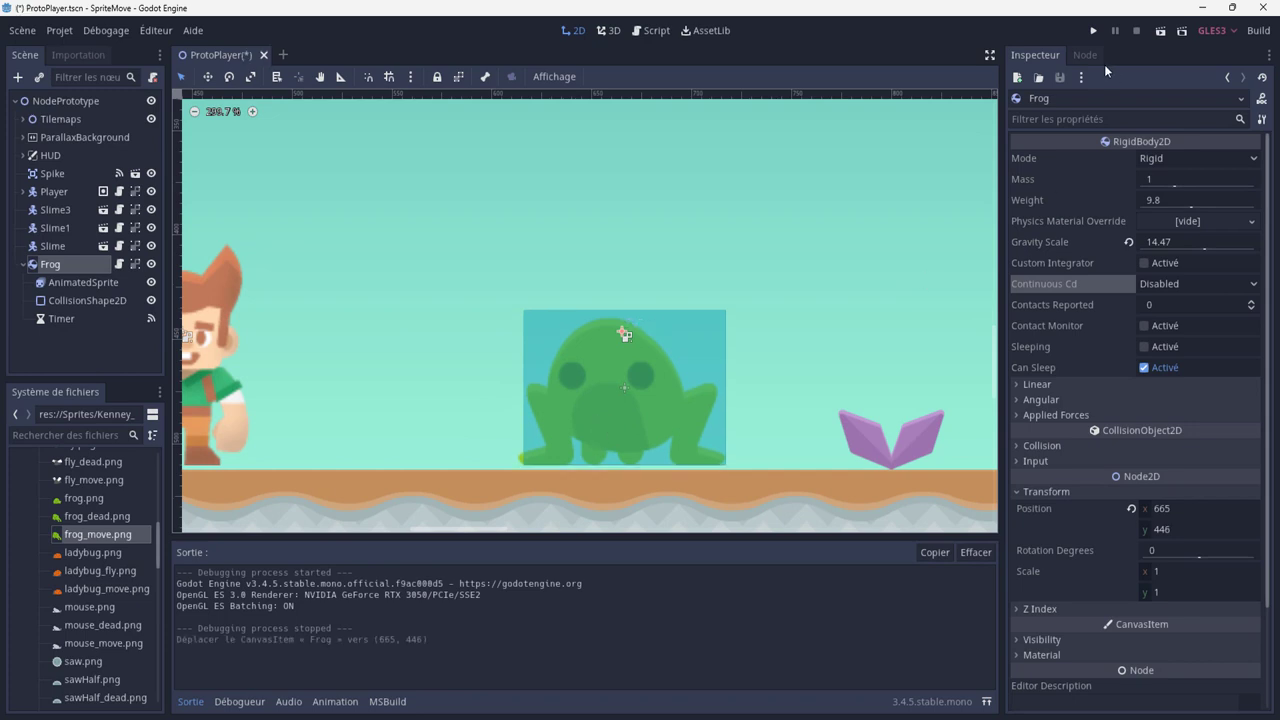
left_click(1094, 32)
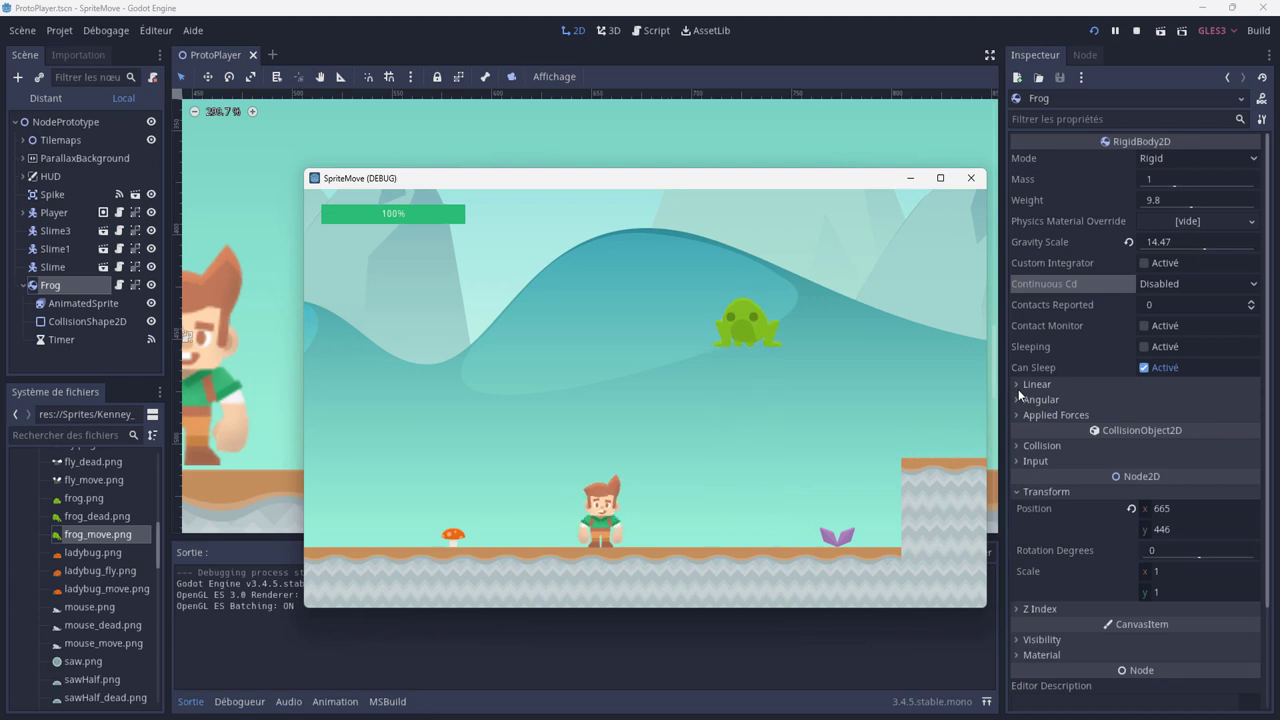
Step: Walk the player right, back toward the frog, jump past it, then close the game
key("Right")
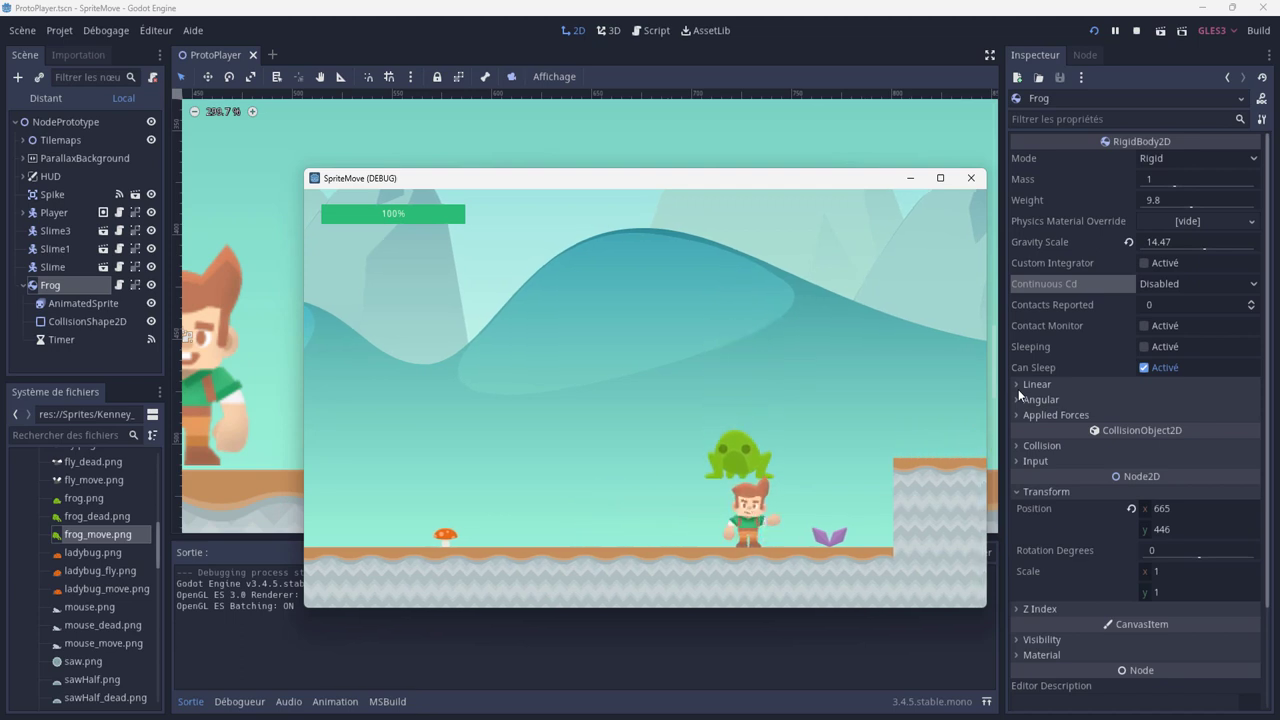
key("Right")
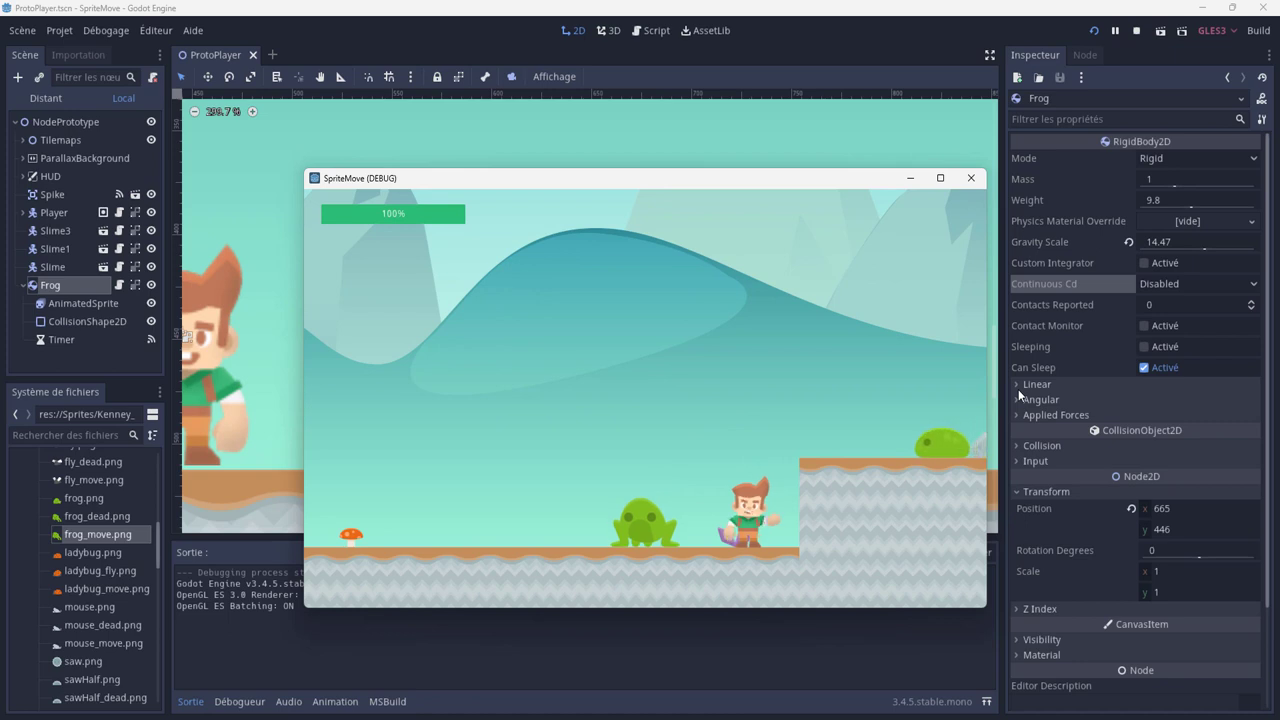
key("Left")
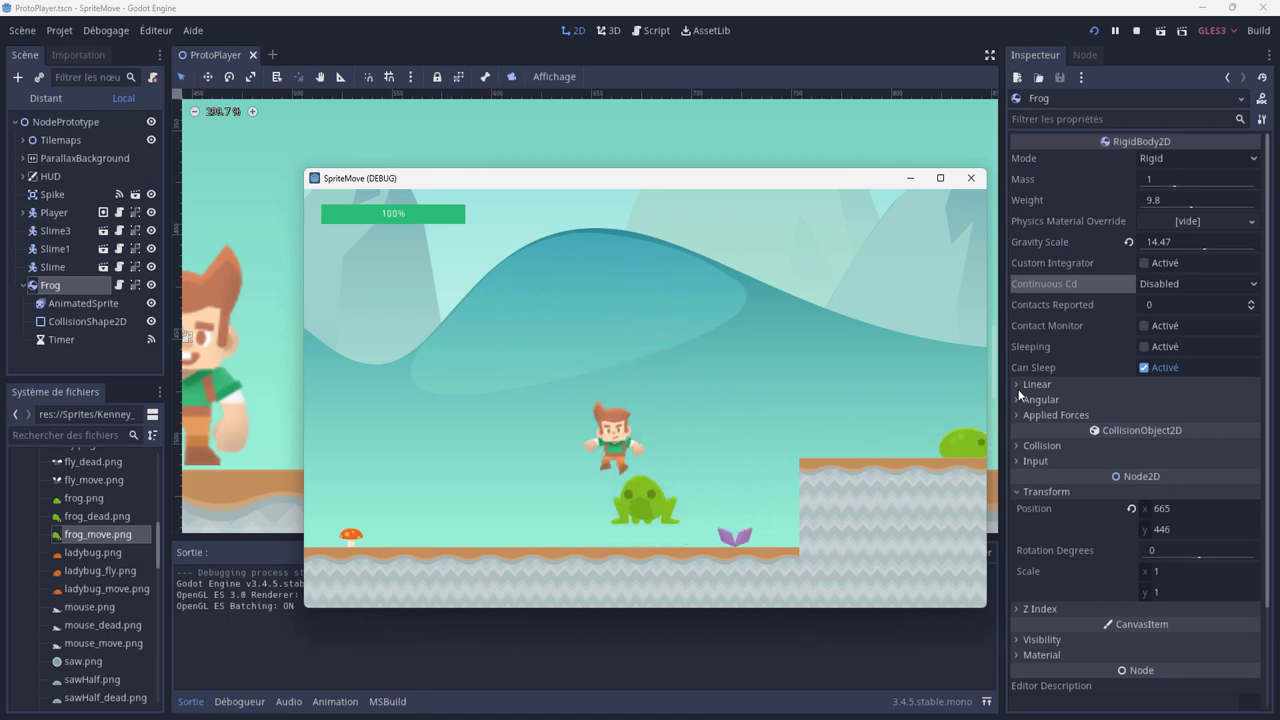
key("Right")
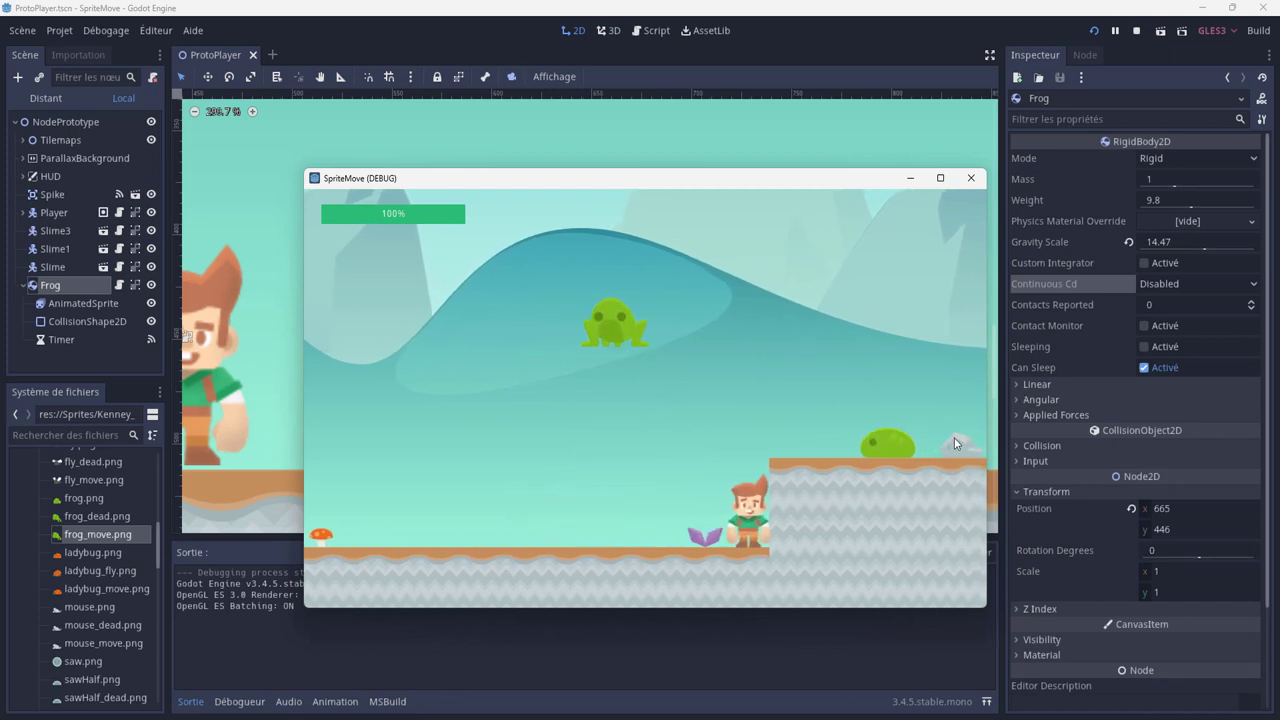
left_click(971, 178)
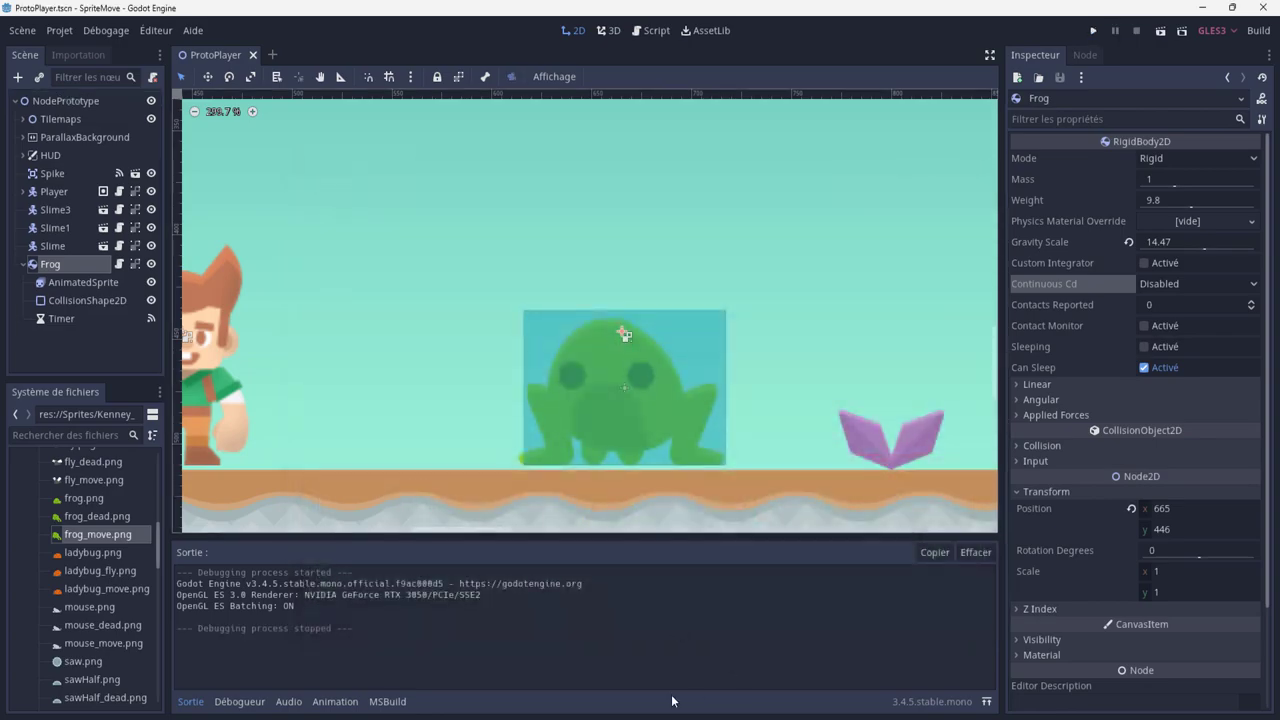
Step: Below the RotationDegrees line in _PhysicsProcess, add the condition if(Position.y>posFrog.y)
key("alt+Tab")
scroll(648, 560, "up", 2)
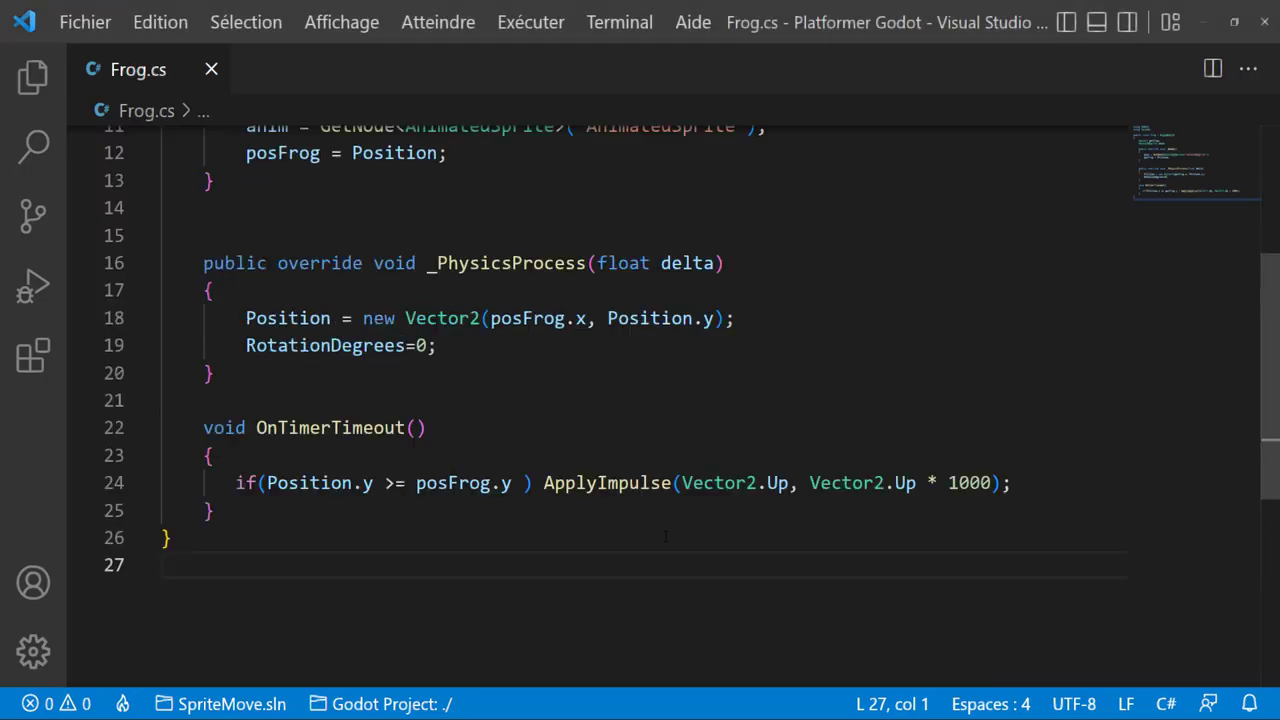
scroll(648, 560, "up", 3)
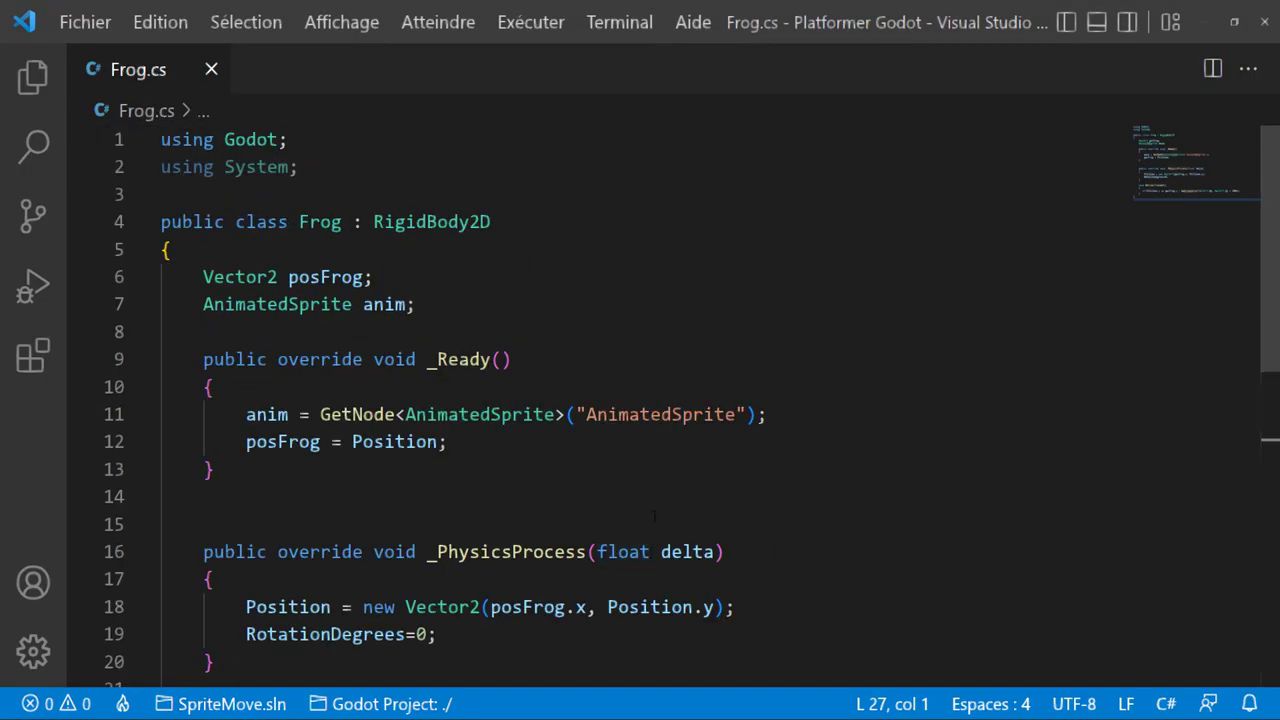
scroll(490, 488, "down", 2)
left_click(455, 497)
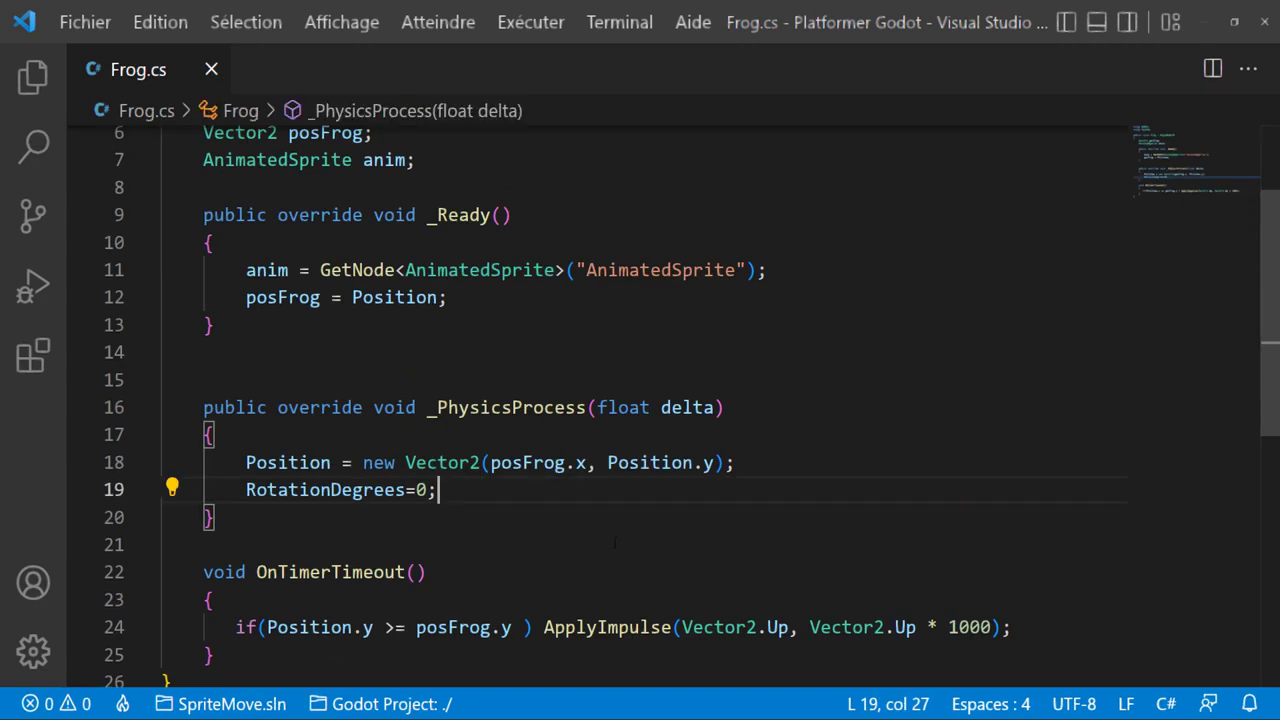
key("Return")
key("Return")
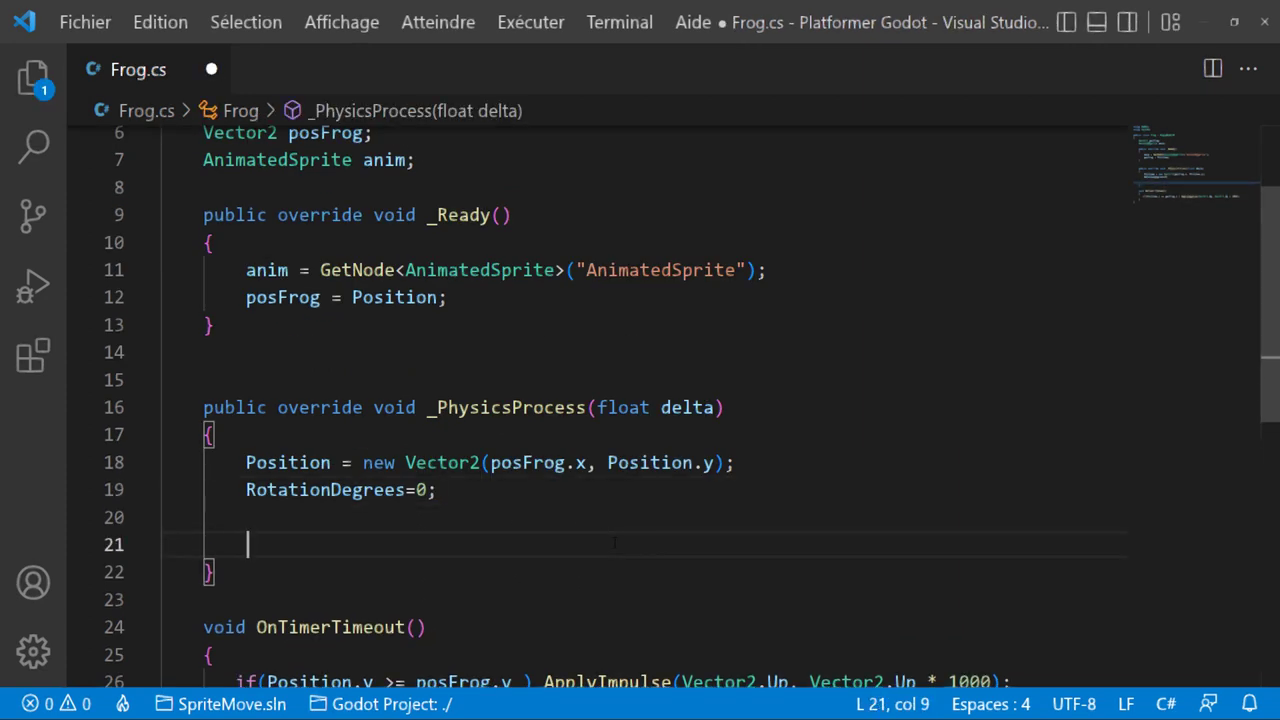
type("if(")
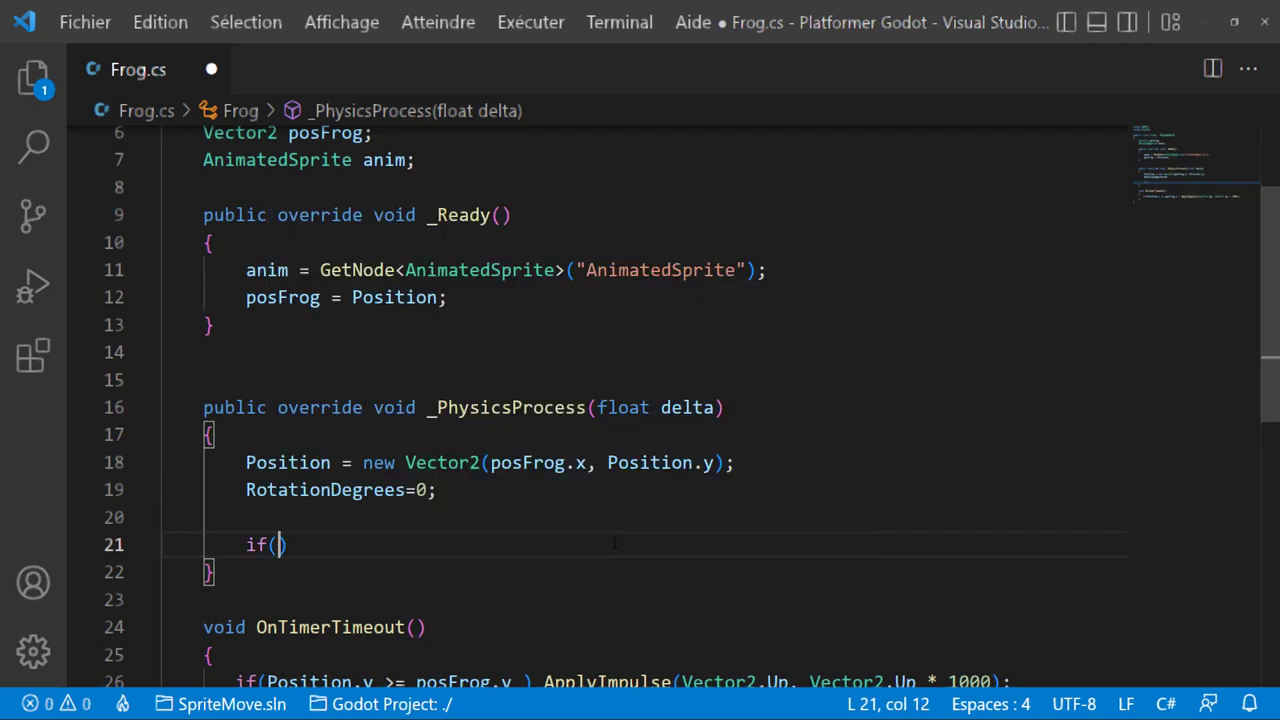
type("pos")
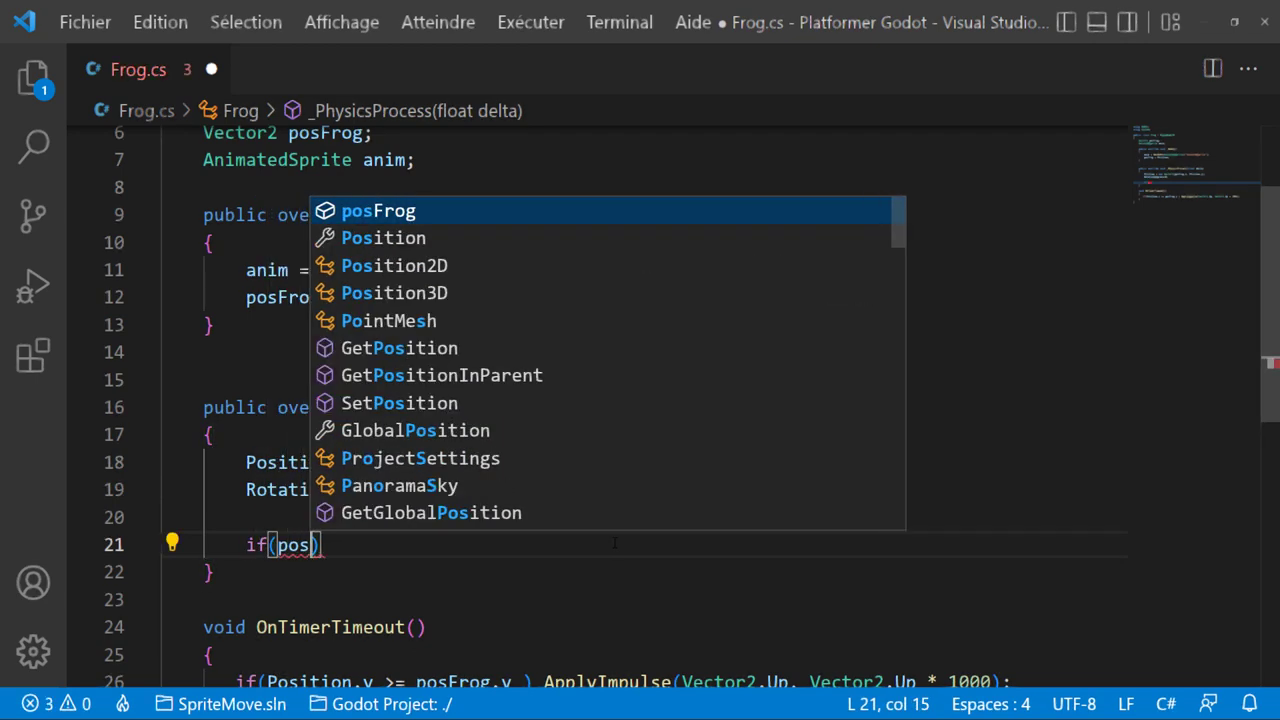
key("Down")
key("Return")
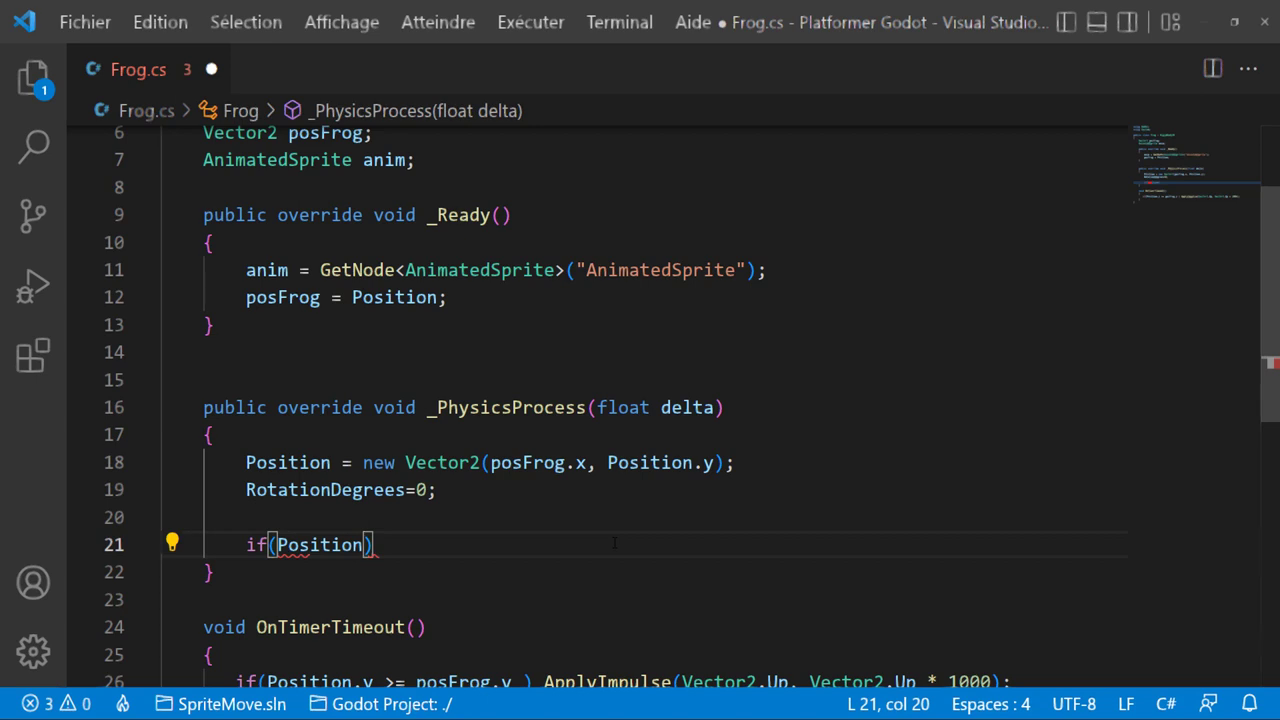
type(".y>")
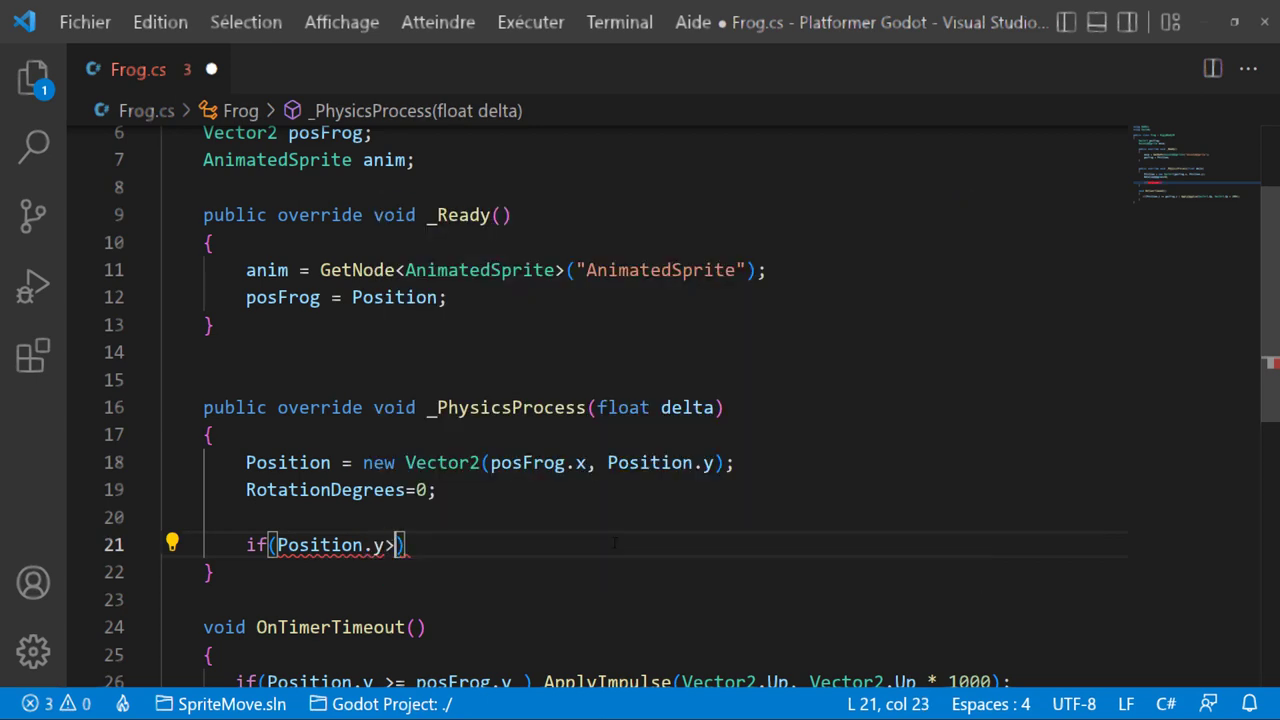
type("pos")
key("Return")
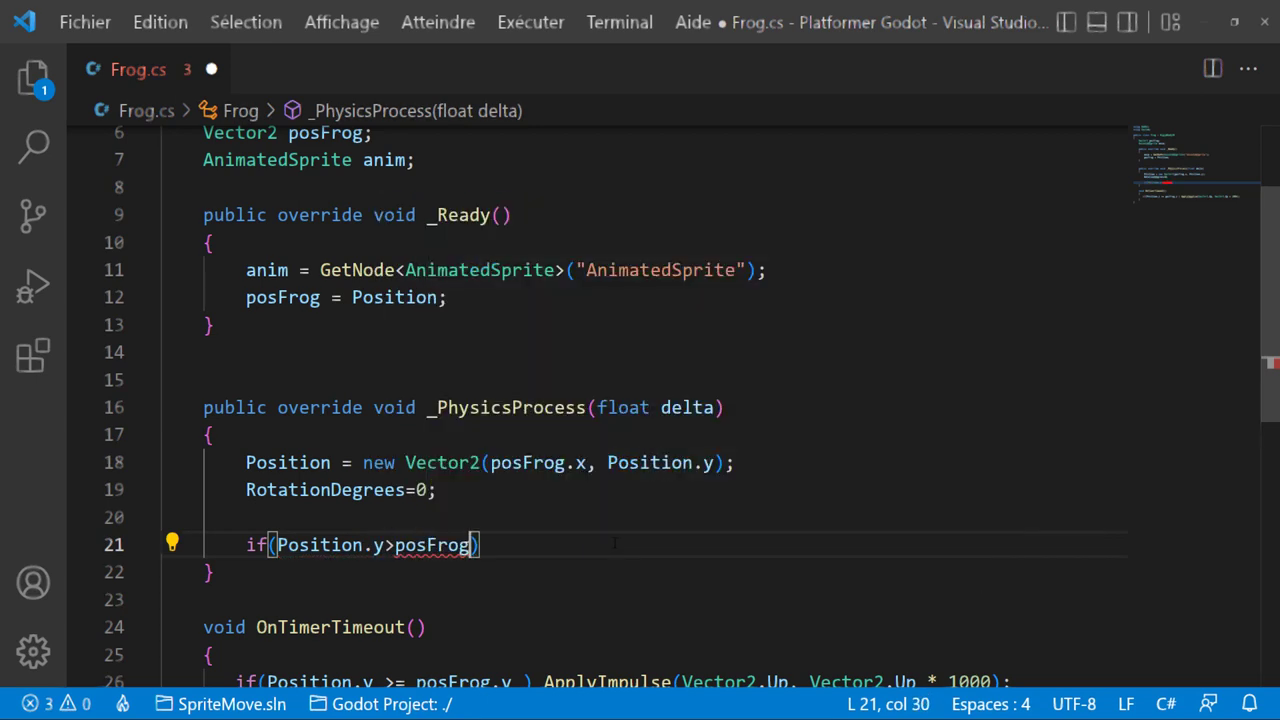
type(".y")
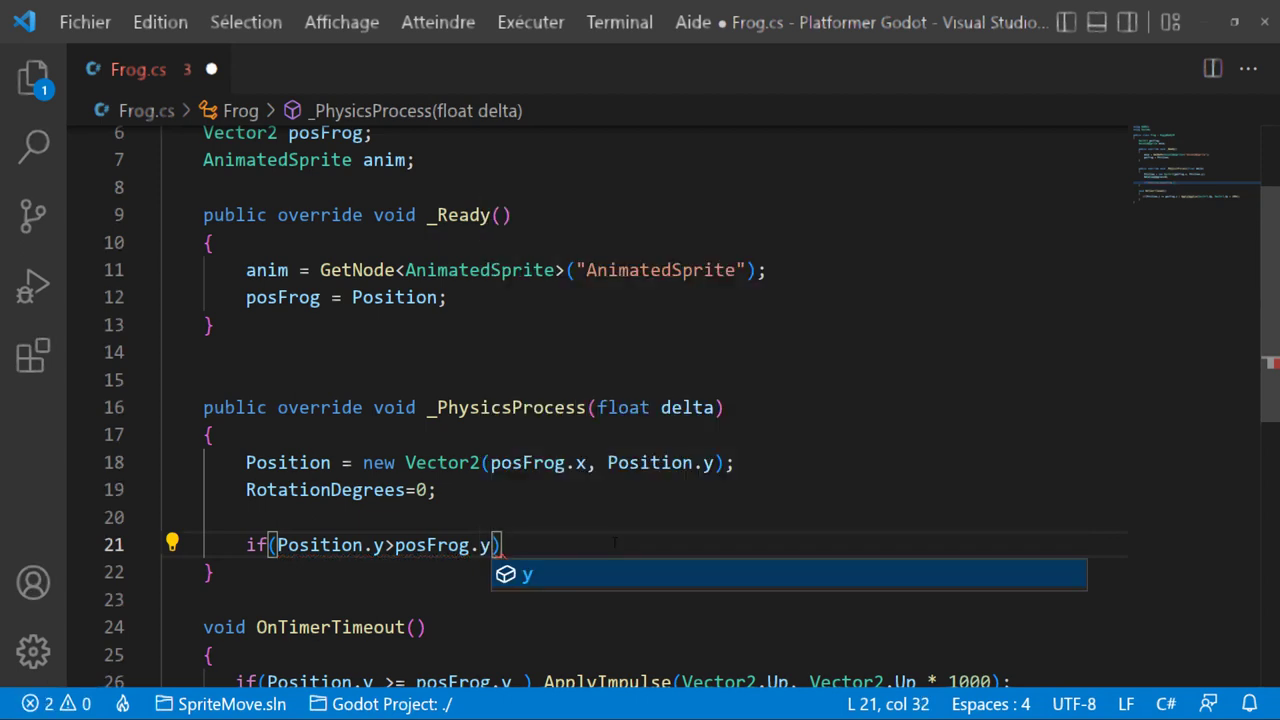
type(")")
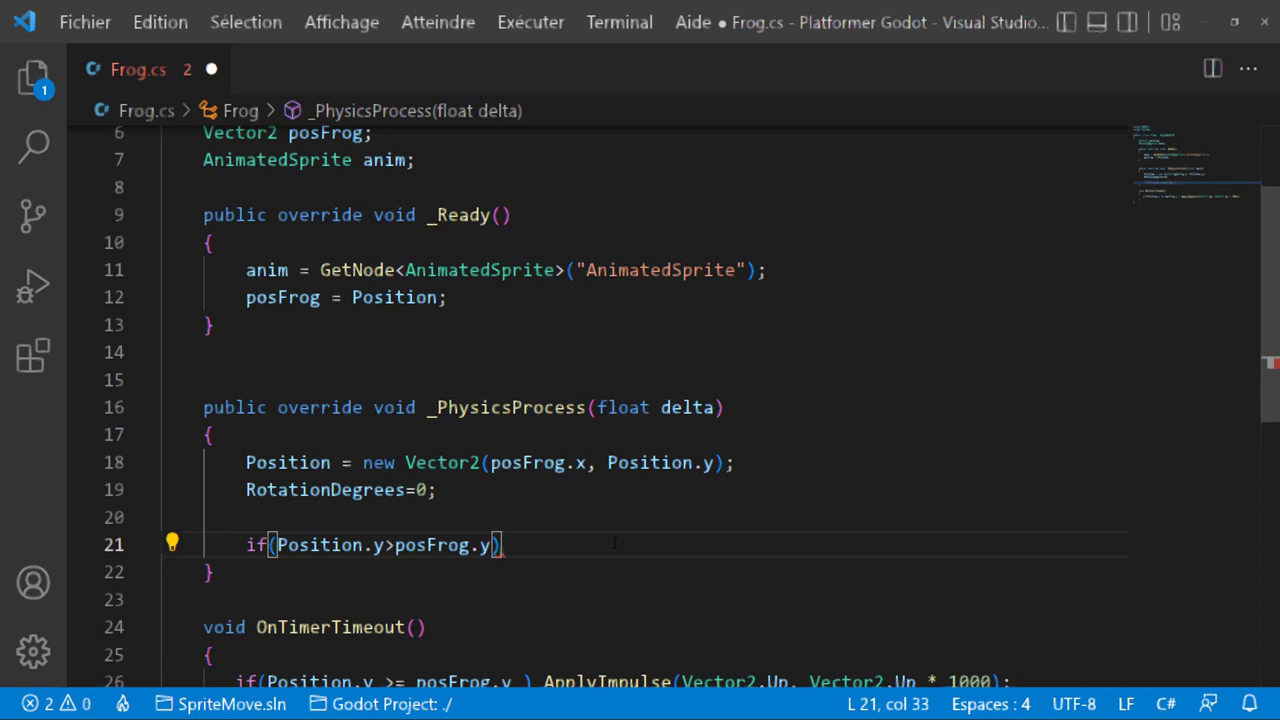
Step: Make the if branch play "idle" and an else branch play "jump", then save
key("Return")
type("{")
key("Return")
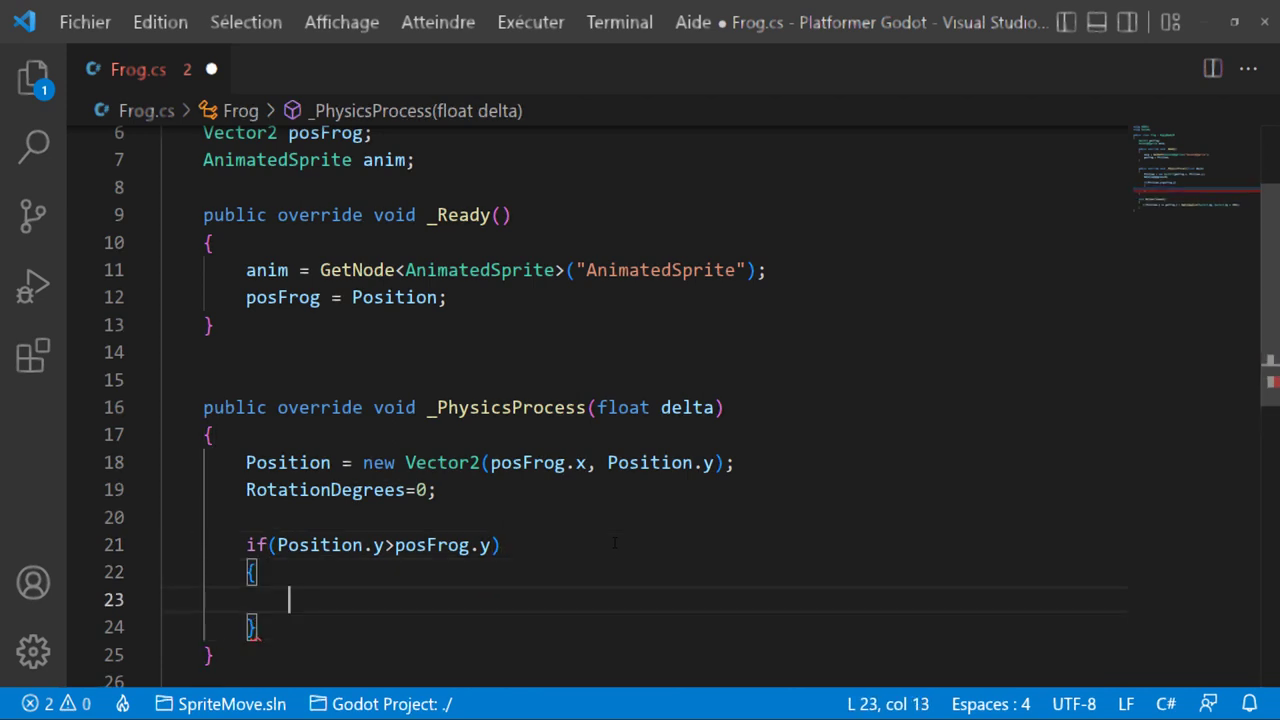
type("anim")
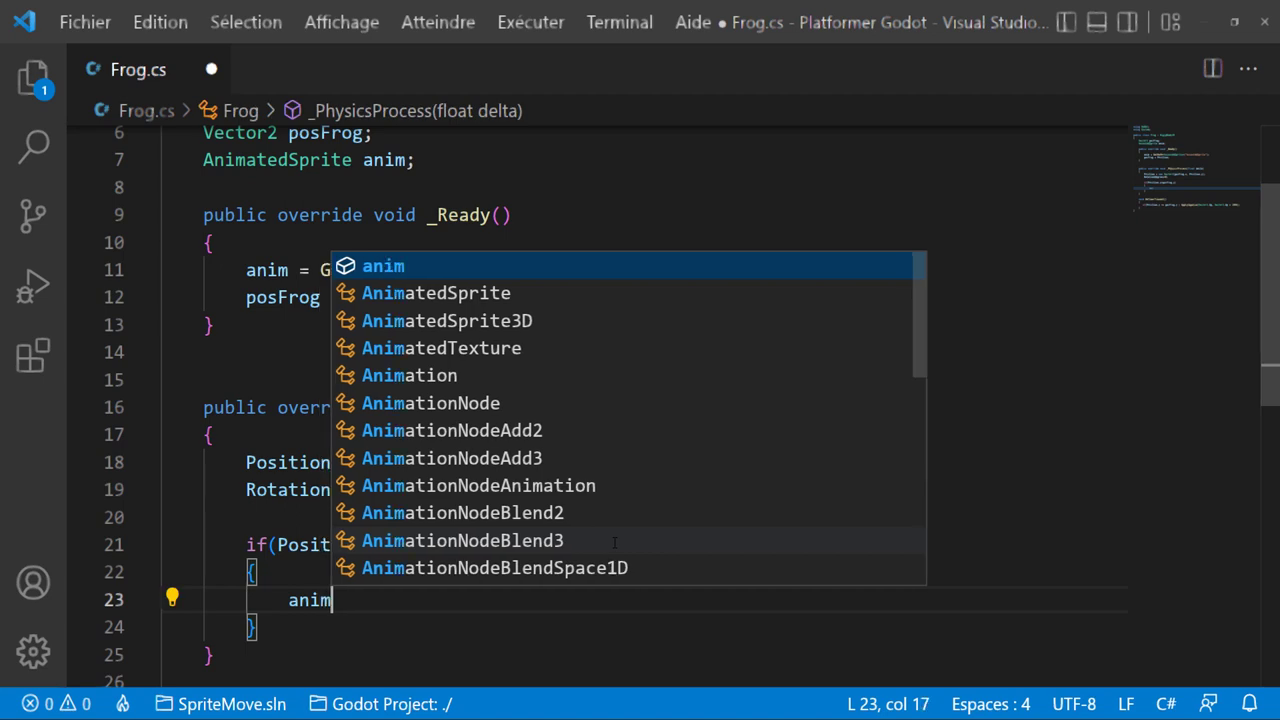
type(".Play(")
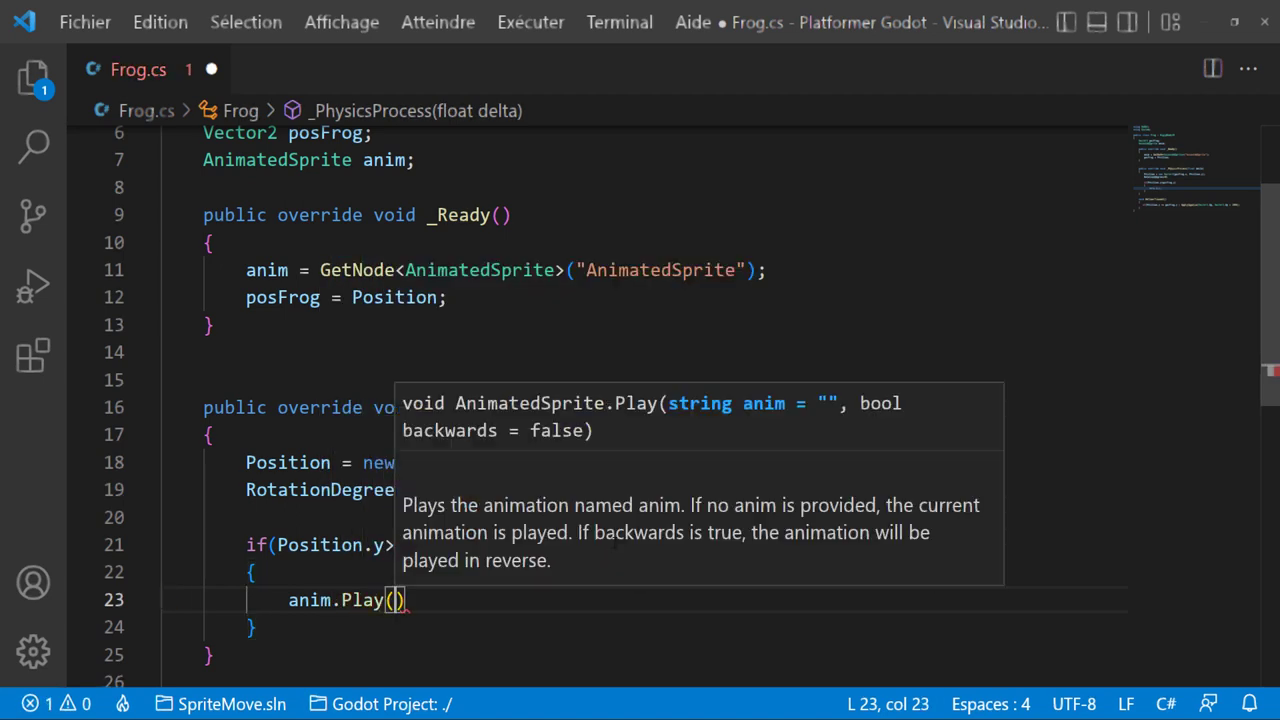
type("\"idle")
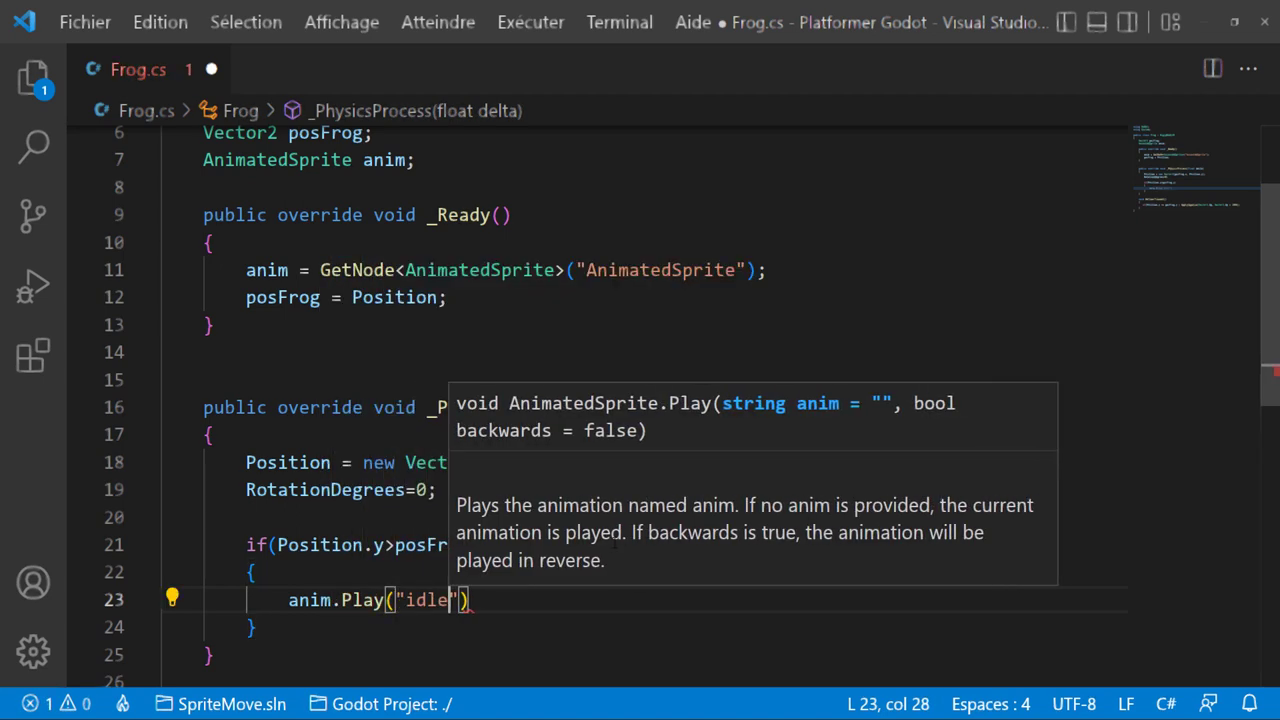
type("\");")
key("Down")
key("Return")
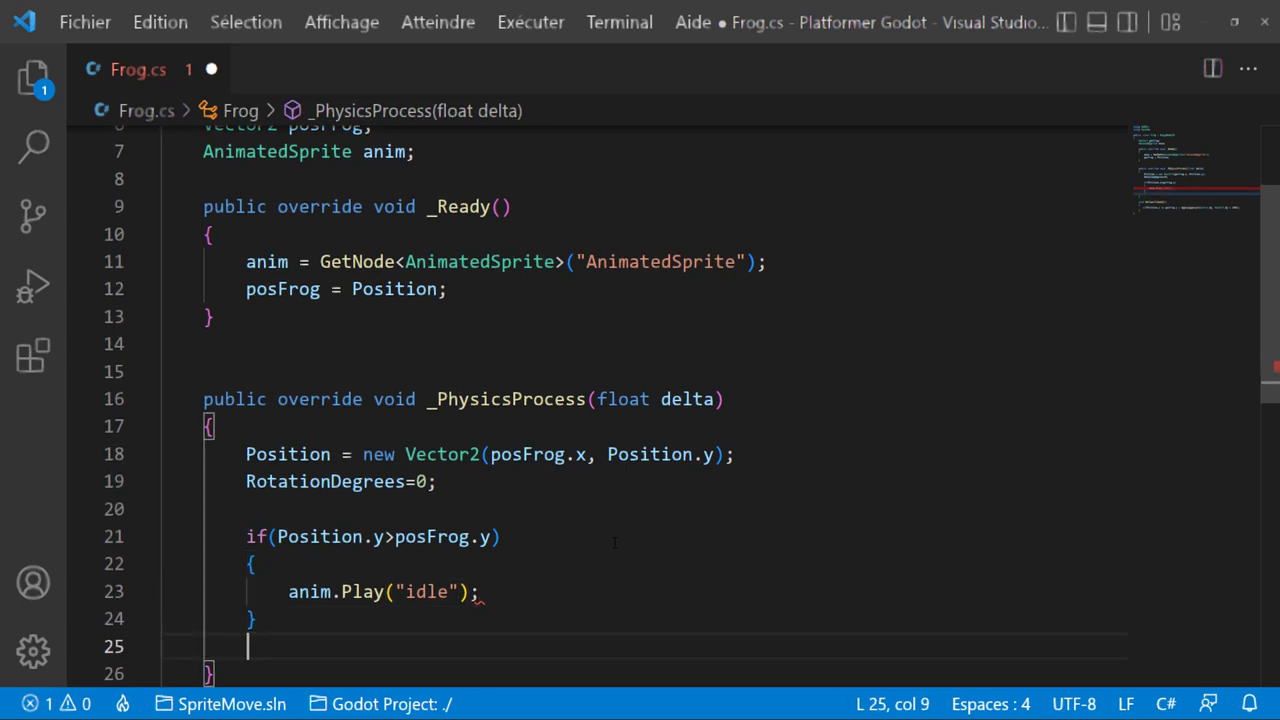
type("else")
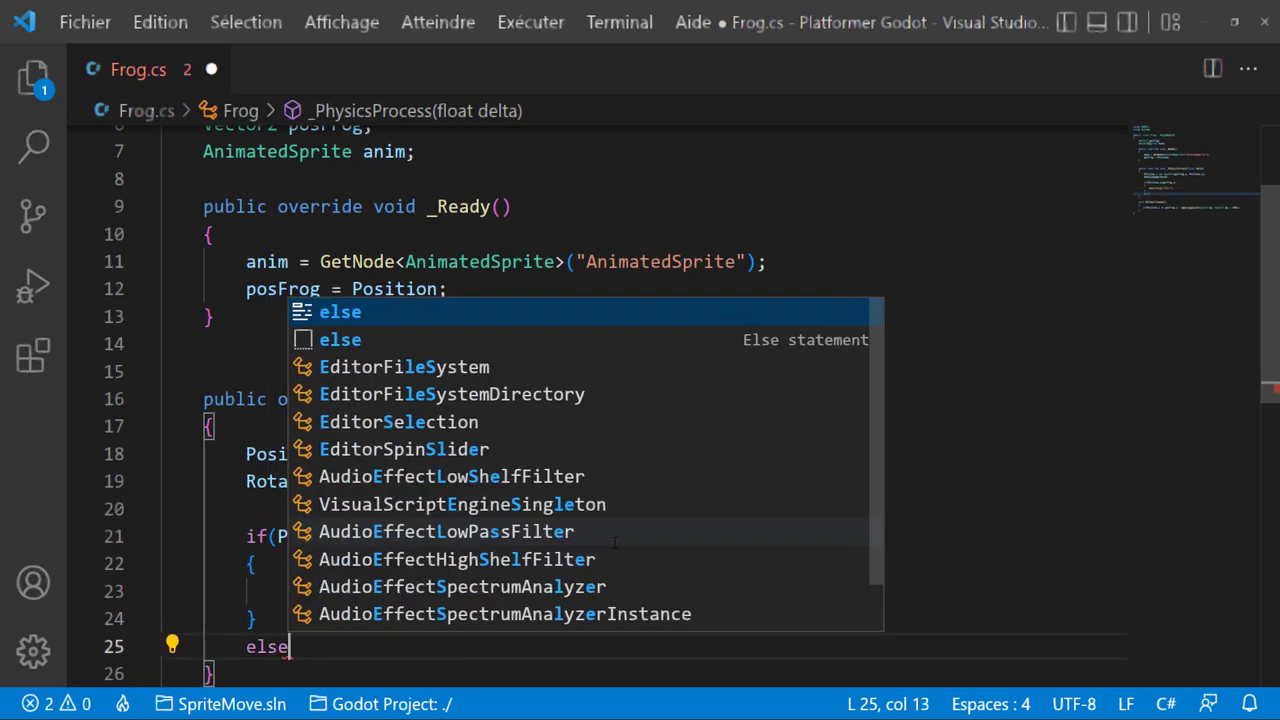
type("{")
key("Return")
type("a")
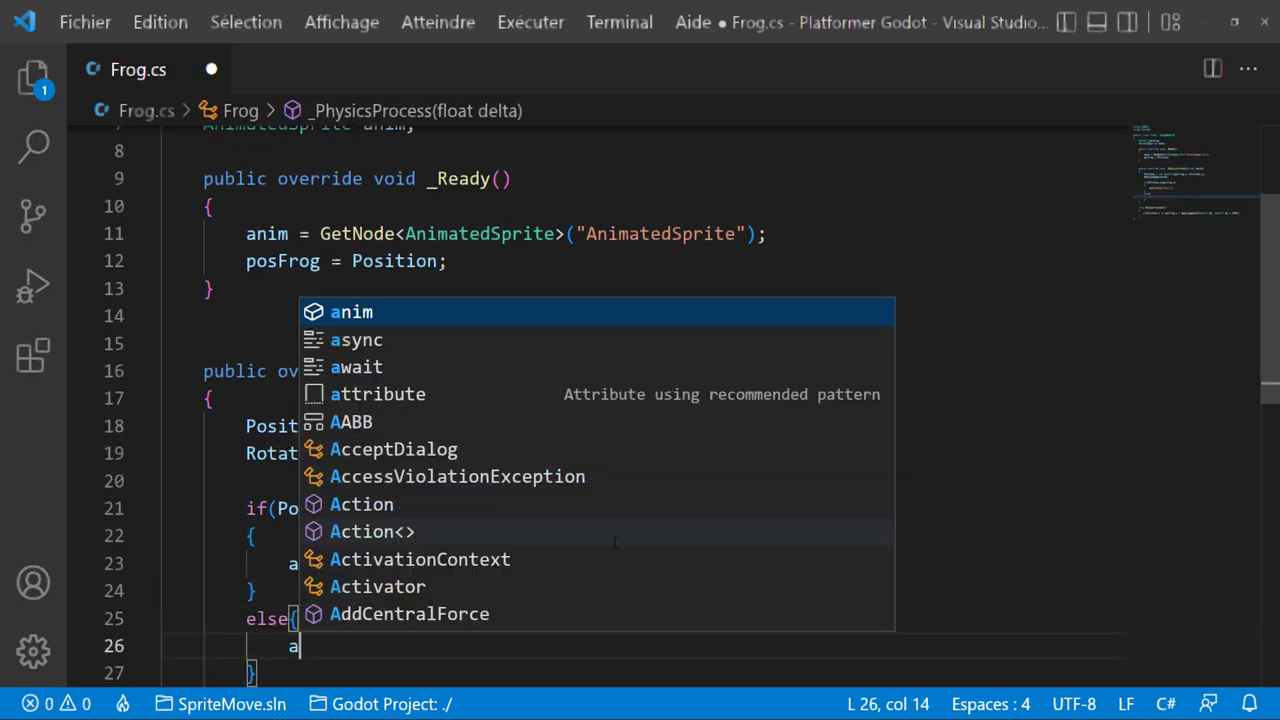
type("nim.")
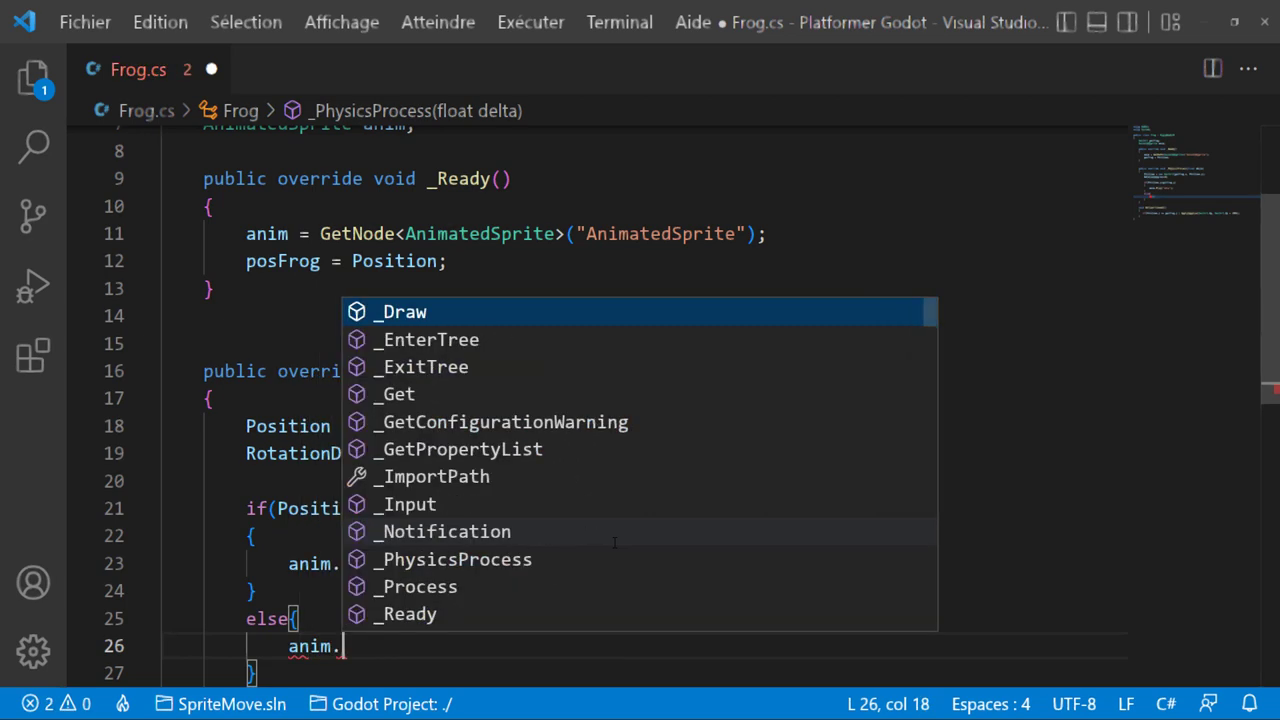
type("Play(\"")
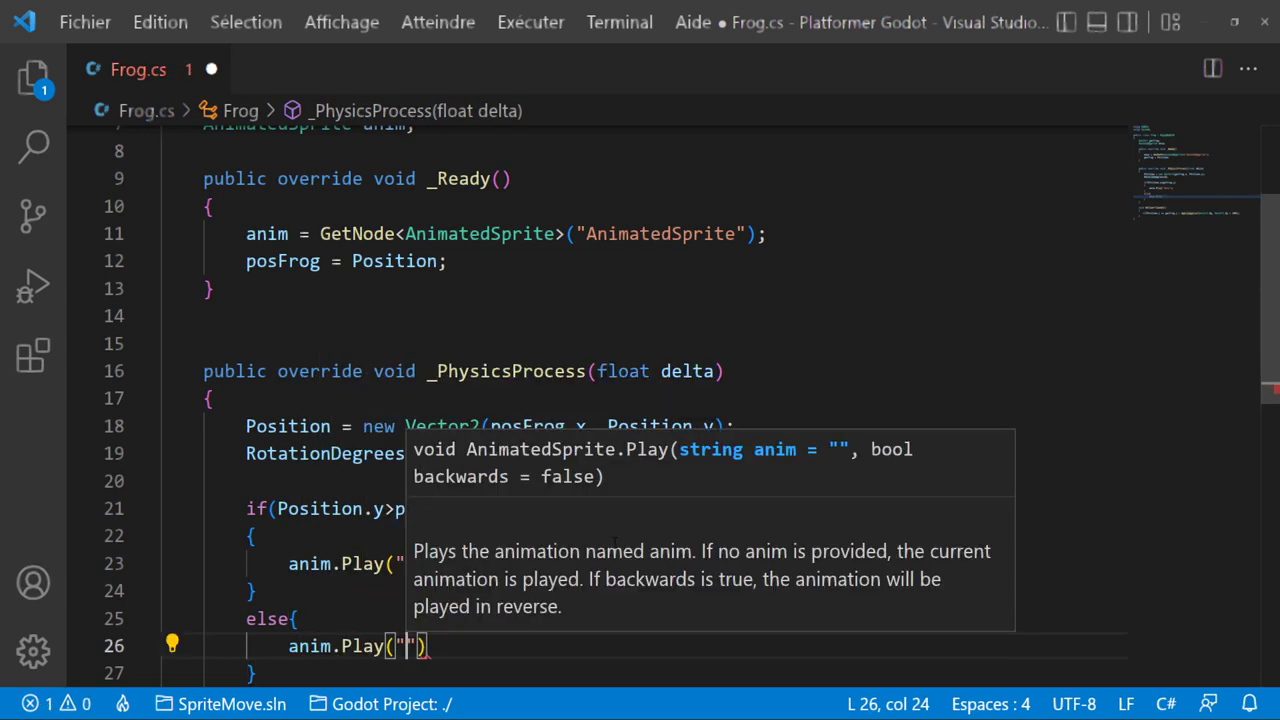
type("jump\")")
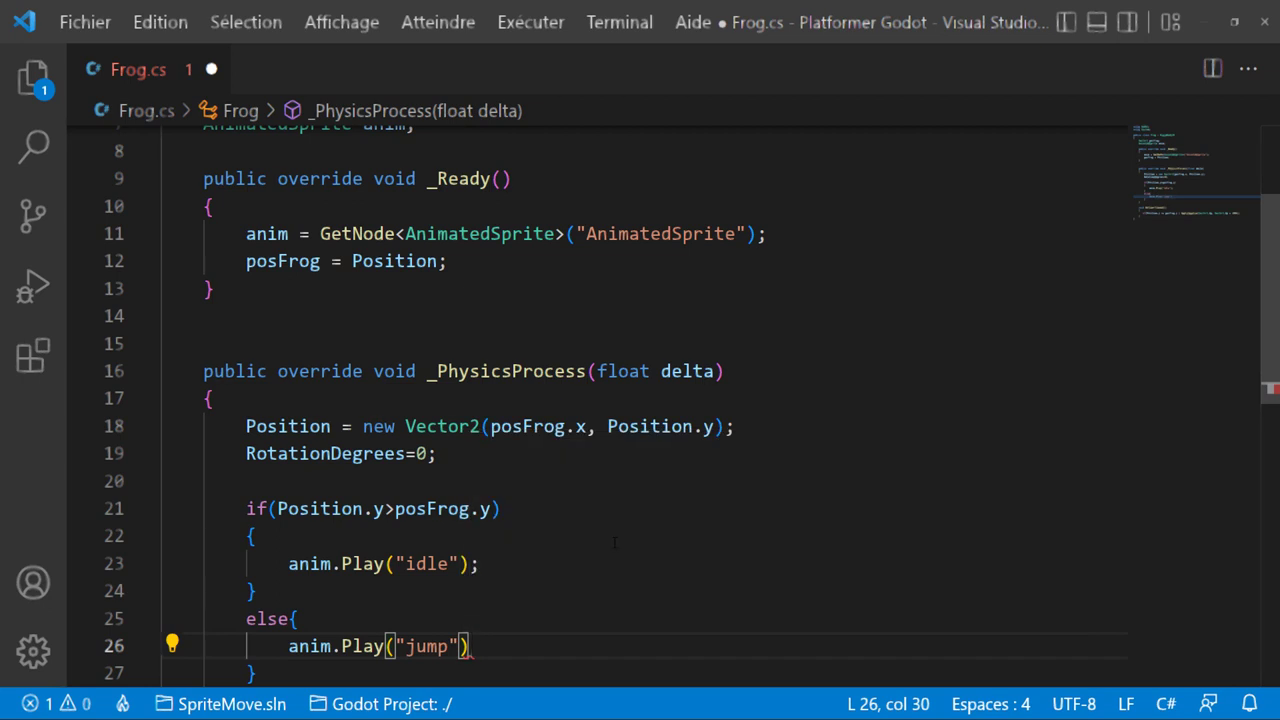
type(";")
key("ctrl+s")
Step: Move the else brace onto its own line and save Frog.cs again
left_click(289, 618)
key("Return")
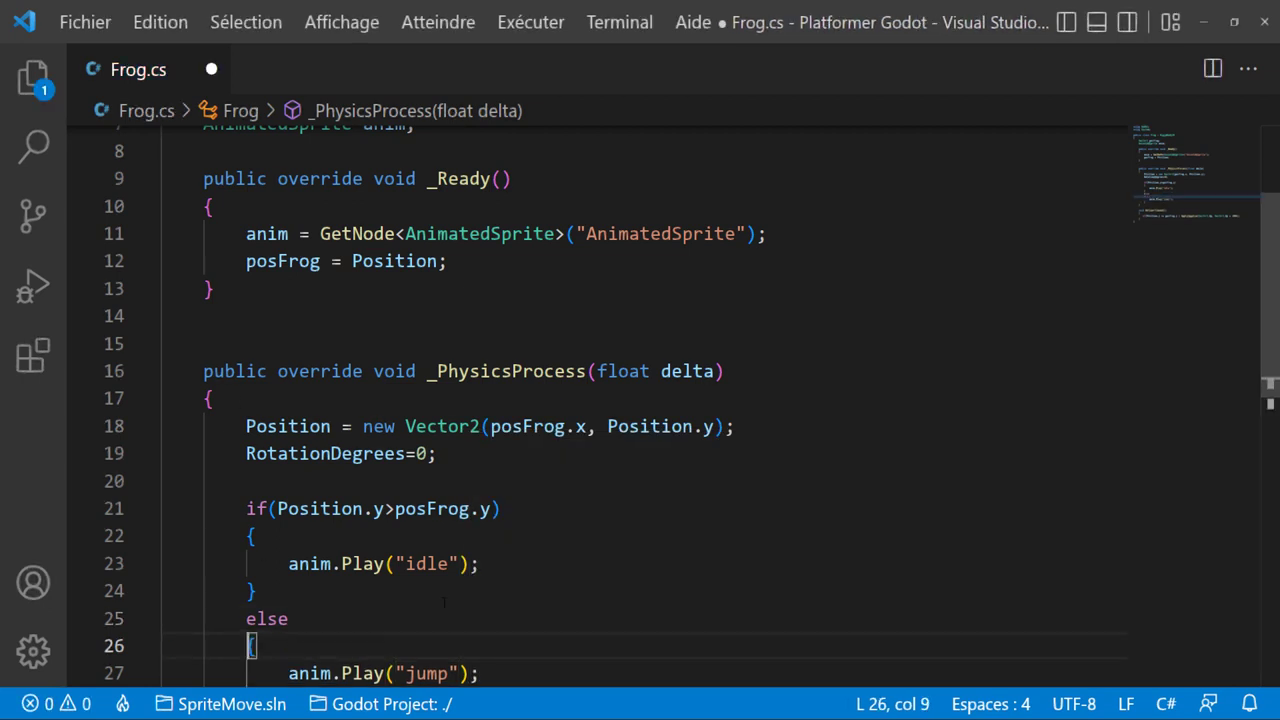
left_click(300, 618)
scroll(586, 572, "down", 2)
key("ctrl+s")
key("alt+Tab")
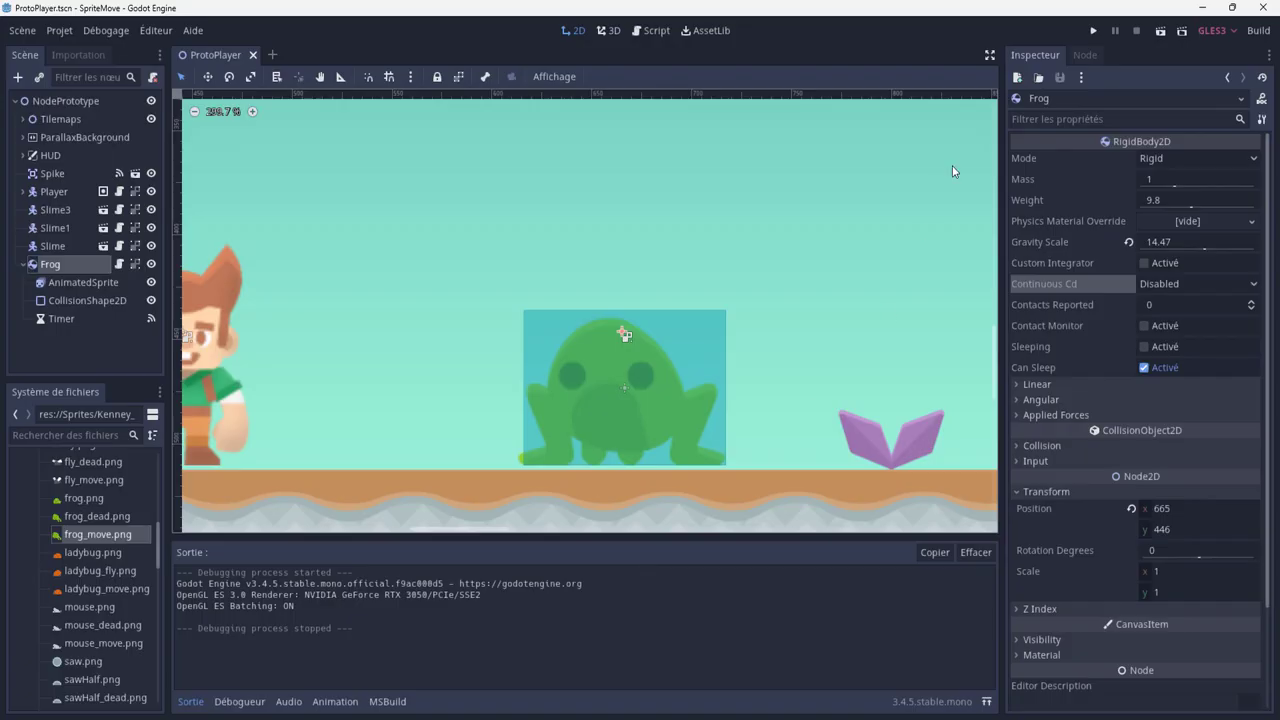
left_click(1094, 30)
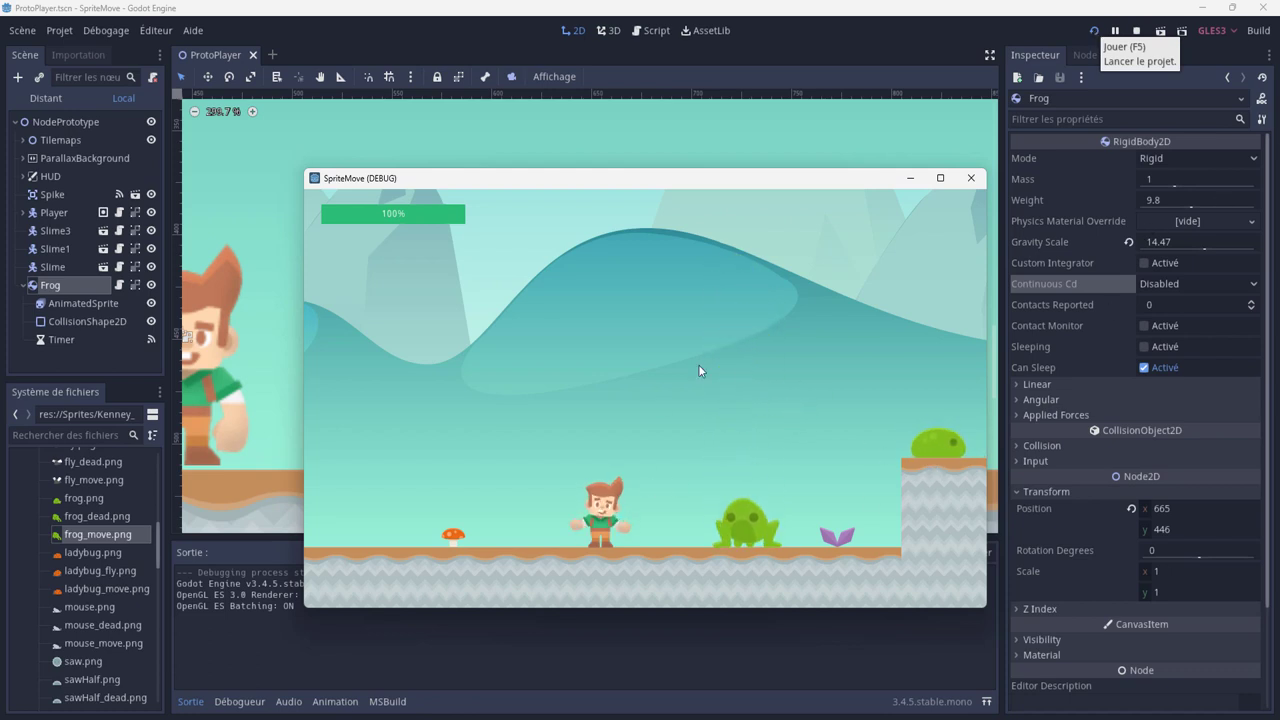
key("Right")
key("Right")
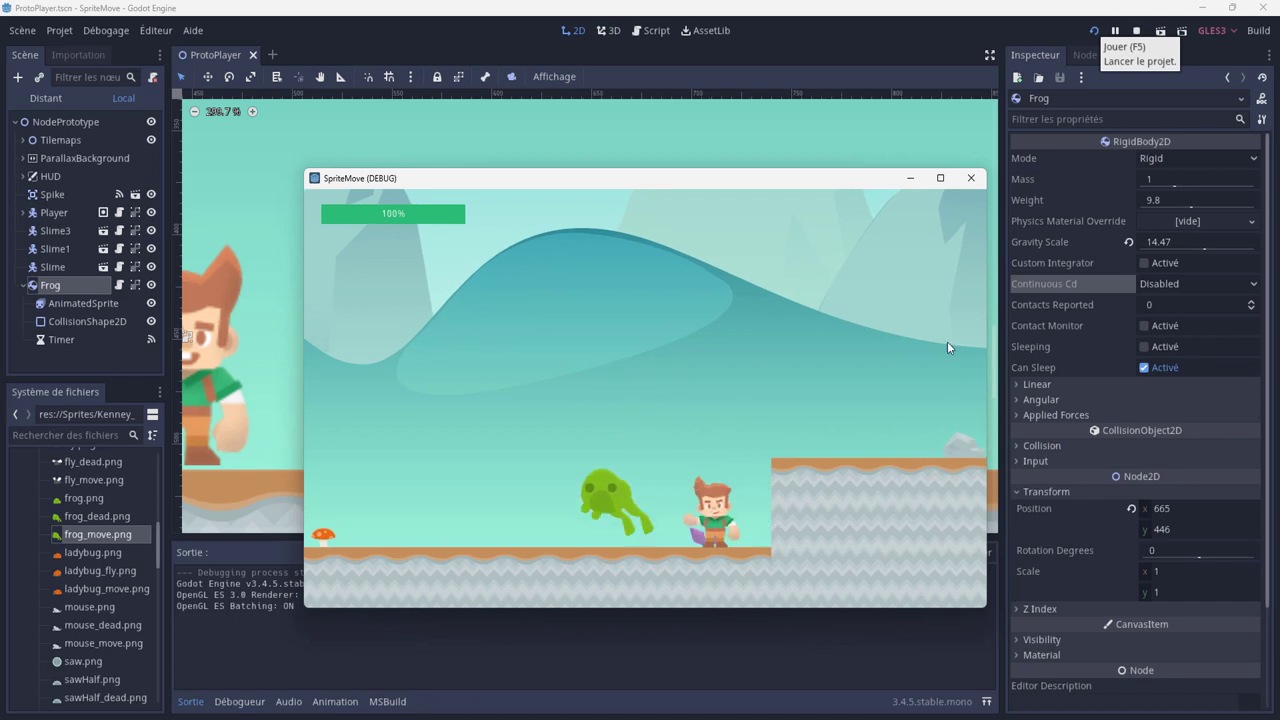
left_click(975, 181)
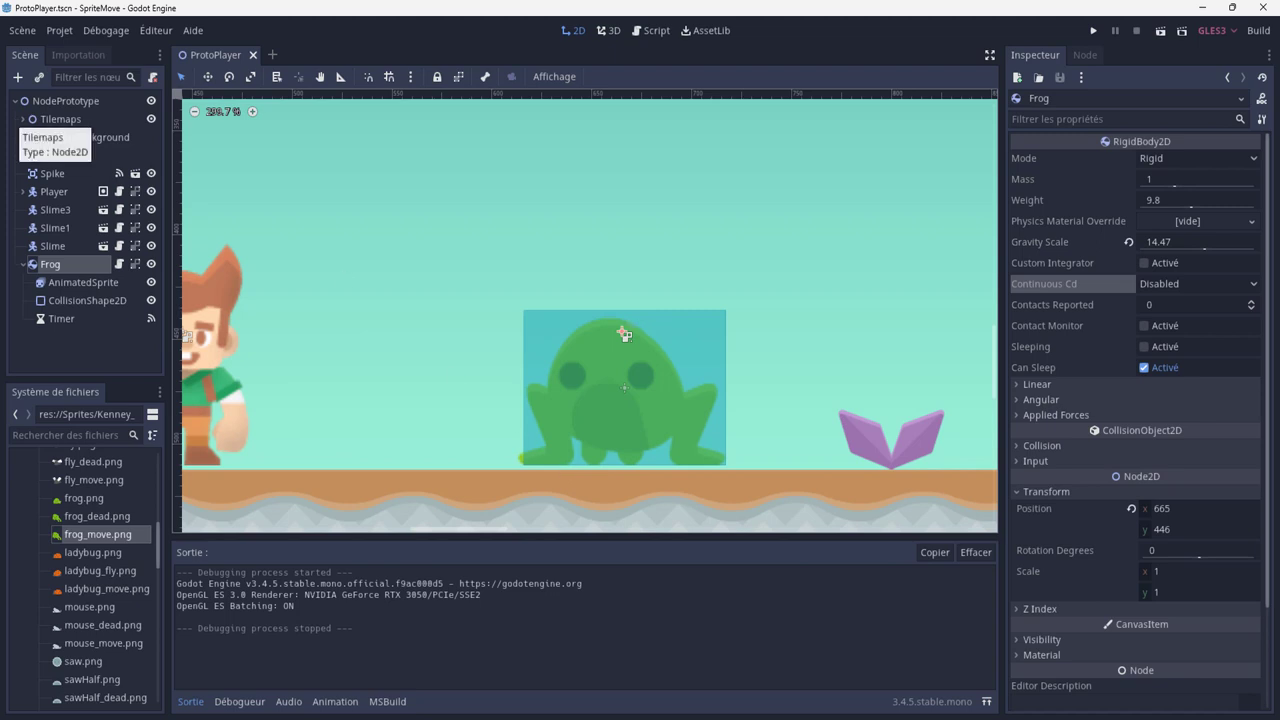
Step: Add an Area2D child node under the Frog
right_click(60, 267)
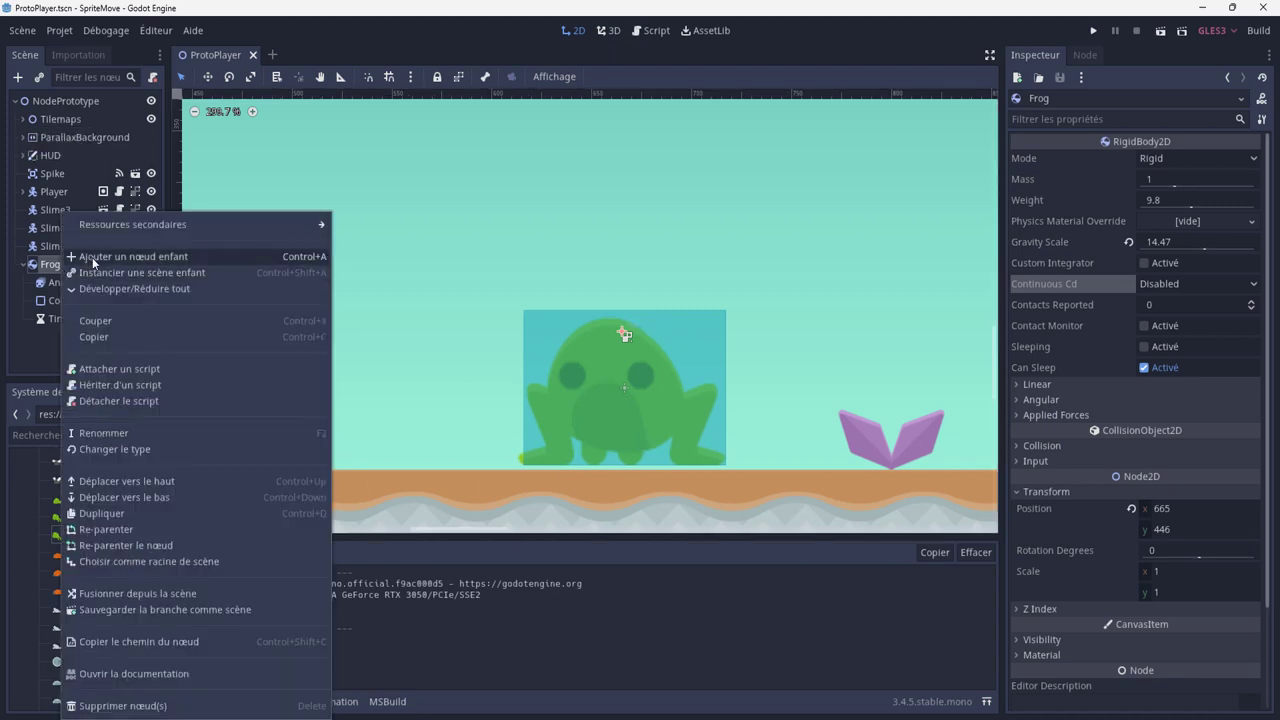
left_click(93, 260)
type("Ar")
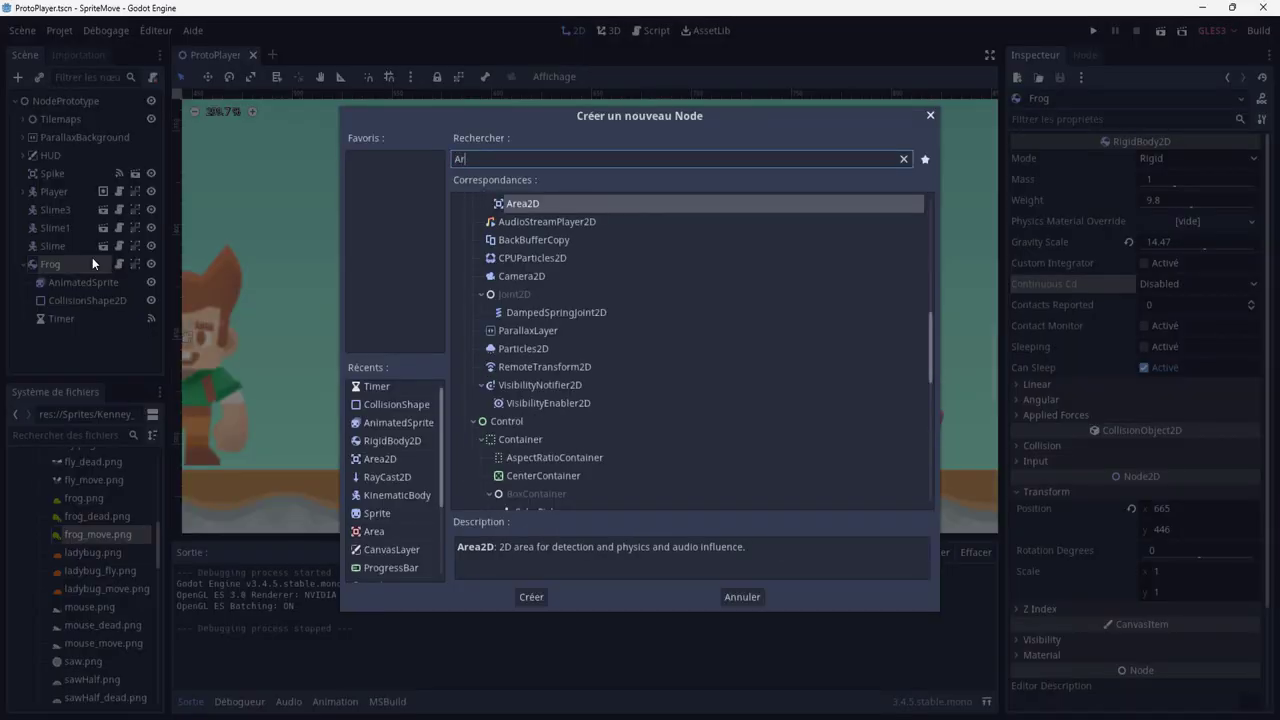
type("ea")
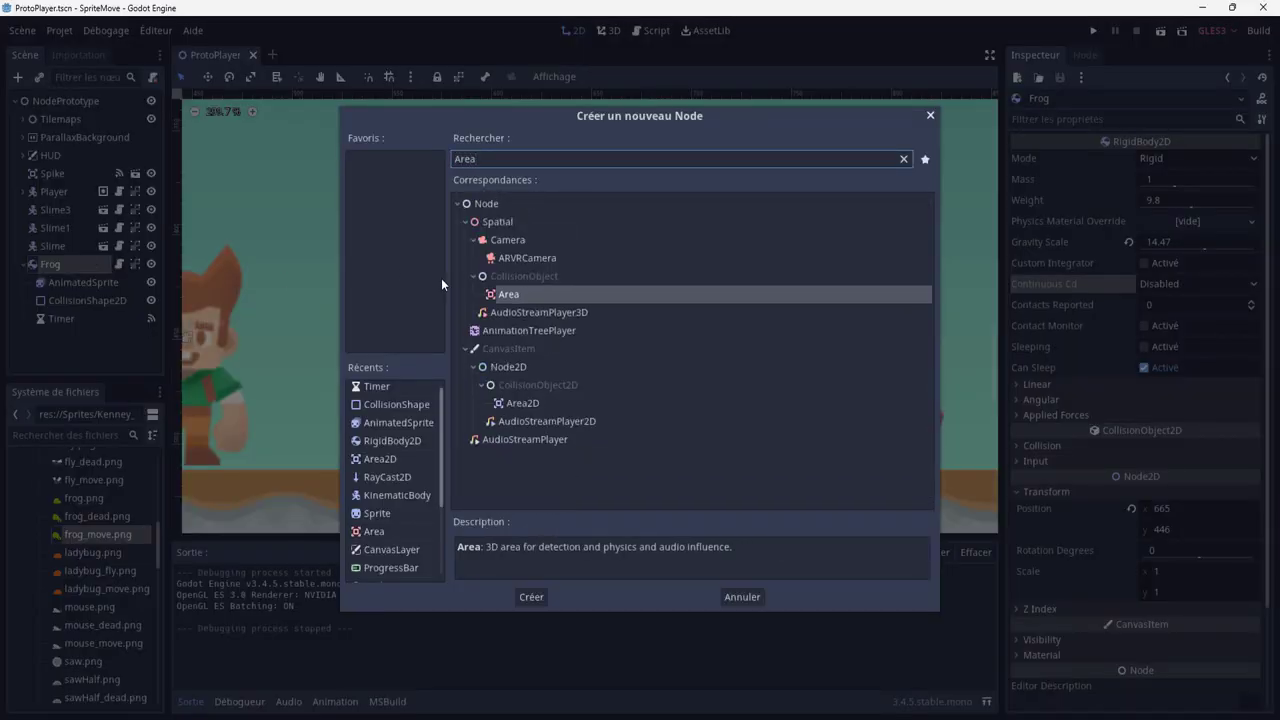
left_click(520, 406)
double_click(520, 406)
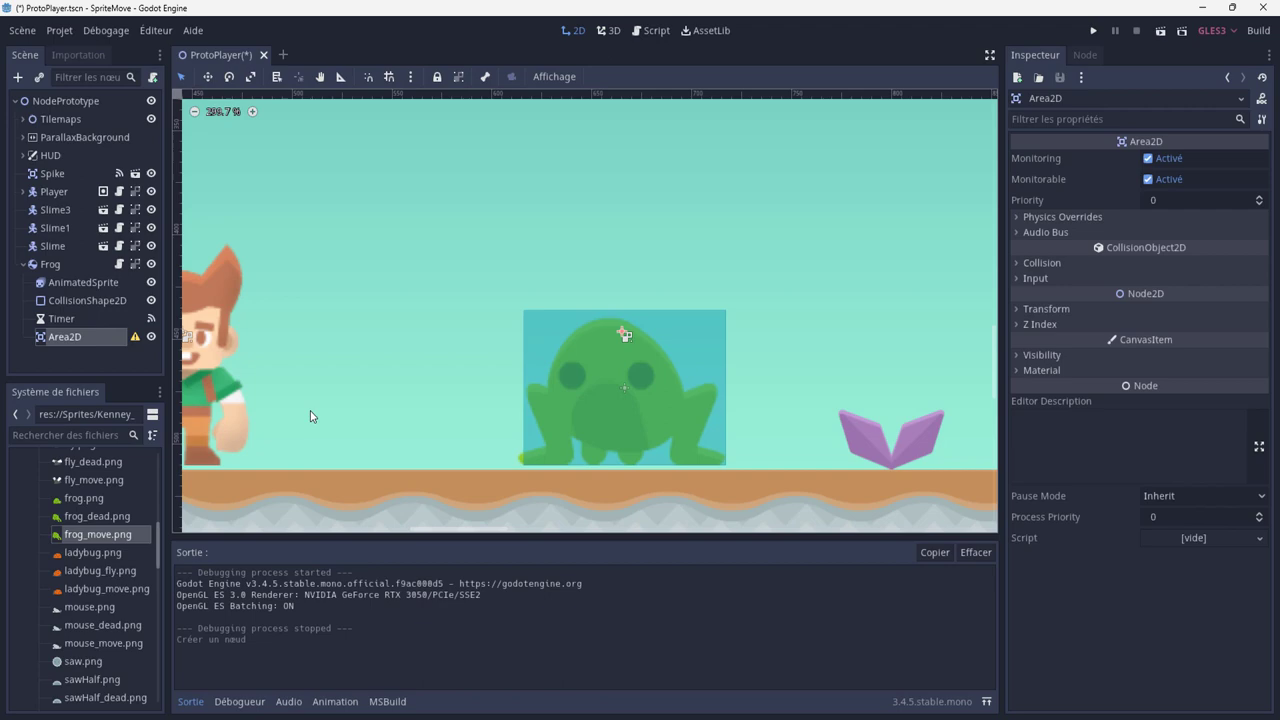
Step: Add a CollisionShape2D child node under the new Area2D
right_click(98, 337)
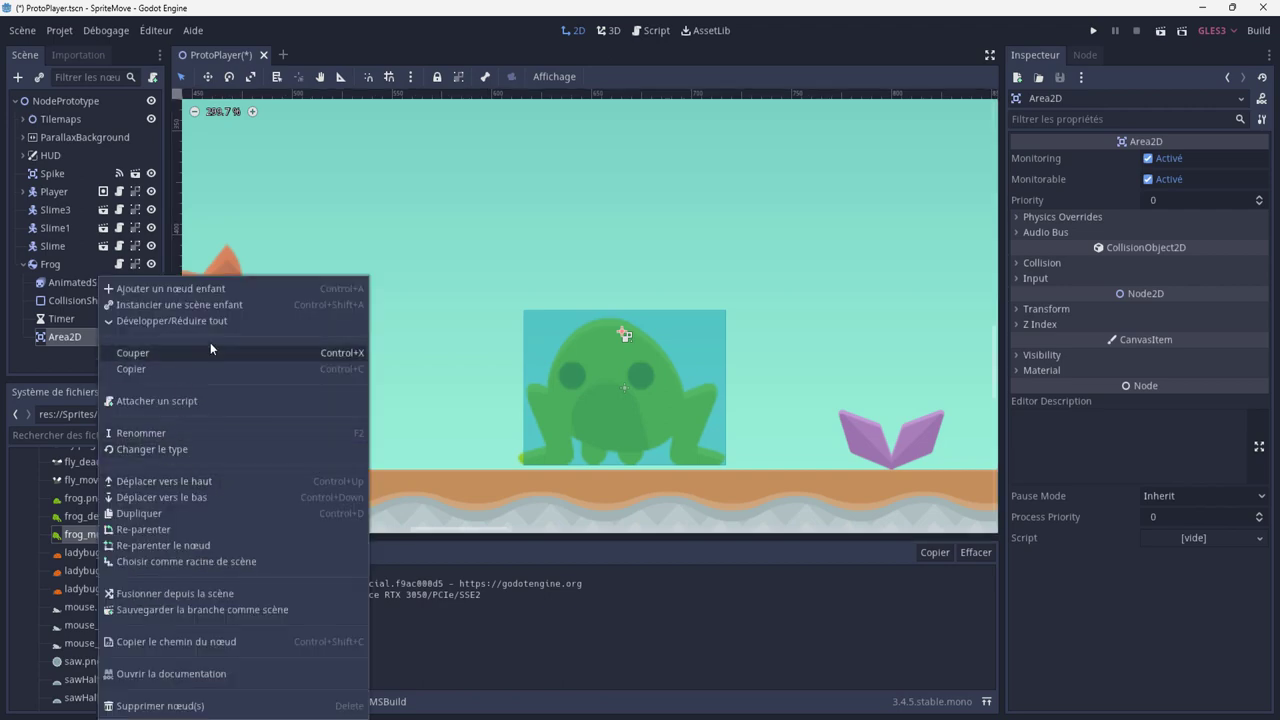
left_click(183, 289)
type("coll")
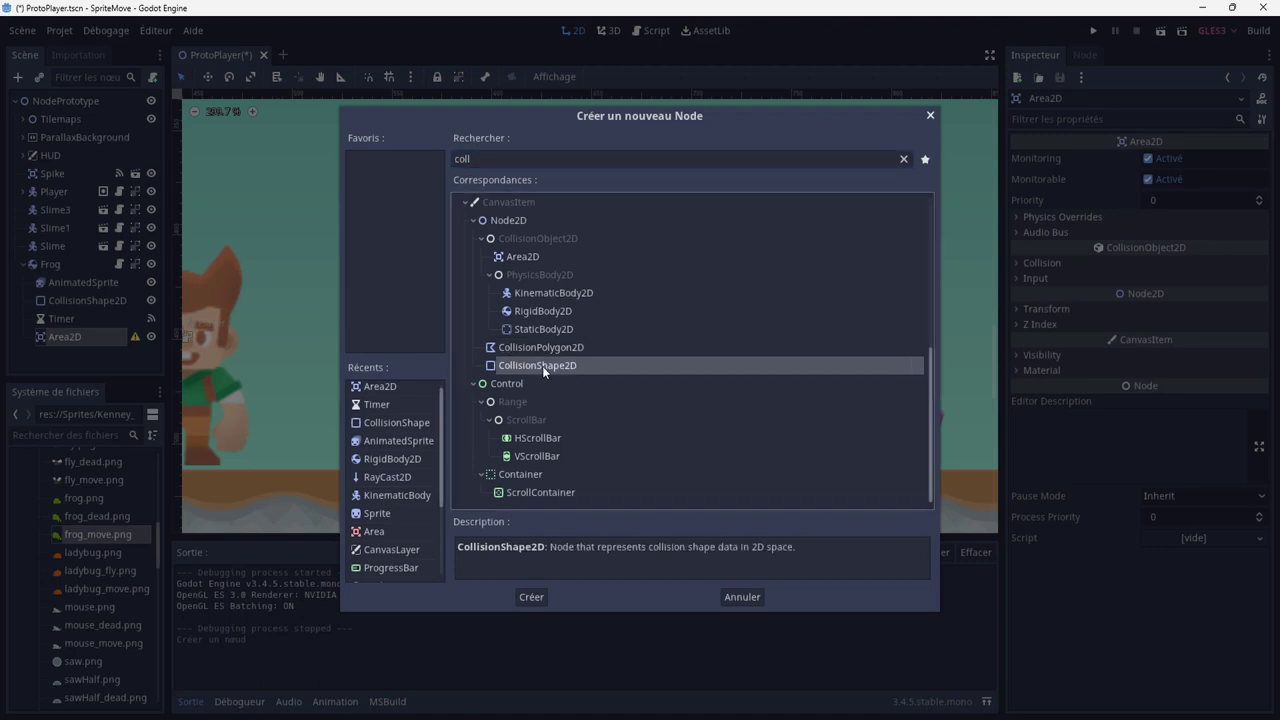
double_click(542, 366)
Step: Give the shape a RectangleShape2D covering the frog and reaching below the ground, then run the game
left_click(1236, 158)
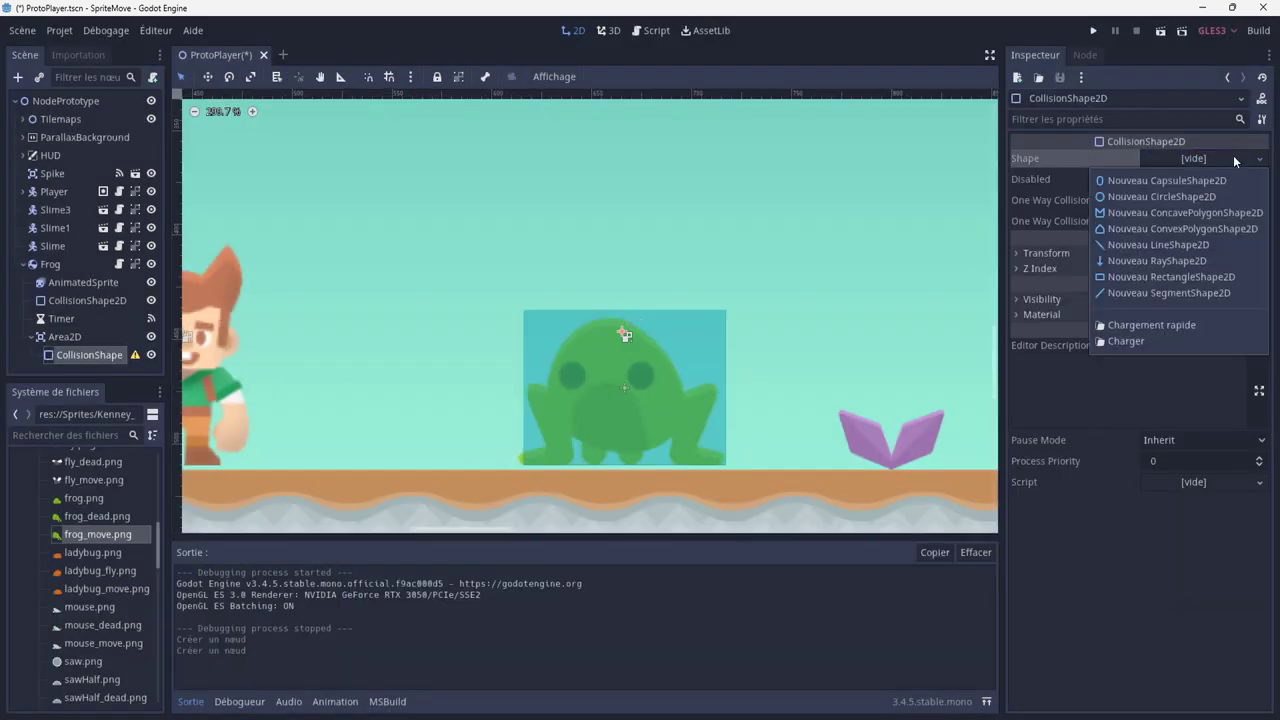
left_click(1170, 276)
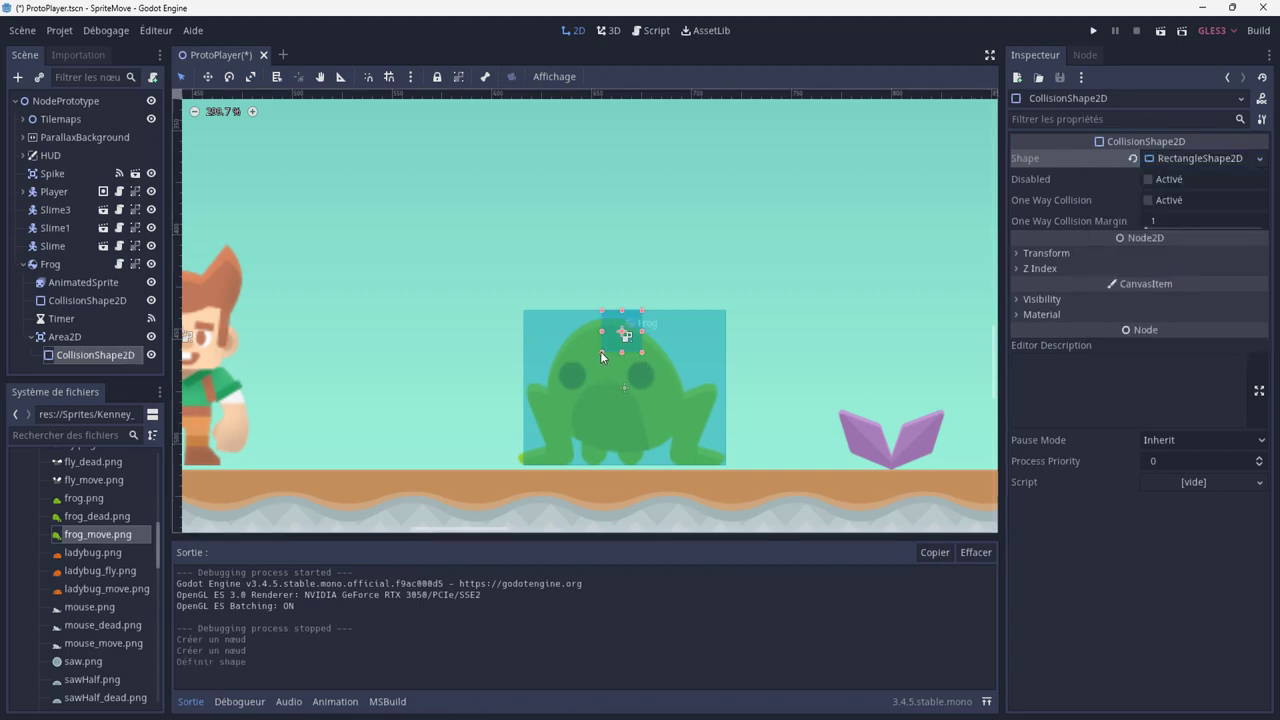
left_click_drag(602, 353, 529, 466)
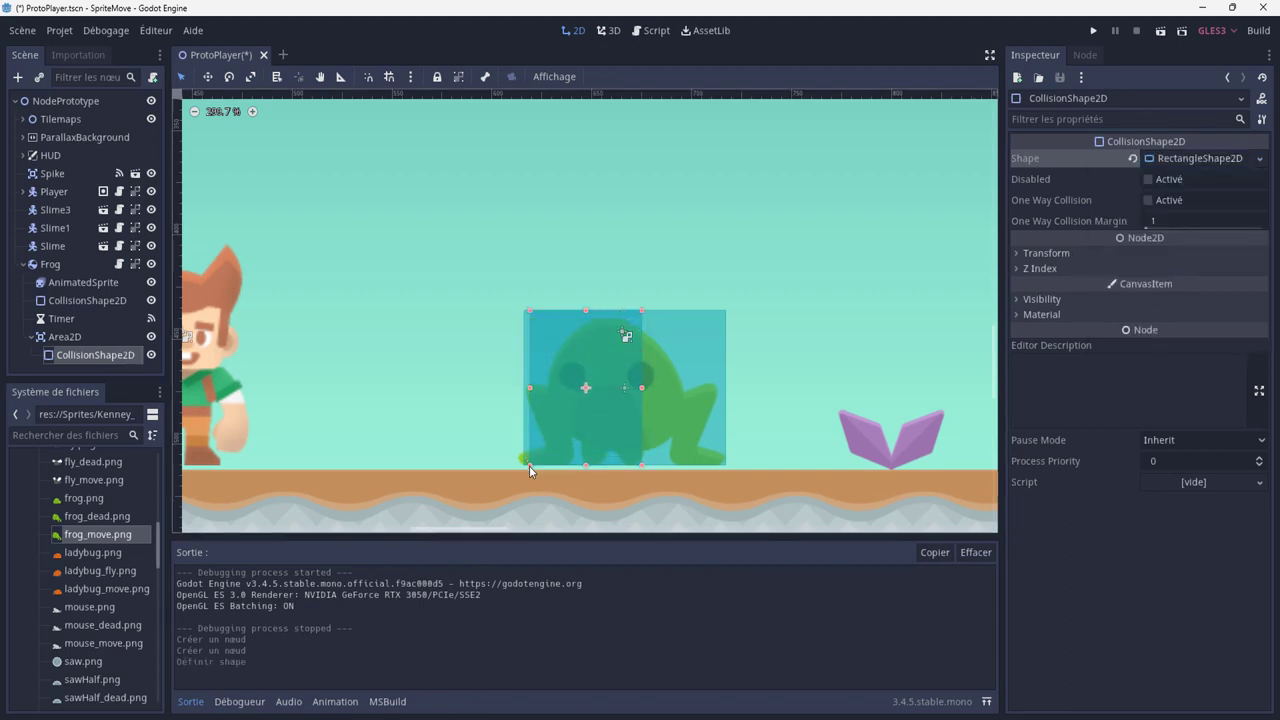
left_click_drag(530, 470, 520, 467)
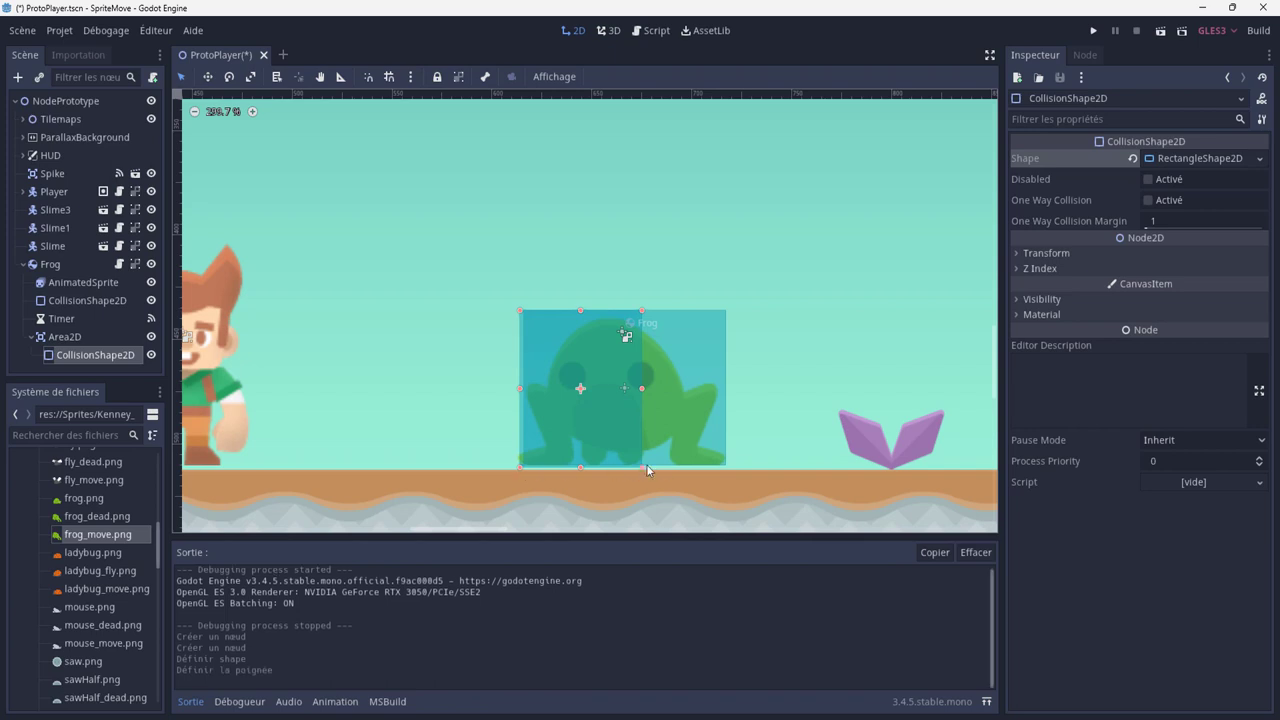
left_click_drag(643, 470, 729, 467)
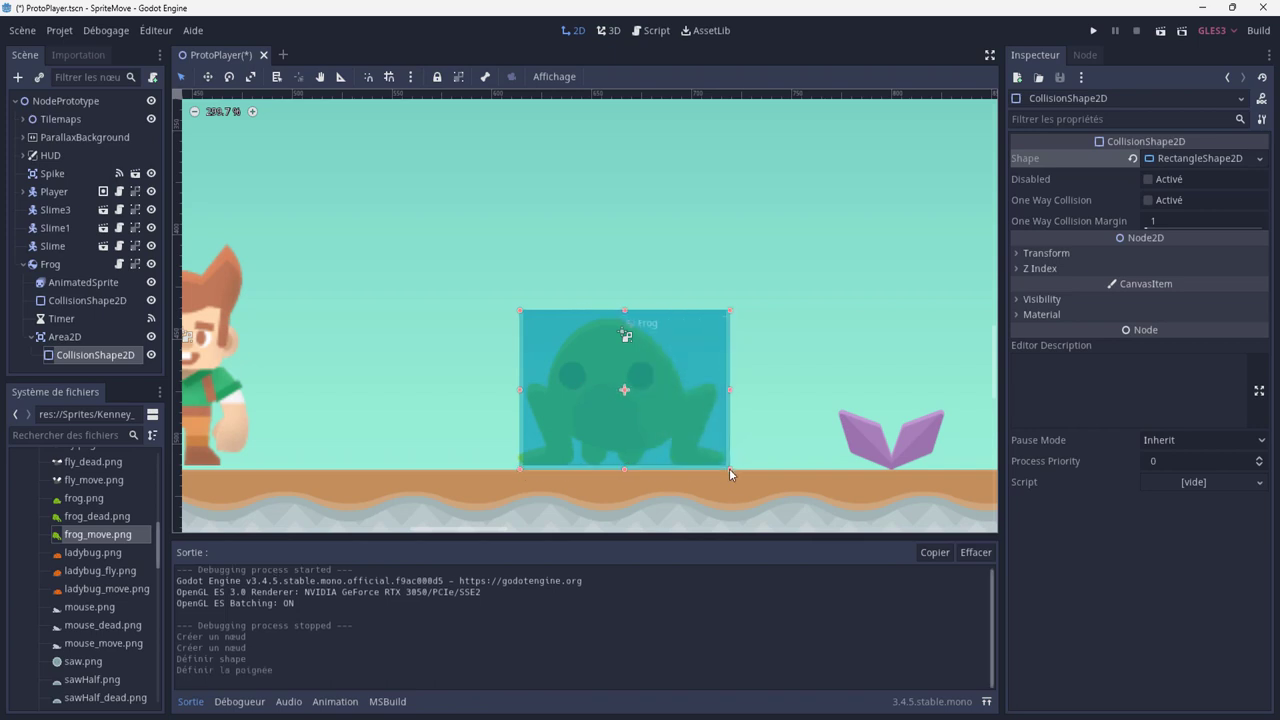
left_click_drag(624, 310, 624, 304)
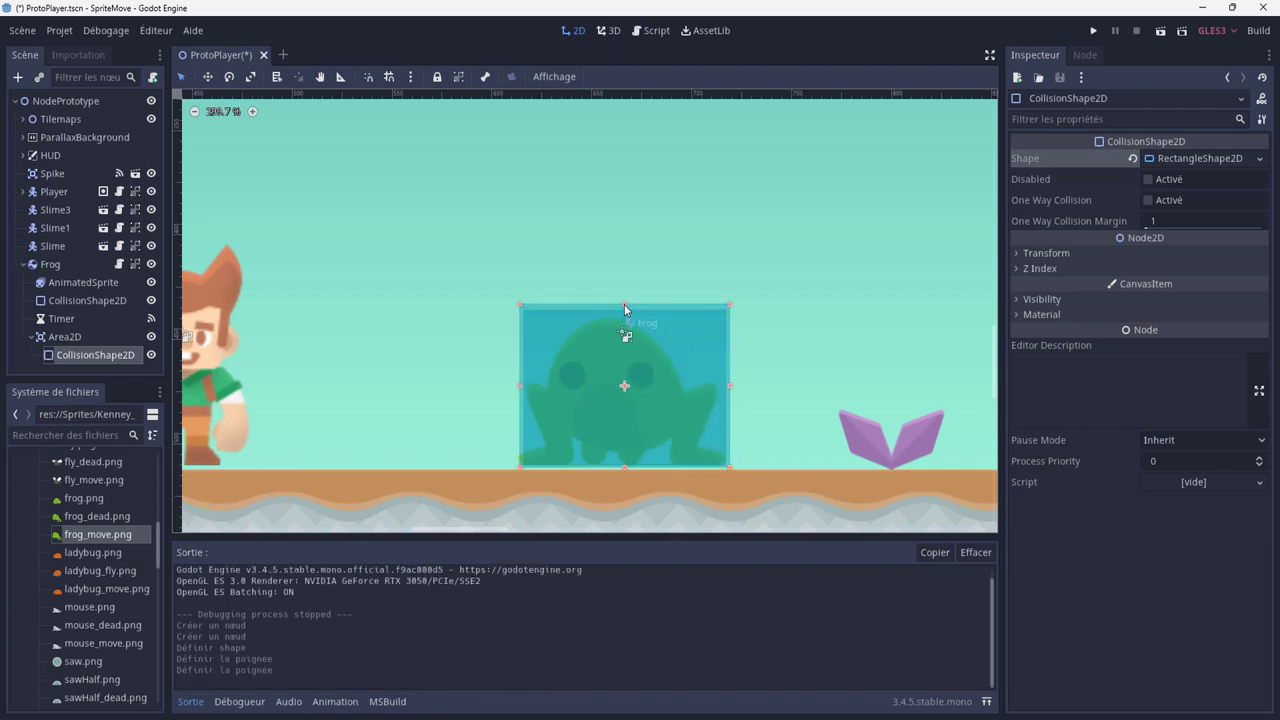
left_click_drag(624, 467, 624, 509)
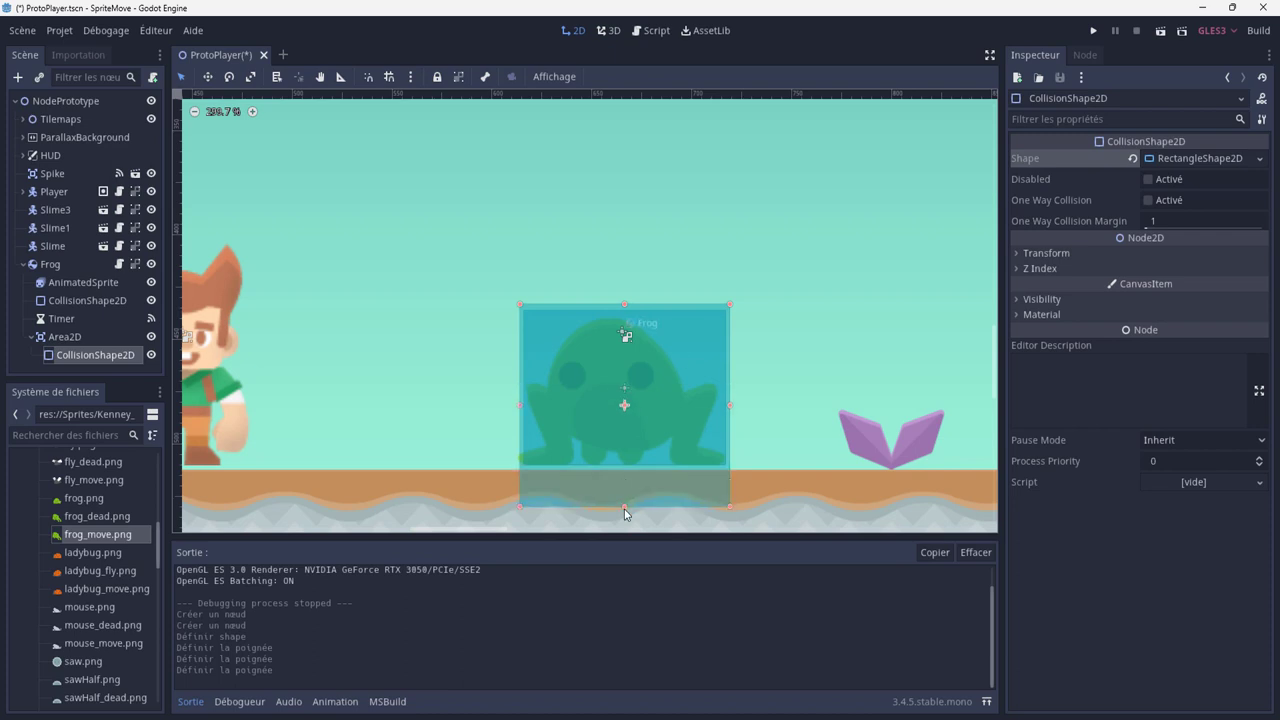
left_click(1093, 32)
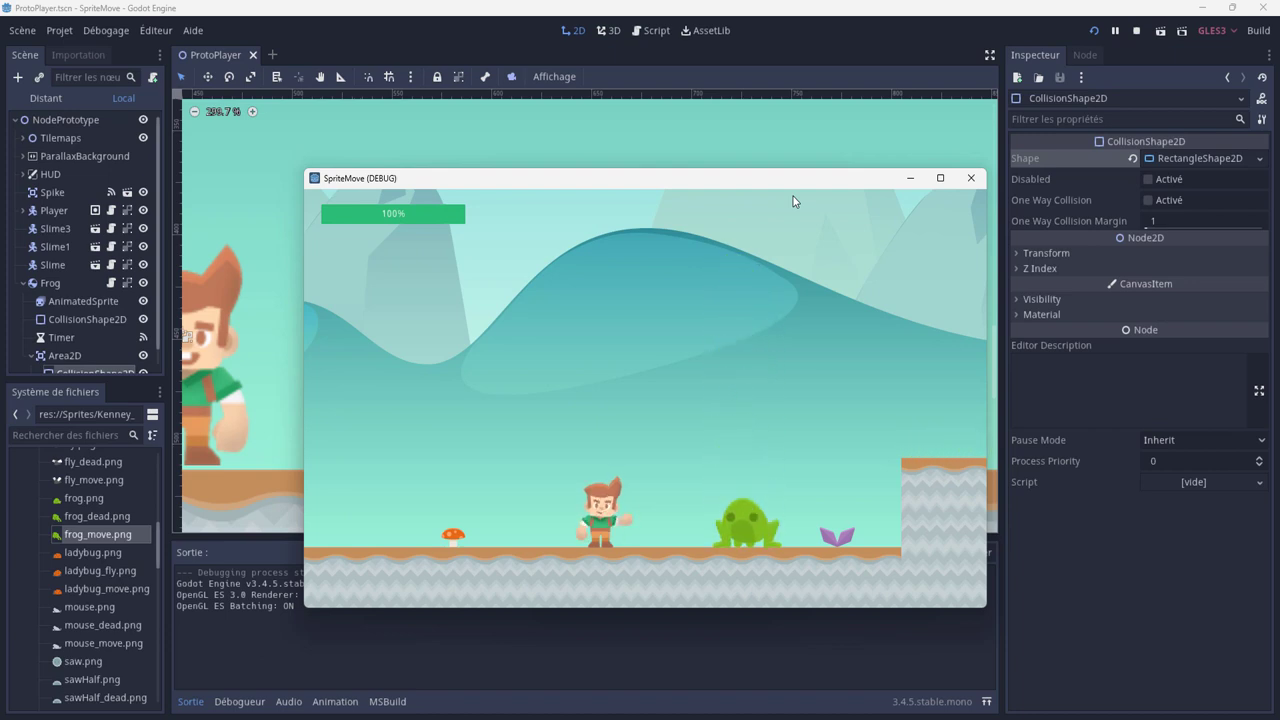
Step: Stop the test run, raise the rectangle's bottom edge to the frog's feet, and select Area2D
left_click(970, 180)
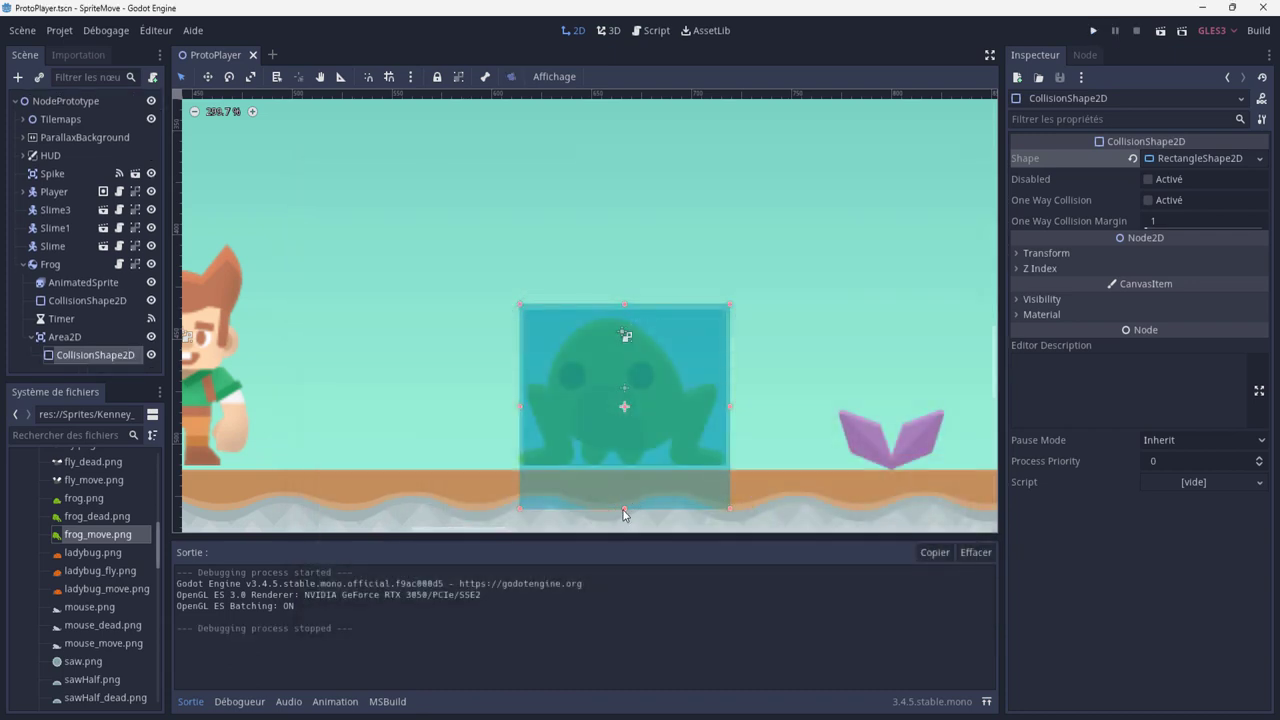
left_click_drag(623, 510, 623, 470)
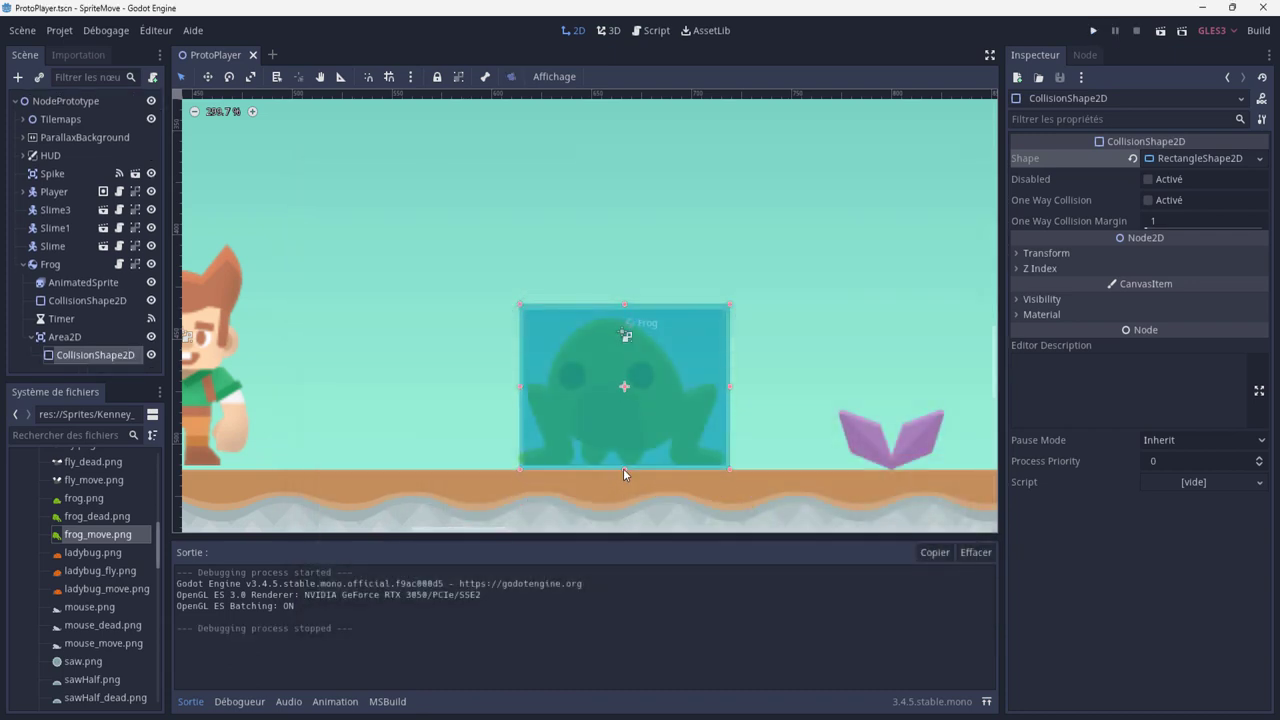
scroll(649, 480, "up", 2)
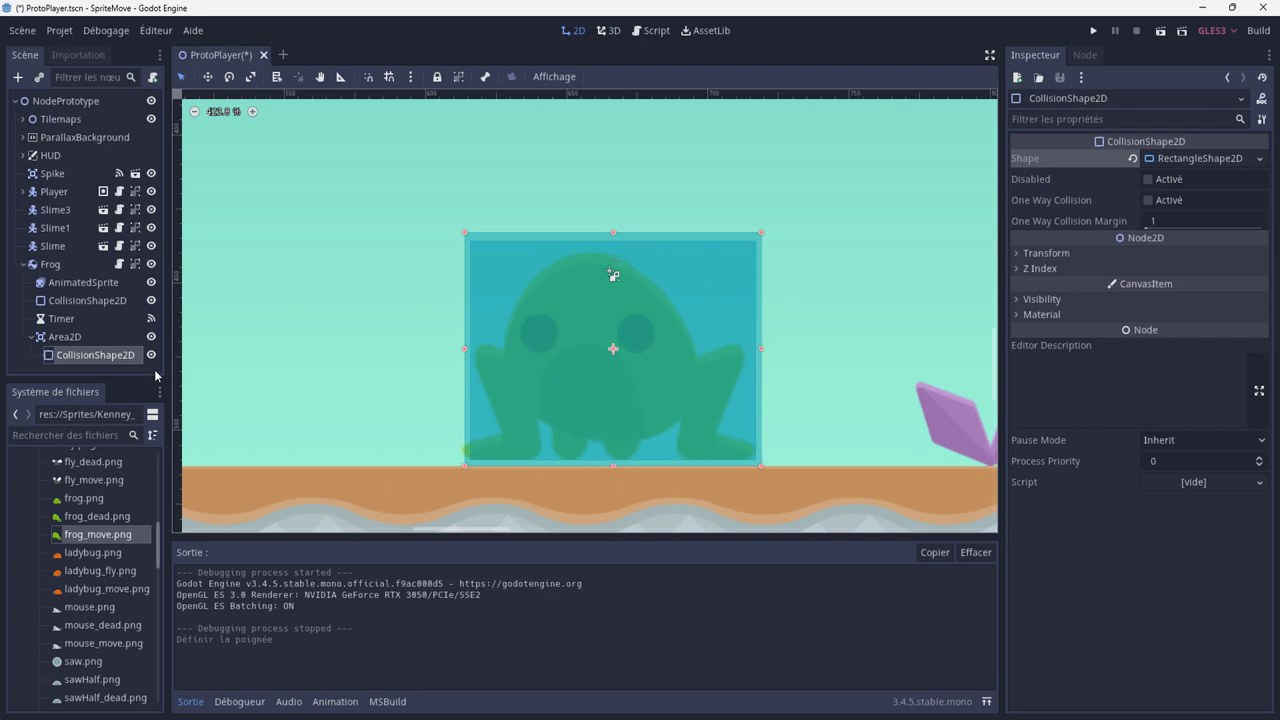
left_click(92, 335)
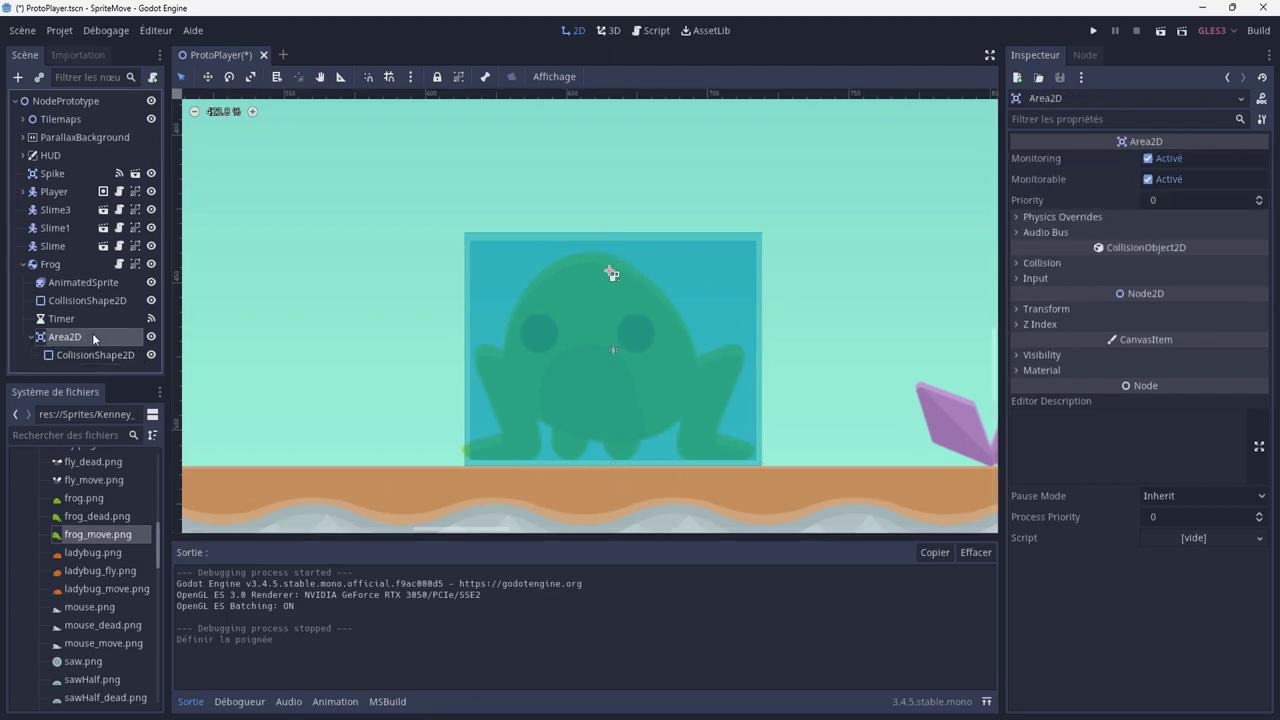
Step: Start connecting the Area2D's body_entered signal with the Frog node as receiver
left_click(1085, 56)
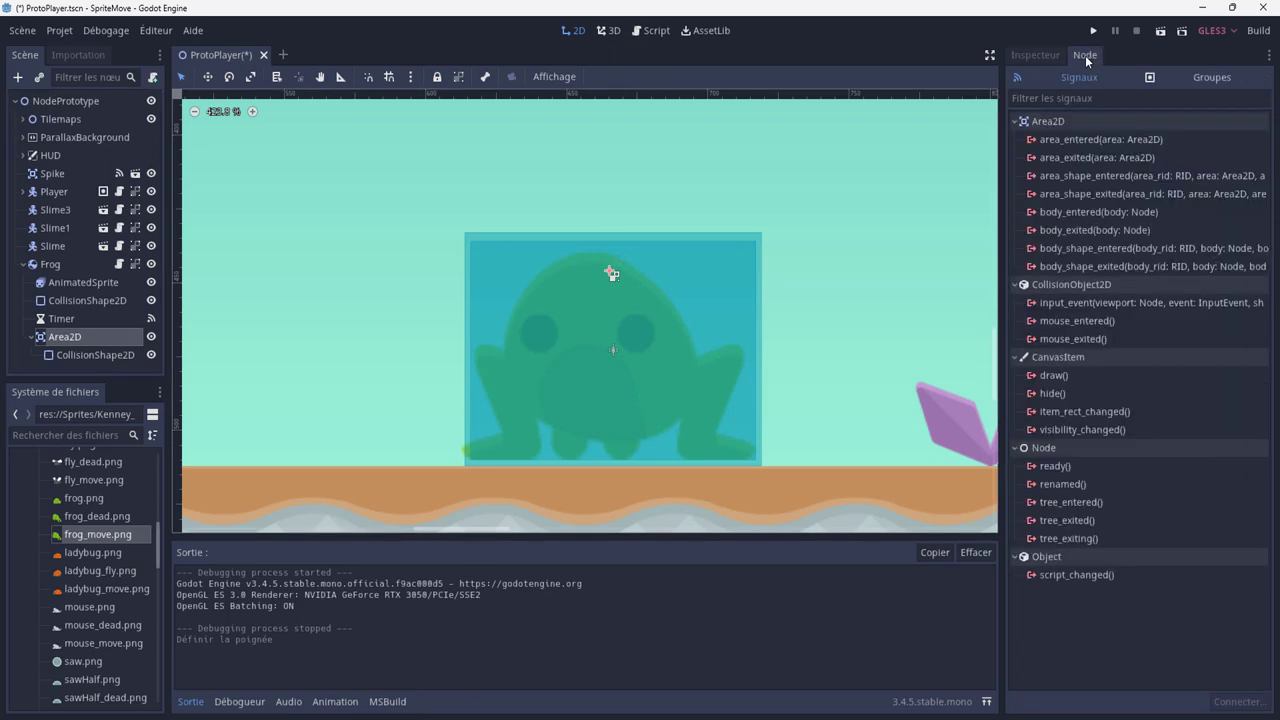
left_click(1068, 214)
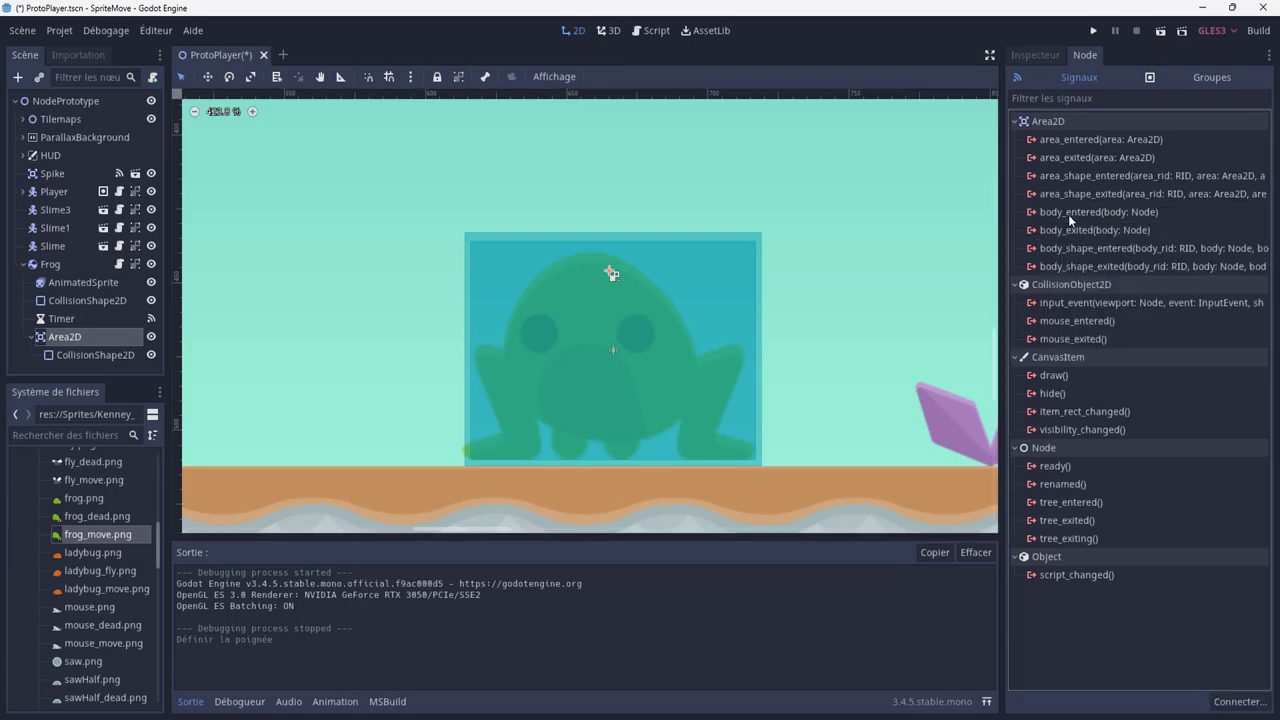
double_click(1068, 214)
scroll(564, 310, "down", 2)
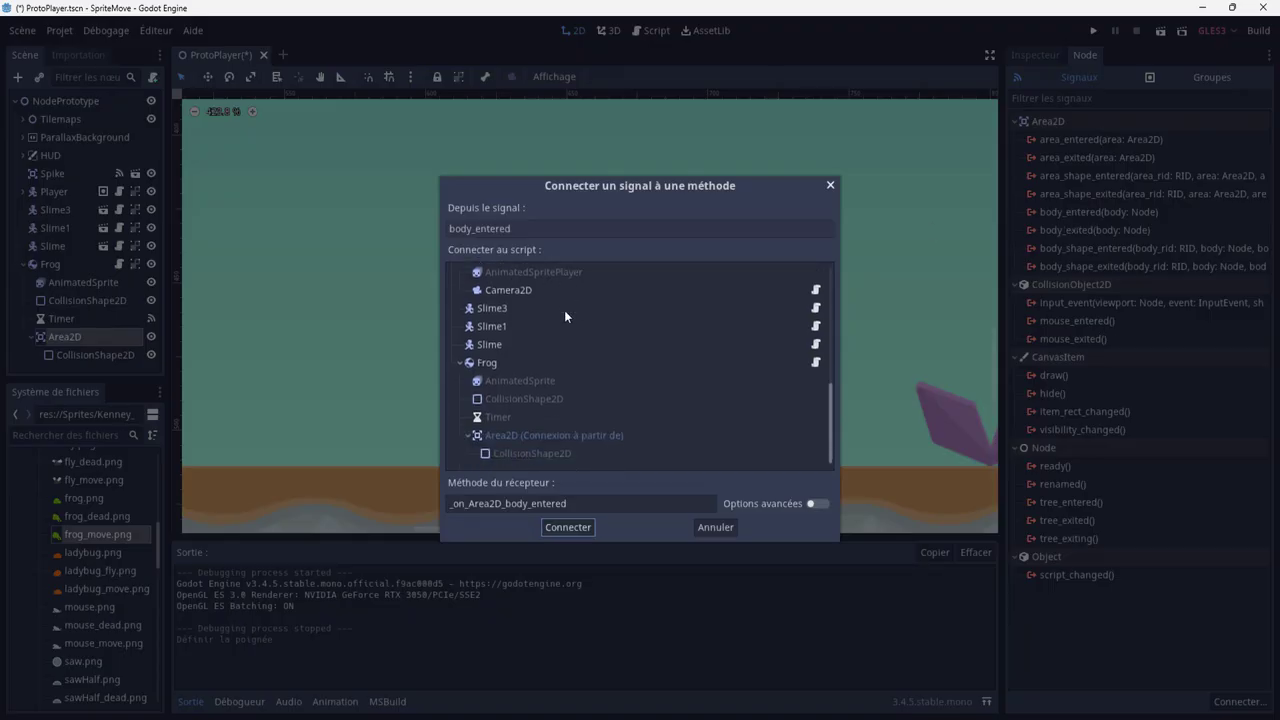
left_click(492, 365)
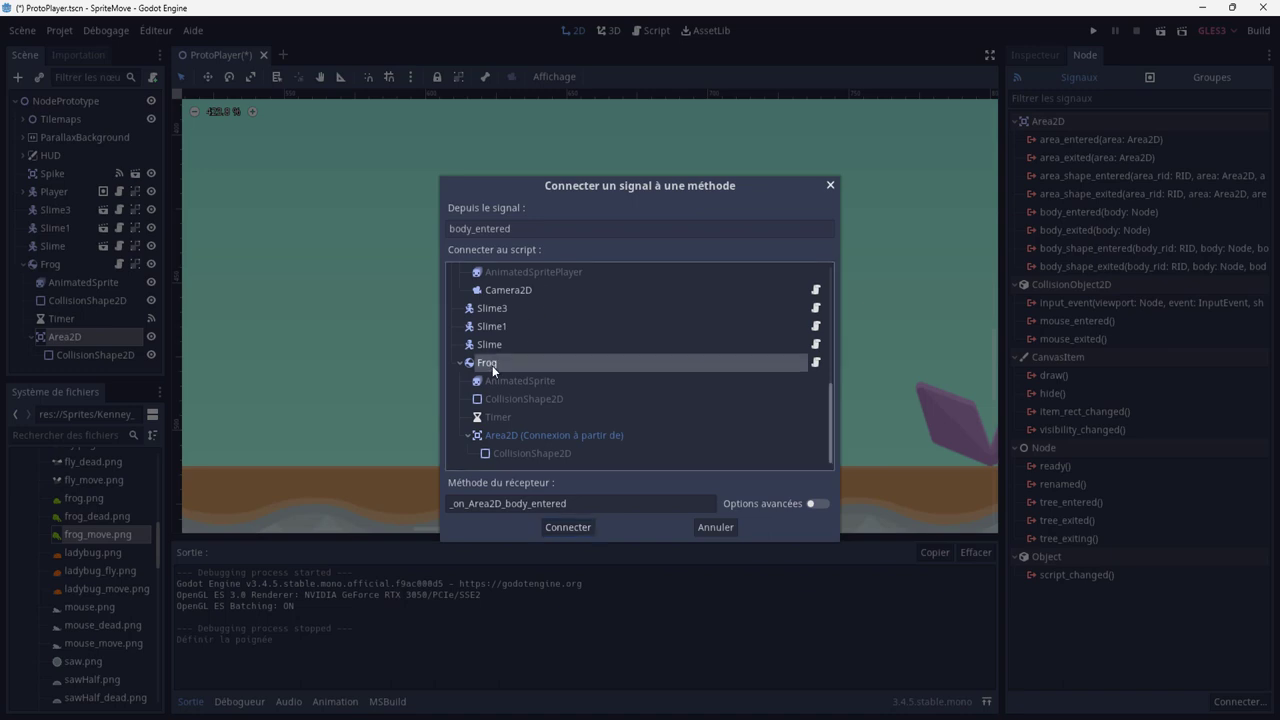
Step: Rename the receiver method to OnArea2DFrogEntered, copy the name, and confirm the connection
left_click(450, 504)
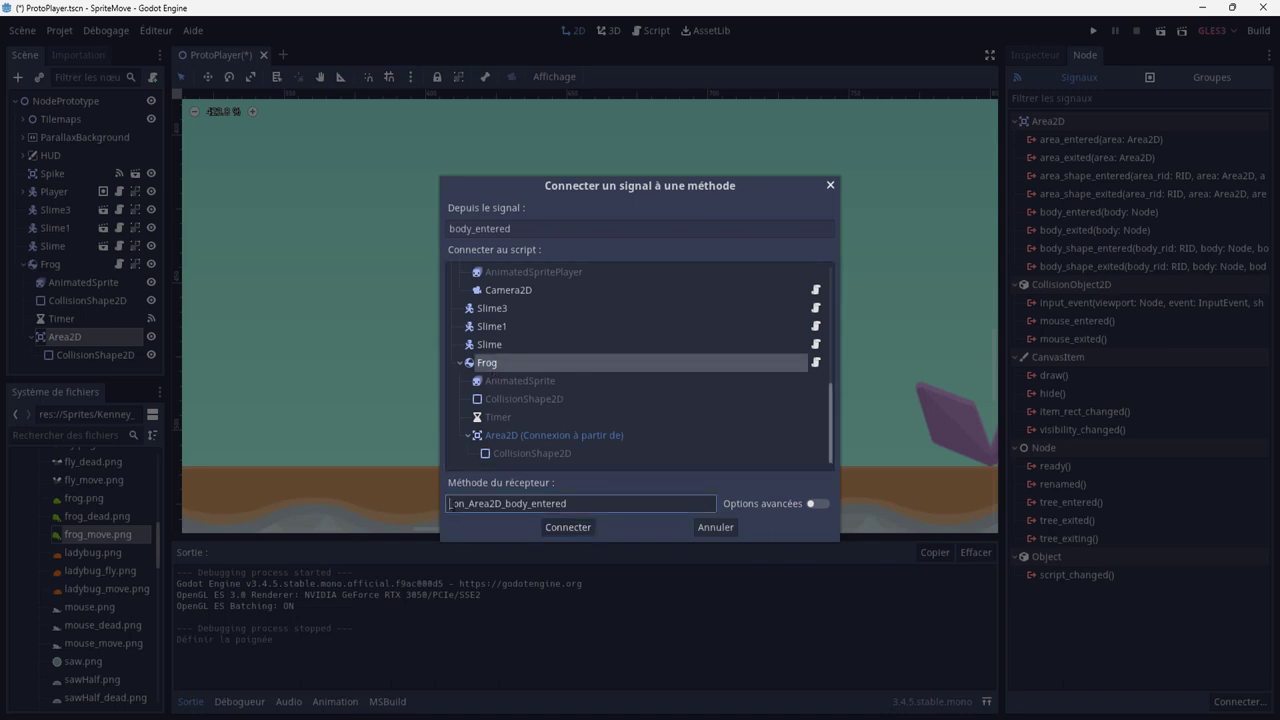
key("Delete")
key("Delete")
type("O")
key("Delete")
key("Delete")
key("Delete")
key("Delete")
key("Delete")
key("Delete")
type("Frog")
key("Delete")
key("Delete")
type("E")
left_click_drag(562, 506, 395, 508)
key("ctrl+c")
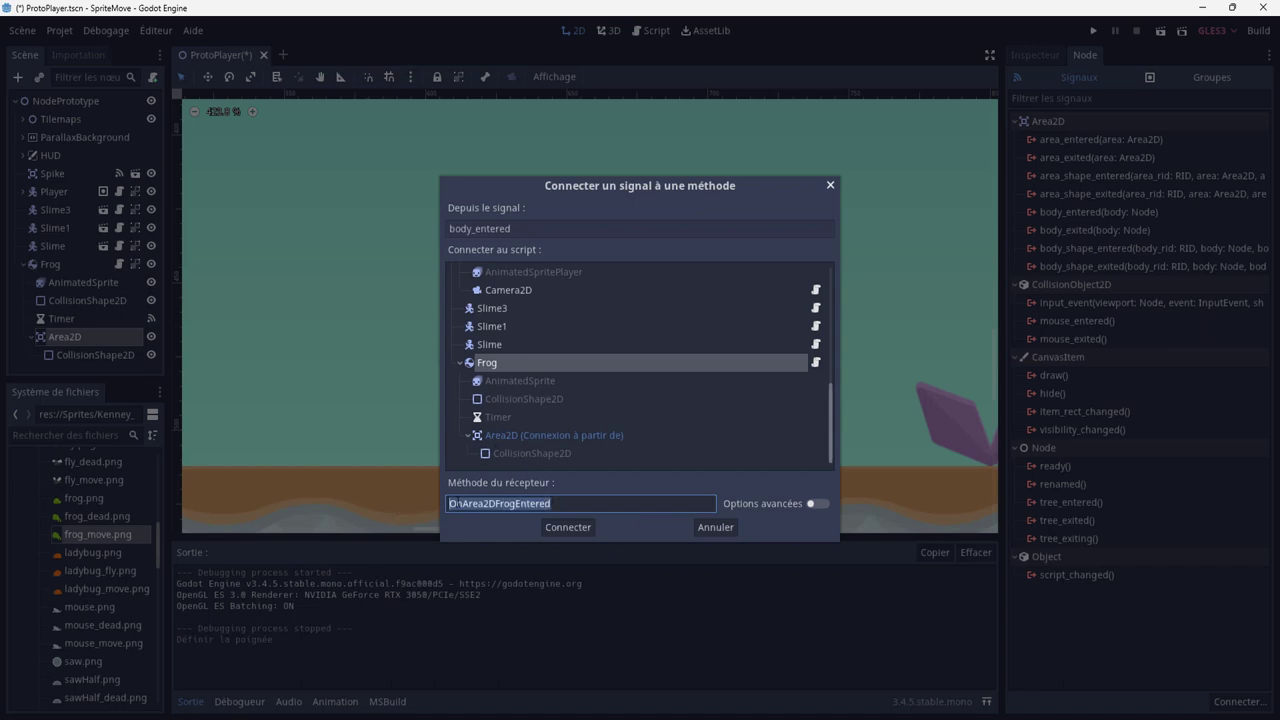
left_click(566, 530)
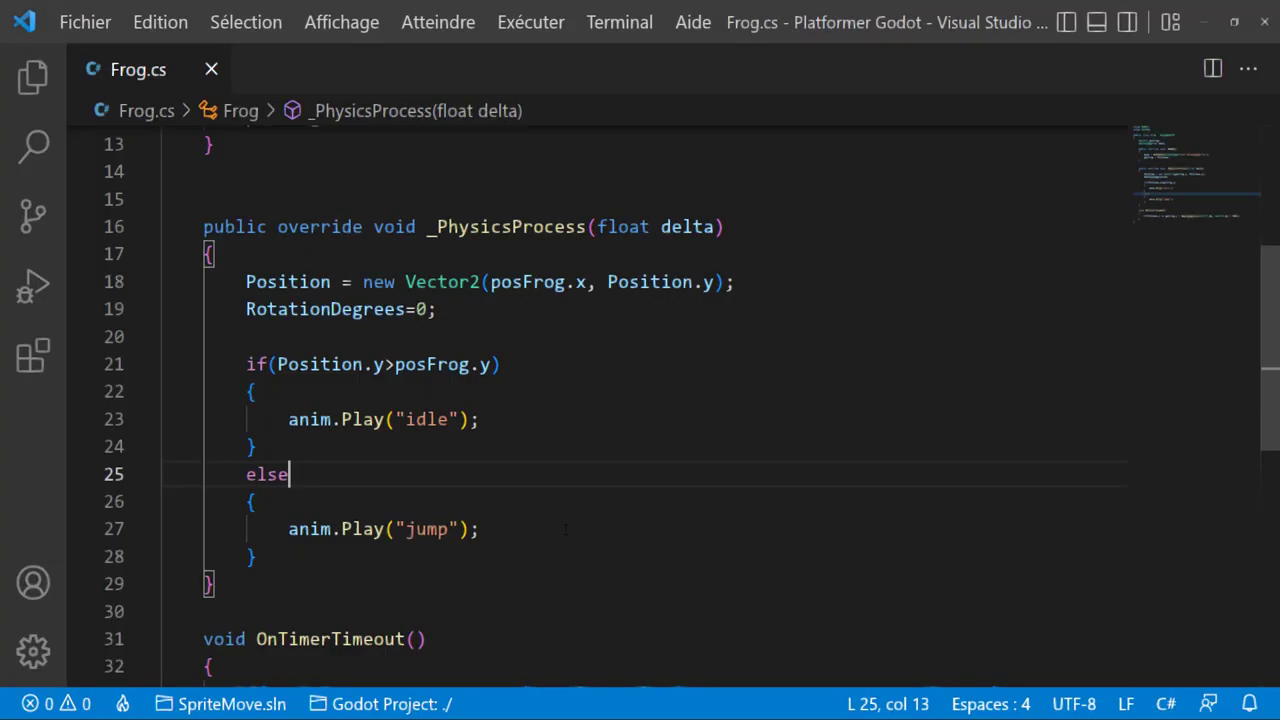
Step: Below OnTimerTimeout, declare void OnArea2DFrogEntered(KinematicBody2D body)
left_click(285, 364)
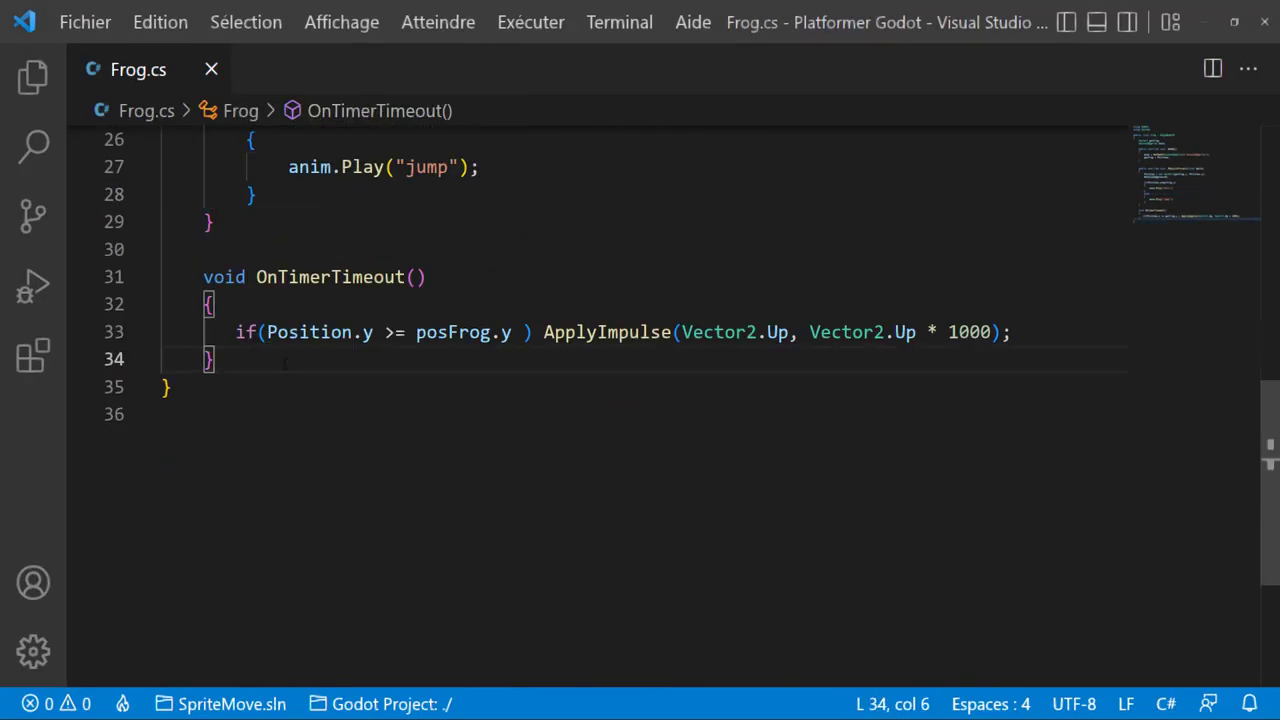
key("Return")
key("Return")
type("void")
key("ctrl+v")
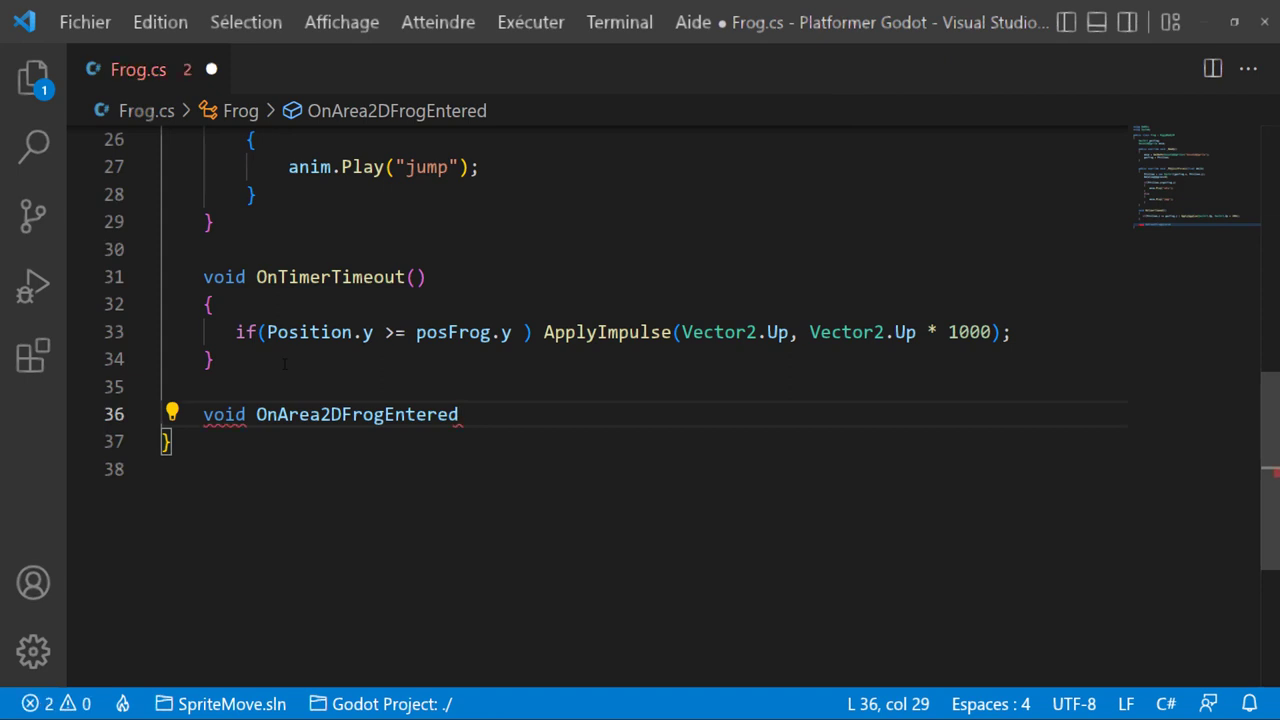
type("(")
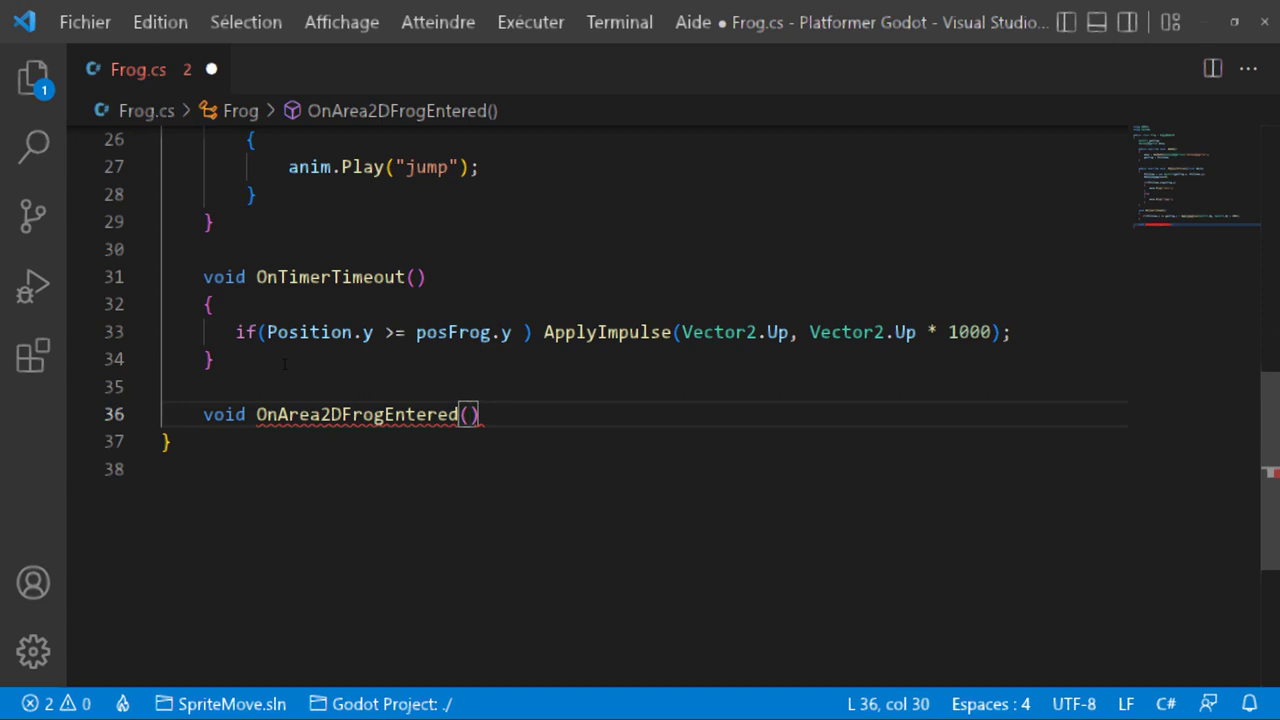
type("kine")
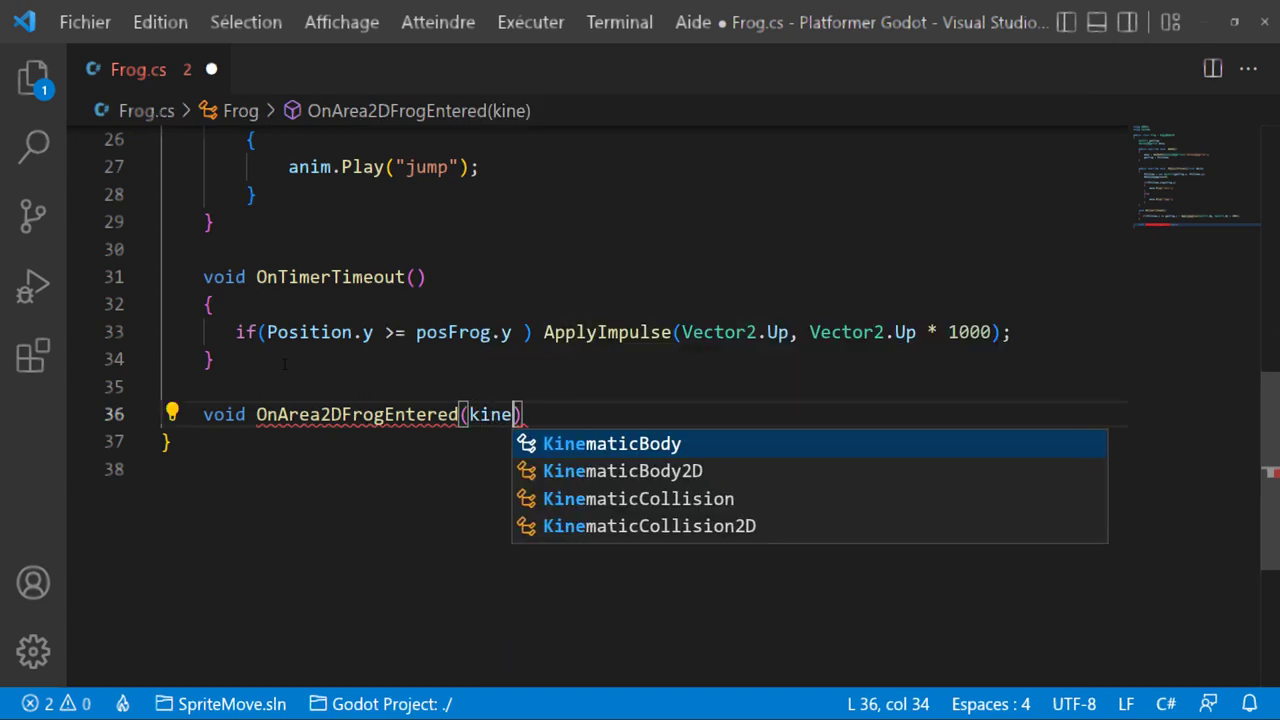
key("Down")
key("Return")
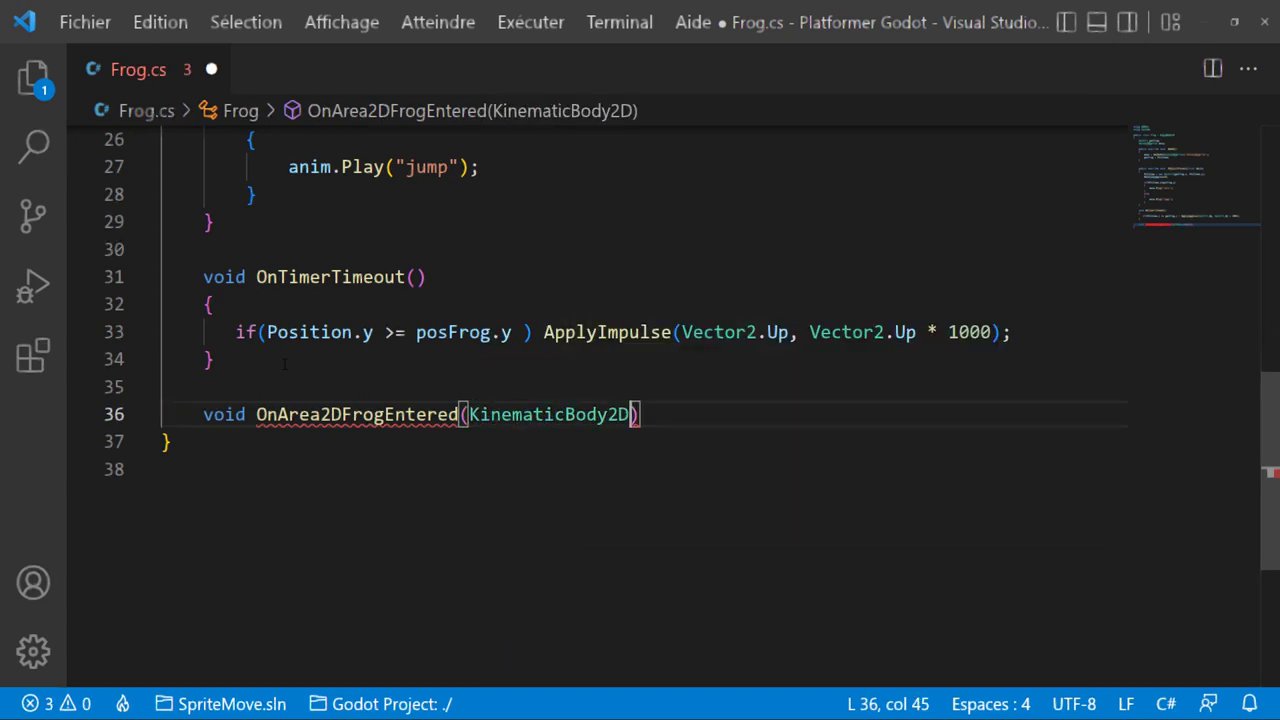
type("bpody")
key("BackSpace")
key("BackSpace")
key("BackSpace")
key("BackSpace")
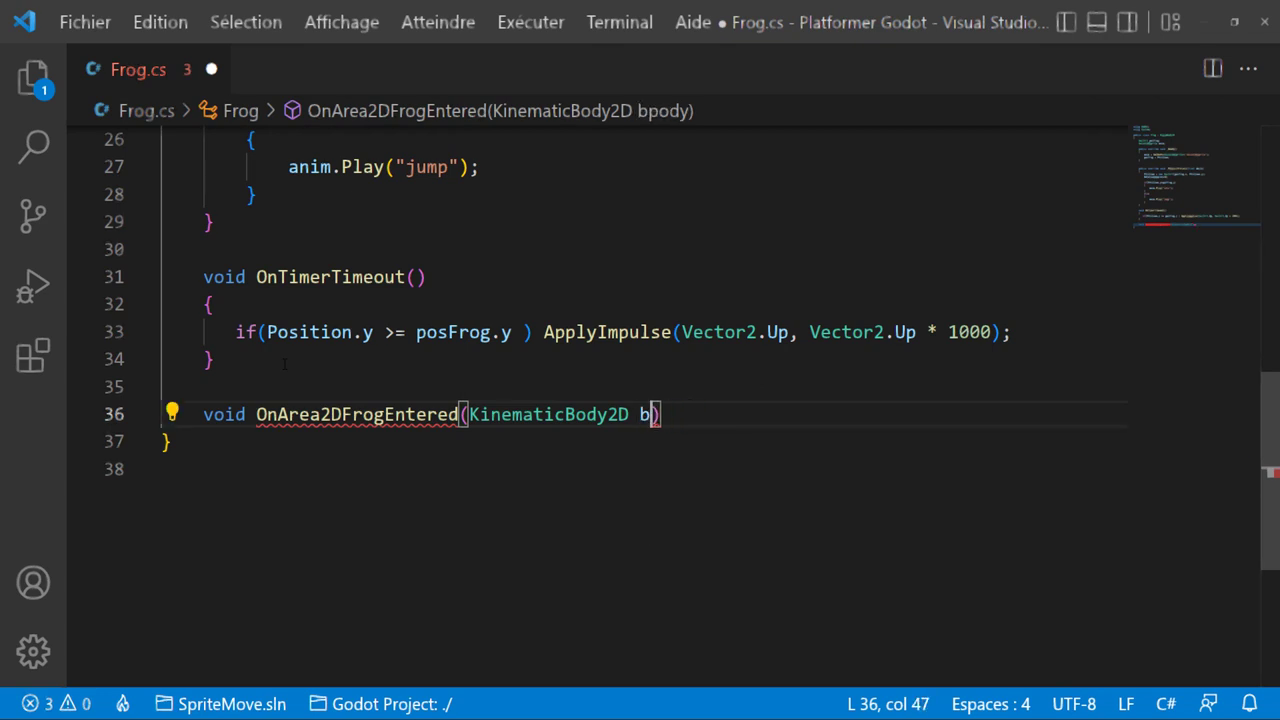
type("ody)")
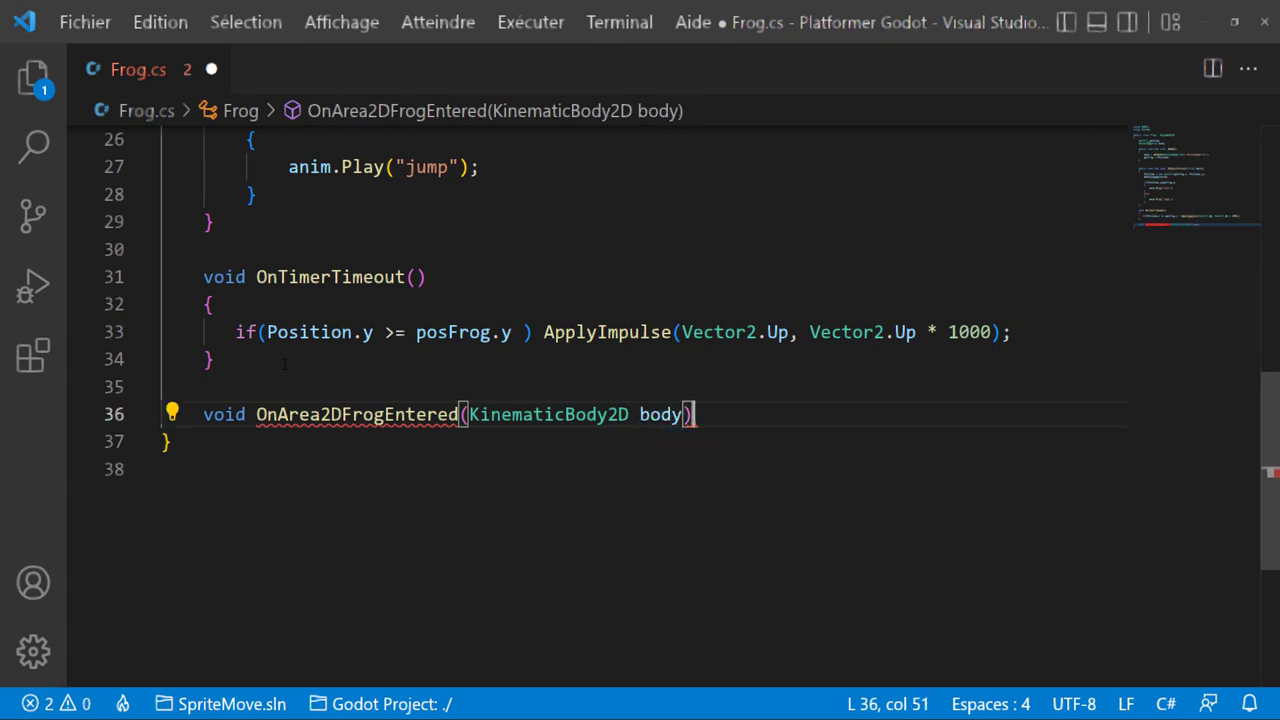
key("Return")
Step: Give the method a body calling GD.Print(body.Name); and save Frog.cs
type("{")
key("Return")
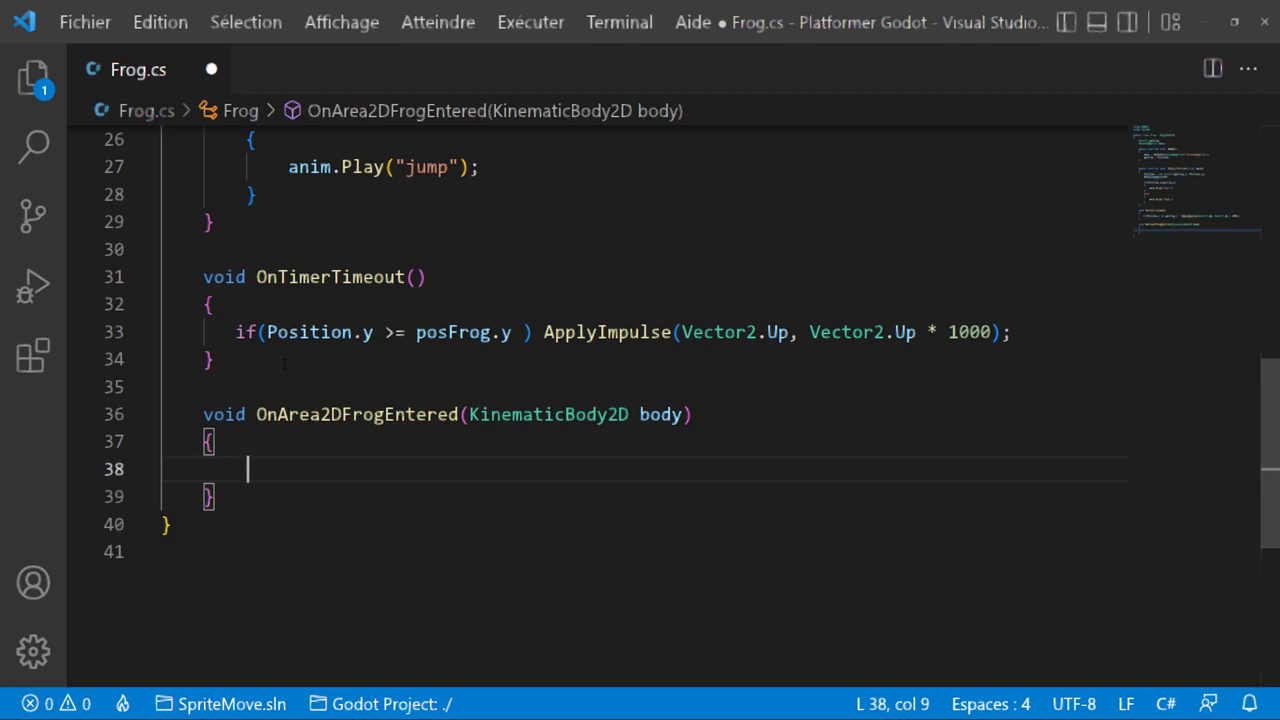
type("gd")
key("Tab")
type(".print")
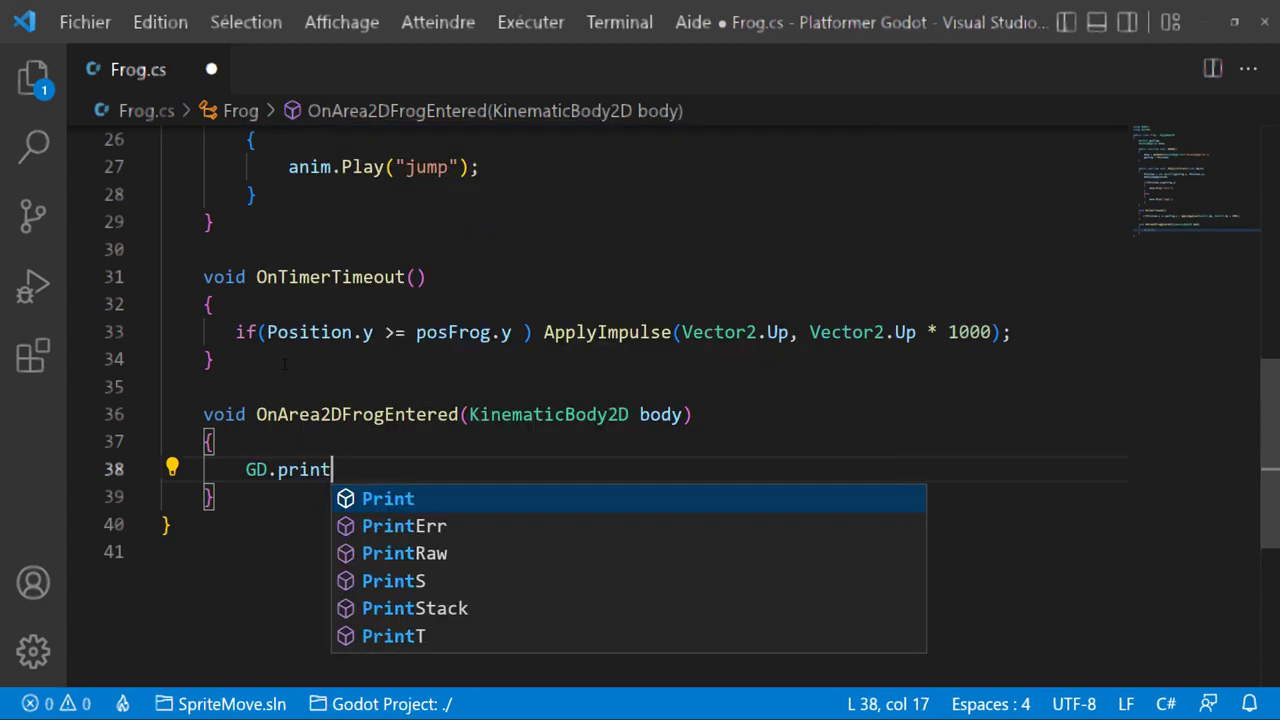
type("(bo")
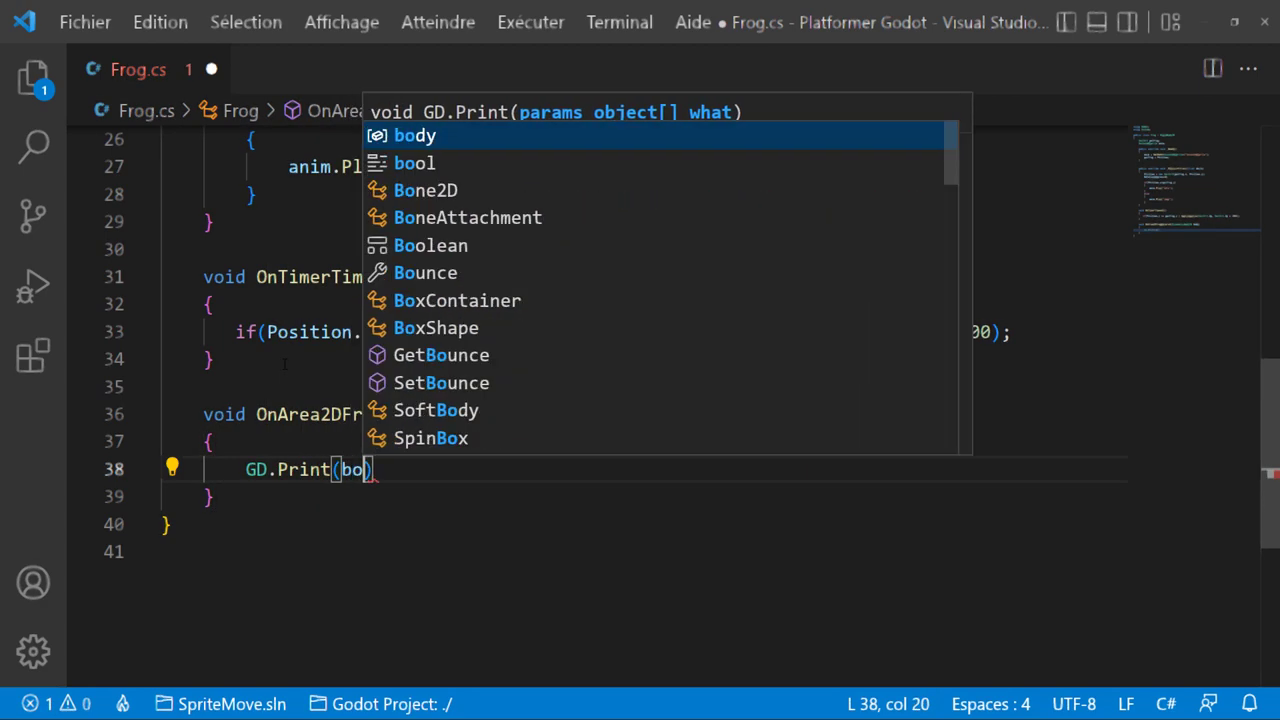
key("Tab")
type(".Name)")
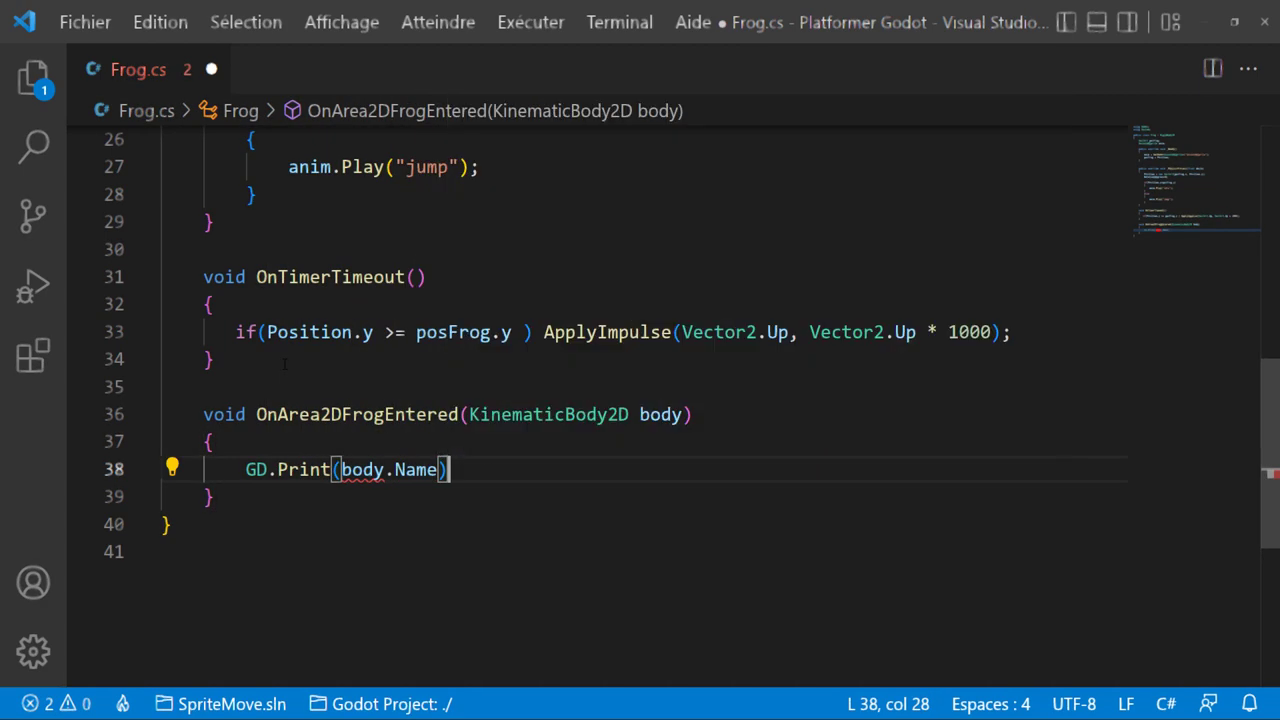
type(";")
key("ctrl+s")
key("alt+Tab")
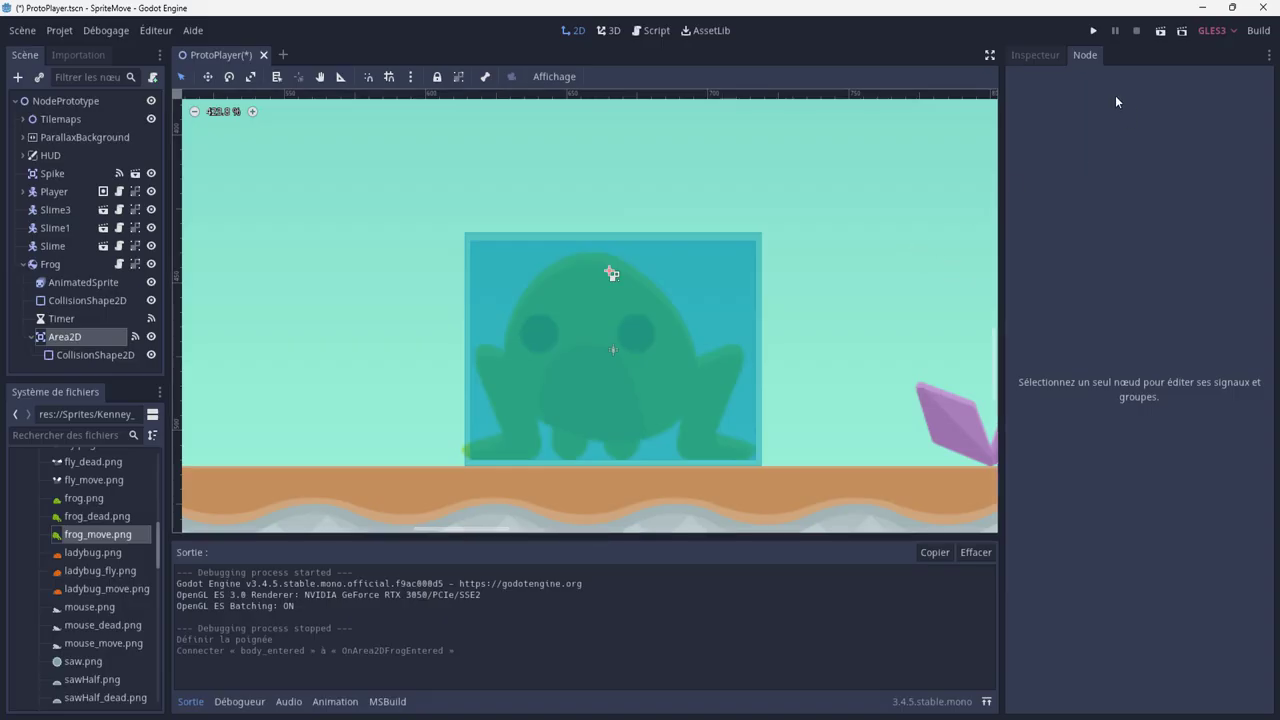
Step: Run the game, walk the player right into and past the frog, then stop the run
left_click(1096, 32)
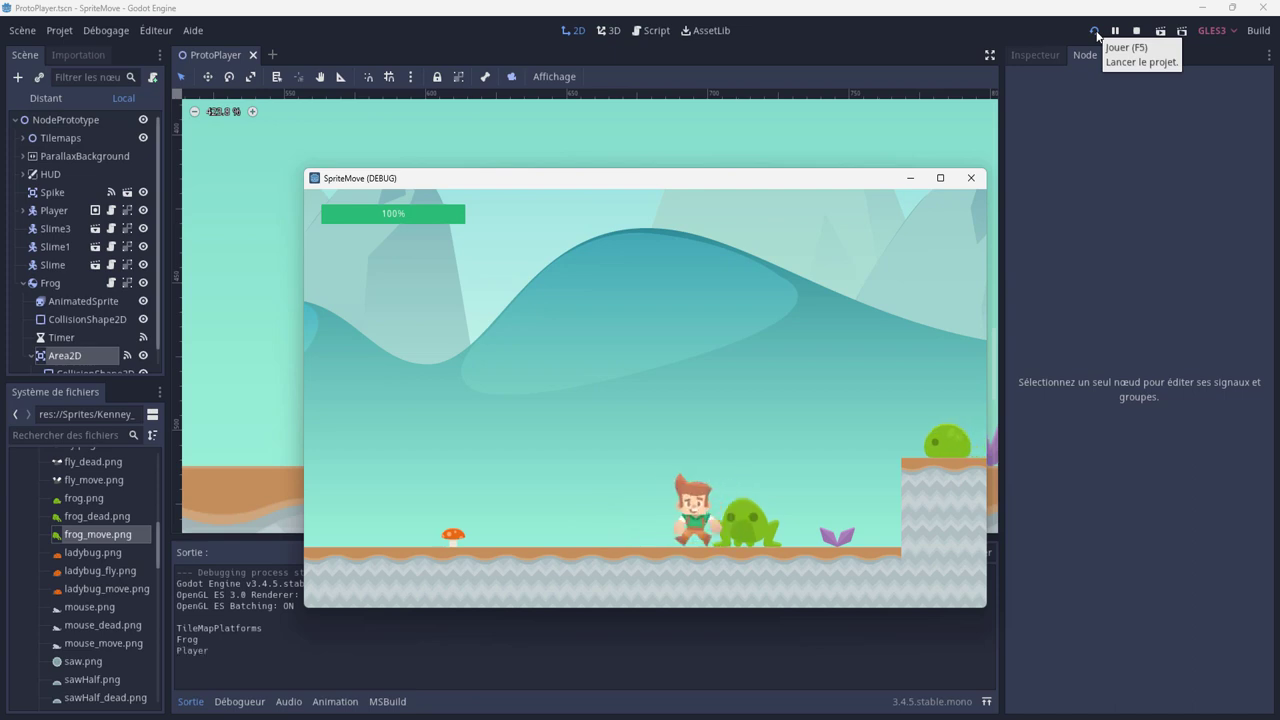
key("Right")
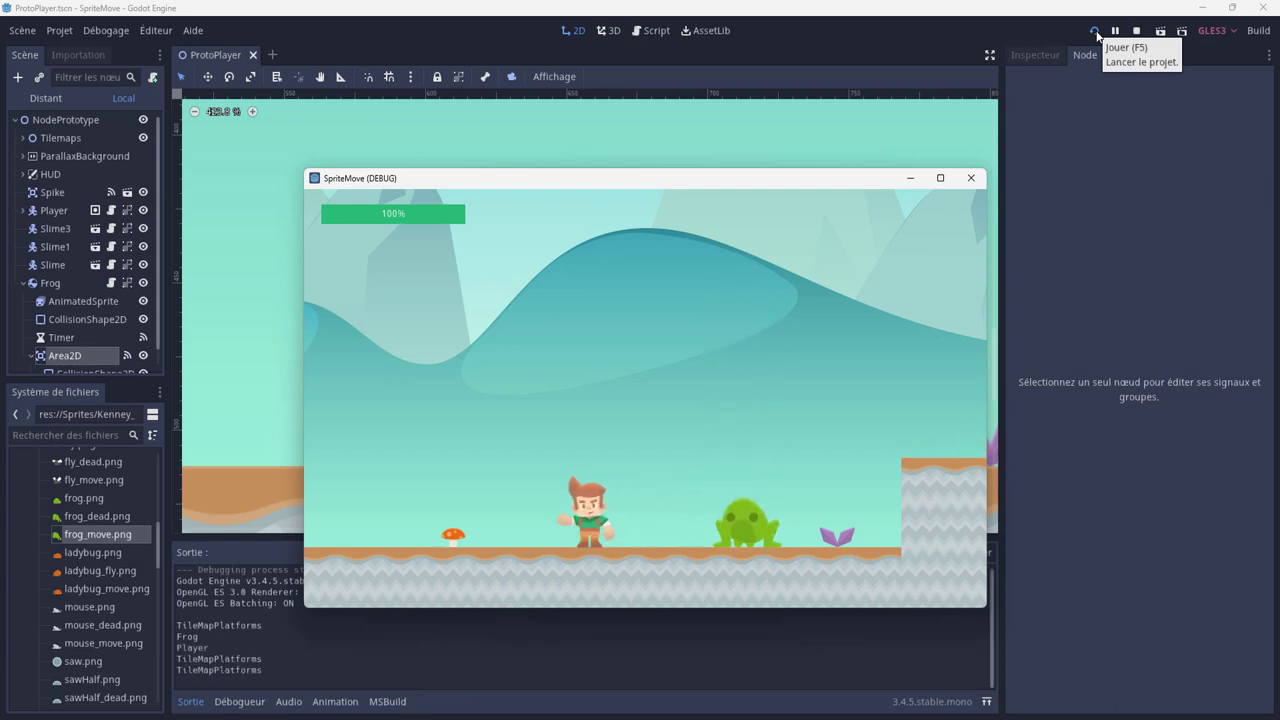
key("Right")
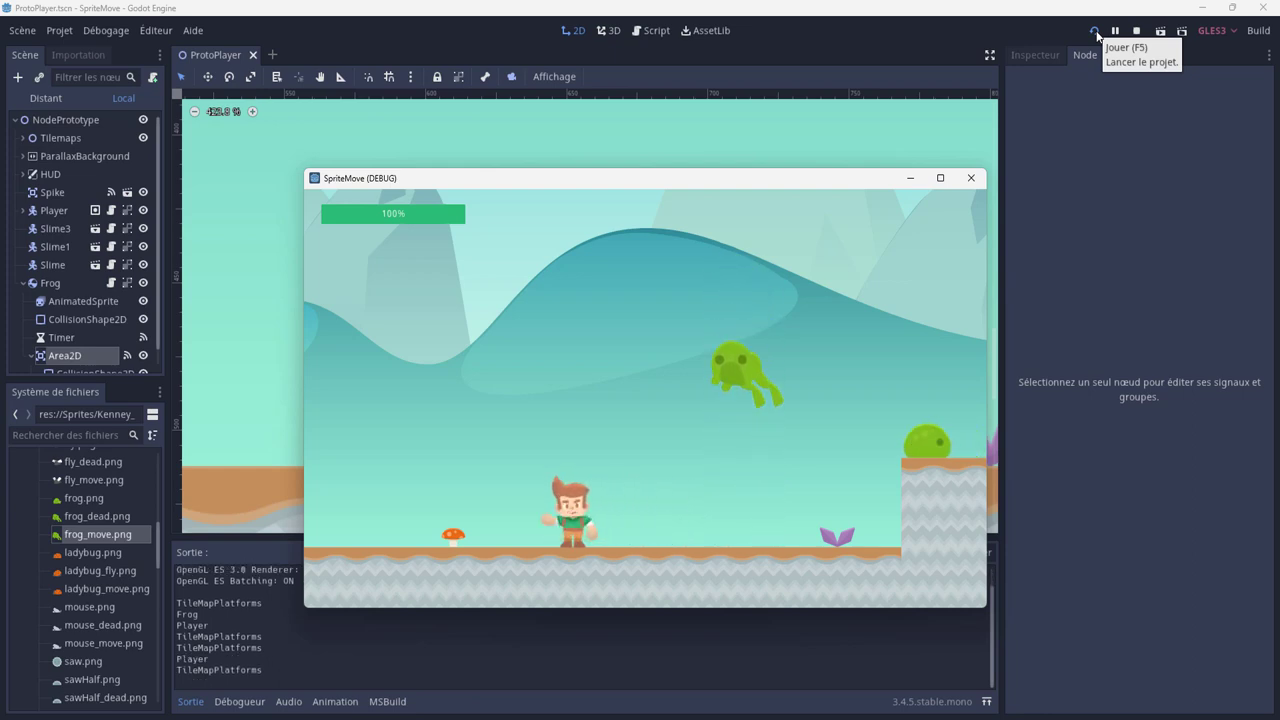
key("Right")
key("Right")
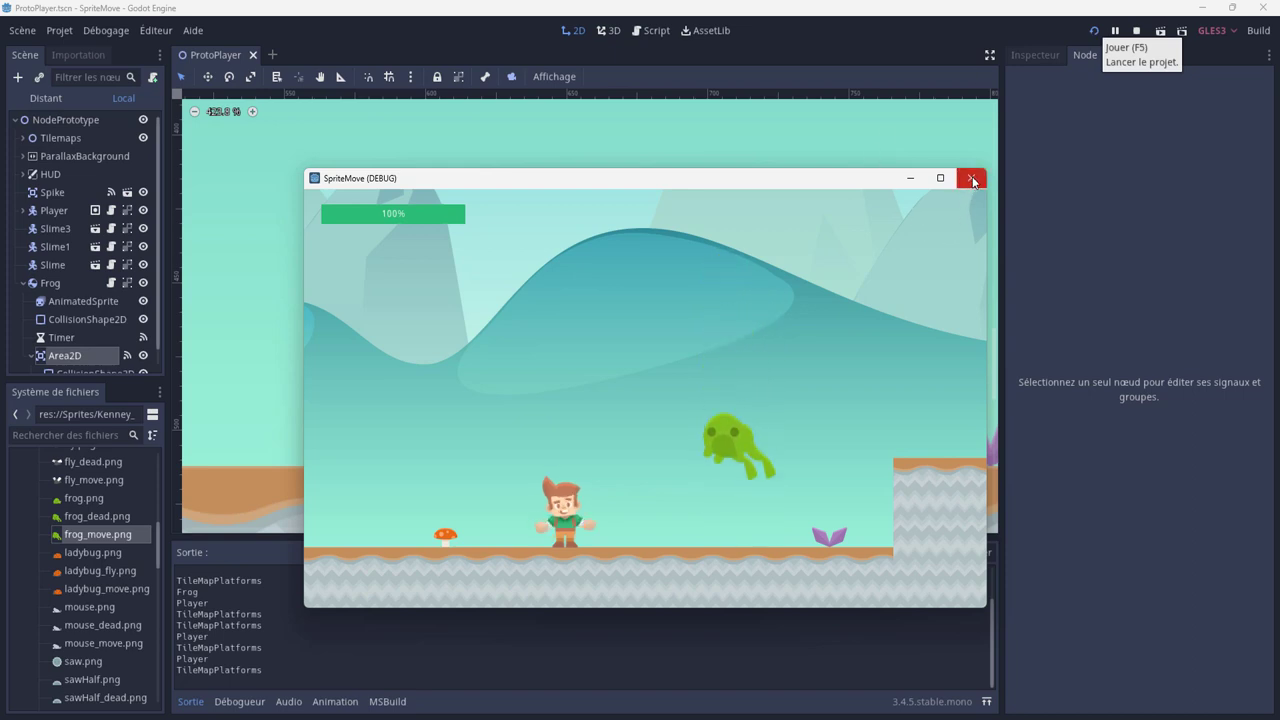
key("Right")
key("Right")
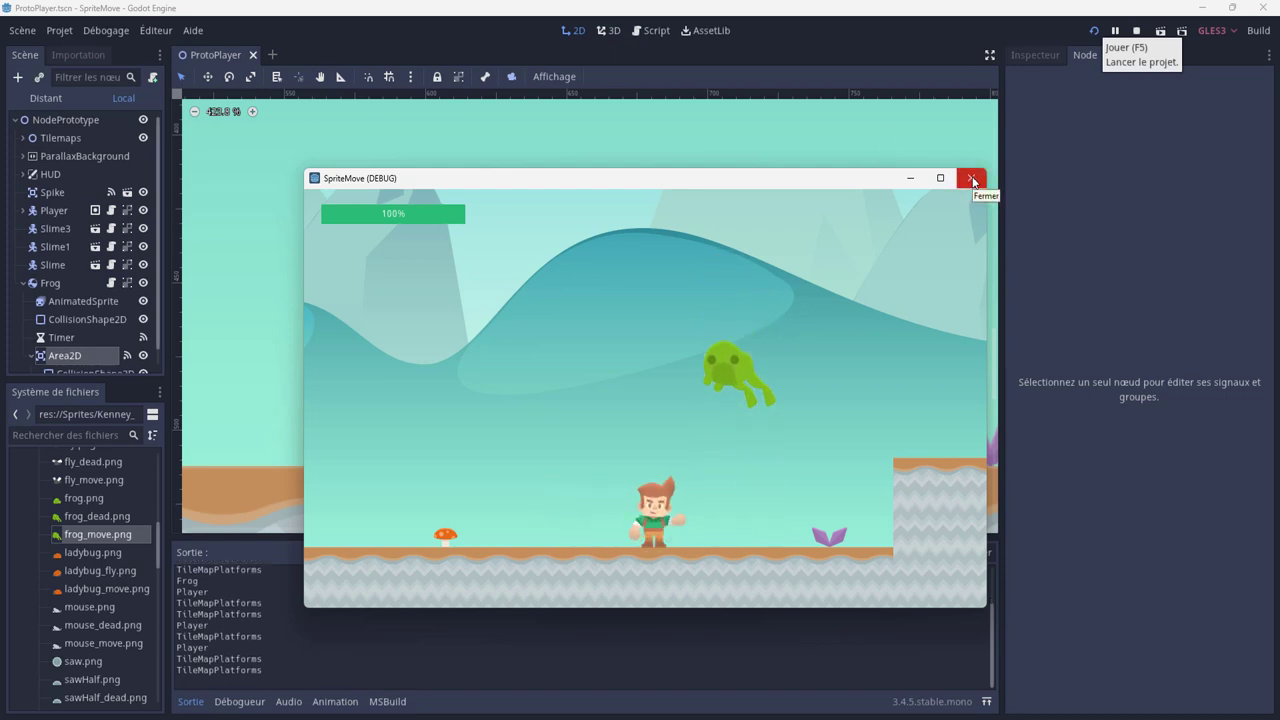
key("Right")
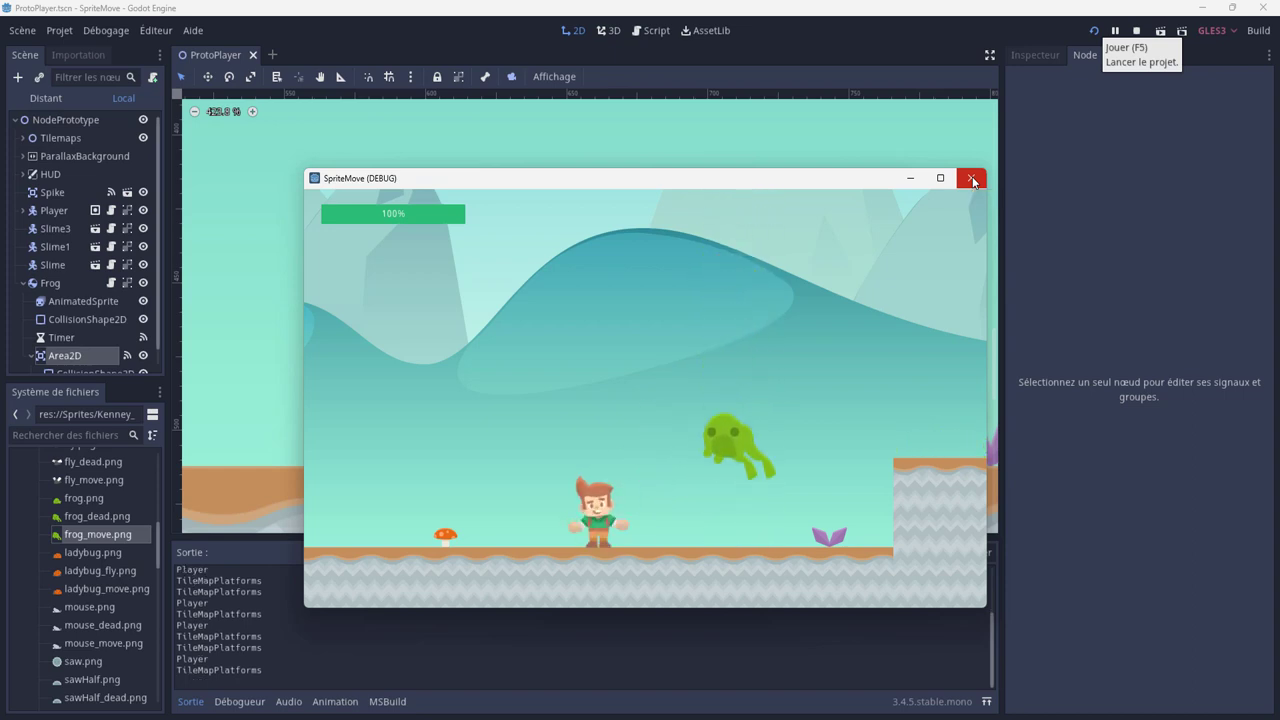
key("Right")
key("Right")
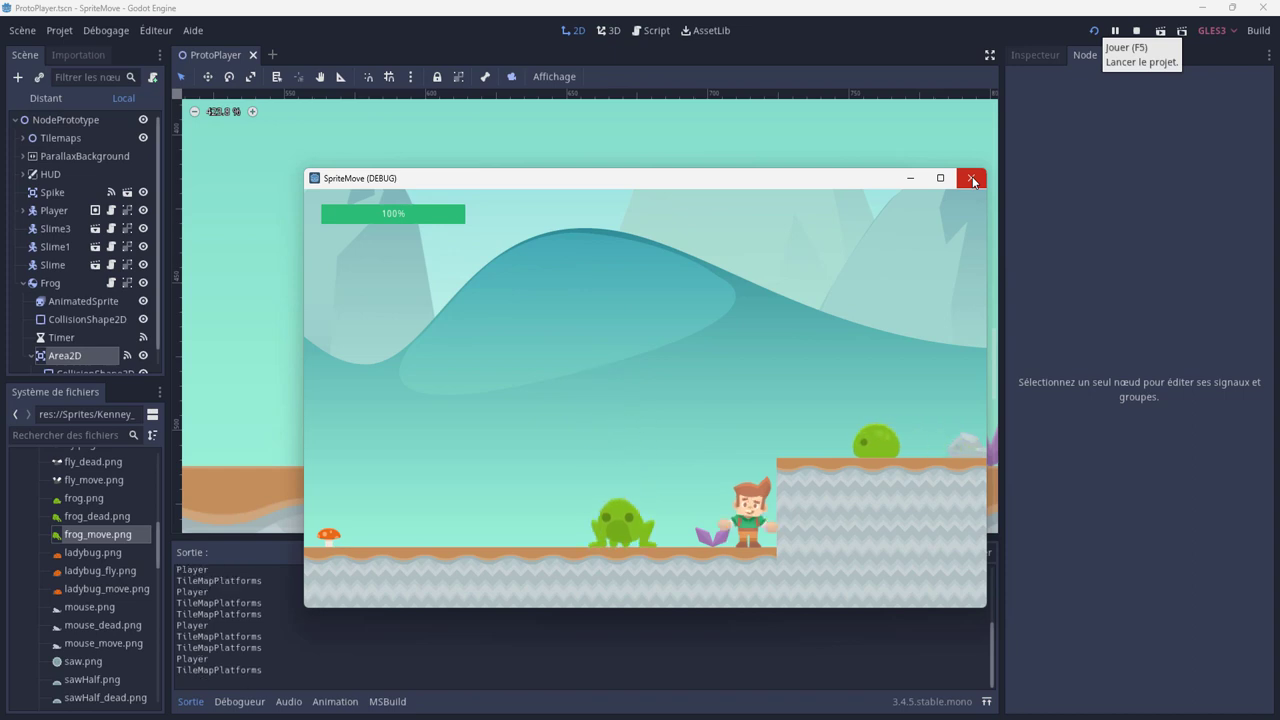
left_click(969, 179)
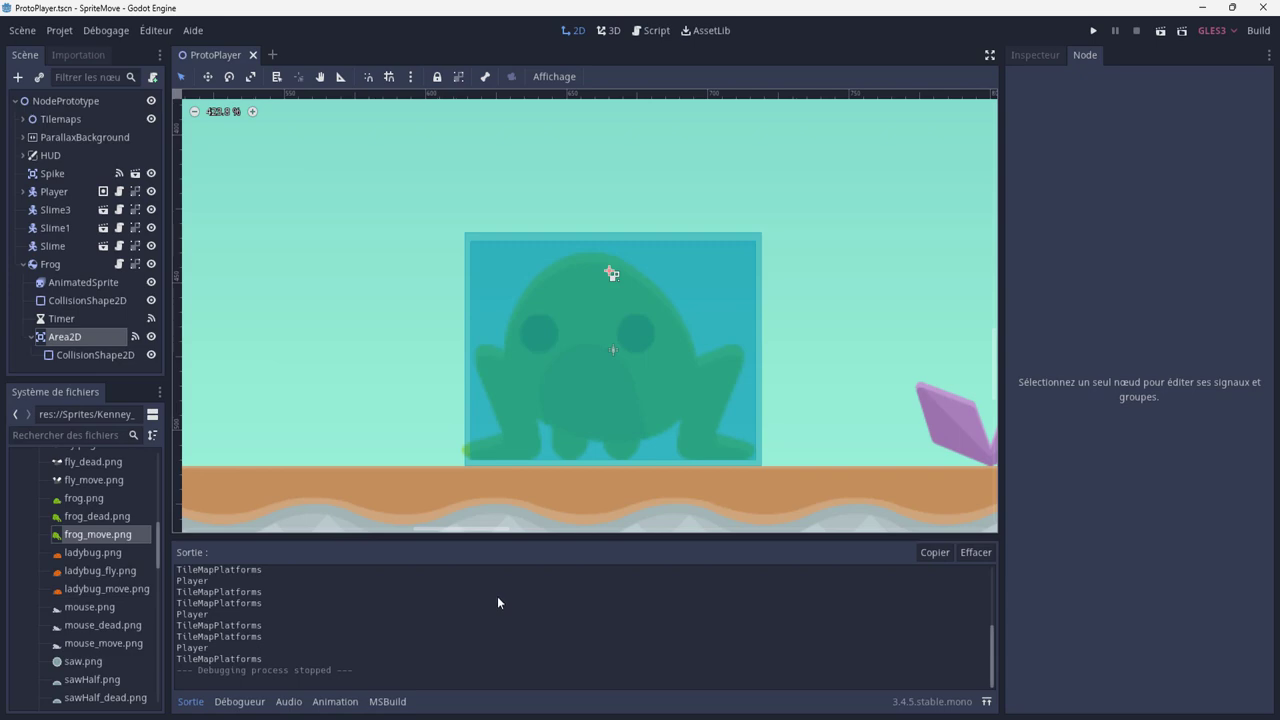
Step: Replace GD.Print(body.Name); with an empty if(body.Name=="Player") { } block
key("alt+Tab")
left_click_drag(246, 469, 478, 466)
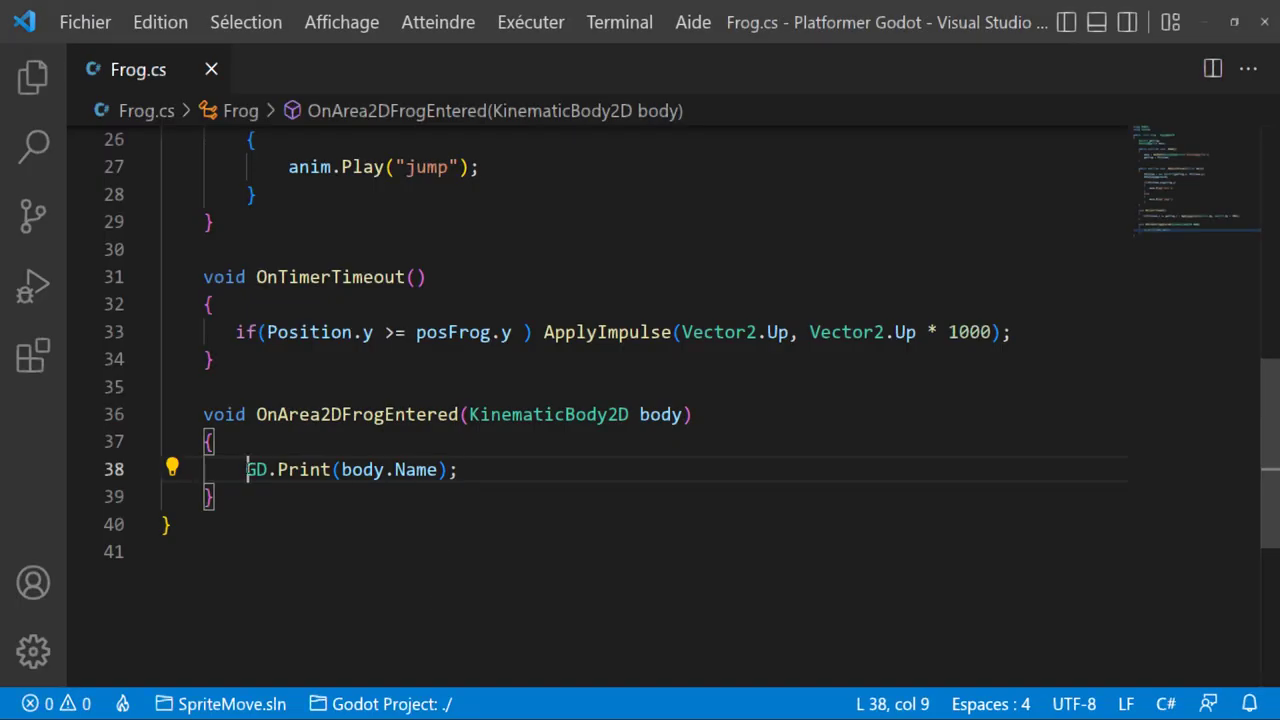
type("if")
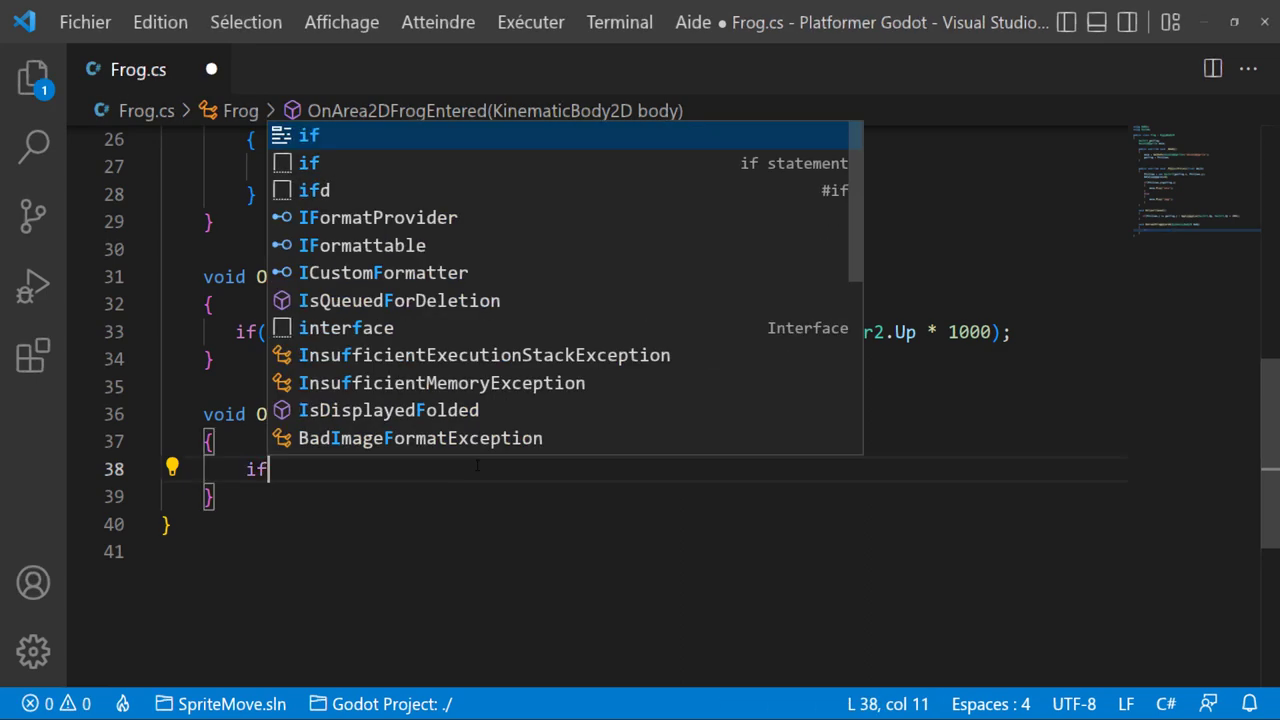
type("(body")
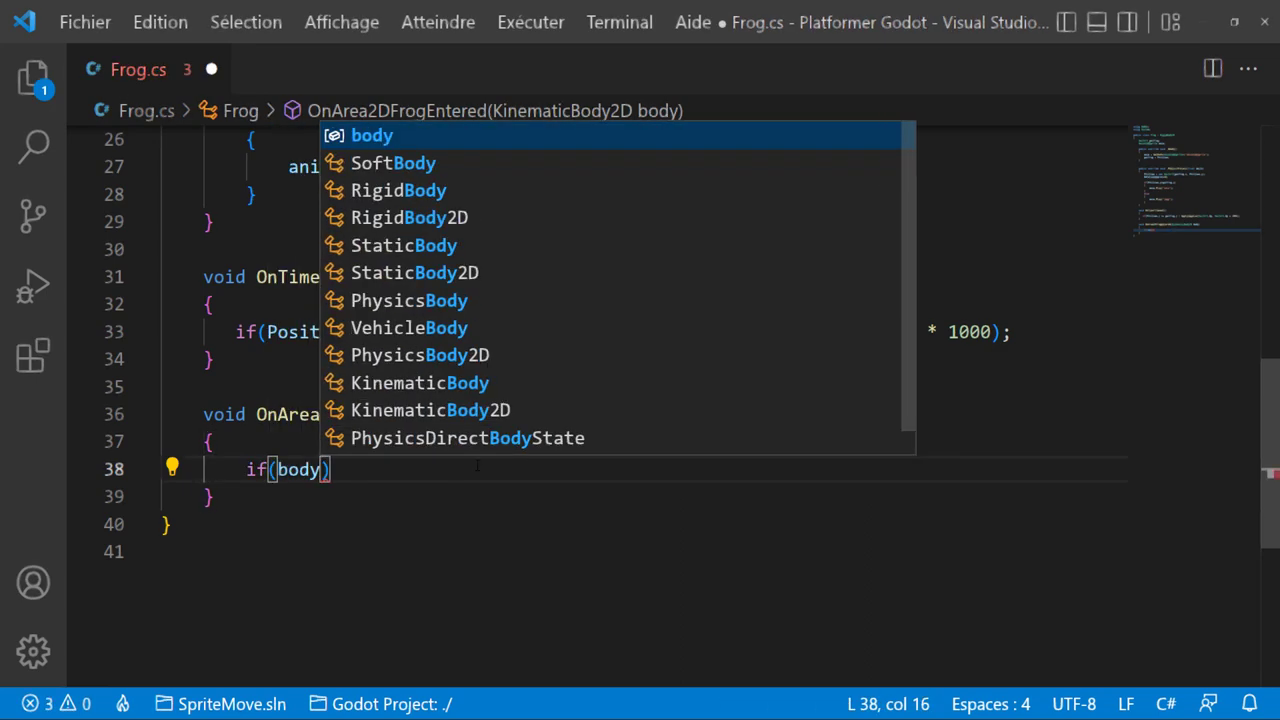
type(".n")
key("Return")
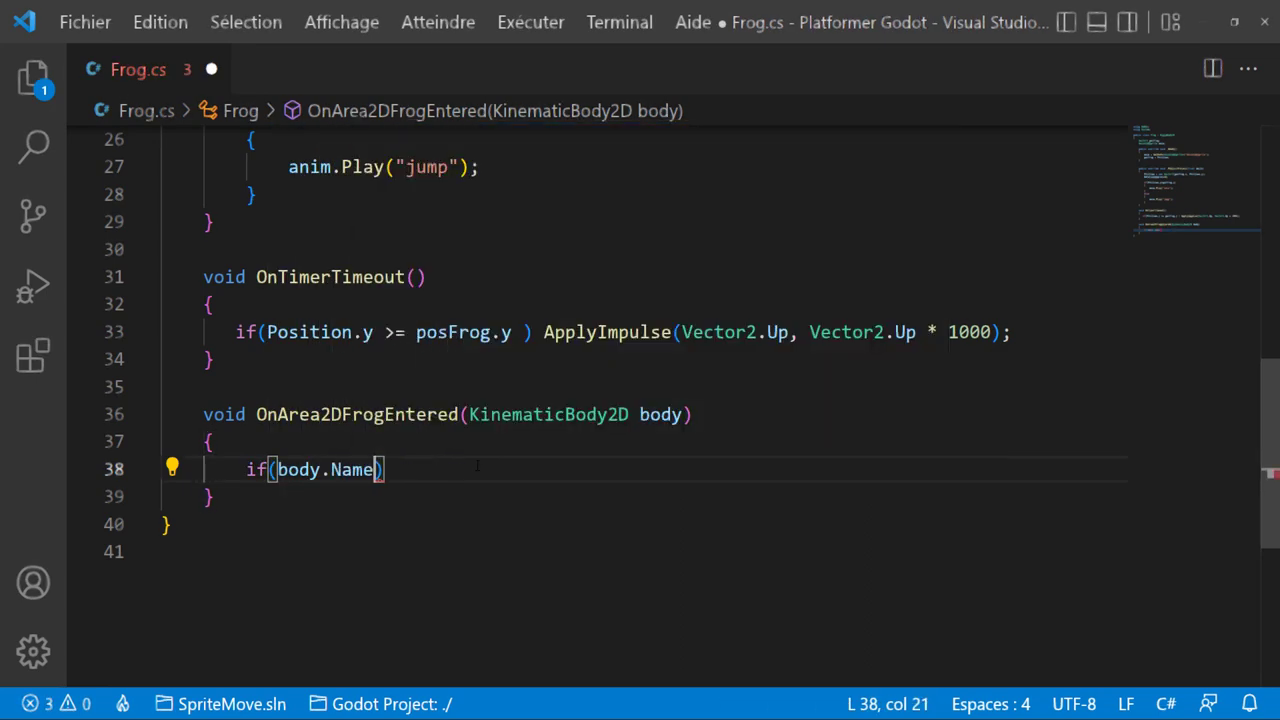
type("='Play")
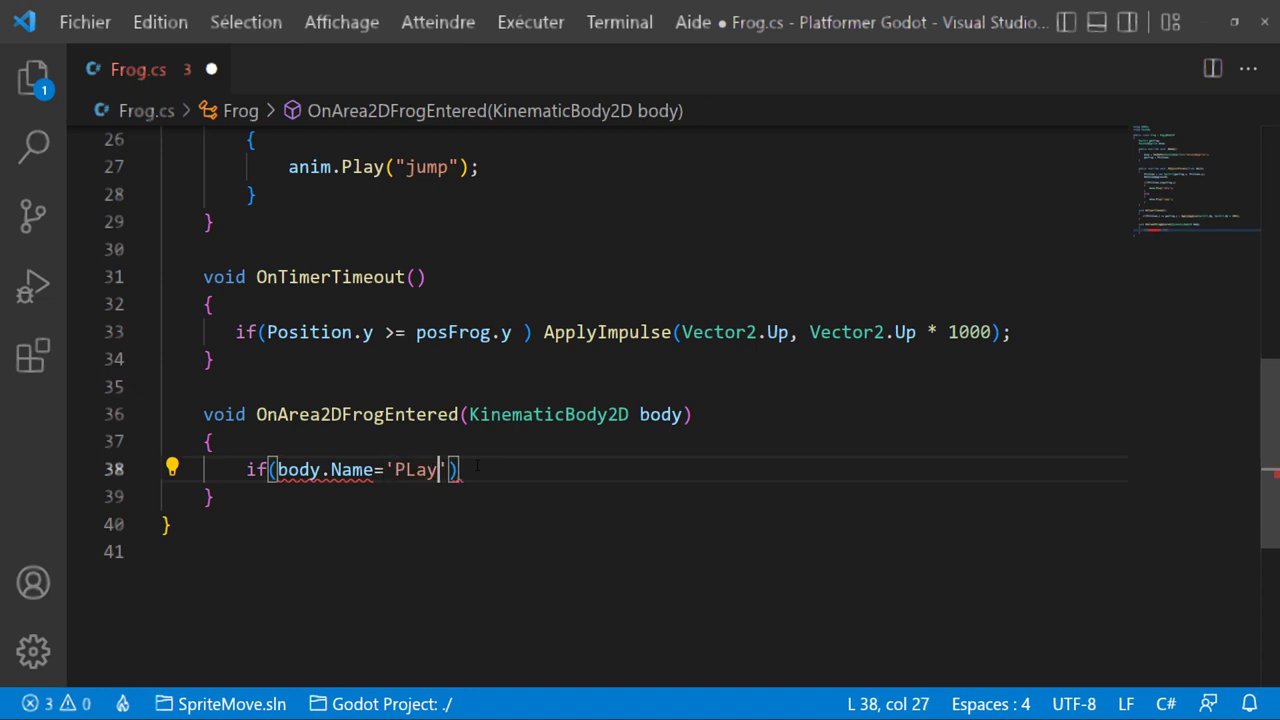
key("BackSpace")
key("BackSpace")
key("BackSpace")
key("BackSpace")
key("BackSpace")
type("\"P")
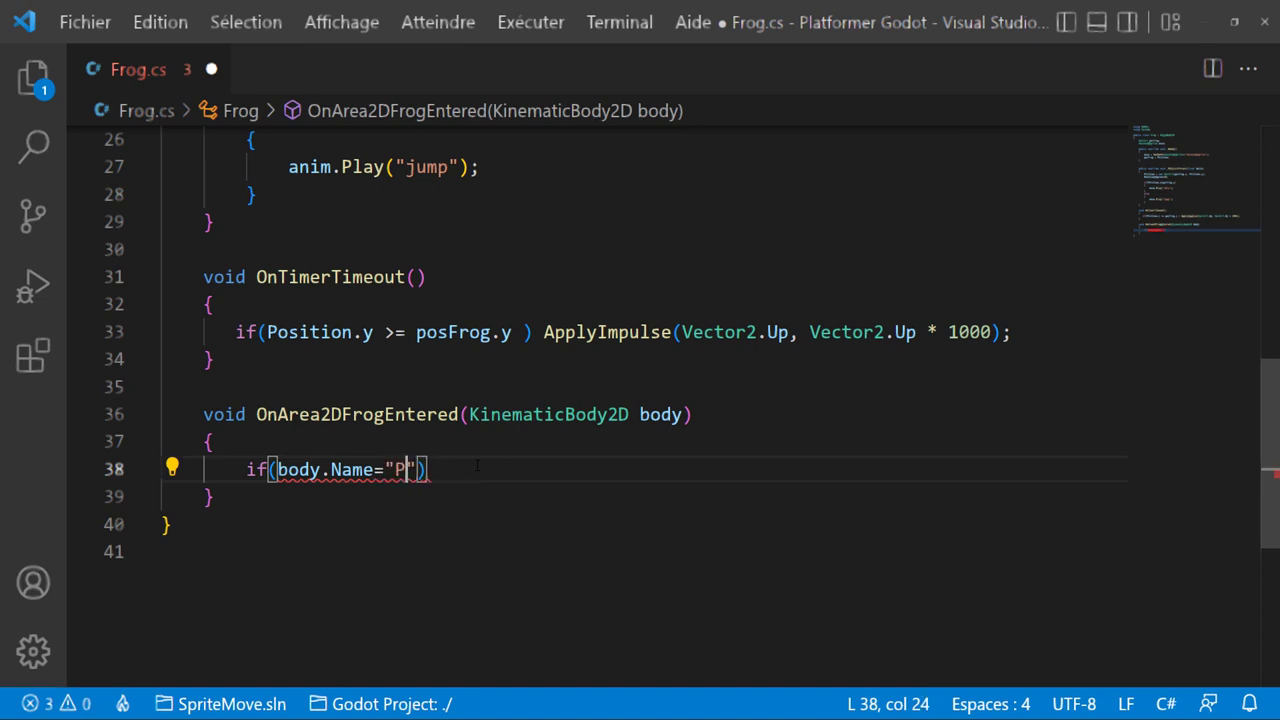
type("layer\")")
key("Return")
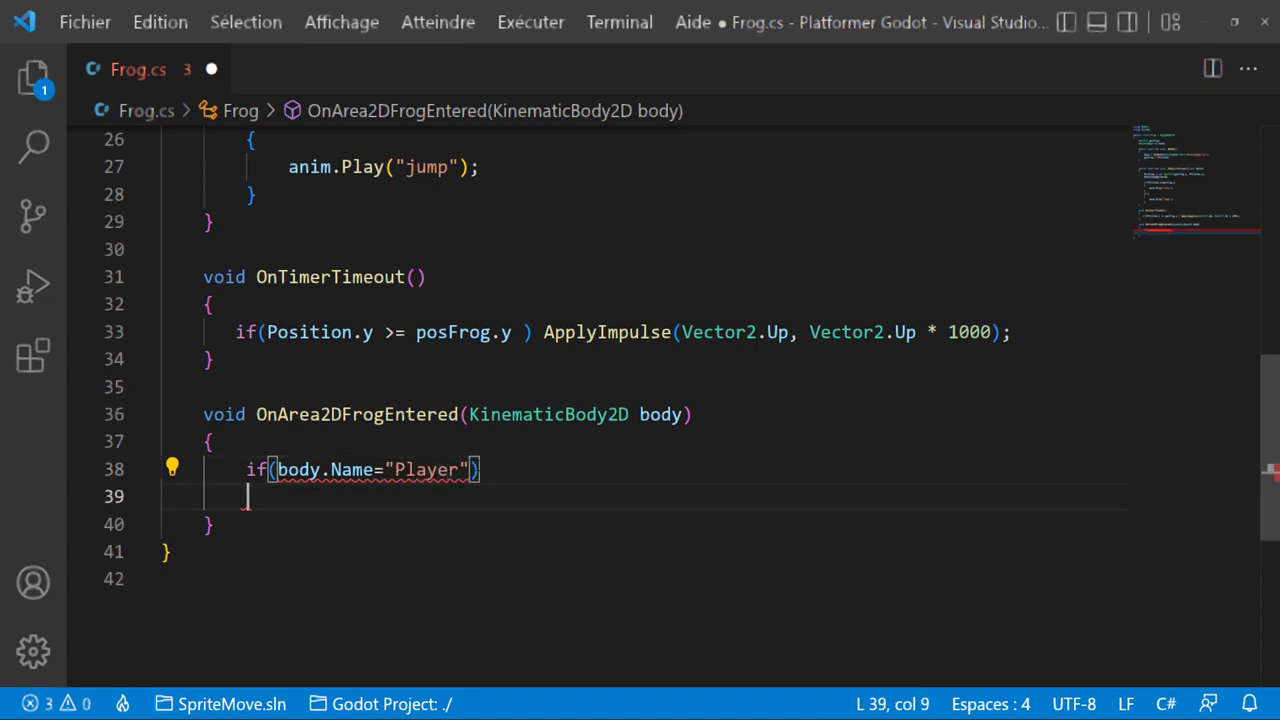
type("{")
key("Return")
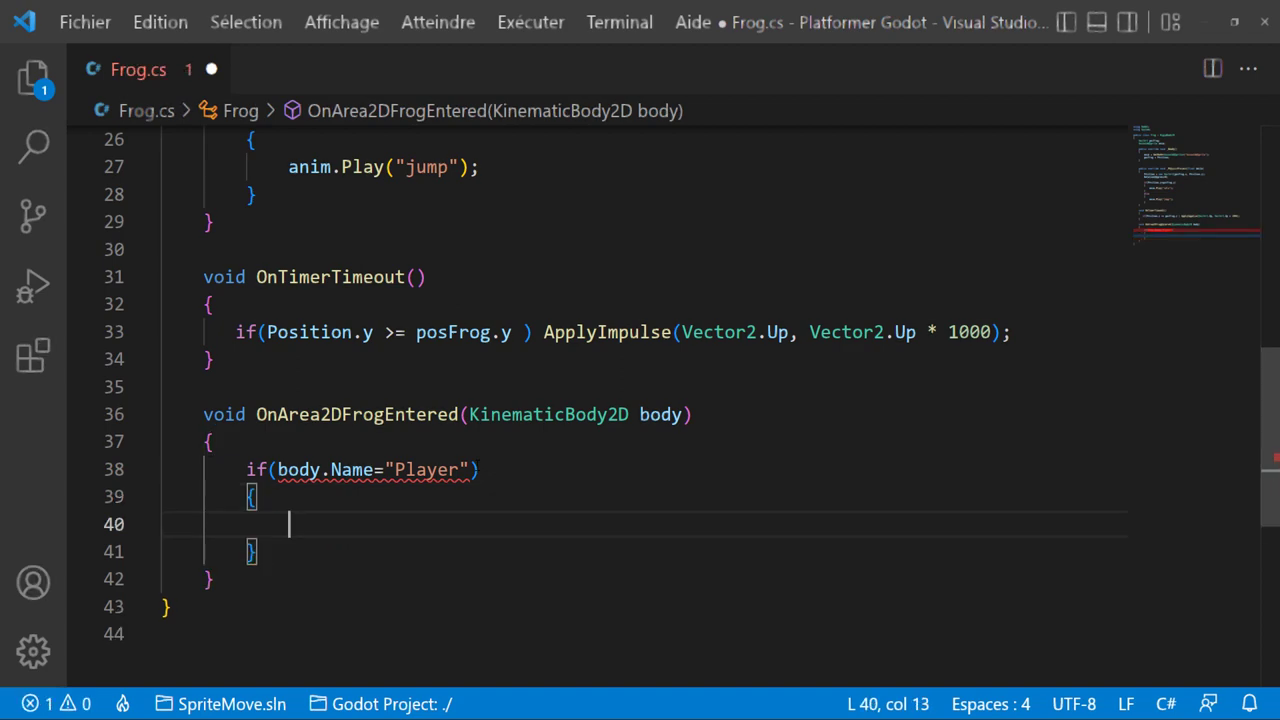
left_click(373, 469)
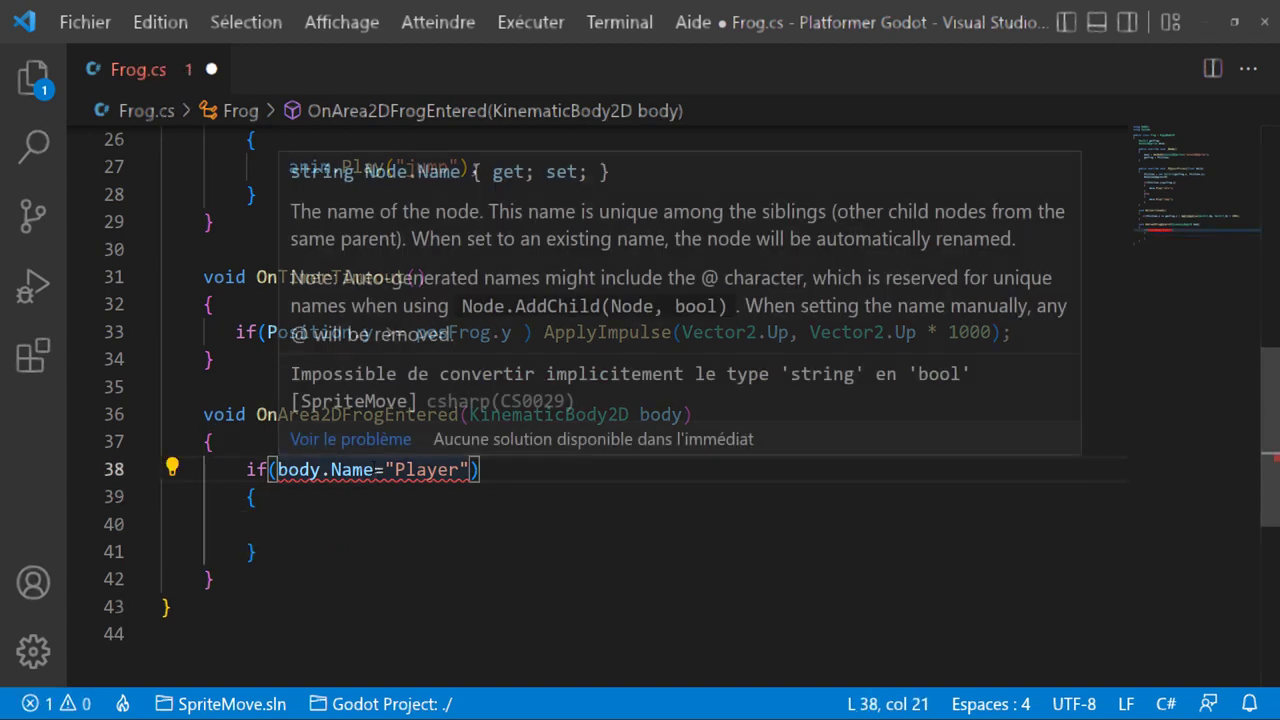
type("=")
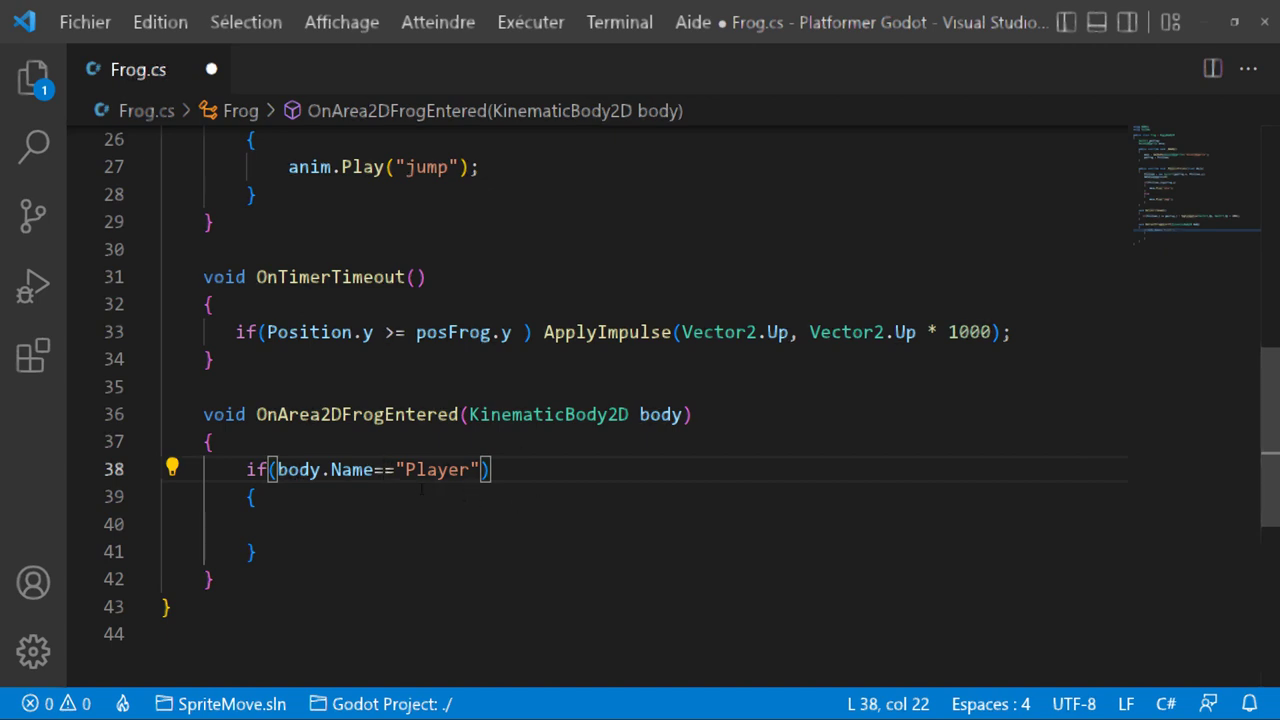
key("Down")
key("Down")
key("Down")
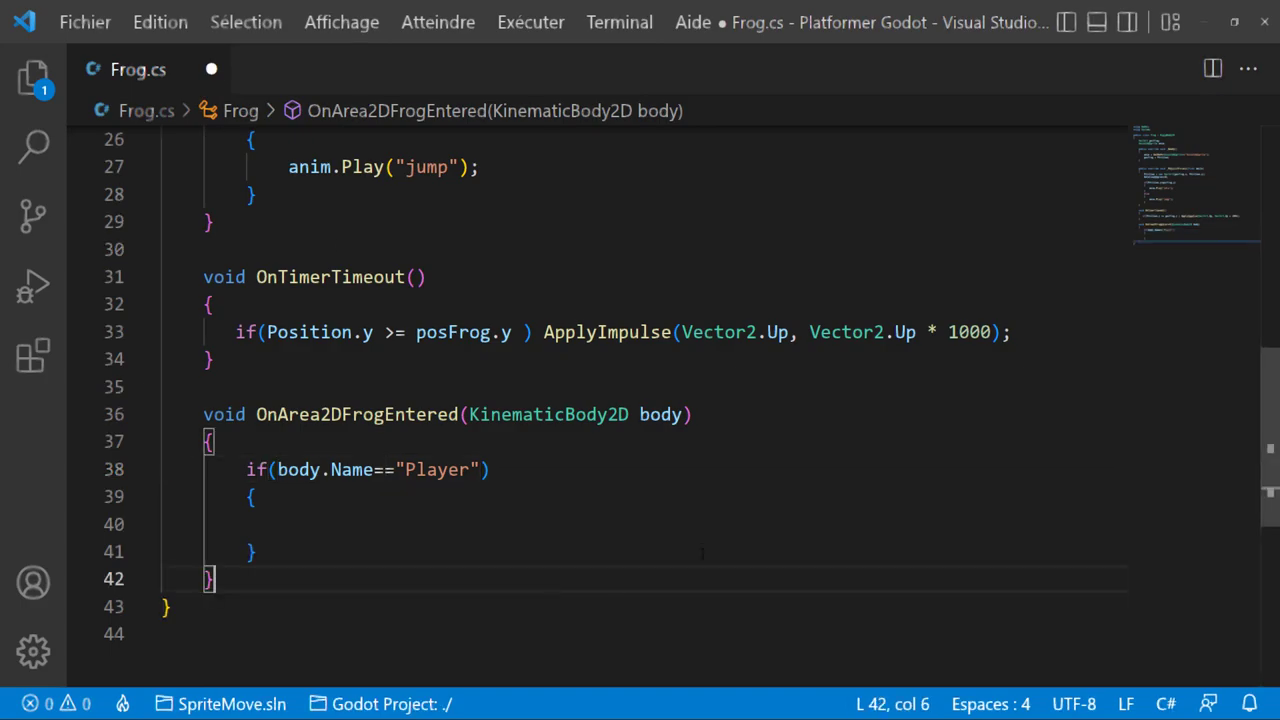
Step: Open Player.cs from the Player node and inspect the velocity and health lines in OnSpikeBodyEntered
left_click(55, 193)
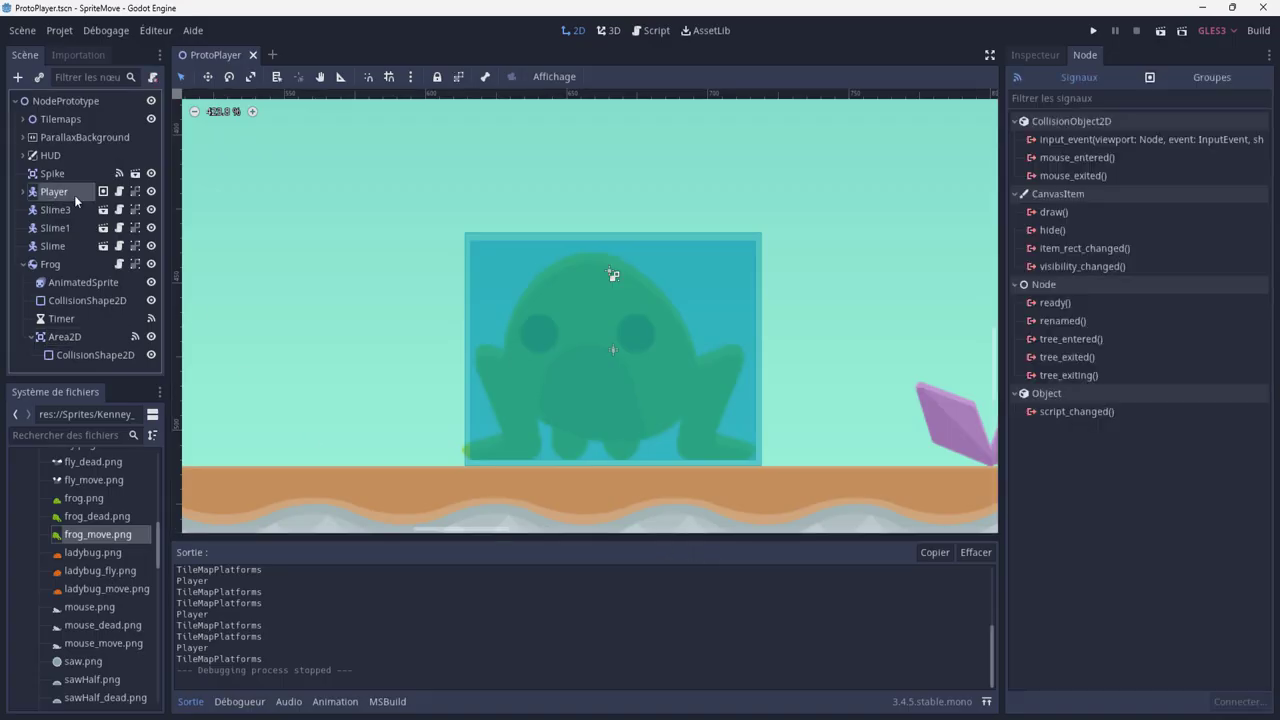
left_click(118, 193)
scroll(640, 400, "down", 3)
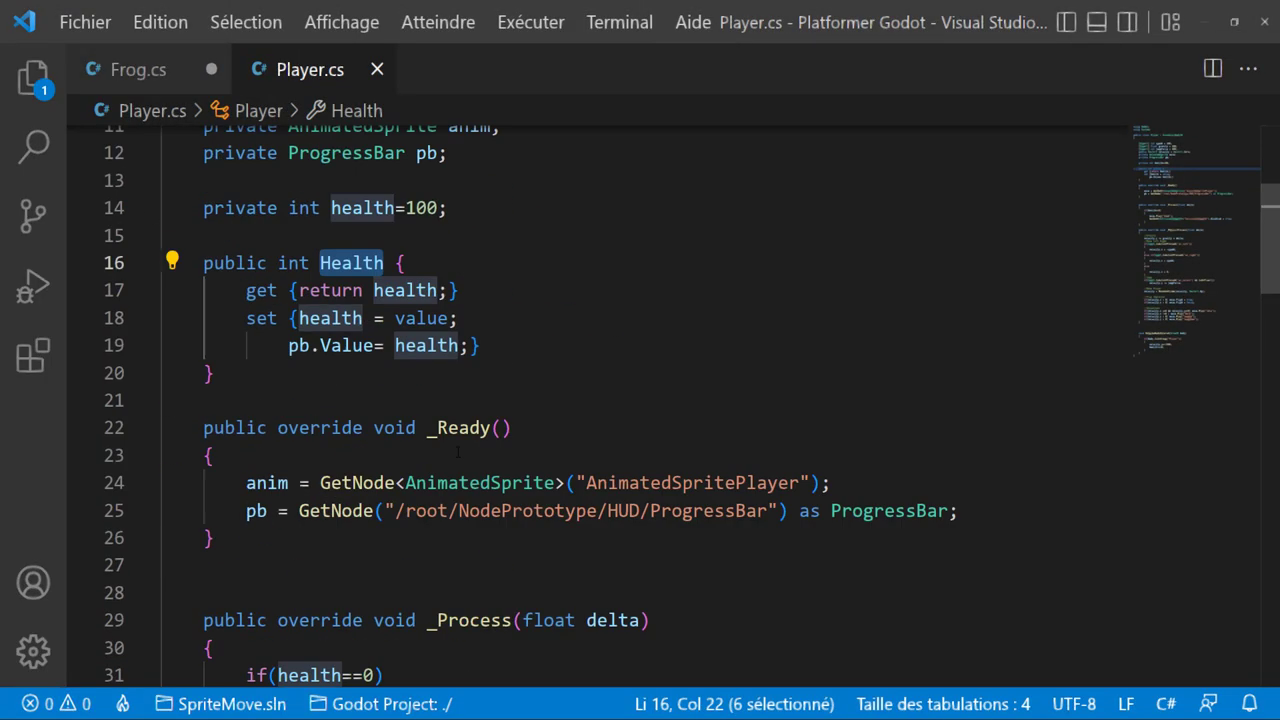
scroll(640, 400, "down", 7)
scroll(436, 501, "down", 5)
scroll(436, 501, "down", 5)
scroll(436, 501, "down", 4)
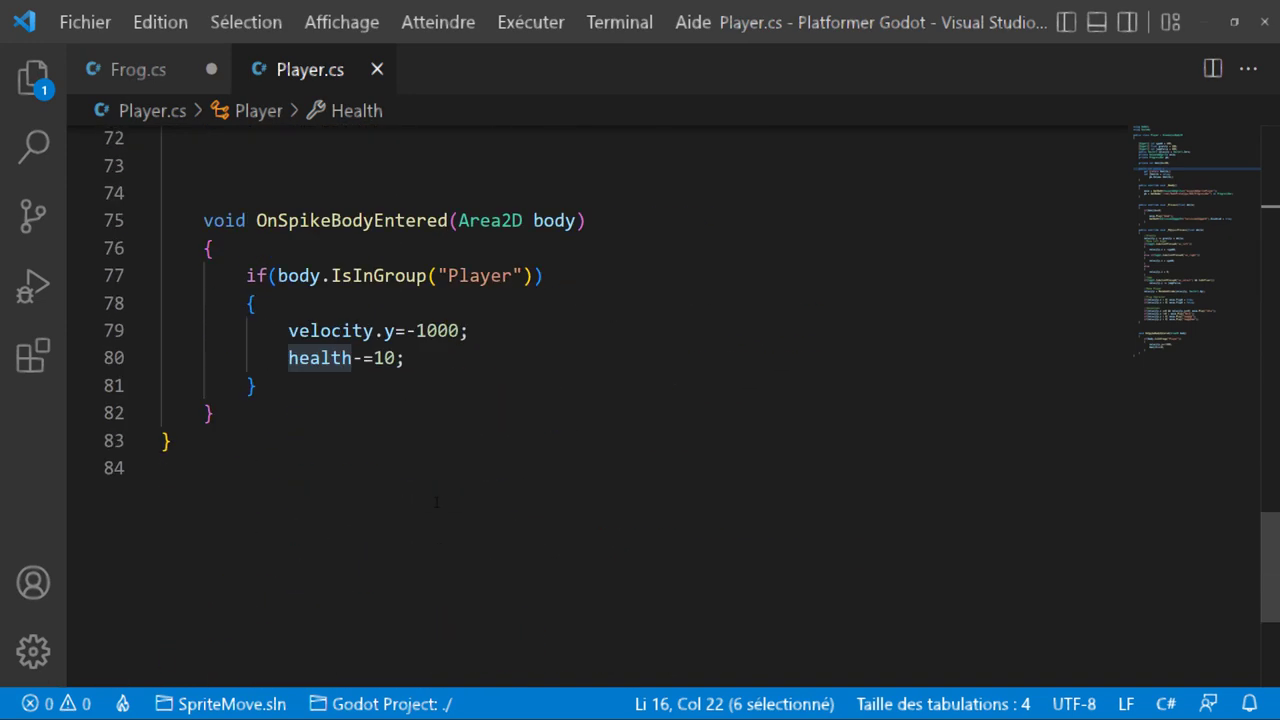
scroll(396, 391, "up", 3)
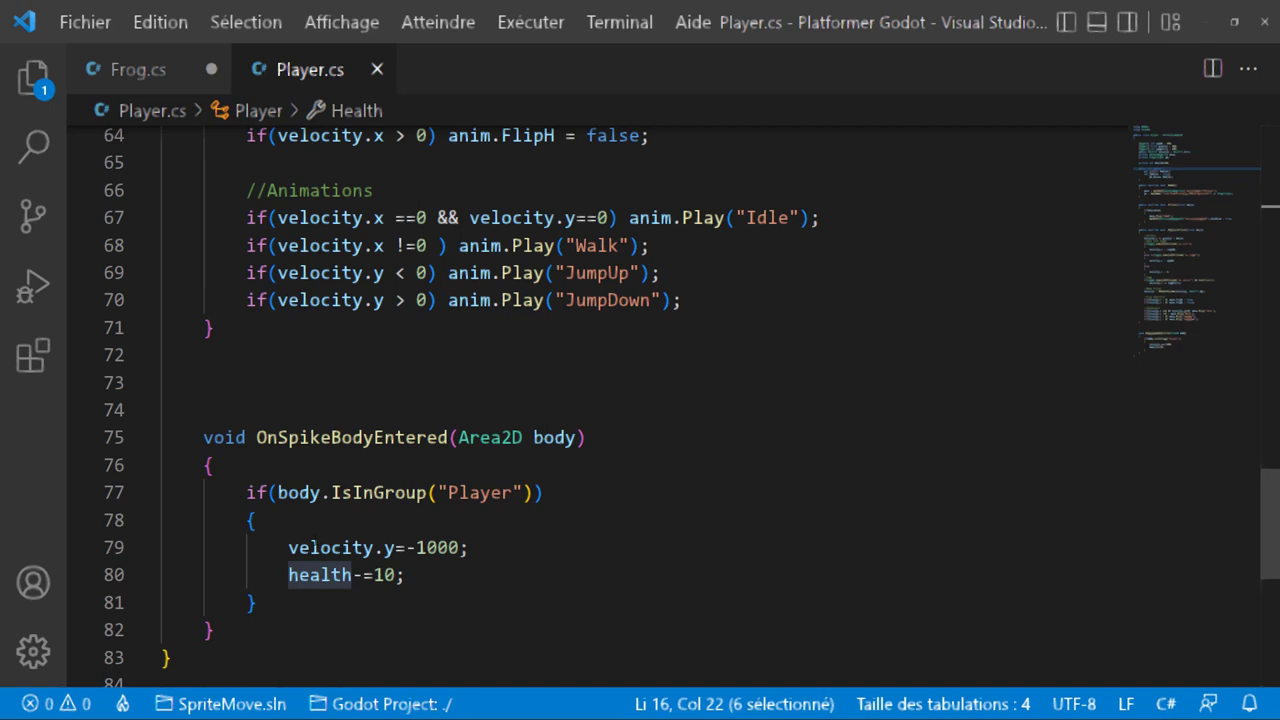
left_click_drag(288, 547, 500, 574)
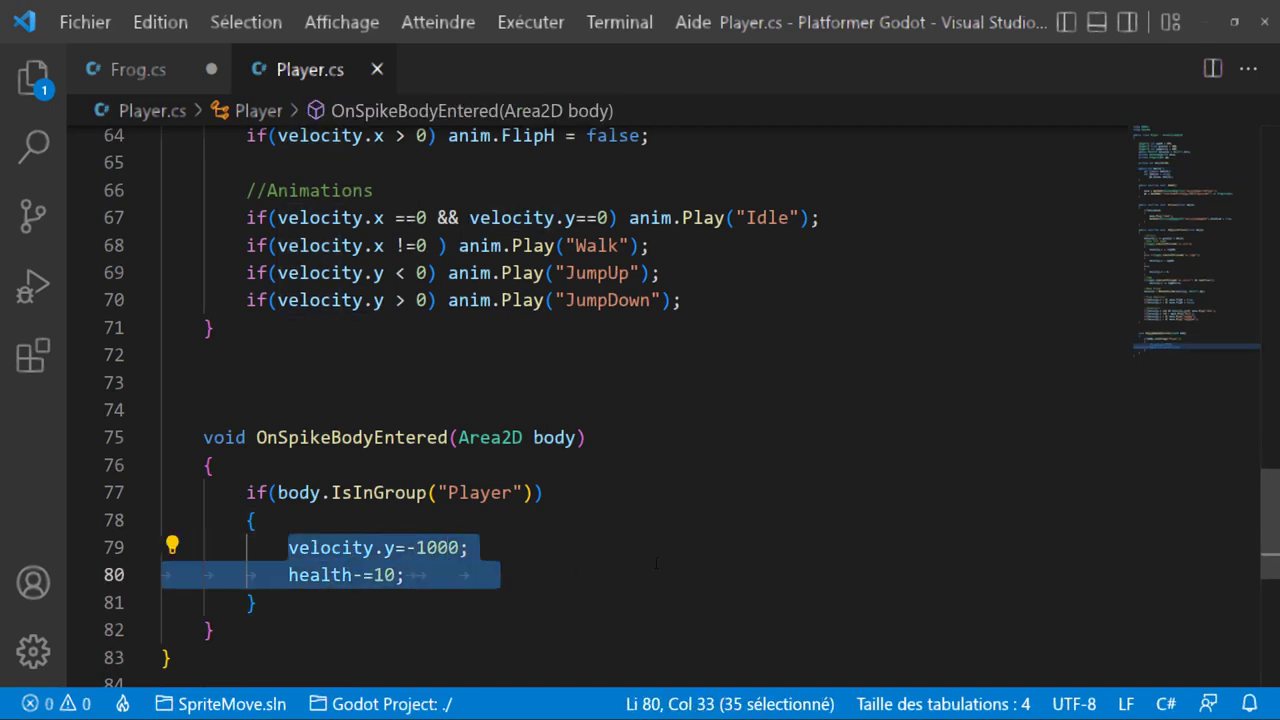
Step: Scroll back up through Player.cs to review its public declarations
scroll(492, 607, "up", 2)
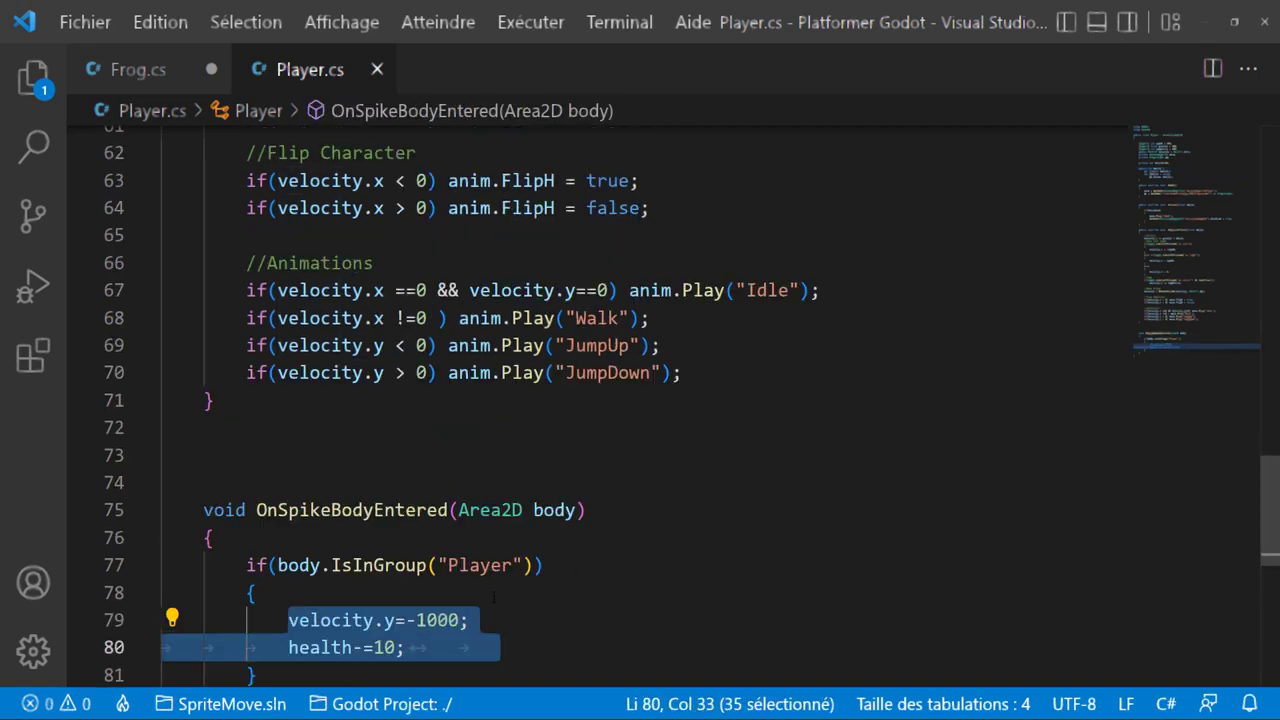
scroll(480, 580, "up", 10)
scroll(470, 550, "up", 8)
scroll(461, 534, "up", 1)
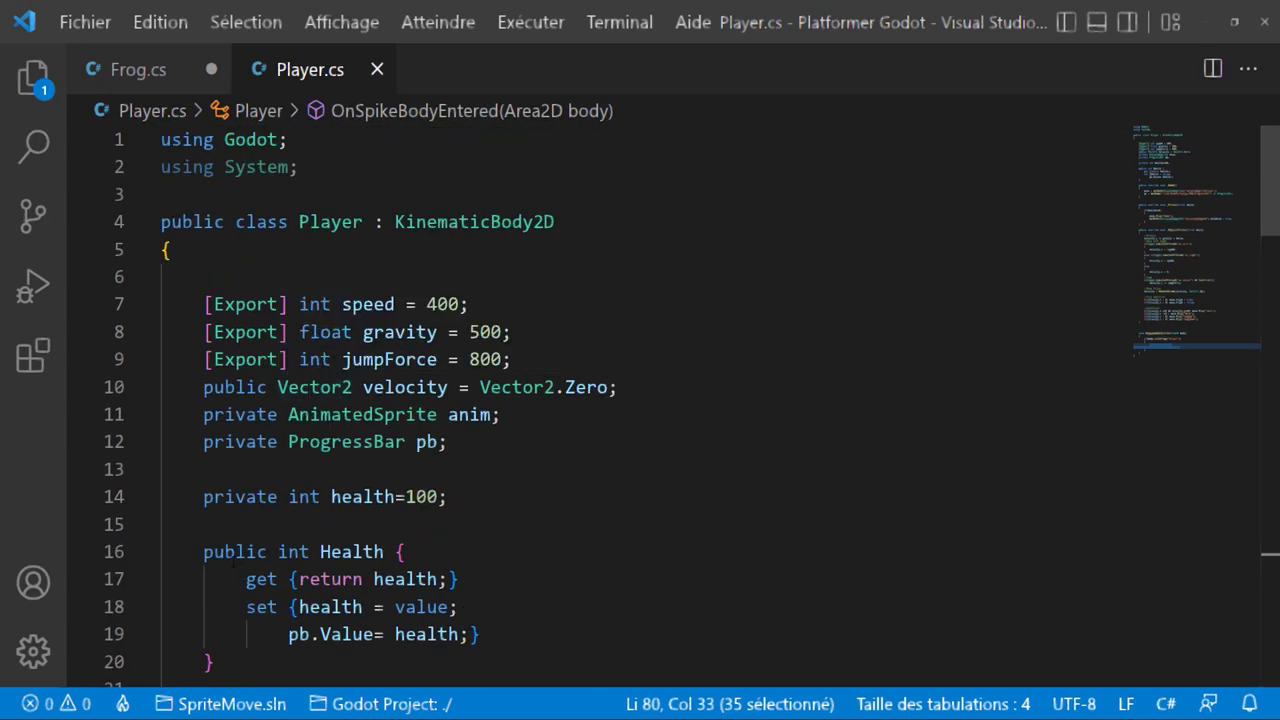
double_click(234, 554)
scroll(578, 548, "down", 5)
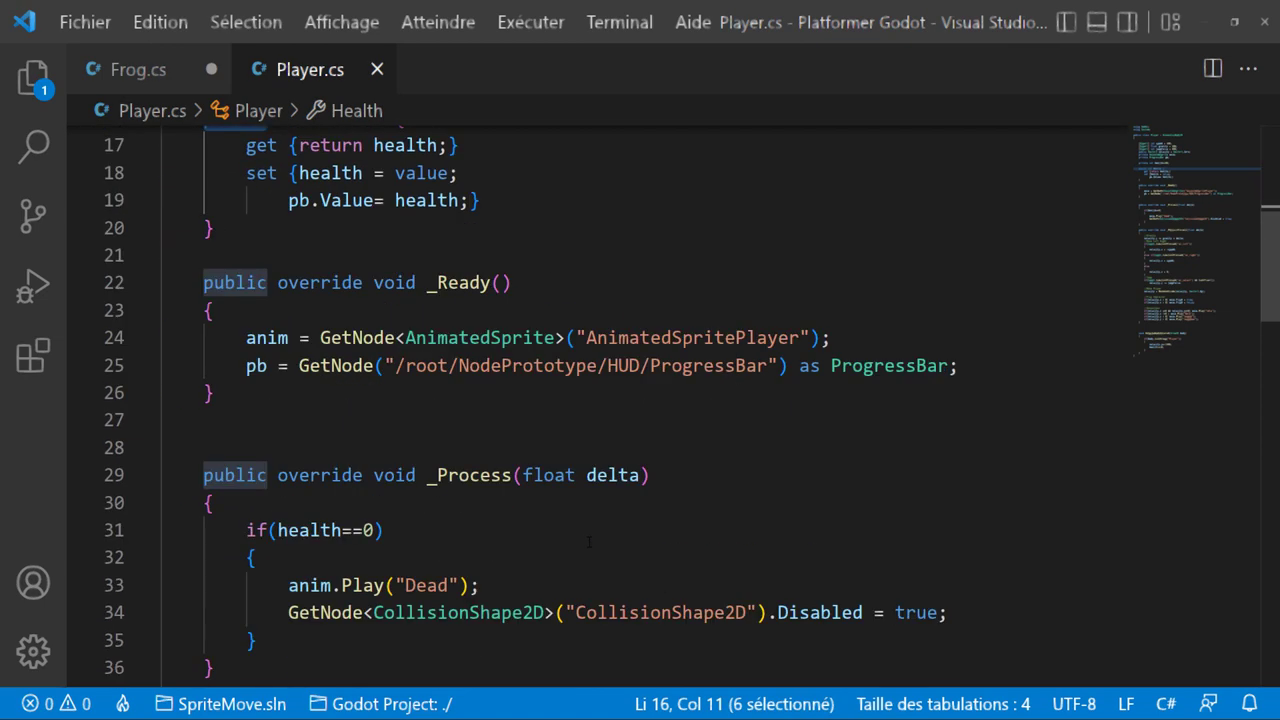
scroll(578, 548, "down", 5)
Step: In Frog.cs, indent the empty line inside the if(body.Name=="Player") block
left_click(138, 70)
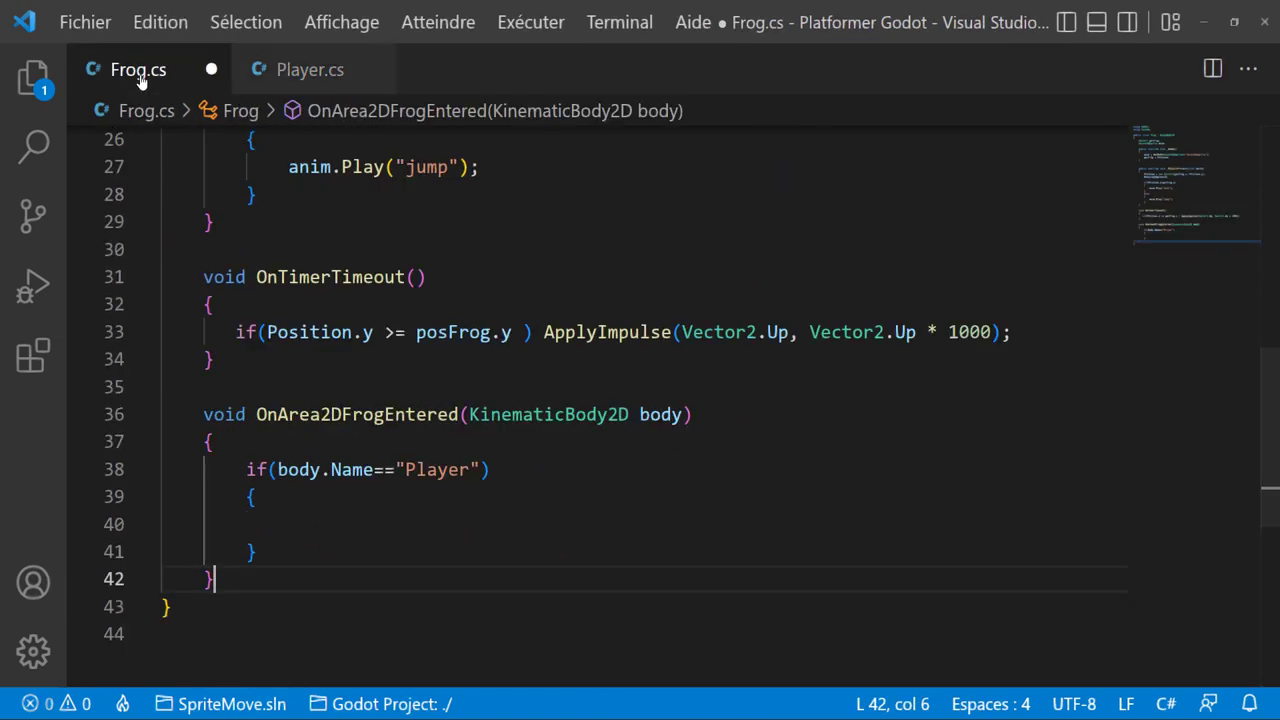
left_click(366, 524)
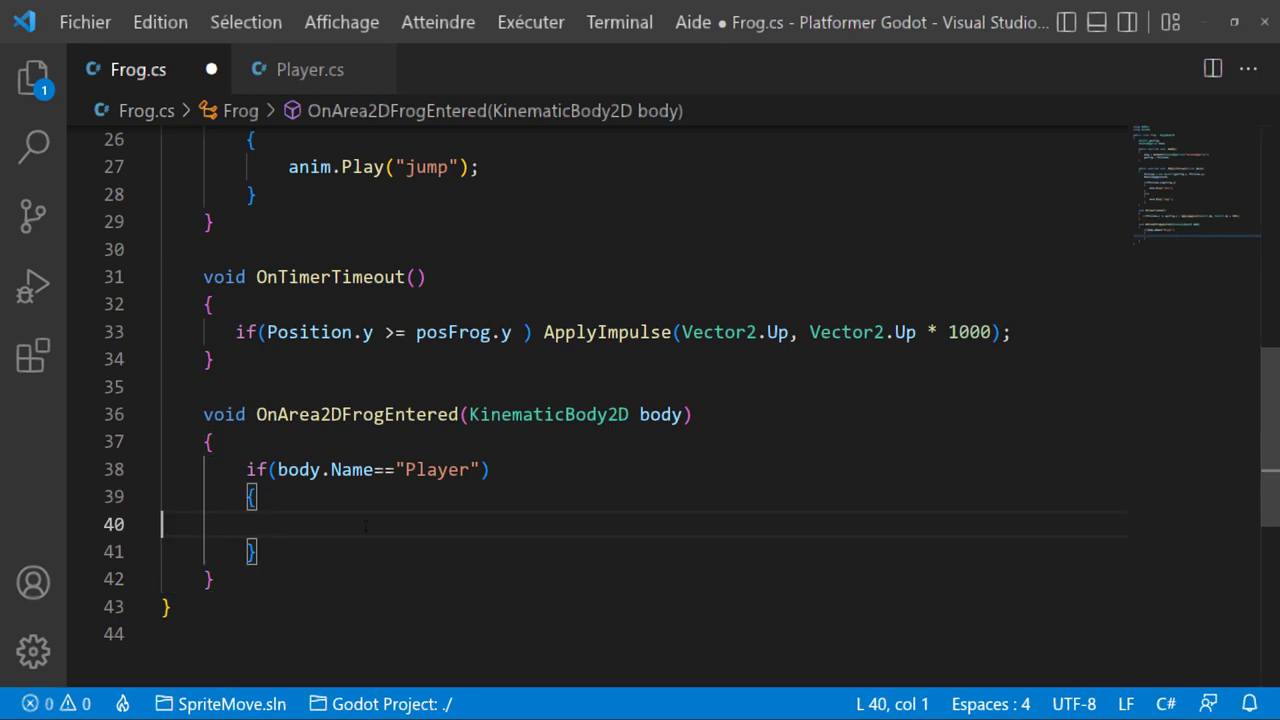
key("Tab")
key("Tab")
key("Tab")
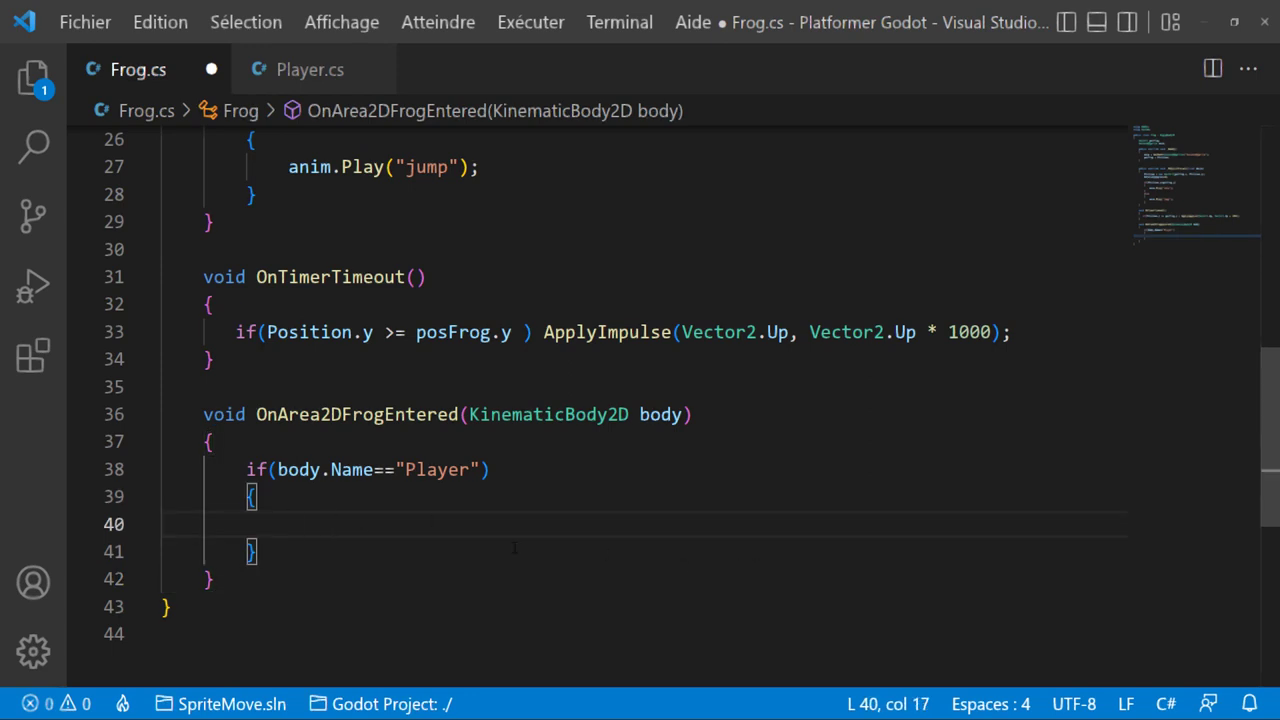
key("BackSpace")
key("BackSpace")
key("Tab")
Step: Write the unfinished line Player p = GetNode("/root/") there
type("Player")
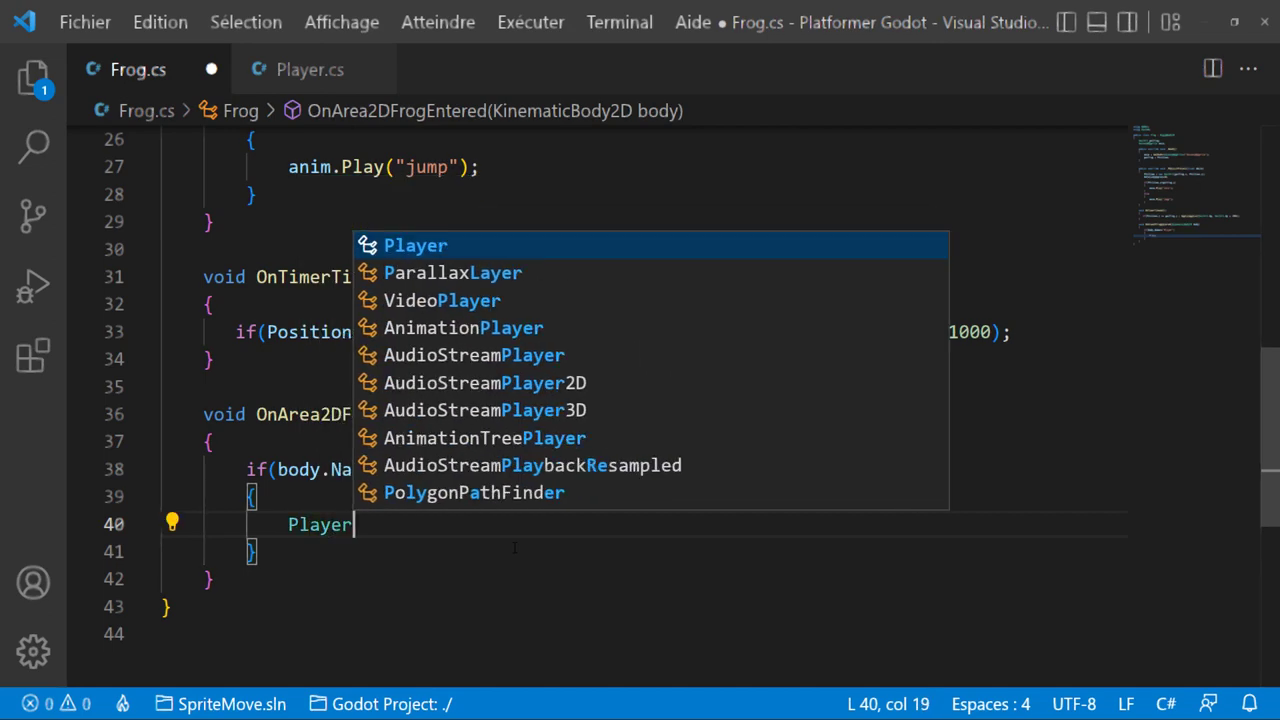
type(" p ")
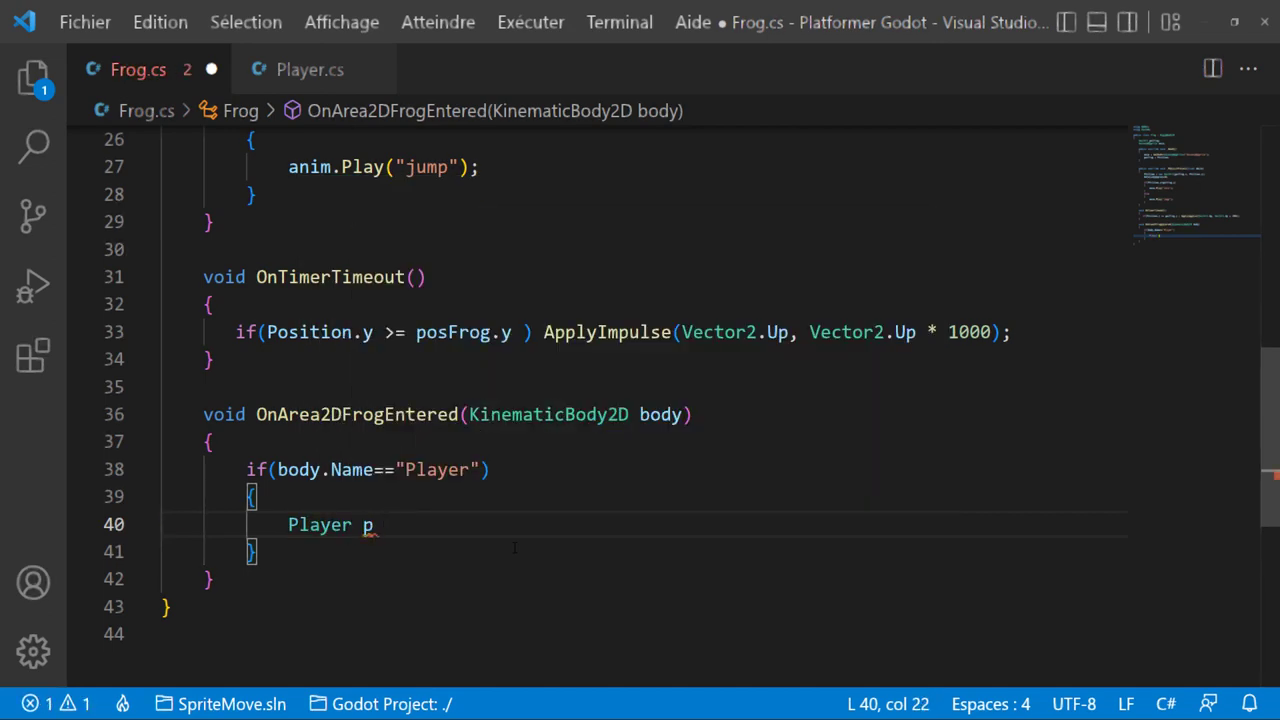
type("= Get")
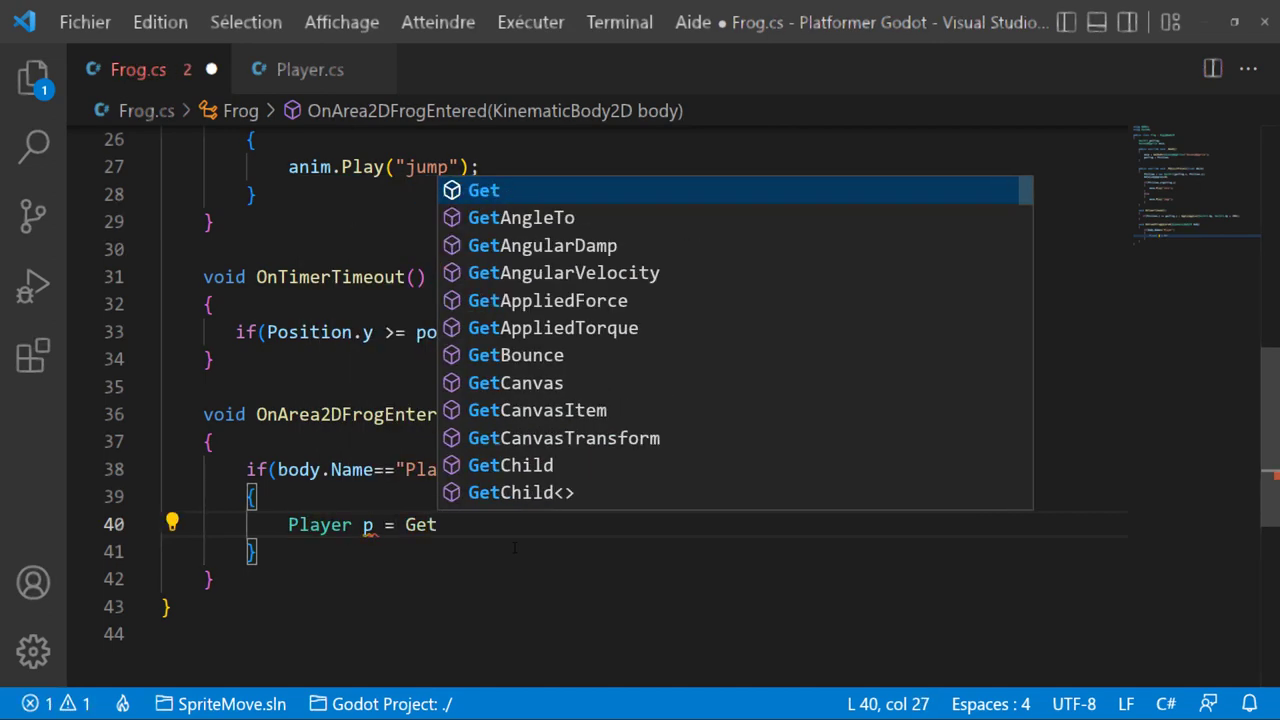
type("node")
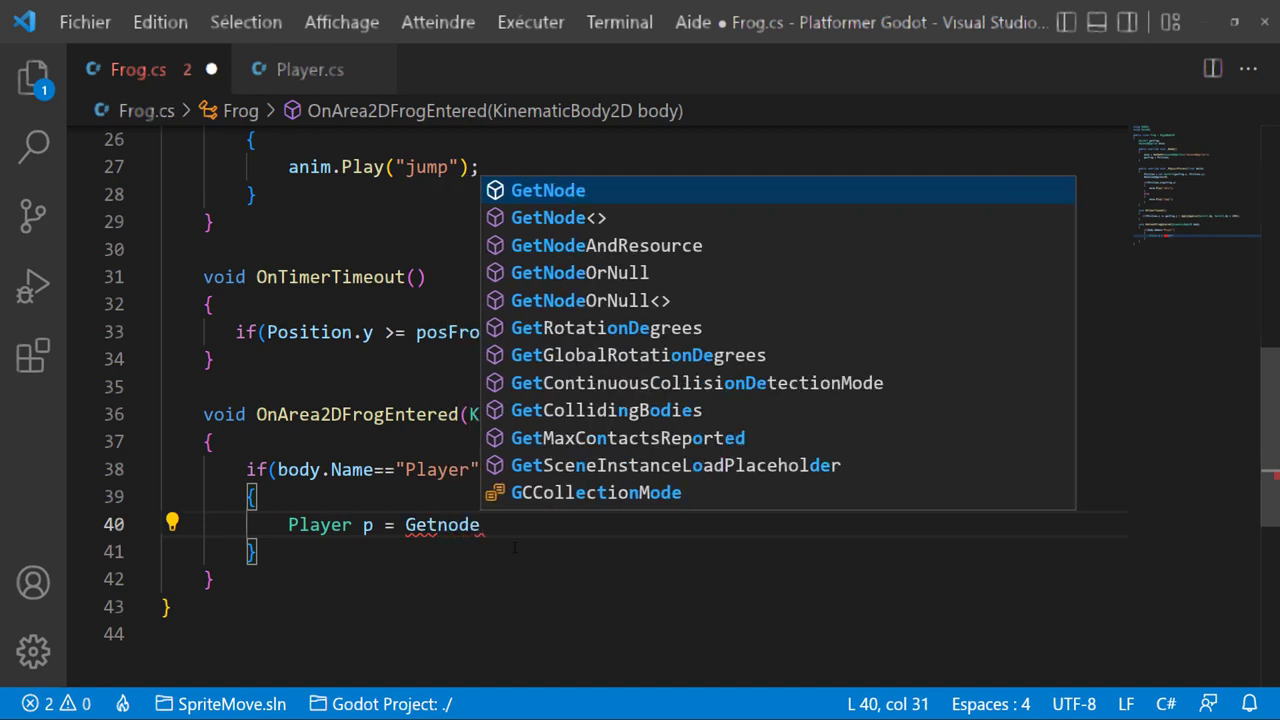
key("Down")
type("(")
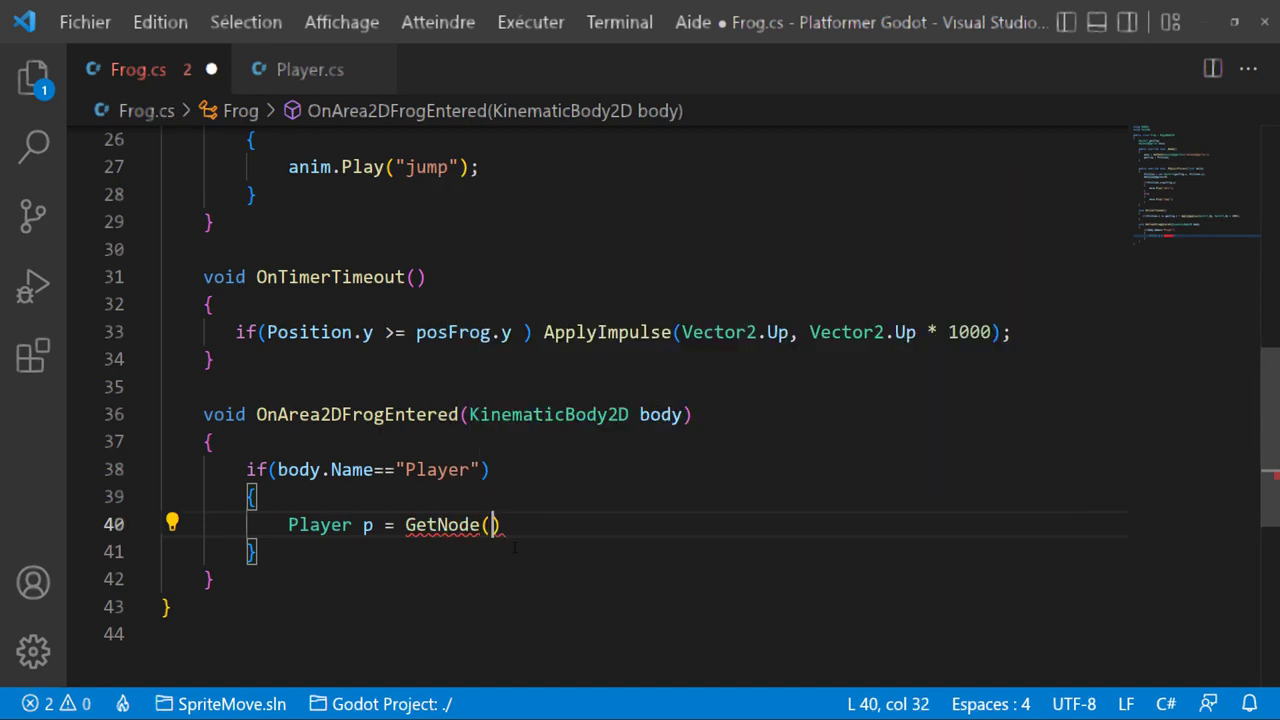
type("\"\"")
key("Left")
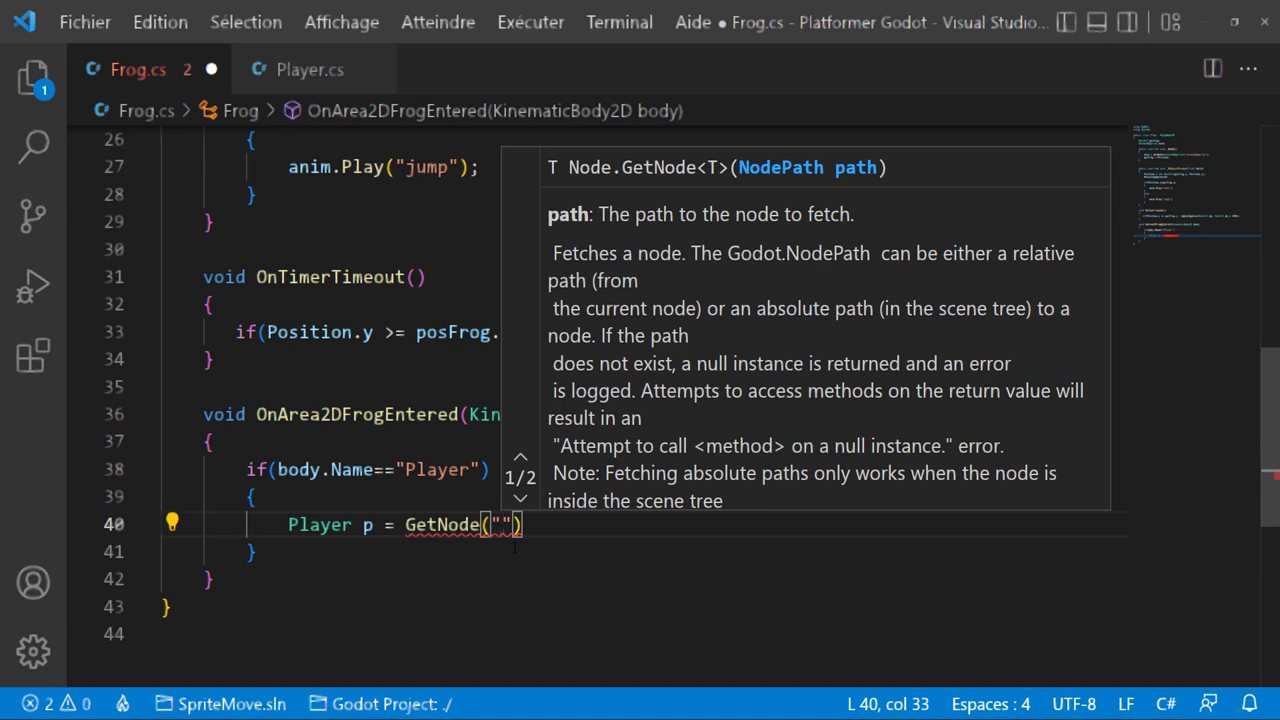
type("/root")
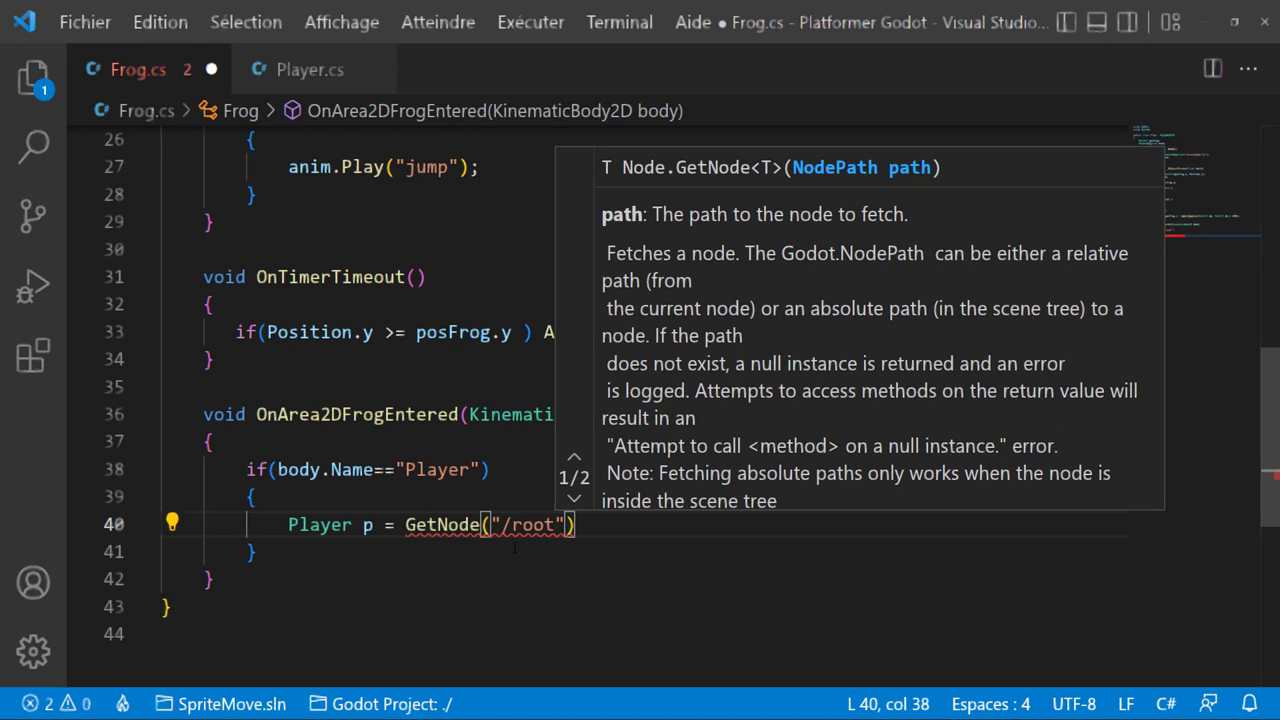
type("/")
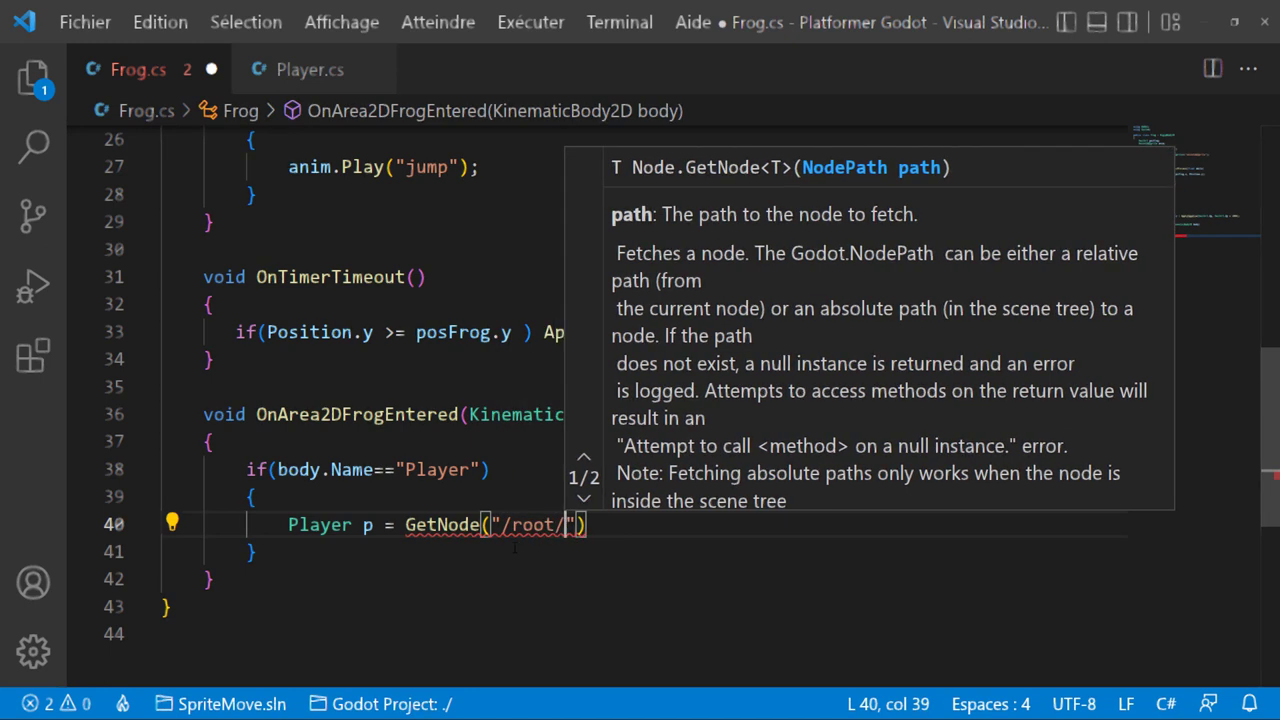
key("alt+Tab")
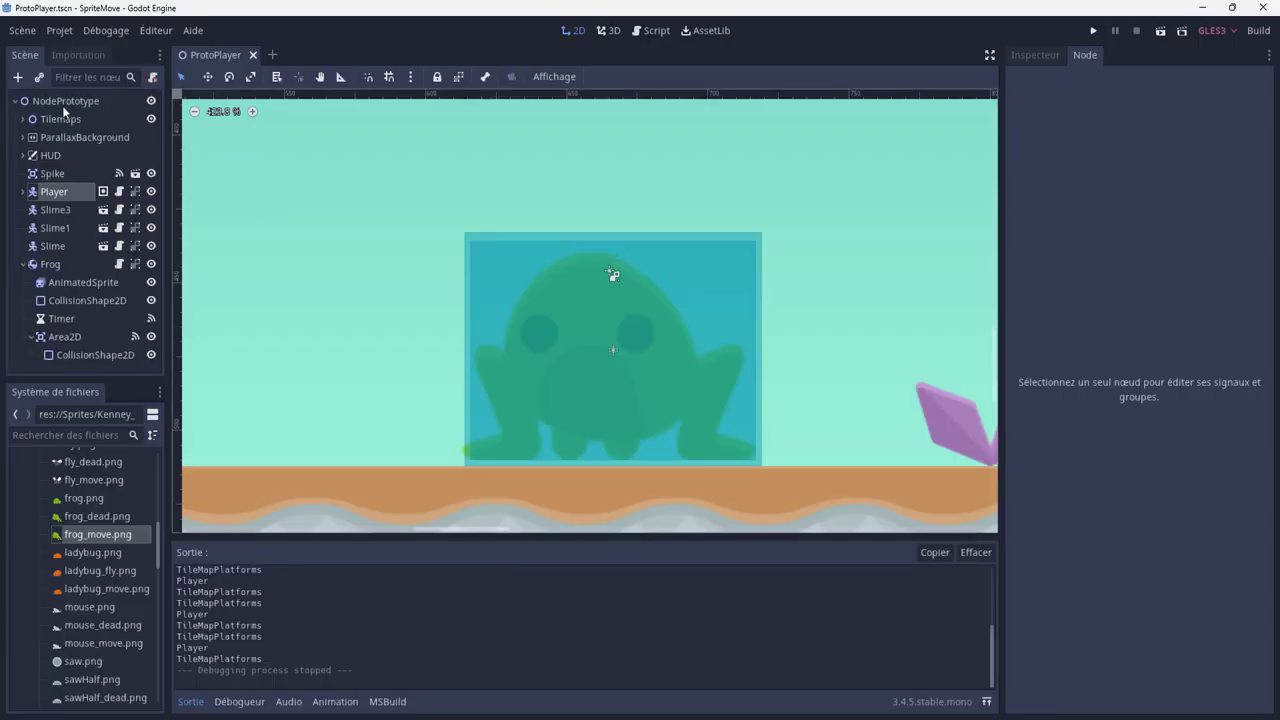
Step: Build the GetNode path from the copied NodePrototype name plus "/" + body.Name
left_click(63, 104)
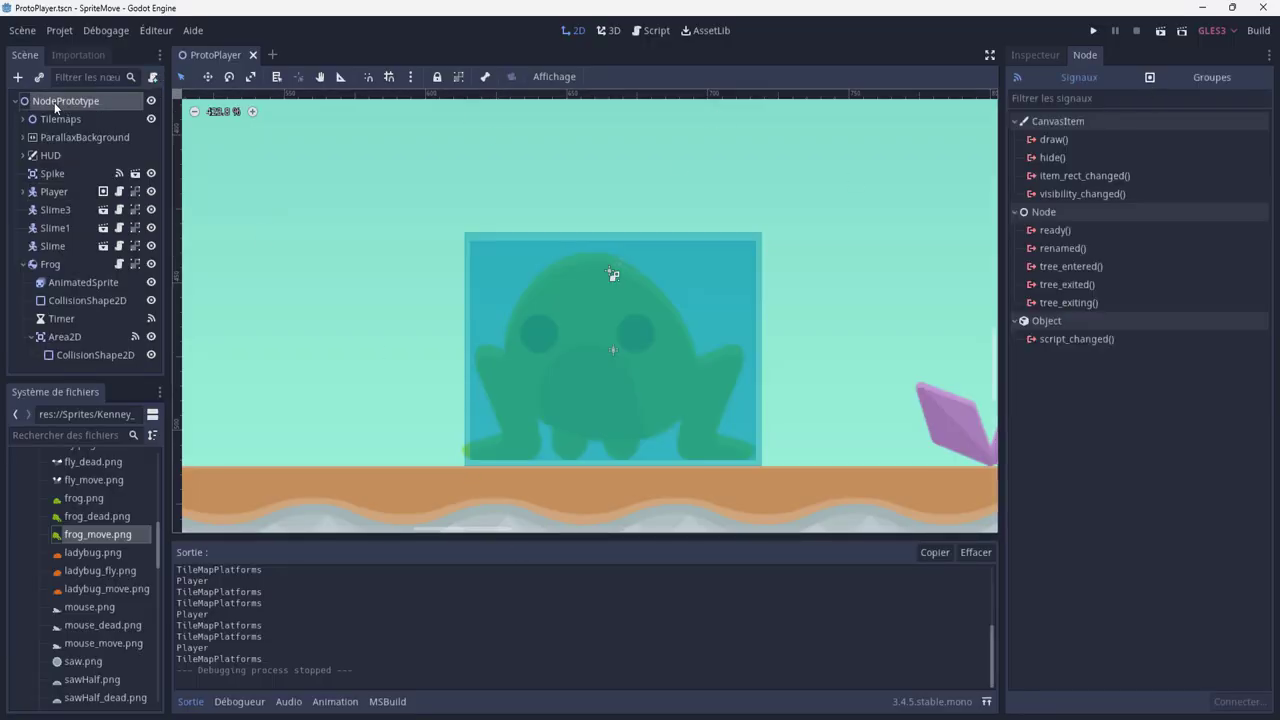
double_click(64, 104)
key("ctrl+c")
key("alt+Tab")
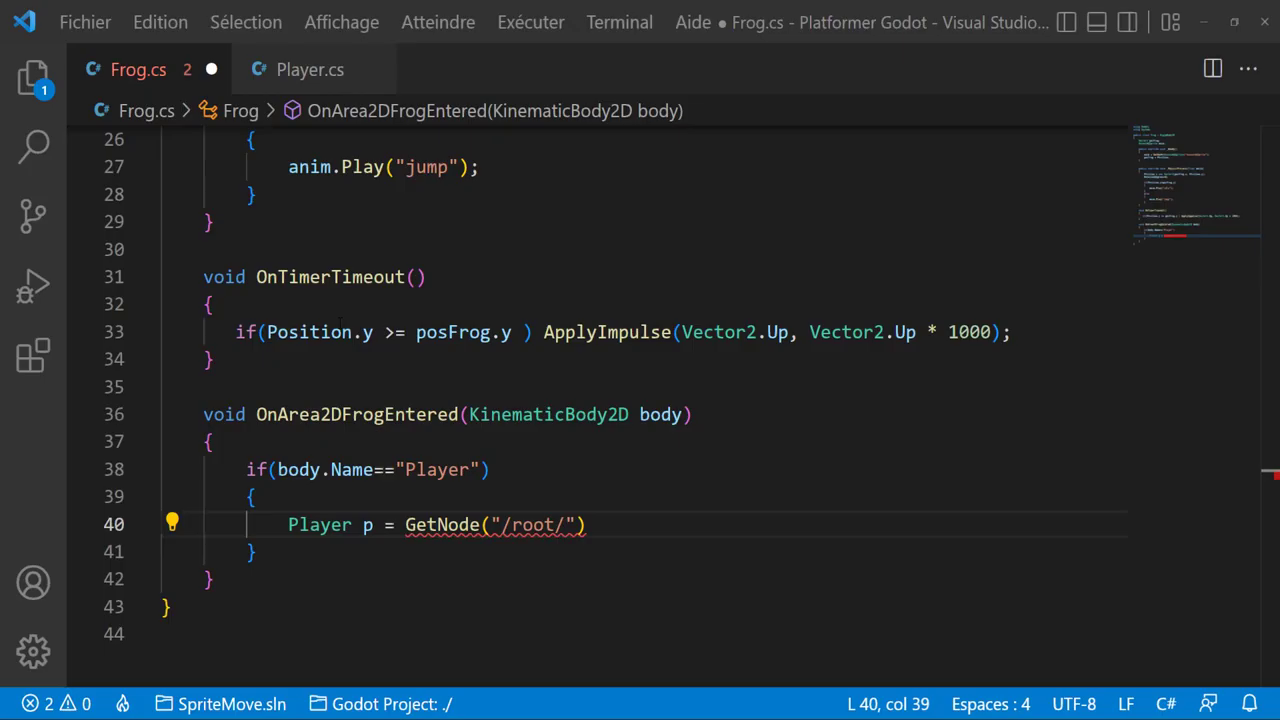
key("ctrl+v")
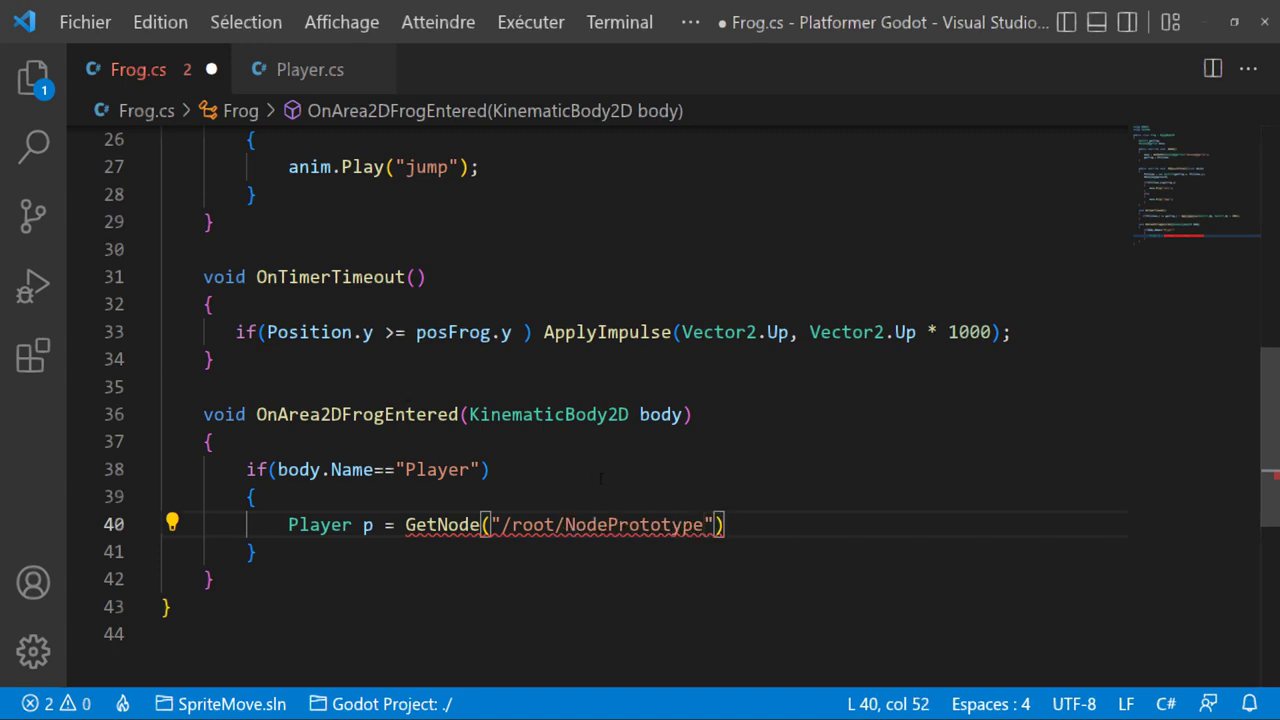
type("/")
type("\" + ")
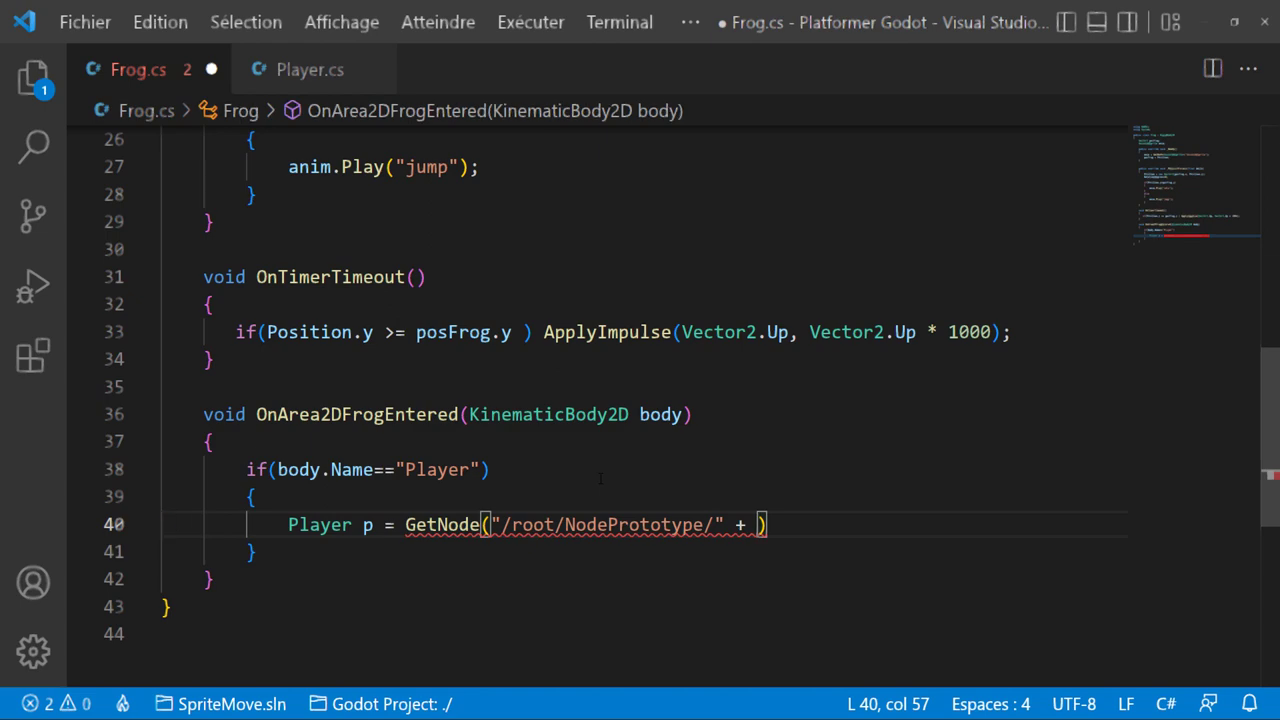
type("bpod")
key("BackSpace")
key("BackSpace")
key("BackSpace")
key("BackSpace")
key("BackSpace")
type("bpo")
key("BackSpace")
key("BackSpace")
type("o")
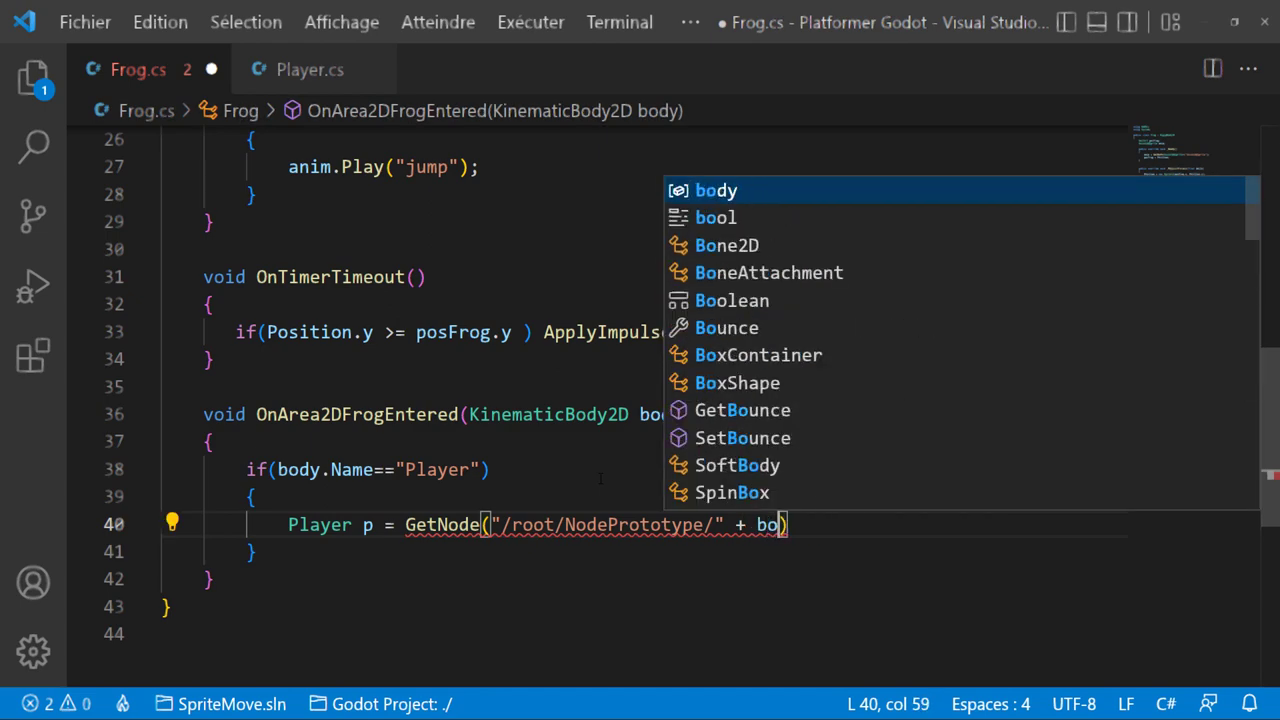
type("dy.na")
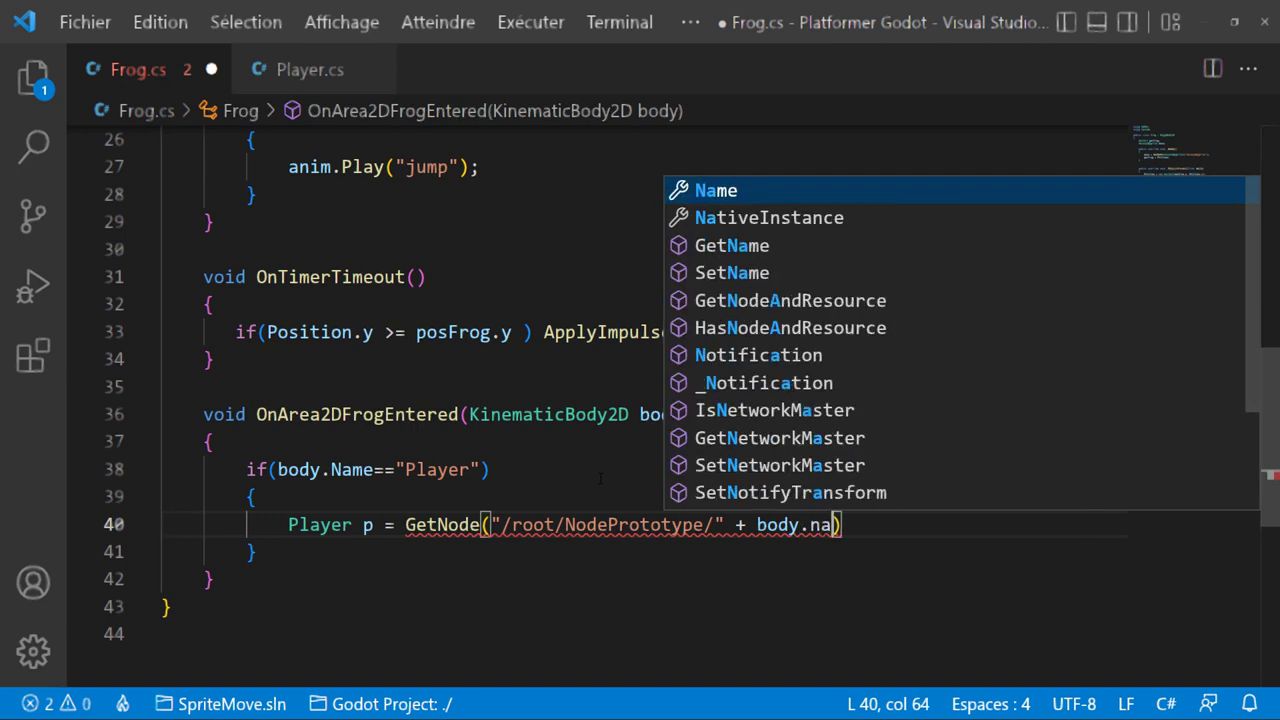
key("Return")
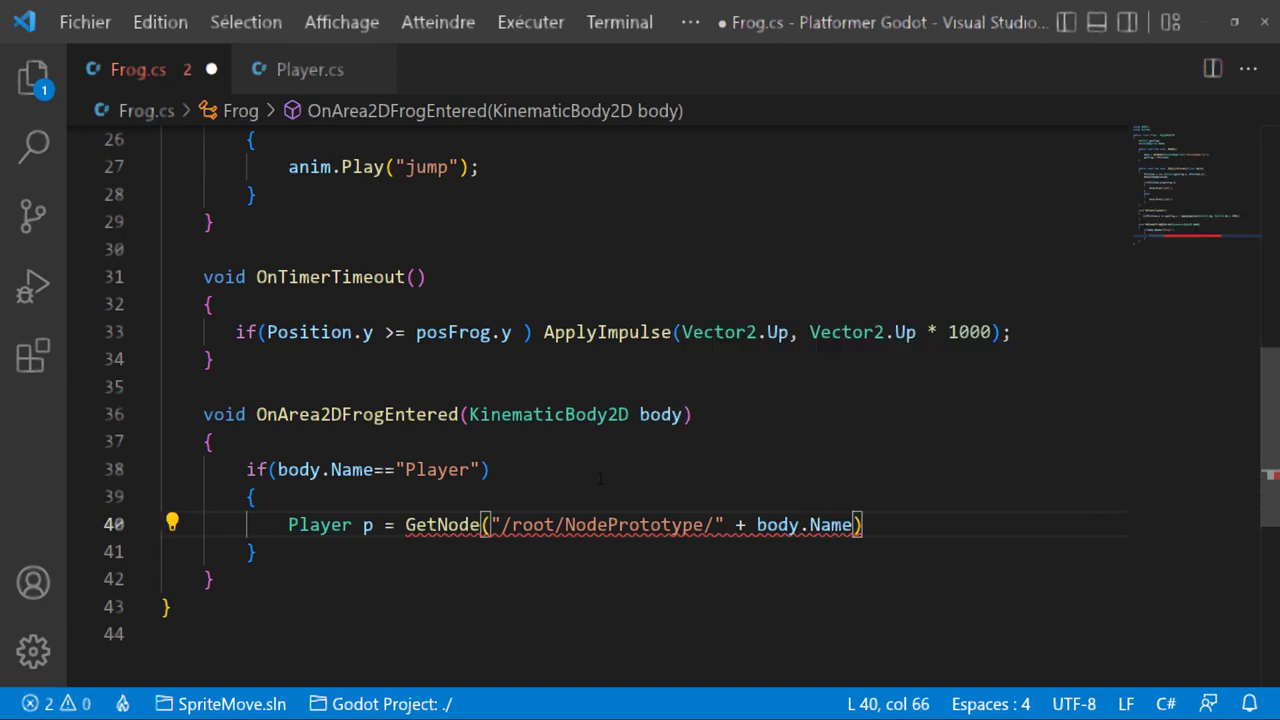
Step: Cast the fetched node as Player and end the line
key("Right")
type("as P")
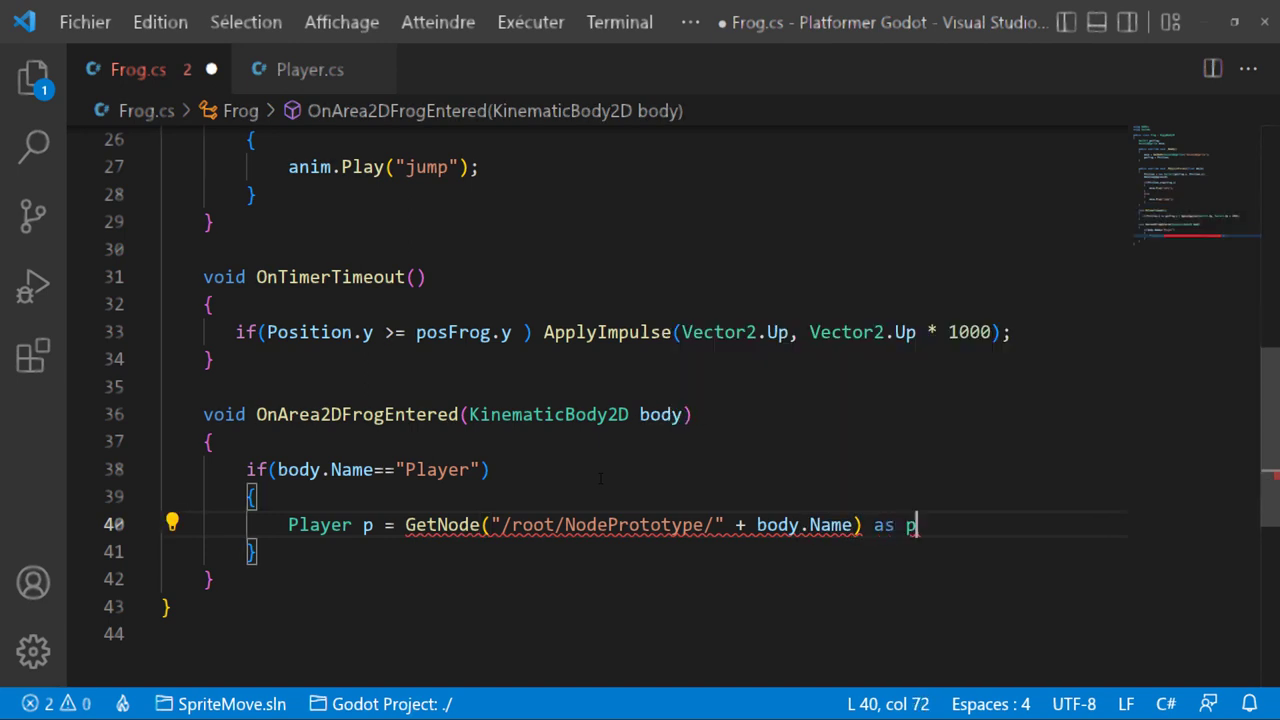
type("lane")
key("BackSpace")
key("BackSpace")
key("BackSpace")
key("BackSpace")
key("BackSpace")
type("Player;")
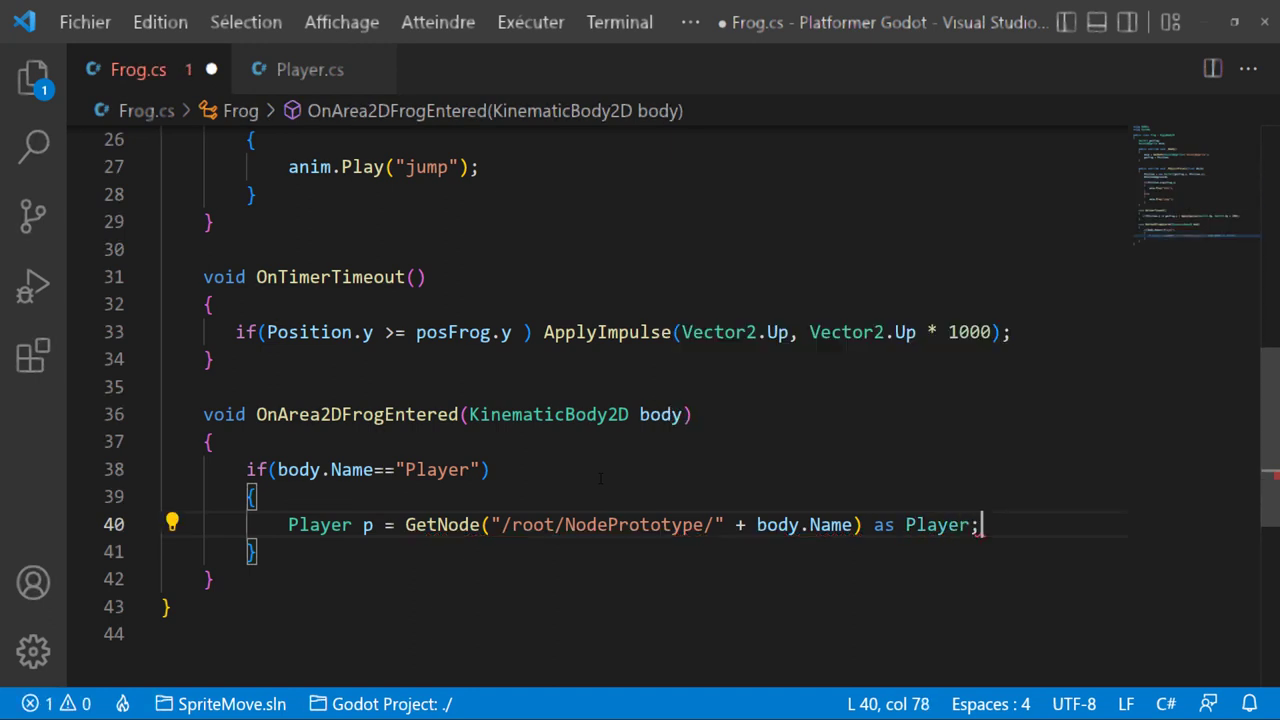
key("Return")
Step: Add p.Health-=10; and p.velocity.y=-1000; lines
type("p.")
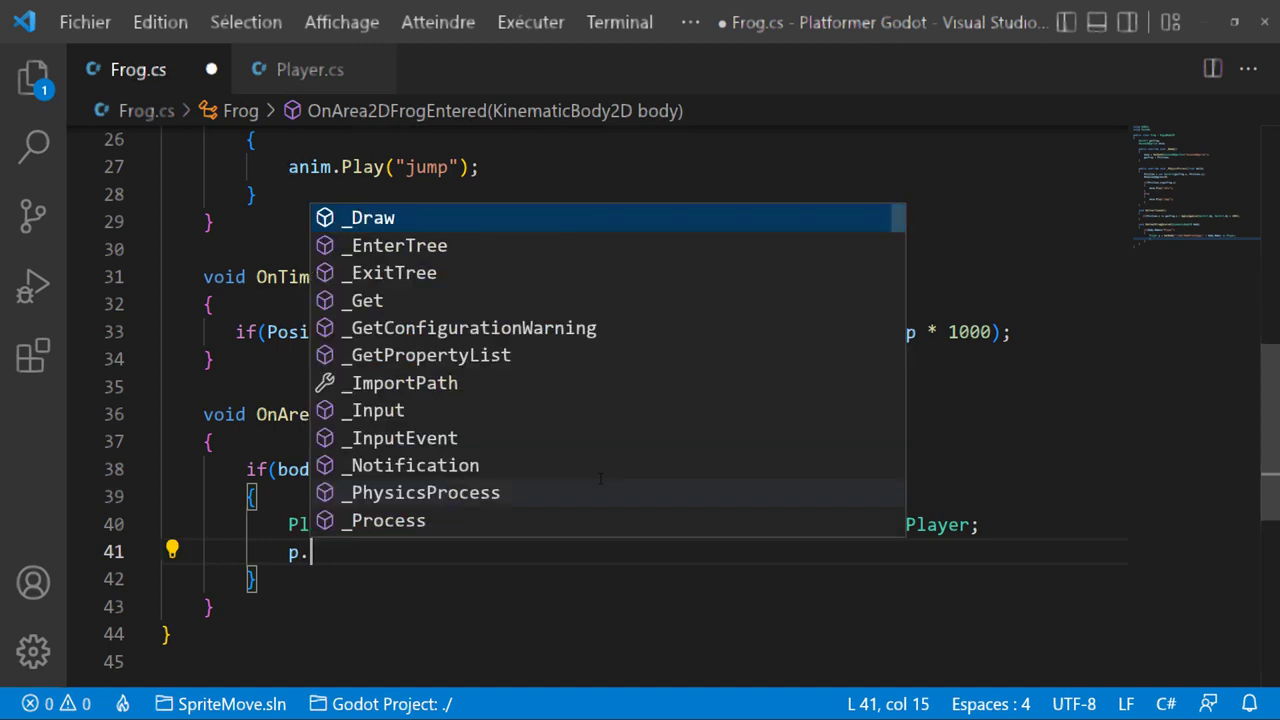
type("he")
key("Tab")
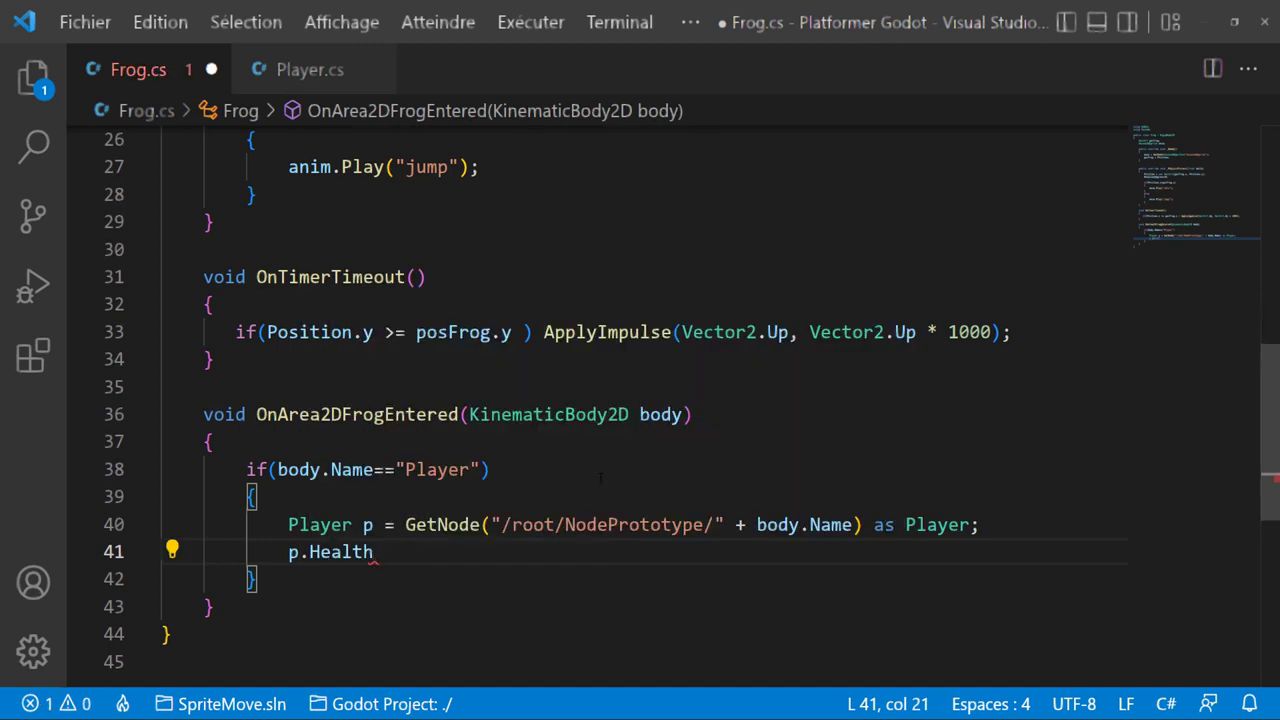
type("-=1")
type("0;")
key("Return")
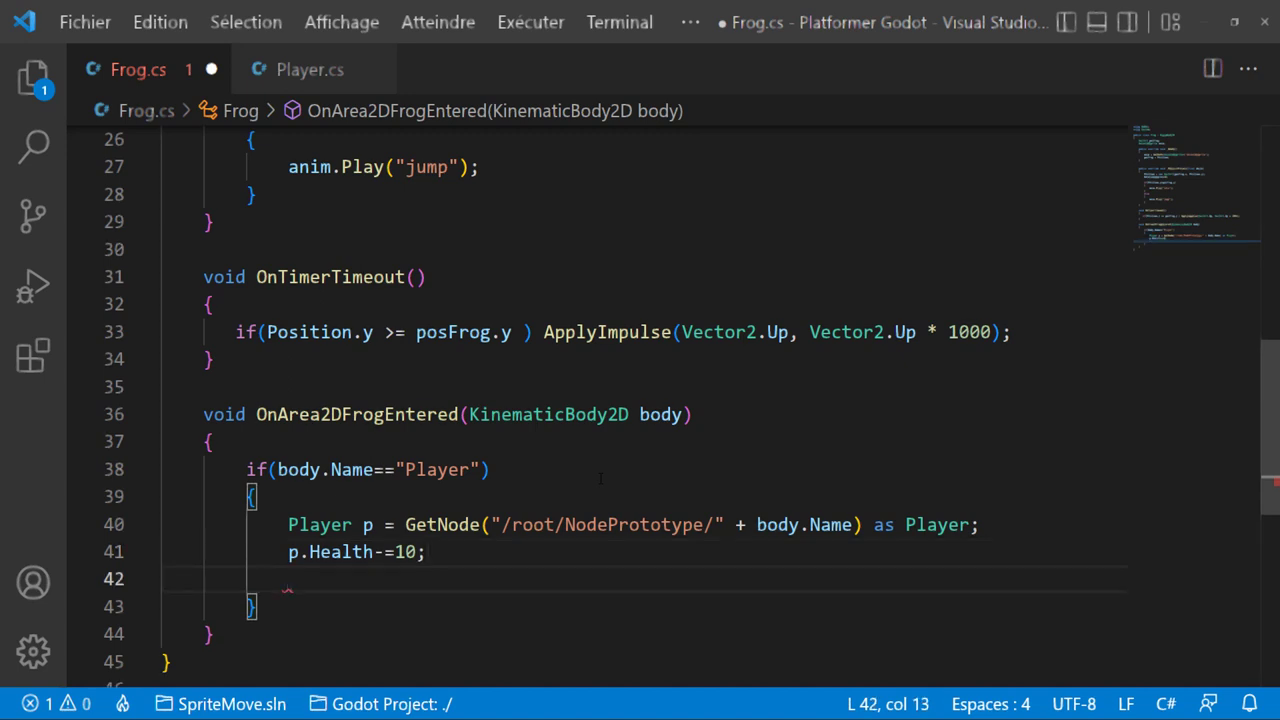
type("p")
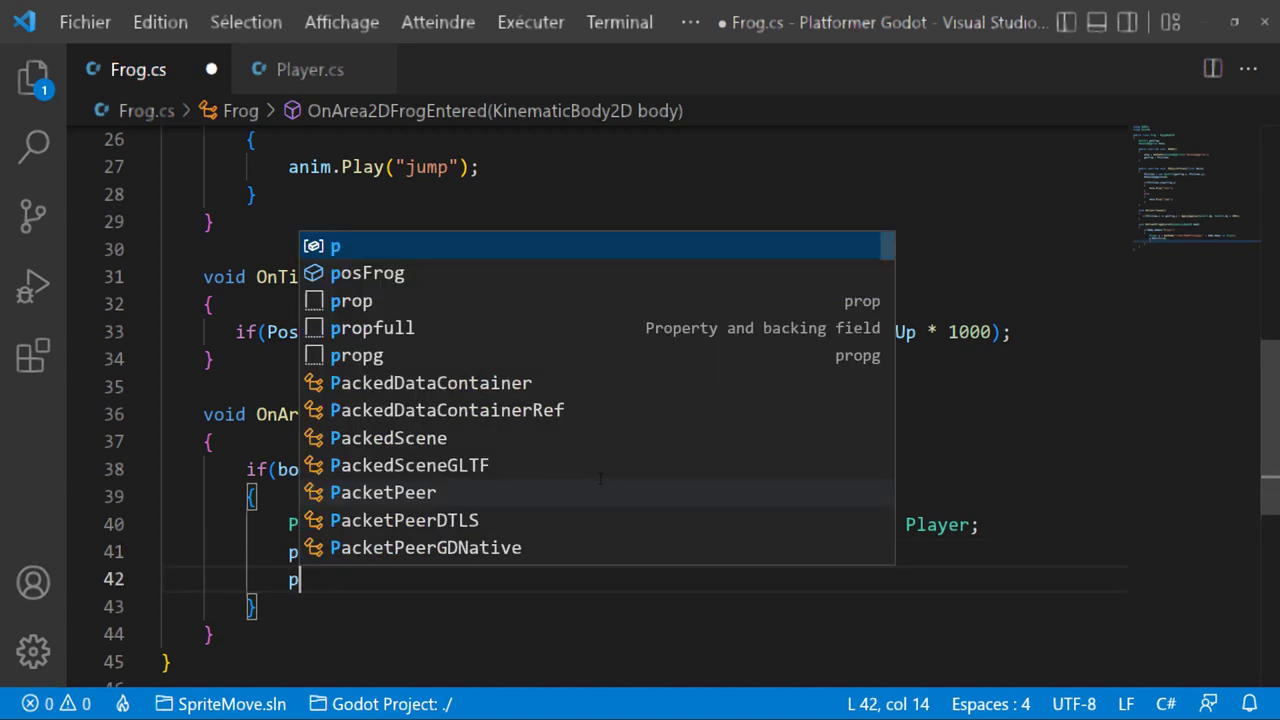
type(".ve")
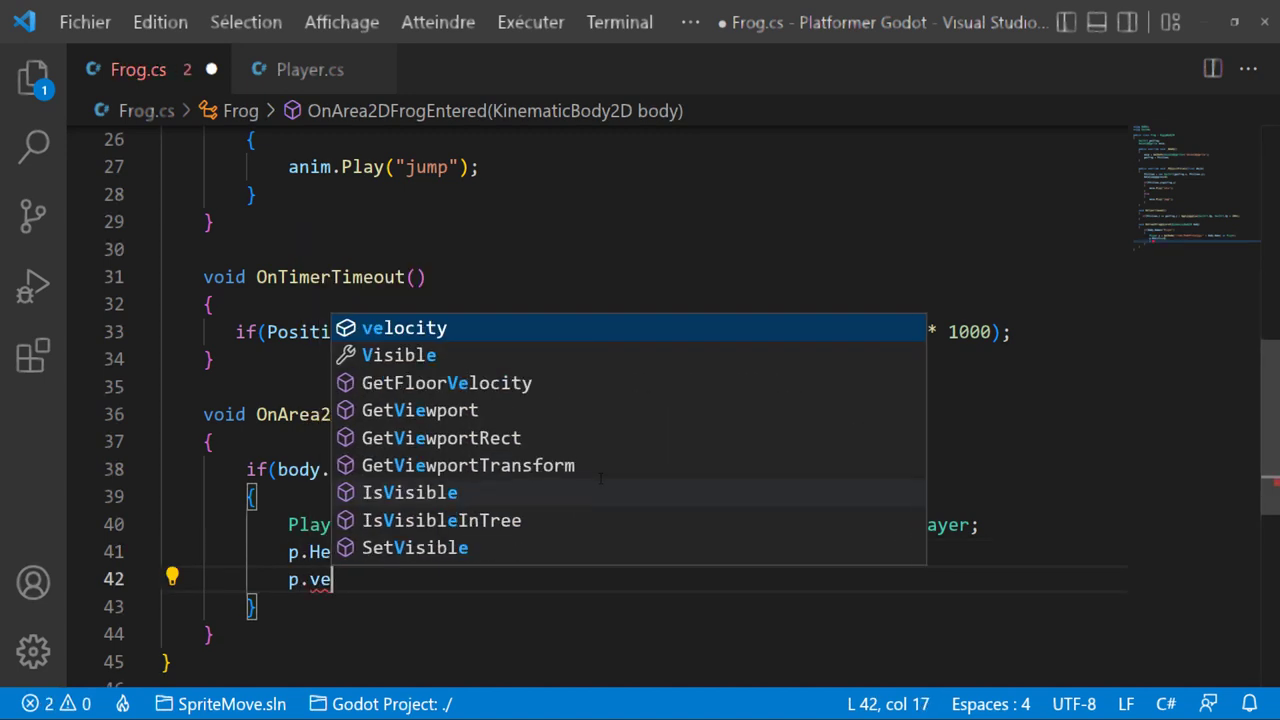
key("Tab")
type(".y")
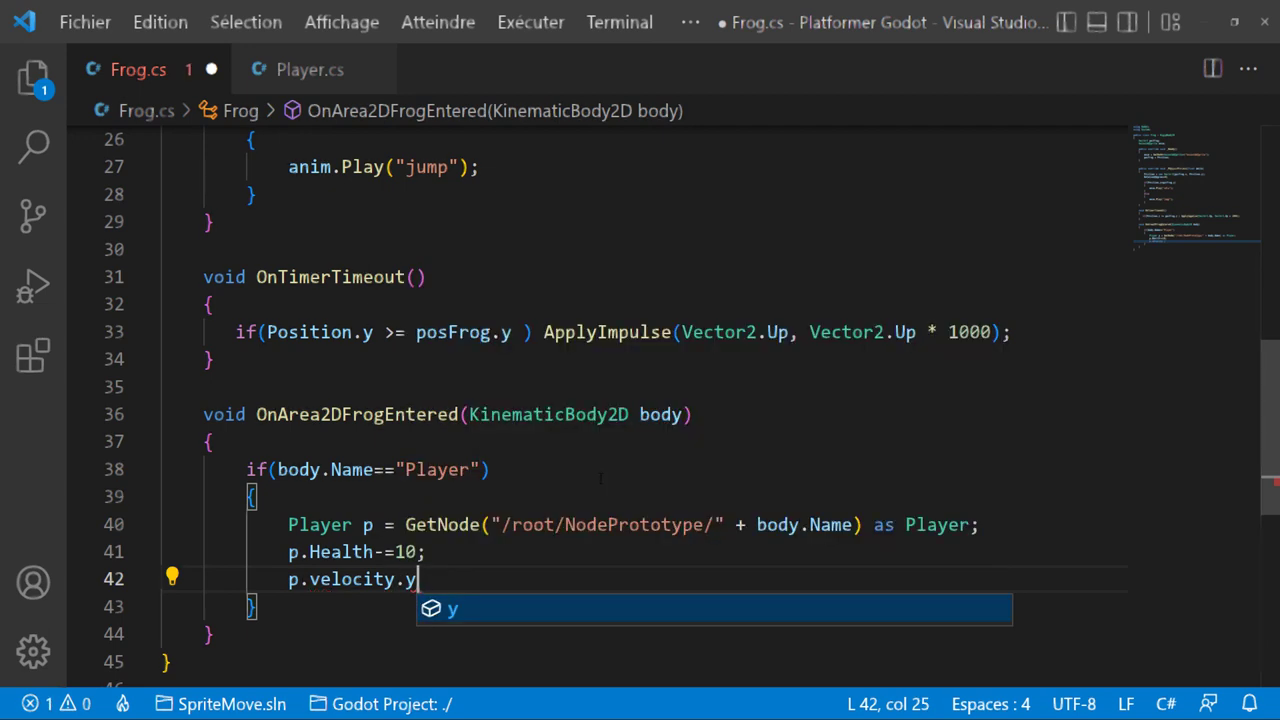
type("=")
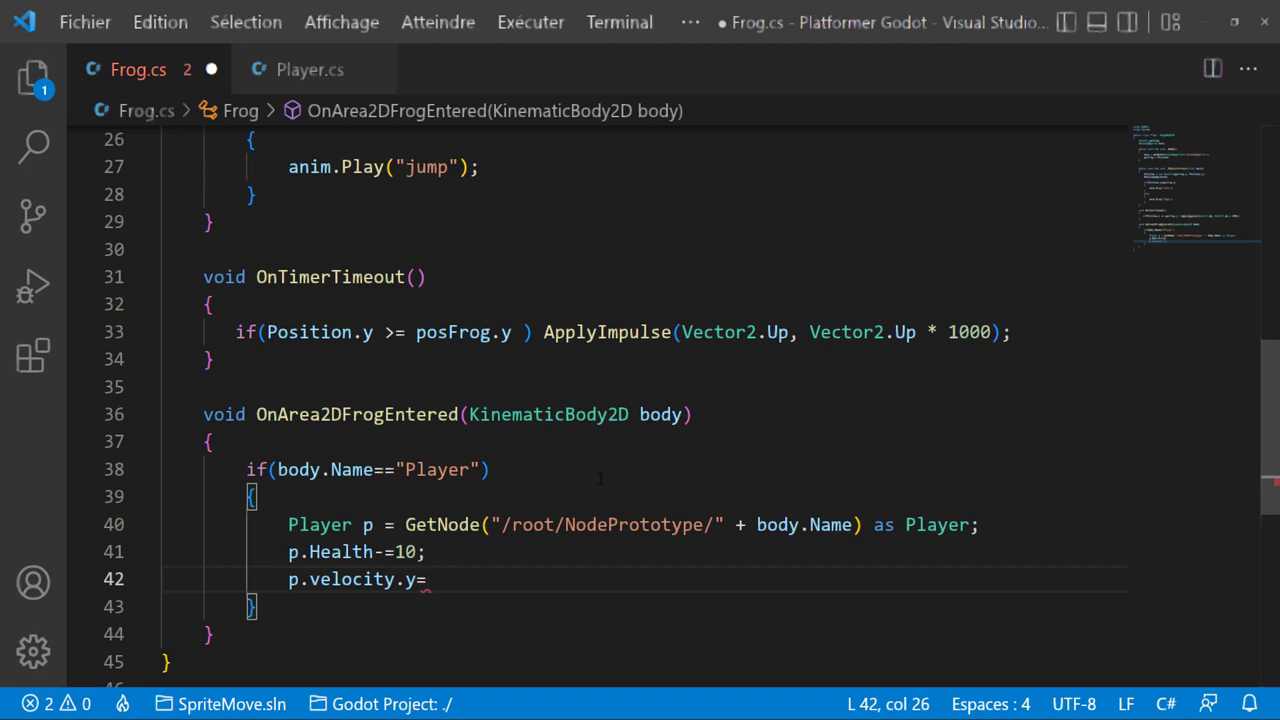
type("-1")
type("000;")
Step: Save Frog.cs and launch the game from Godot
key("ctrl+s")
key("alt+Tab")
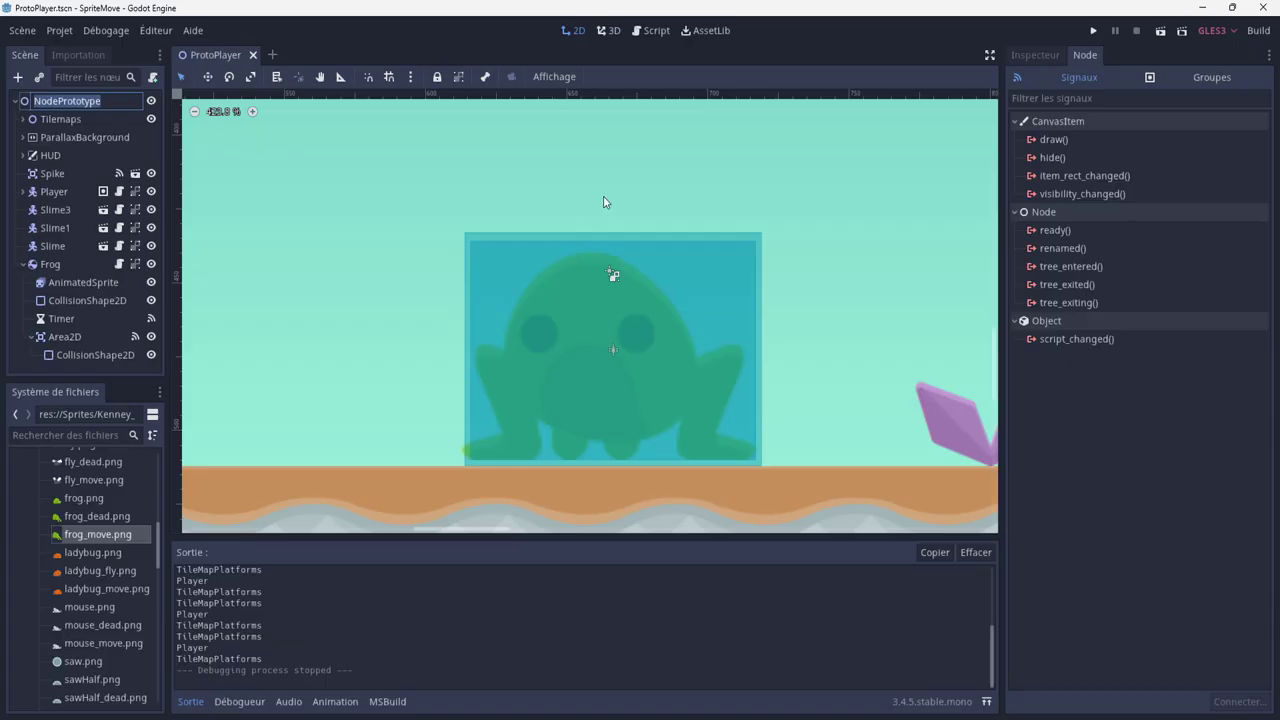
left_click(1093, 32)
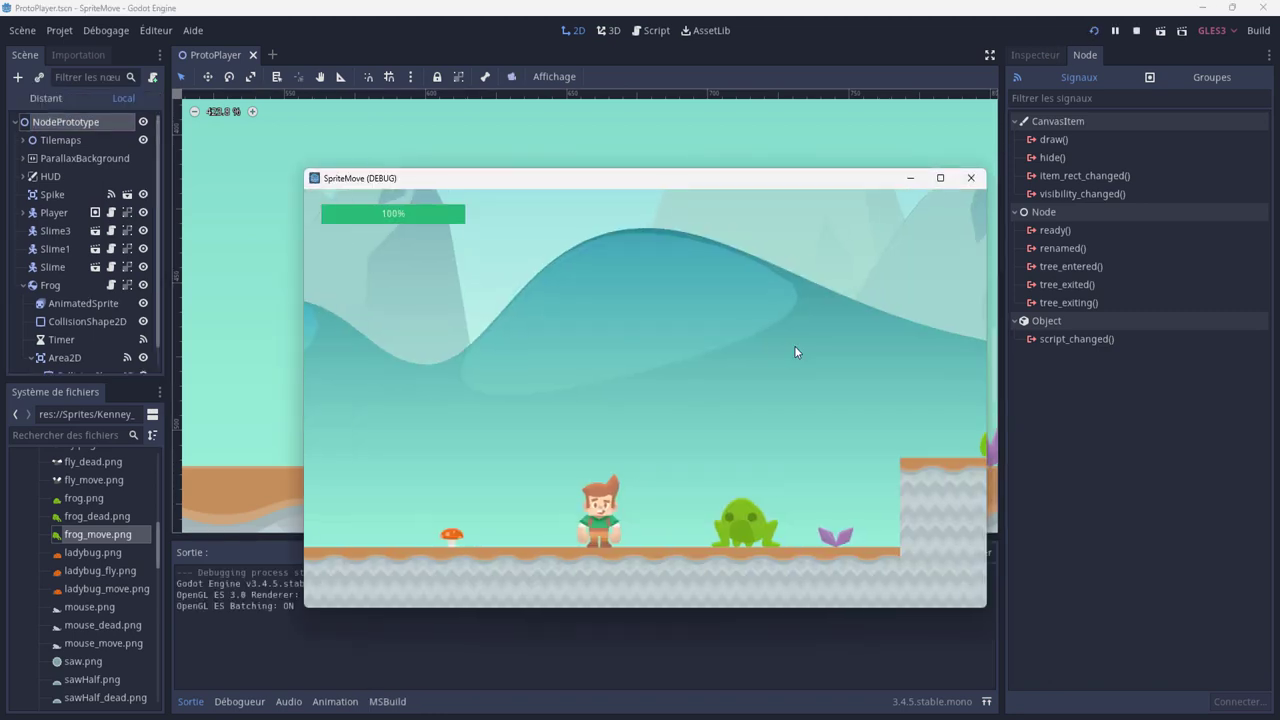
Step: Walk the player into the frog until health falls to 40%, then close the game
key("Right")
key("space")
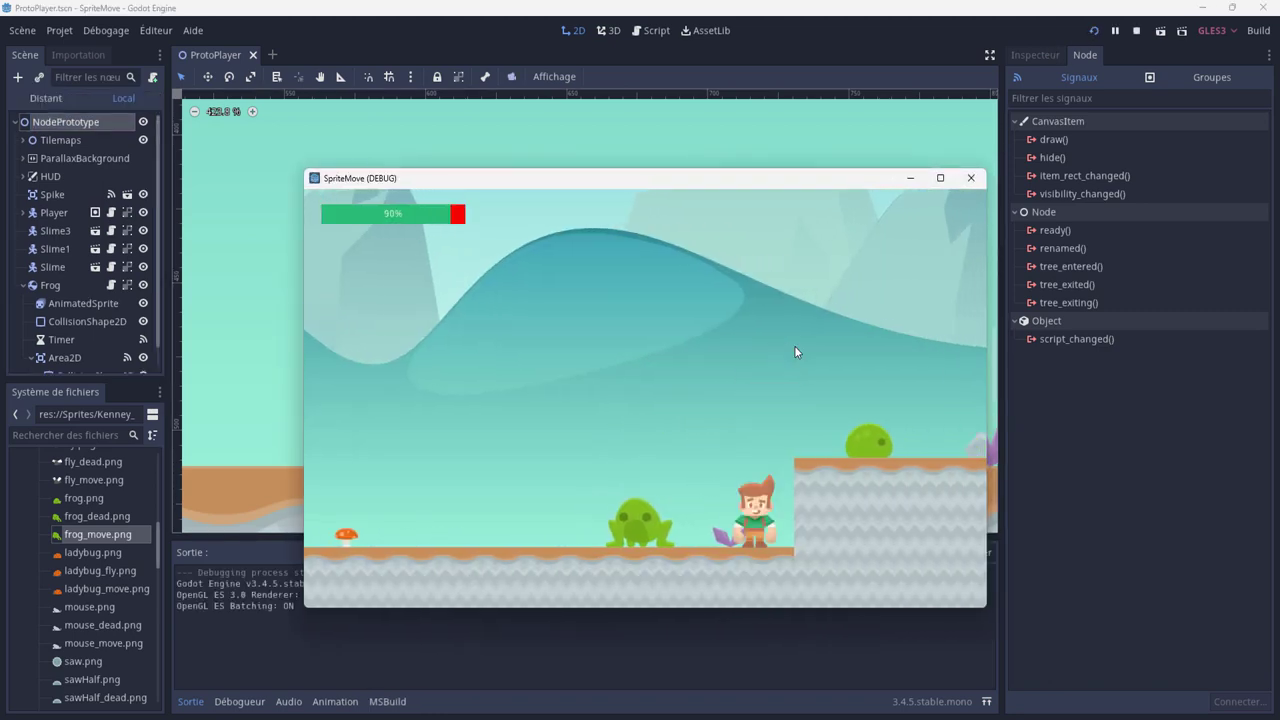
key("Left")
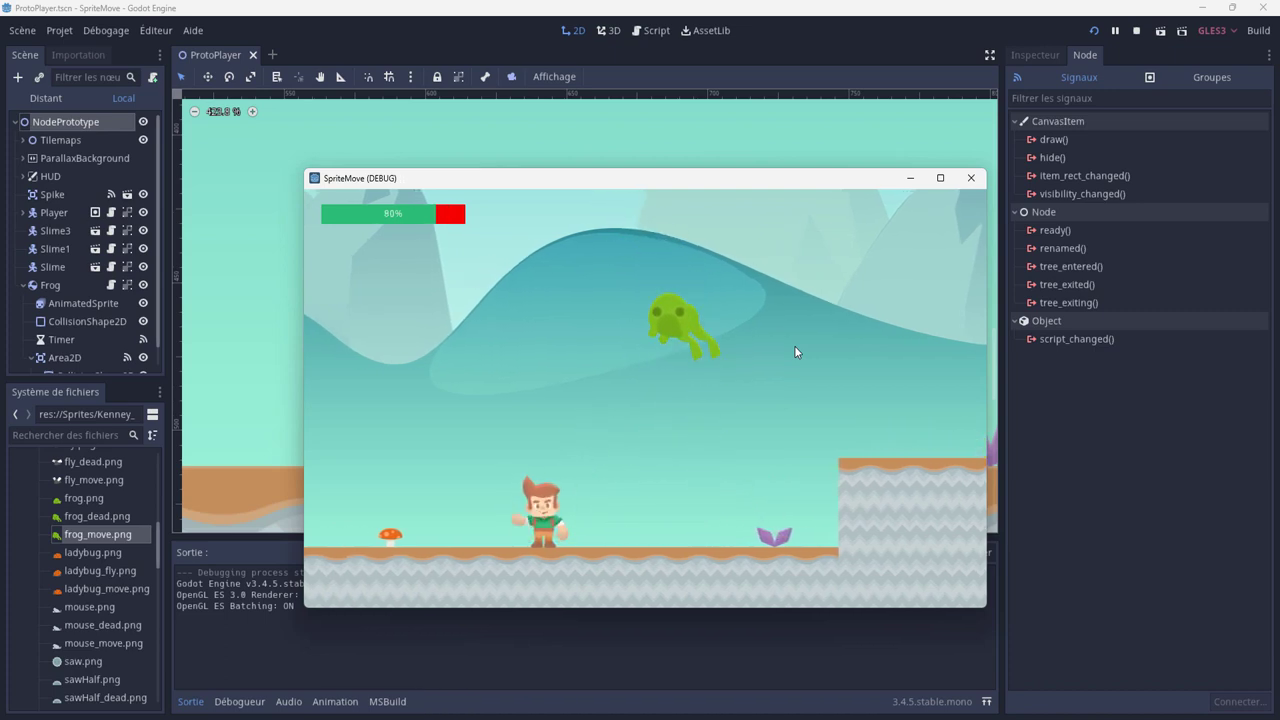
key("Right")
key("Left")
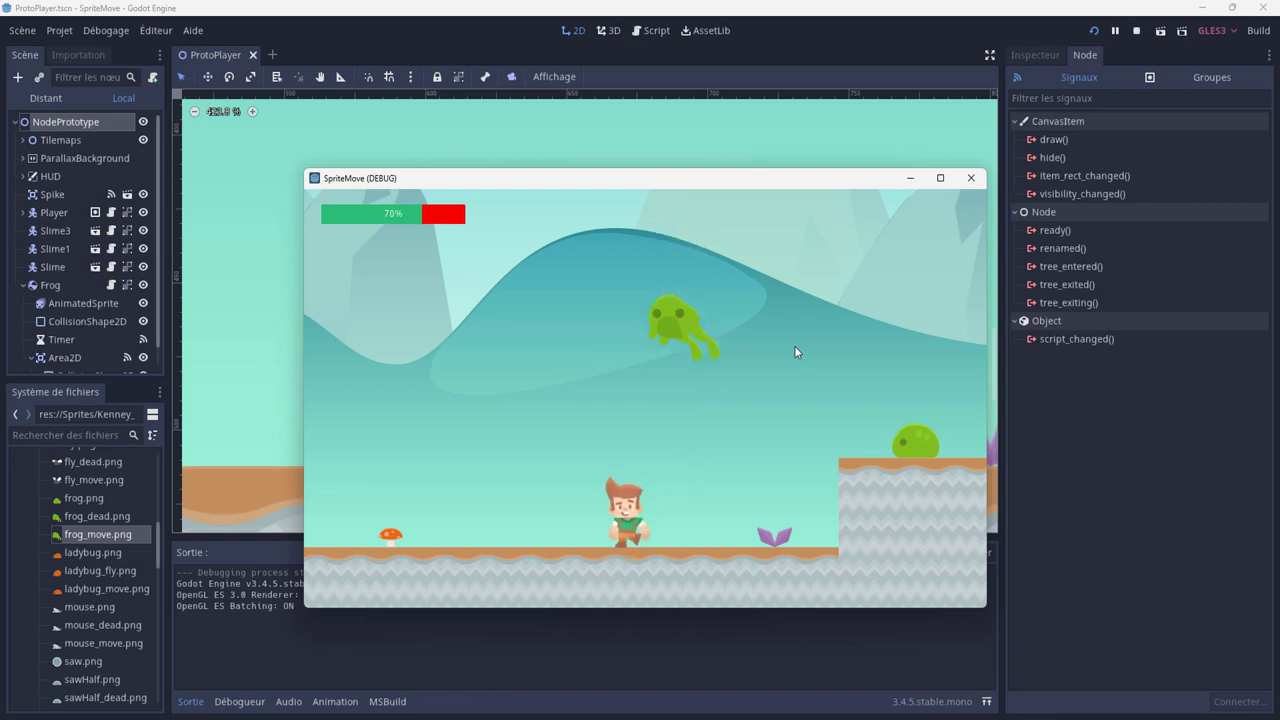
key("Right")
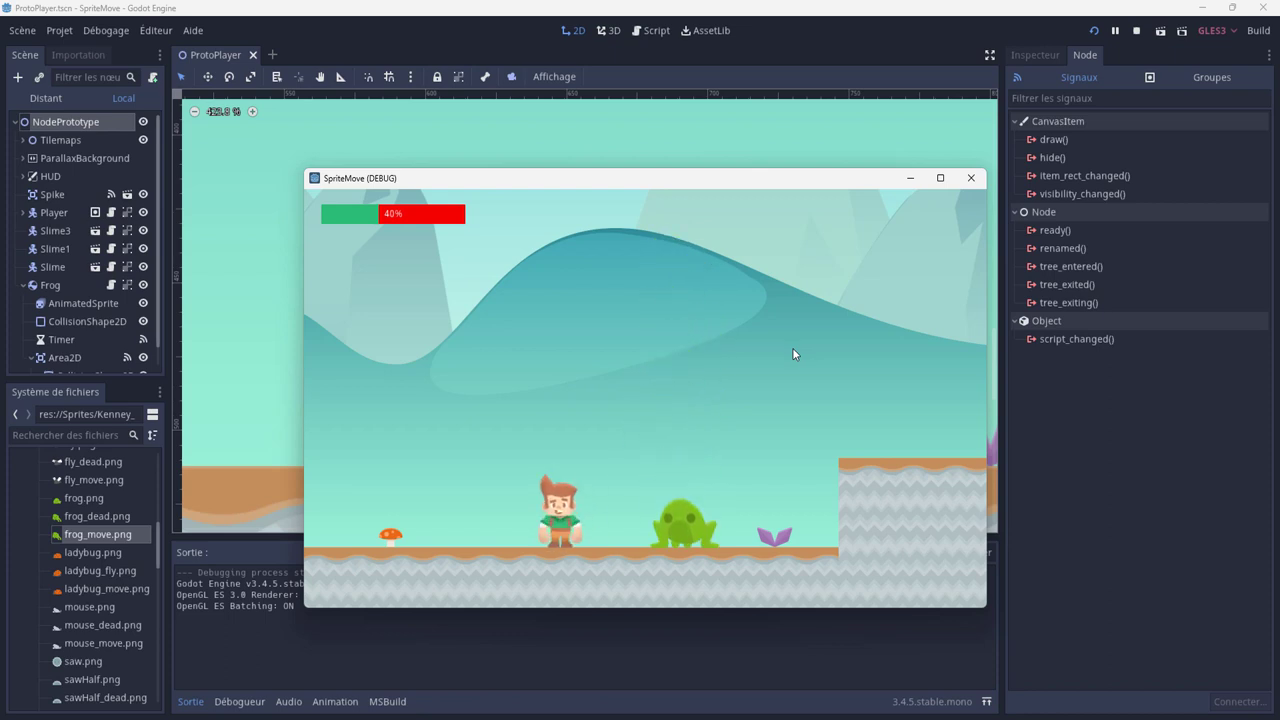
left_click(971, 178)
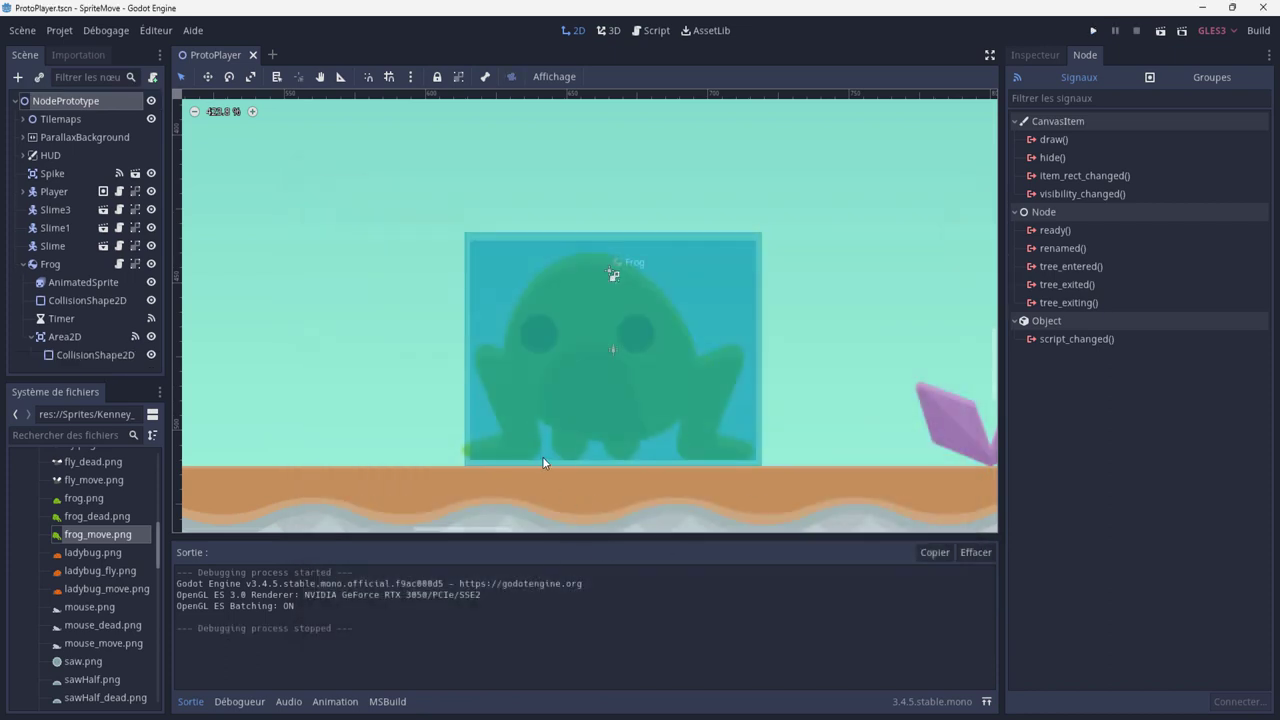
Step: Paste the ApplyImpulse(Vector2.Up, Vector2.Up * 1000) line as line 43 and save Frog.cs
key("alt+Tab")
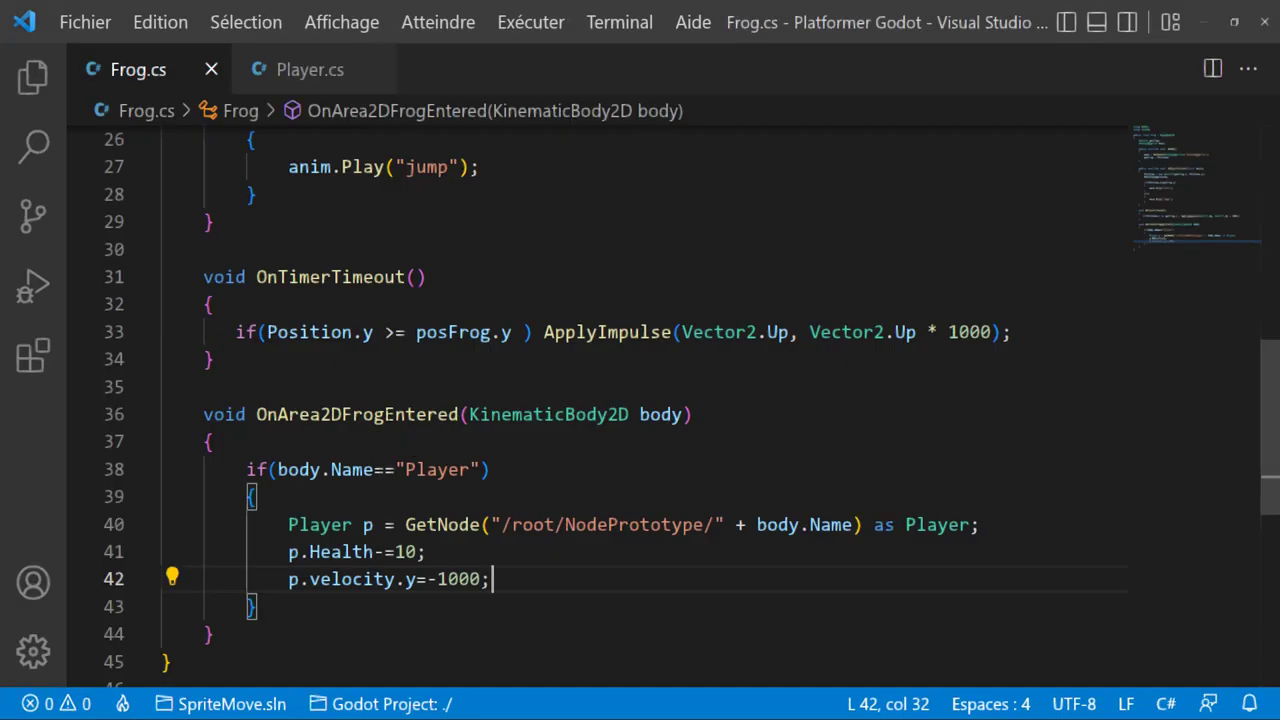
scroll(400, 437, "up", 2)
scroll(400, 437, "up", 2)
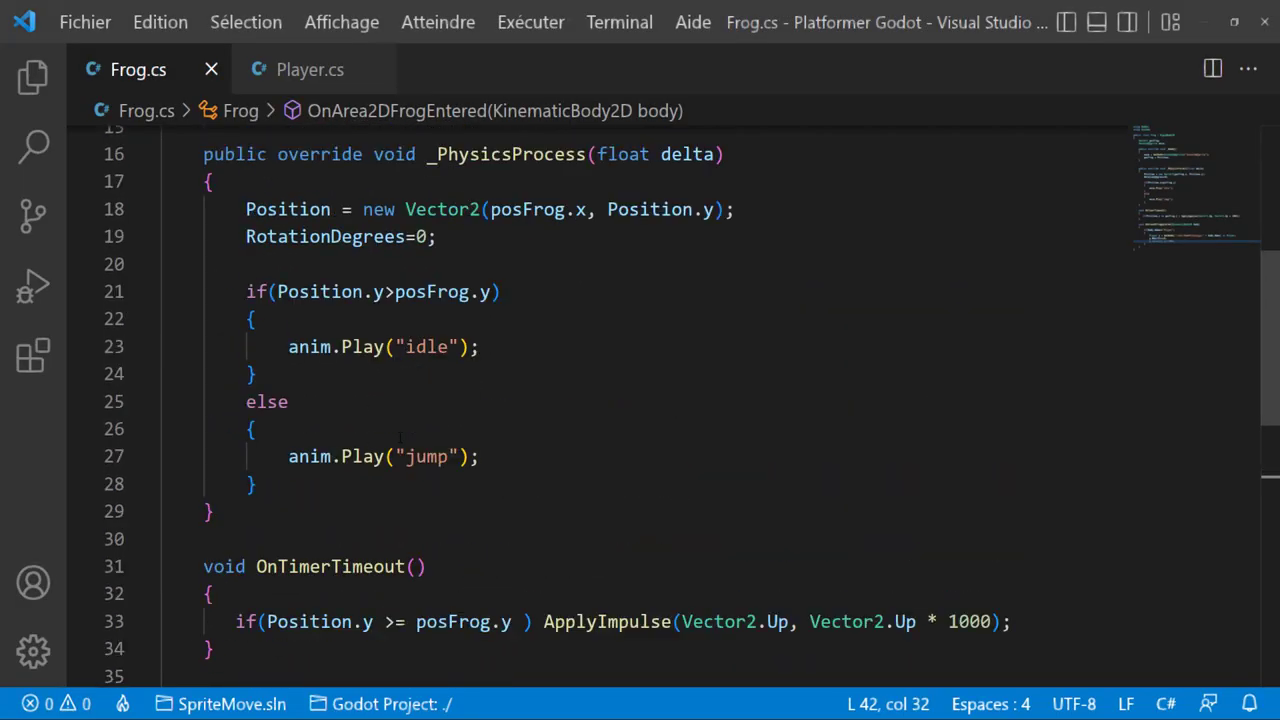
scroll(398, 433, "down", 2)
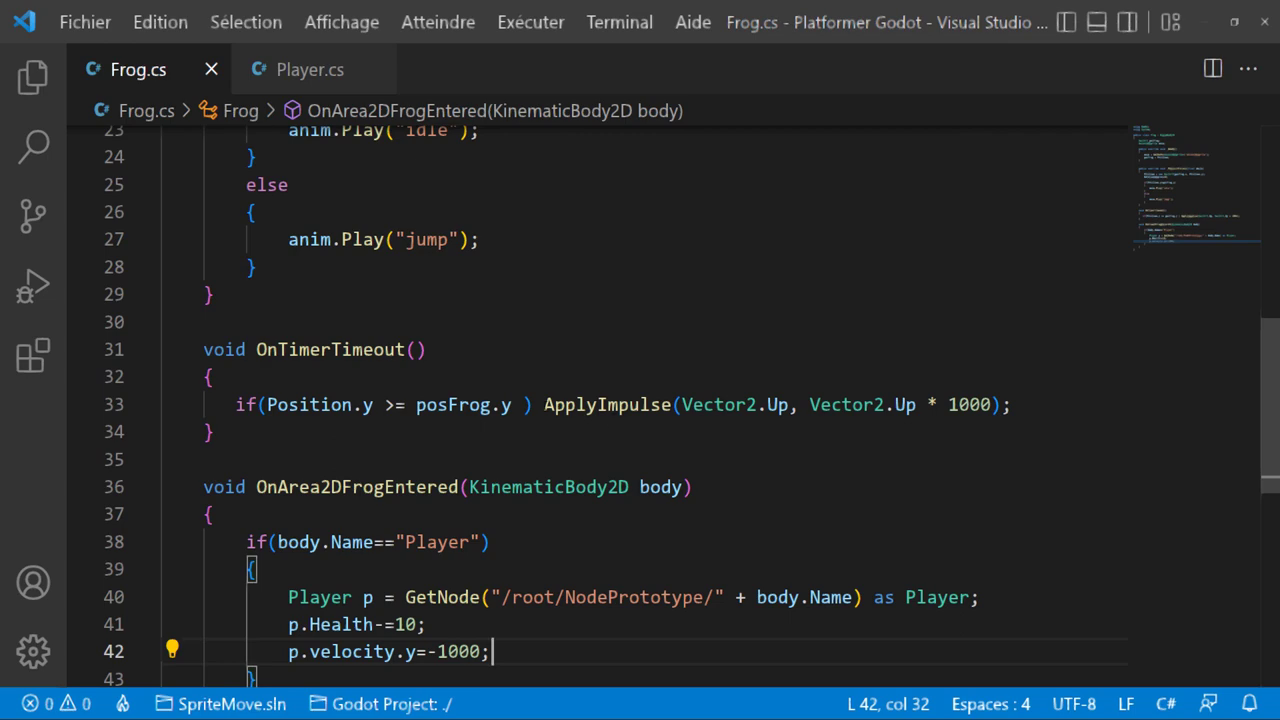
left_click_drag(543, 404, 1012, 404)
scroll(651, 474, "down", 4)
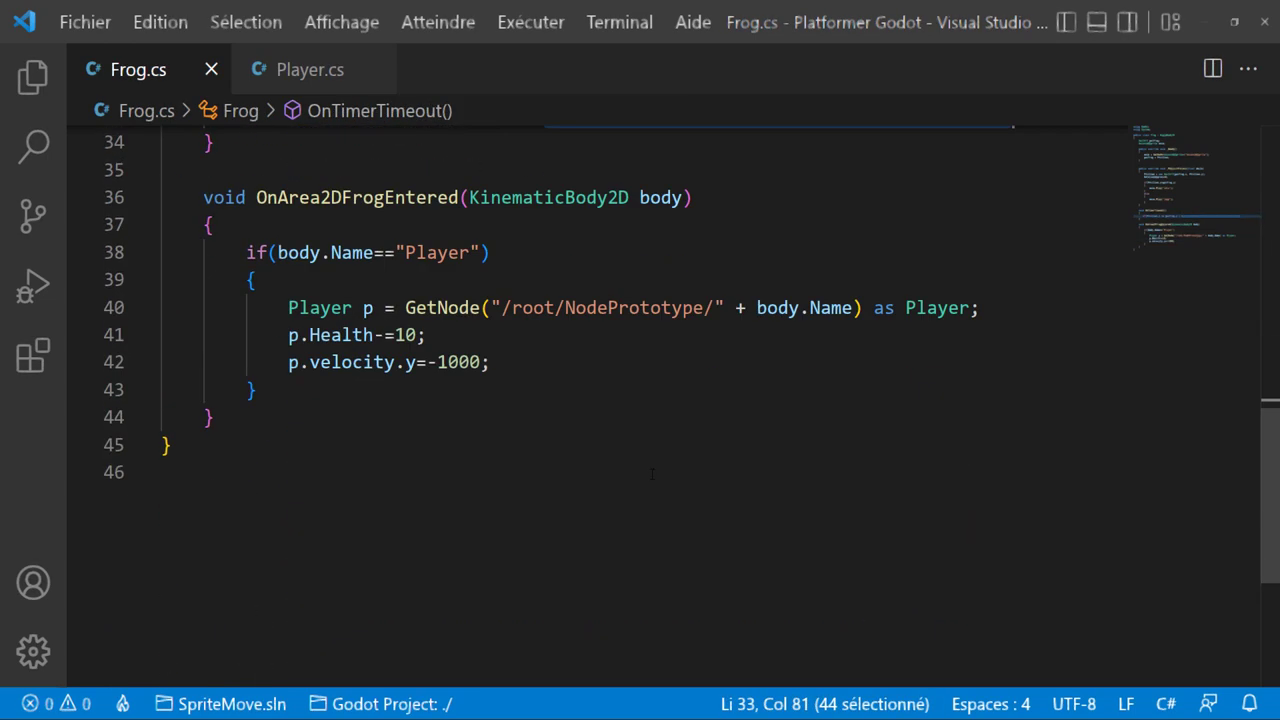
left_click(505, 362)
key("Return")
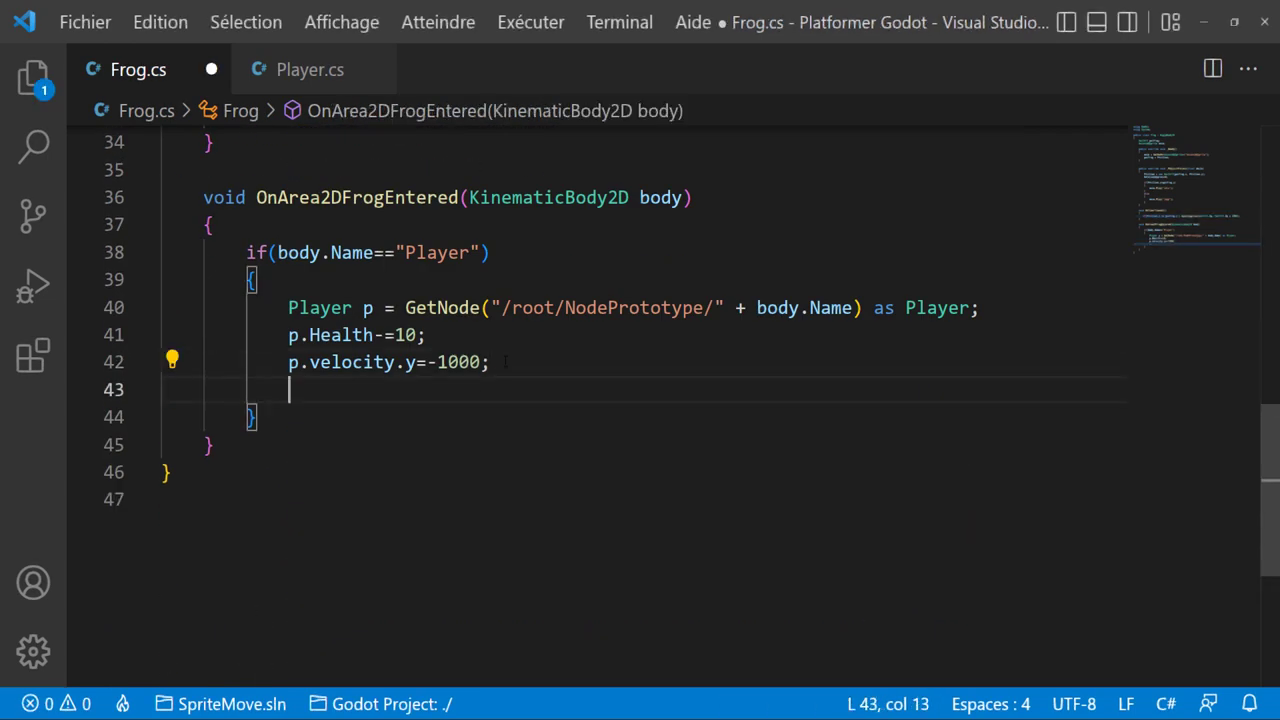
type("ApplyImpulse(Vector2.Up, Vector2.Up * 1000);")
key("ctrl+s")
key("alt+Tab")
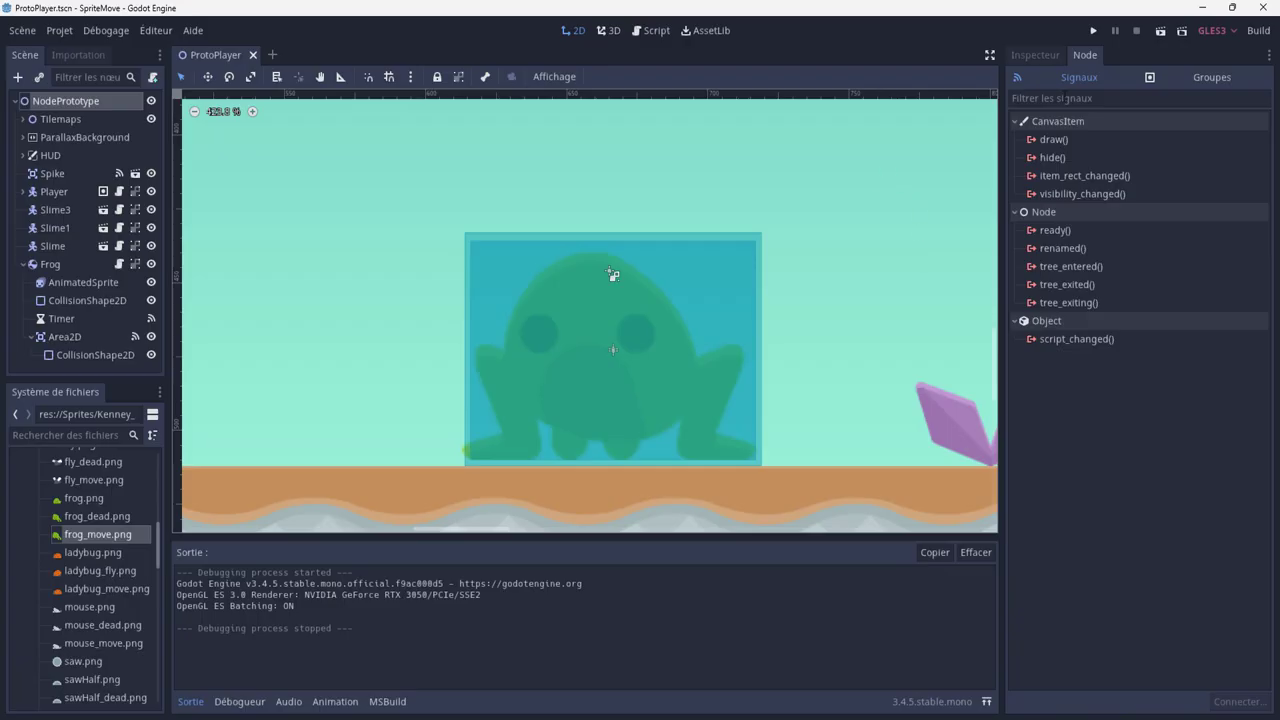
Step: Run the game and steer the player into the frog, dropping health to 80%
left_click(1093, 31)
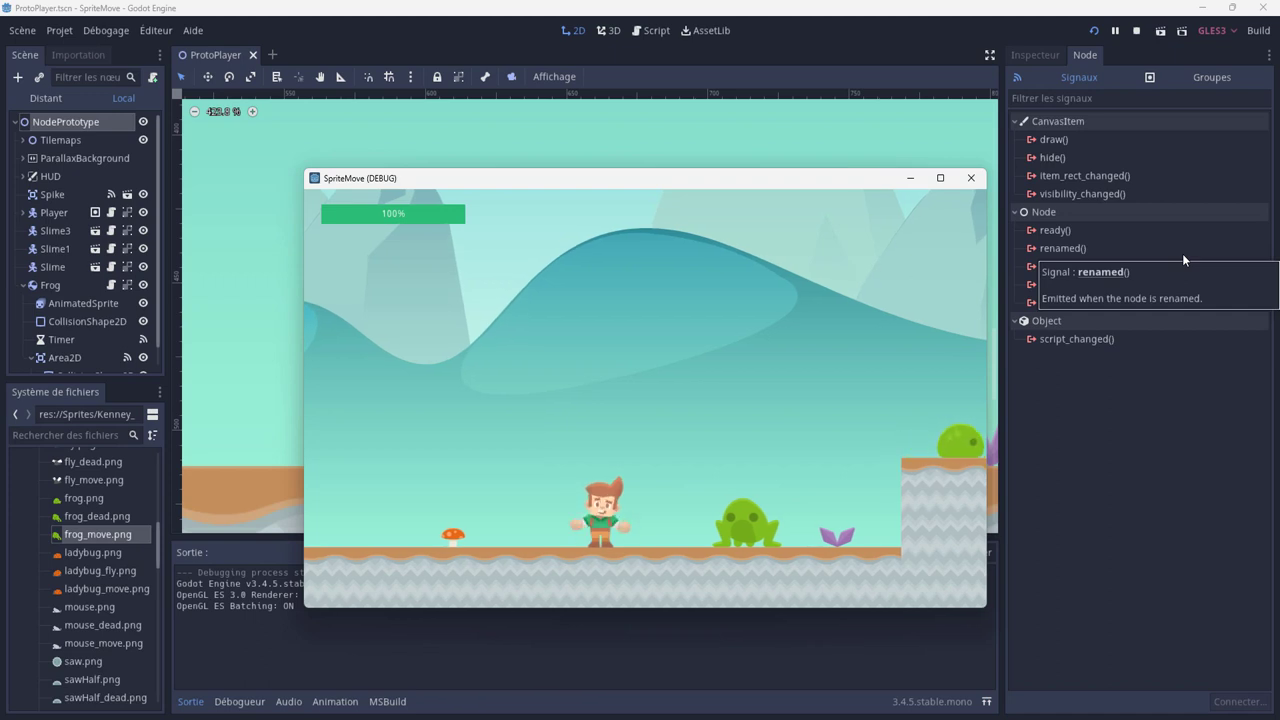
key("Right")
key("space")
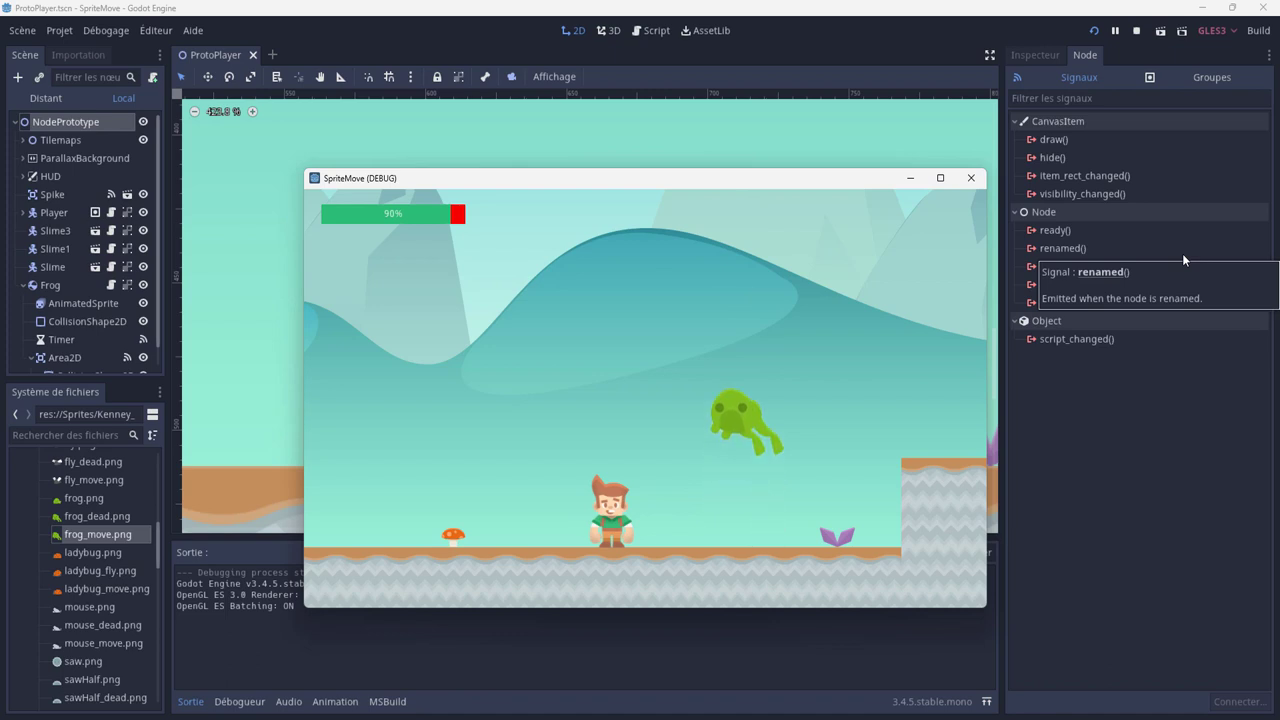
key("Right")
key("Left")
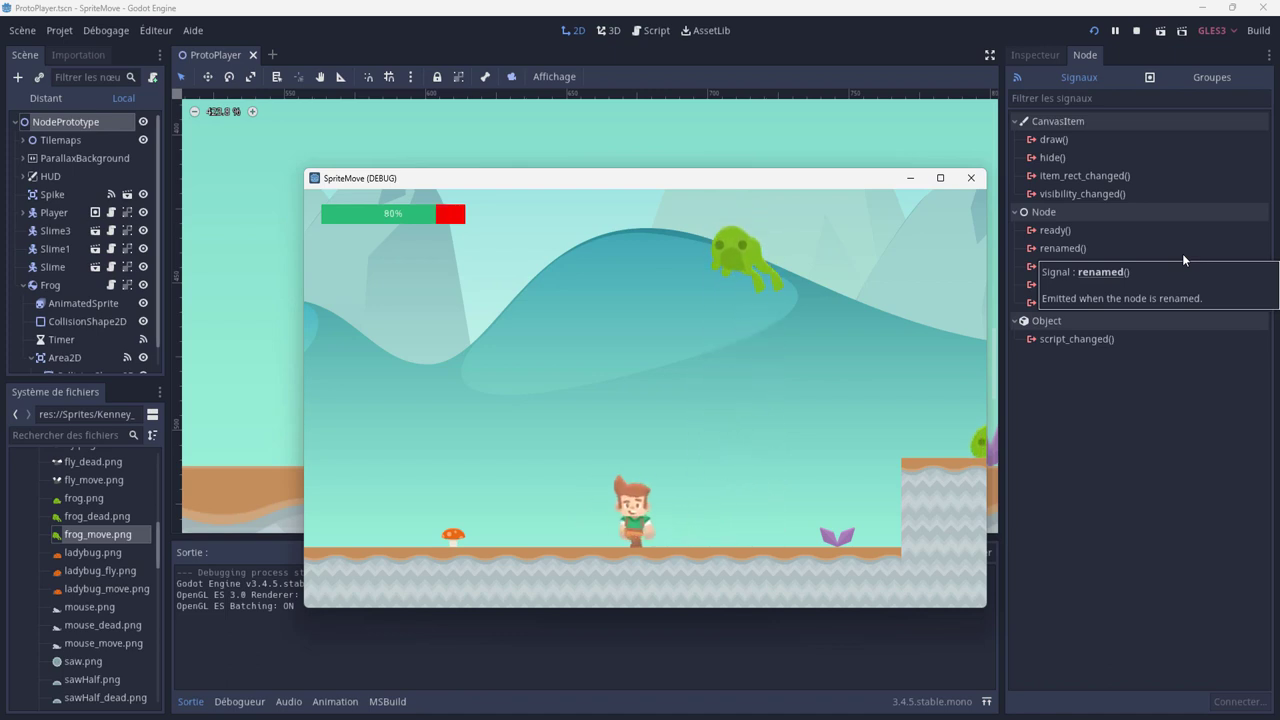
key("Right")
key("Left")
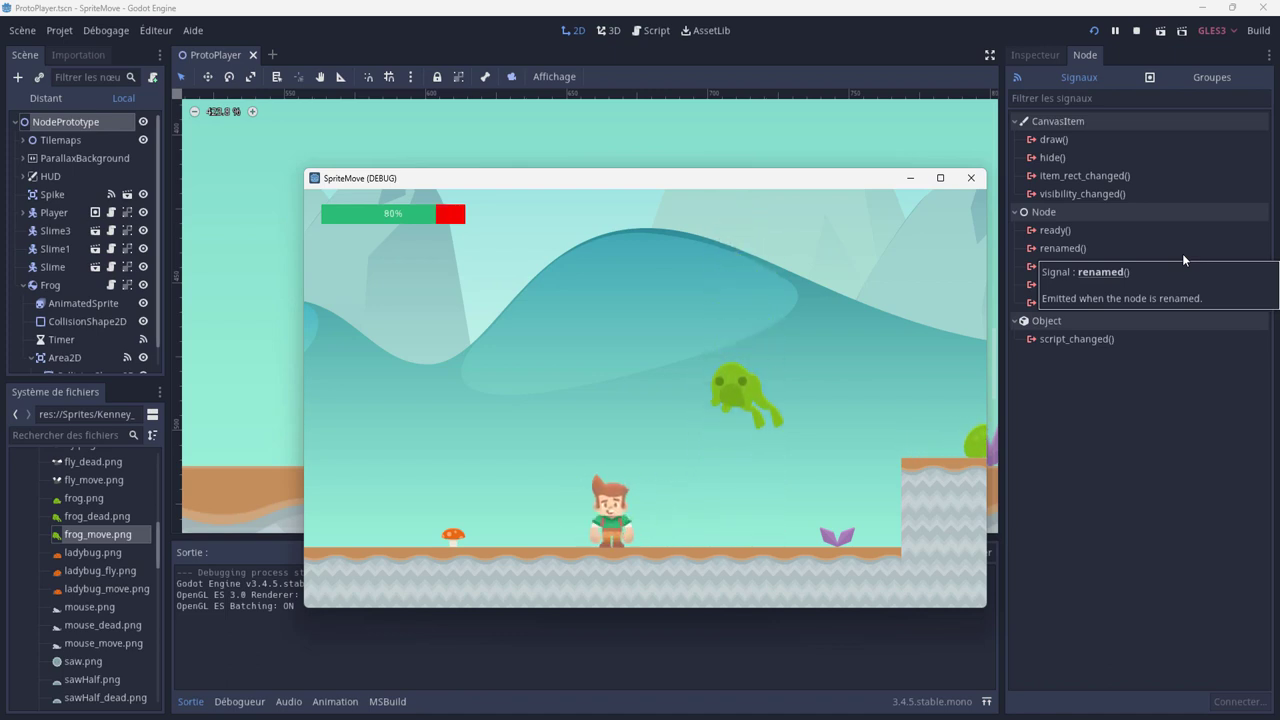
Step: Change the impulse strength to 3000, save, and test the frog hit in a game run
left_click(970, 178)
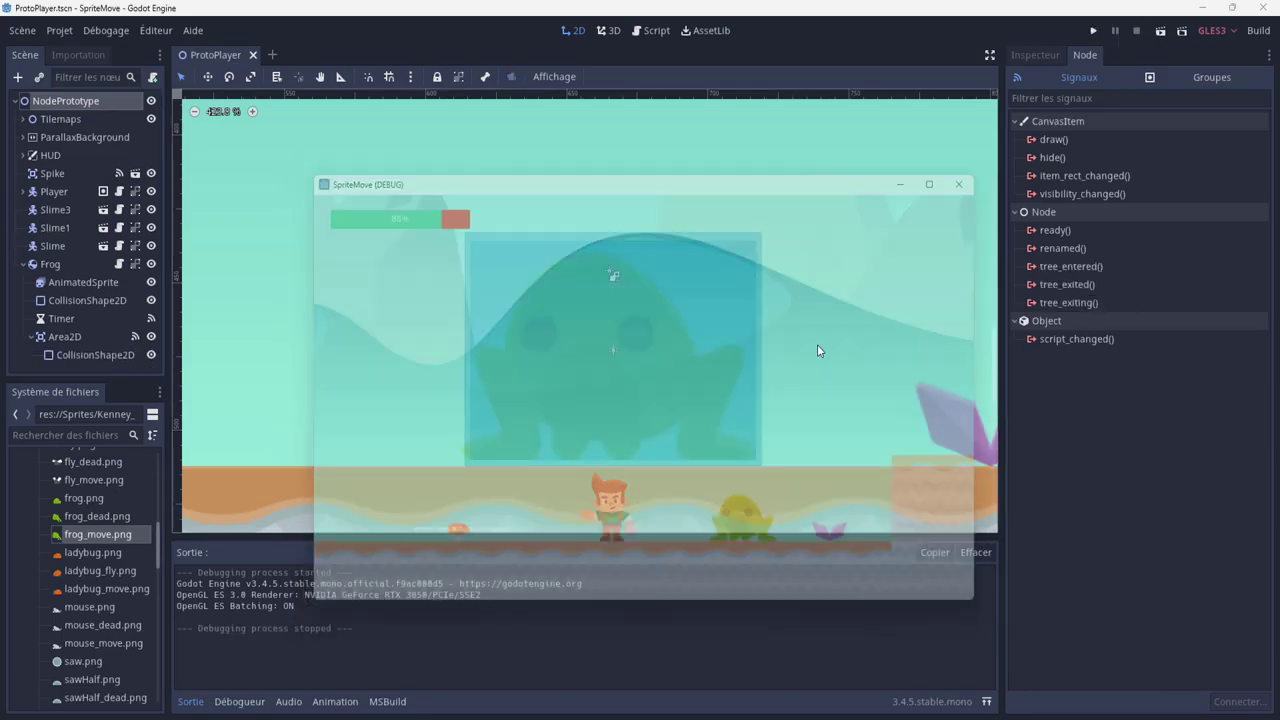
double_click(713, 390)
type("3")
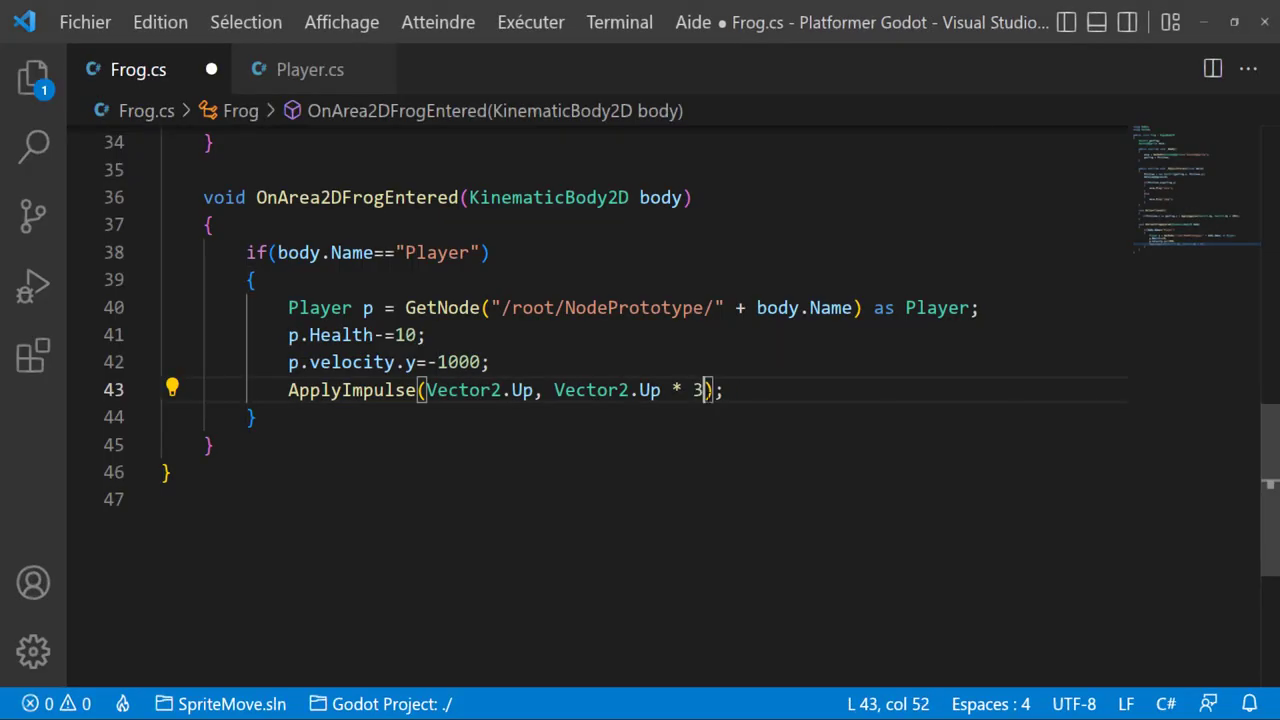
type("000")
key("ctrl+s")
key("alt+Tab")
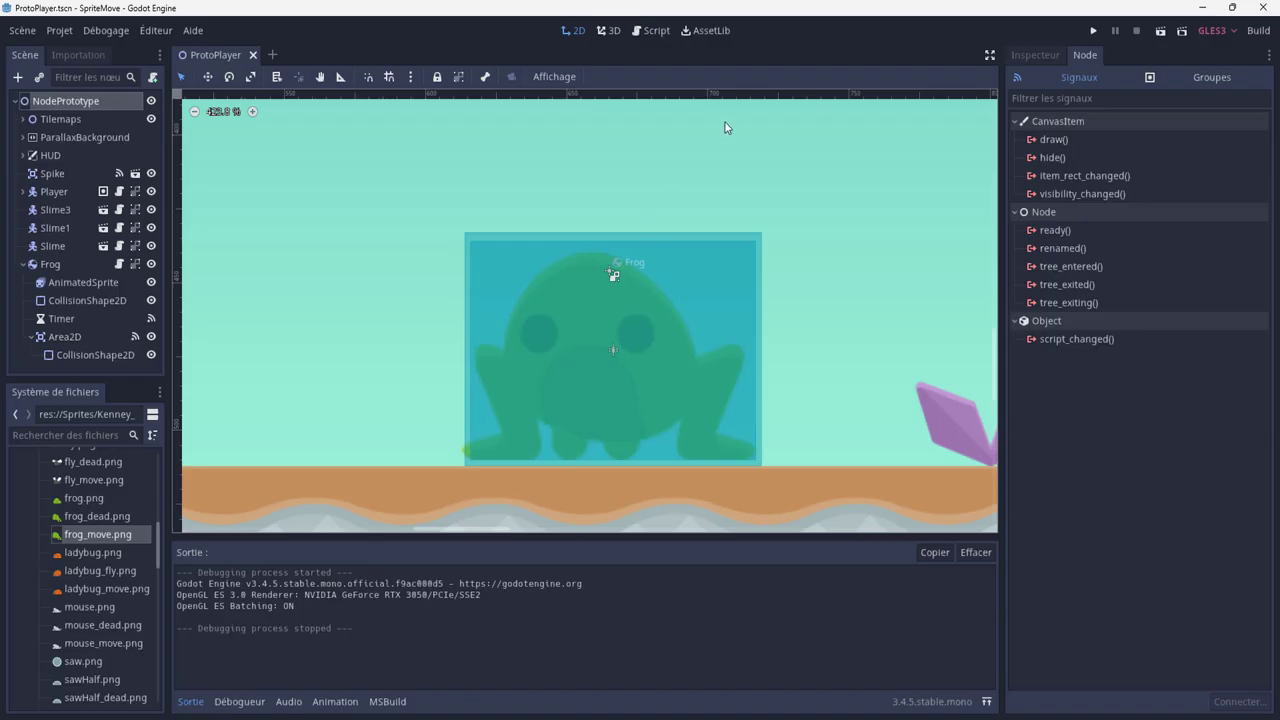
left_click(1093, 36)
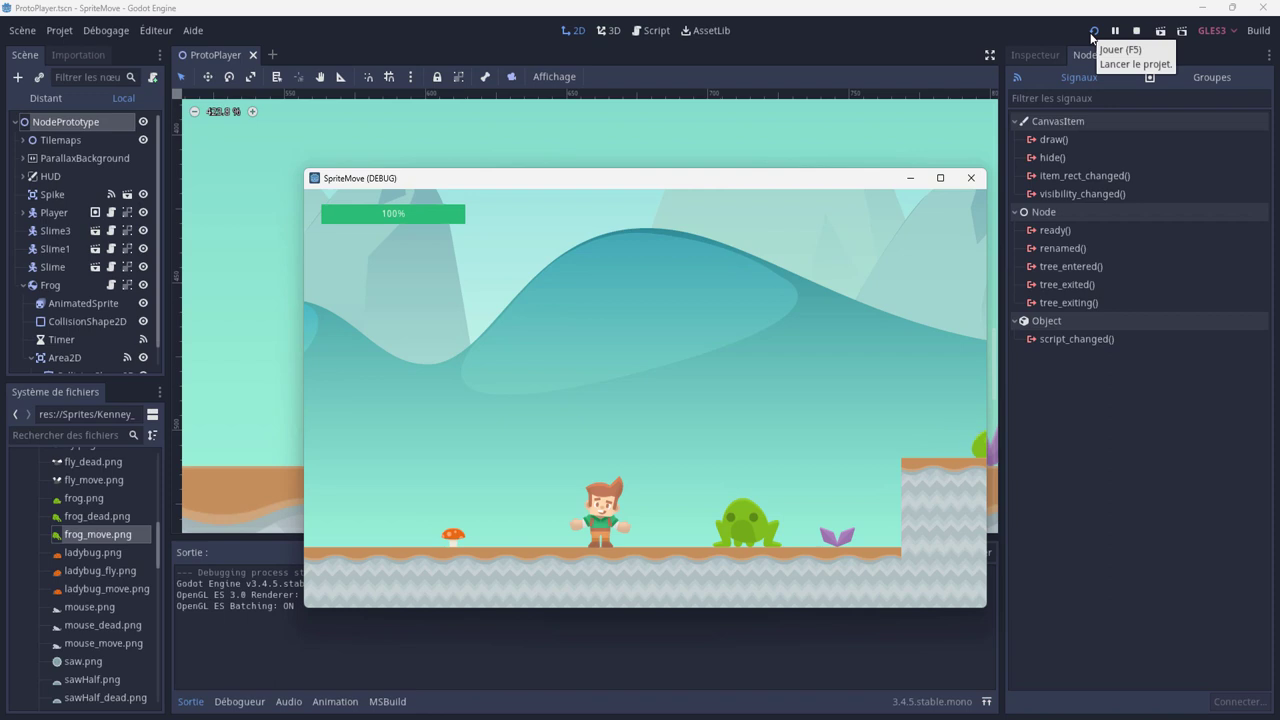
key("Right")
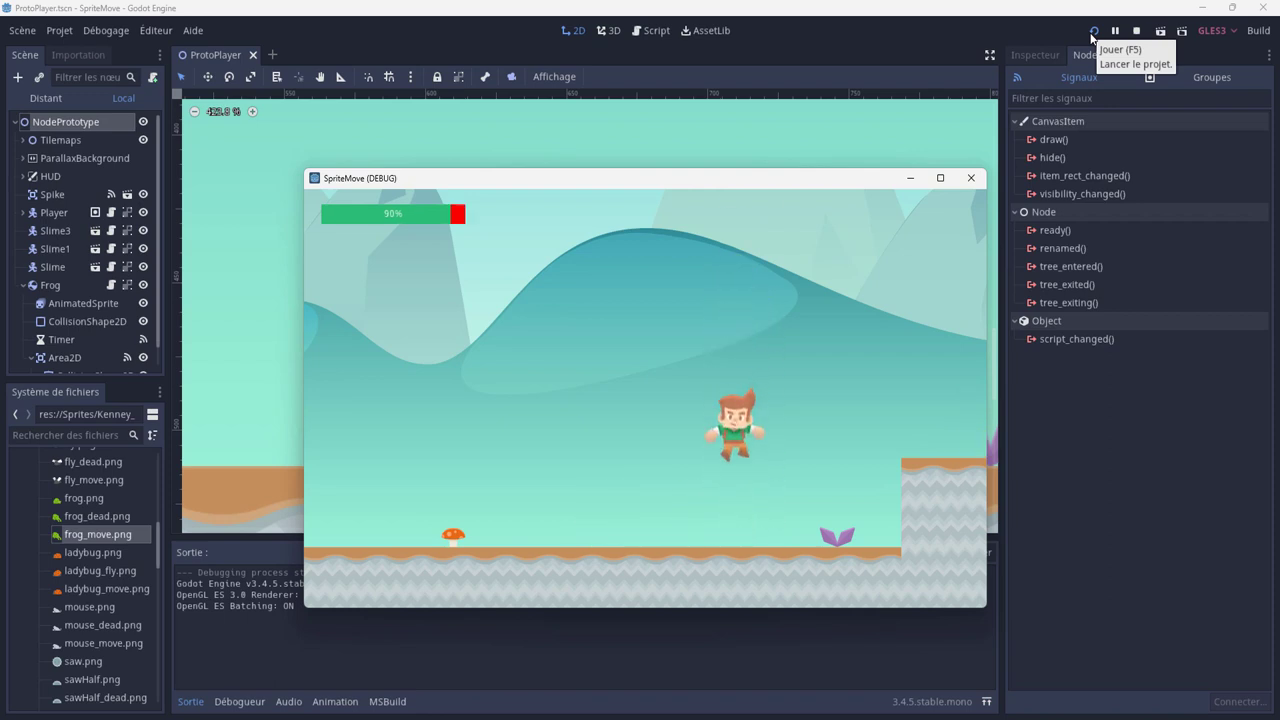
left_click(970, 178)
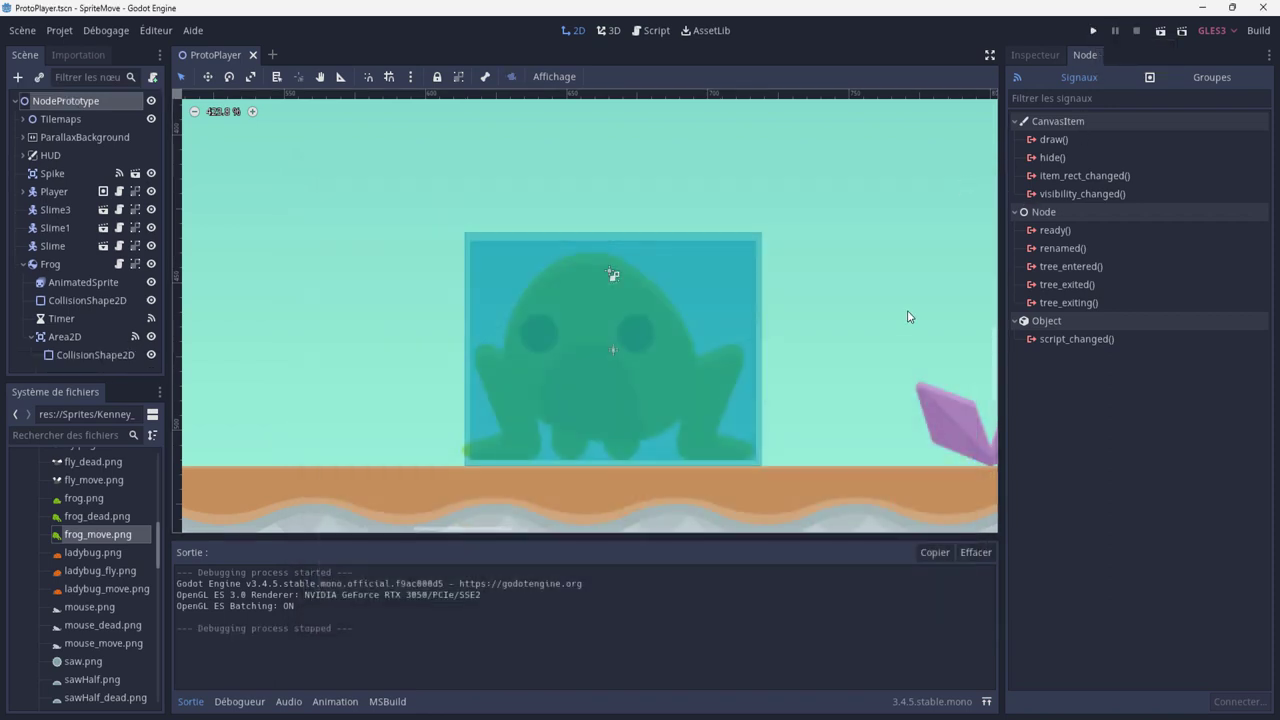
Step: Restore the impulse strength to 1000 and save Frog.cs
key("alt+Tab")
double_click(712, 389)
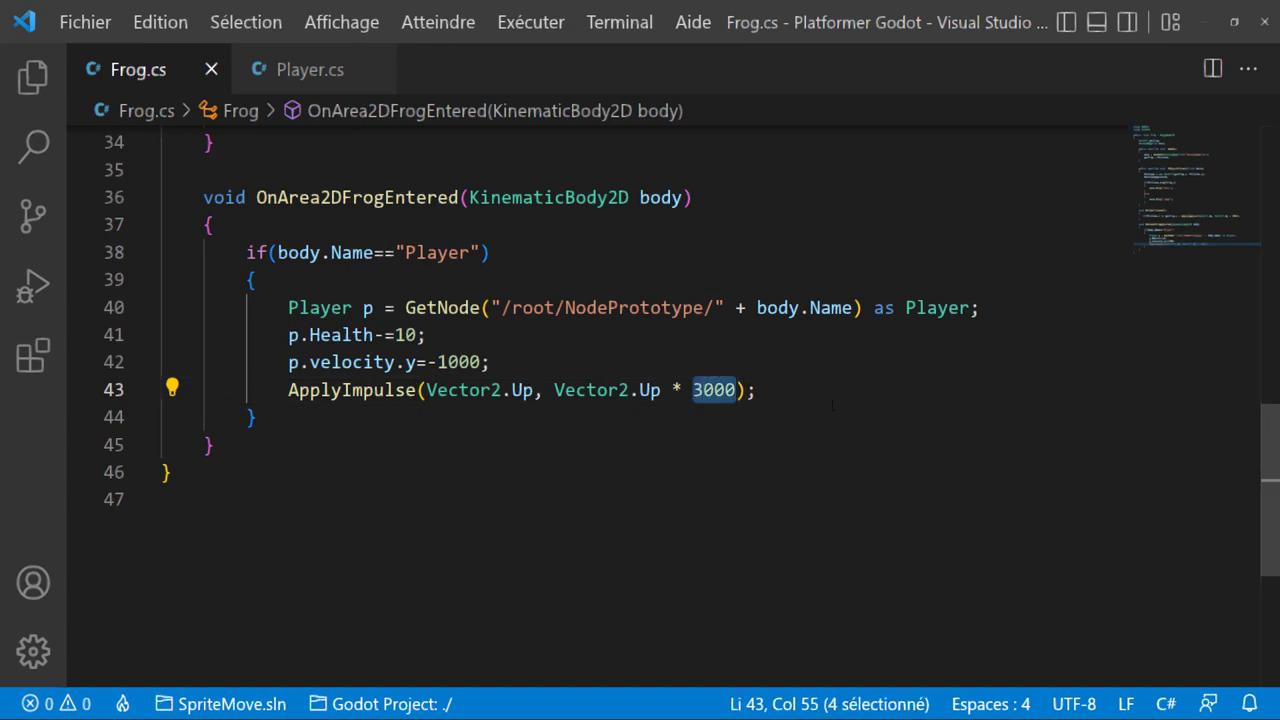
type("1000")
key("ctrl+s")
key("alt+Tab")
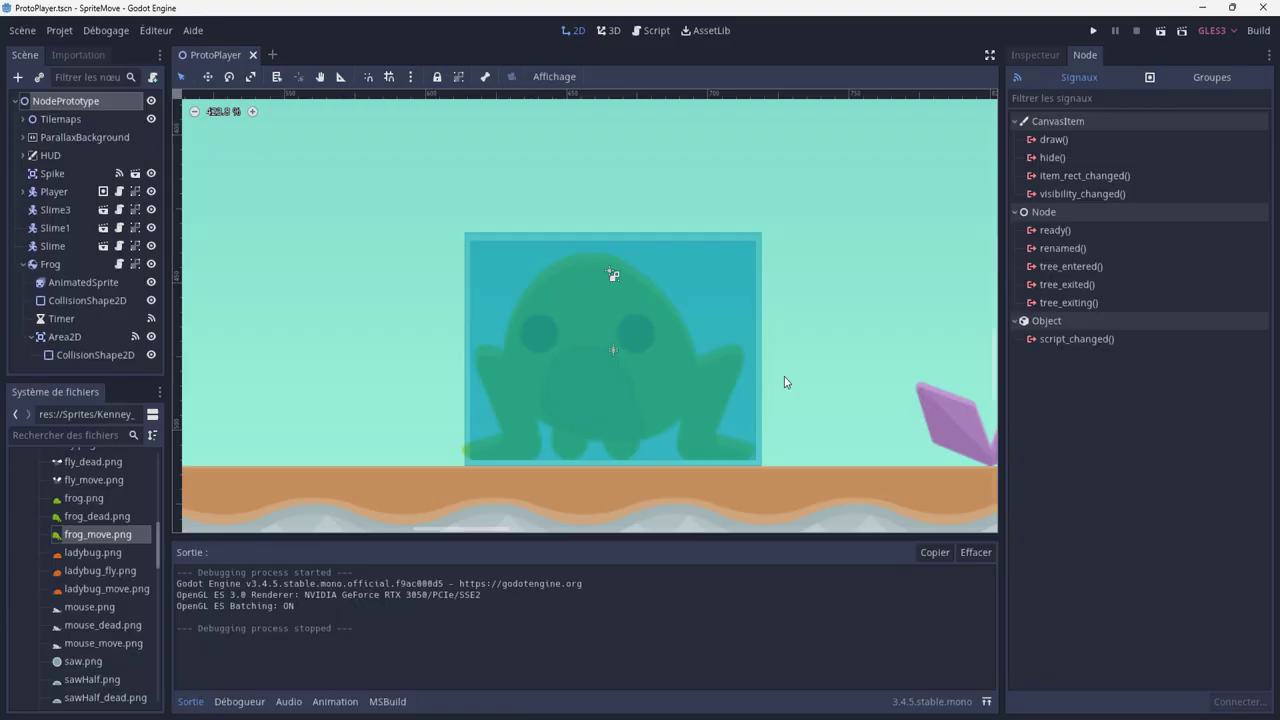
scroll(722, 348, "down", 4)
scroll(670, 405, "down", 1)
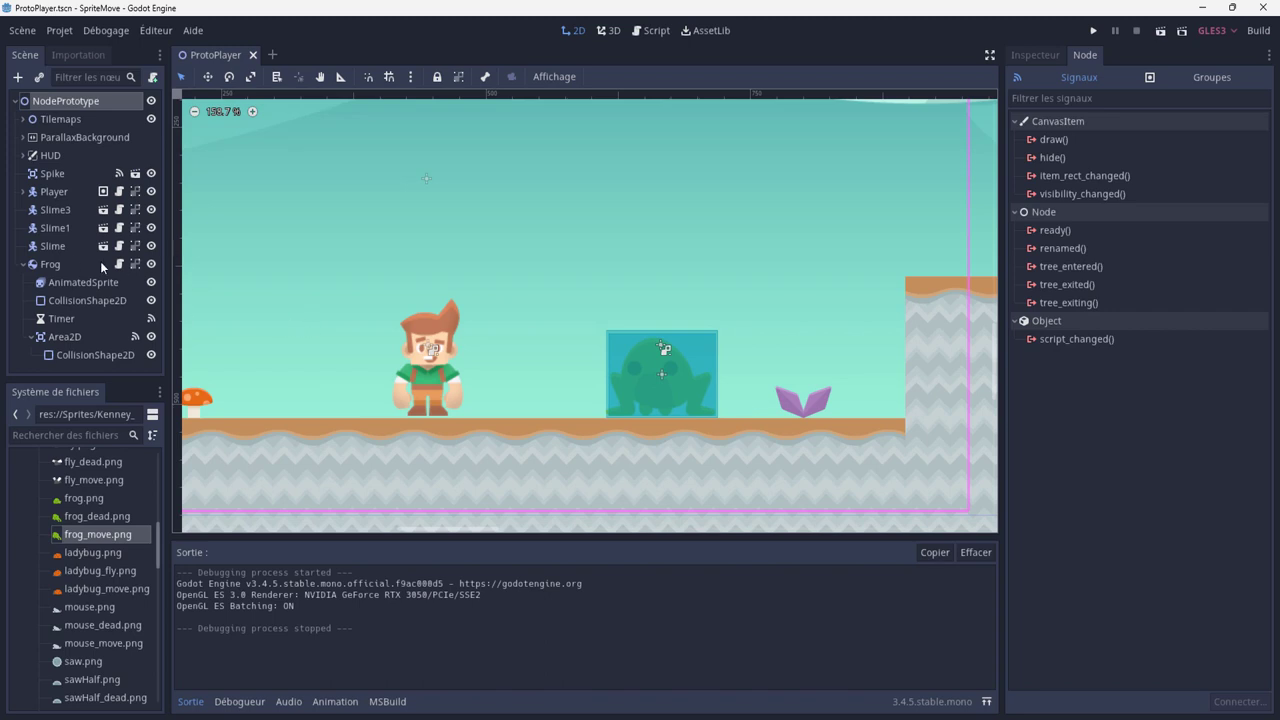
Step: Save the Frog branch as its own scene, Frog.tscn
right_click(54, 265)
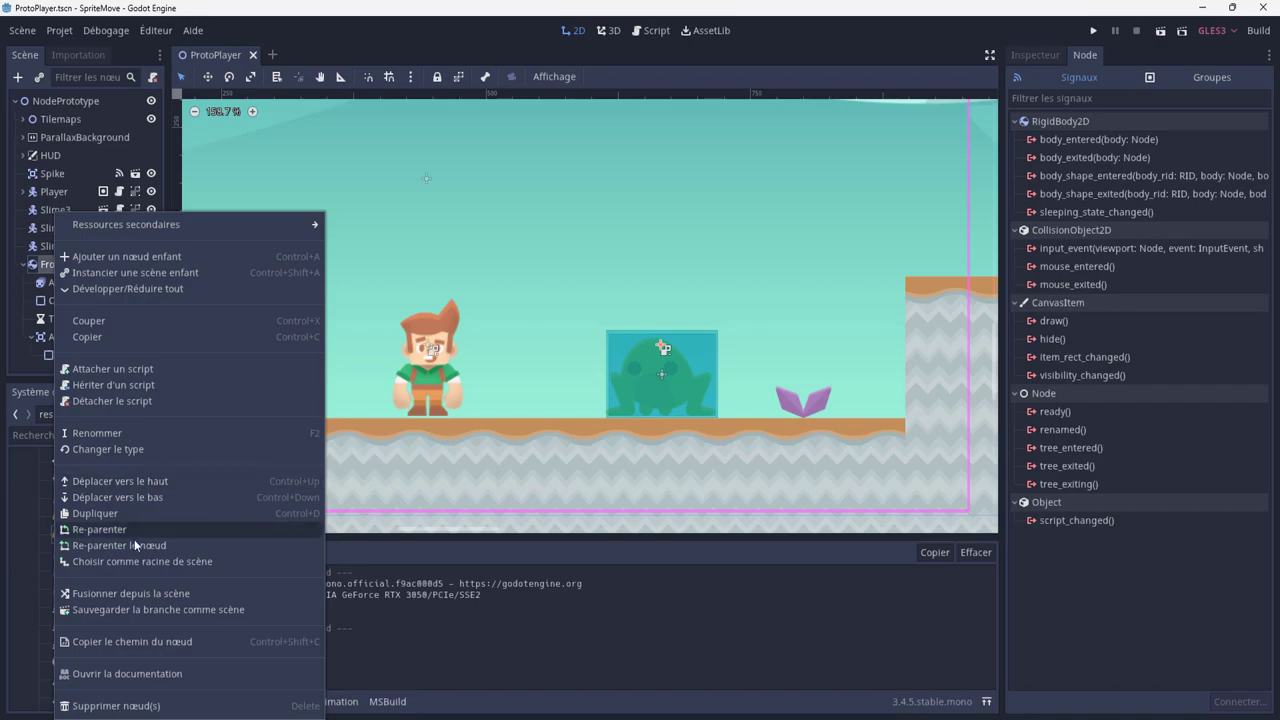
left_click(166, 612)
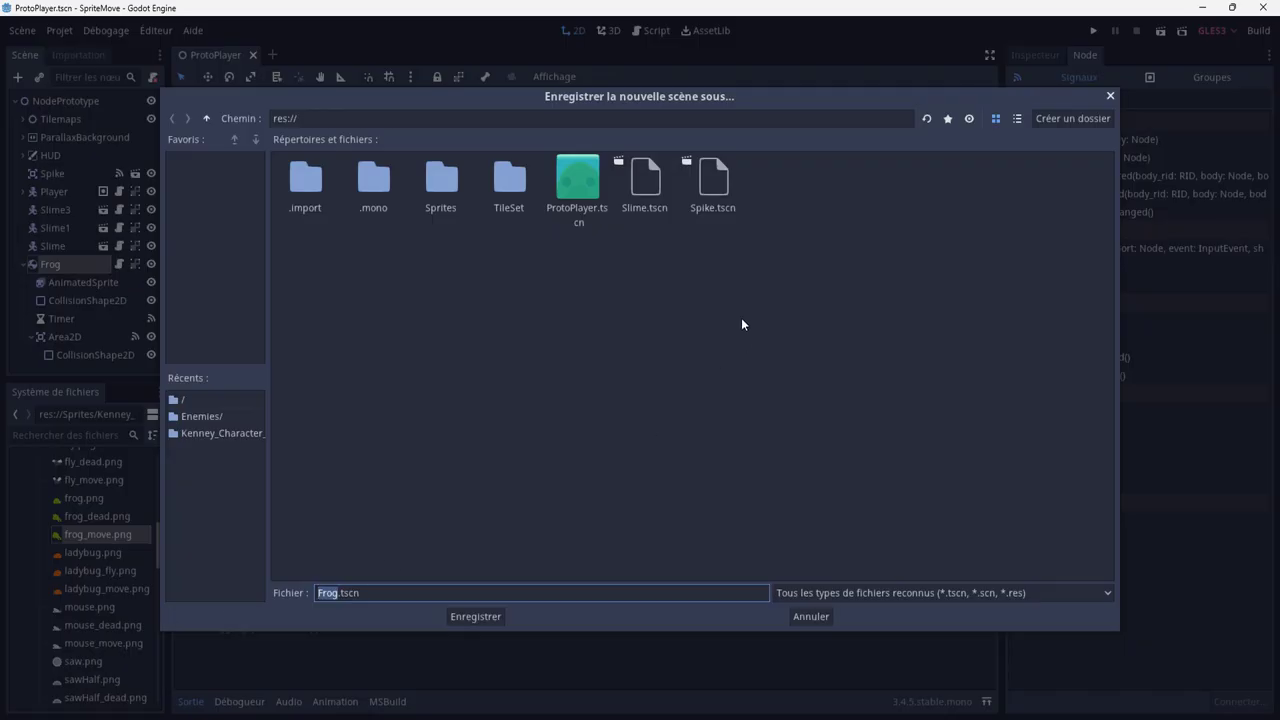
left_click(492, 614)
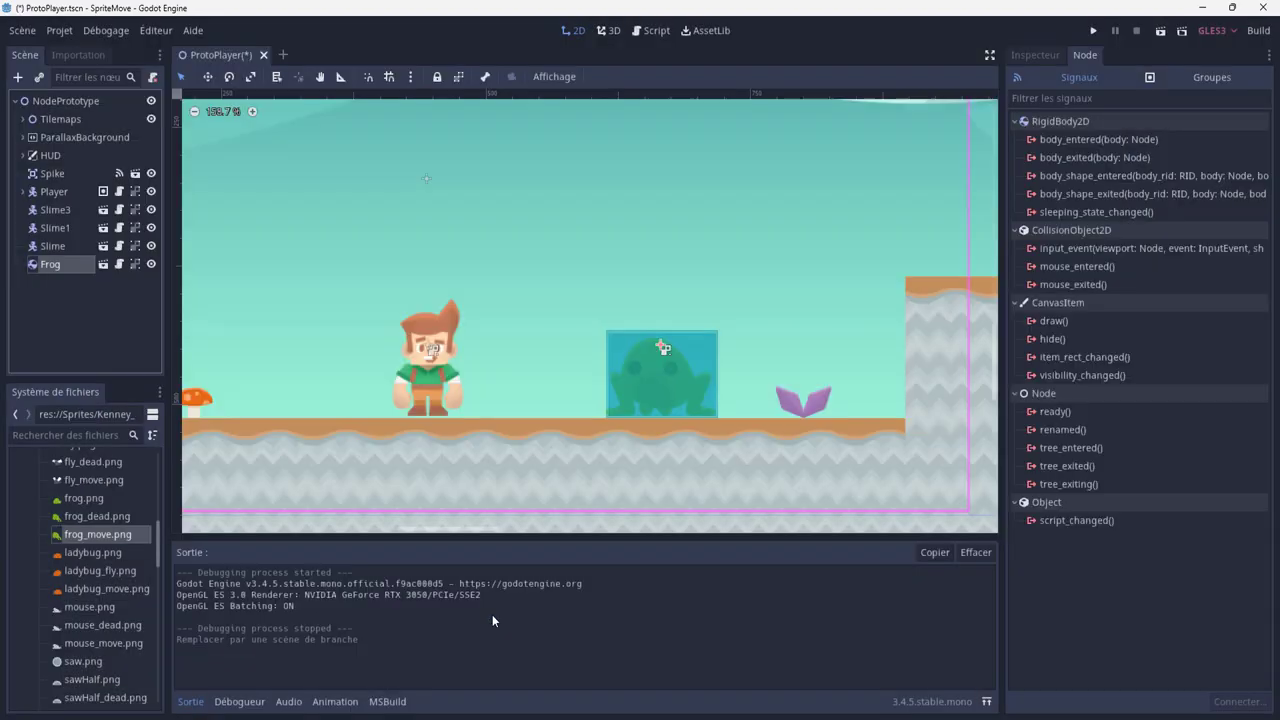
Step: Drag a Frog.tscn instance from the FileSystem into the level
scroll(720, 436, "down", 2)
scroll(723, 445, "down", 2)
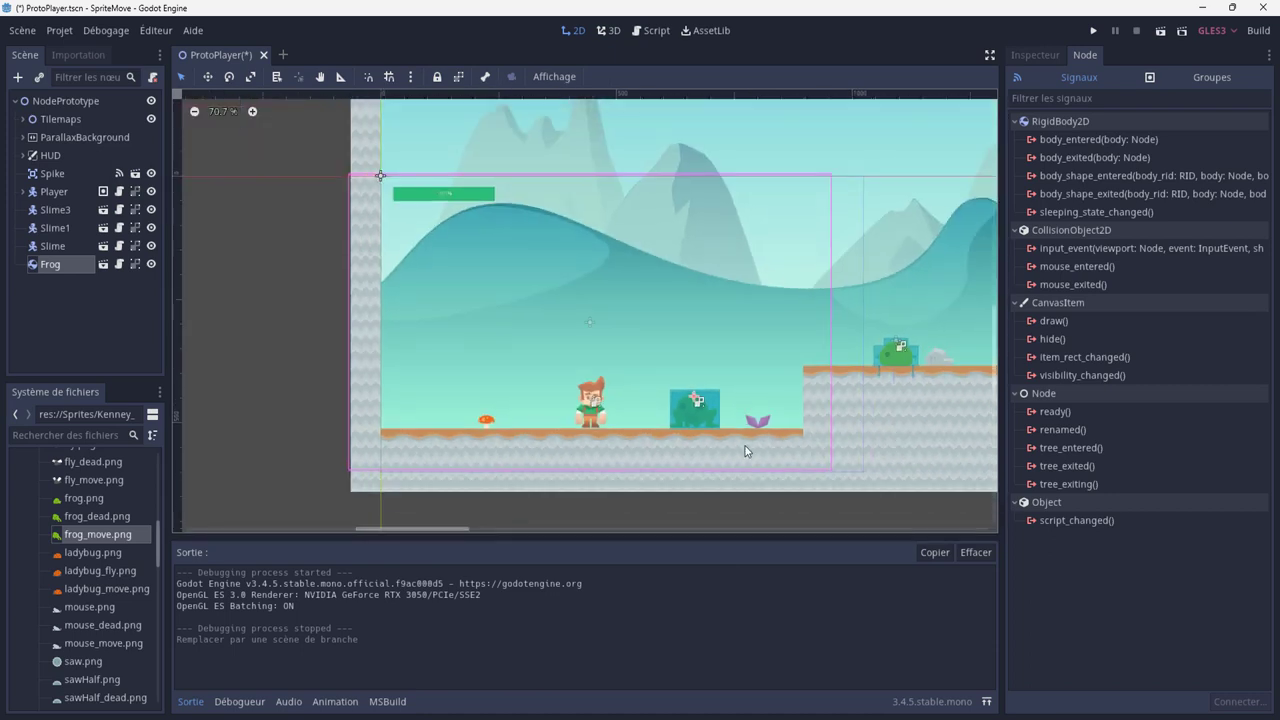
middle_click_drag(746, 446, 616, 463)
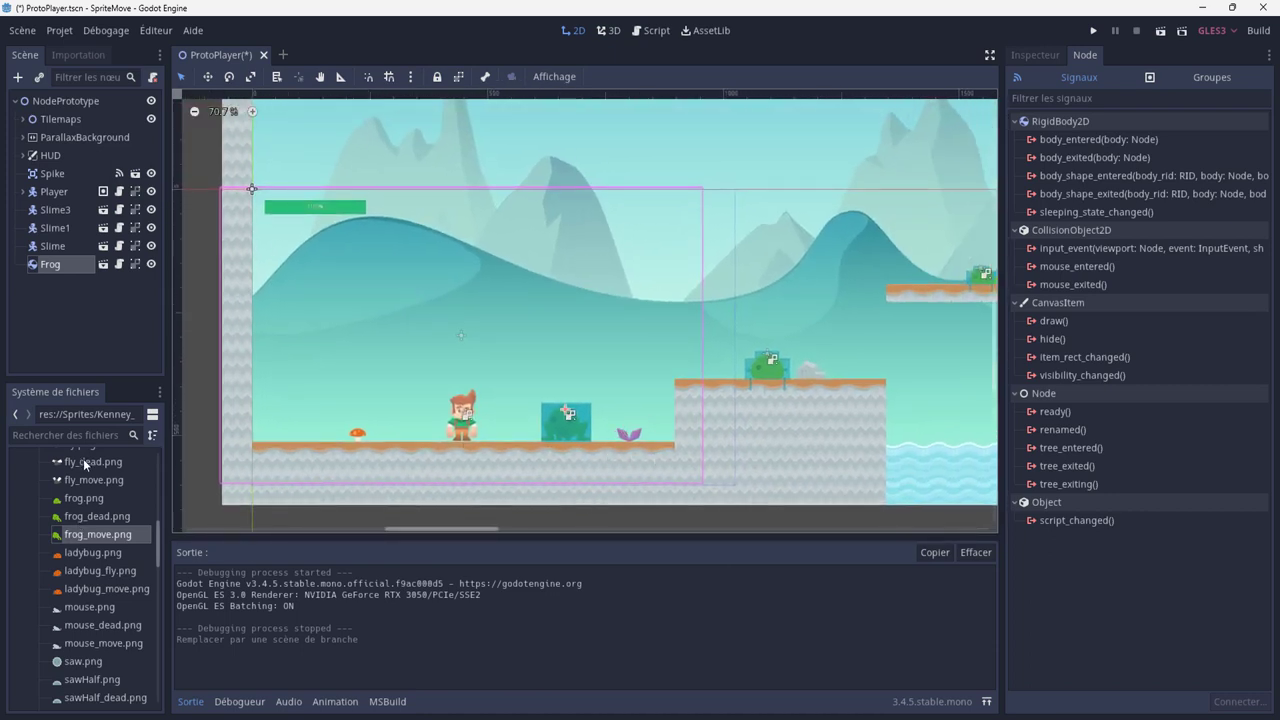
scroll(85, 470, "up", 10)
left_click(16, 478)
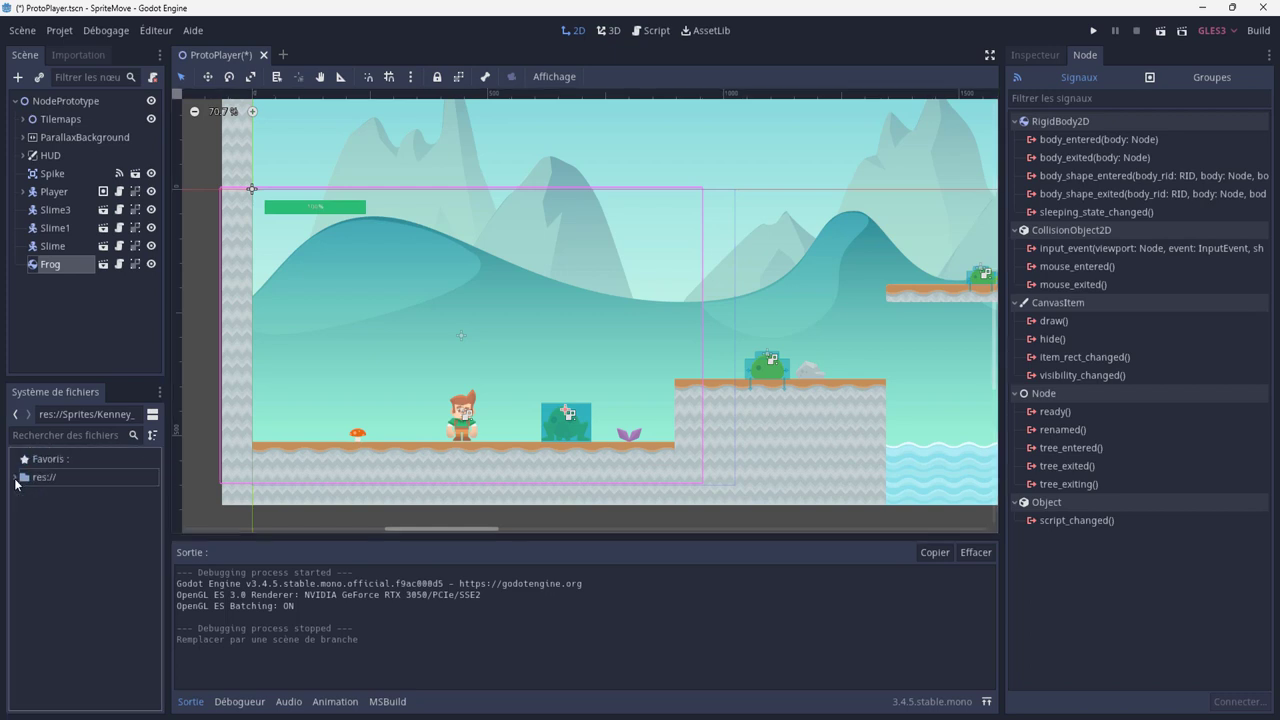
left_click(16, 478)
left_click(23, 495)
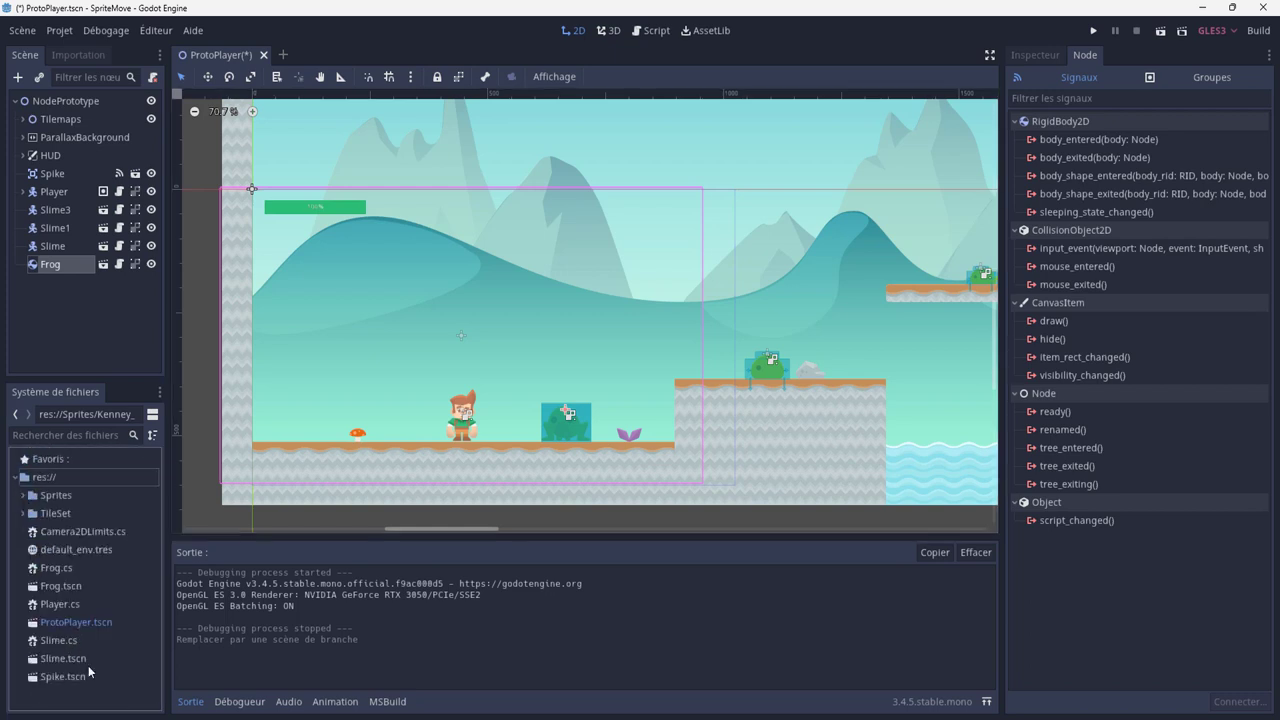
left_click_drag(61, 591, 811, 311)
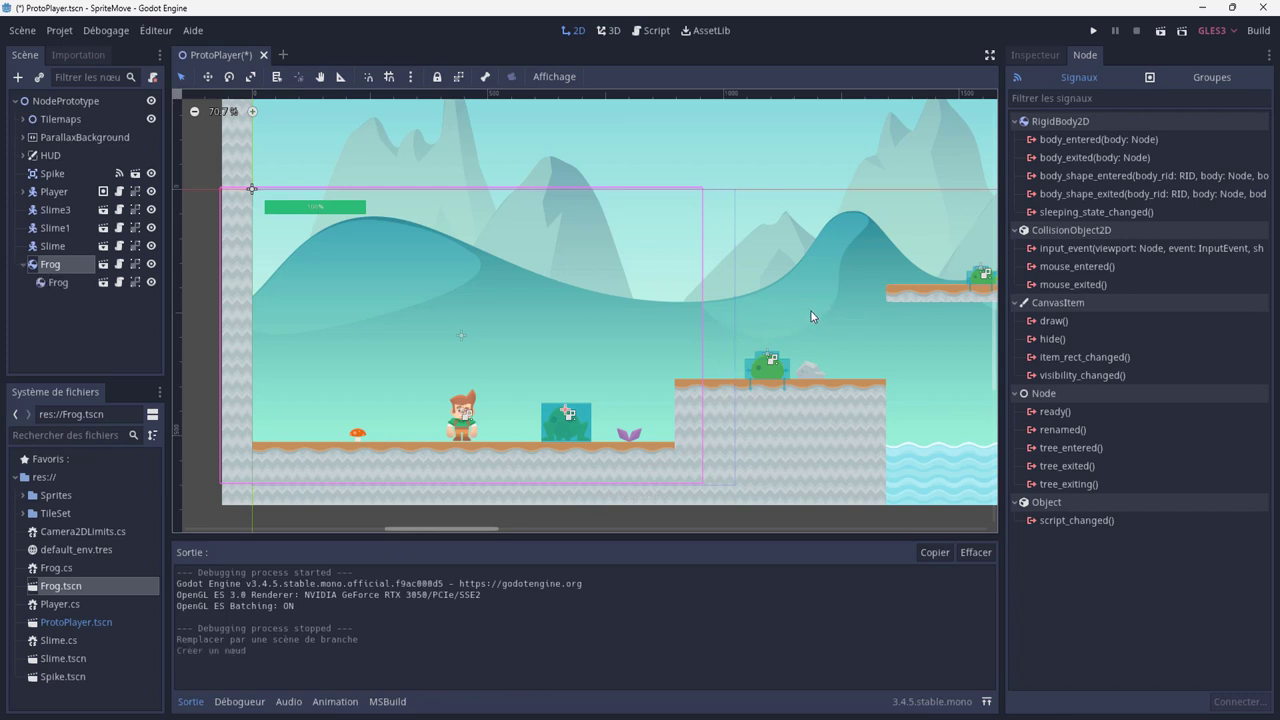
Step: Delete the nested Frog instance and the original Frog node
double_click(50, 264)
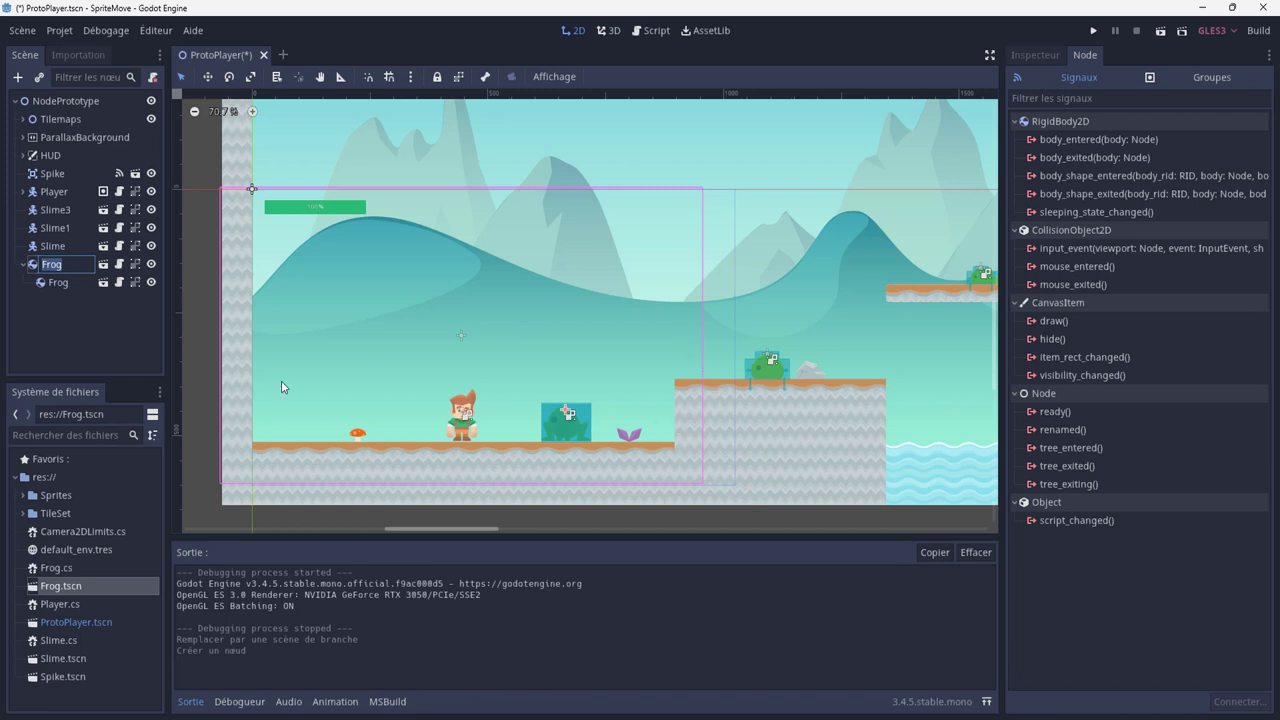
left_click(40, 315)
left_click(50, 284)
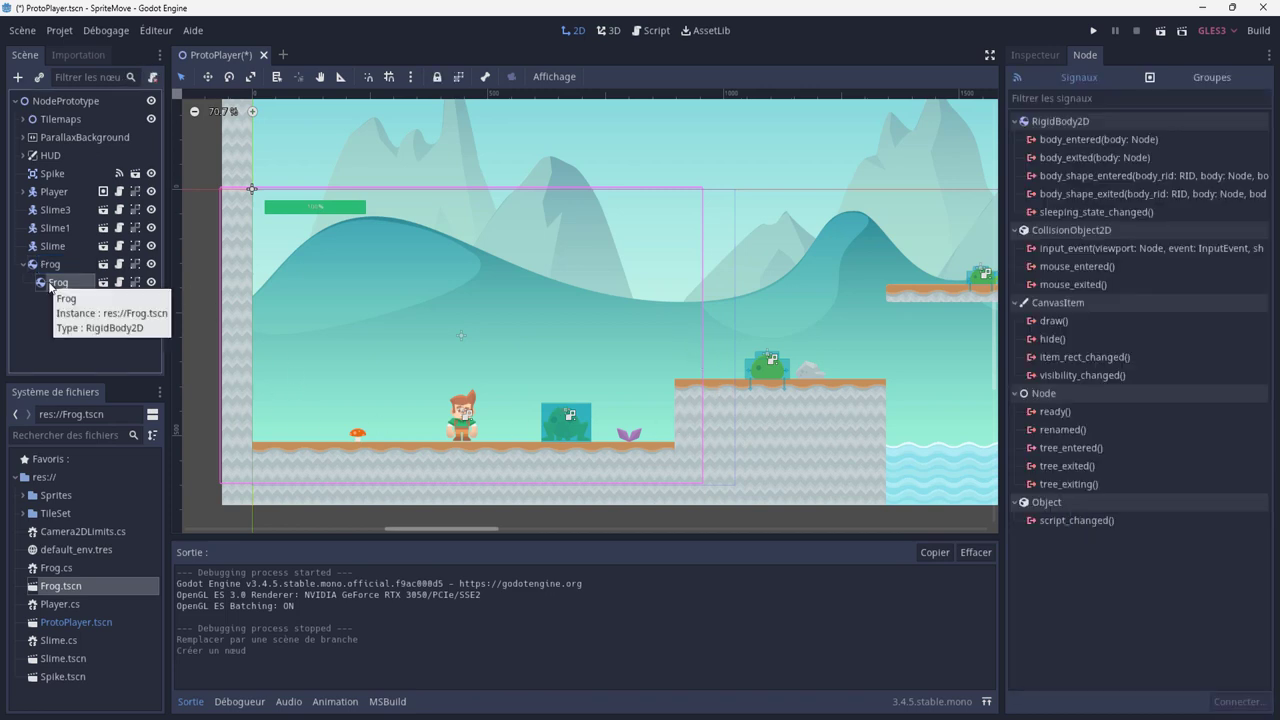
key("Delete")
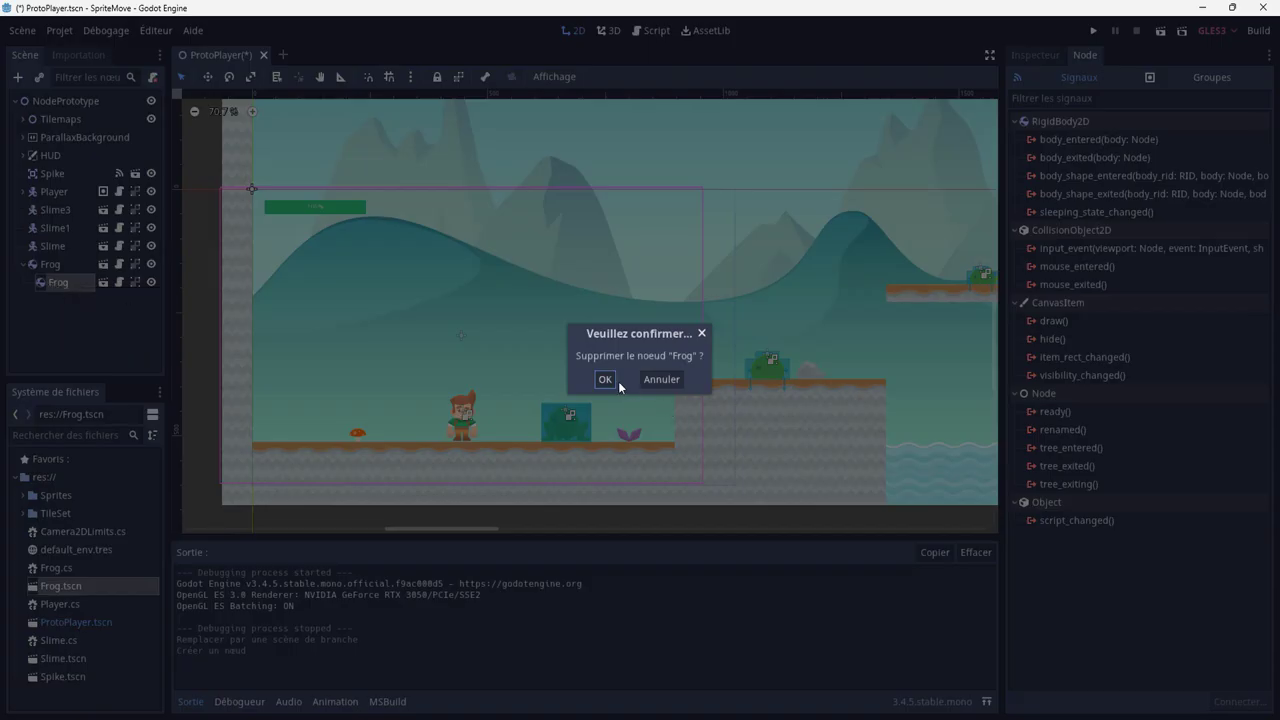
left_click(610, 380)
left_click(54, 266)
key("Delete")
key("Return")
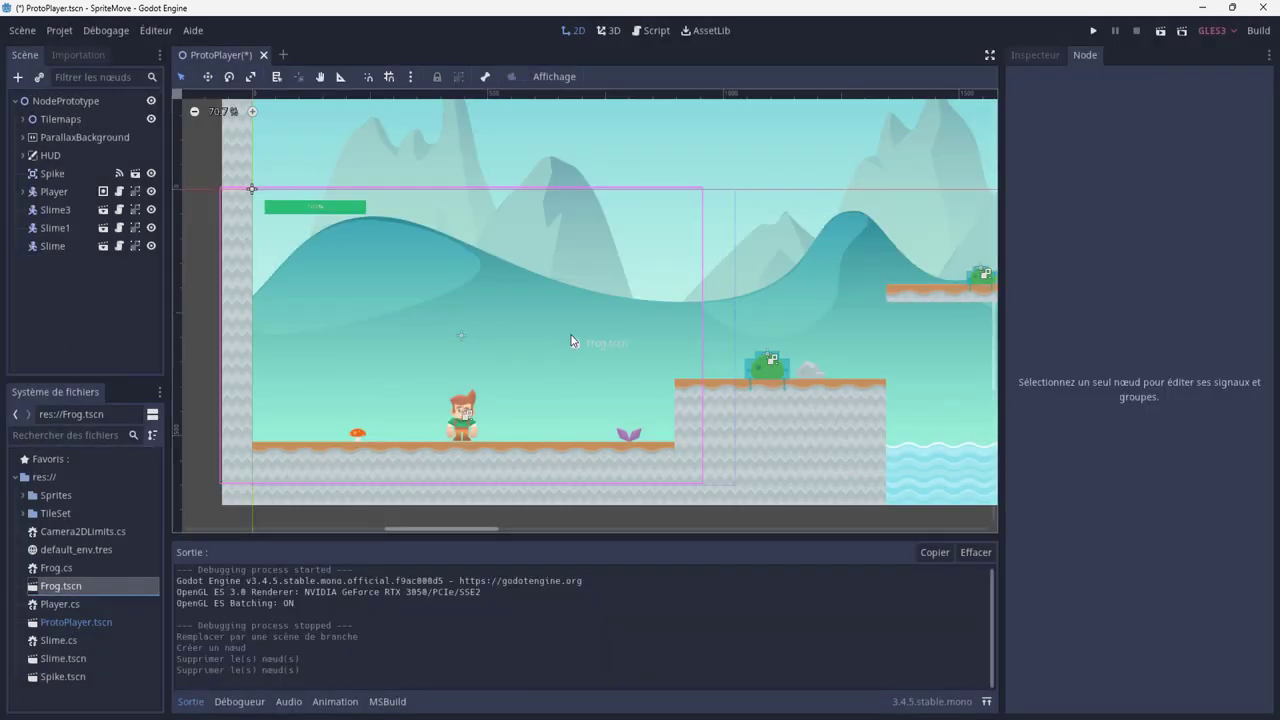
Step: Add a fresh Frog.tscn instance to the level and open Frog.tscn for editing
left_click_drag(52, 594, 571, 341)
double_click(50, 264)
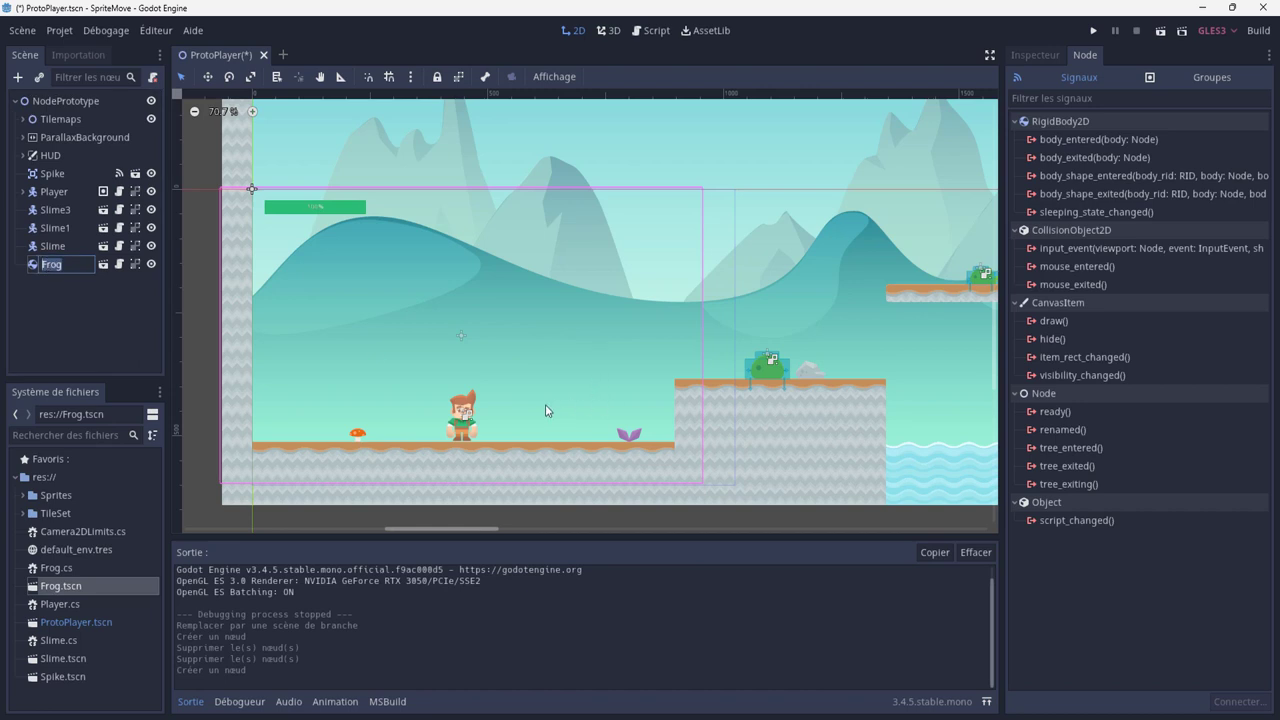
left_click(48, 267)
left_click(91, 284)
double_click(70, 586)
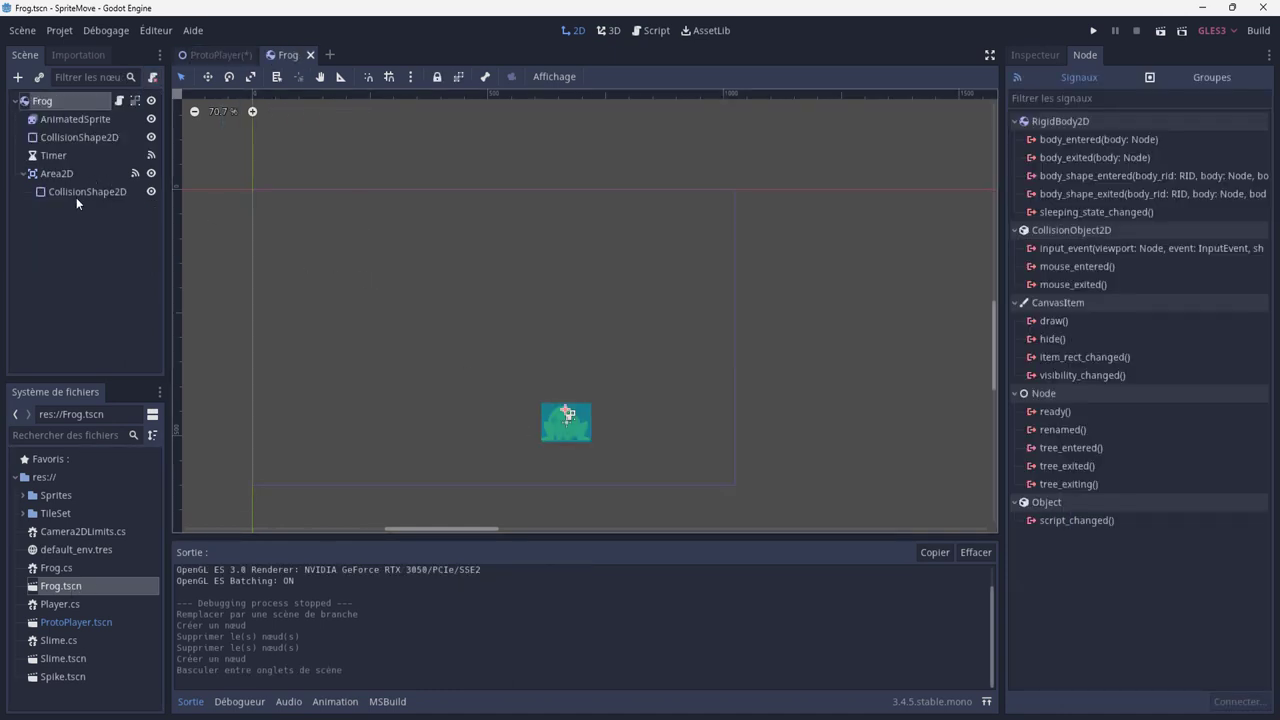
Step: Set the Frog root's Transform Position to (0, 0), then save and close the Frog tab
left_click(1034, 56)
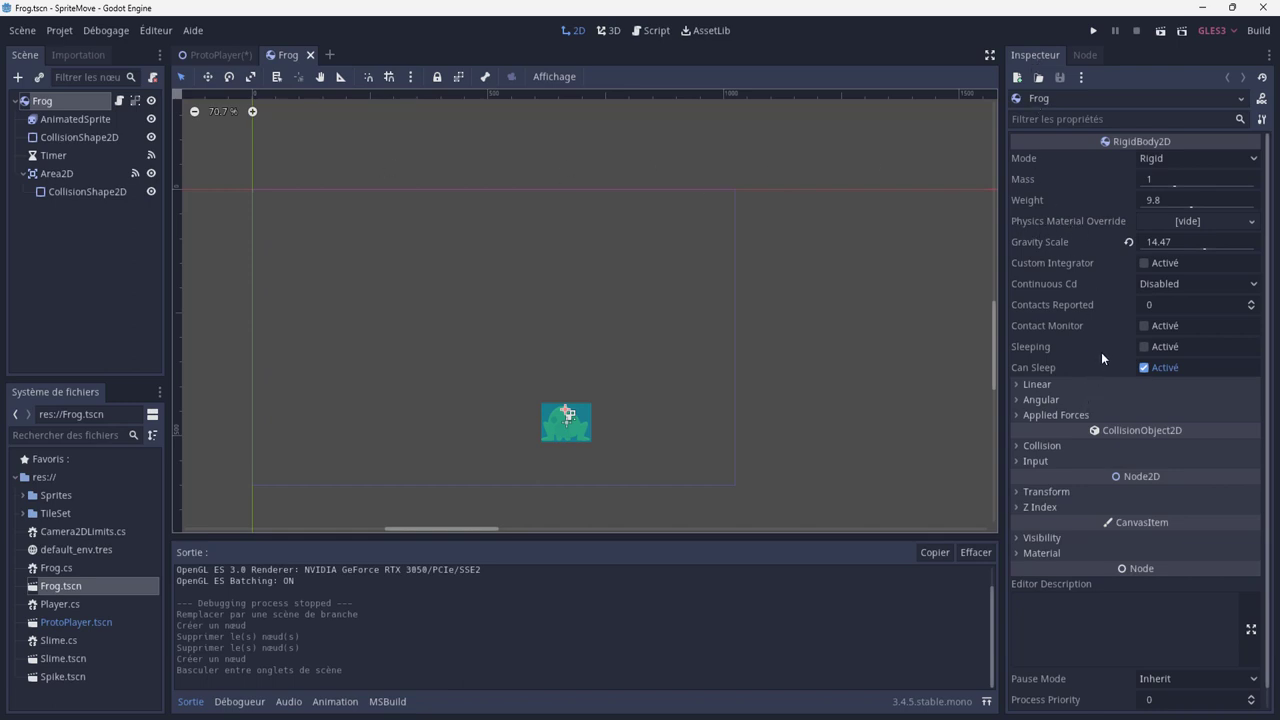
left_click(1017, 493)
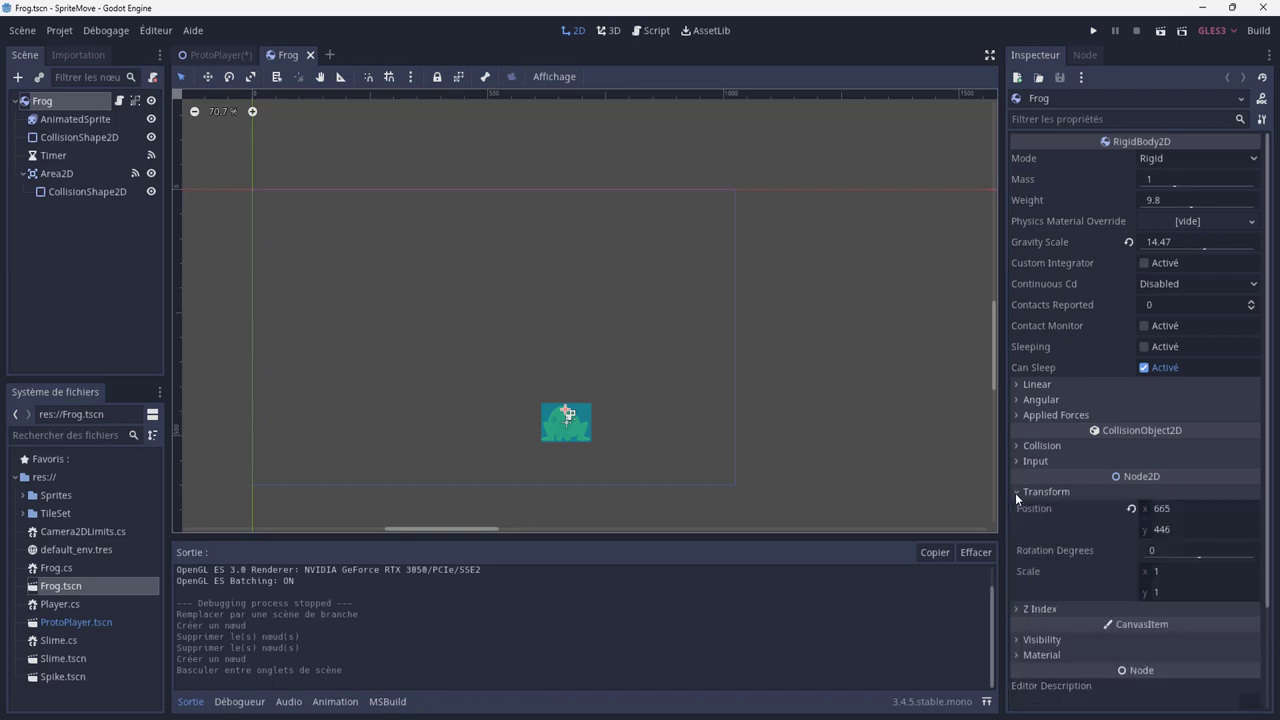
left_click(1175, 506)
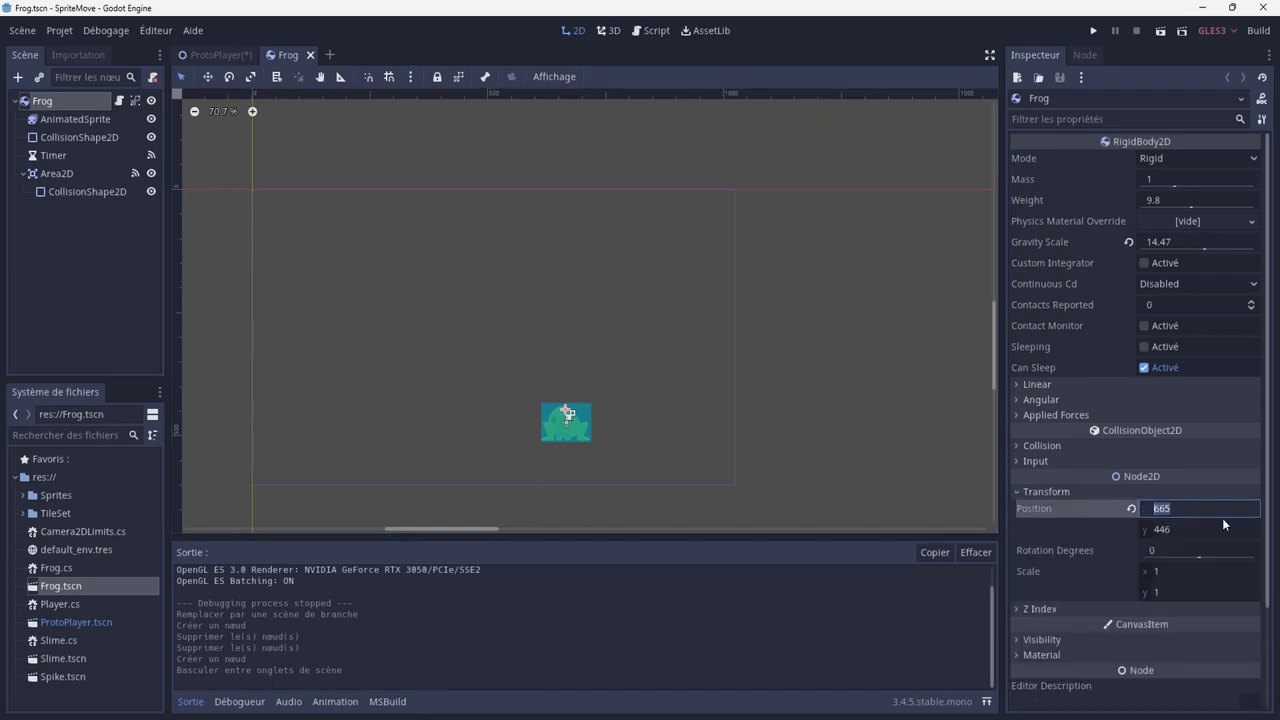
type("0")
key("Tab")
type("0")
key("Tab")
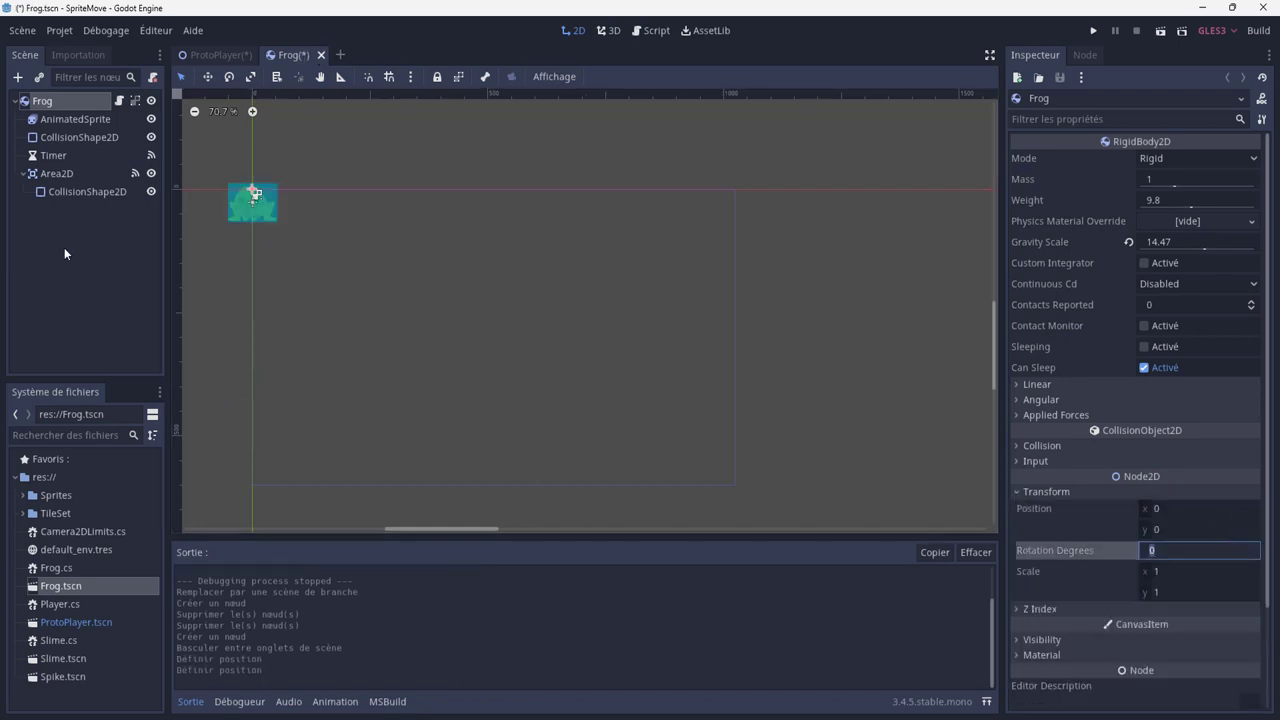
key("Return")
left_click(321, 56)
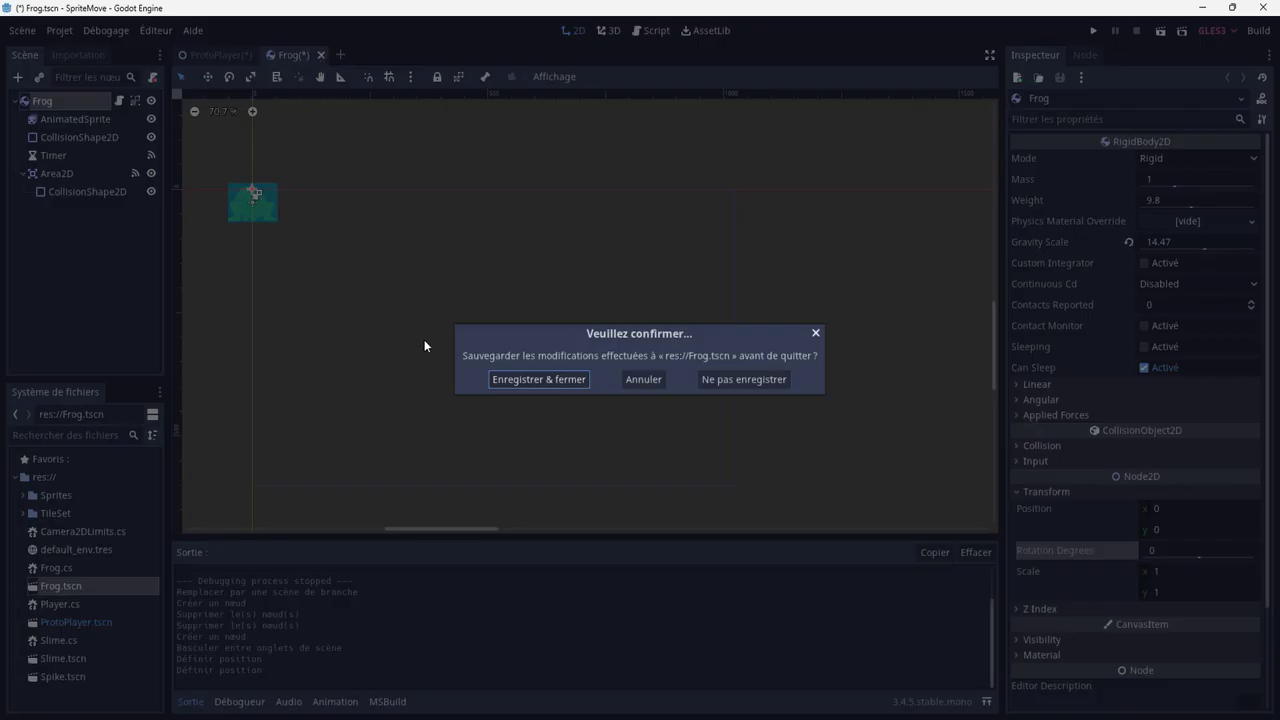
left_click(537, 380)
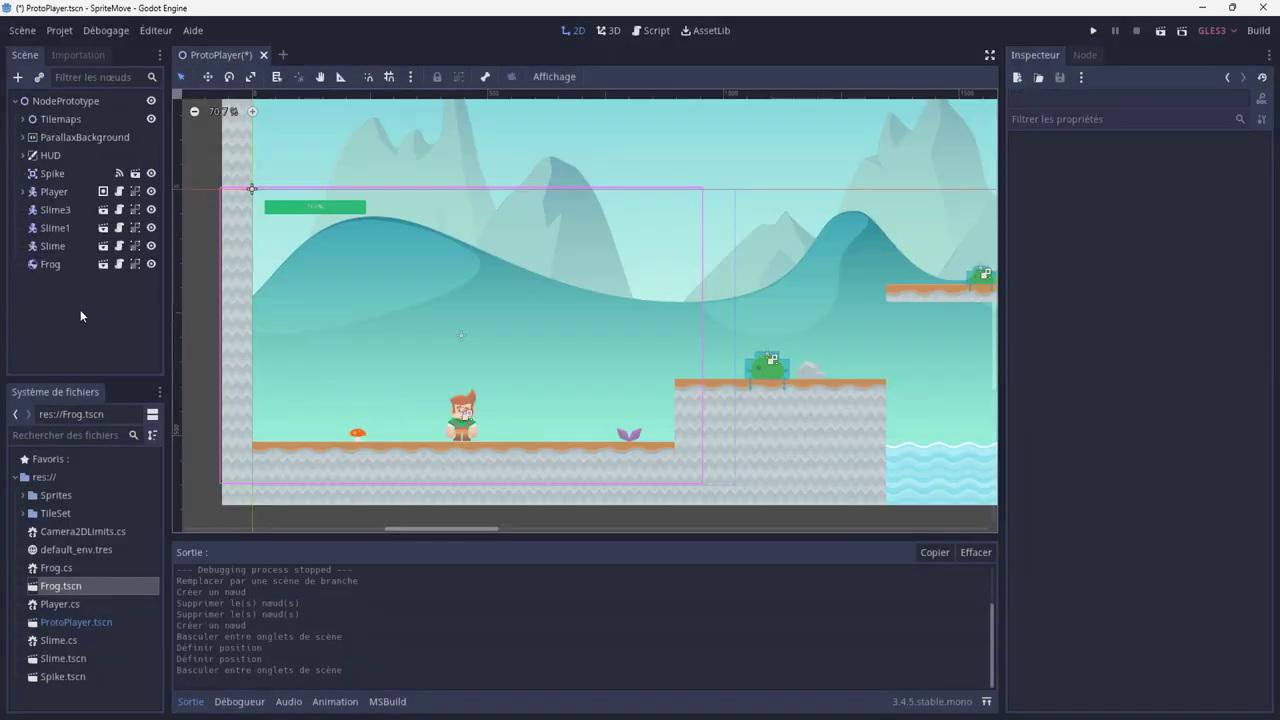
Step: Delete the old frog, add Frog.tscn on the raised platform and lower ground, then run
left_click(51, 267)
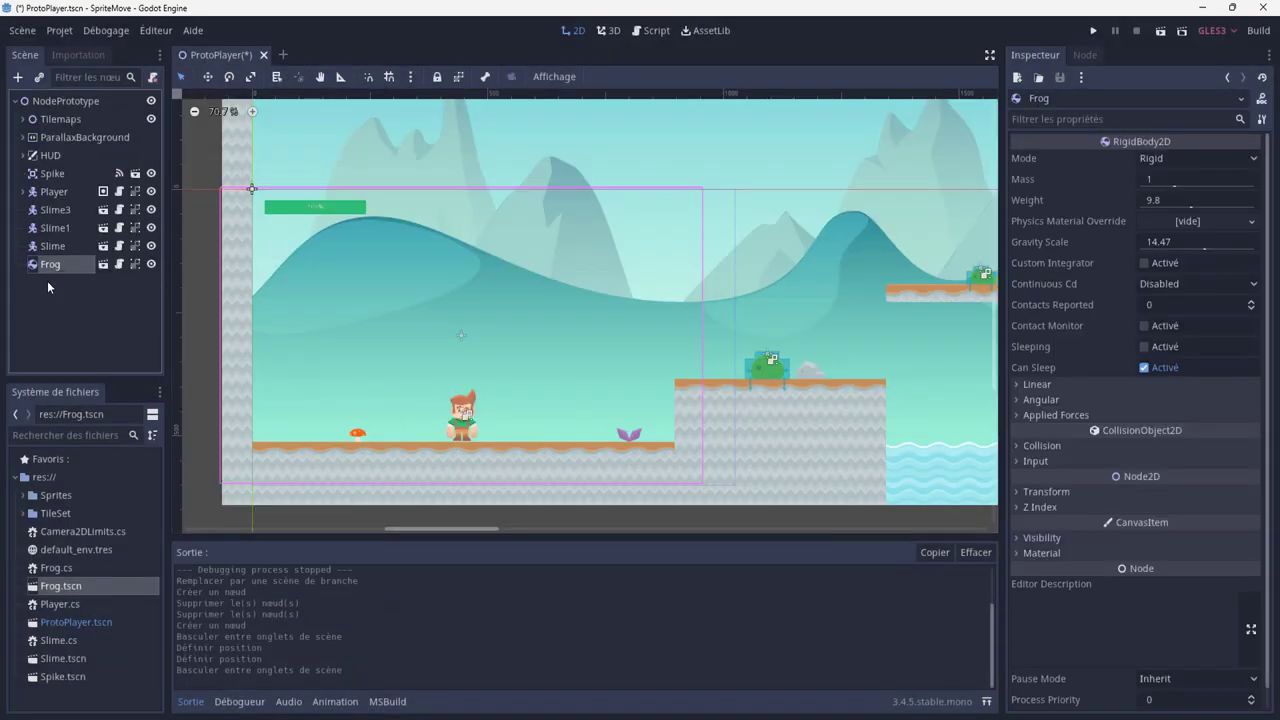
key("Delete")
left_click(601, 383)
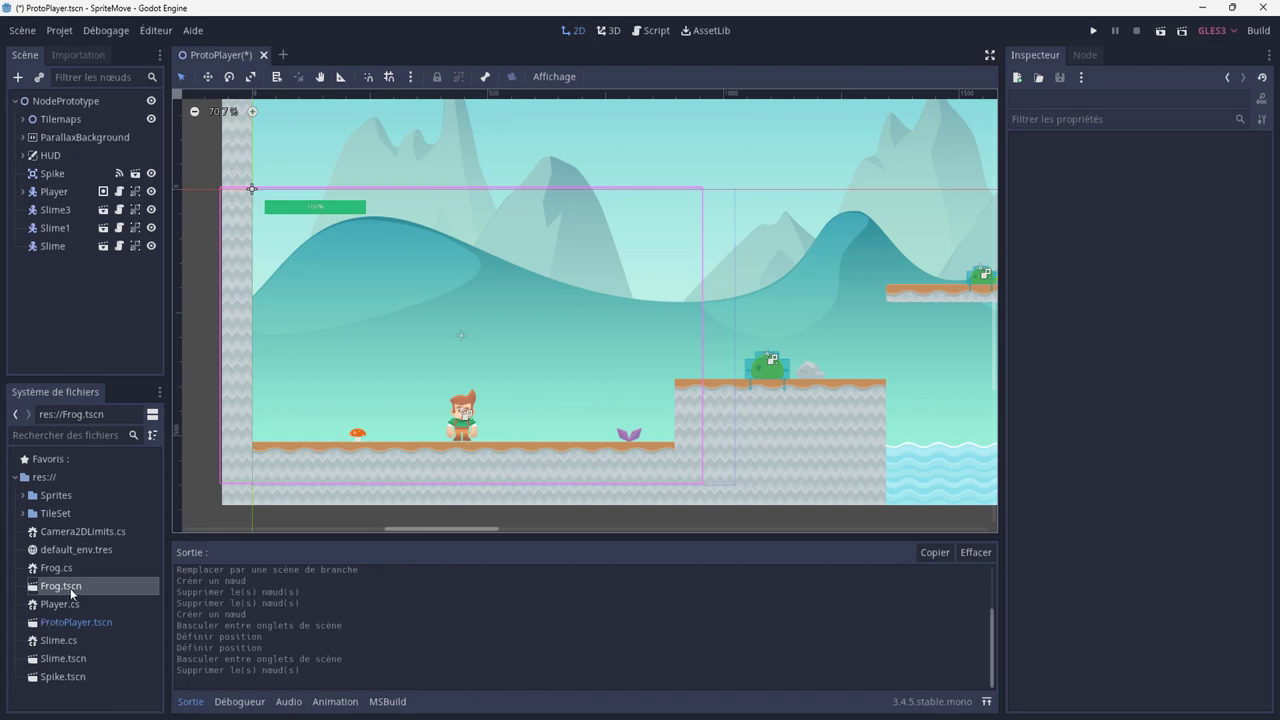
mouse_move(71, 594)
left_mouse_down()
mouse_move(579, 397)
mouse_move(855, 352)
left_mouse_up()
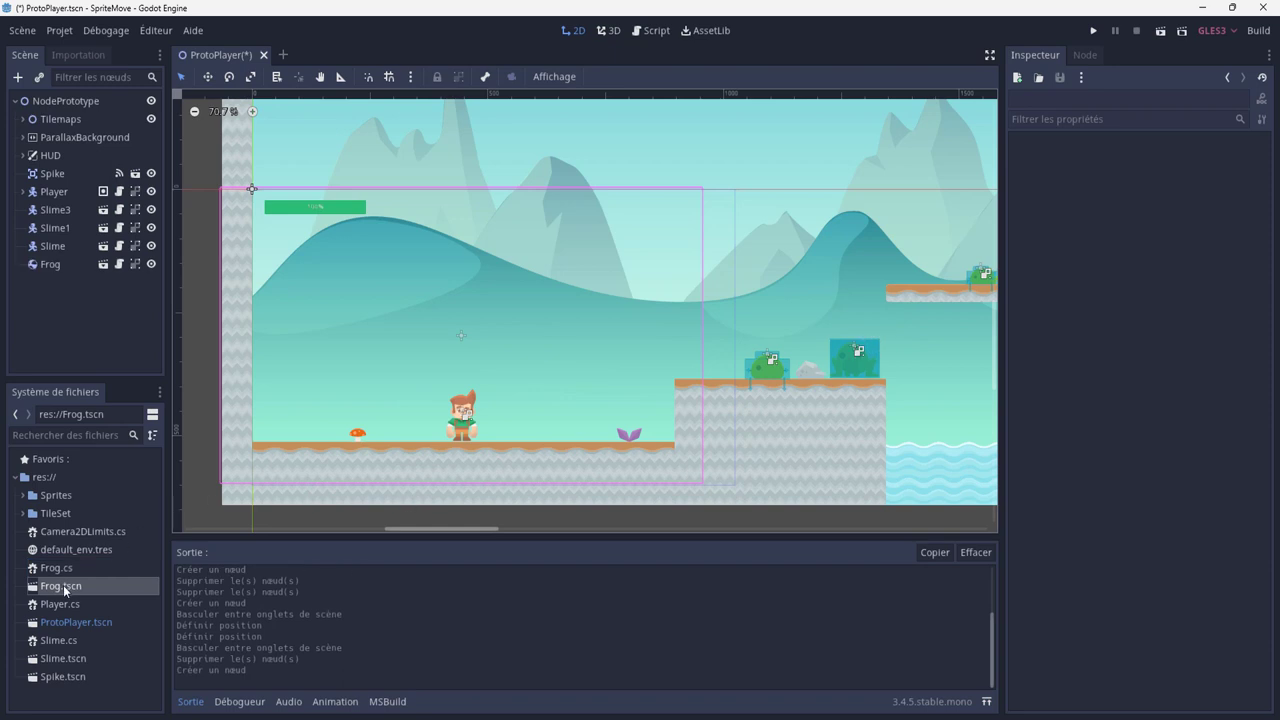
left_click_drag(64, 590, 561, 416)
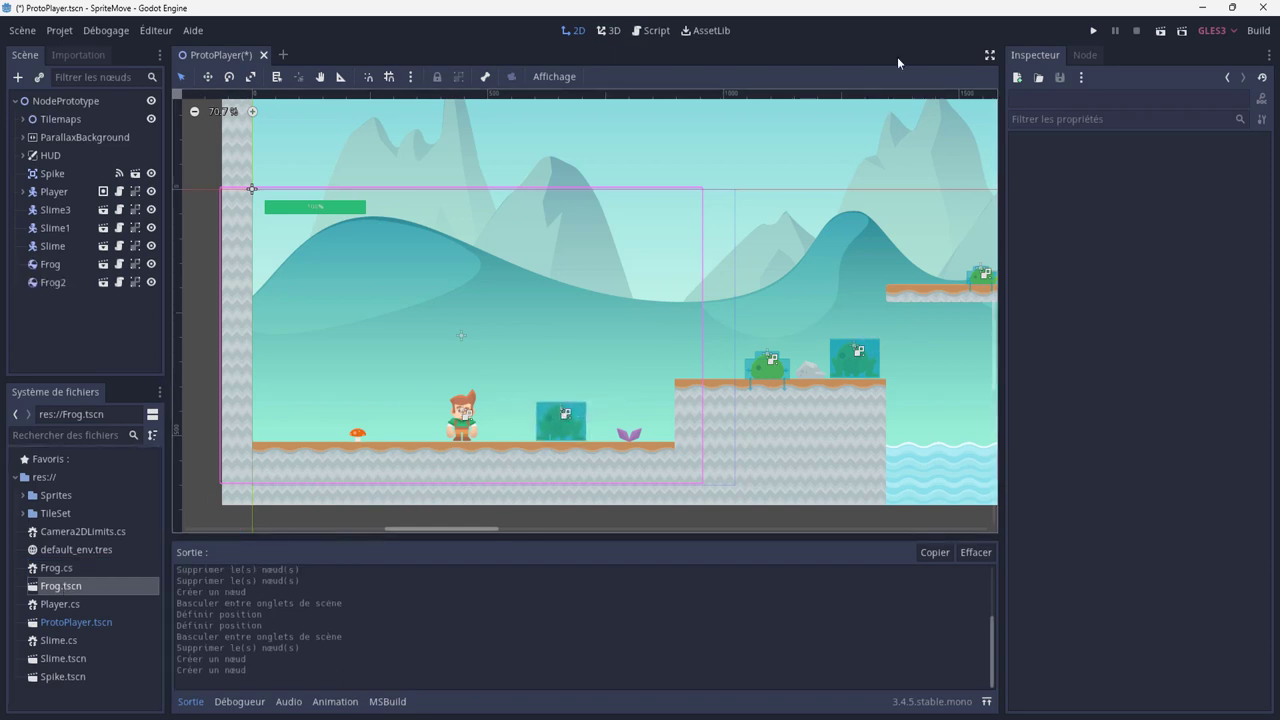
left_click(1093, 31)
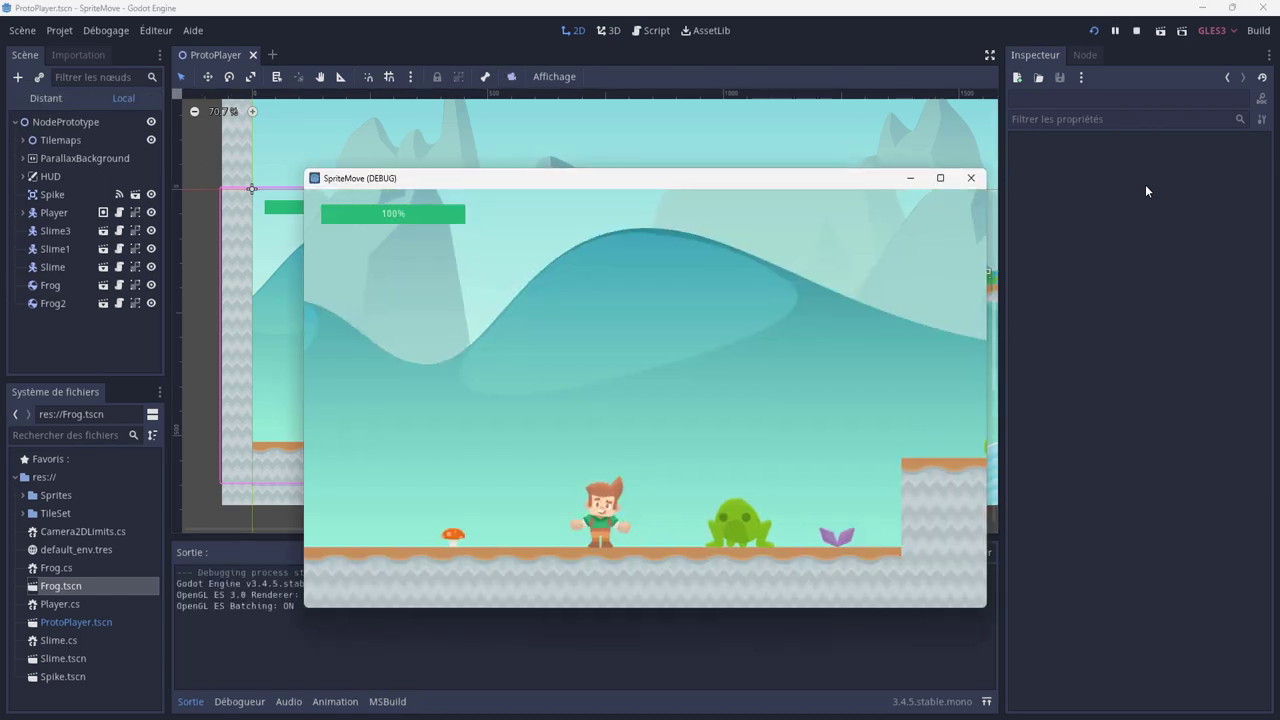
Step: Run the player between platforms to watch both frogs hop, then stop the game
key("Right")
key("space")
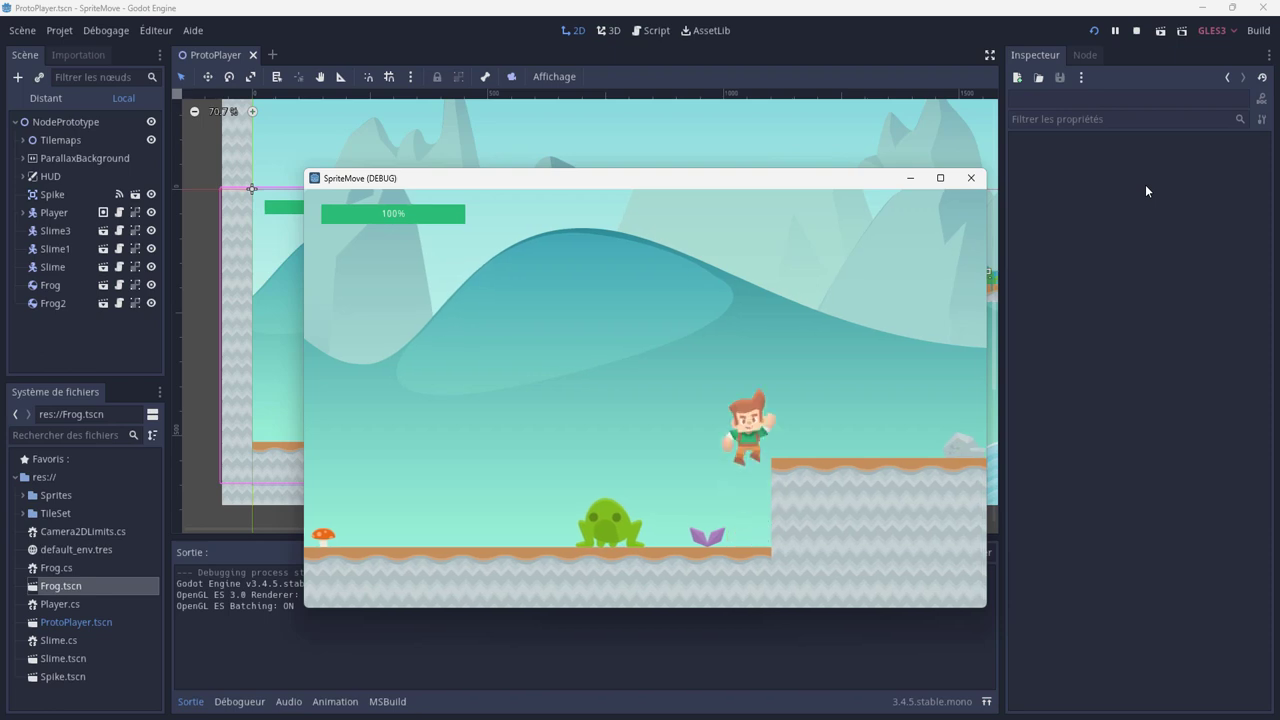
key("Right")
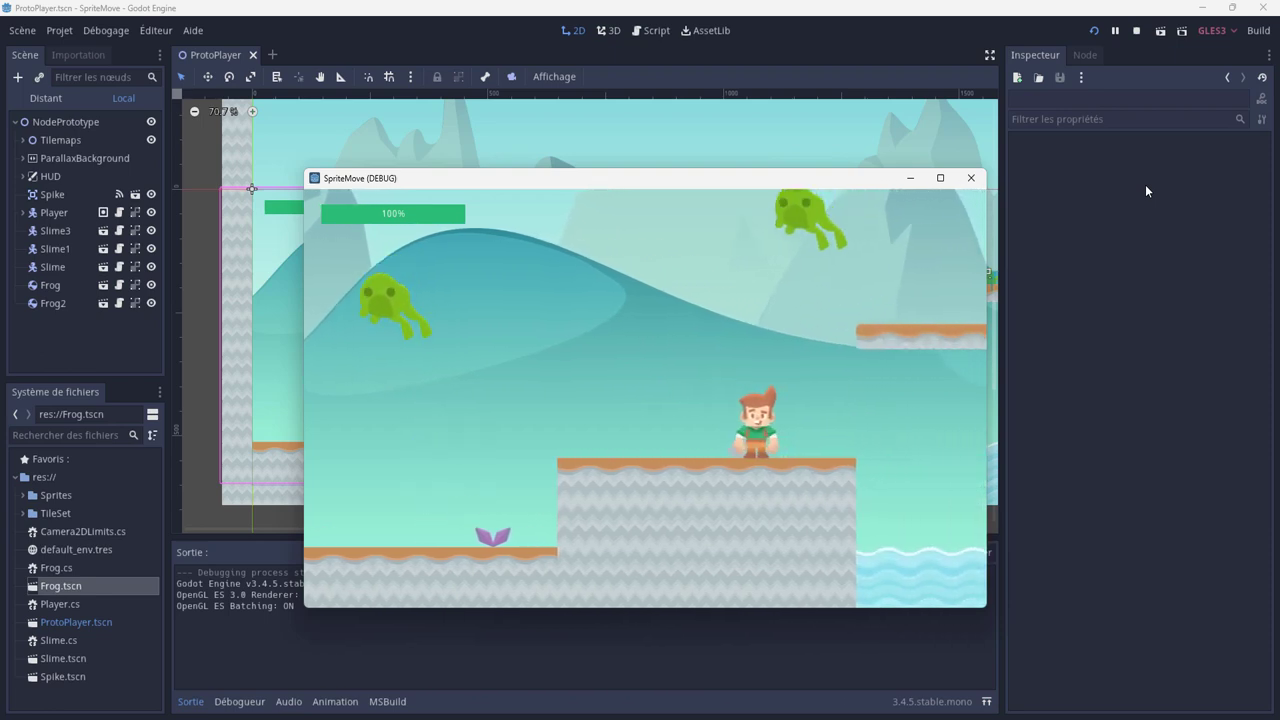
key("Left")
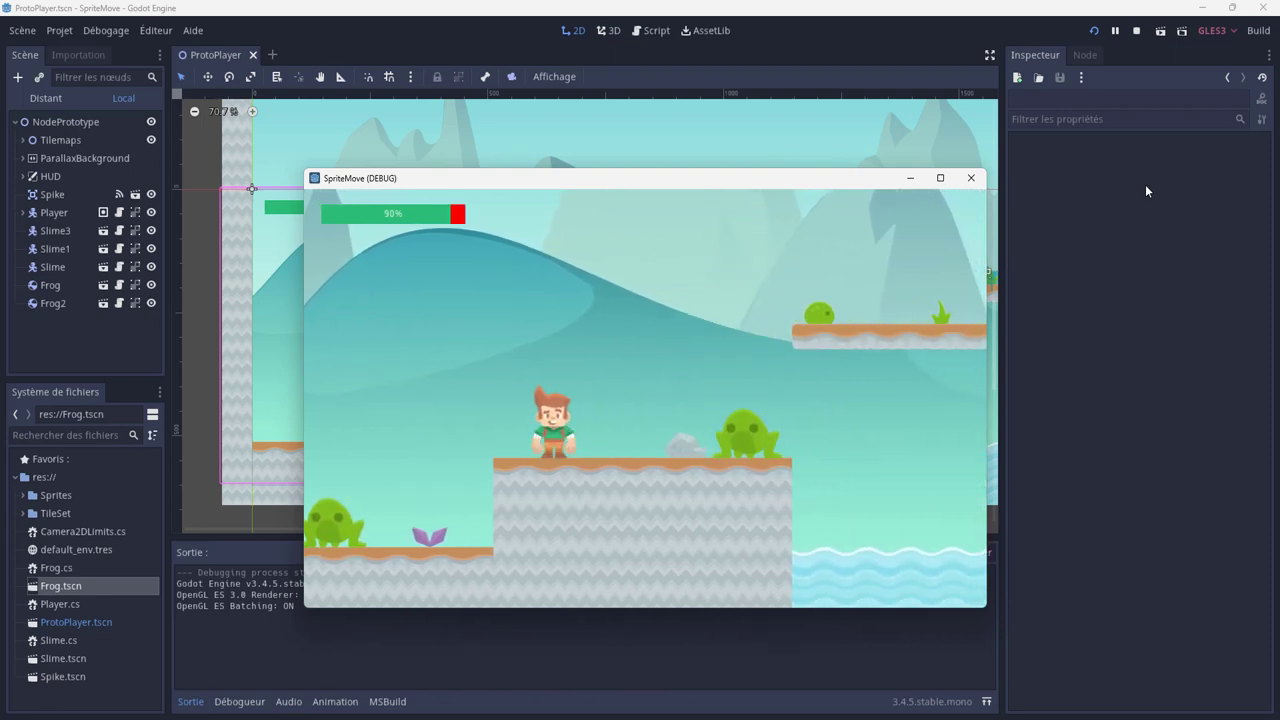
key("Left")
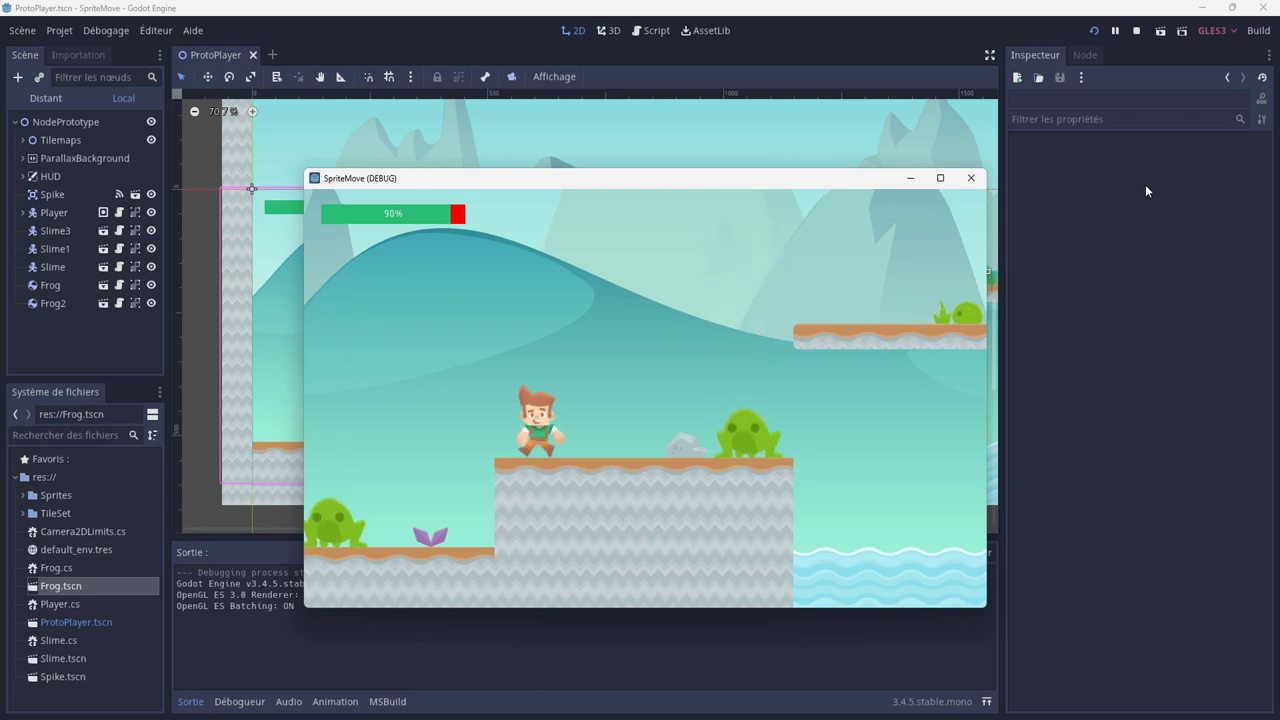
key("Left")
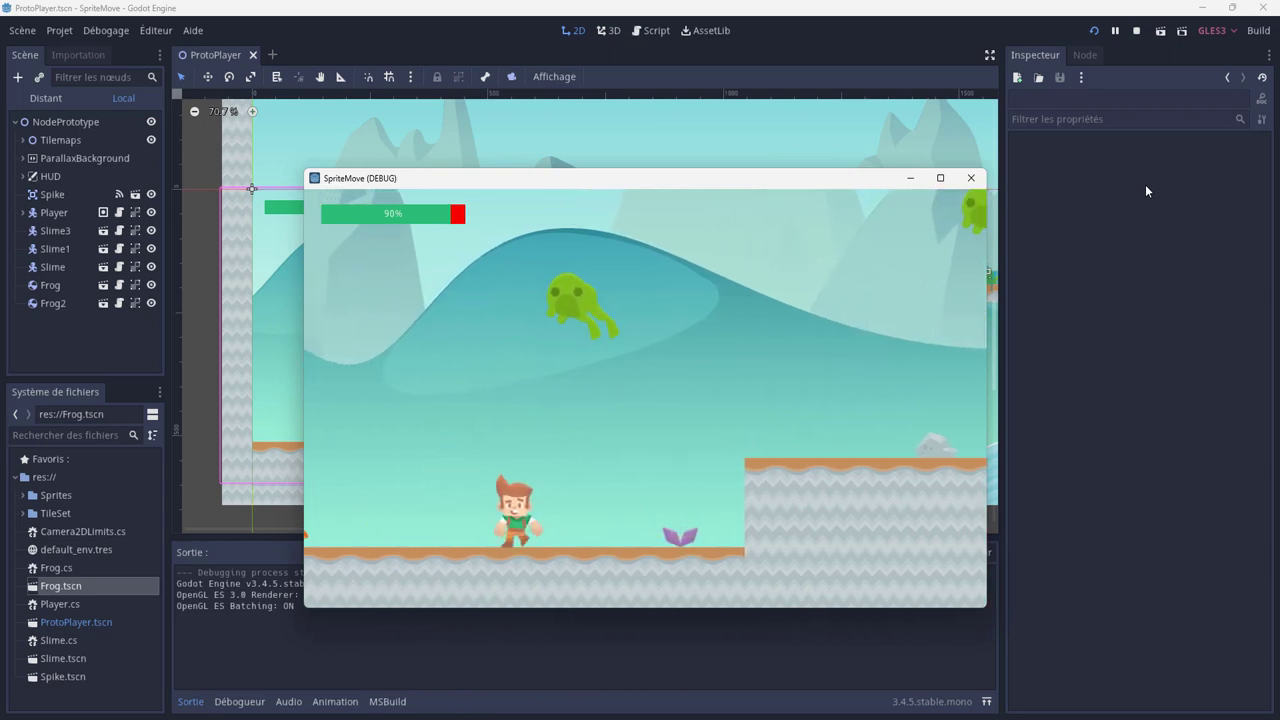
key("Left")
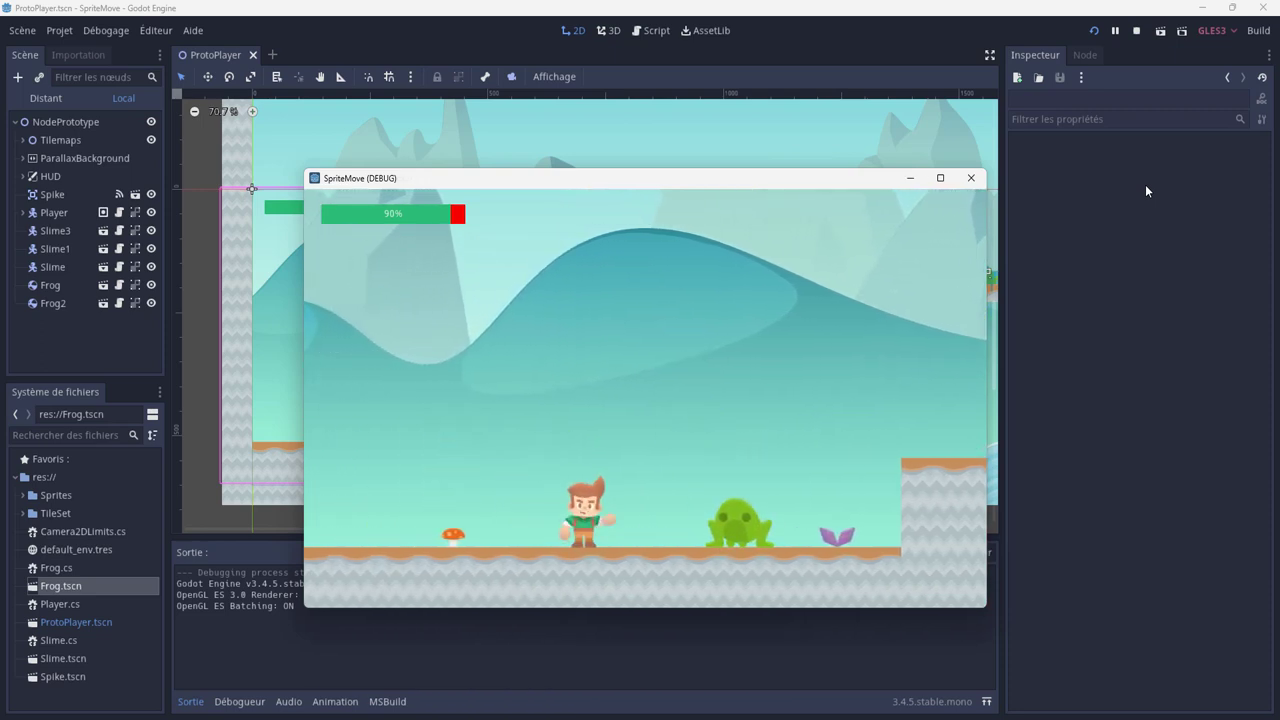
key("Right")
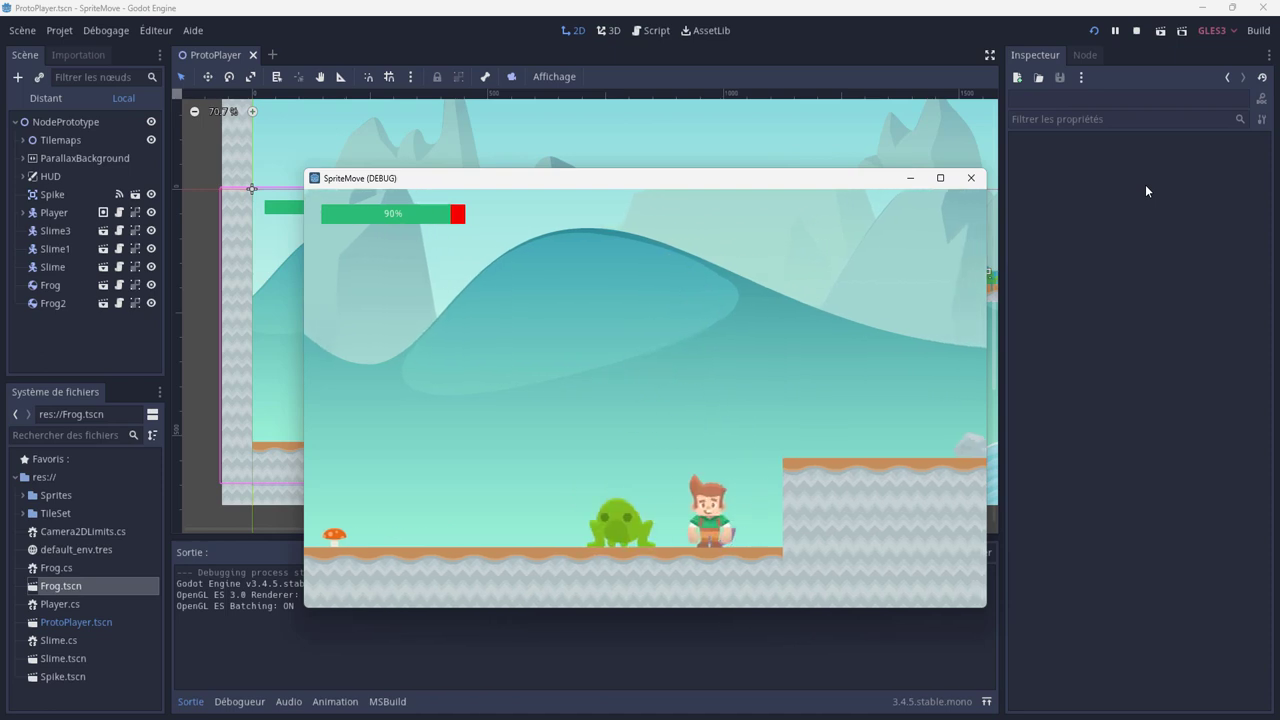
left_click(970, 178)
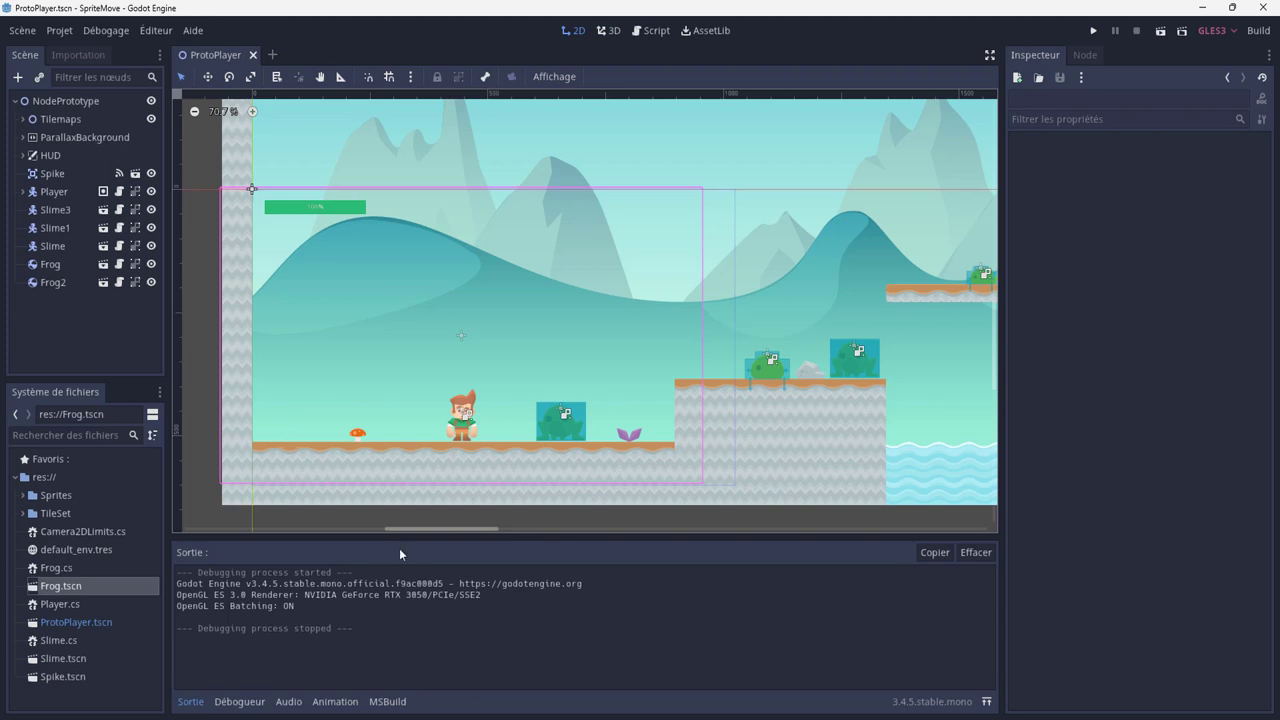
Step: Select the Frog2 instance in the Scene tree
left_click(40, 286)
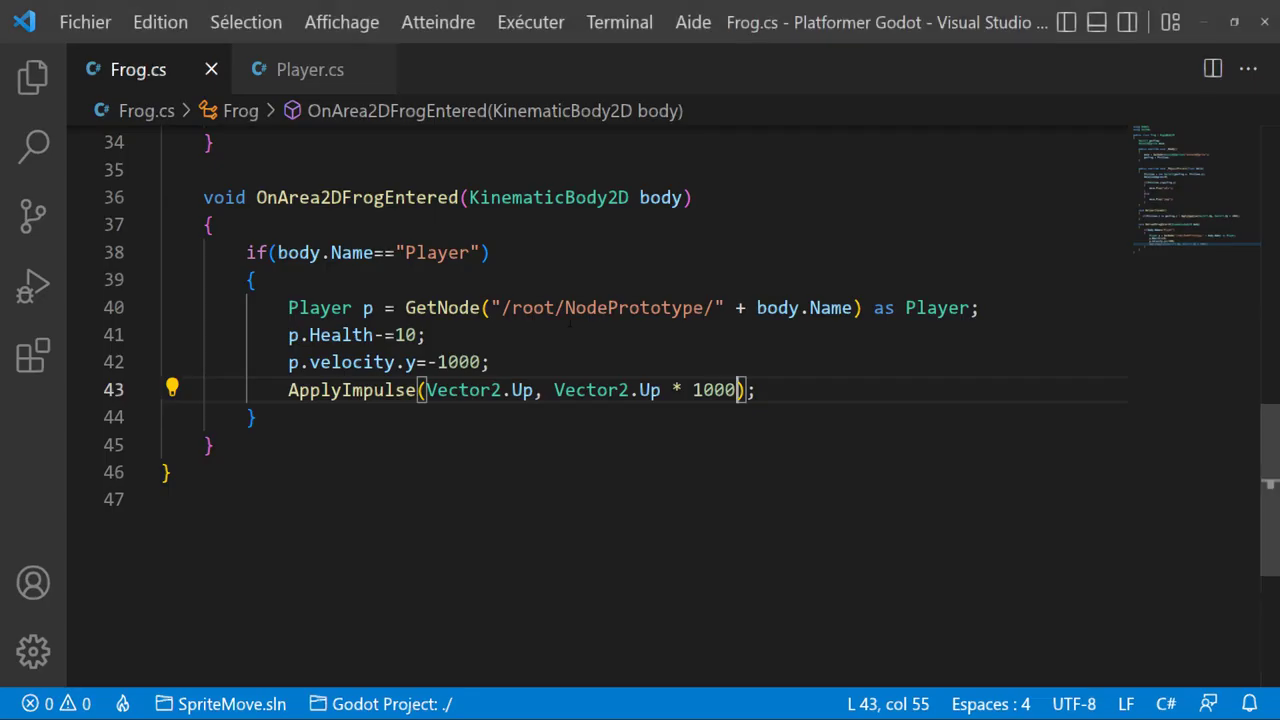
scroll(511, 382, "up", 6)
scroll(511, 382, "up", 5)
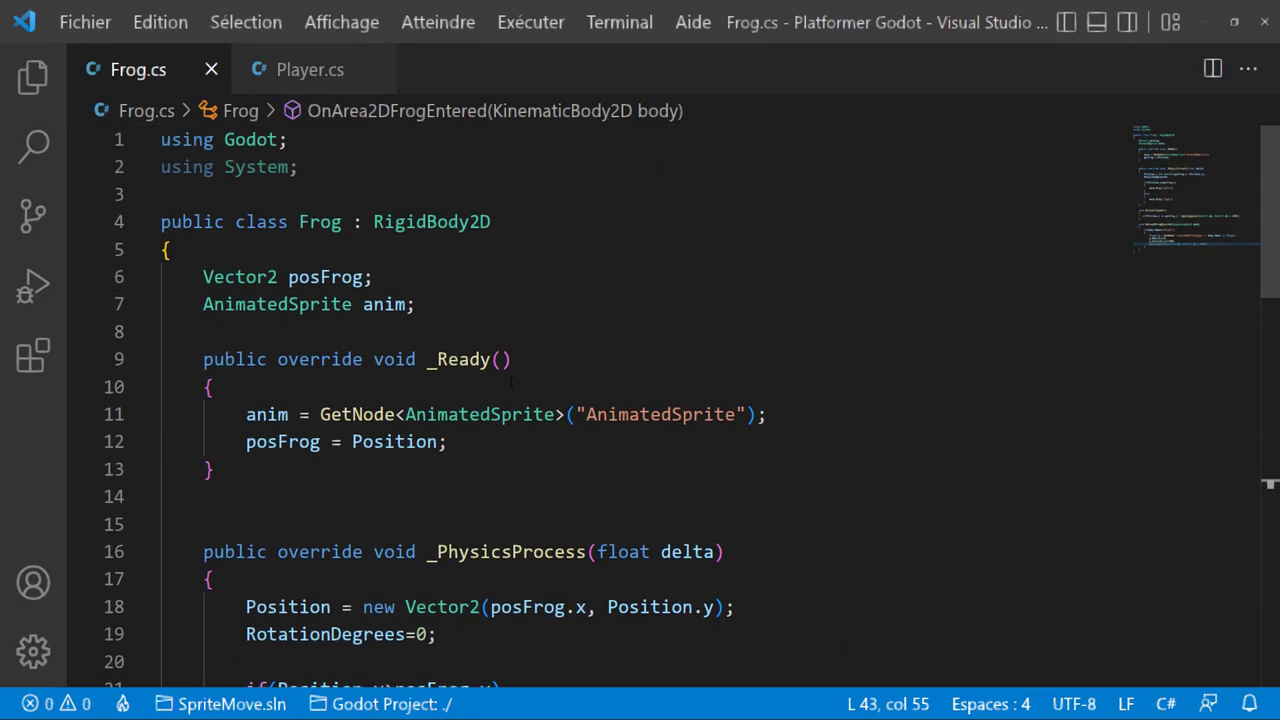
Step: Declare an exported field [Export] float interval=2.5f; in Frog.cs
left_click(272, 323)
key("Tab")
type("[")
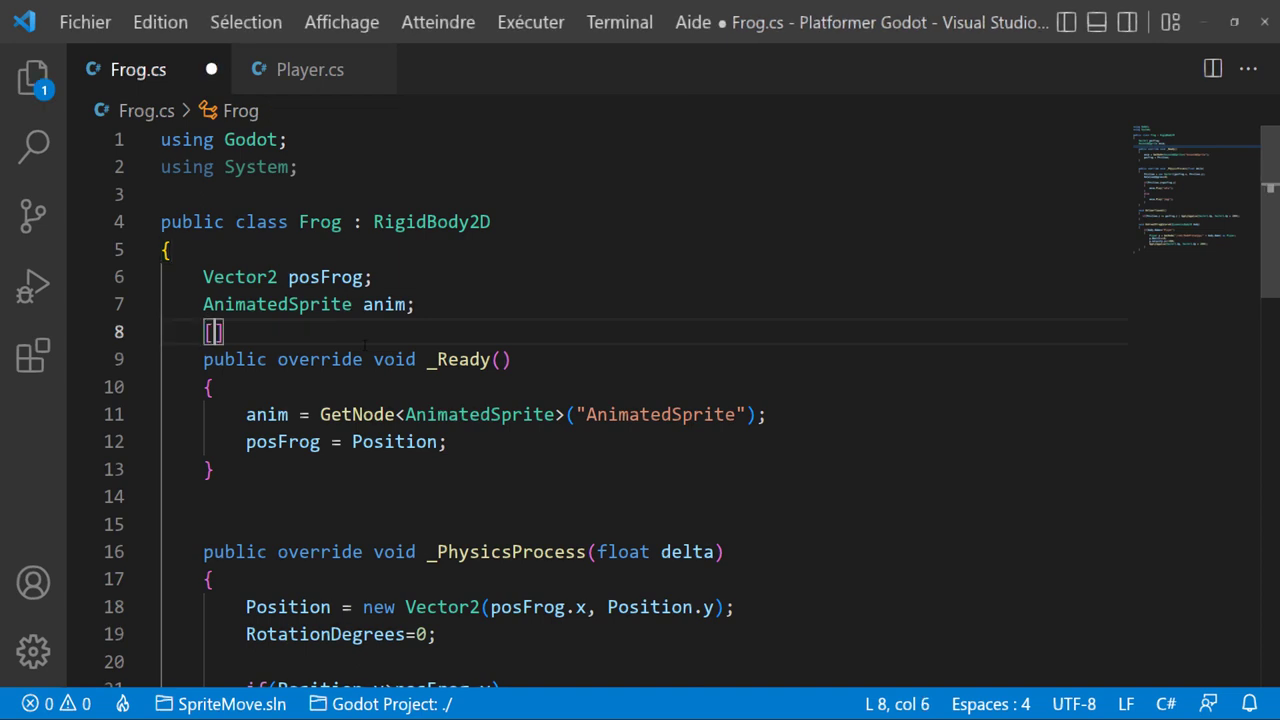
type("expo")
key("Return")
key("Right")
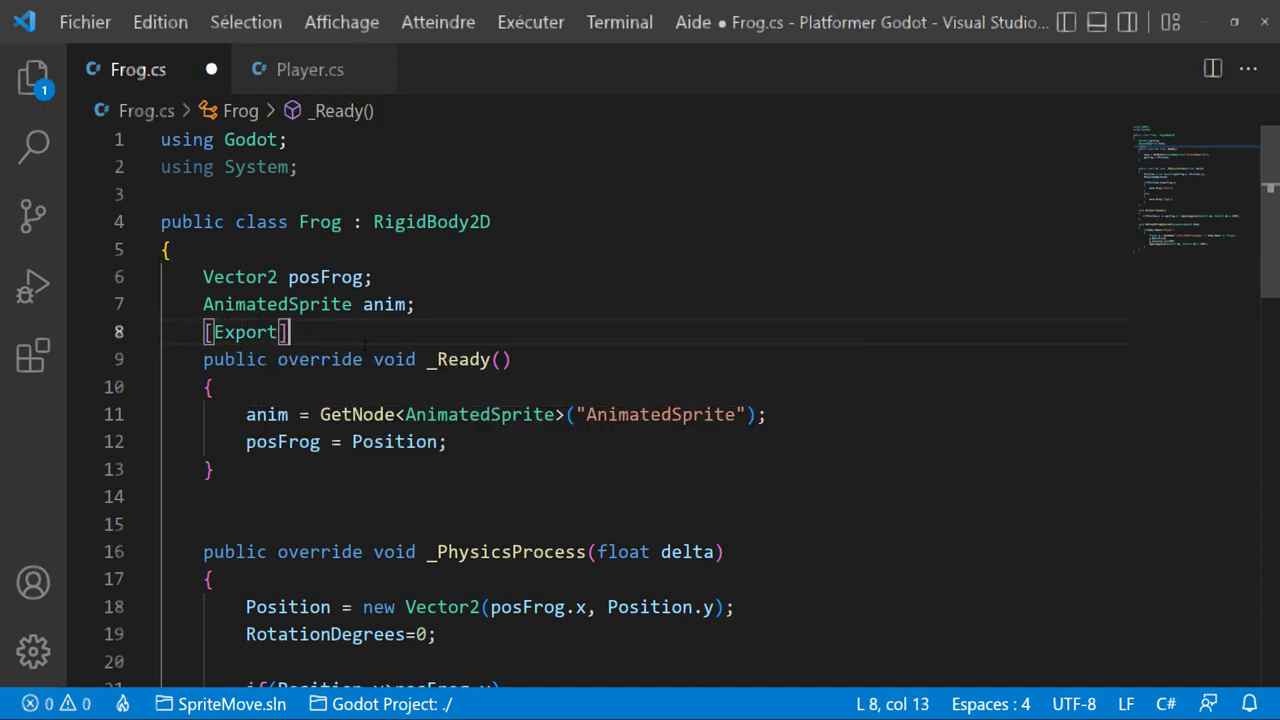
type(" float ")
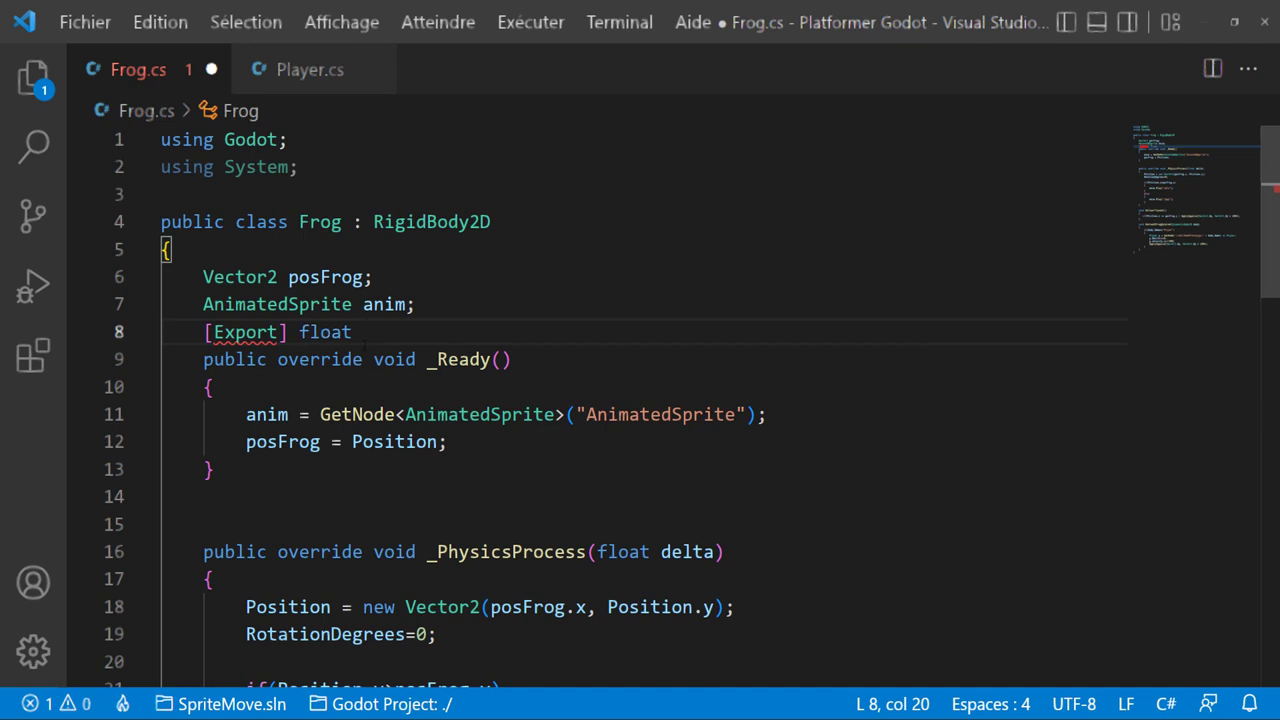
type("interva")
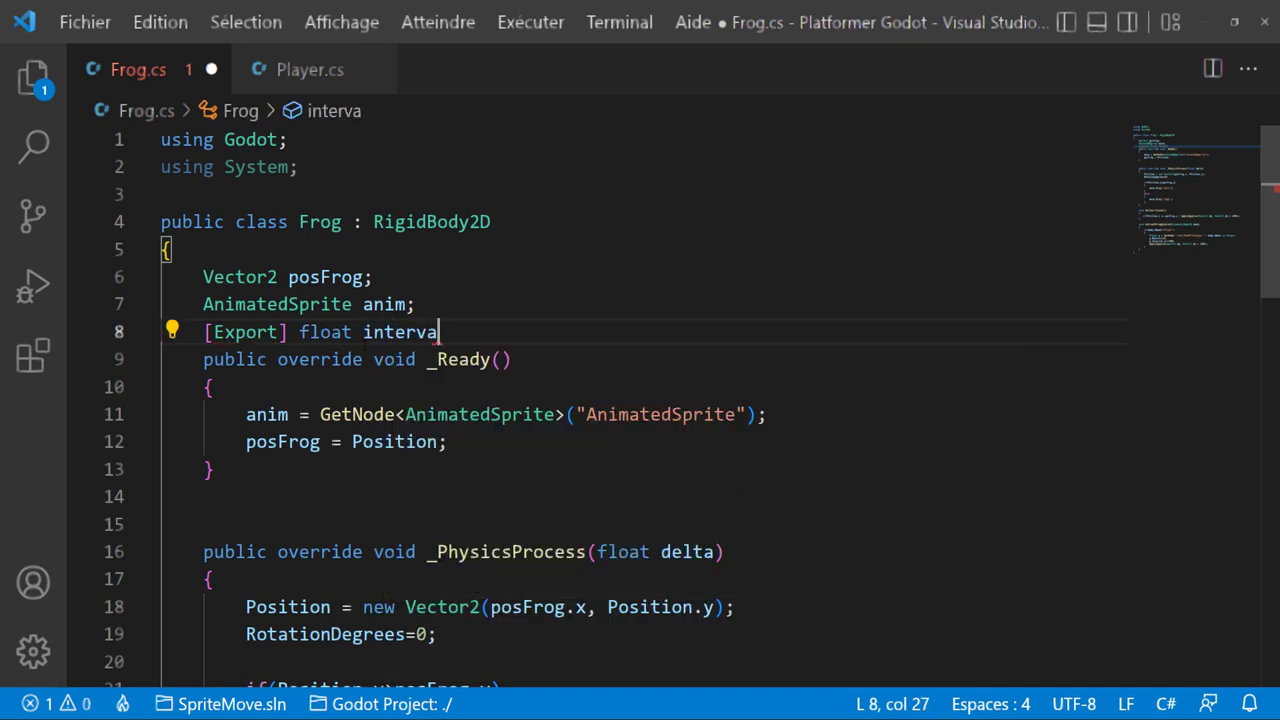
type("l=2.5")
type("f;")
key("Return")
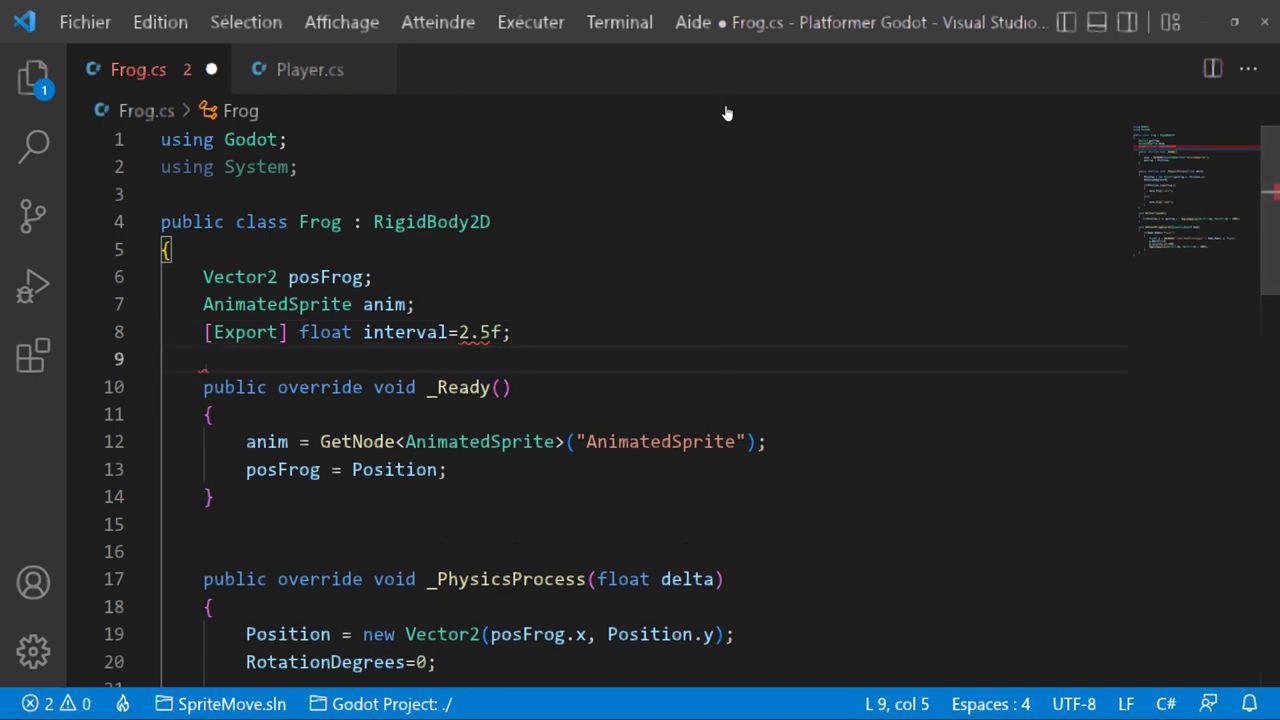
scroll(621, 310, "down", 1)
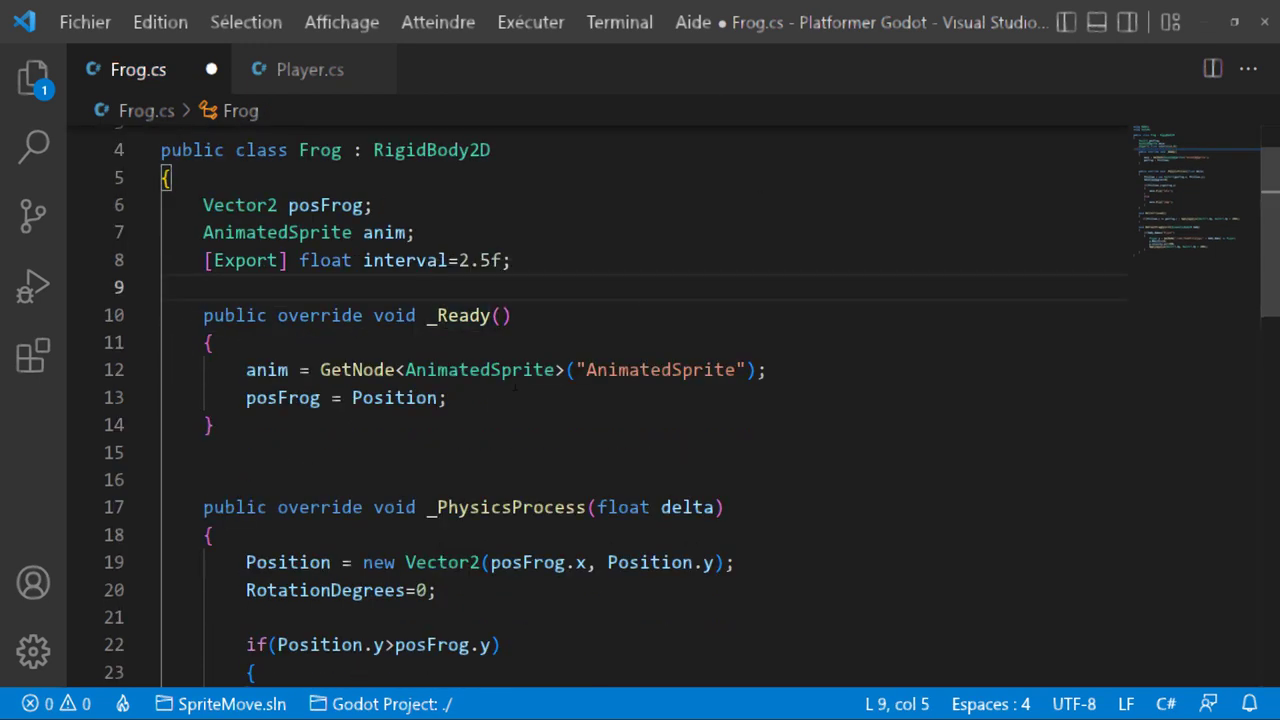
Step: Start a GetNode<Timer>("Timer").time line in _Ready after the posFrog line
left_click(455, 398)
key("Return")
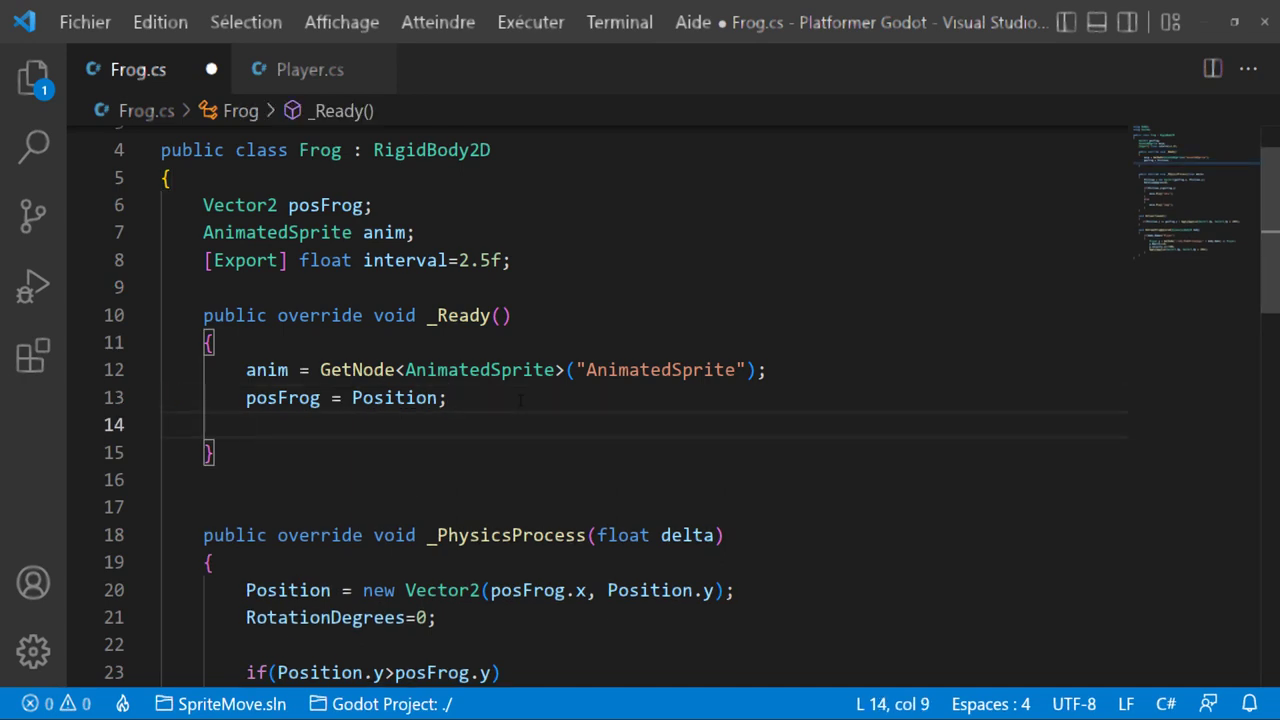
type("Get")
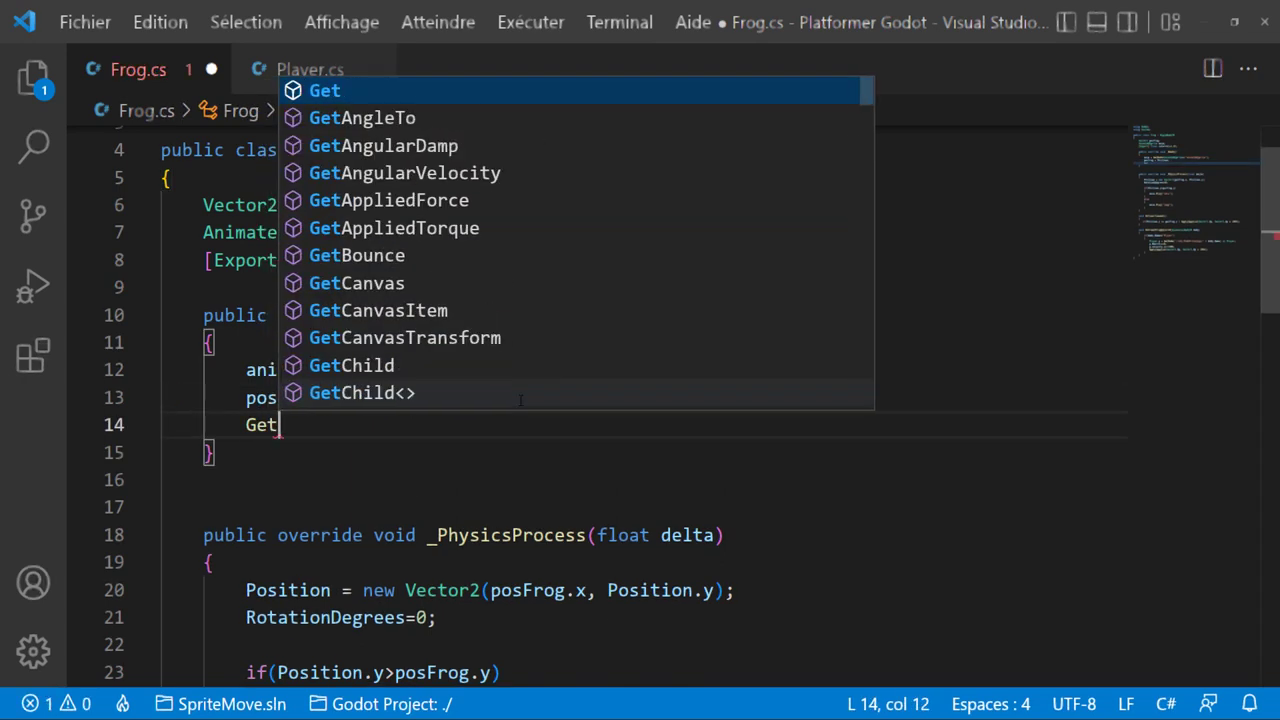
type("no")
key("Down")
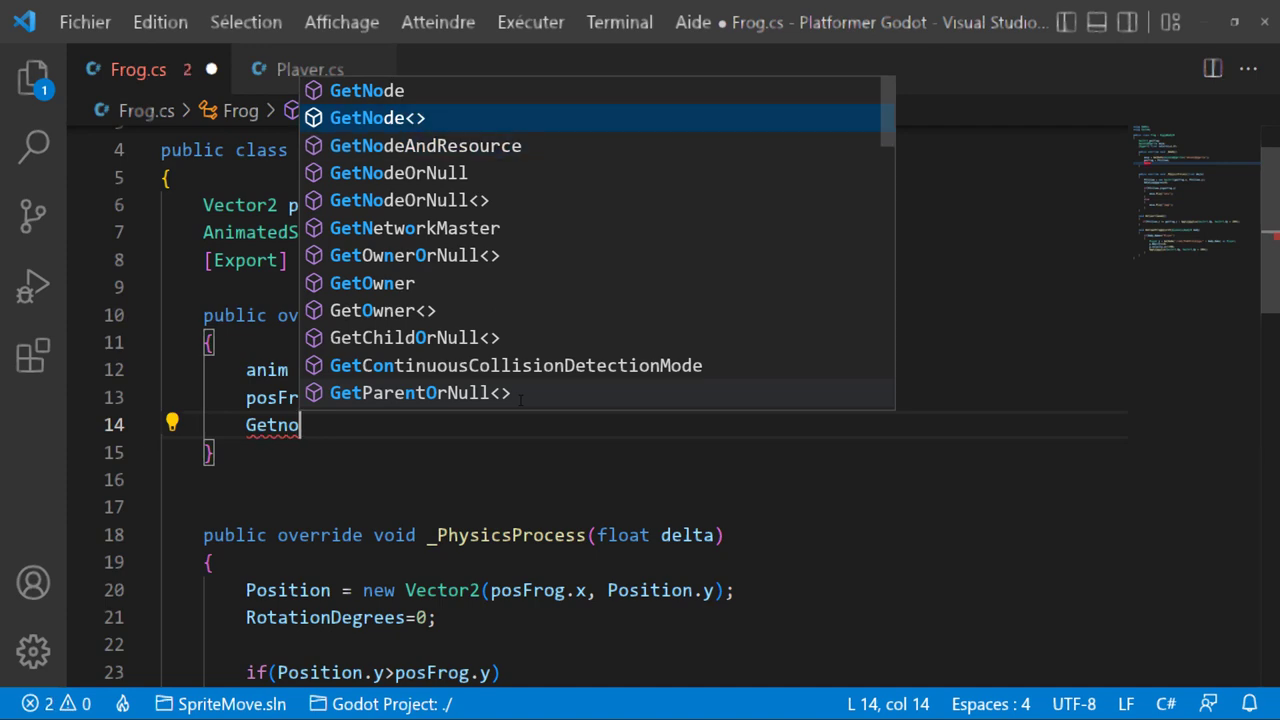
key("Return")
type("Timer")
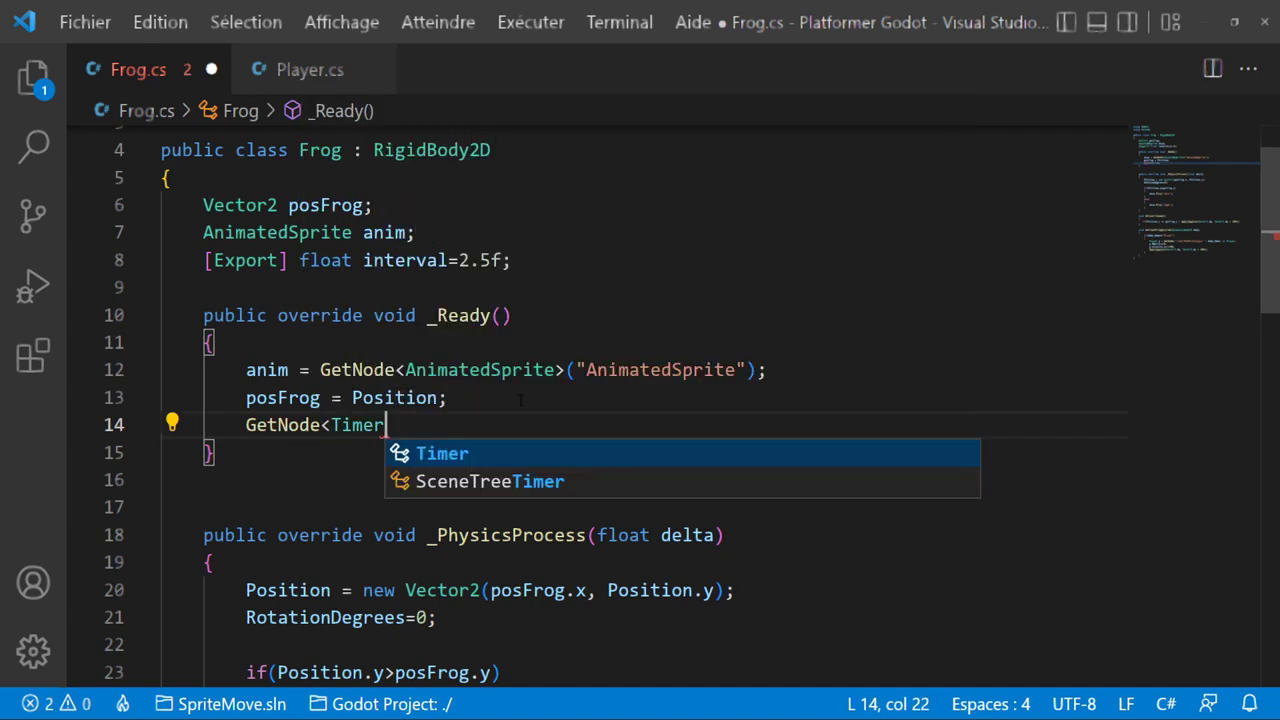
type(">")
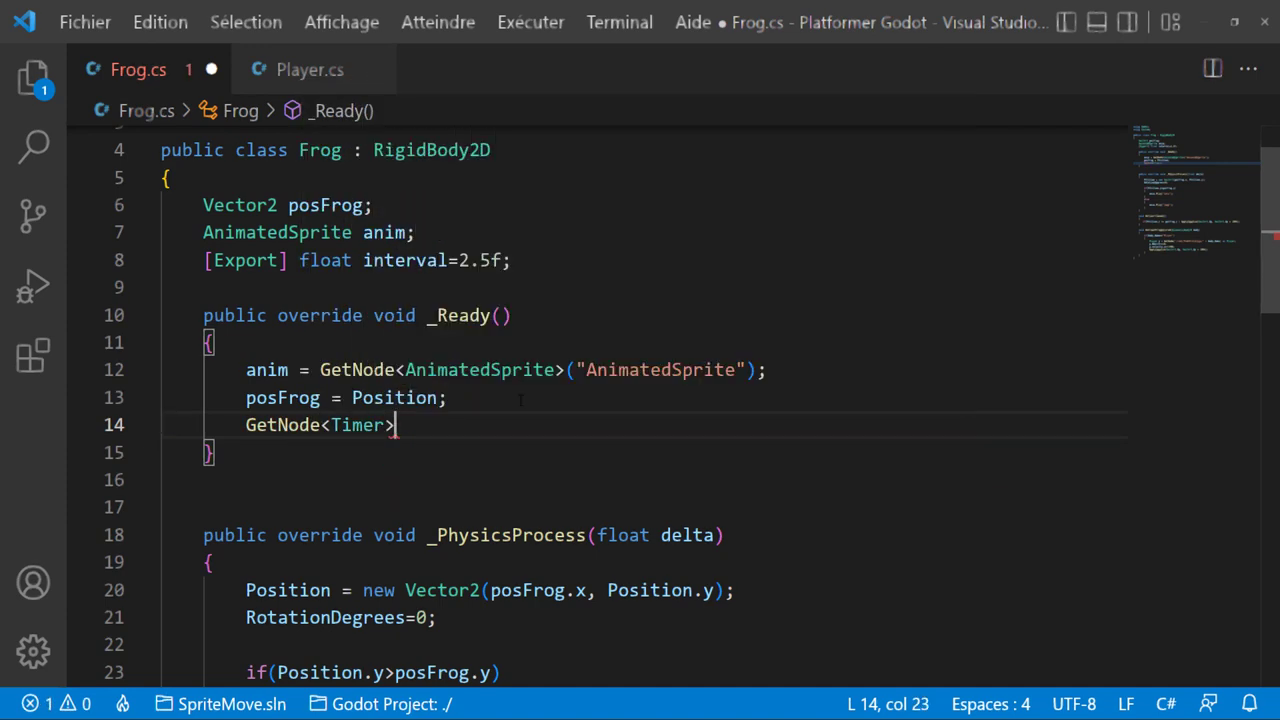
type("(\"Timer")
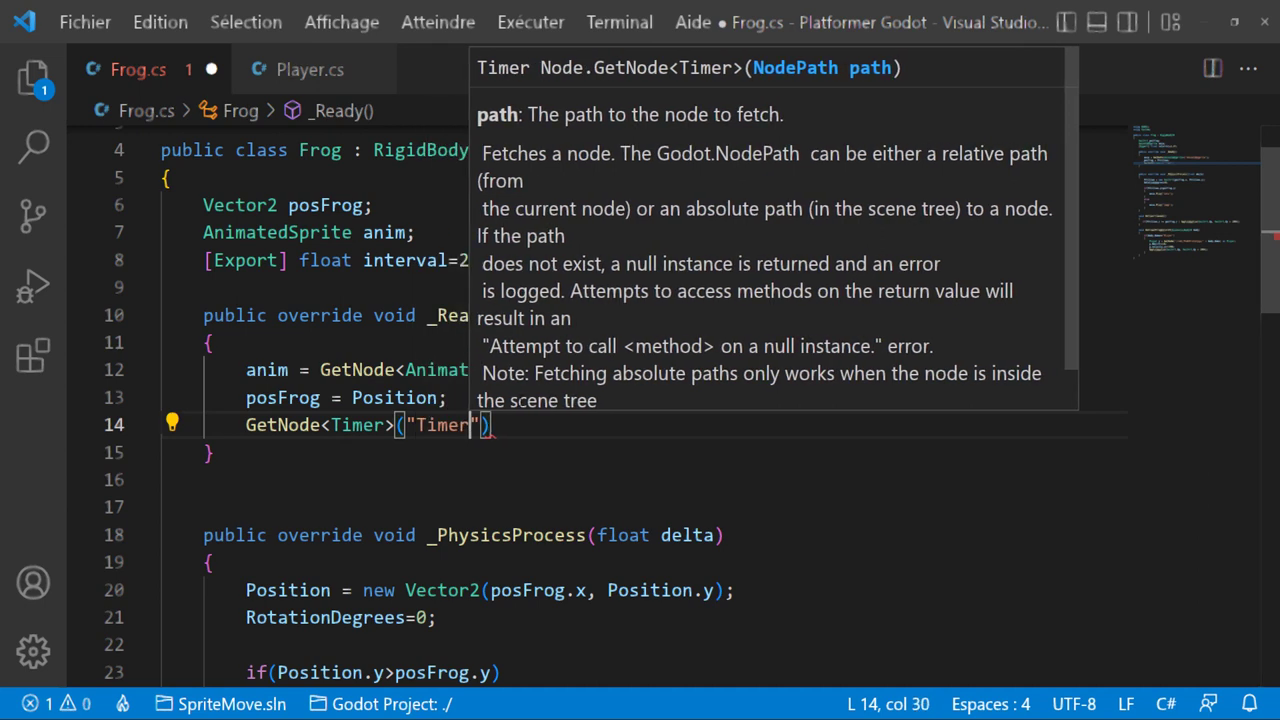
type("\").")
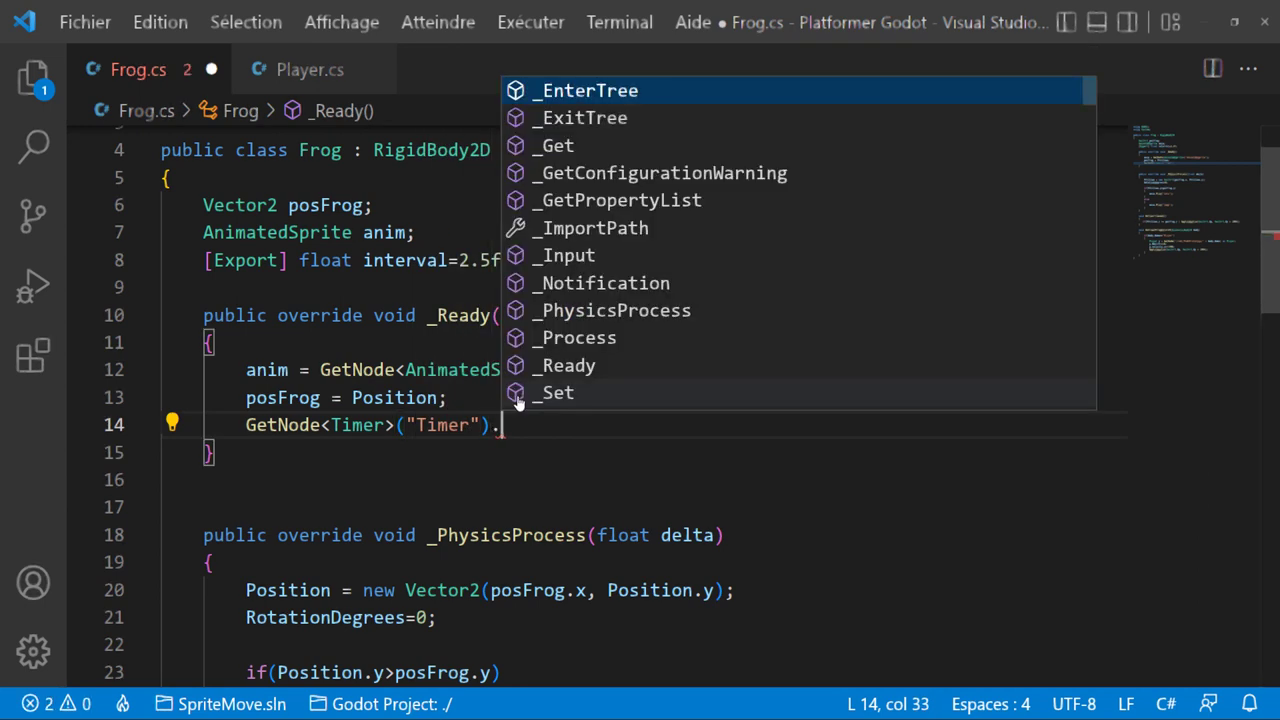
type("ti")
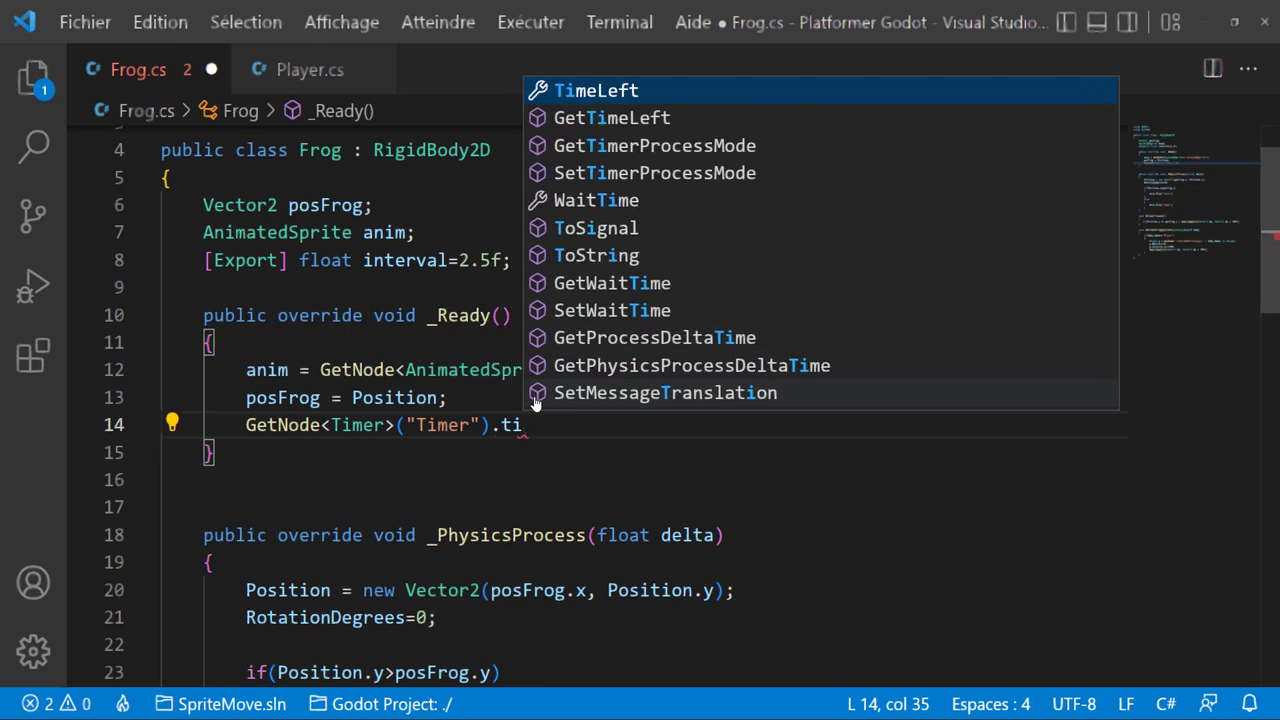
type("me")
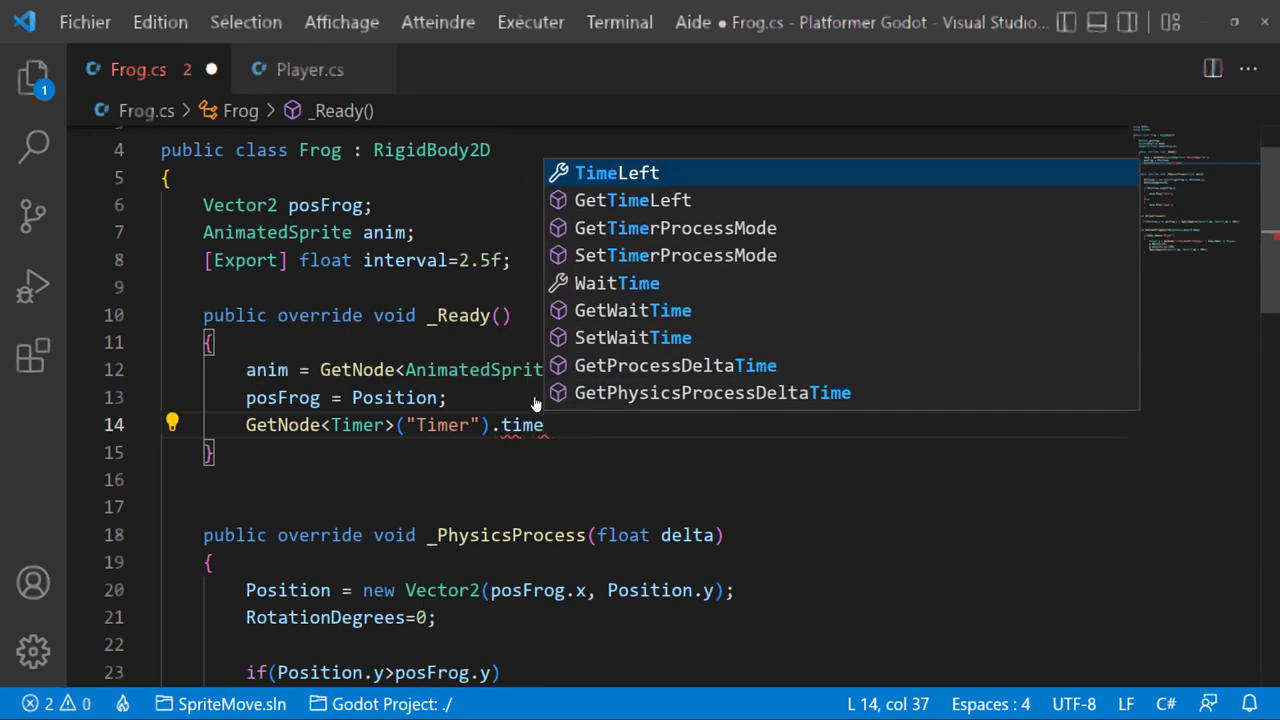
key("alt+Tab")
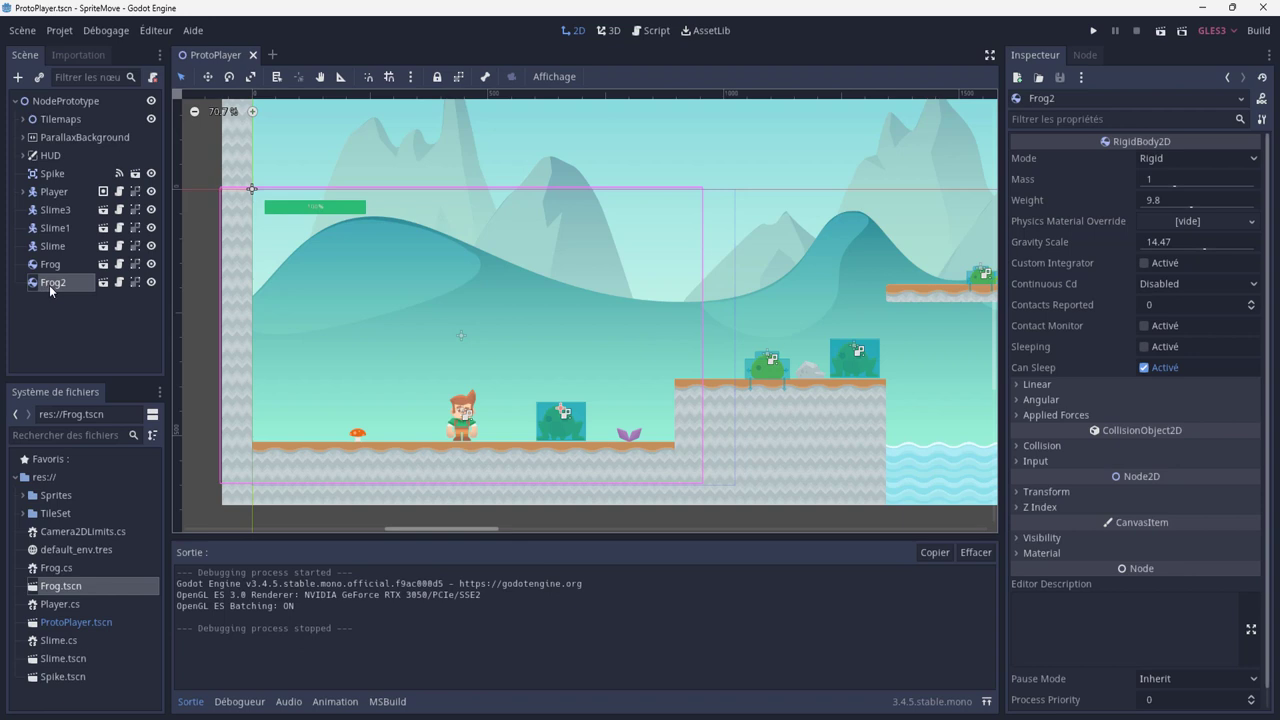
Step: In the Frog scene, look up the Timer's Wait Time property name, then return to VS Code
double_click(57, 586)
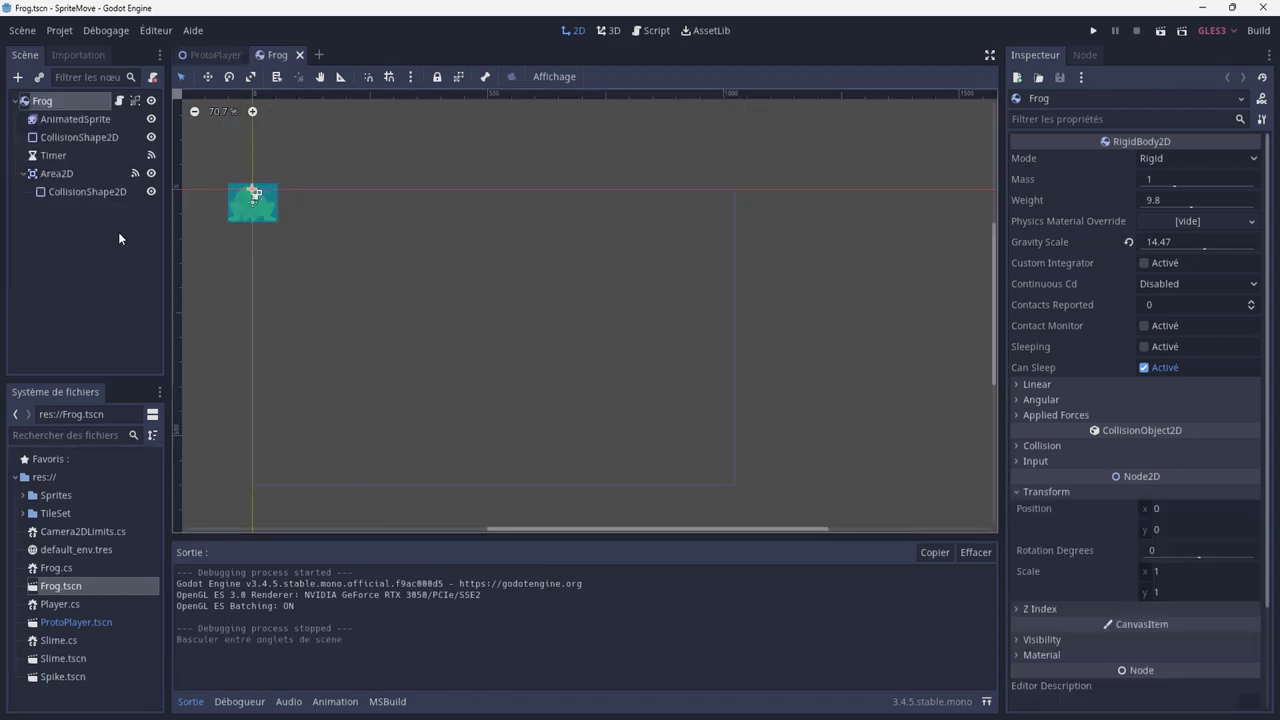
left_click(53, 156)
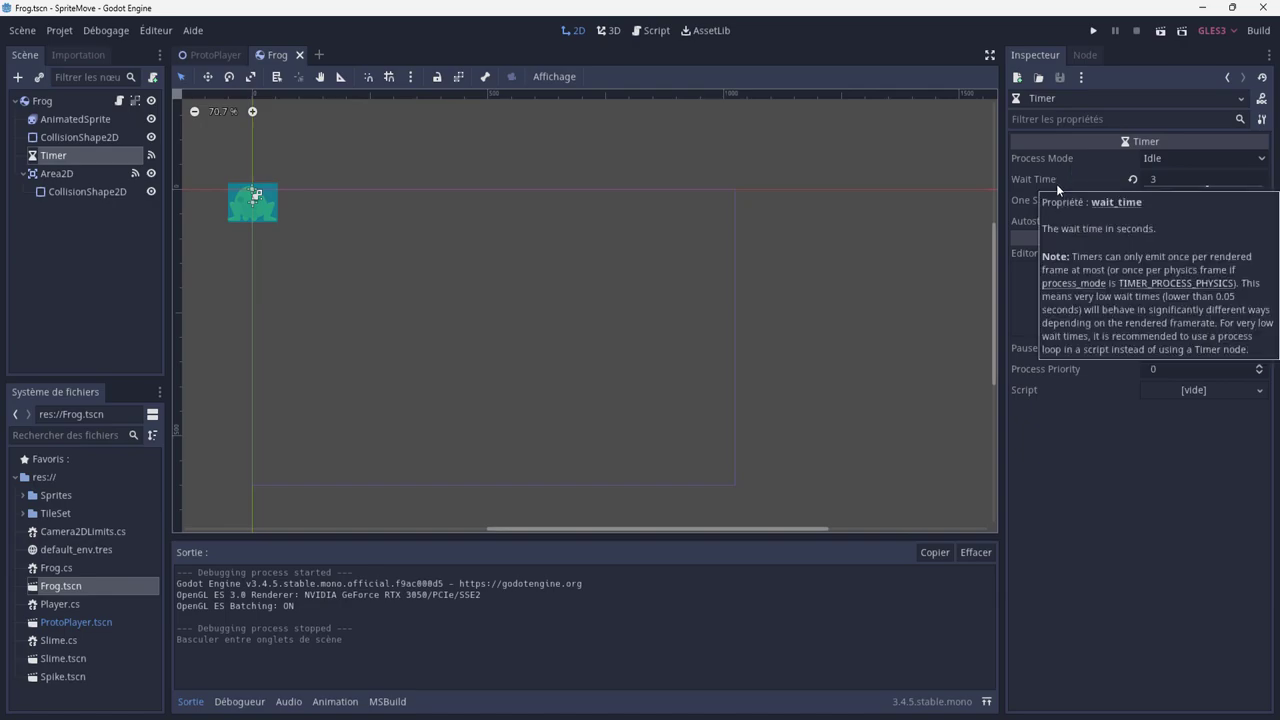
key("alt+Tab")
Step: Finish the line as GetNode<Timer>("Timer").WaitTime = interval; and save Frog.cs
key("ctrl+shift+Left")
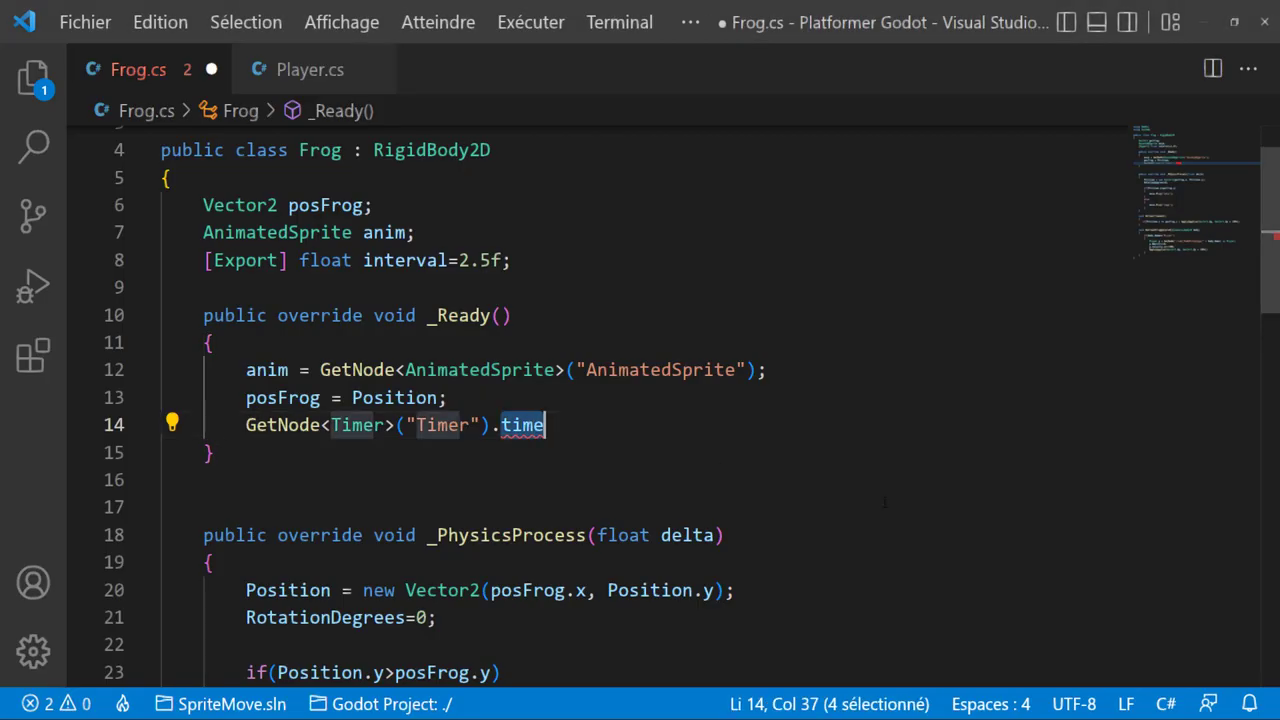
type("wai")
key("Return")
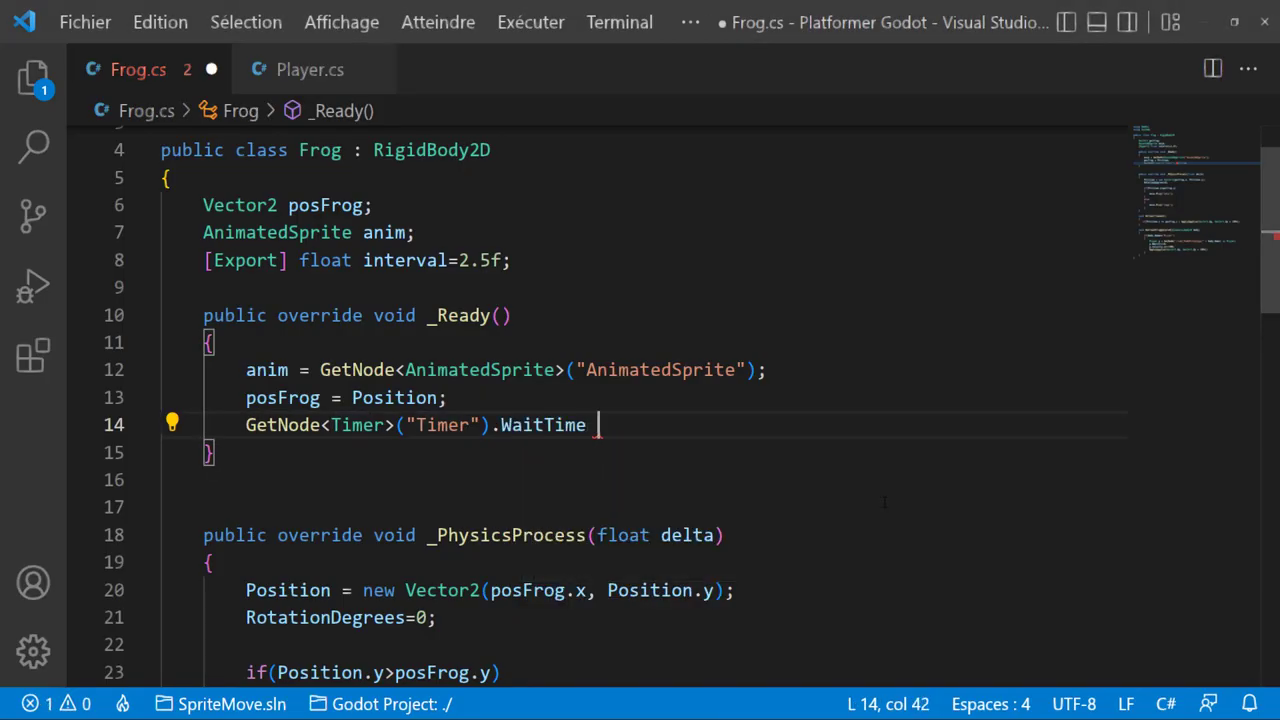
type("= inte")
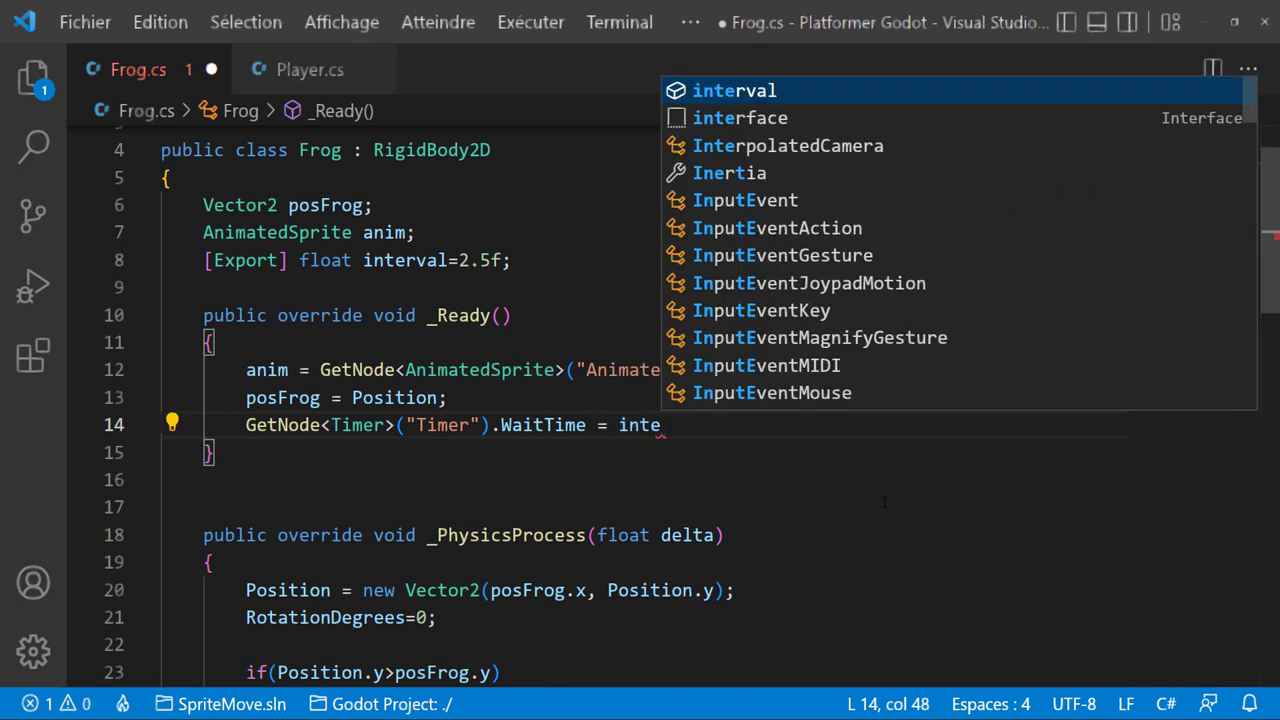
key("Return")
type(";")
key("ctrl+s")
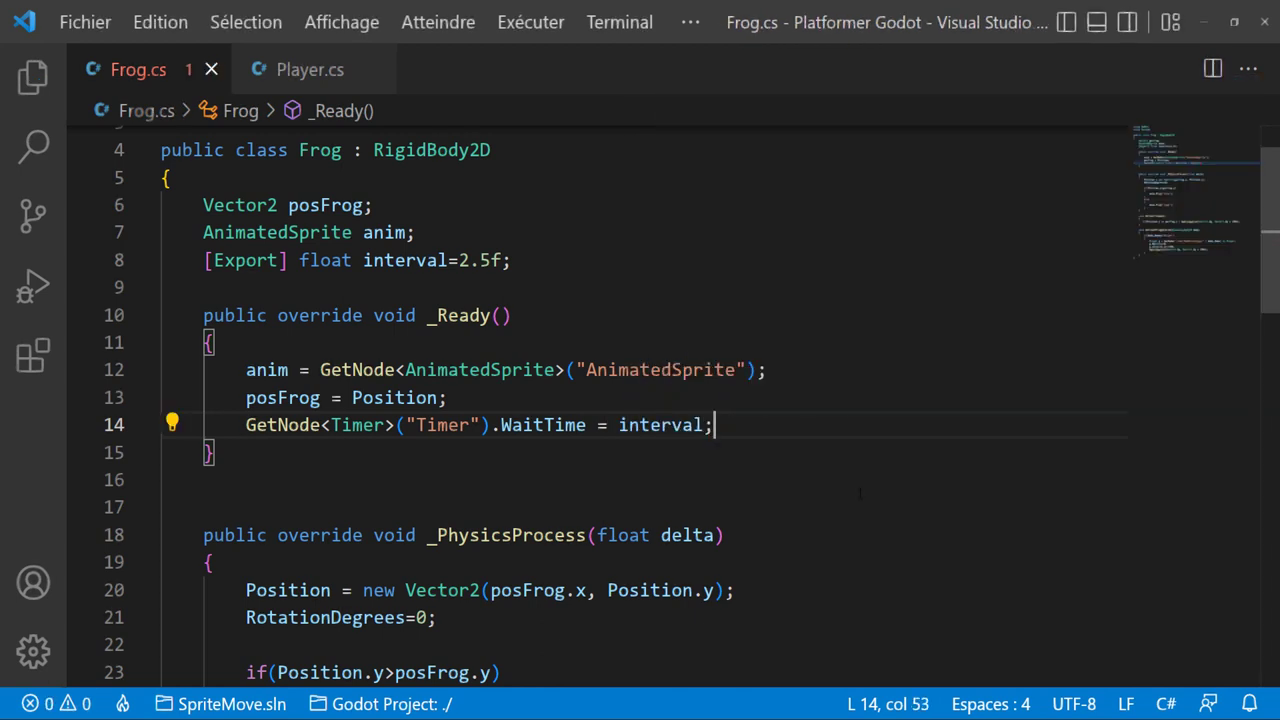
key("Down")
key("Down")
key("alt+Tab")
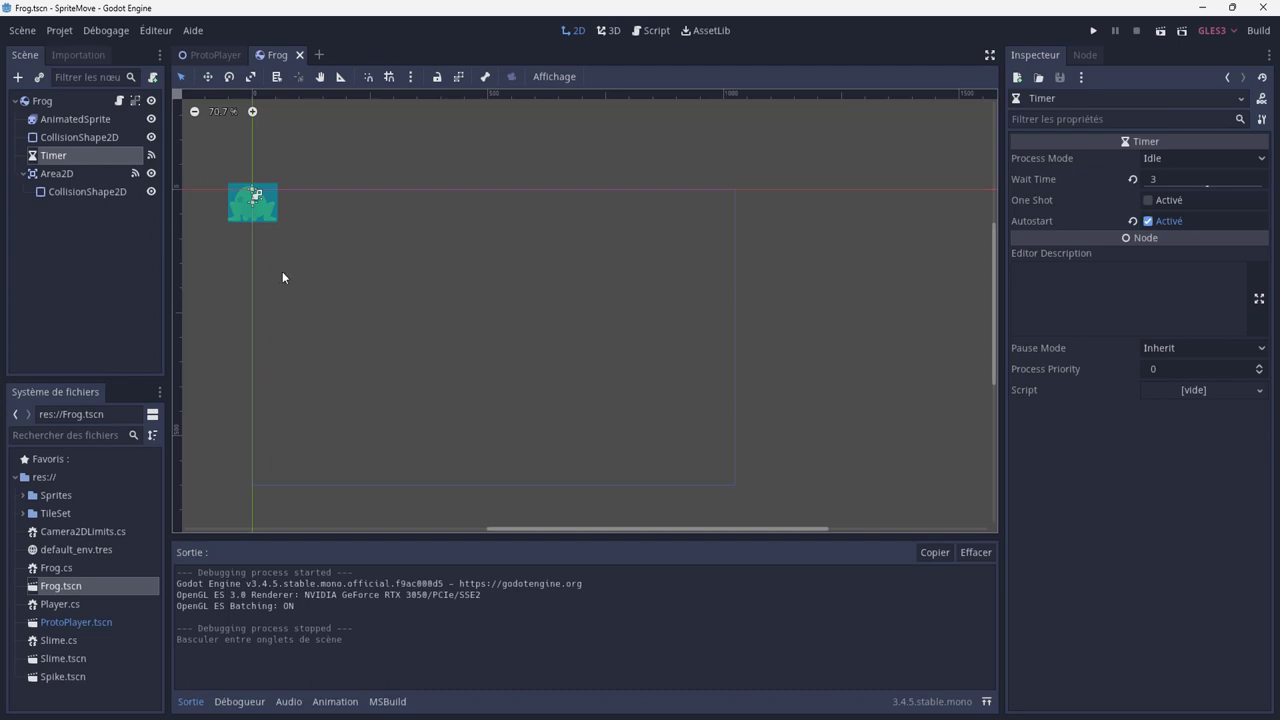
Step: Close the Frog scene, reselect the level's Frog instance and open its Frog.cs script
left_click(299, 55)
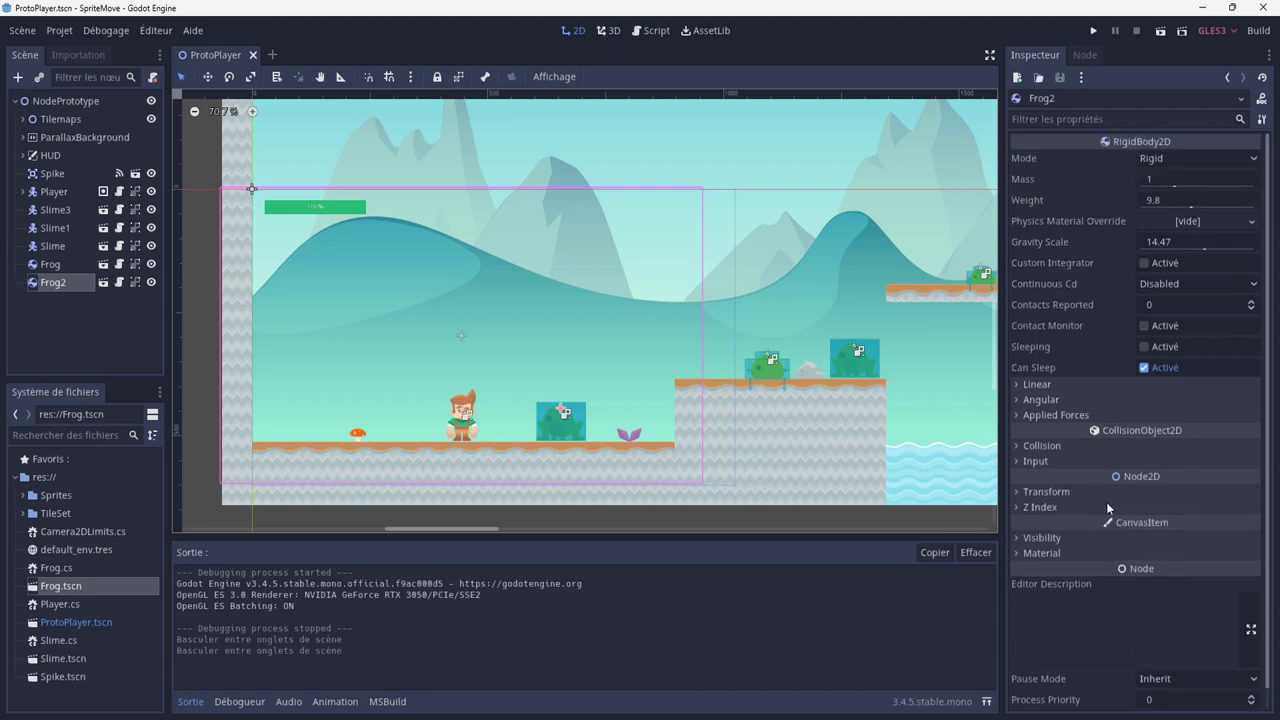
left_click(52, 265)
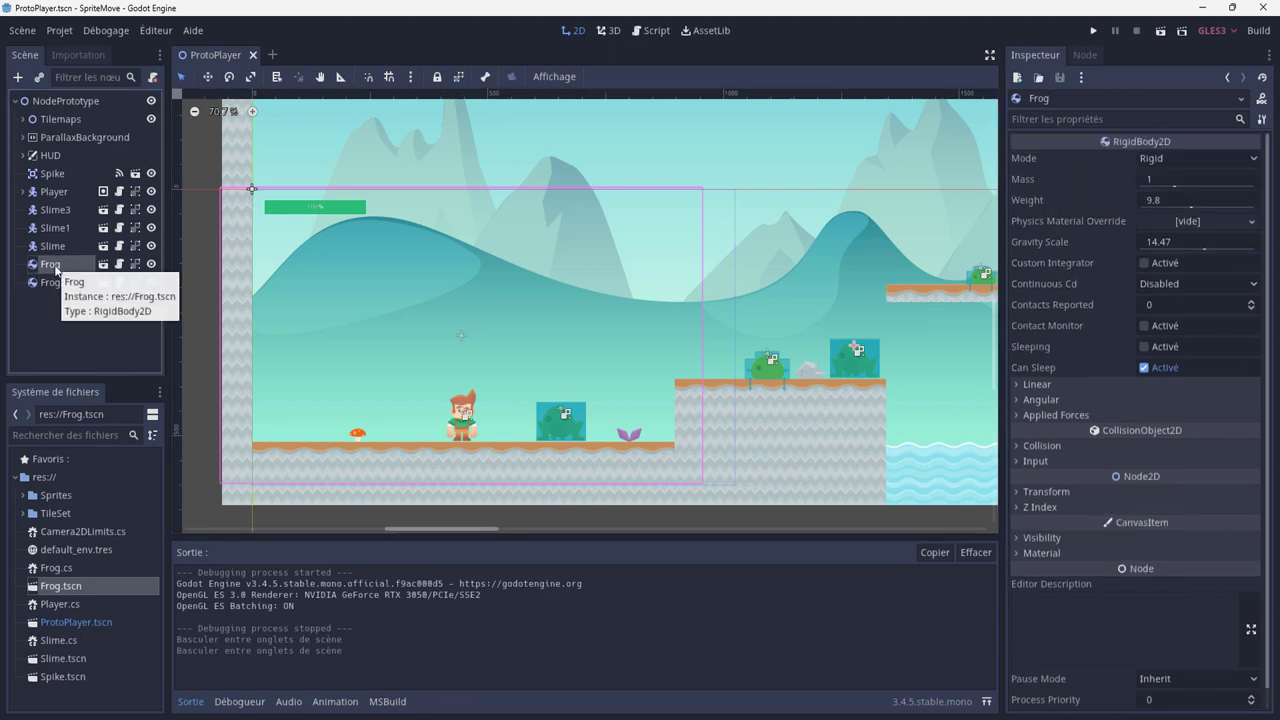
left_click(55, 178)
left_click(50, 265)
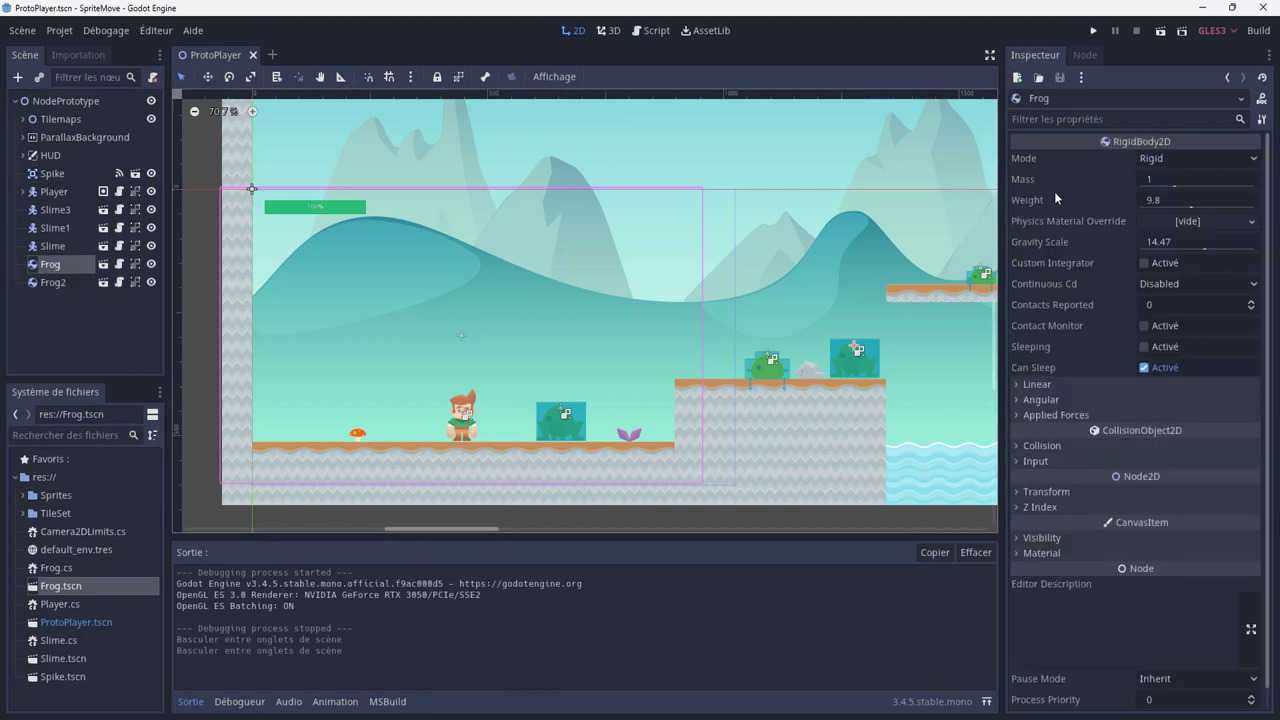
scroll(1049, 501, "down", 1)
scroll(1055, 501, "up", 1)
left_click(119, 265)
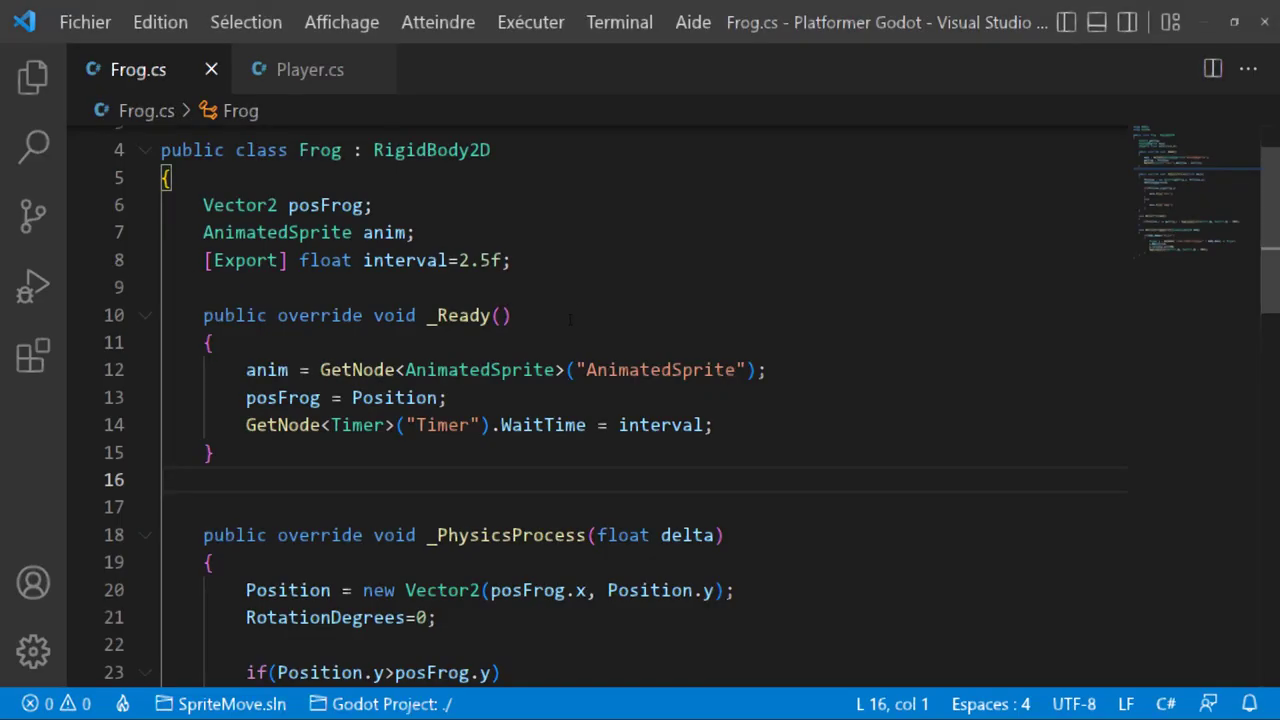
Step: Close the Player.cs tab, keeping only Frog.cs, then quit Visual Studio Code
left_click(369, 288)
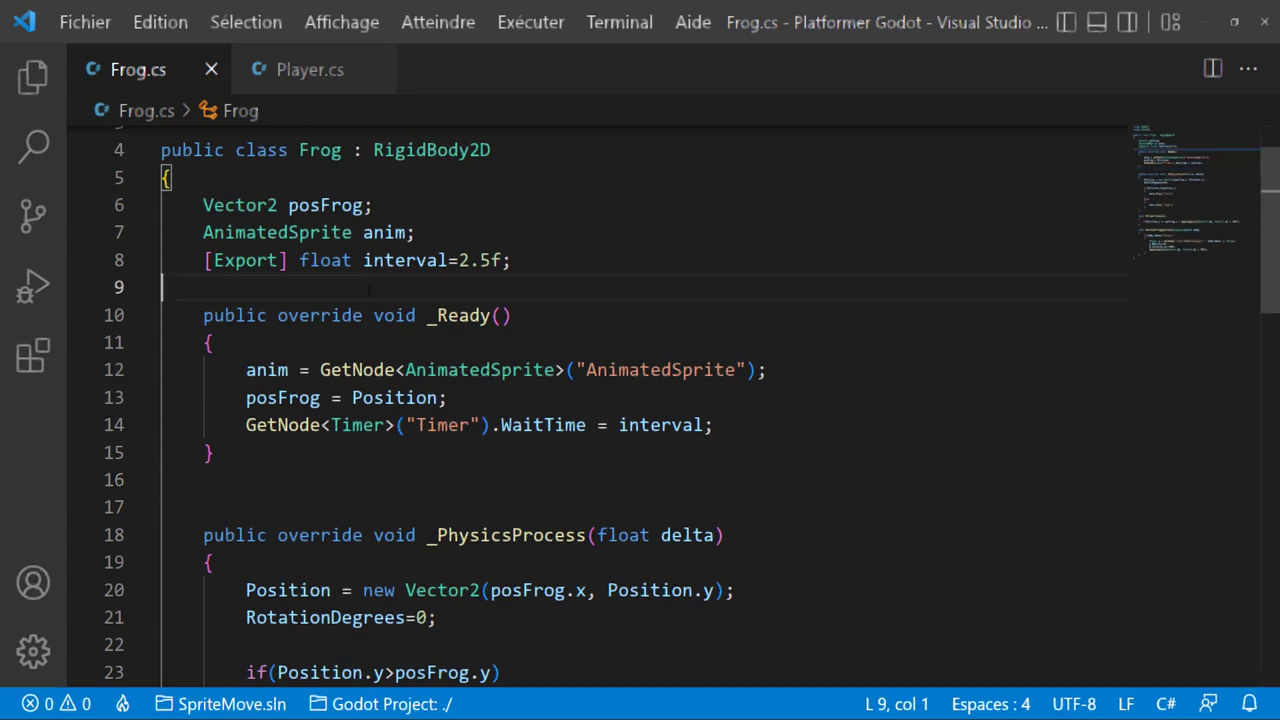
left_click(302, 79)
left_click(377, 69)
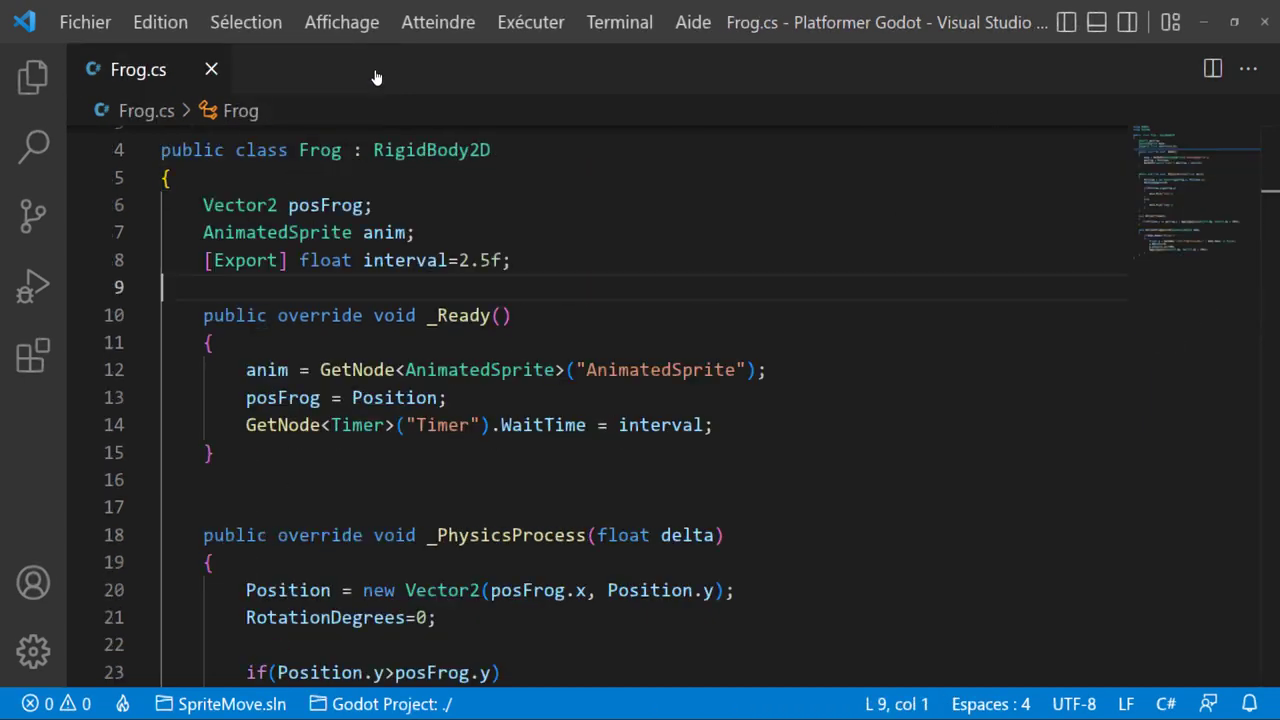
left_click(1262, 21)
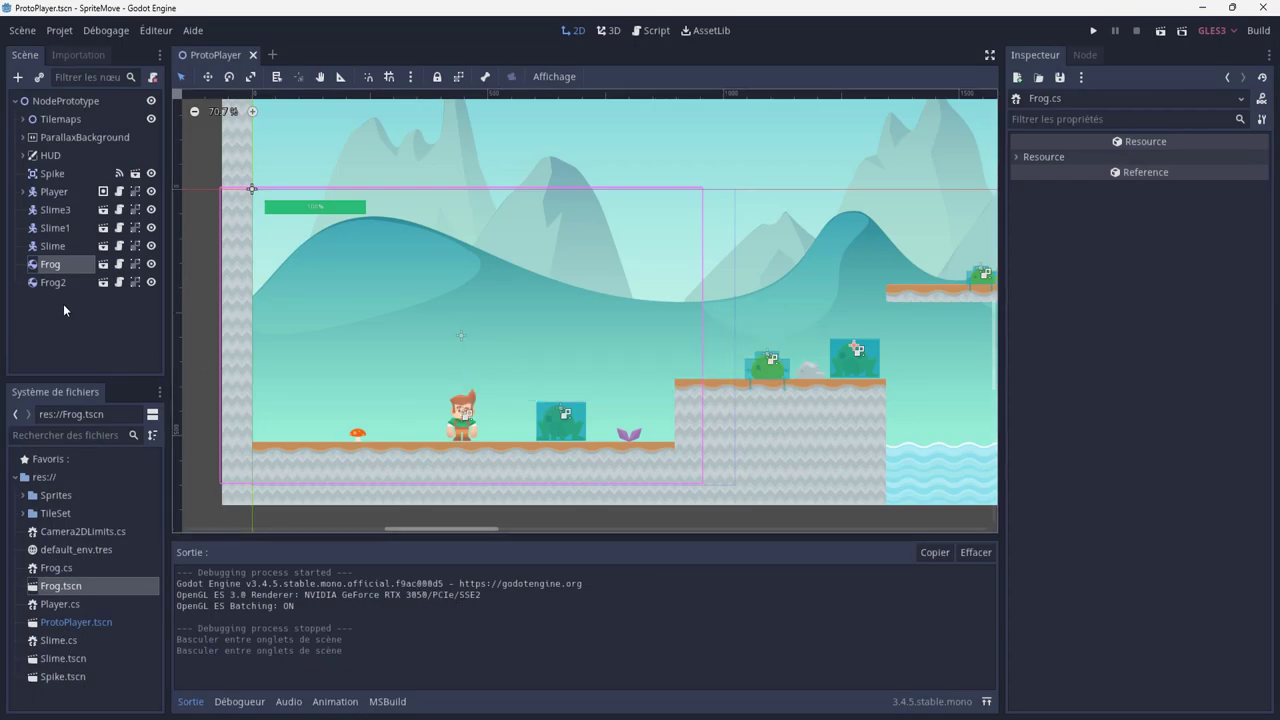
Step: Drop a Frog.tscn instance beside the player and check its Interval of 2.5
left_click_drag(68, 588, 429, 362)
left_click_drag(403, 408, 401, 409)
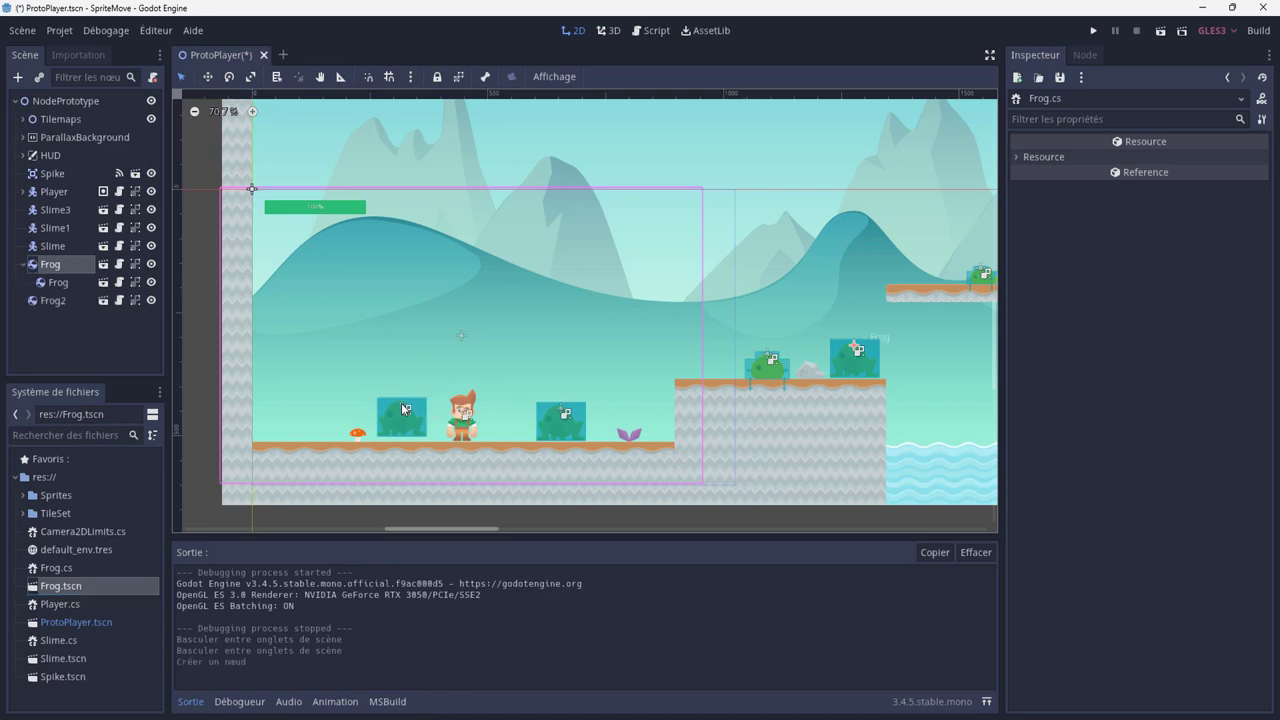
left_click(51, 301)
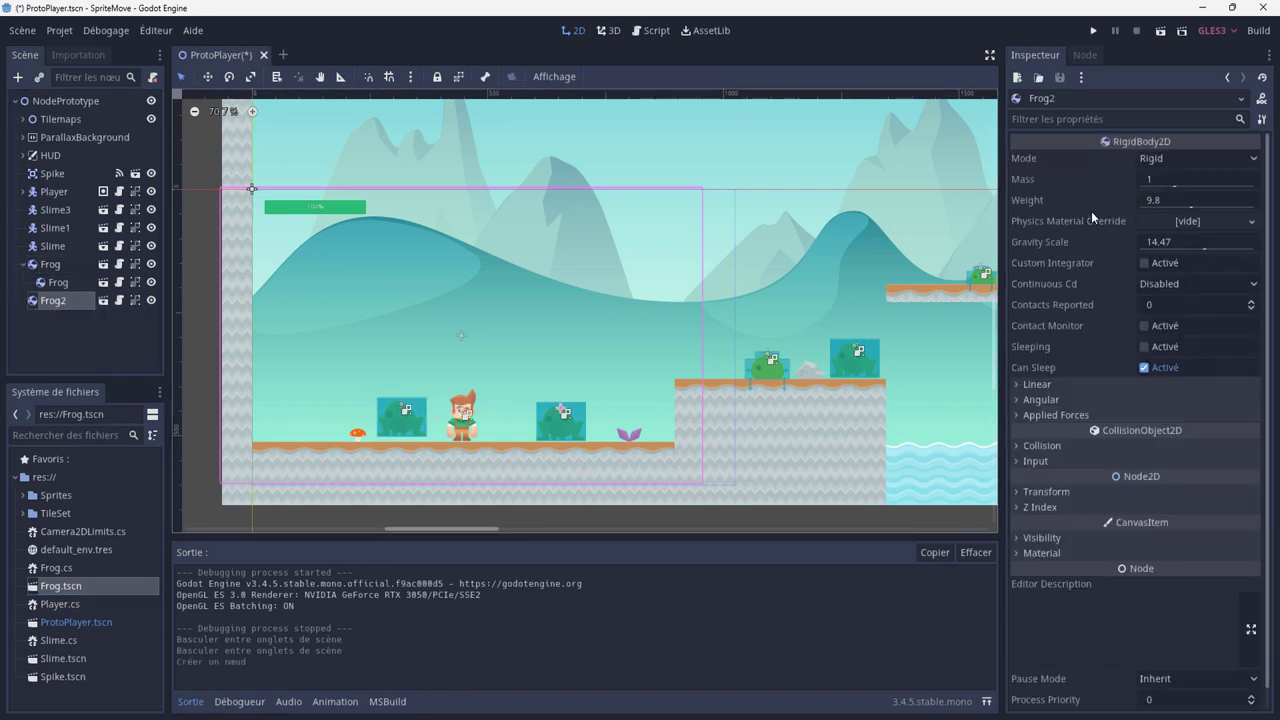
scroll(1057, 325, "down", 1)
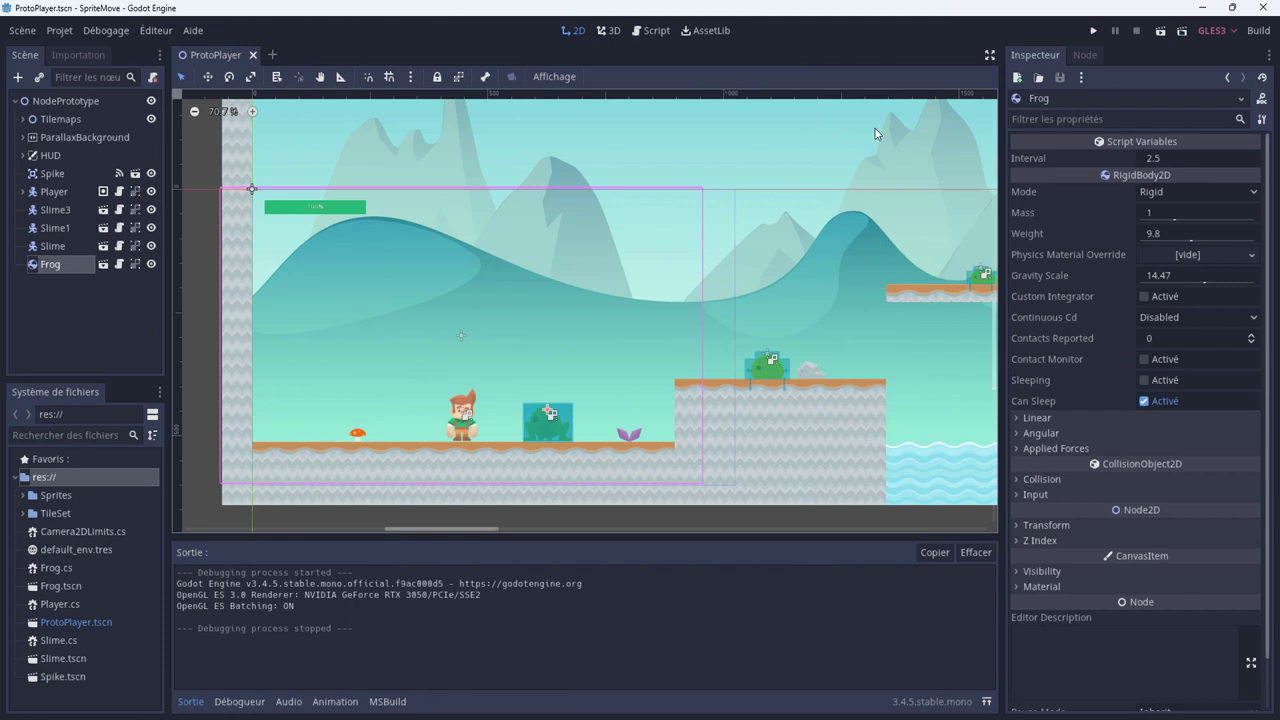
Step: Test-run and stop the game, then drag another Frog instance onto the raised platform
left_click(1092, 32)
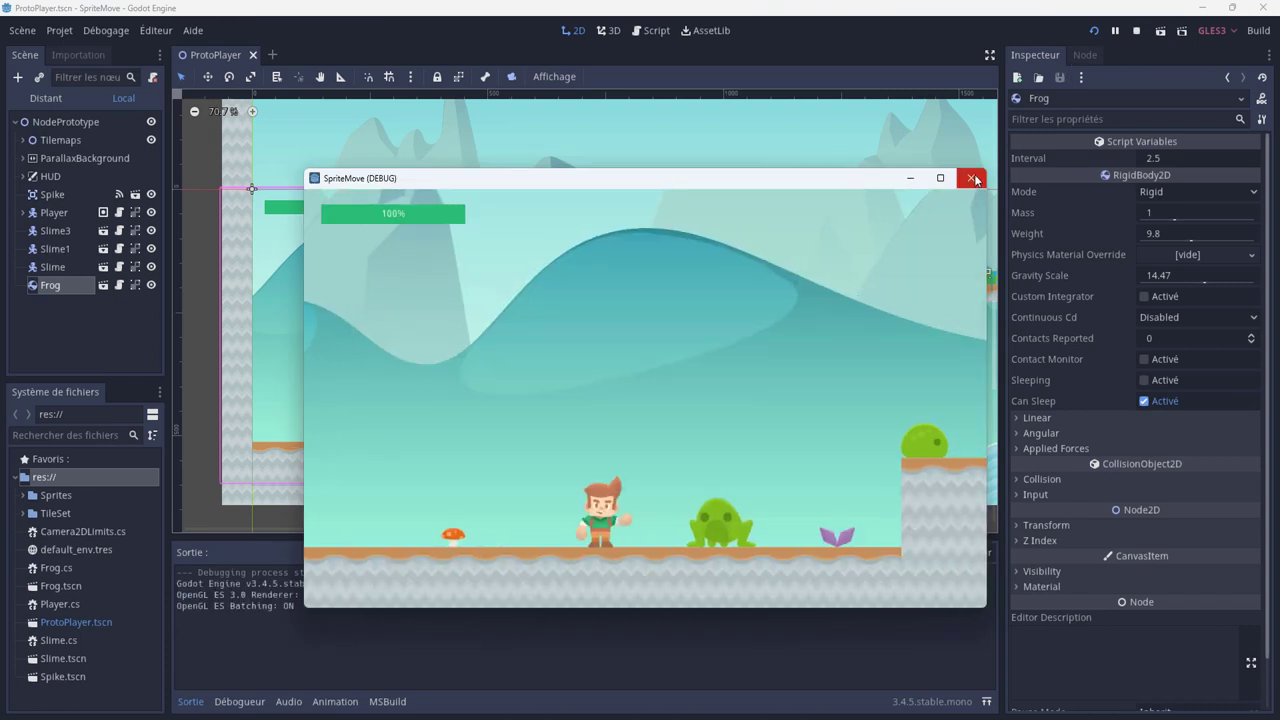
left_click(975, 180)
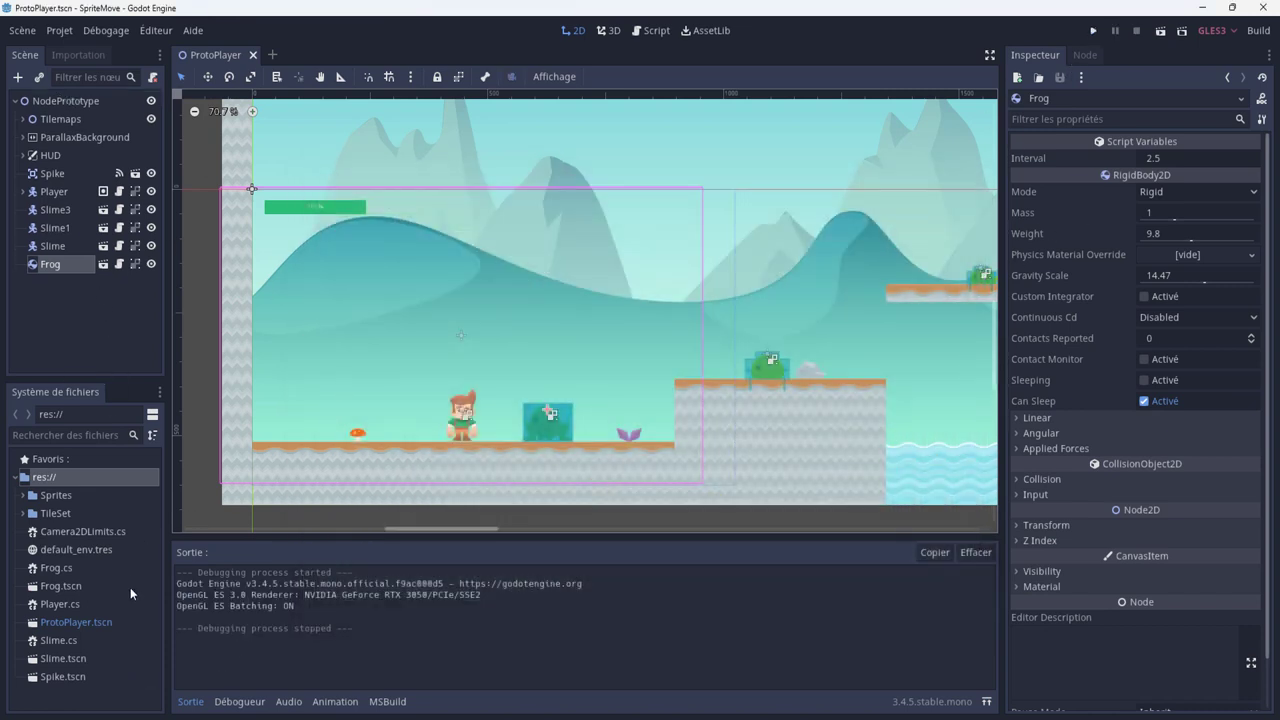
left_click_drag(47, 585, 848, 352)
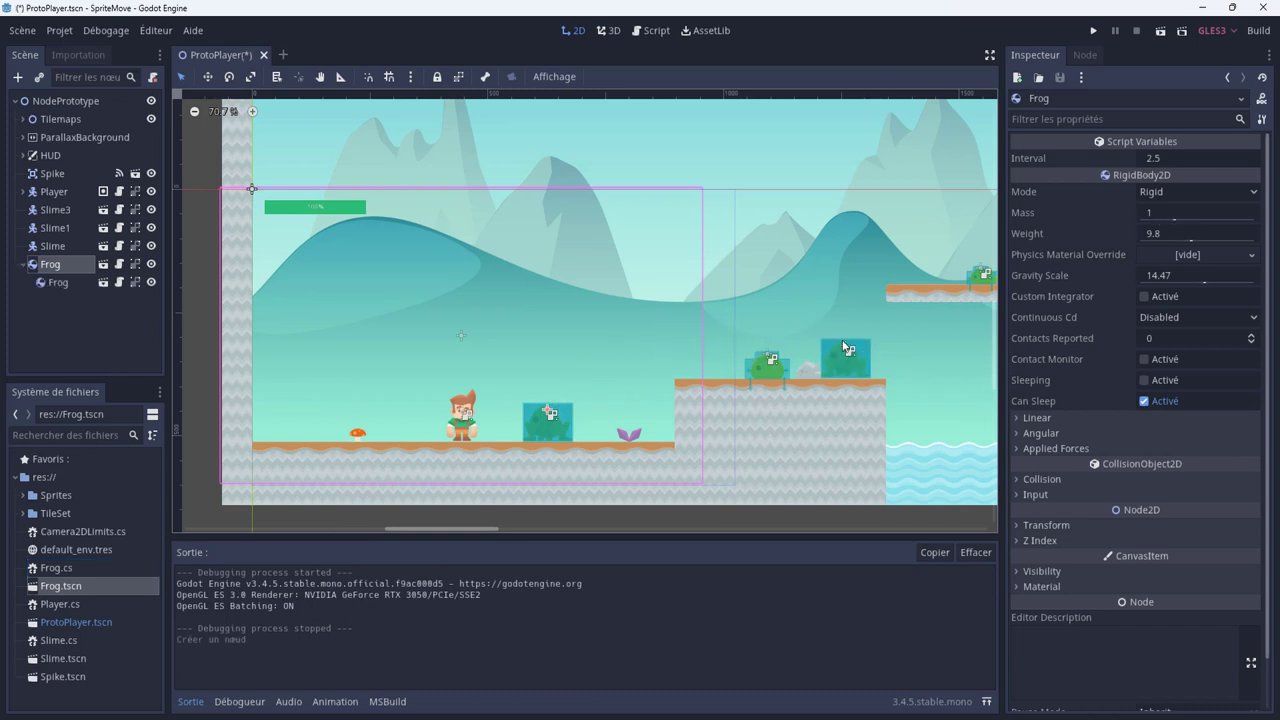
Step: Move the nested Frog2 under NodePrototype, set its Interval to 2, and run the game
left_click(58, 284)
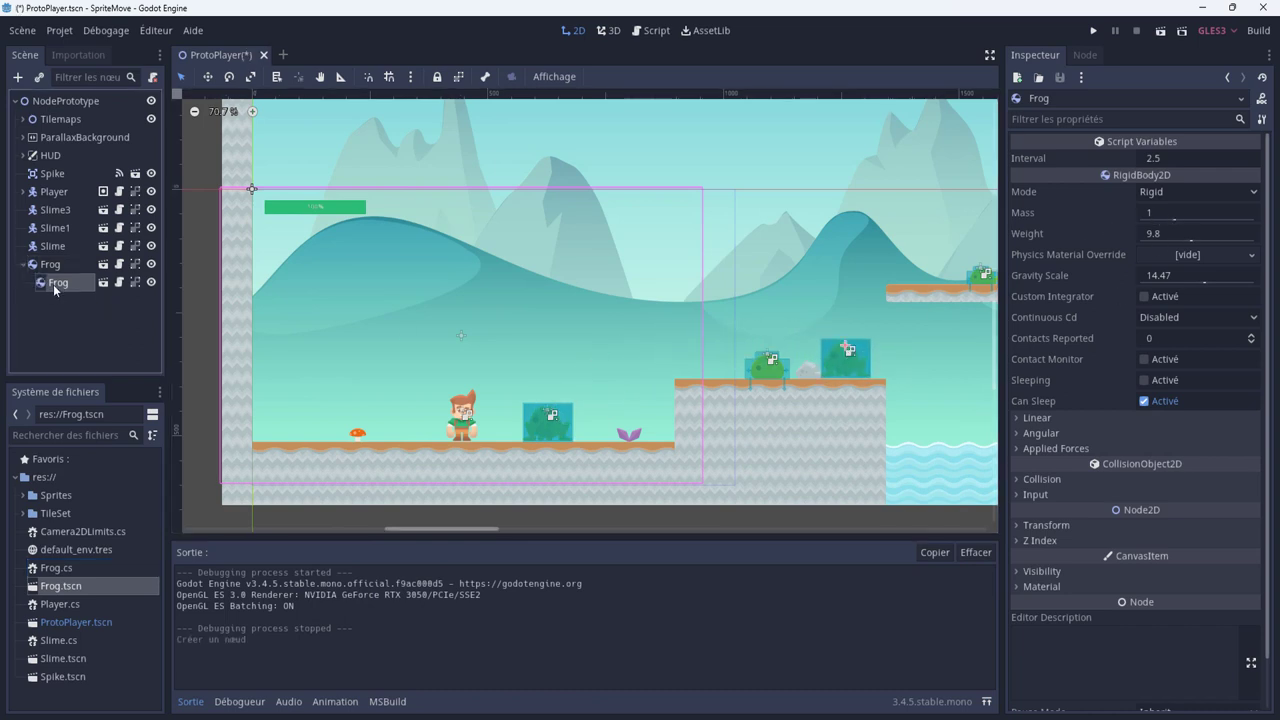
left_click_drag(55, 266, 57, 263)
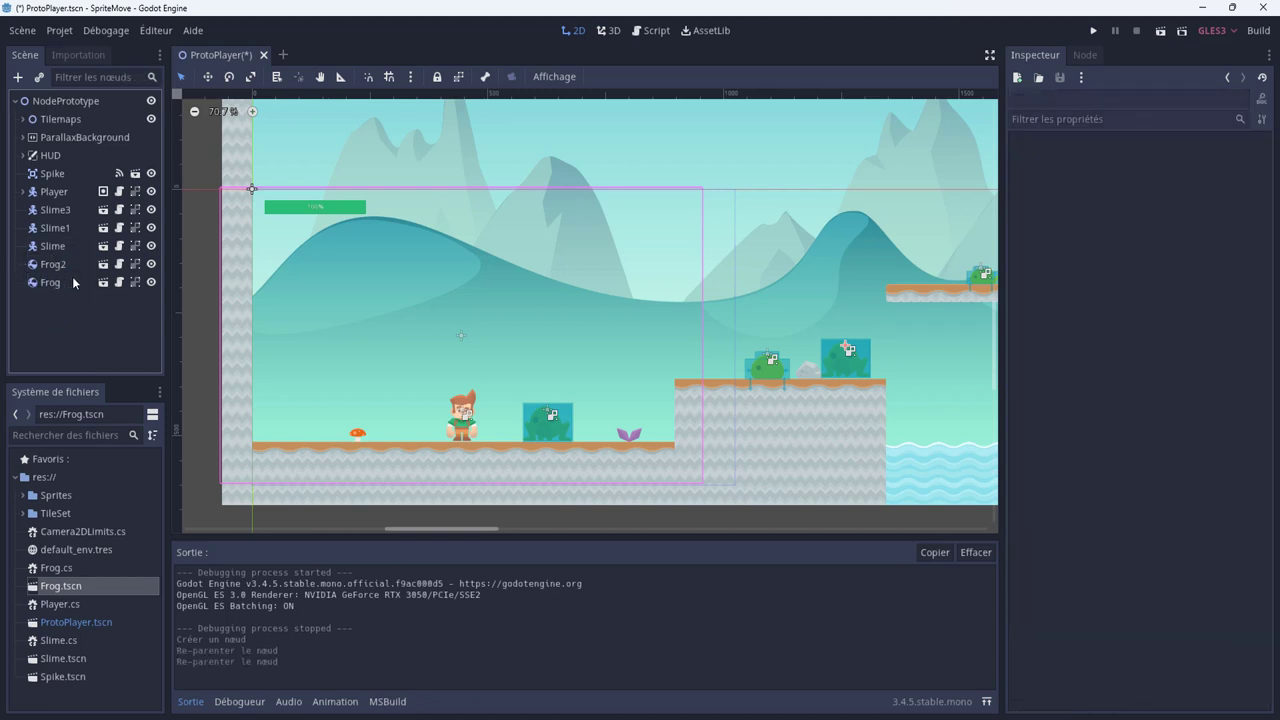
left_click(52, 284)
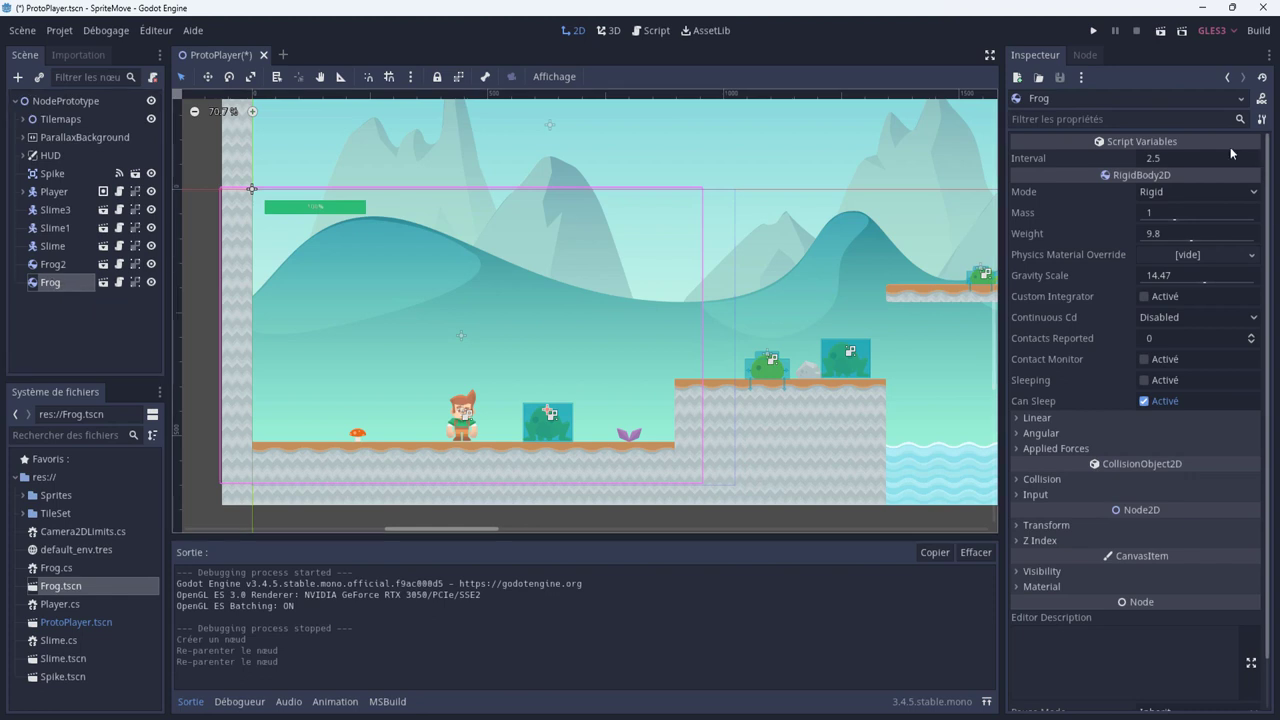
left_click(1172, 159)
type("2")
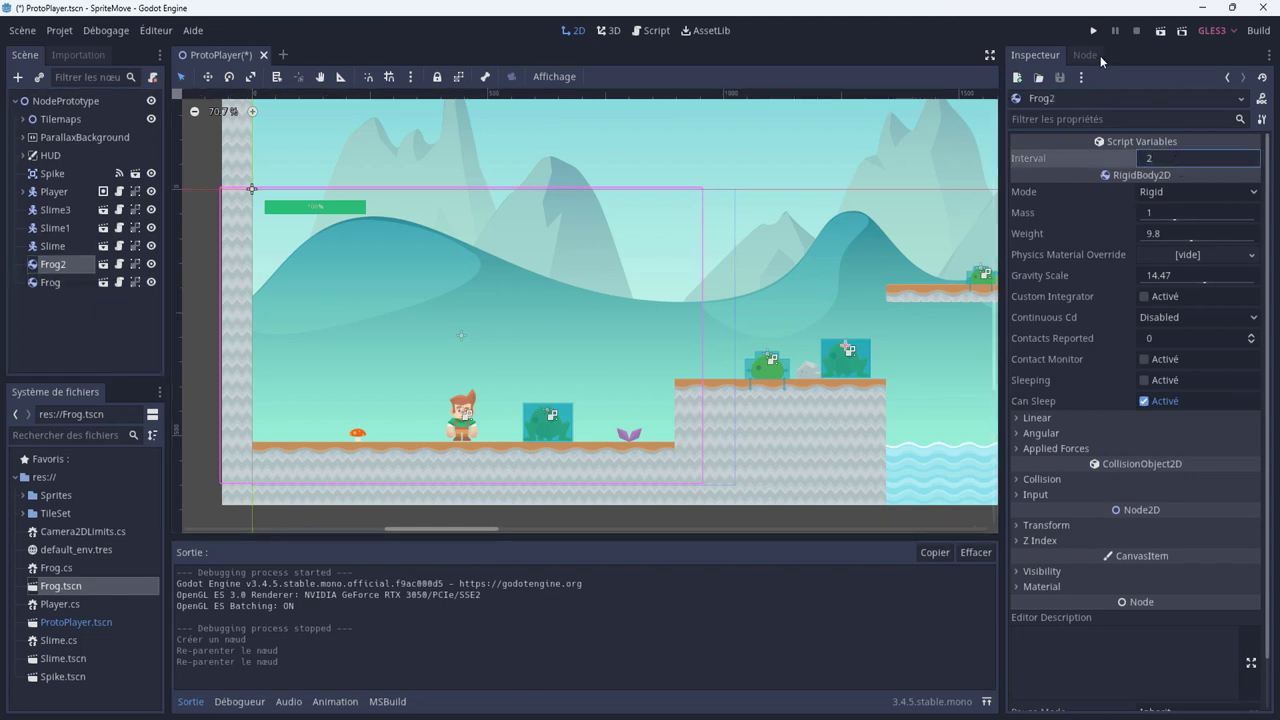
left_click(1093, 29)
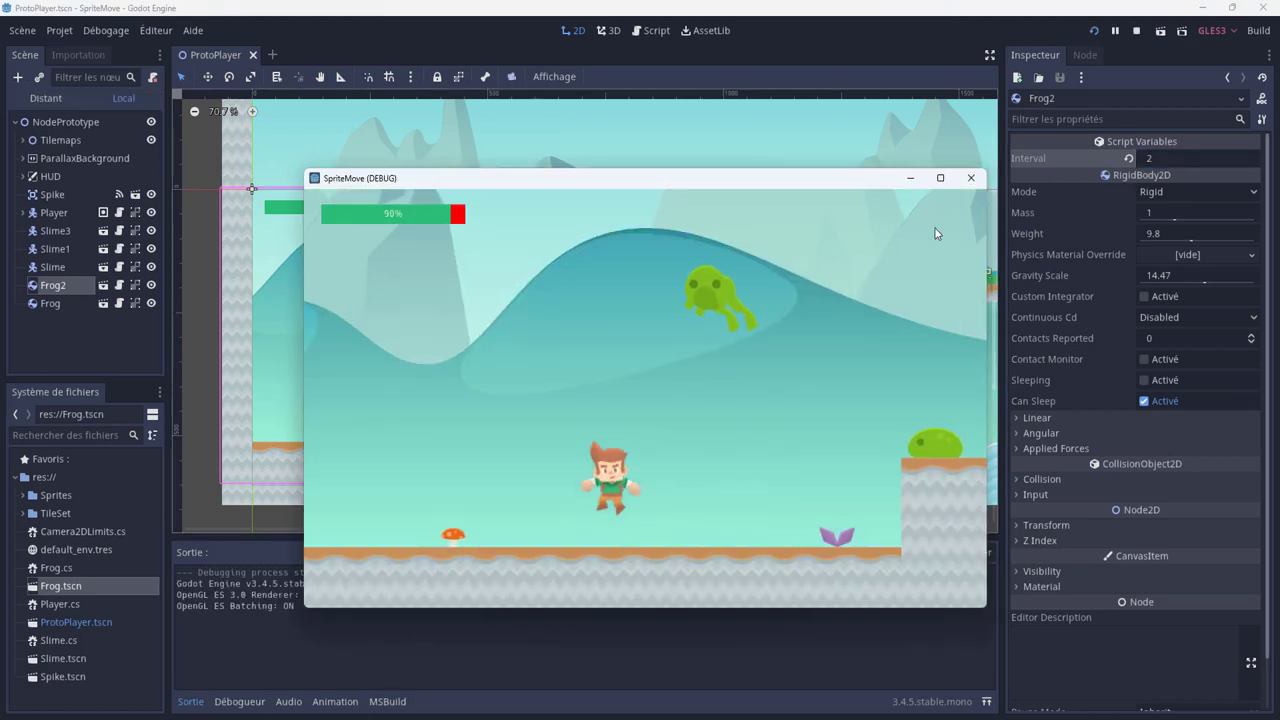
Step: Run the player right and jump up to the platform while the frogs hop
key("Right")
key("space")
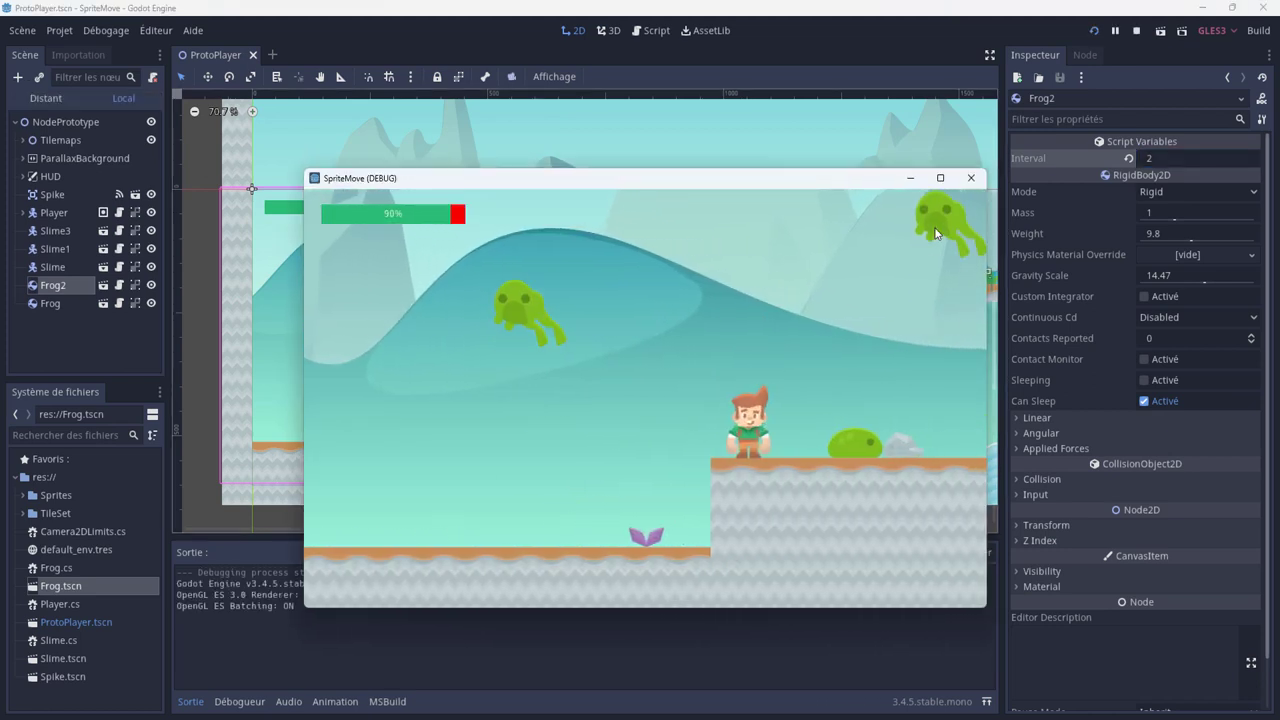
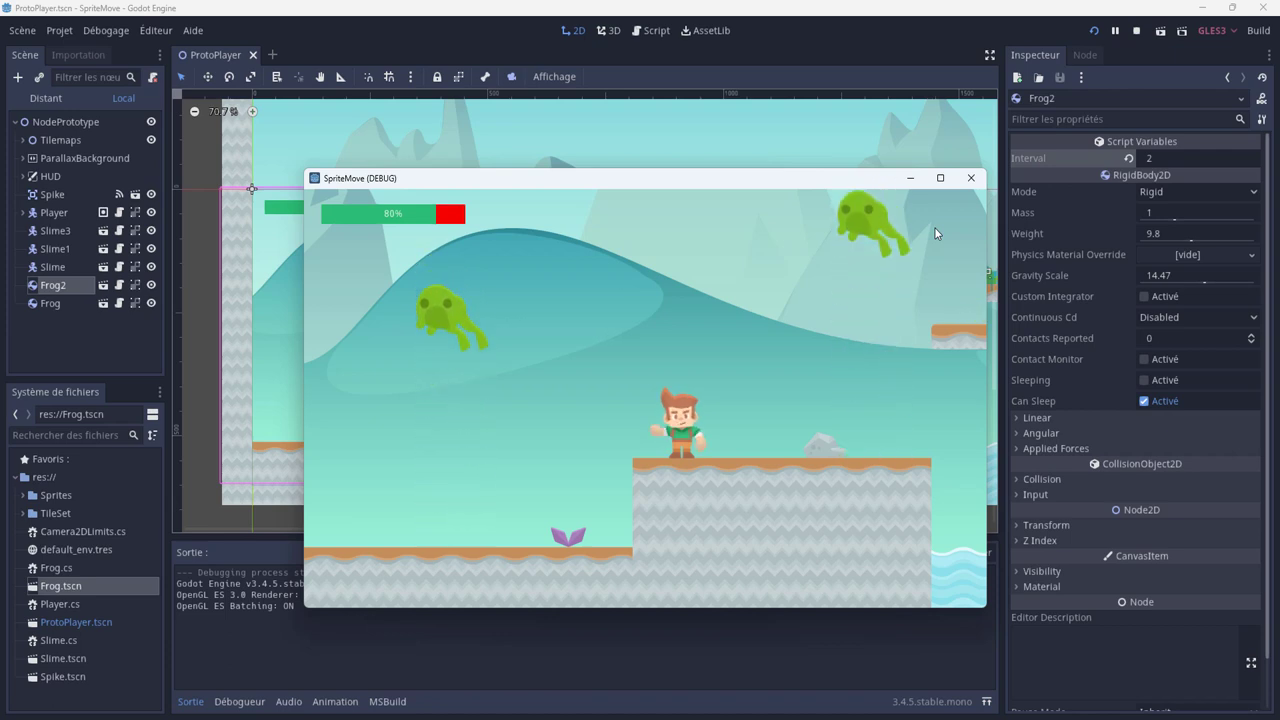
Step: Walk the player right, then back left across the level while the frogs jump around
key("Right")
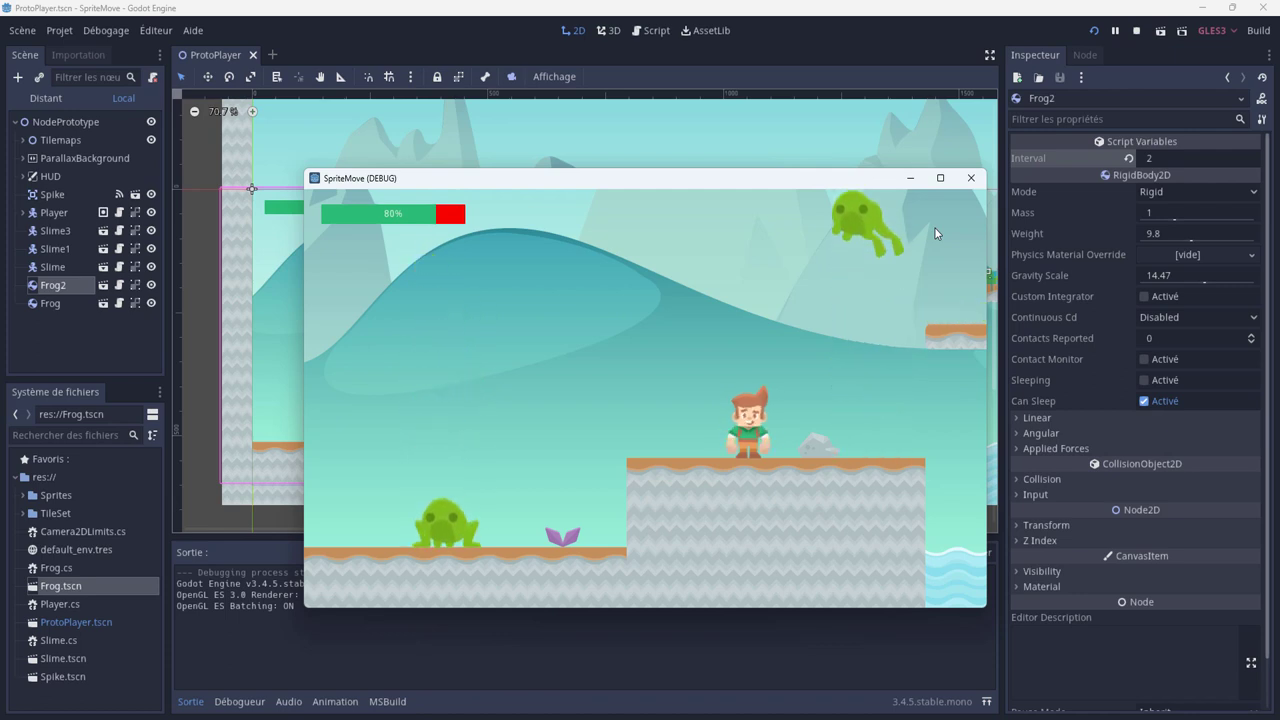
key("Left")
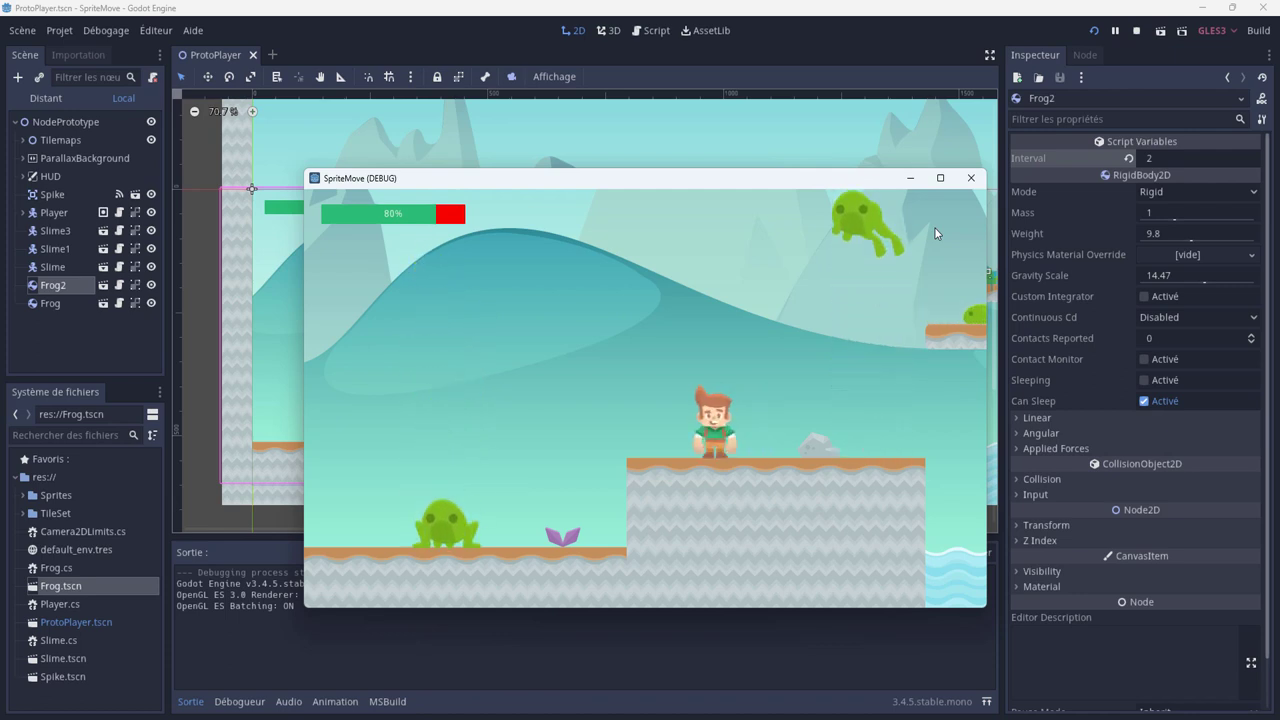